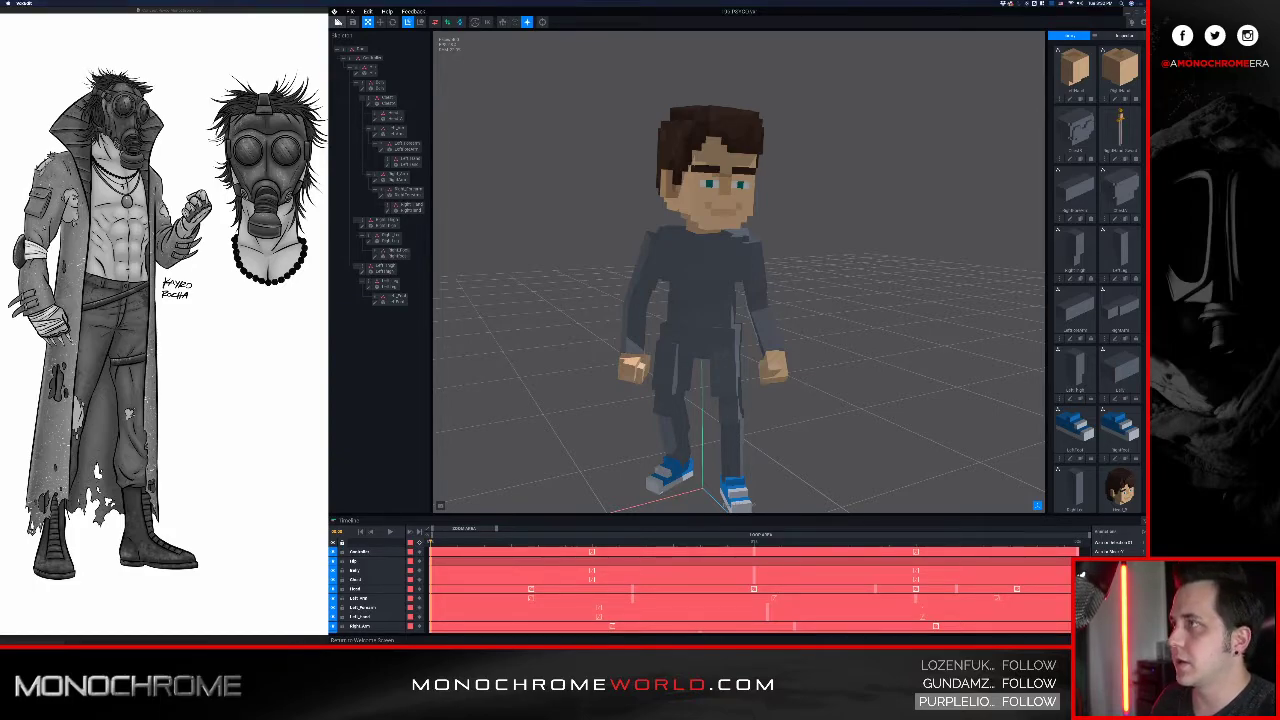
- Save and close the current character, and open the recent character asset with the white cap and sunglasses
left_click(338, 21)
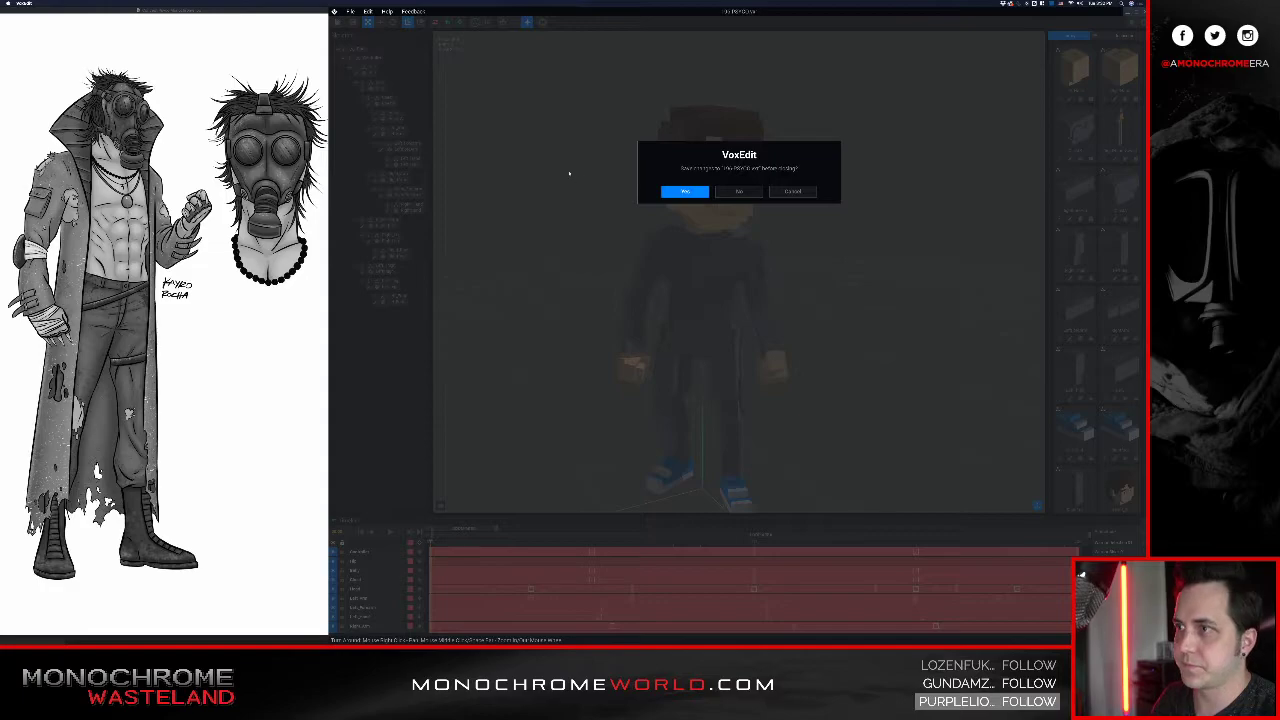
left_click(678, 194)
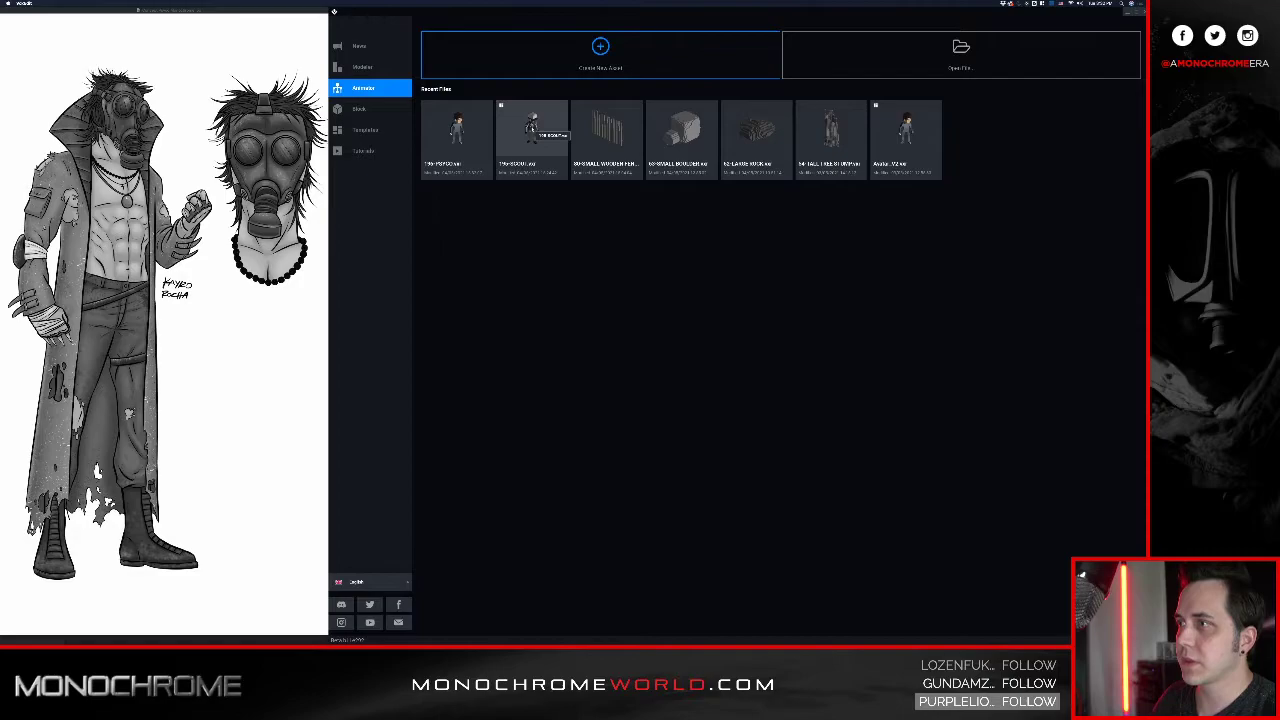
left_click(531, 126)
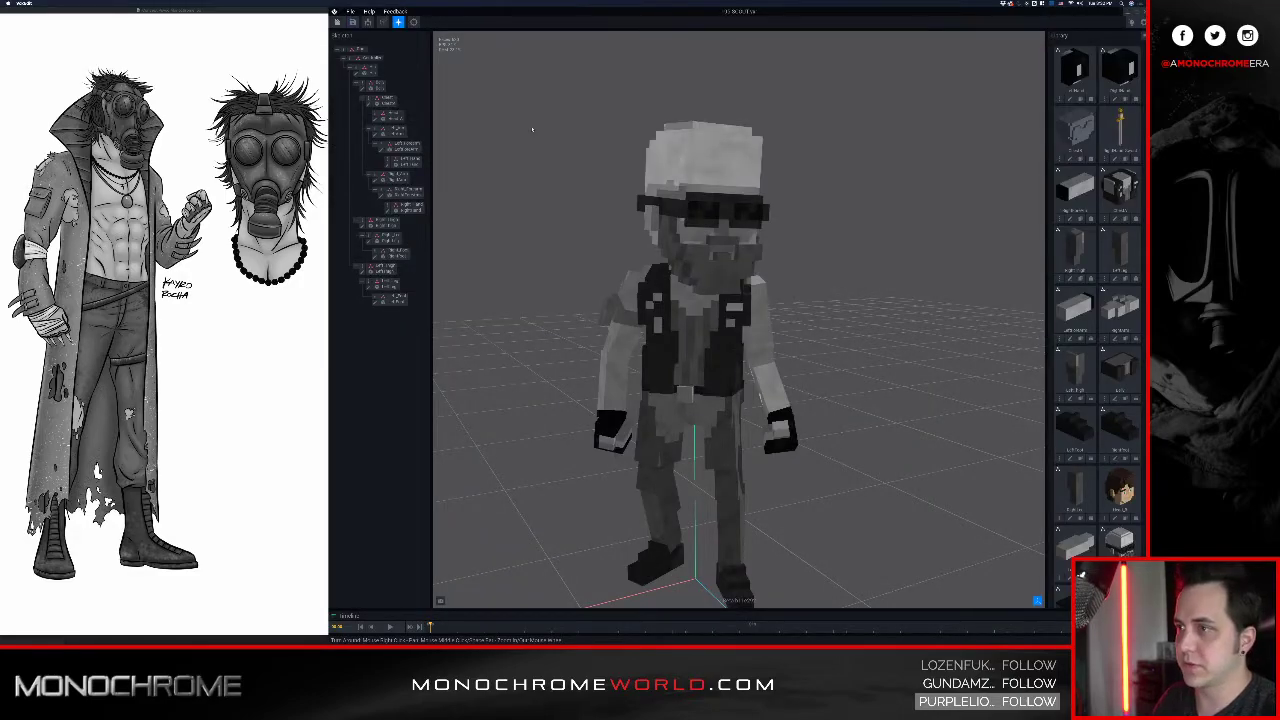
- Examine the bearded character in the cap and vest from the front, back and sides
middle_click_drag(561, 176, 565, 170)
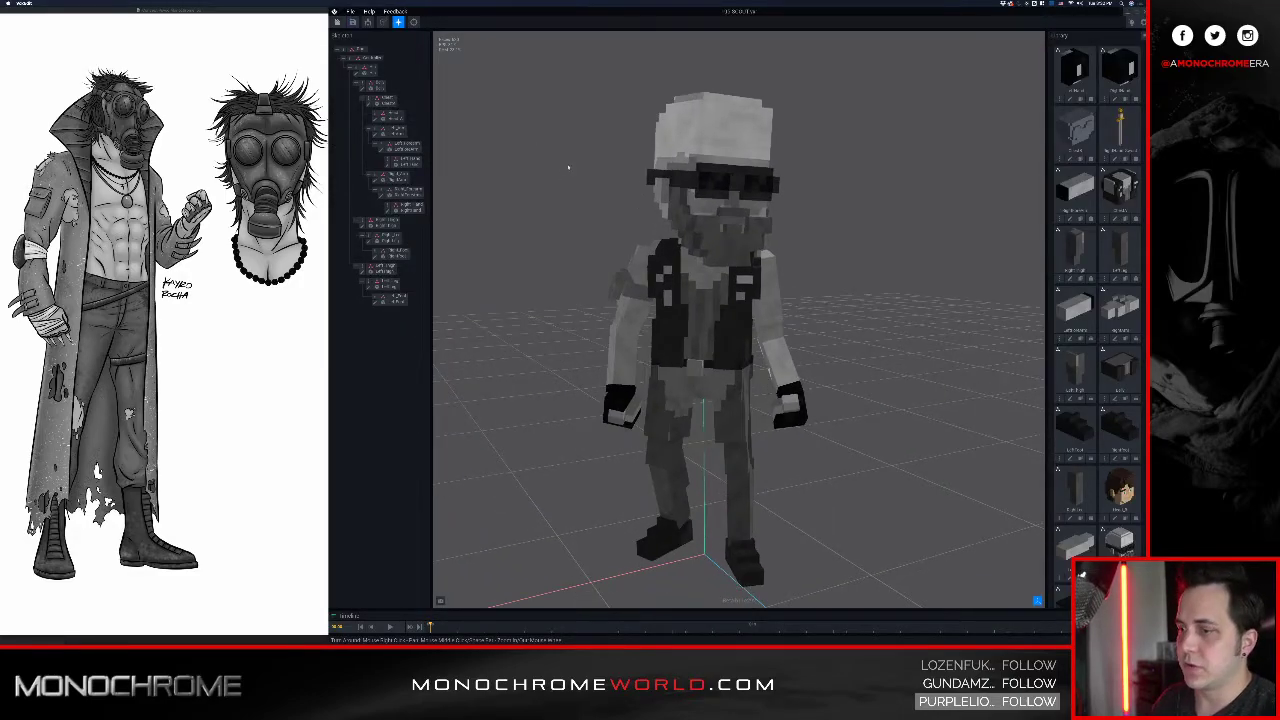
scroll(570, 169, "down", 2)
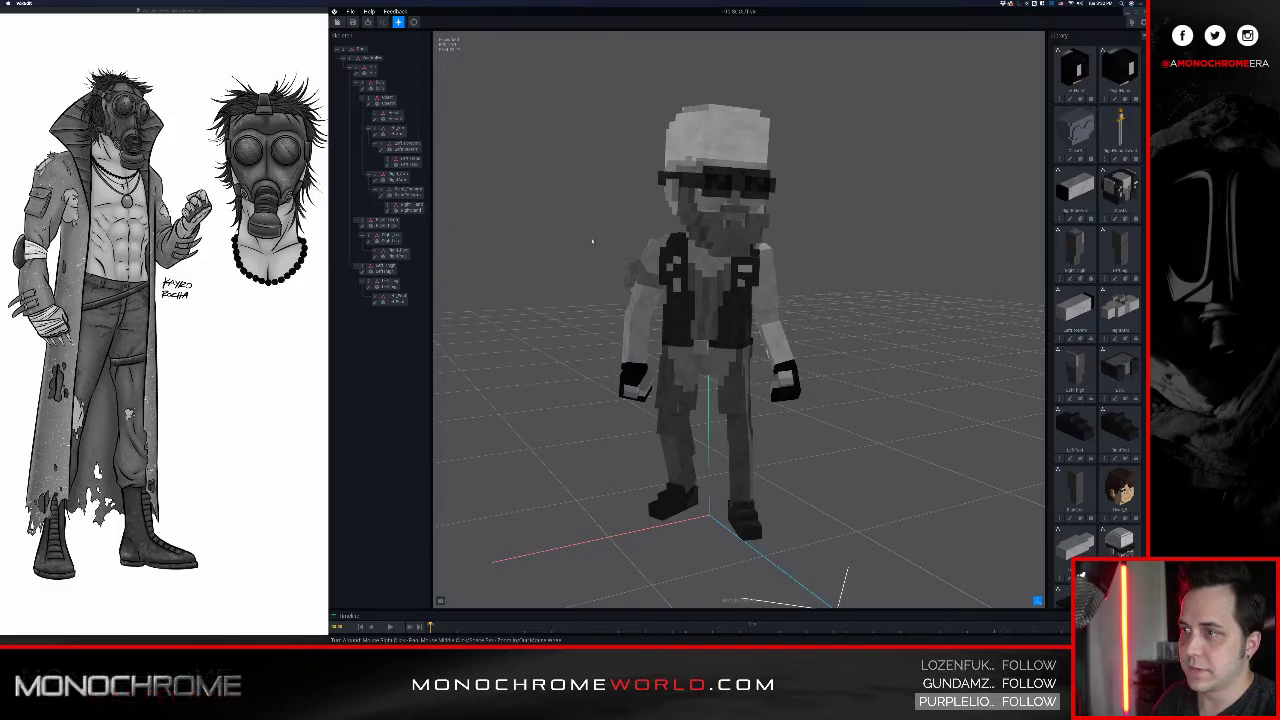
right_click_drag(591, 240, 342, 198)
right_click_drag(768, 242, 759, 260)
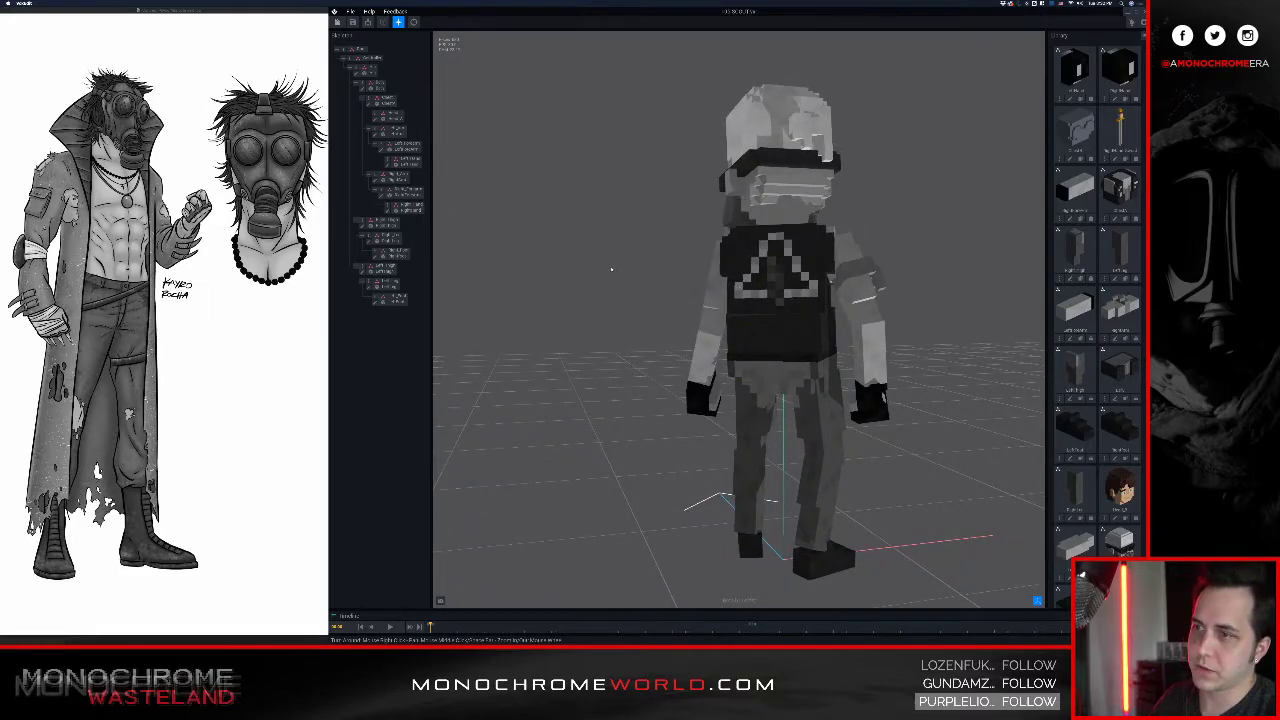
right_click_drag(611, 269, 584, 272)
scroll(633, 266, "down", 2)
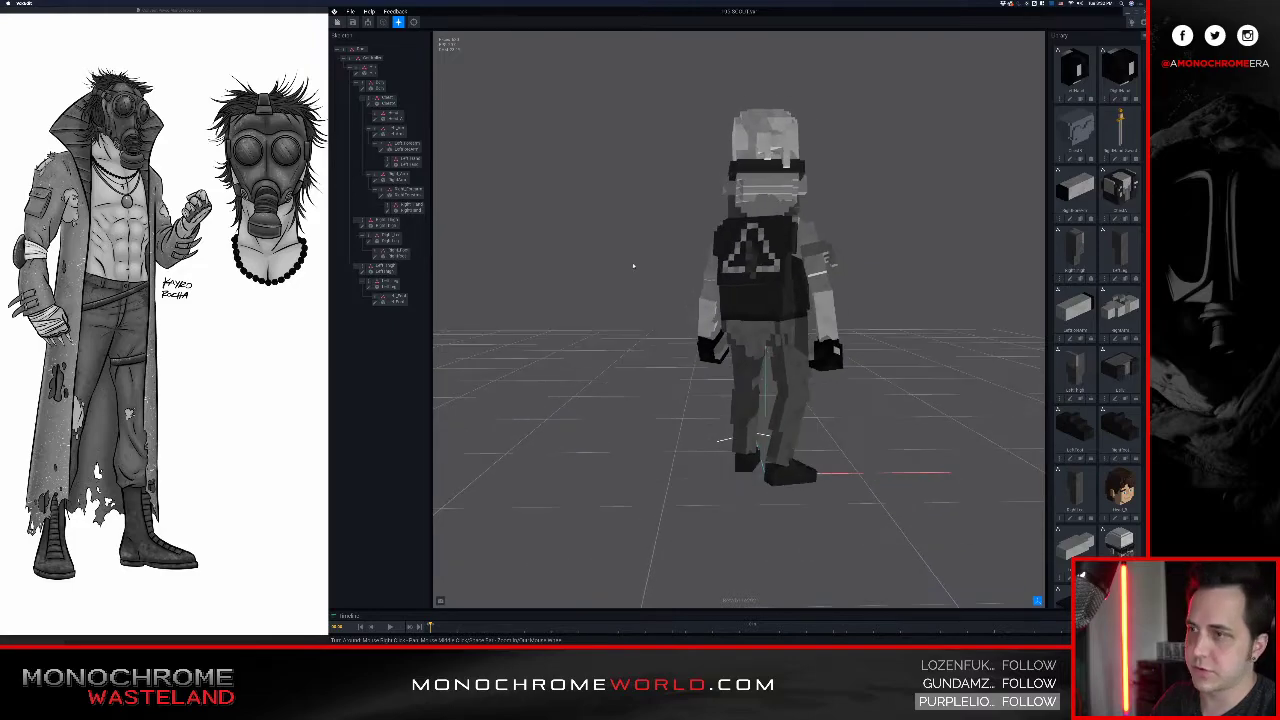
scroll(635, 264, "up", 2)
right_click_drag(690, 240, 535, 290)
right_click_drag(662, 264, 600, 247)
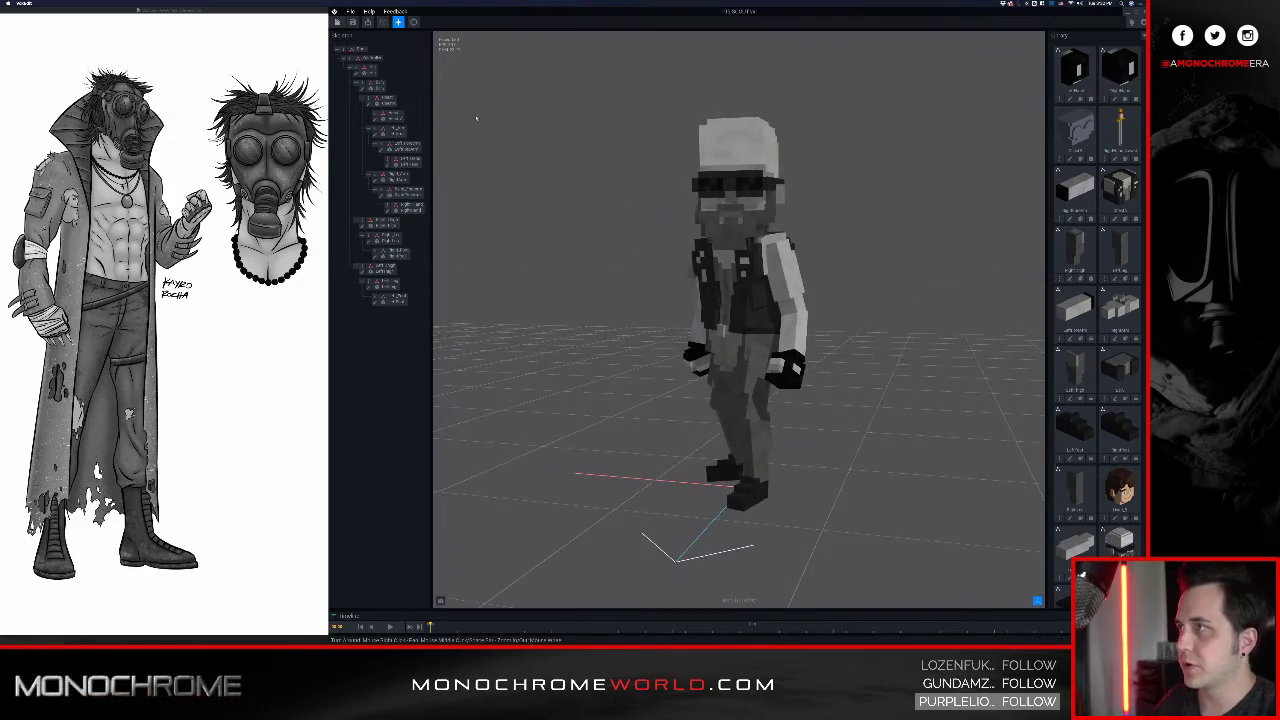
right_click_drag(554, 160, 561, 162)
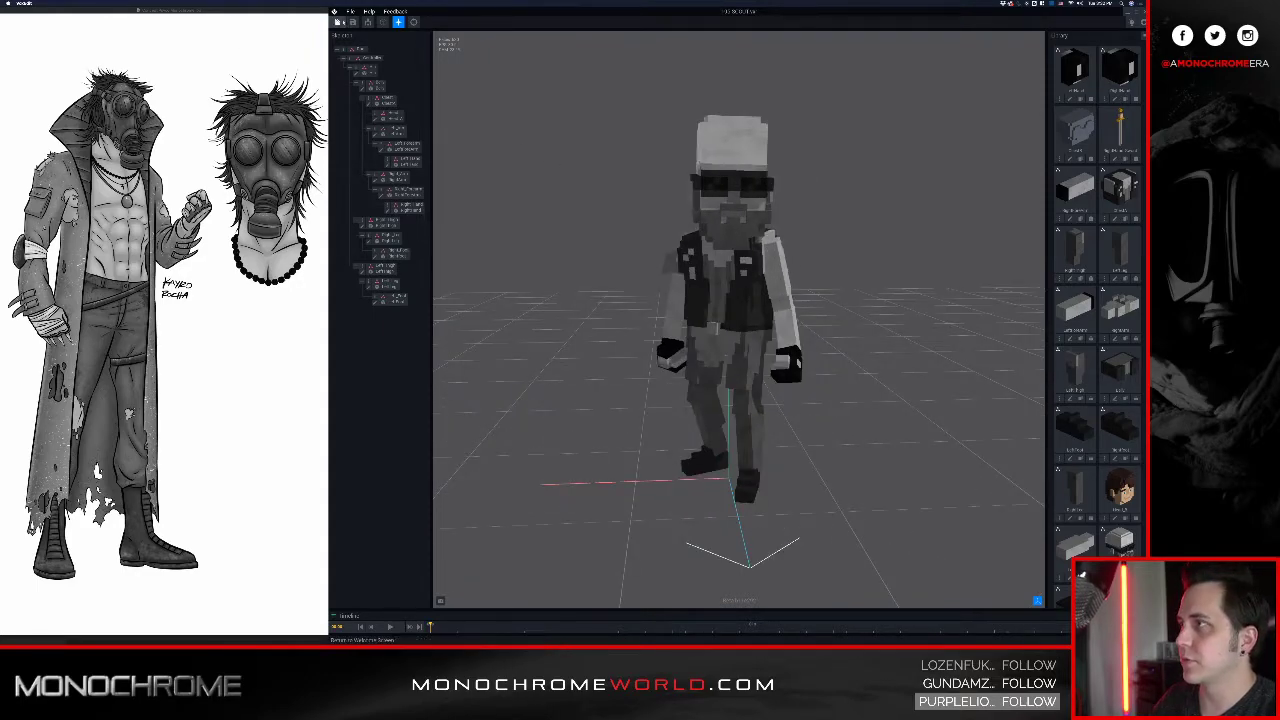
- Save and close the bearded character, and reopen the dark-haired default avatar from the recent files
left_click(338, 22)
left_click(695, 193)
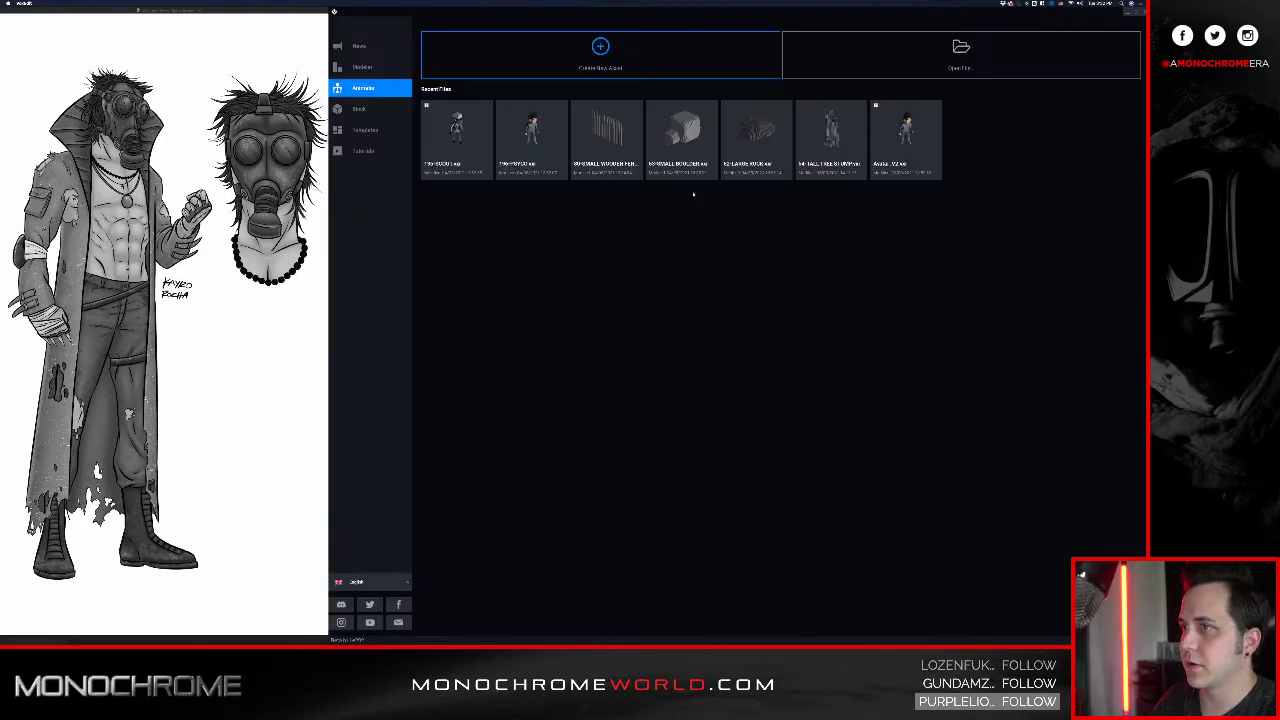
left_click(527, 131)
right_click_drag(596, 181, 642, 184)
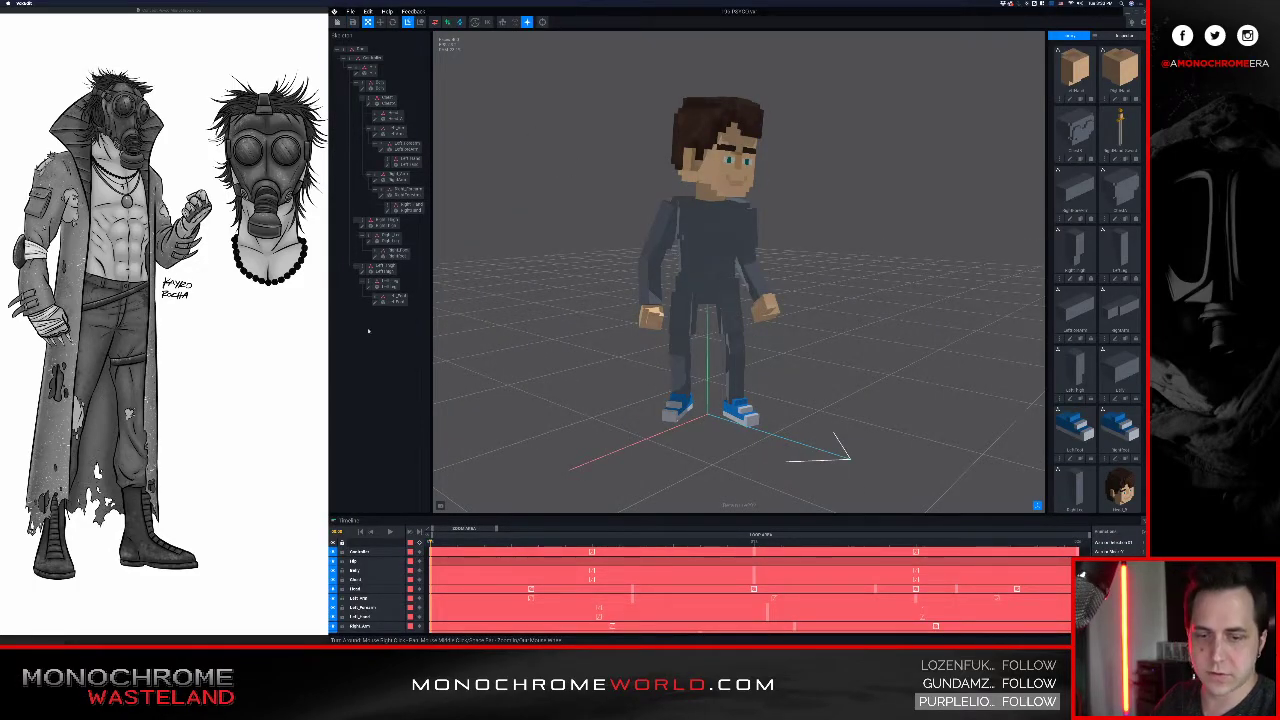
right_click_drag(514, 235, 555, 215)
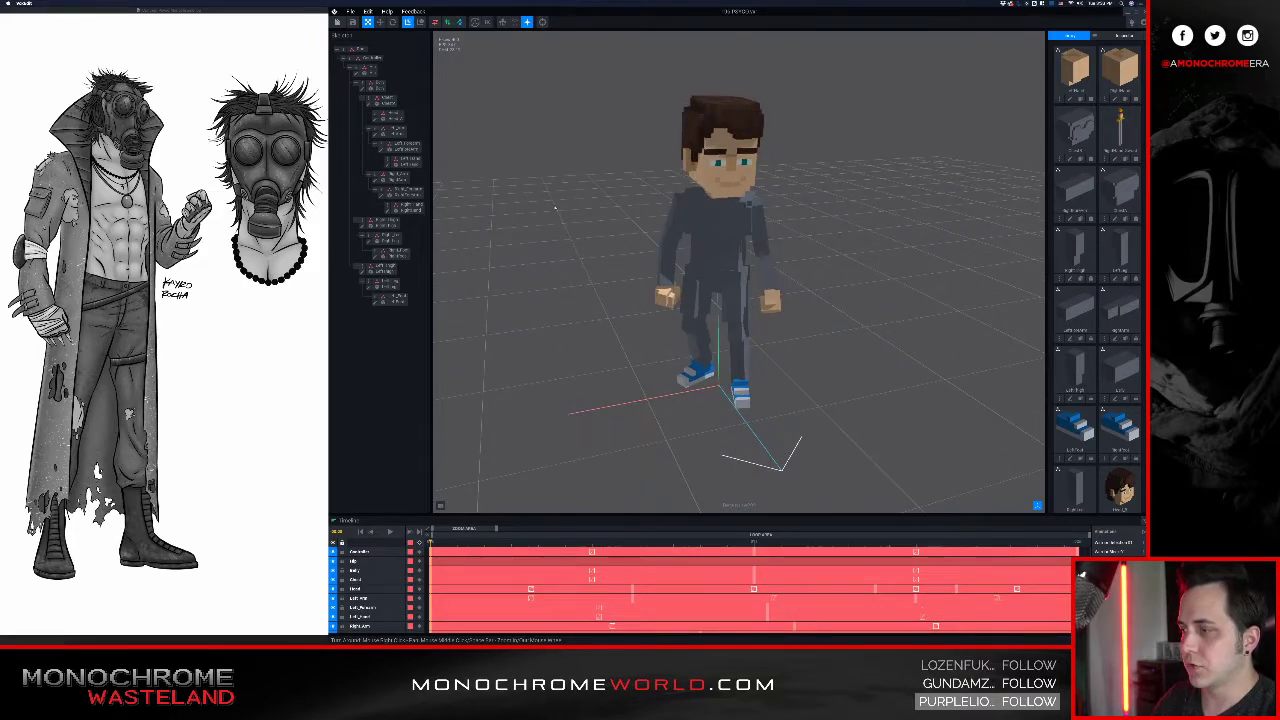
- Select the avatar's head and open it for voxel editing
left_click(737, 205)
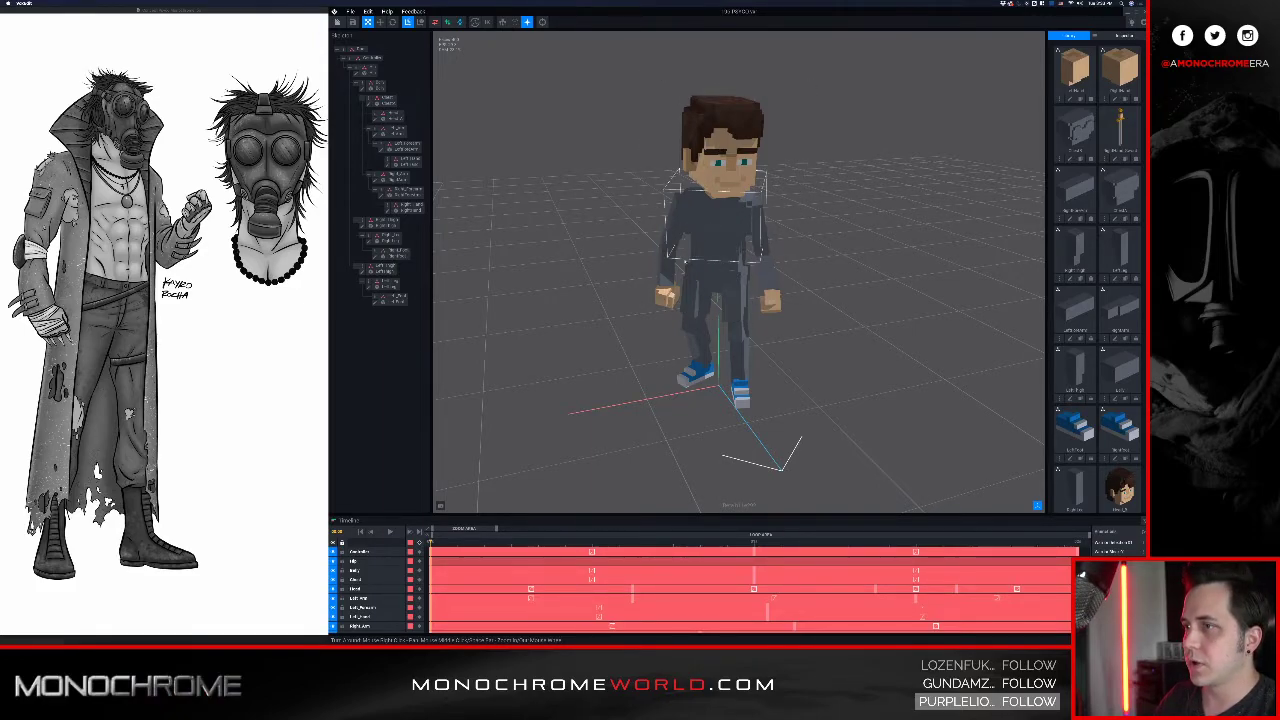
scroll(688, 190, "up", 5)
scroll(688, 189, "down", 3)
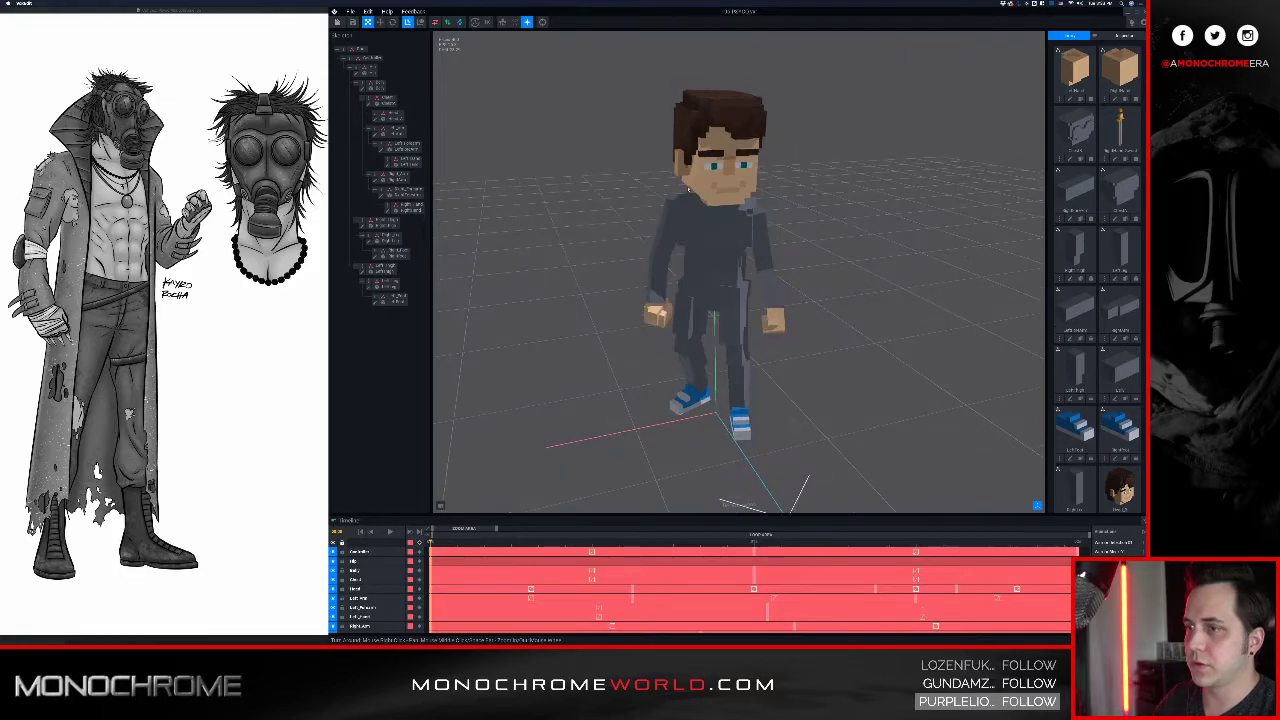
left_click(722, 143)
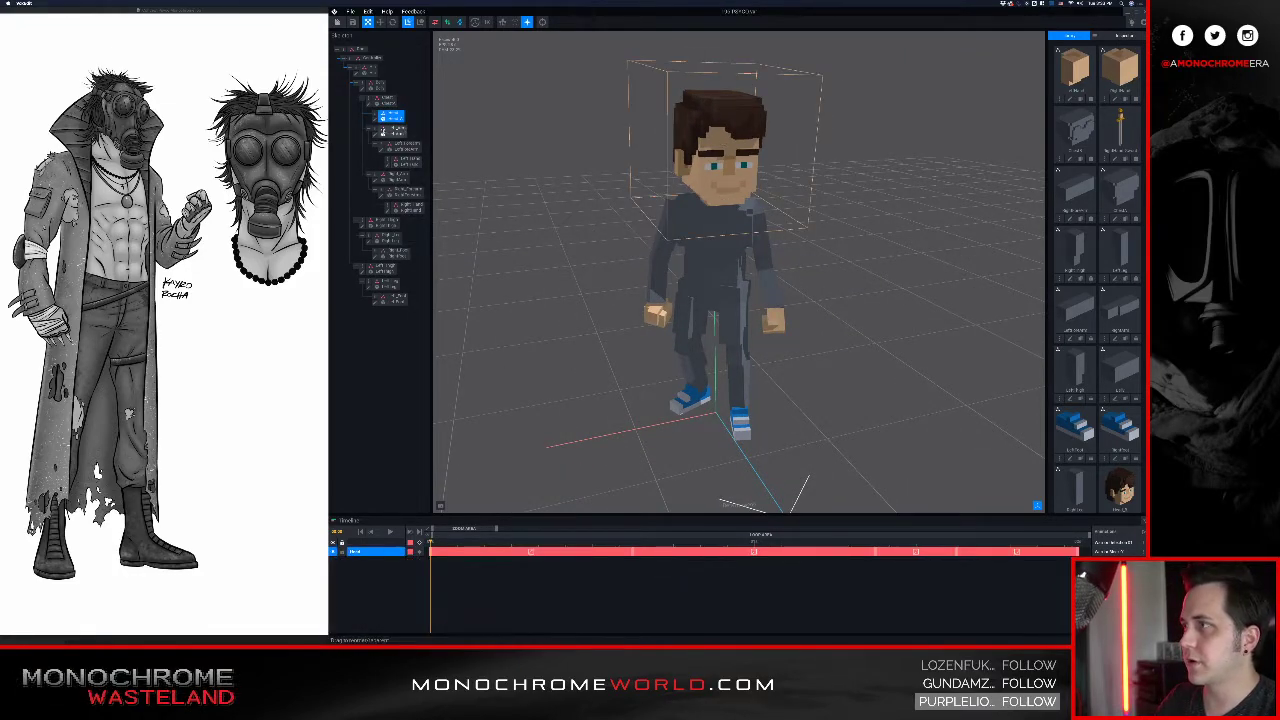
left_click(376, 121)
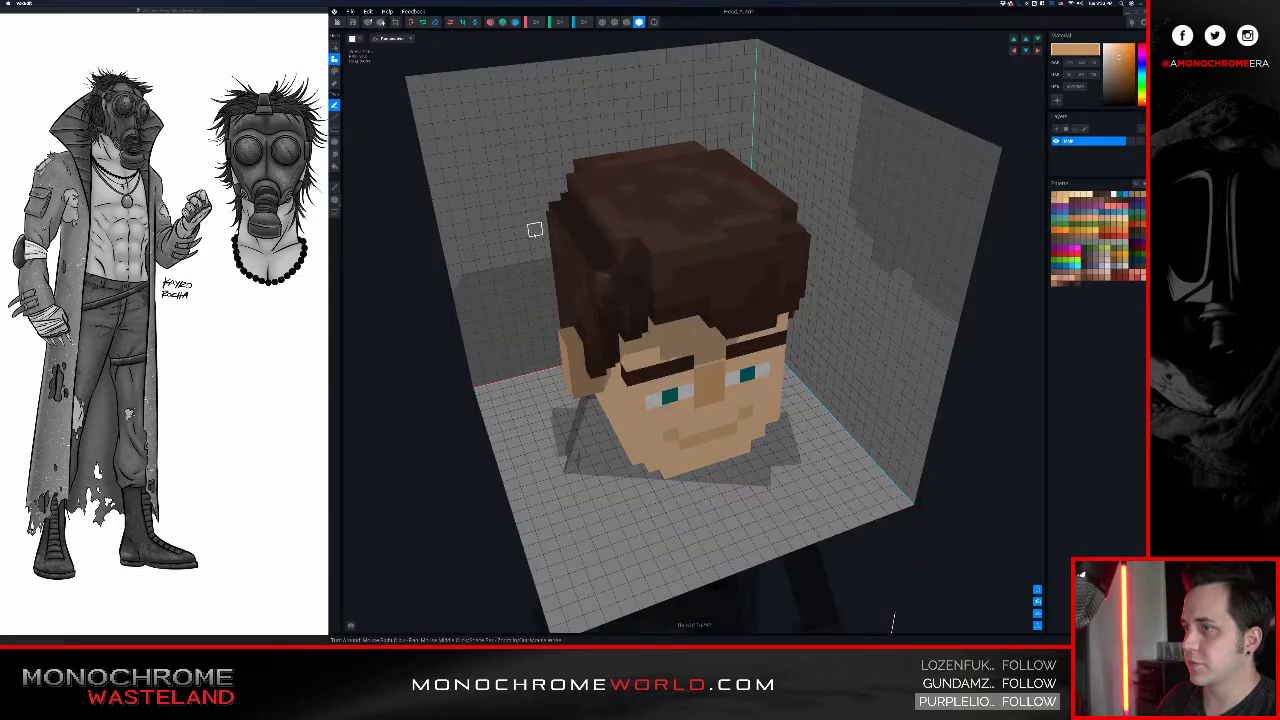
right_click_drag(530, 238, 532, 231)
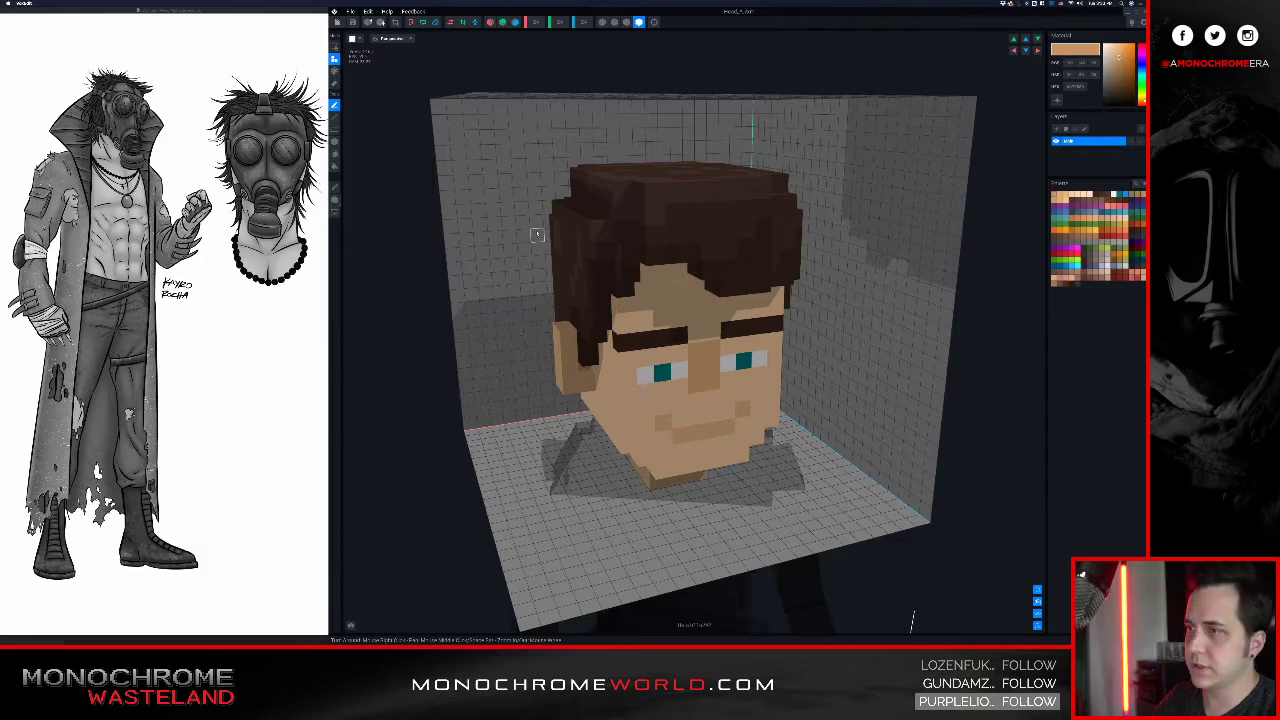
right_click_drag(547, 241, 633, 238)
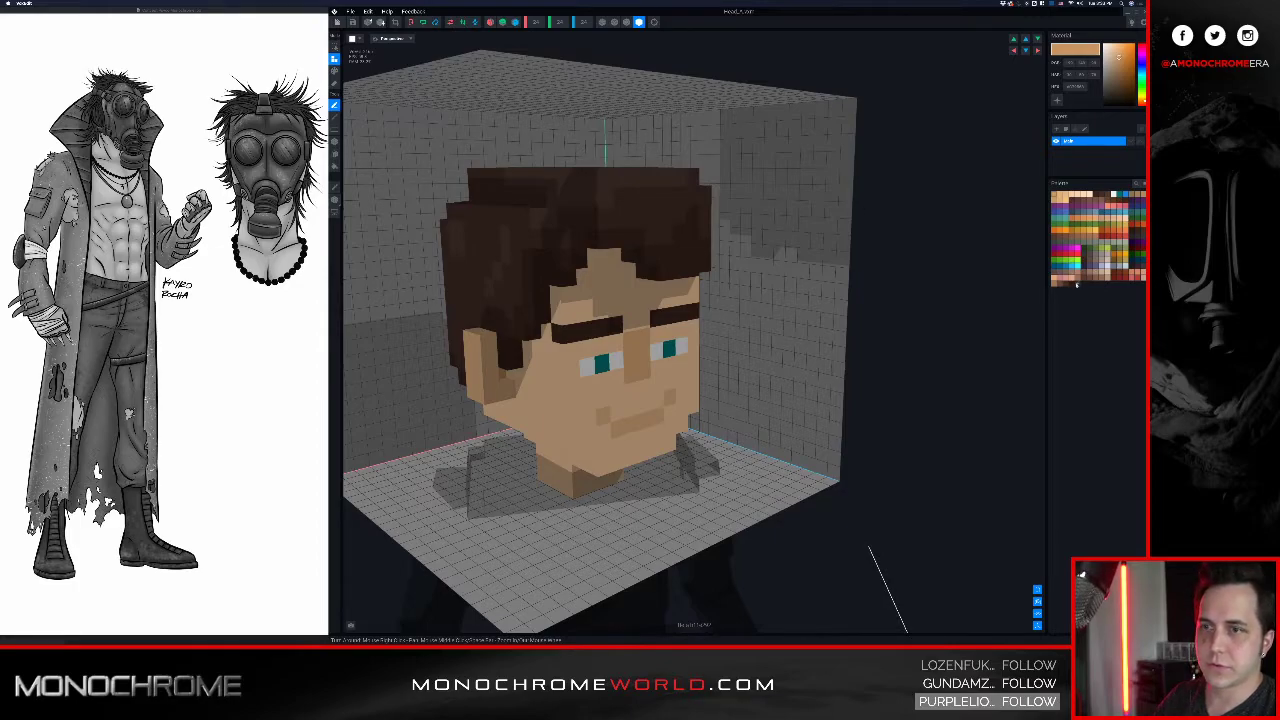
- Replace the full colour palette with a new palette for the head model
left_click(1144, 184)
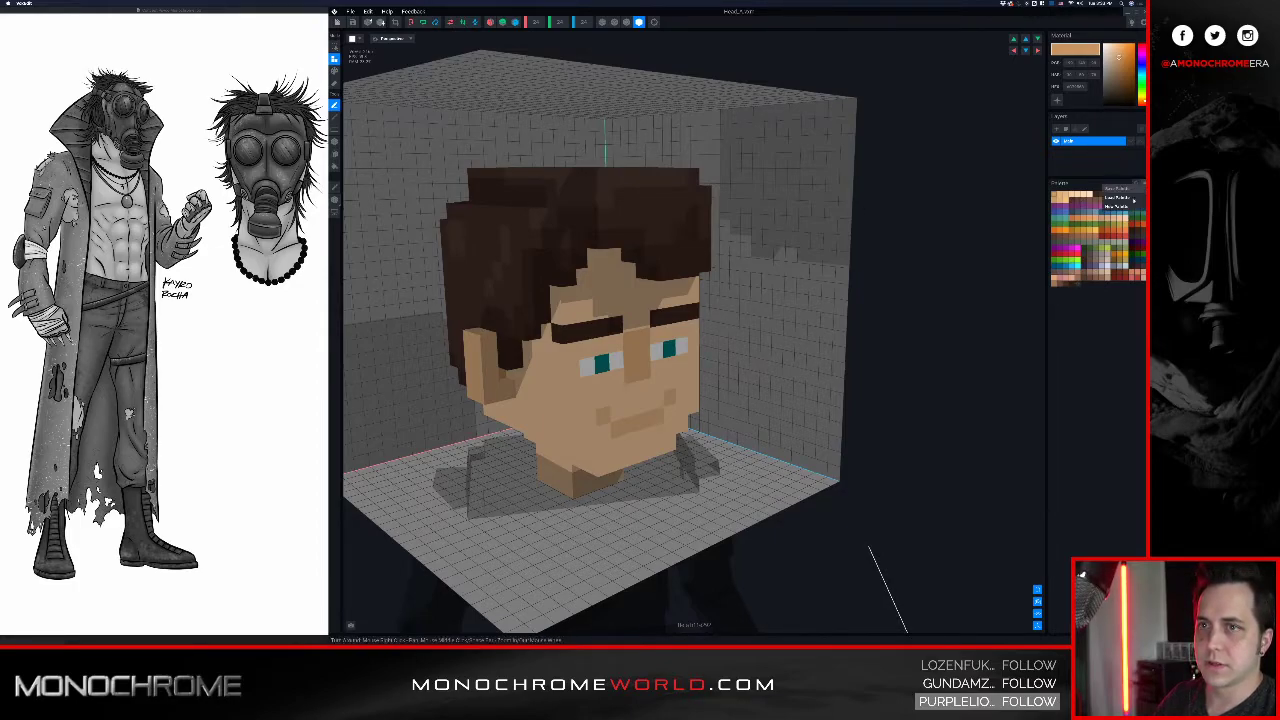
left_click(1124, 206)
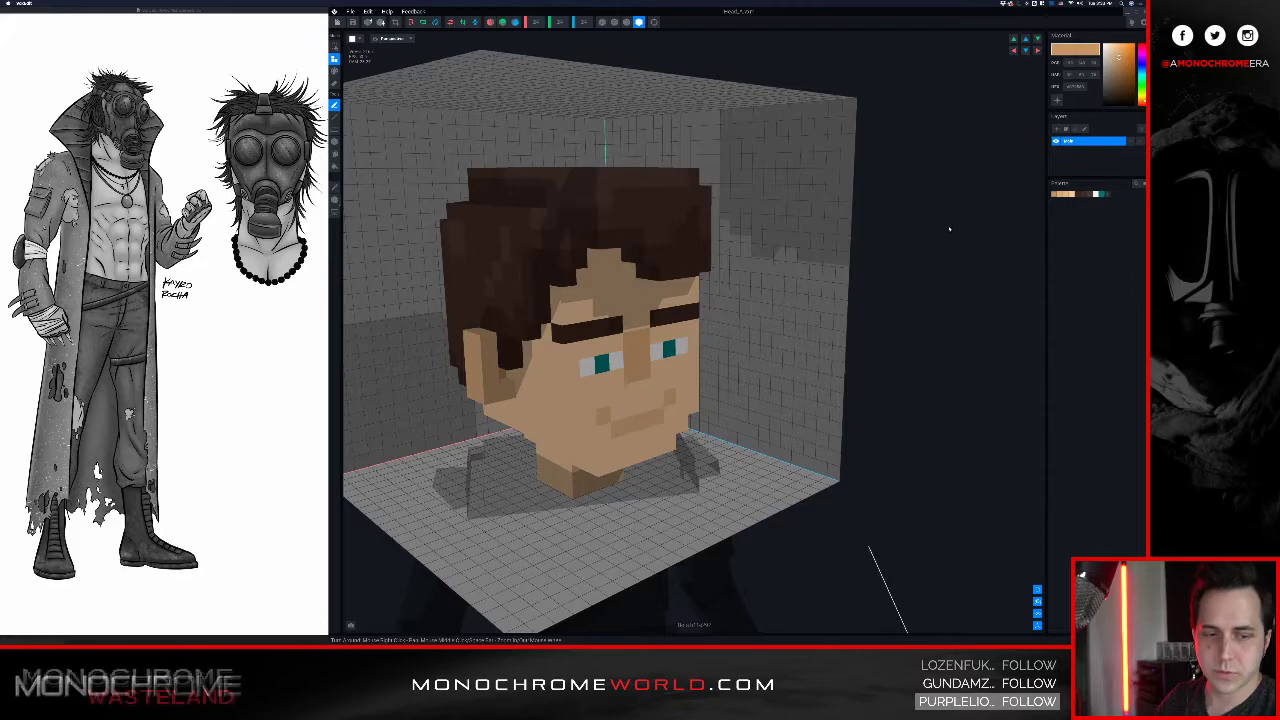
middle_click_drag(654, 232, 791, 236)
right_click_drag(798, 234, 783, 222)
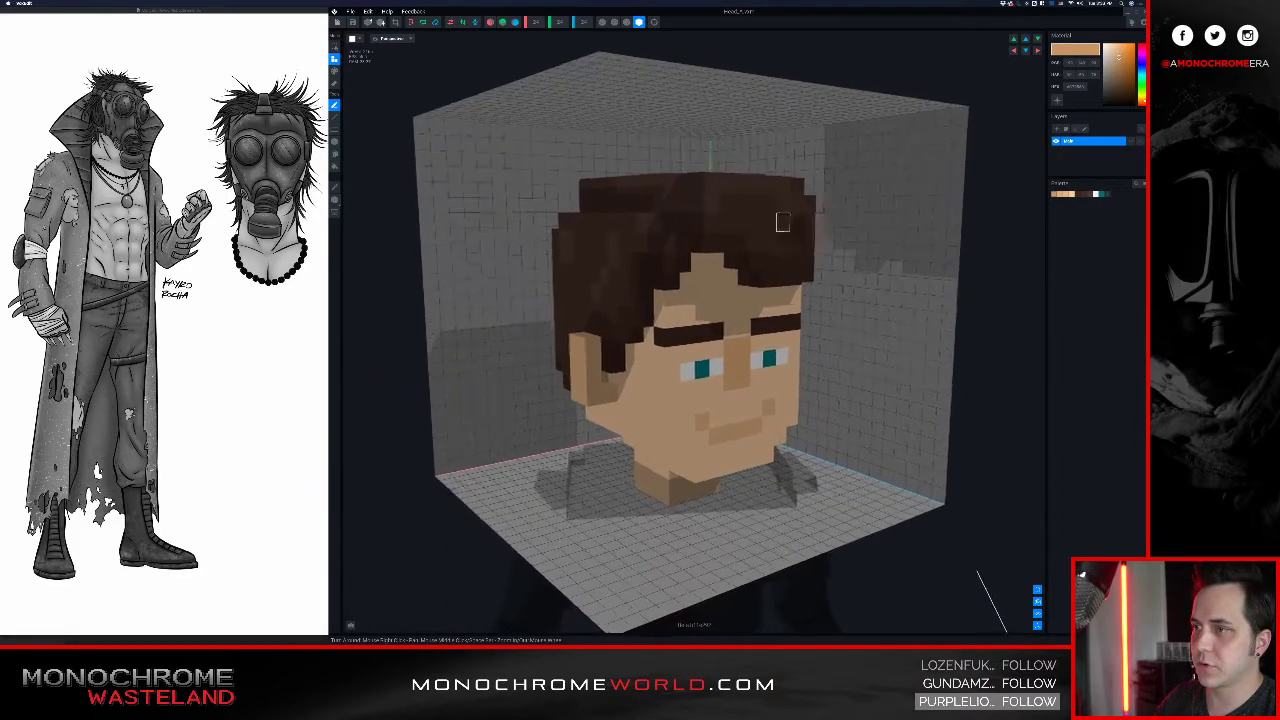
middle_click_drag(806, 226, 788, 230)
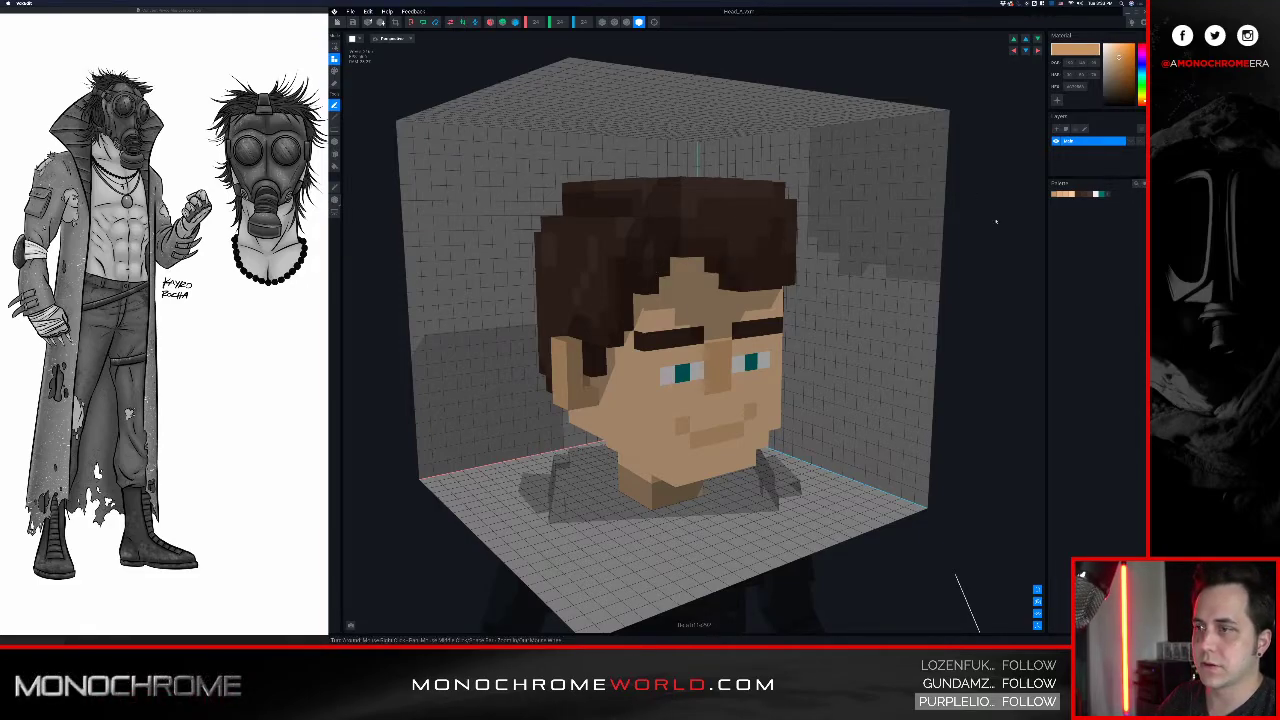
right_click_drag(868, 255, 866, 250)
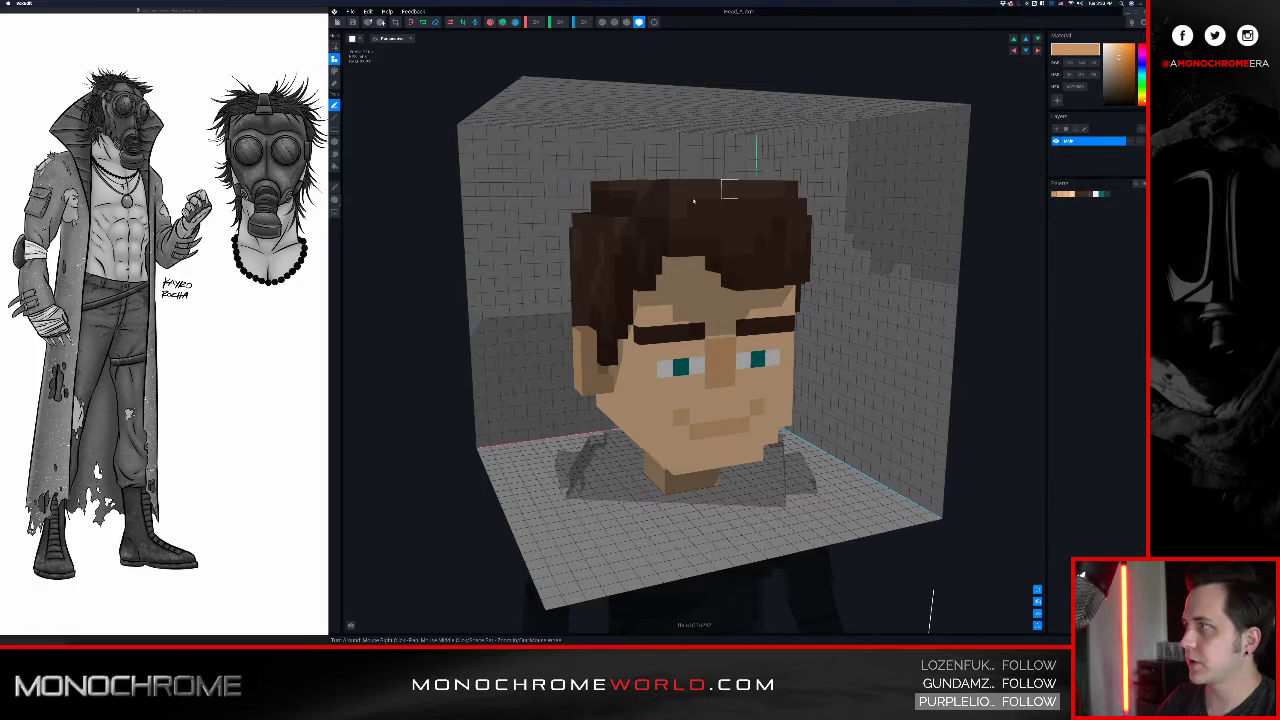
- Sample the face's skin colour and change it to a neutral grey using its hex value
left_click(649, 388, "alt")
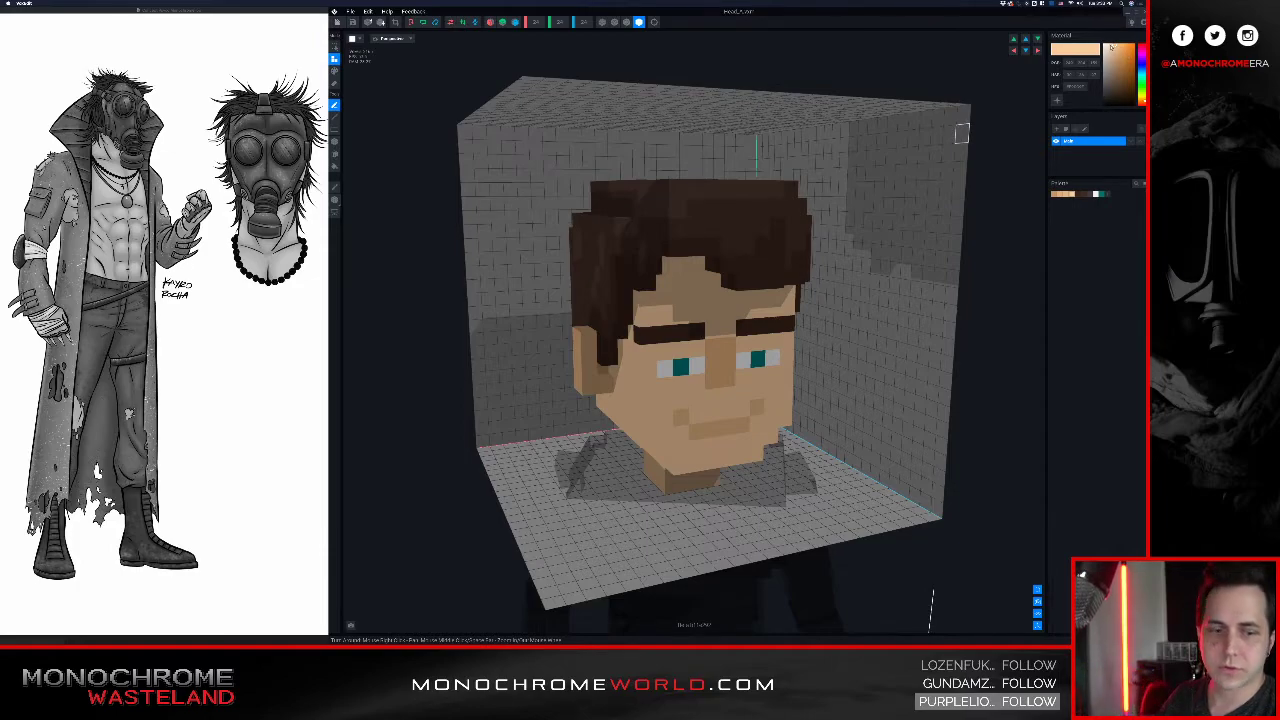
left_click_drag(1111, 47, 1092, 64)
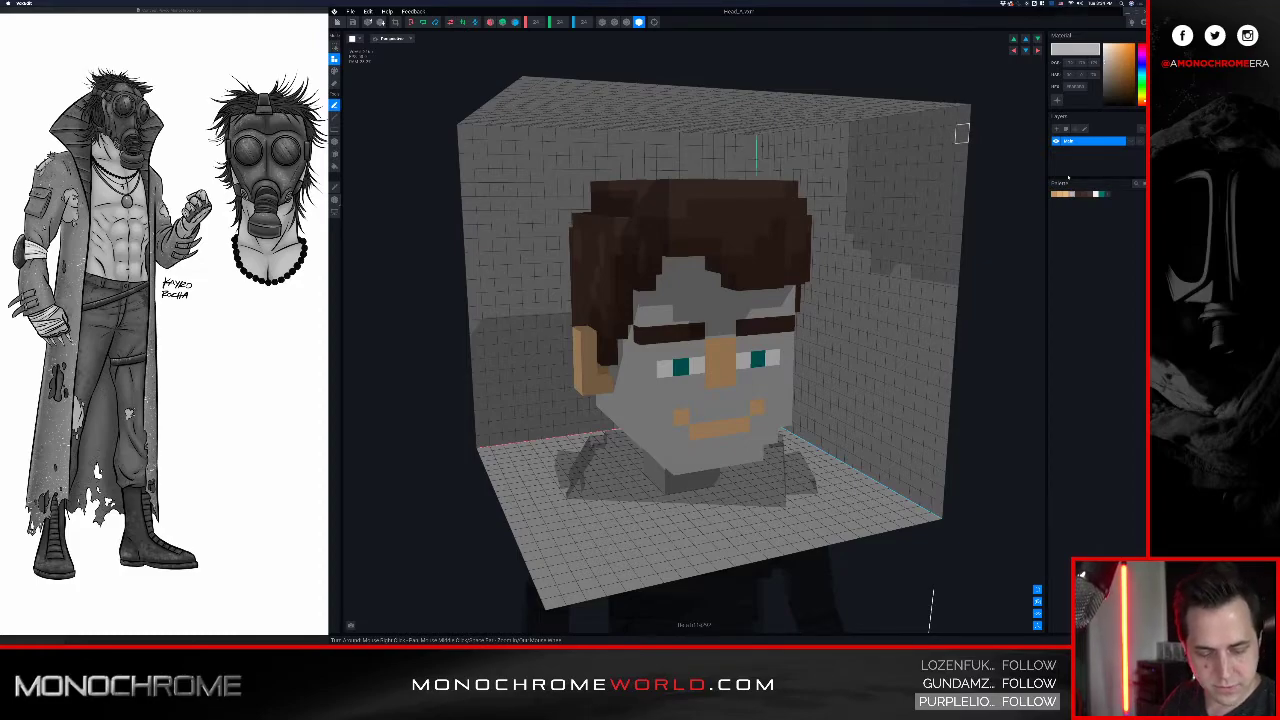
left_click(1080, 87)
type("4b4")
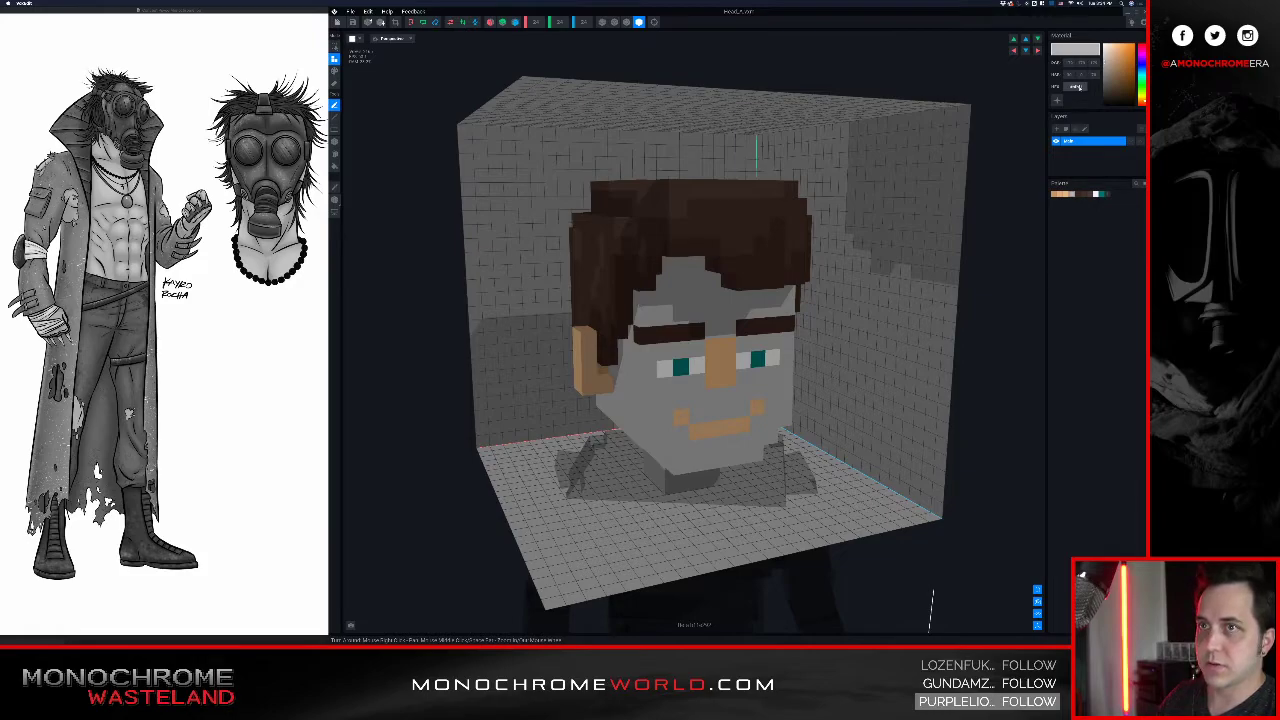
type("bf")
key("Return")
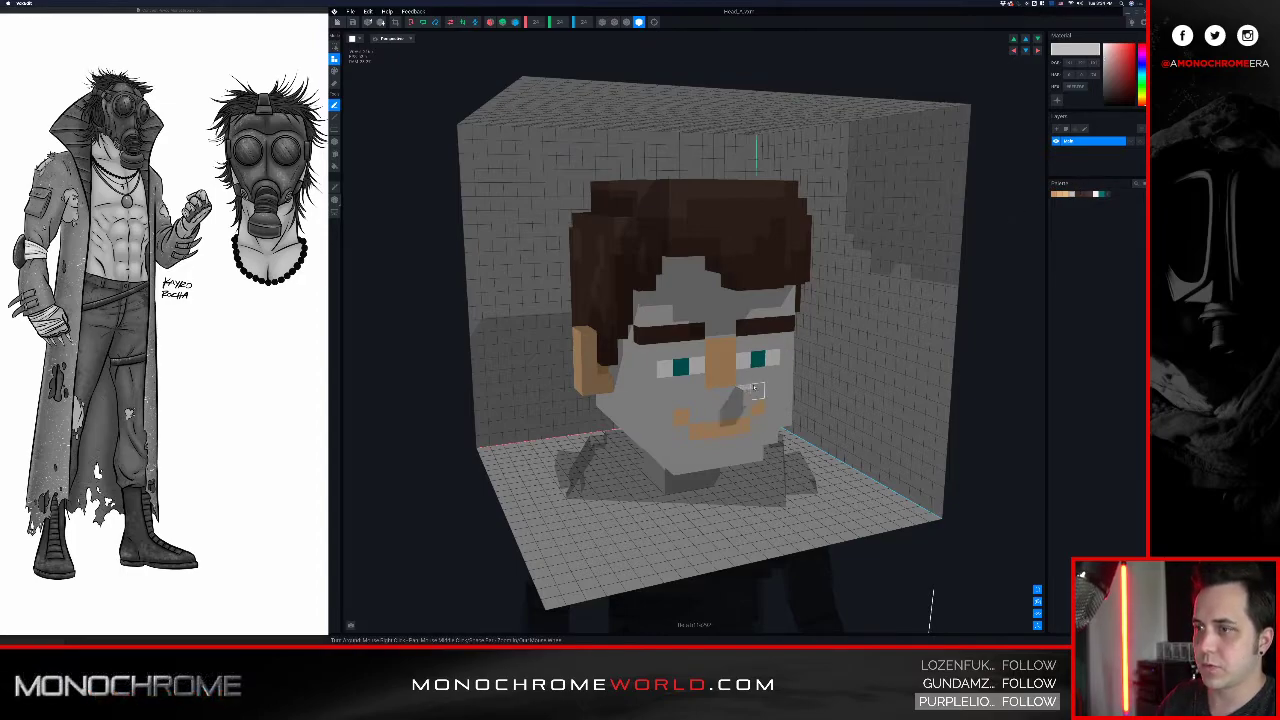
- Try an off-white for the face colour, and restore the neutral grey by its hex value
key("r")
key("g")
key("r")
left_click(752, 398)
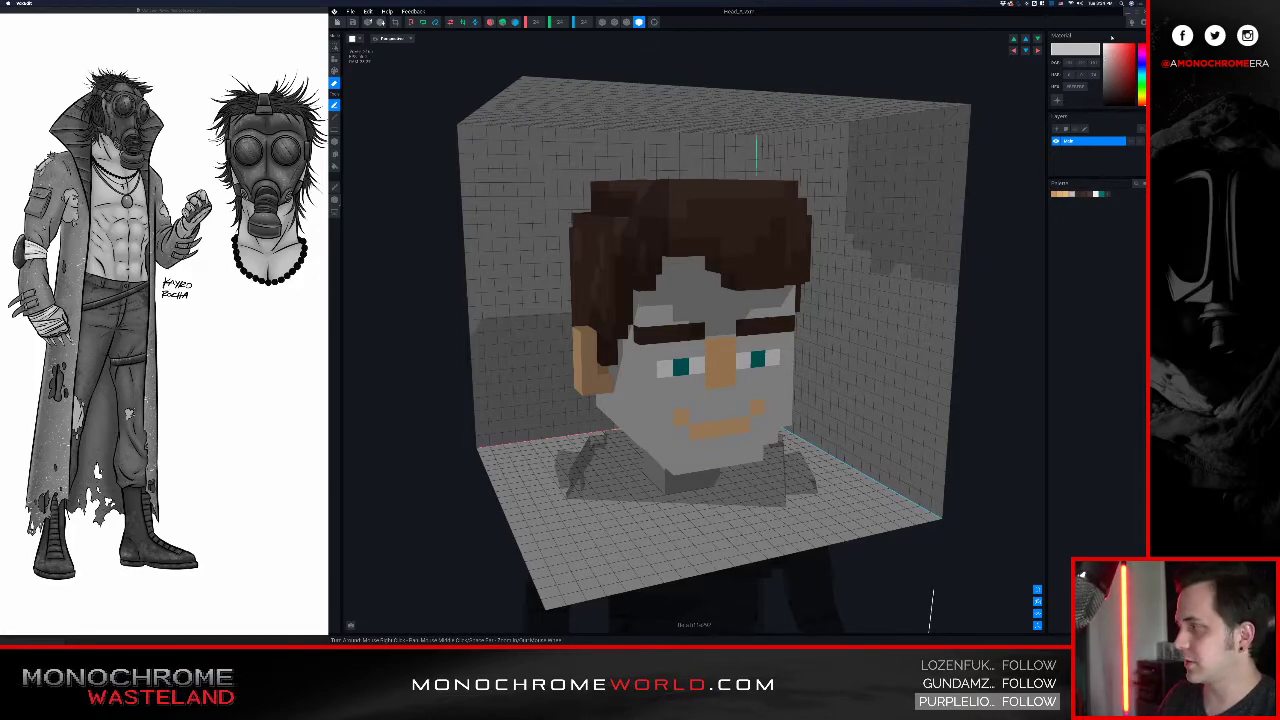
left_click_drag(1107, 56, 1101, 52)
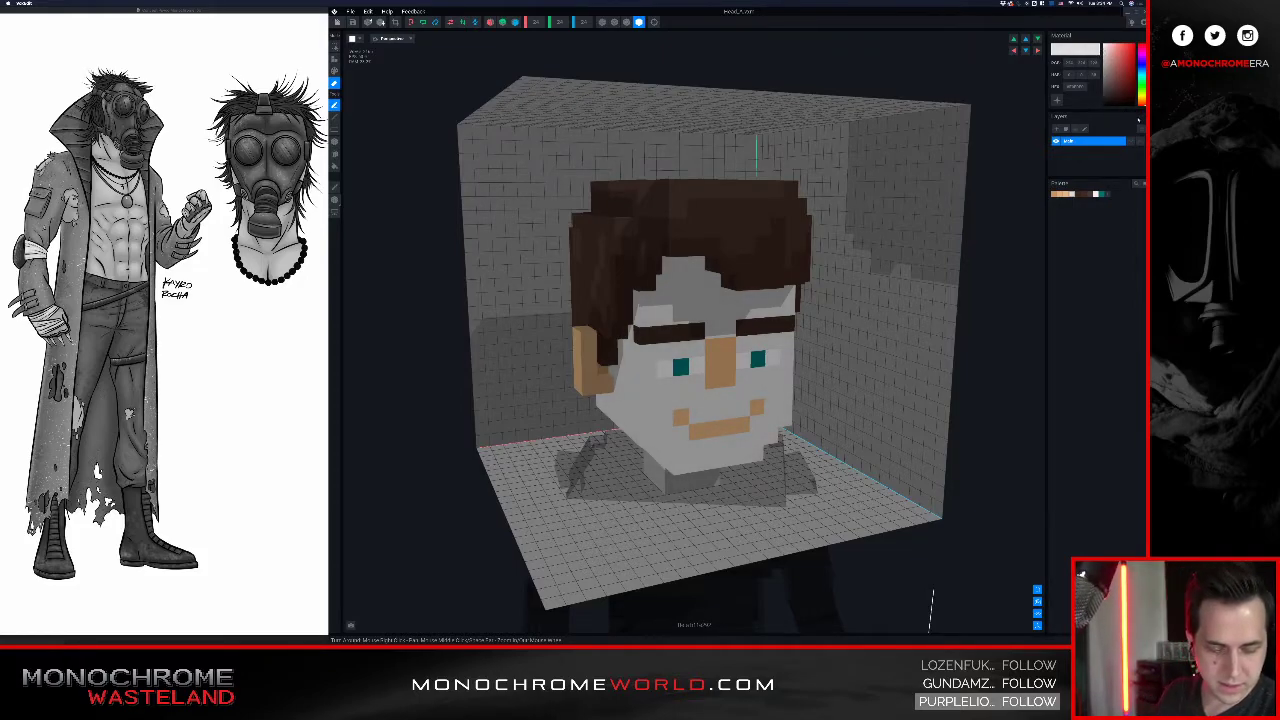
left_click(1075, 87)
key("super+v")
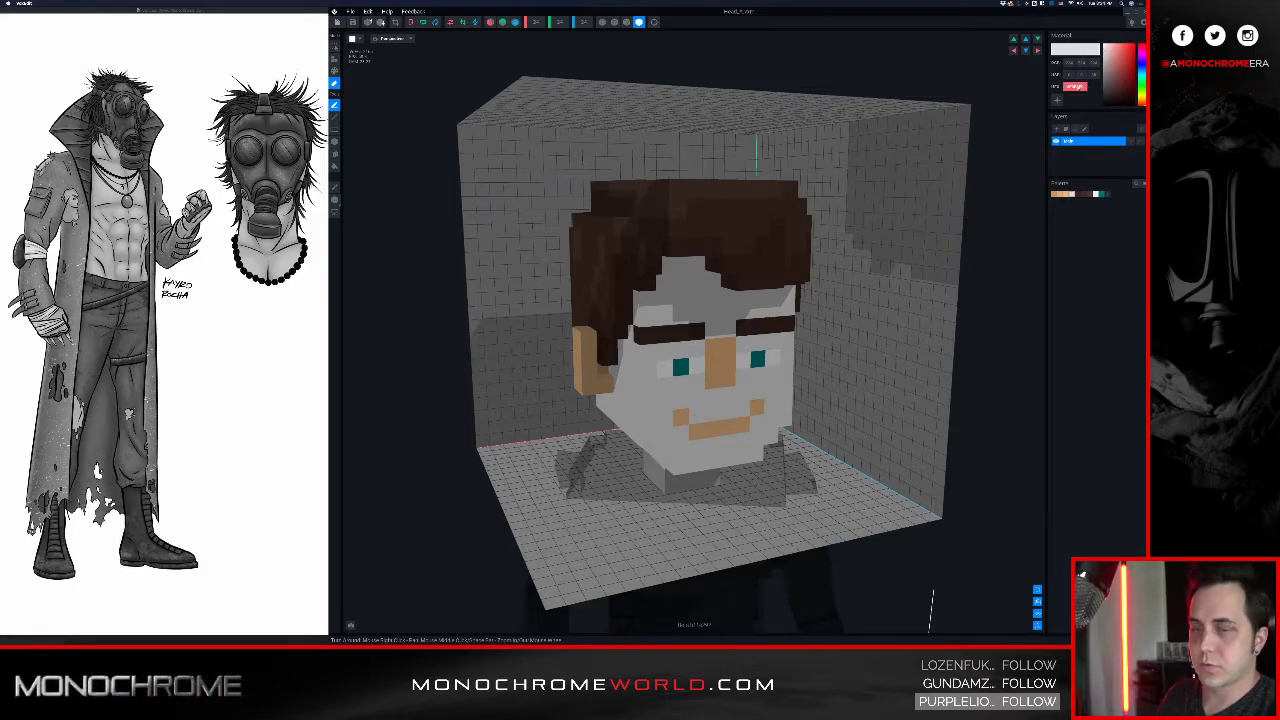
key("BackSpace")
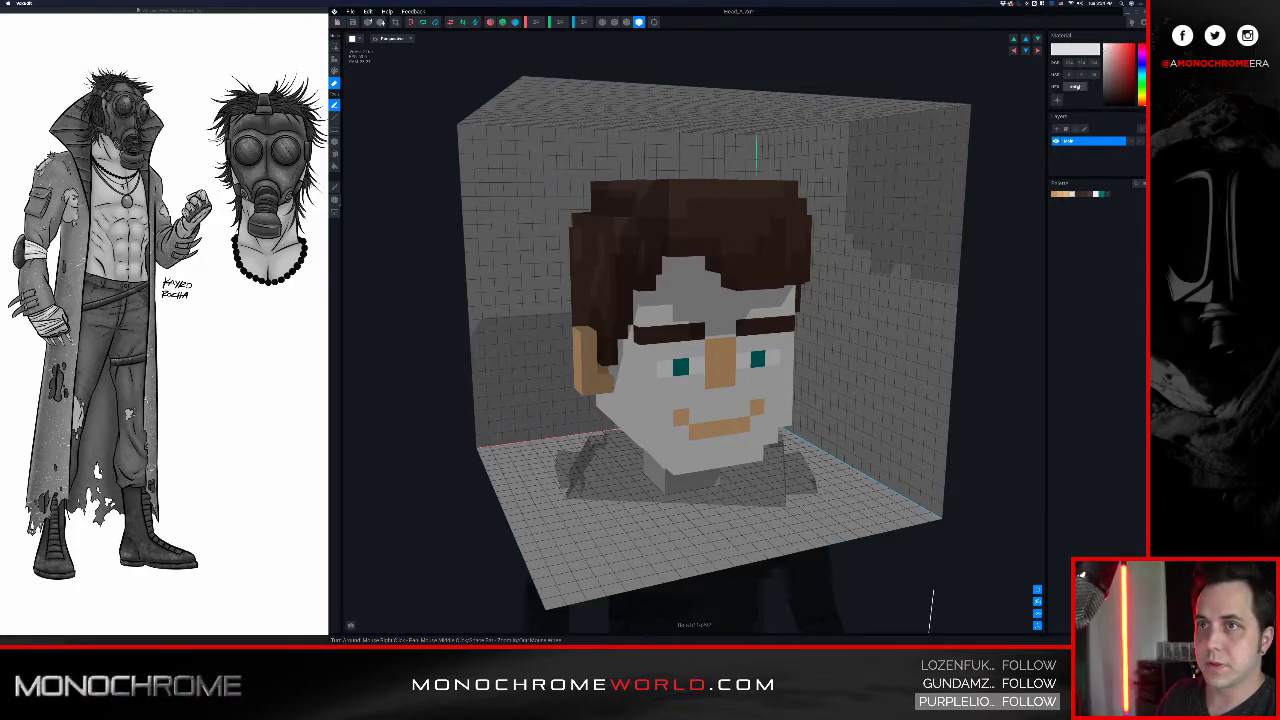
key("Return")
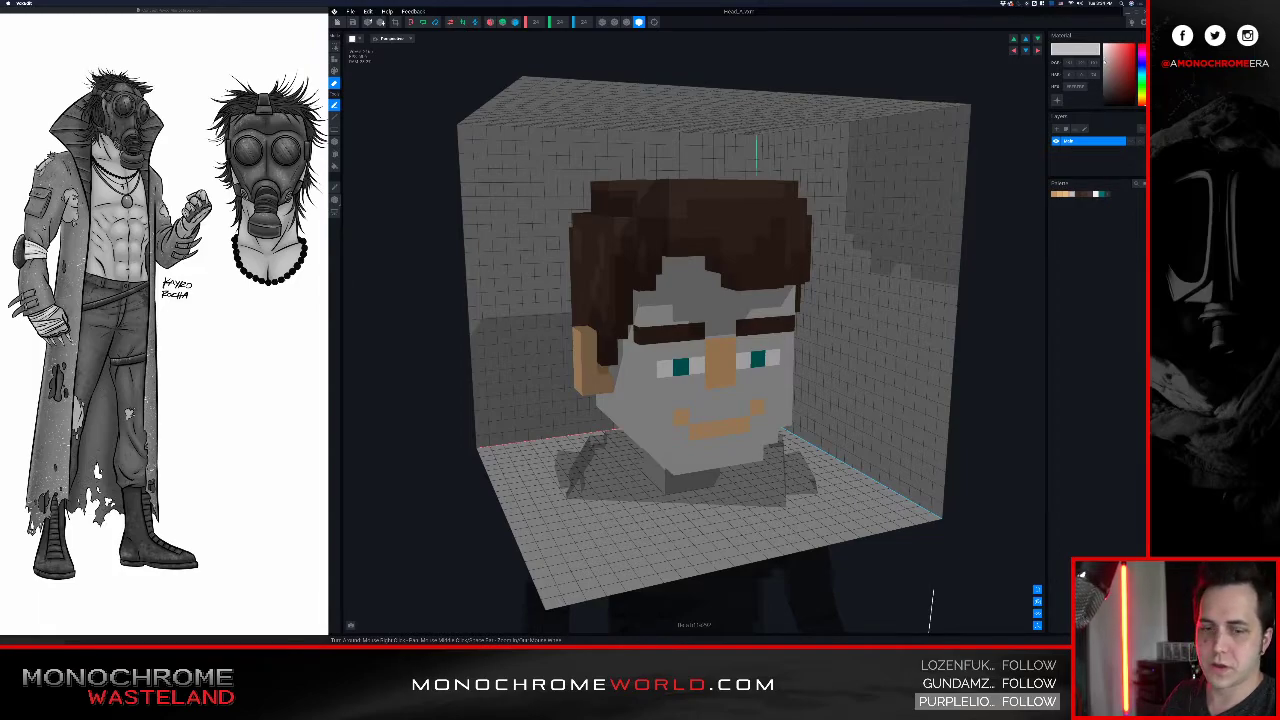
- Lighten the face's grey skin colour to an off-white
left_click_drag(1104, 60, 1096, 51)
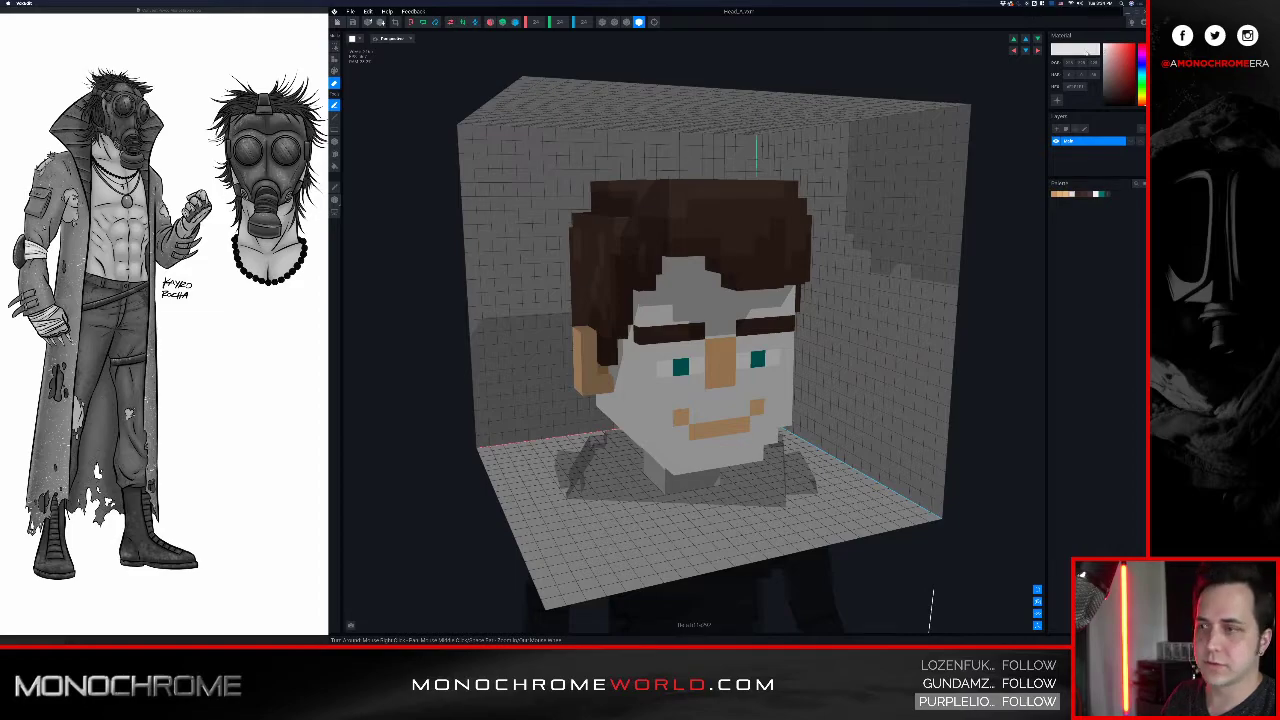
right_click_drag(857, 265, 853, 267)
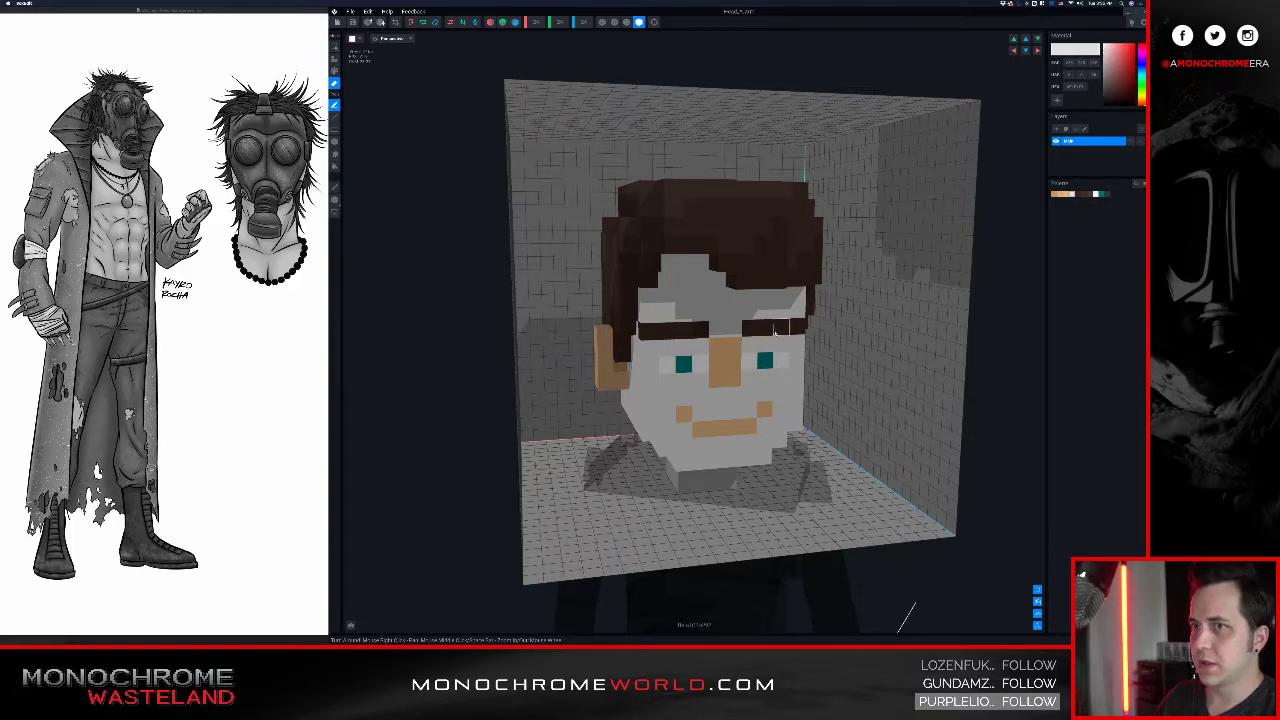
- Try painting over both eyebrows with the off-white face colour, and undo the paint strokes
left_click(776, 331, "alt")
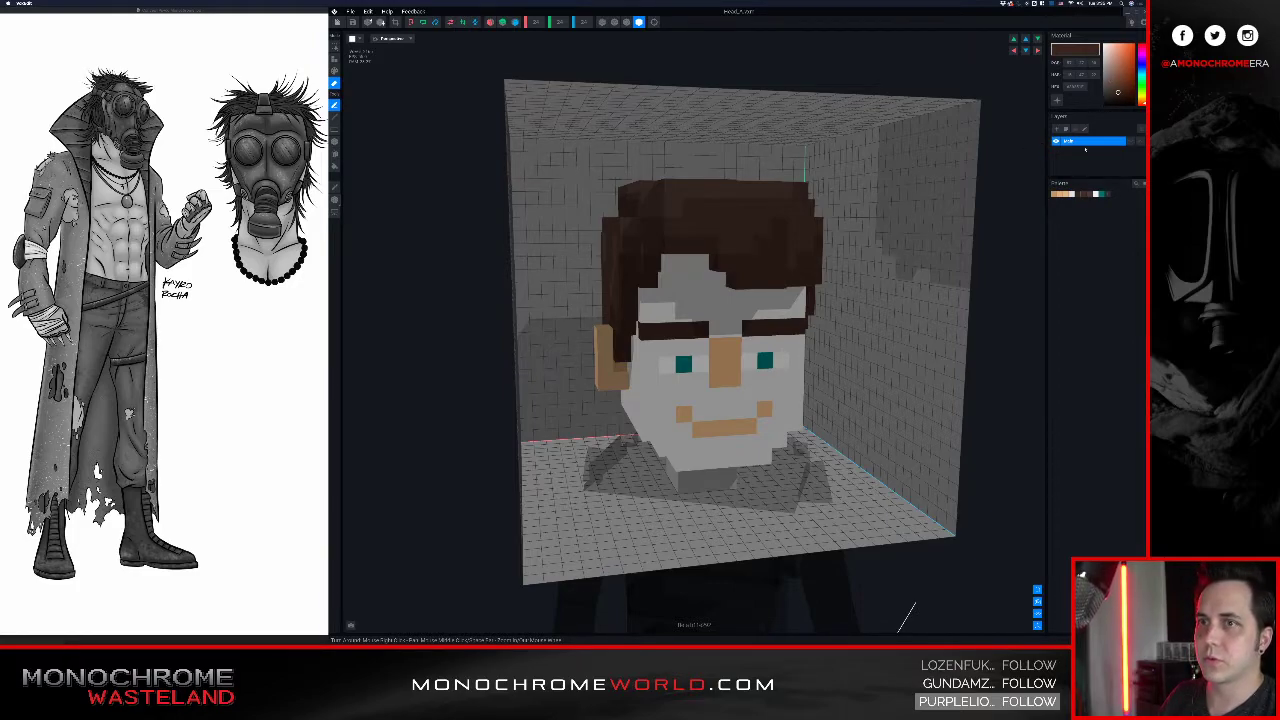
left_click(1072, 194)
key("p")
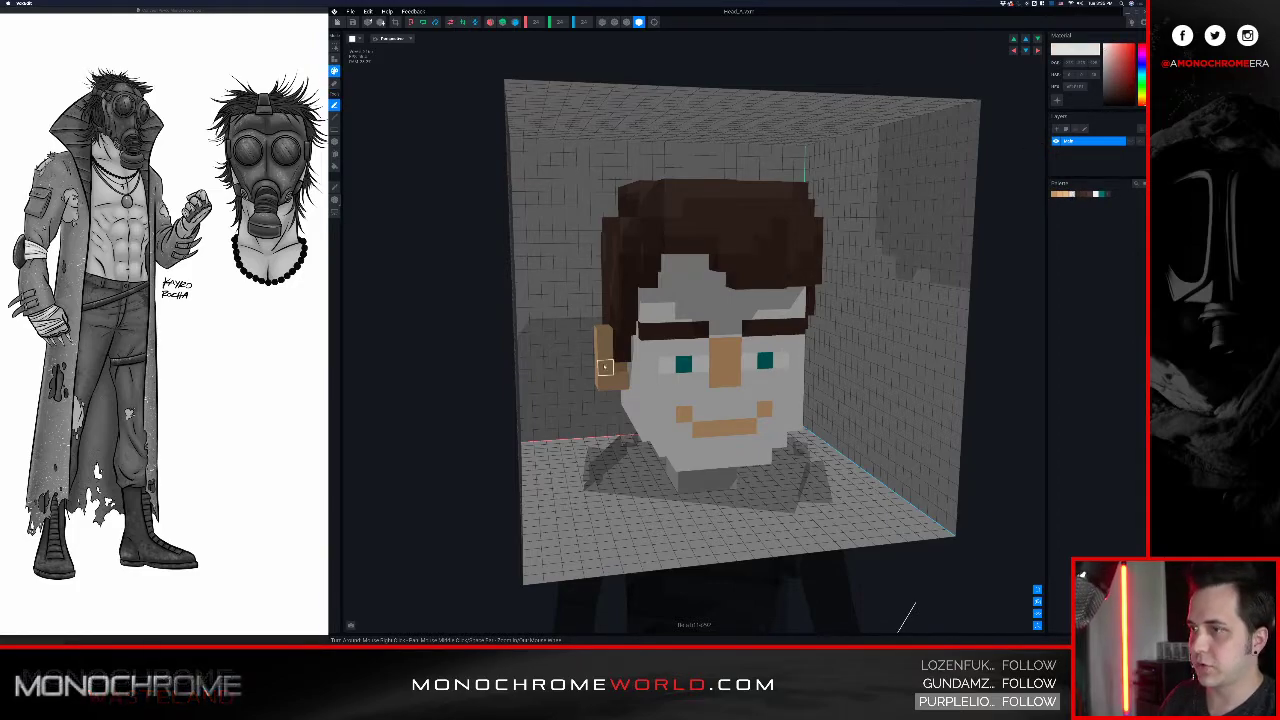
left_click_drag(648, 331, 799, 327)
key("super+z")
key("super+z")
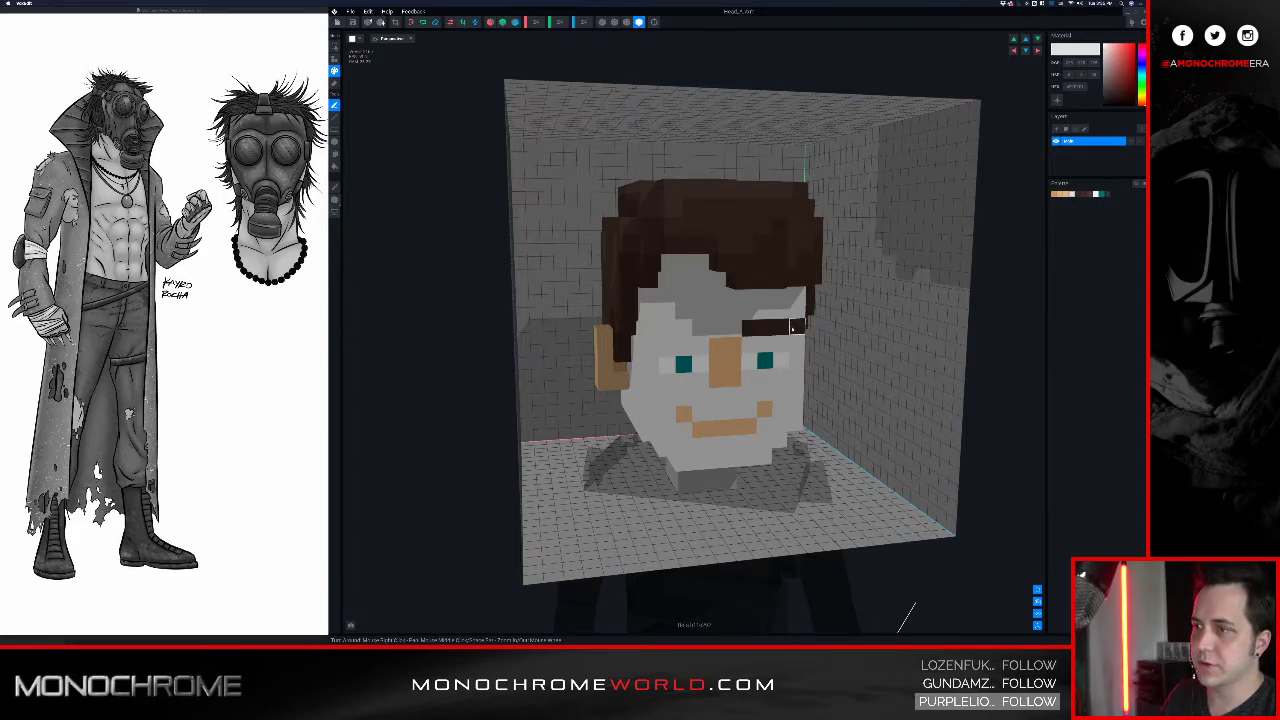
- Sample the brown of the eyebrows and change it to a neutral dark grey, and turn the teal eye colour grey too
key("i")
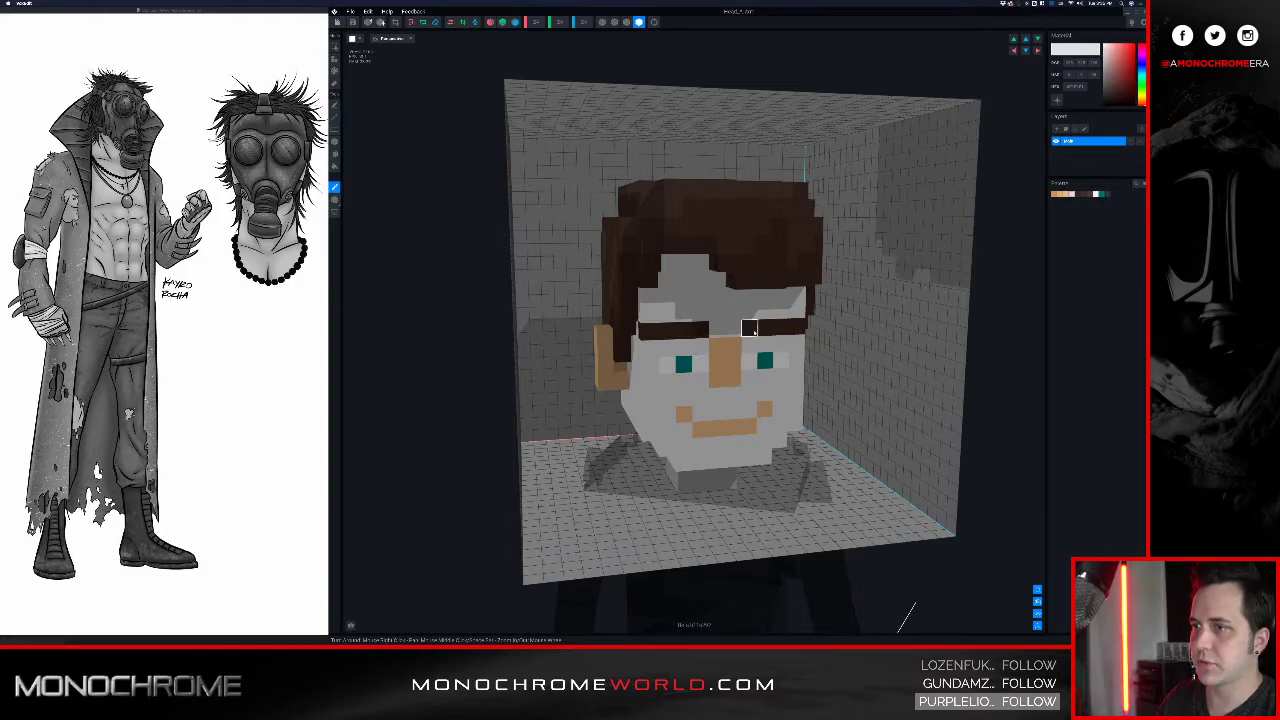
left_click(749, 328)
left_click_drag(1118, 93, 1083, 96)
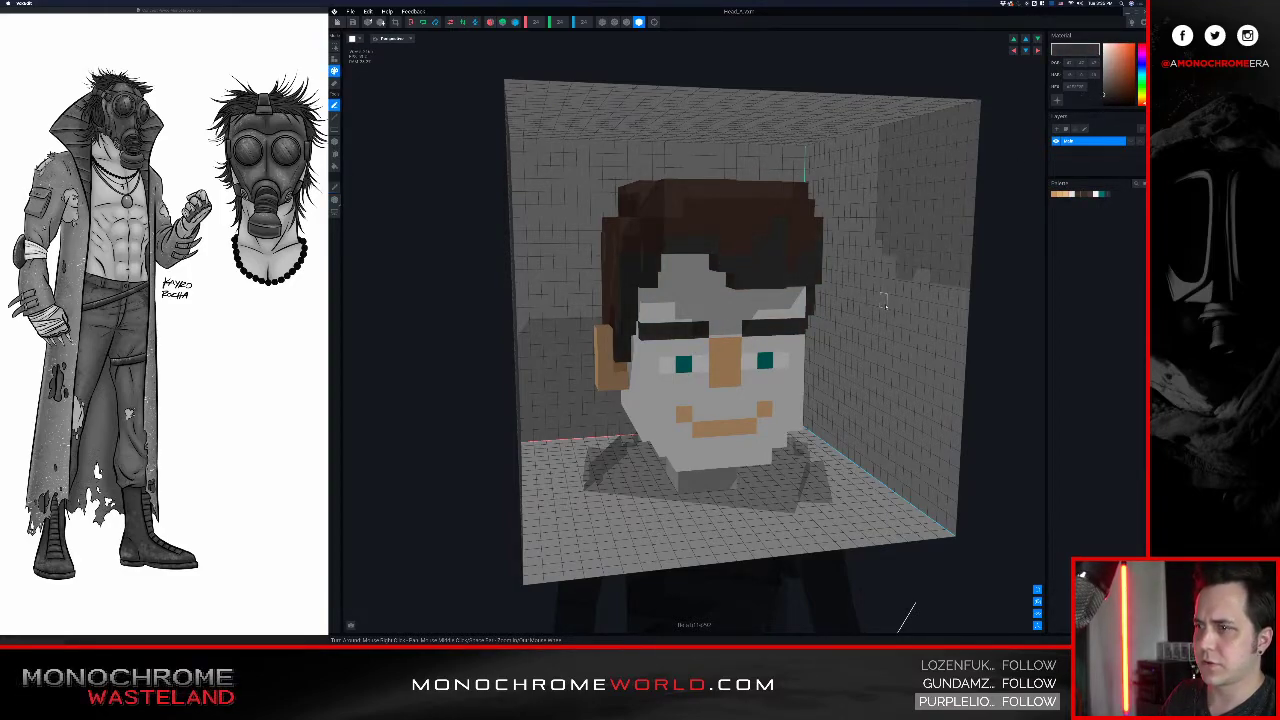
left_click(768, 362, "alt")
left_click_drag(1118, 78, 1101, 85)
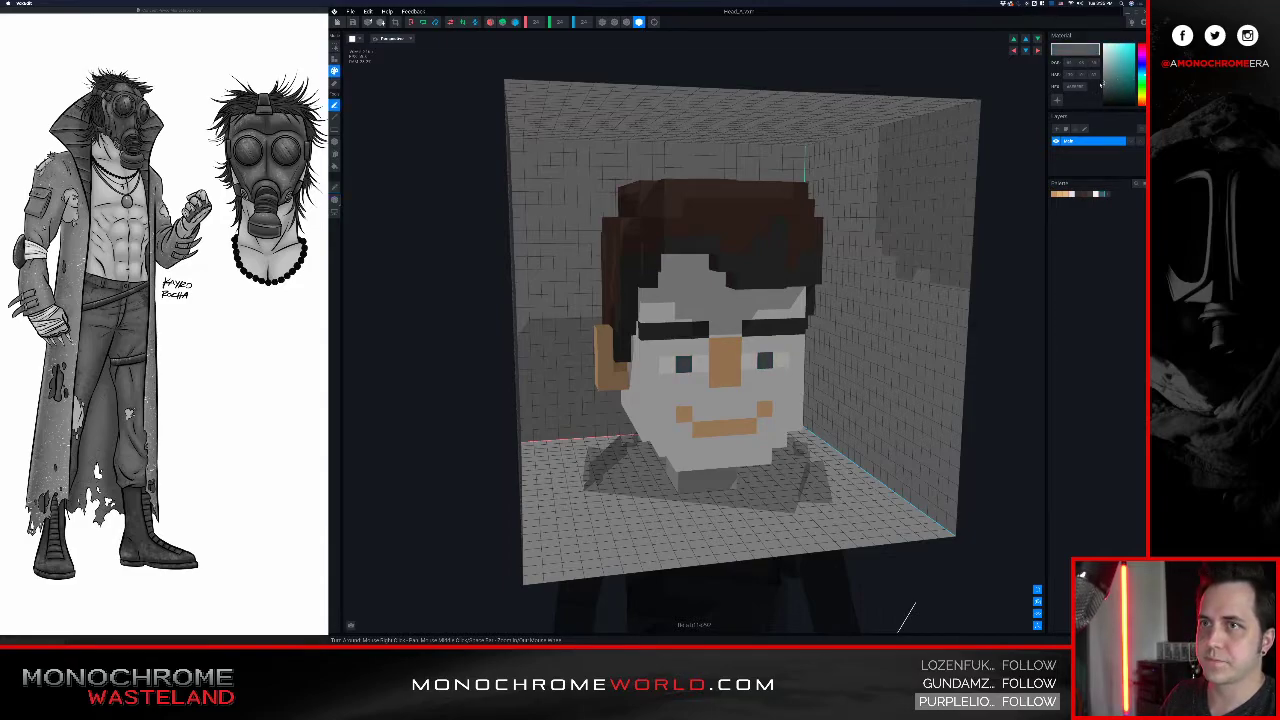
- Desaturate the nose colour to a medium grey, and the tan mouth and ear colours to light greys
left_click(717, 366, "alt")
left_click_drag(1105, 64, 1080, 79)
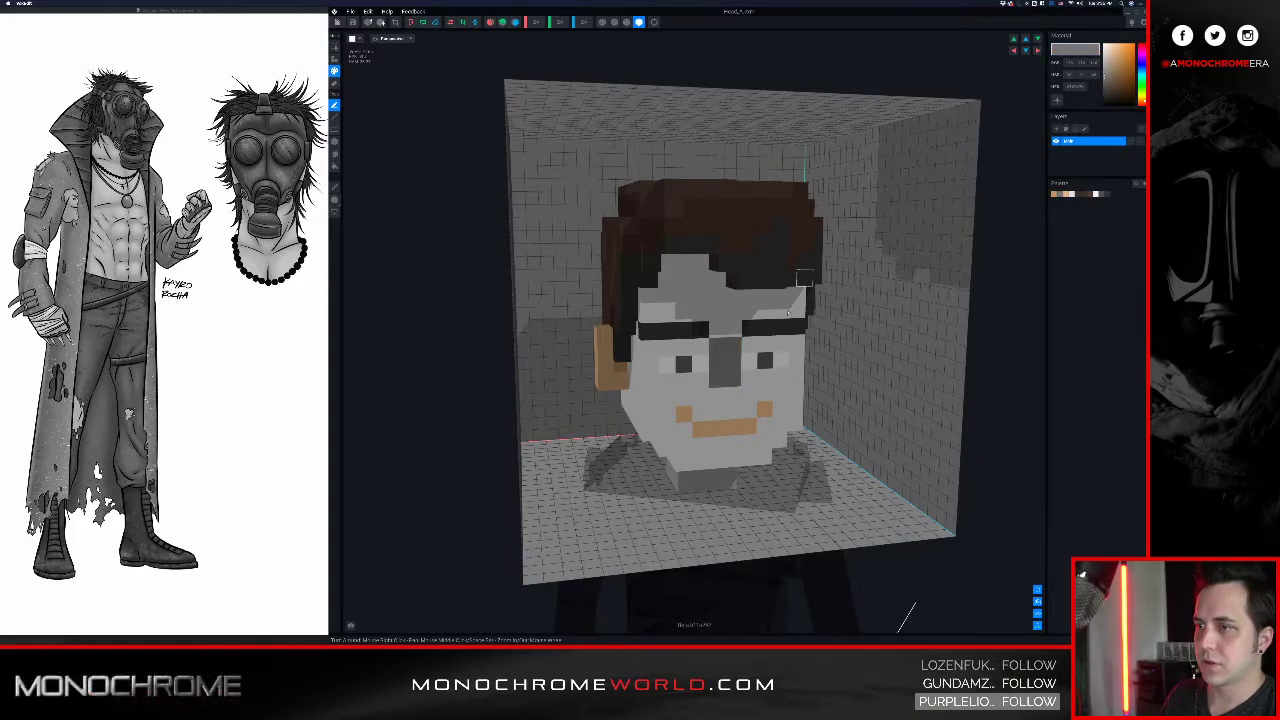
left_click(717, 428, "alt")
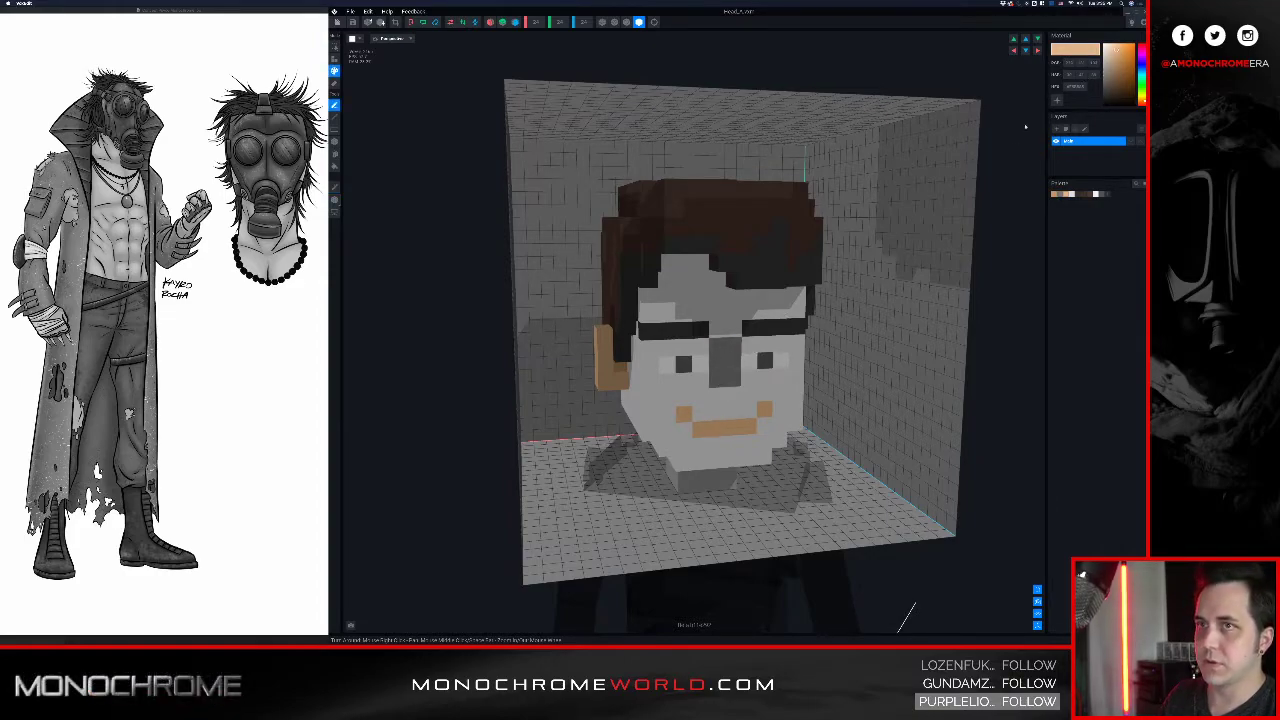
left_click_drag(1113, 69, 1092, 69)
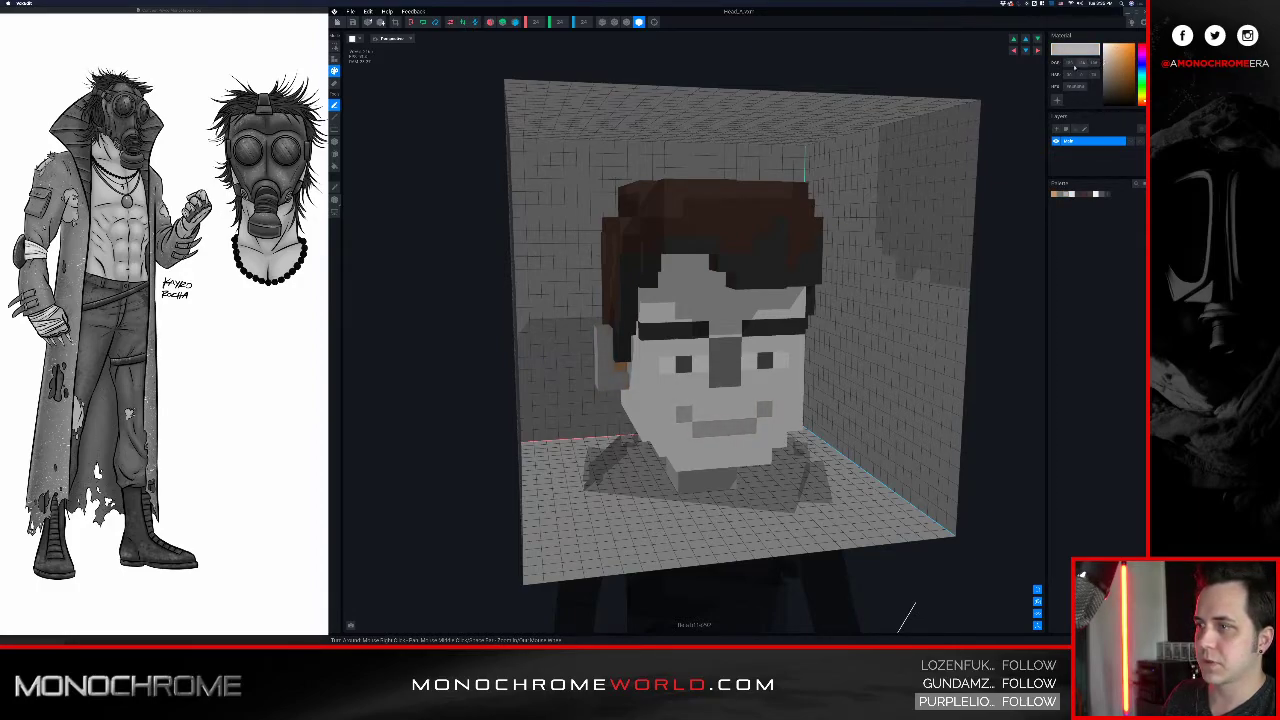
left_click(620, 367, "alt")
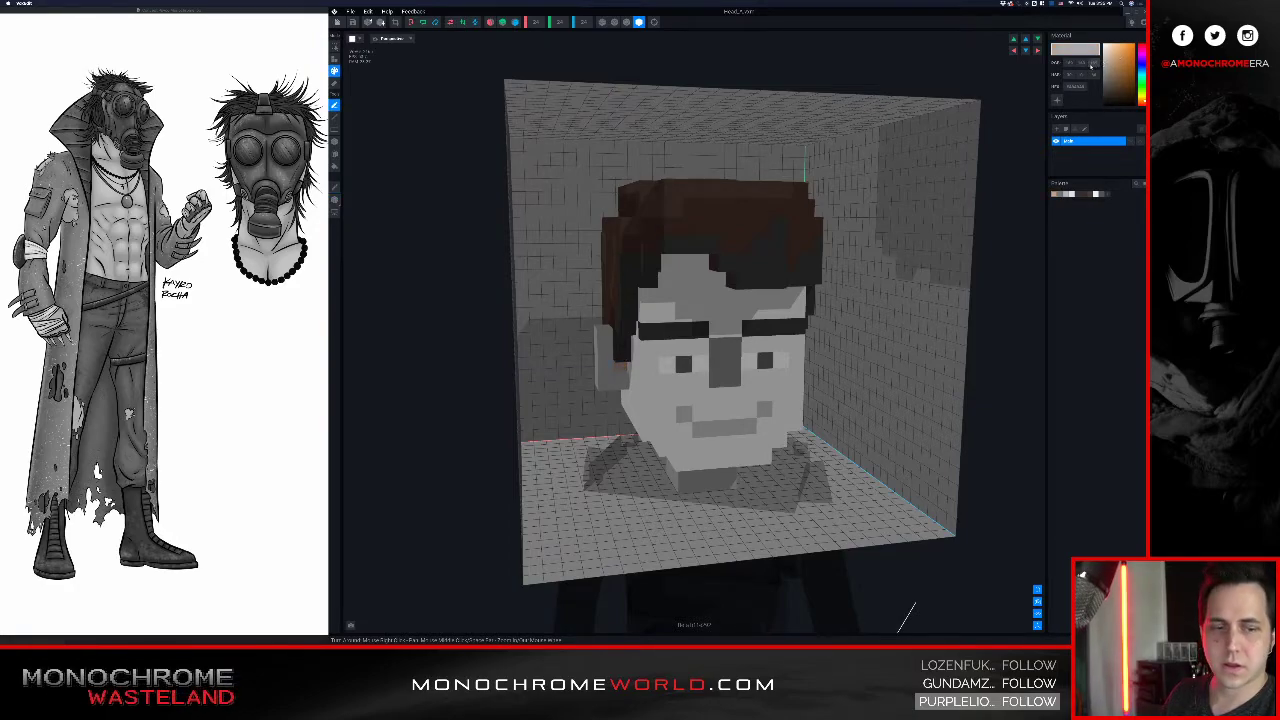
- Sample the main brown hair colour and change it to a near-black neutral grey
right_click_drag(815, 199, 832, 208)
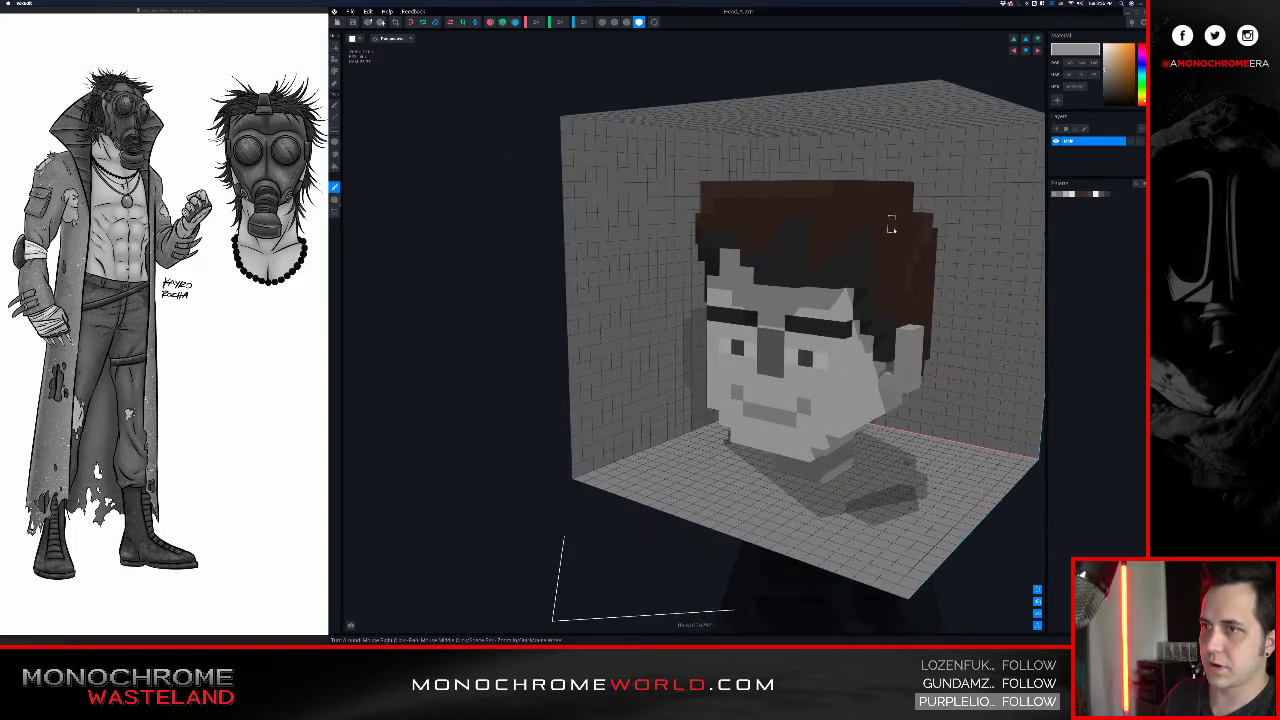
left_click(891, 224, "alt")
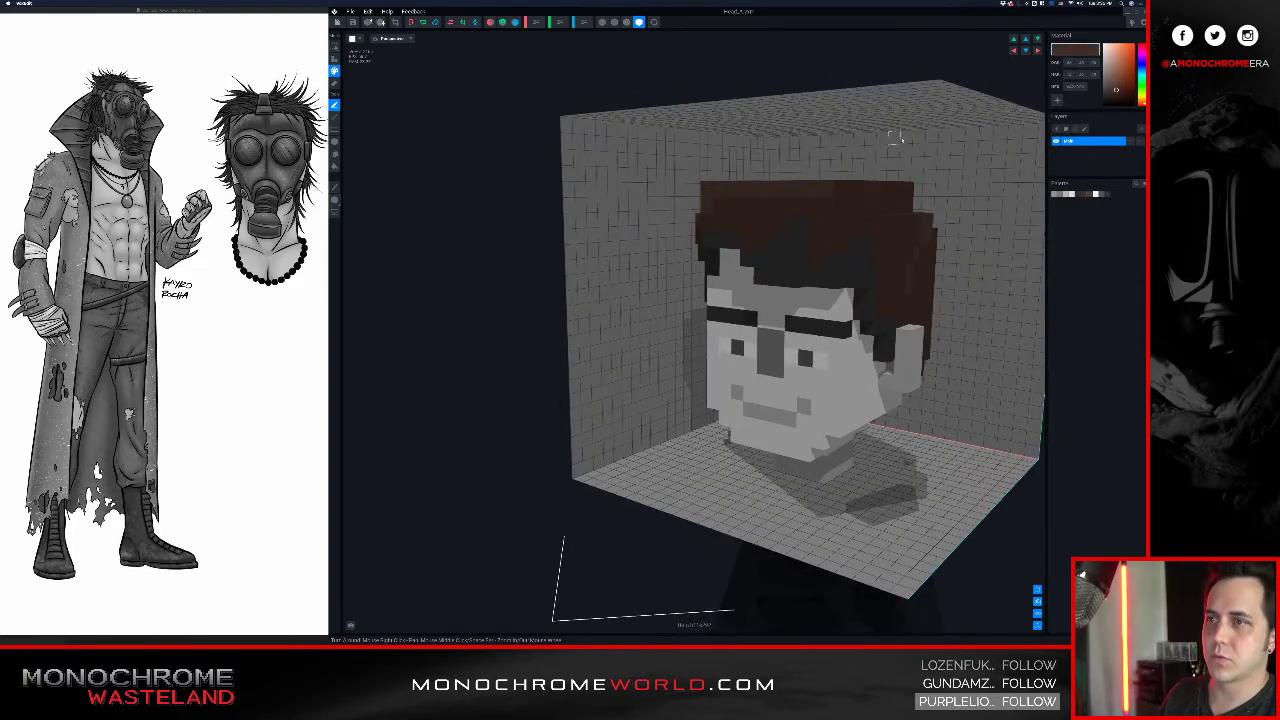
middle_click_drag(930, 129, 898, 141)
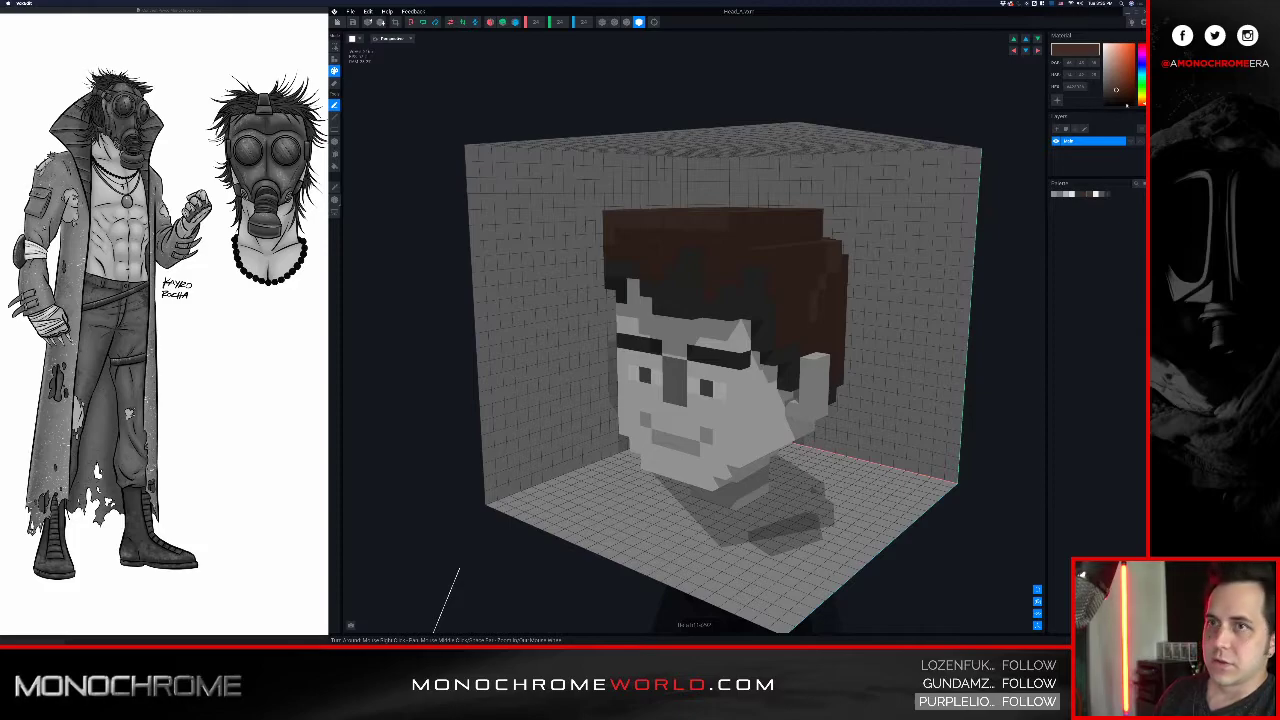
left_click_drag(1116, 90, 1089, 100)
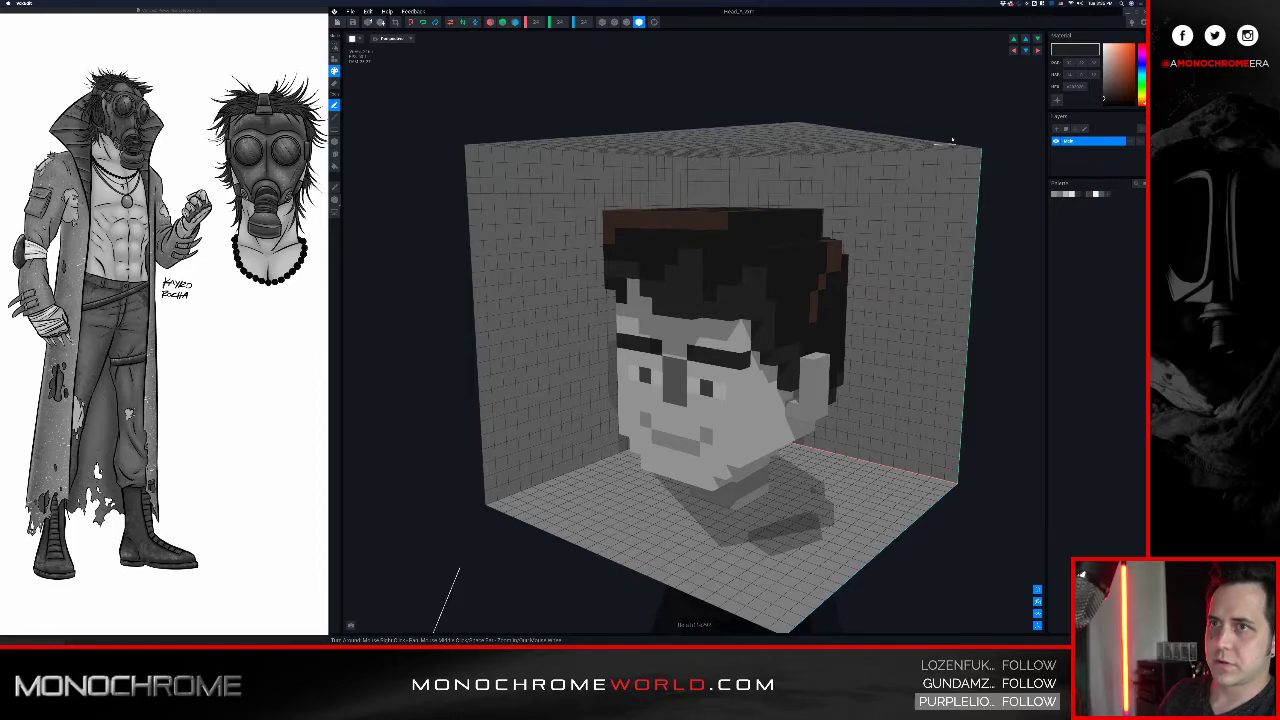
- Sample the remaining brown on top of the hair and set its colour to #202020
right_click_drag(794, 231, 914, 166)
key("i")
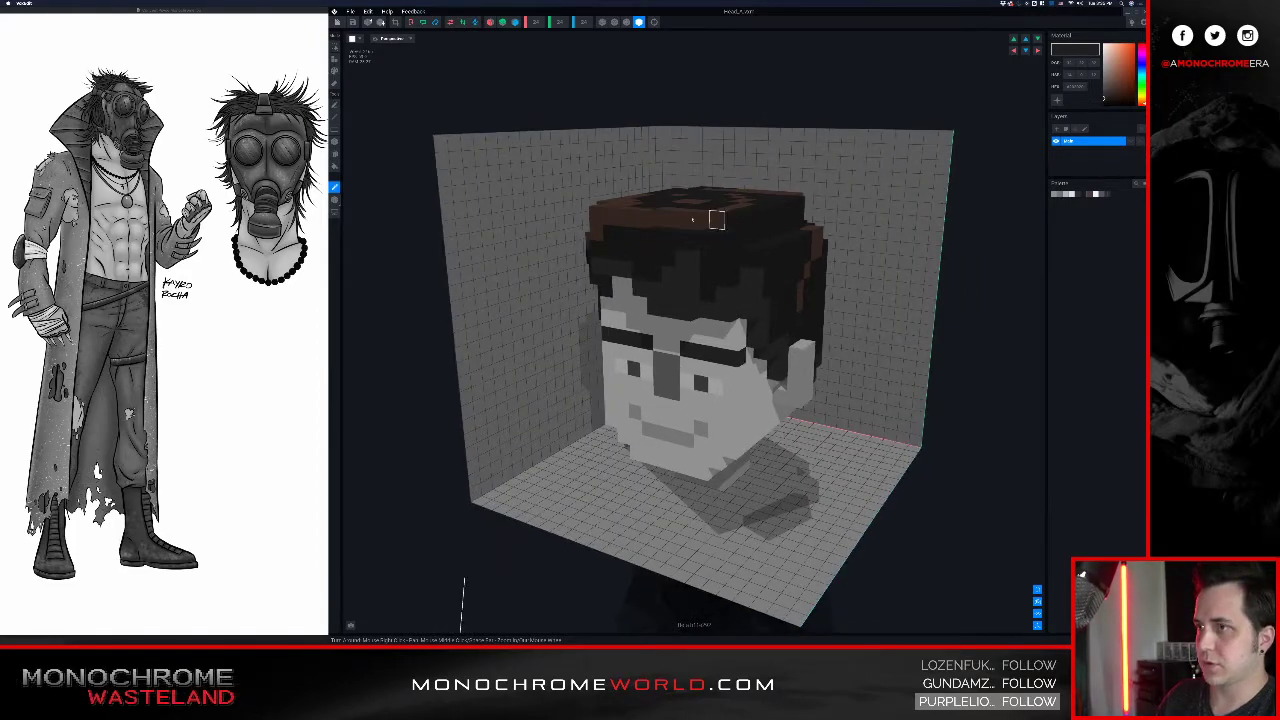
left_click(673, 219)
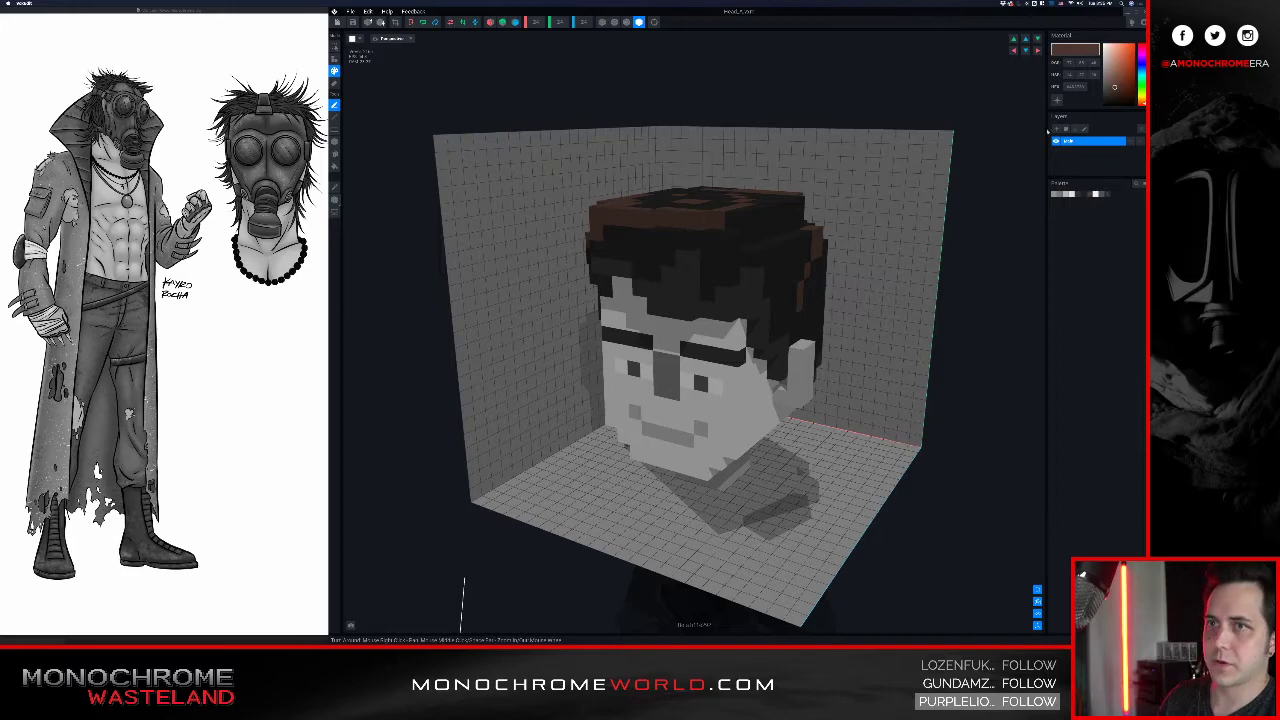
double_click(1080, 89)
type("#20202")
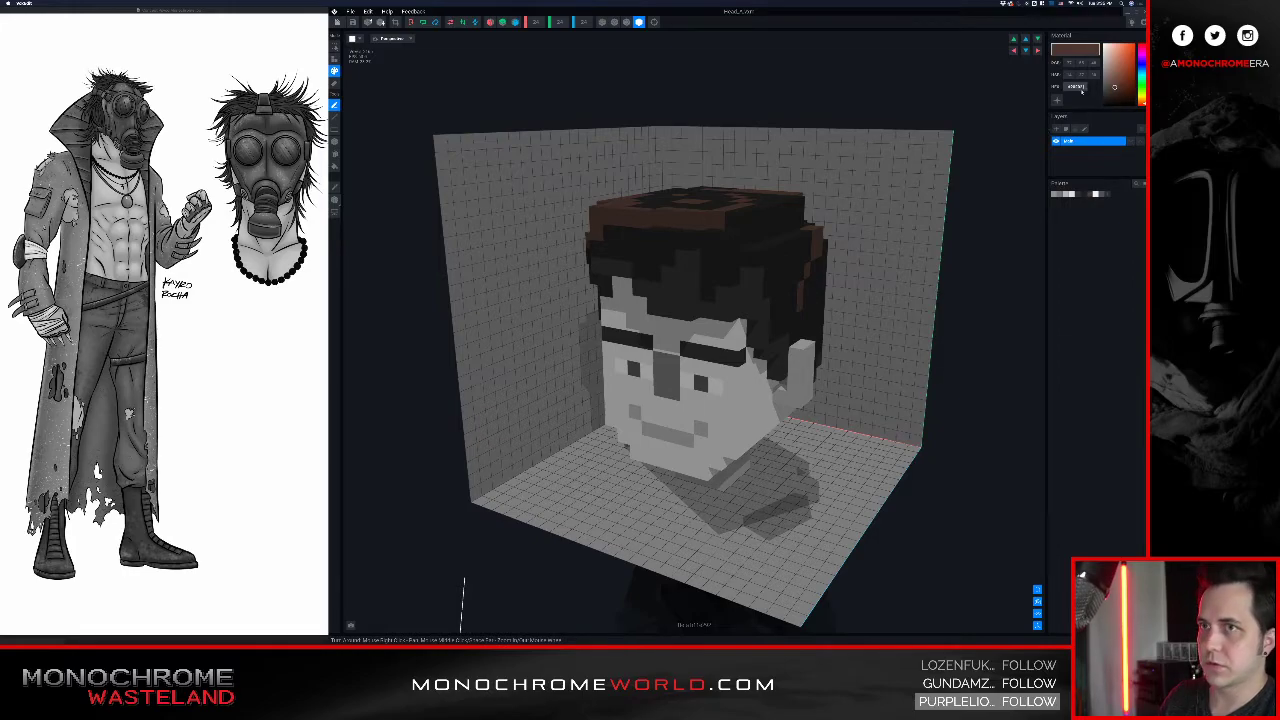
type("0")
key("Return")
mouse_move(794, 231)
right_mouse_down()
mouse_move(885, 228)
mouse_move(811, 251)
mouse_move(820, 240)
mouse_move(788, 243)
right_mouse_up()
scroll(855, 233, "down", 2)
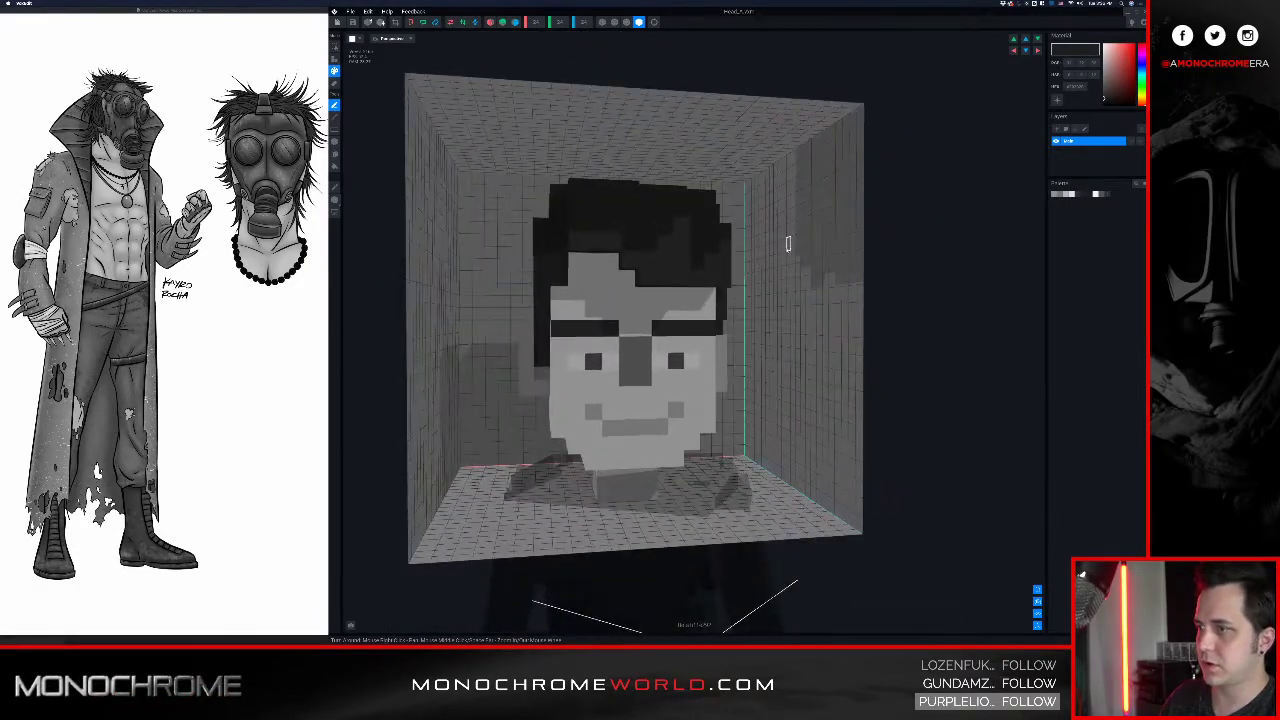
middle_click_drag(788, 243, 846, 237)
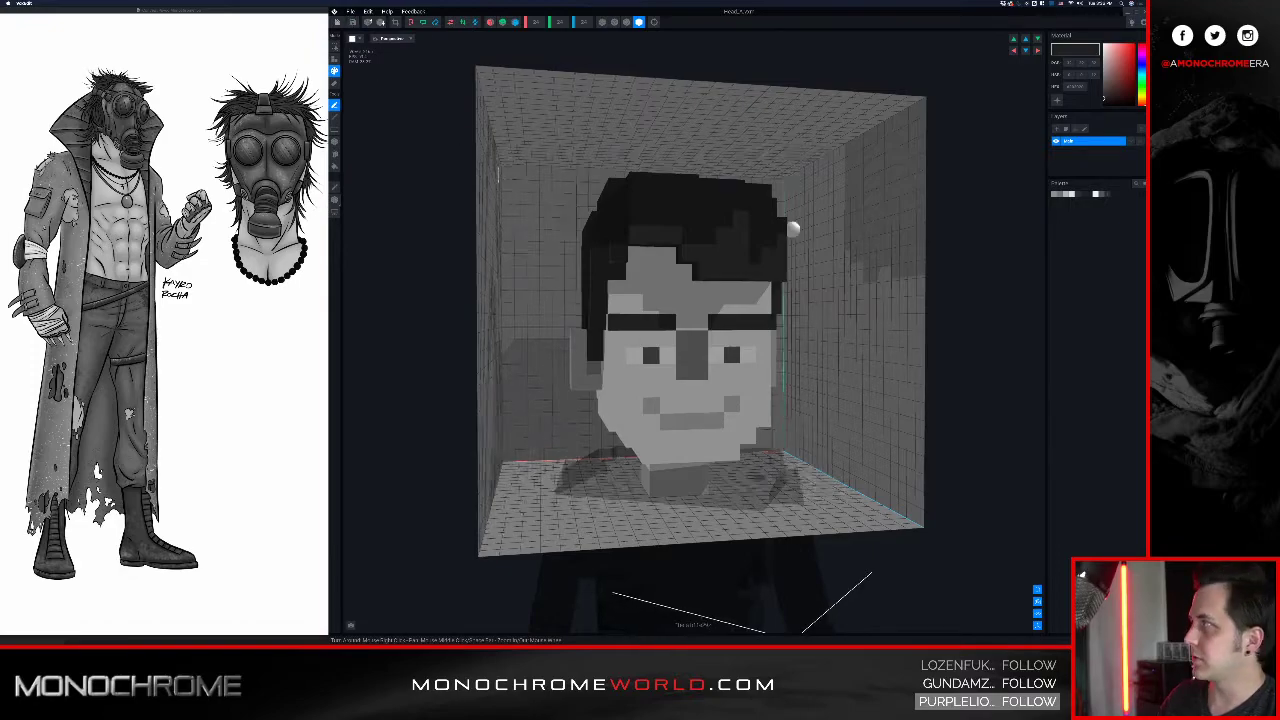
right_click_drag(794, 229, 499, 177)
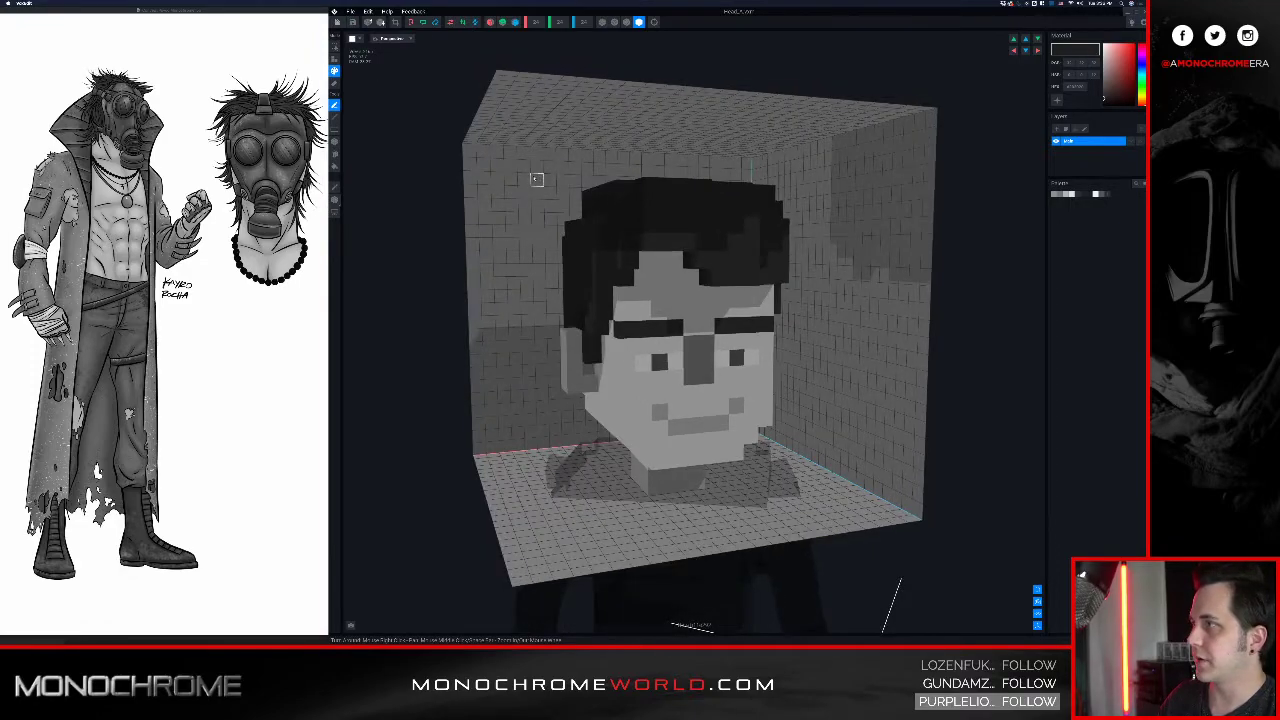
right_click_drag(399, 165, 528, 210)
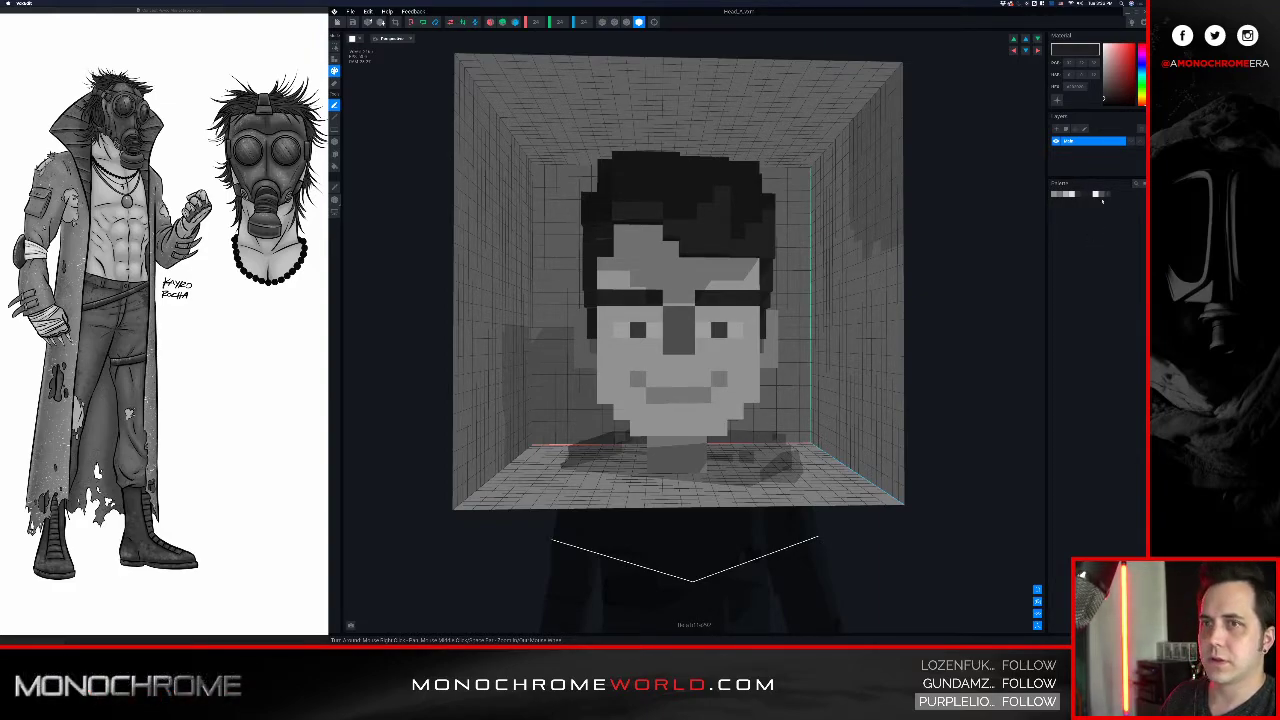
- Choose another slot in the head's palette and set its colour to a dark grey lighter than the hair
left_click(1102, 195)
left_click(1092, 195)
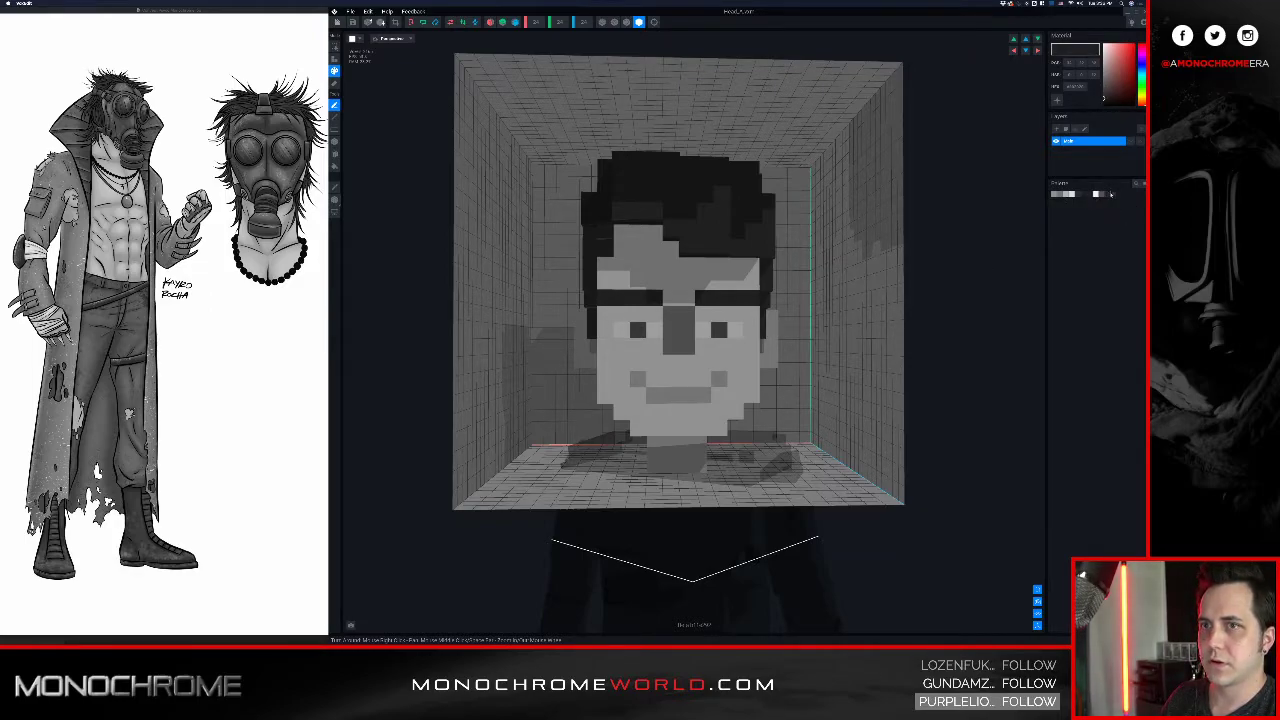
left_click(1104, 88)
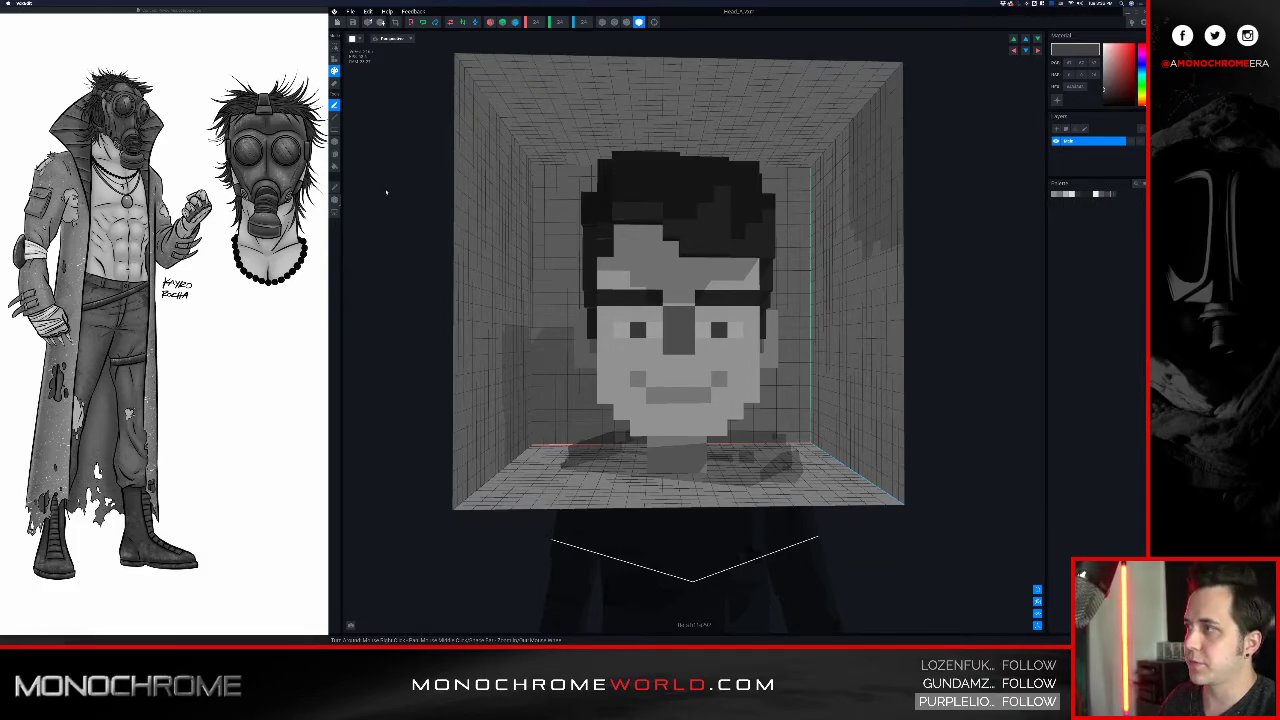
- Switch to adding voxels and turn on mirroring across the head's vertical centre plane
middle_click_drag(514, 195, 598, 188)
middle_click_drag(711, 149, 634, 183)
scroll(666, 193, "up", 4)
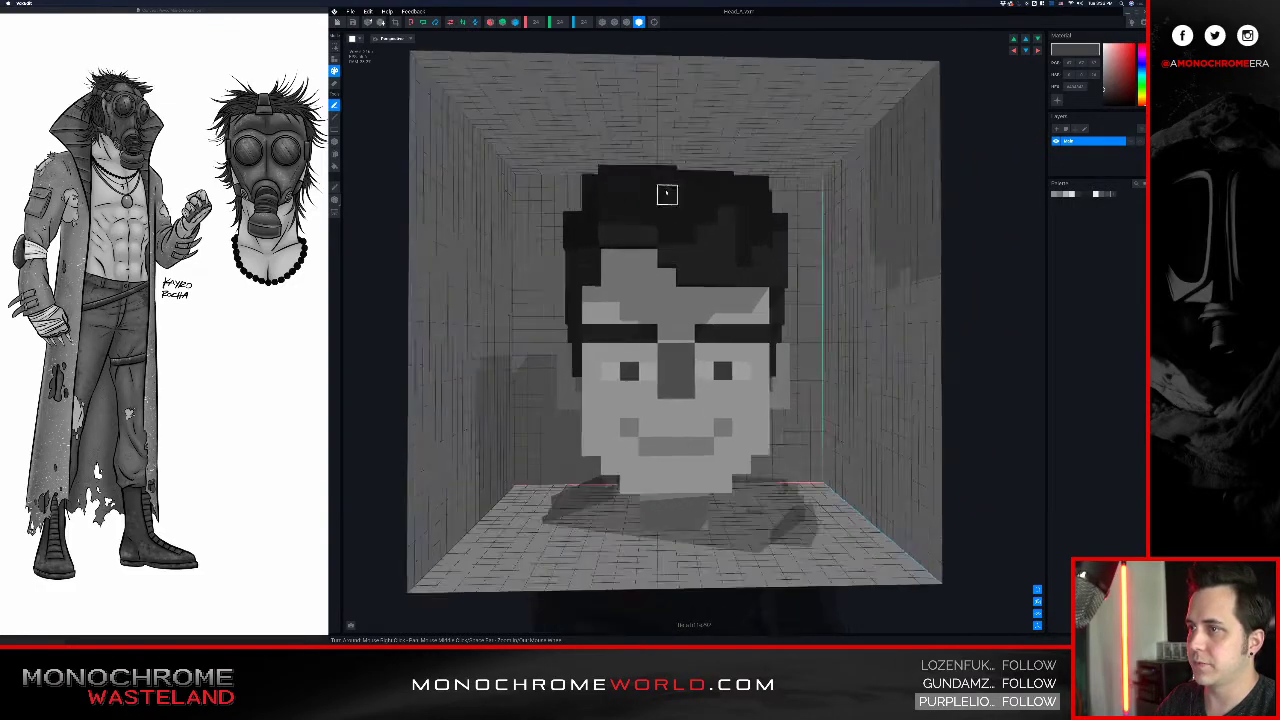
middle_click_drag(542, 162, 550, 160)
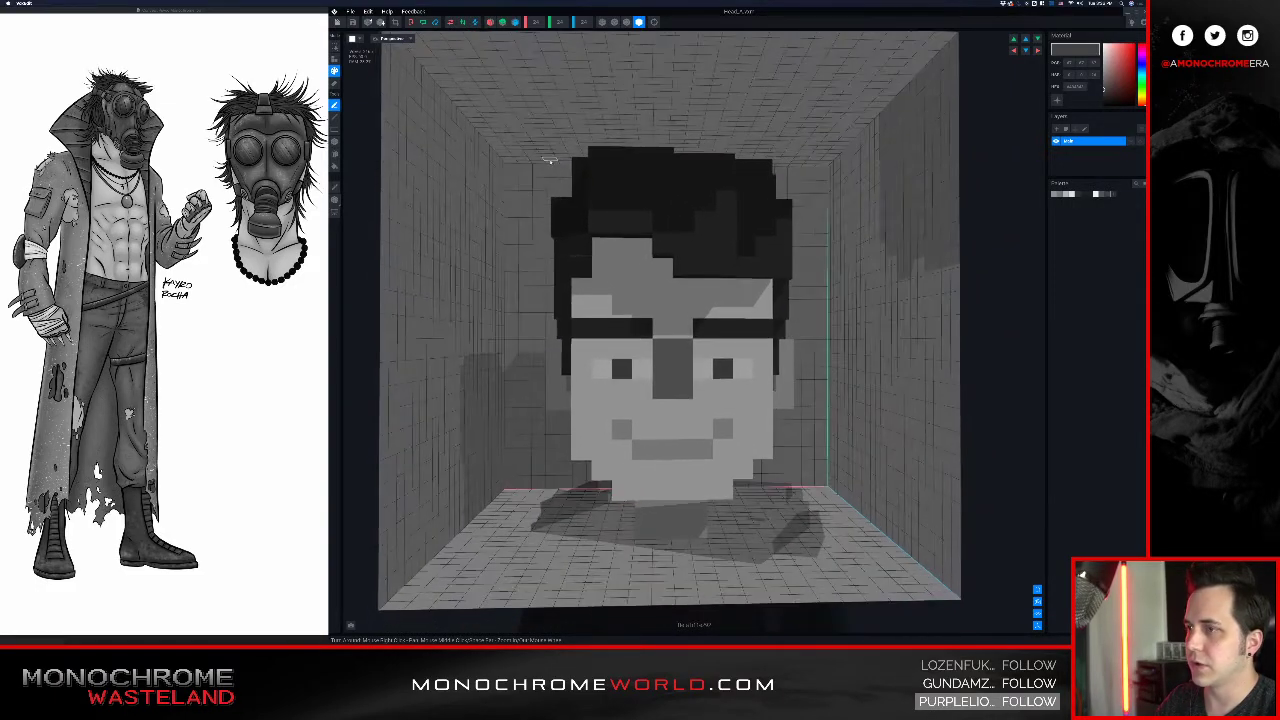
left_click(335, 60)
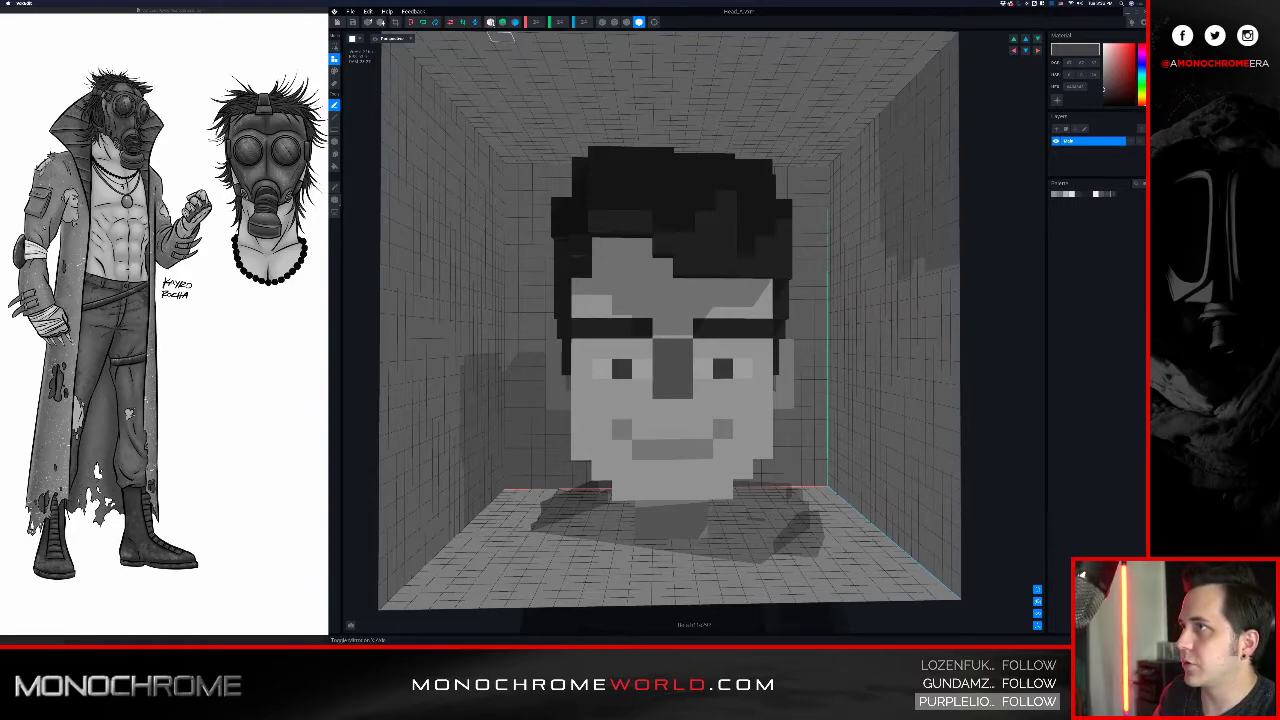
left_click(491, 24)
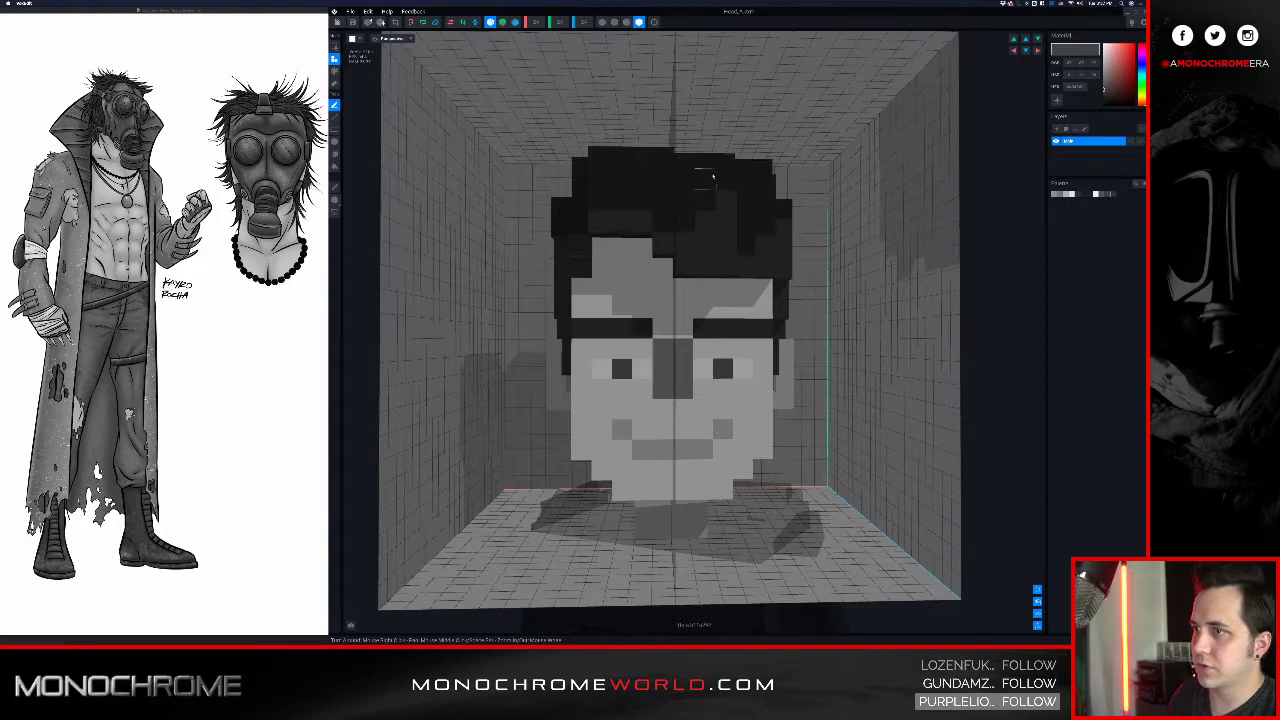
- Try placing mirrored dark grey voxels just below the eyebrows, and undo the placement
right_click_drag(713, 176, 706, 178)
right_click_drag(662, 126, 680, 144)
left_click(605, 347)
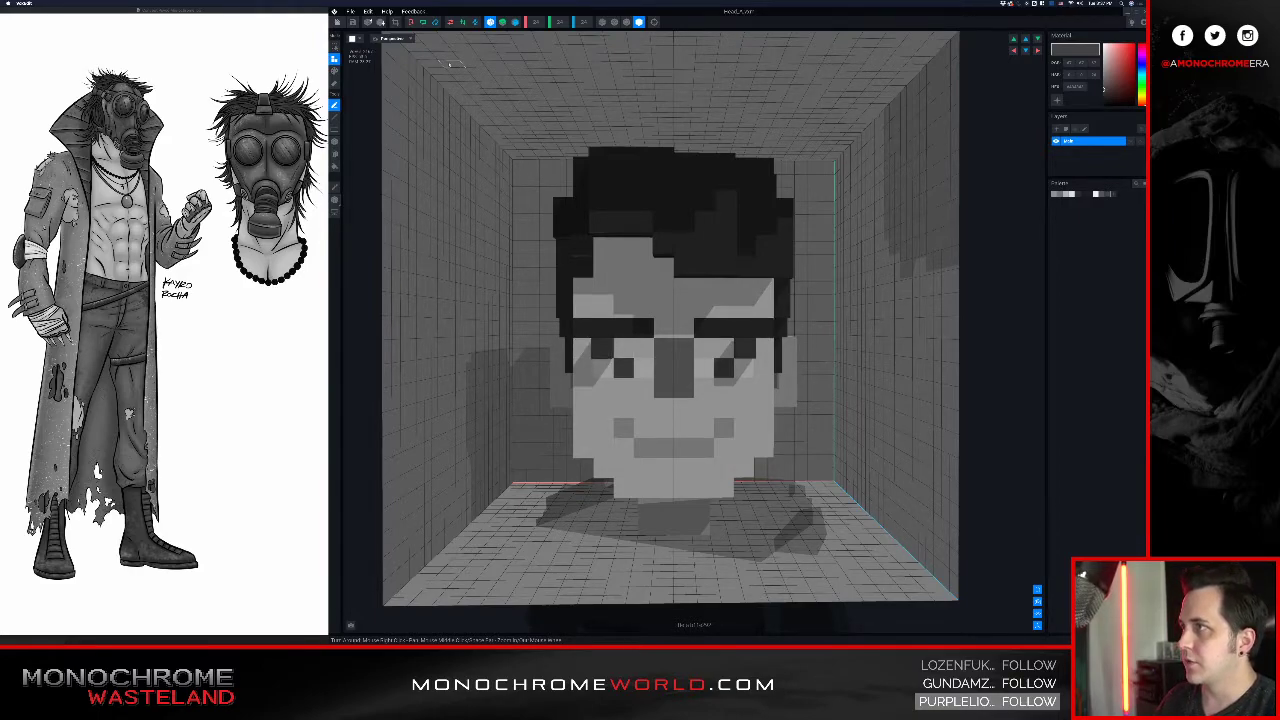
left_click(368, 12)
left_click(376, 19)
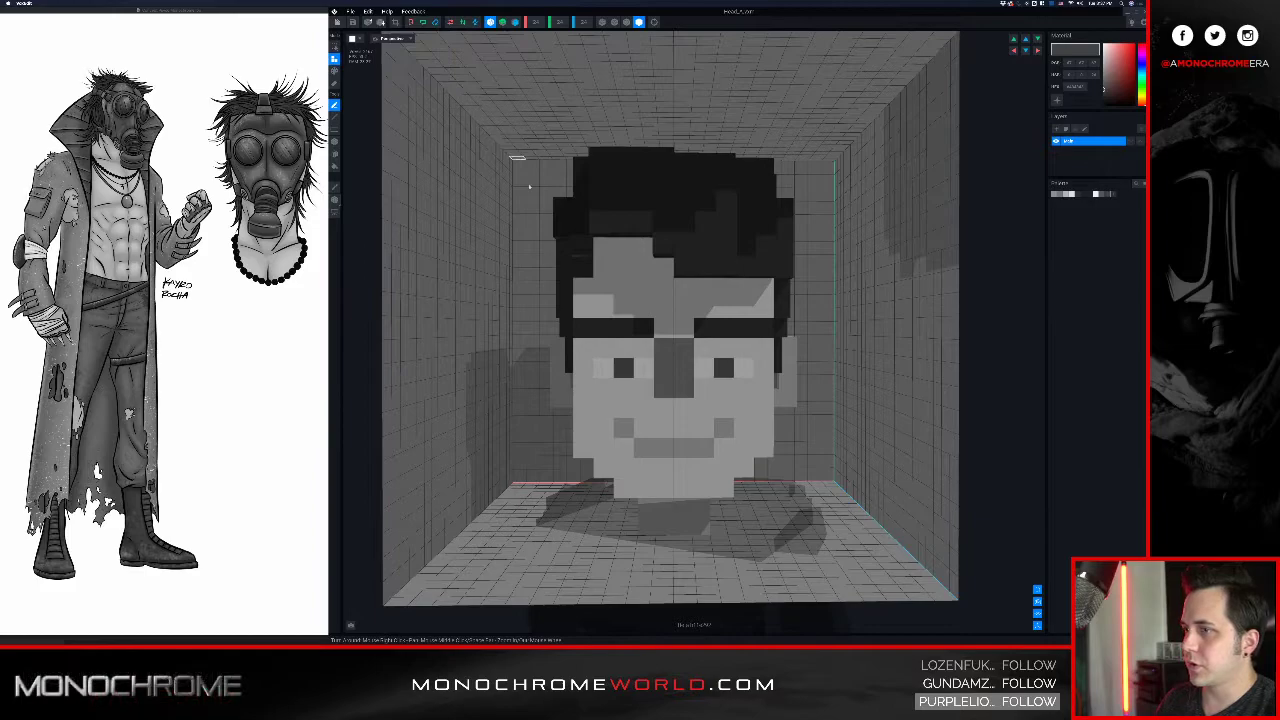
- Add mirrored dark grey voxel bars below the eyes, over the eyebrows and down the outer sides of the face
right_click_drag(552, 222, 557, 220)
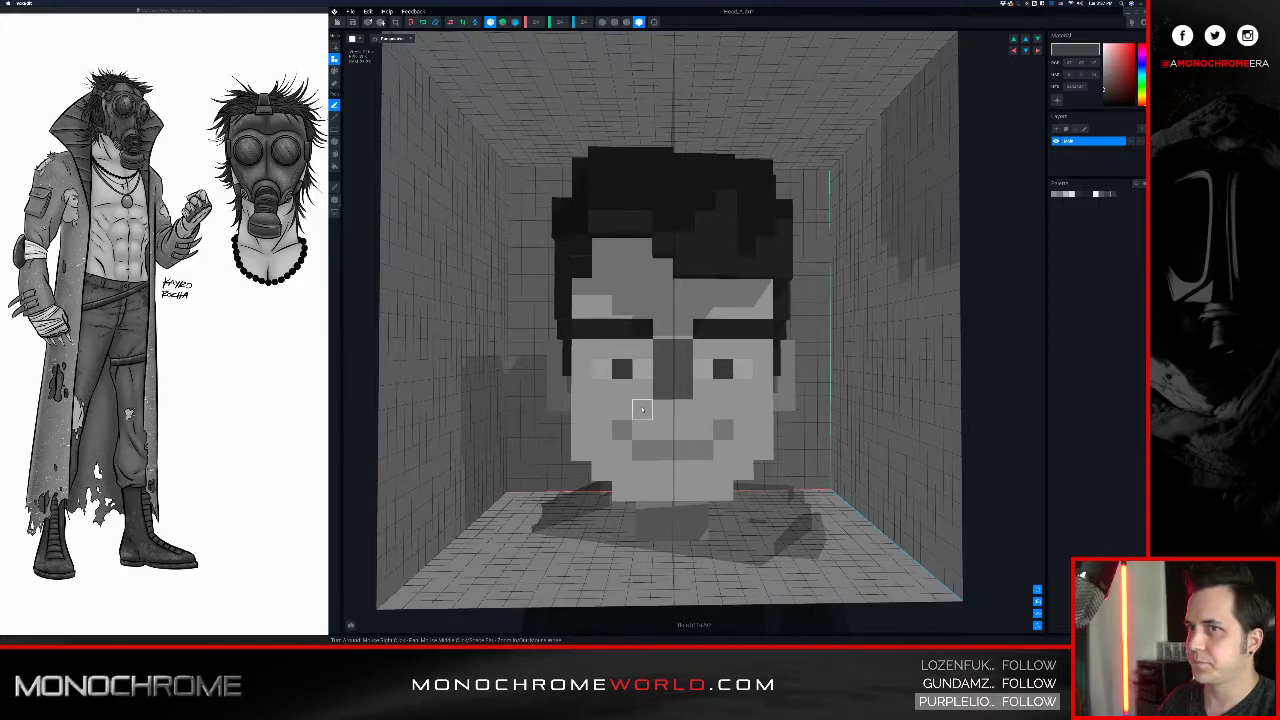
left_click_drag(643, 410, 602, 410)
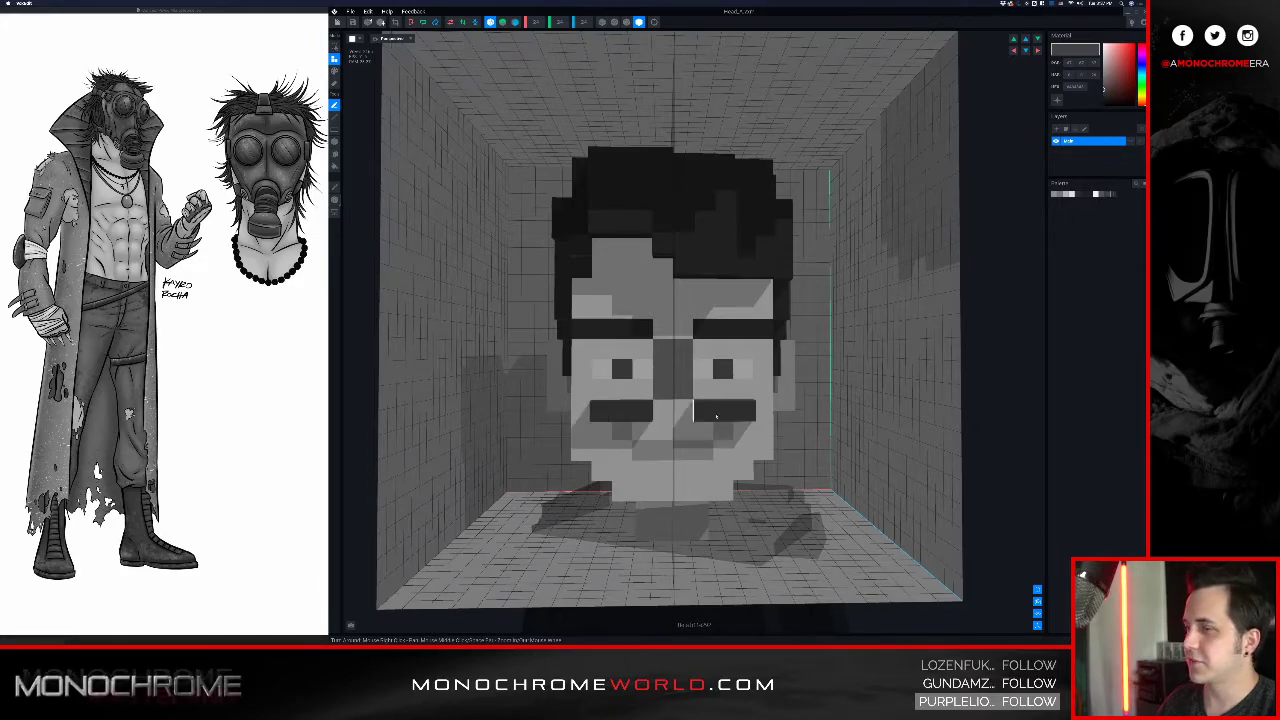
left_click_drag(604, 329, 643, 330)
right_click_drag(584, 354, 592, 350)
left_click_drag(571, 352, 573, 392)
right_click_drag(590, 374, 595, 369)
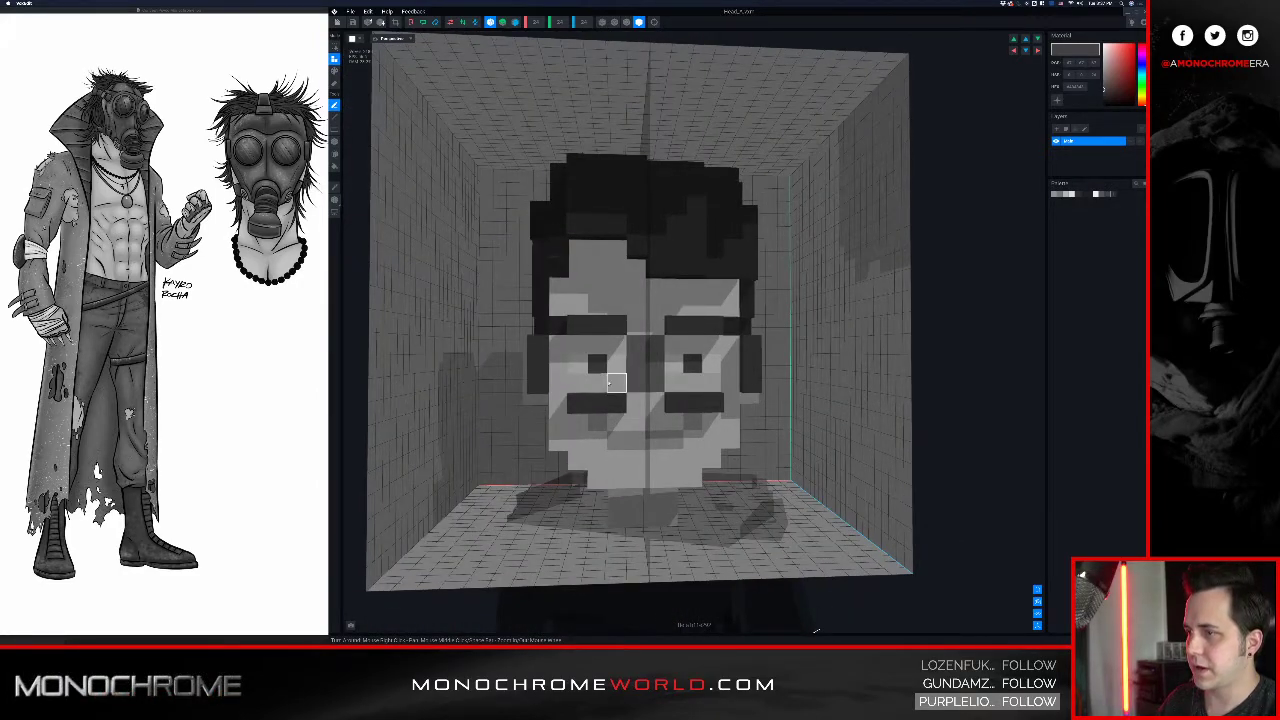
- Raise the mirrored bars below the eyes by one voxel row, erasing the original row
mouse_move(578, 387)
left_mouse_down()
mouse_move(612, 394)
mouse_move(577, 404)
left_mouse_up()
key("e")
key("a")
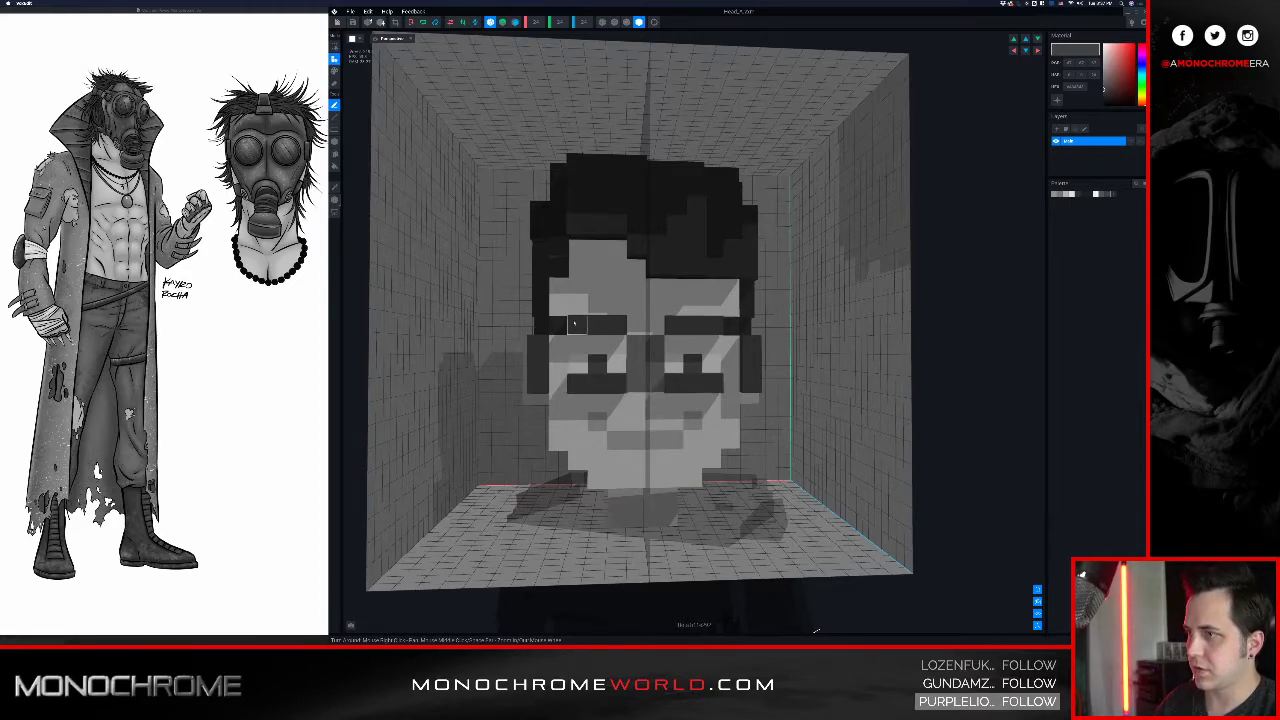
- Thicken the upper bars, extend them to the sides, join the frame across the nose, and erase surplus voxels beside the bridge
left_click_drag(577, 307, 615, 314)
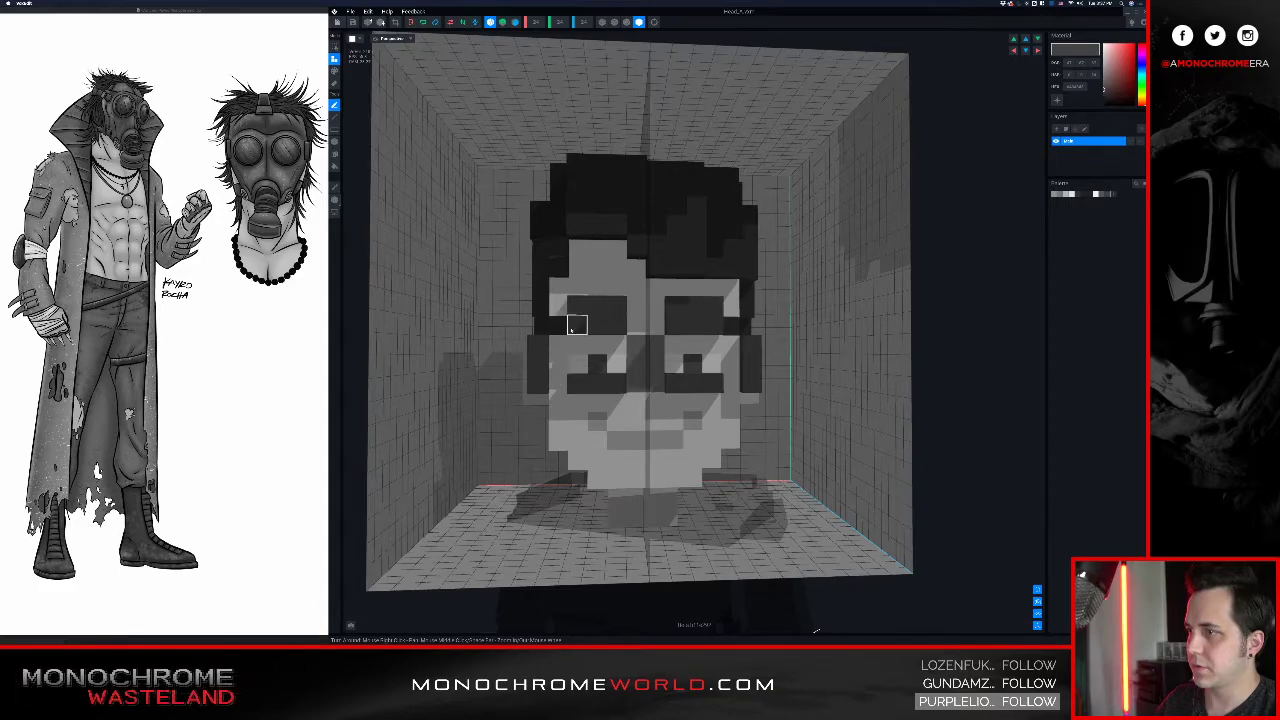
left_click(558, 323)
left_click(636, 325)
left_click_drag(632, 346, 634, 383)
right_click_drag(592, 395, 614, 386)
key("e")
left_click_drag(626, 327, 606, 333)
right_click_drag(622, 338, 638, 350)
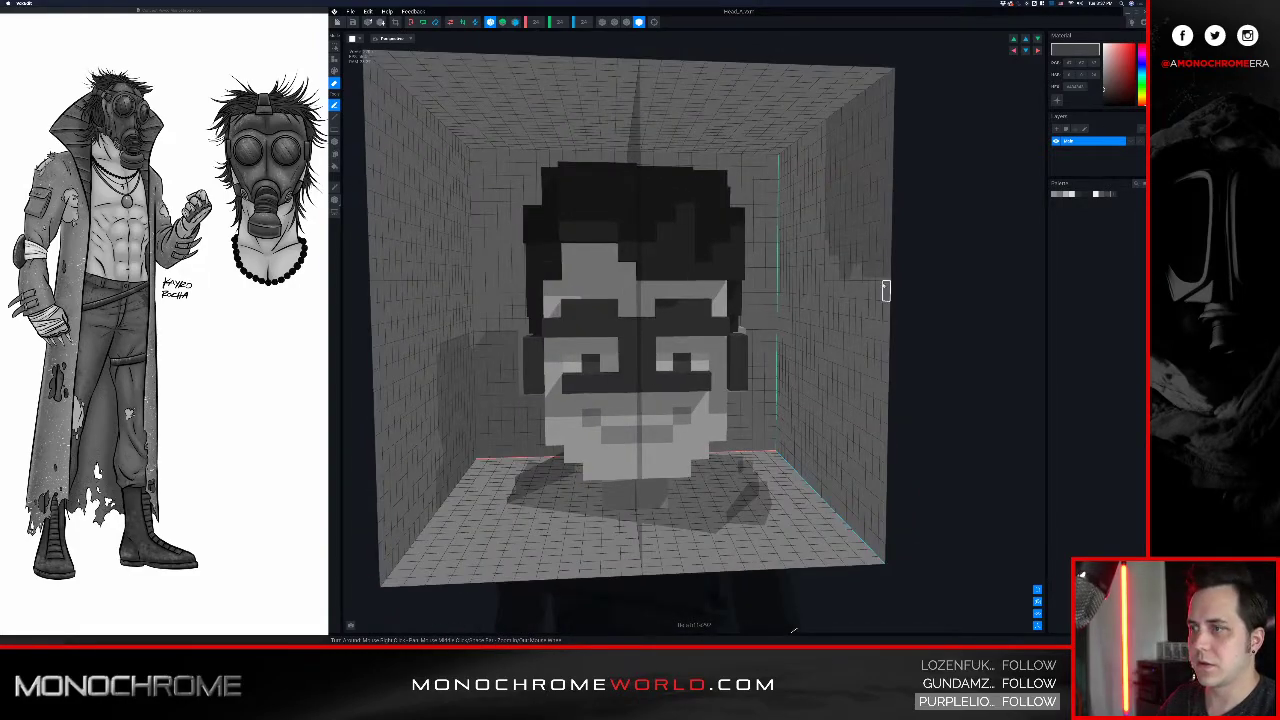
- Erase surplus voxels from the middle of the lower frame bar and fill both eye openings with dark grey voxels
key("a")
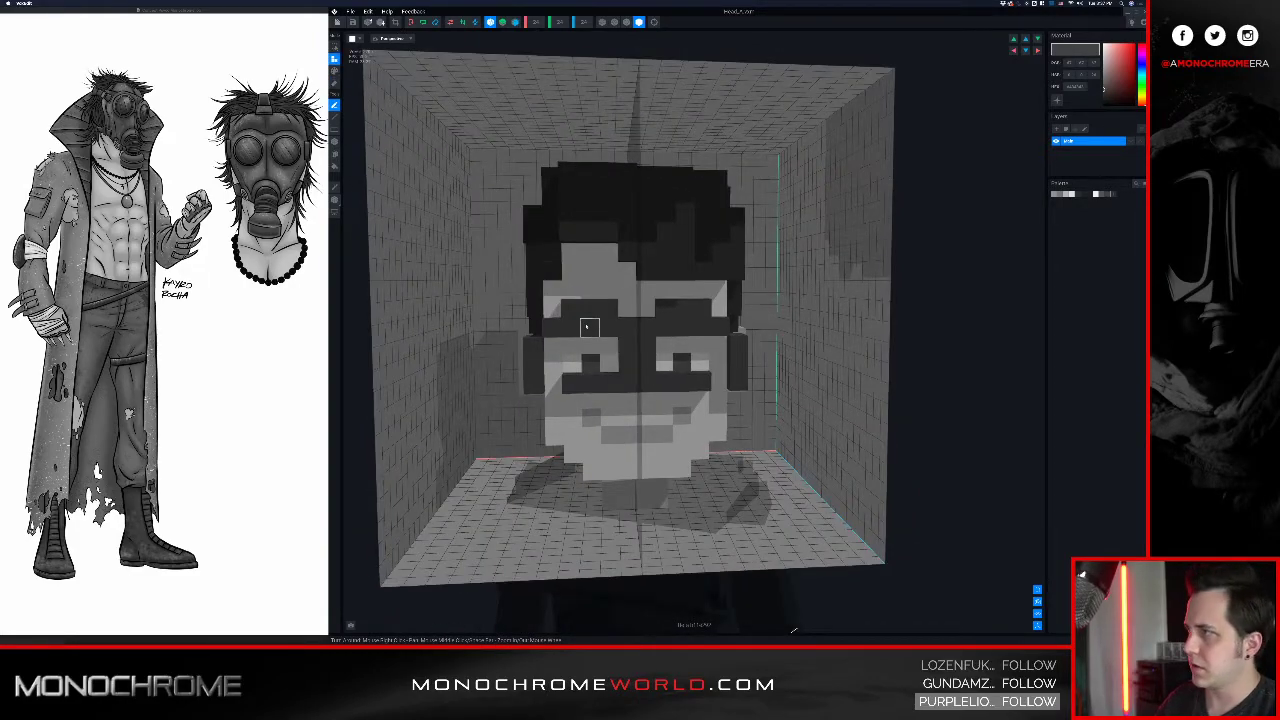
mouse_move(590, 328)
right_mouse_down()
mouse_move(593, 362)
mouse_move(630, 400)
right_mouse_up()
key("e")
left_click(624, 381)
left_click(539, 385)
key("a")
mouse_move(573, 343)
left_mouse_down()
mouse_move(593, 364)
mouse_move(570, 364)
left_mouse_up()
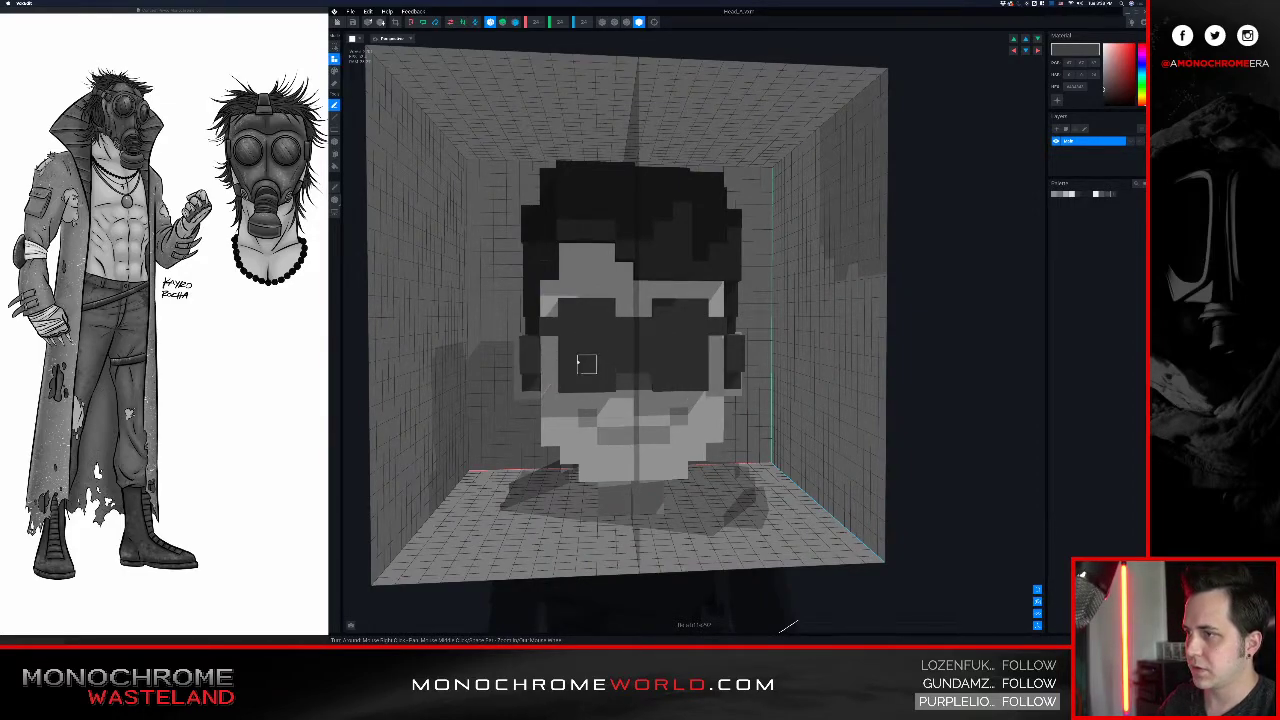
- Extend the dark grey eye plates outward to the sides of the face with mirrored voxels
left_click(545, 345)
left_click(548, 364)
mouse_move(562, 364)
right_mouse_down()
mouse_move(549, 363)
mouse_move(565, 366)
right_mouse_up()
left_click(537, 330)
right_click_drag(562, 309, 572, 312)
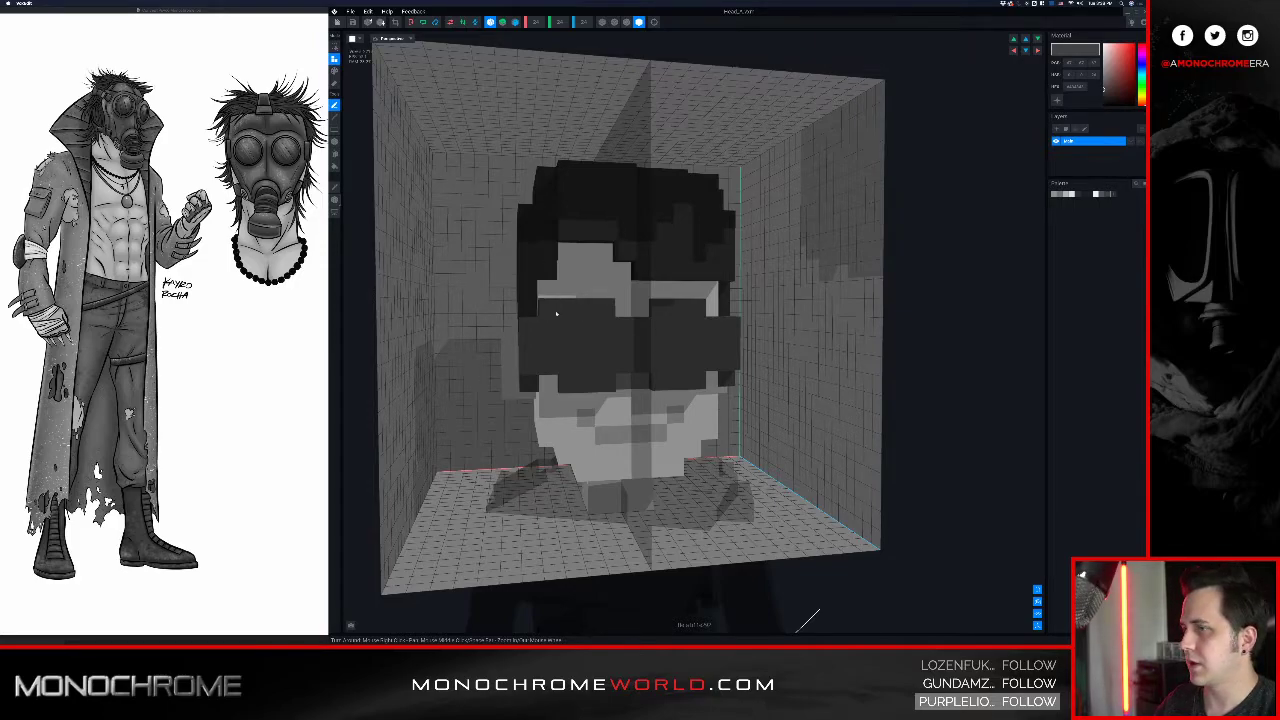
- Try bridging the eye plates above the nose, erase that piece, and add mirrored voxels at the plates' lower outer corners
left_click(624, 313)
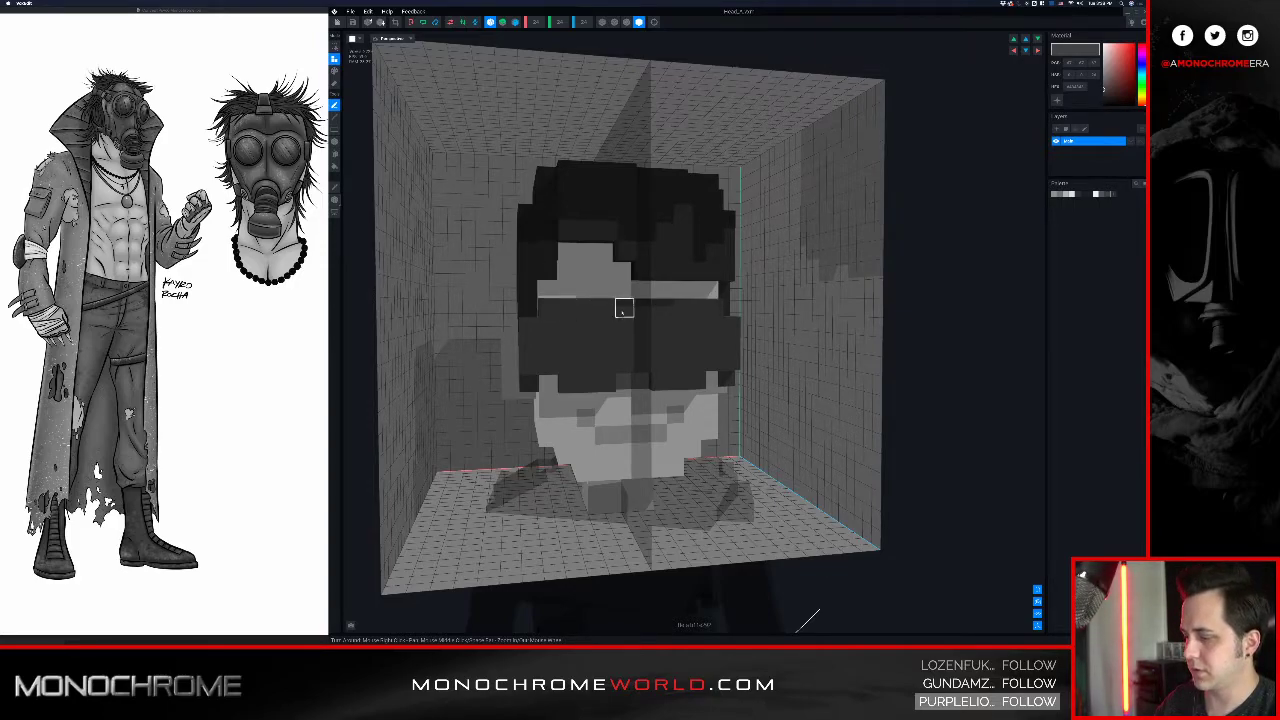
key("e")
left_click(624, 311)
key("a")
left_click(552, 386)
right_click_drag(590, 326, 612, 335)
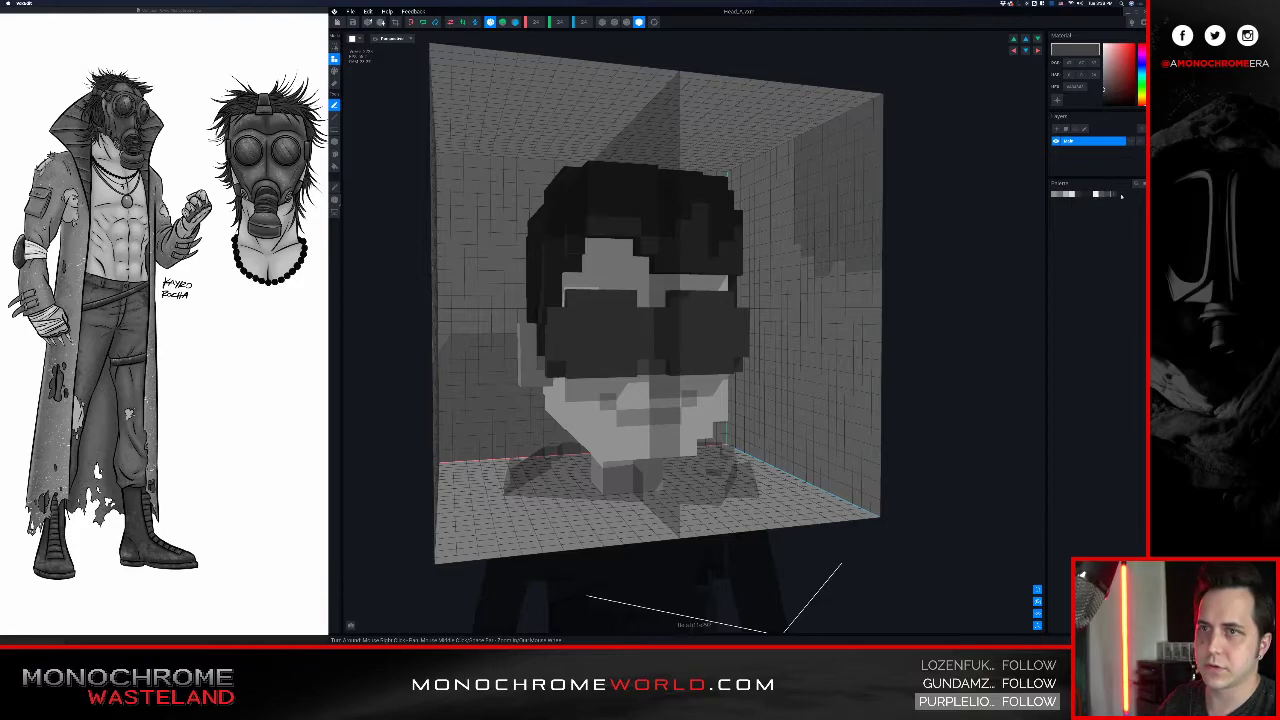
- Choose a near-black colour and paint mirrored lenses onto the front of the dark grey eye plates
left_click_drag(1105, 95, 1102, 100)
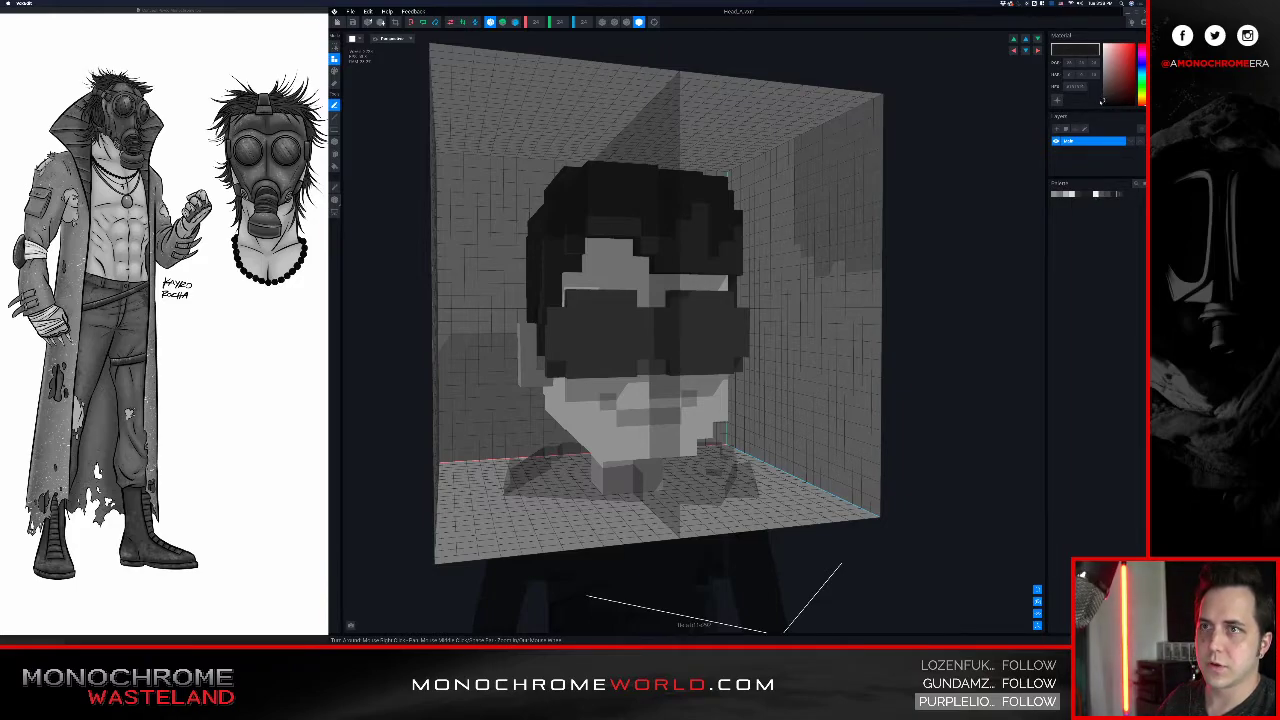
key("g")
mouse_move(630, 315)
left_mouse_down()
mouse_move(611, 331)
mouse_move(595, 319)
left_mouse_up()
mouse_move(609, 318)
right_mouse_down()
mouse_move(634, 323)
mouse_move(605, 325)
right_mouse_up()
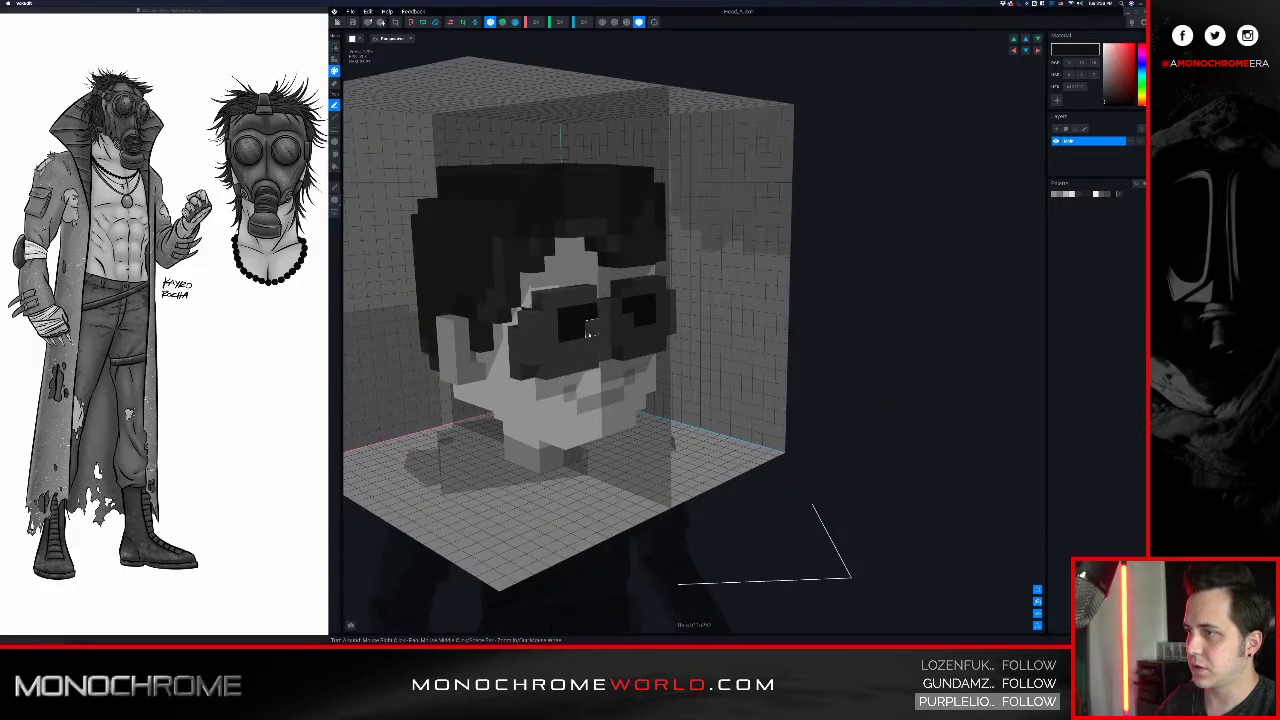
left_click_drag(561, 348, 578, 345)
left_click(589, 328)
left_click(589, 344)
left_click(554, 324)
right_click_drag(558, 347, 572, 299)
left_click(580, 299)
left_click(566, 301)
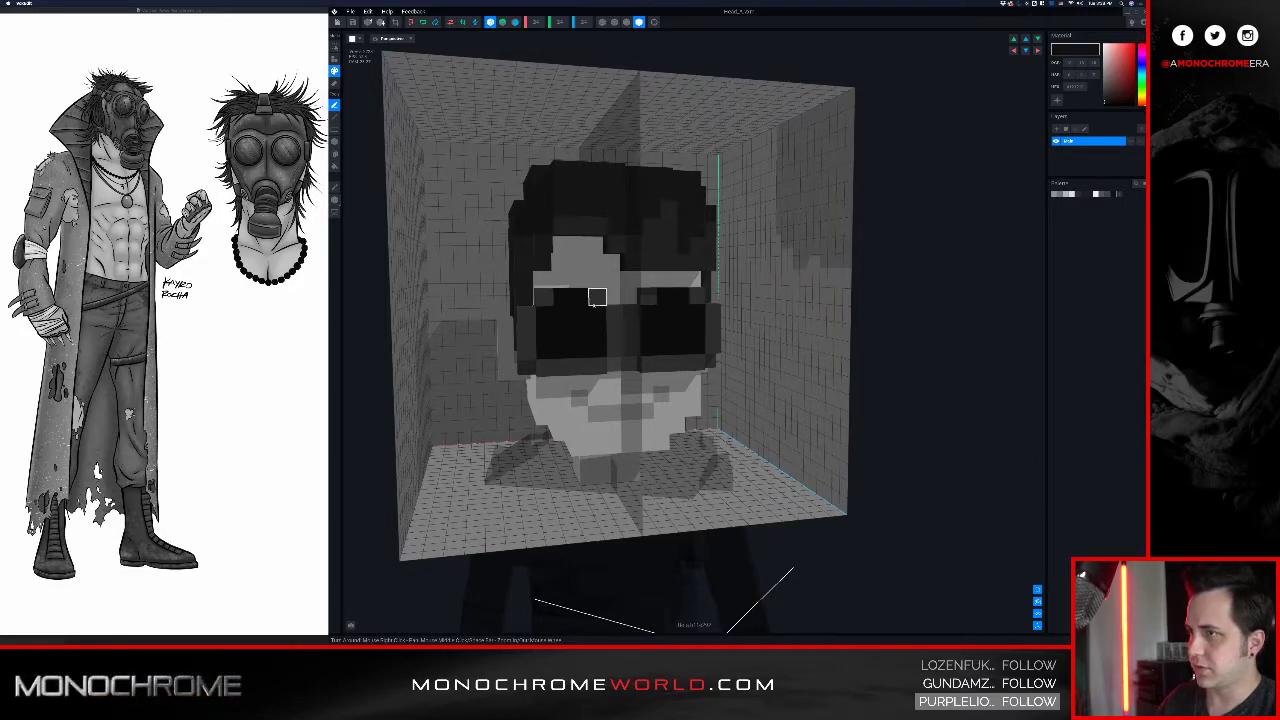
- Sample the frame's dark grey and add mirrored two-voxel rims above and below the black lenses
left_click(596, 302, "alt")
key("a")
left_click(579, 282)
left_click(565, 281)
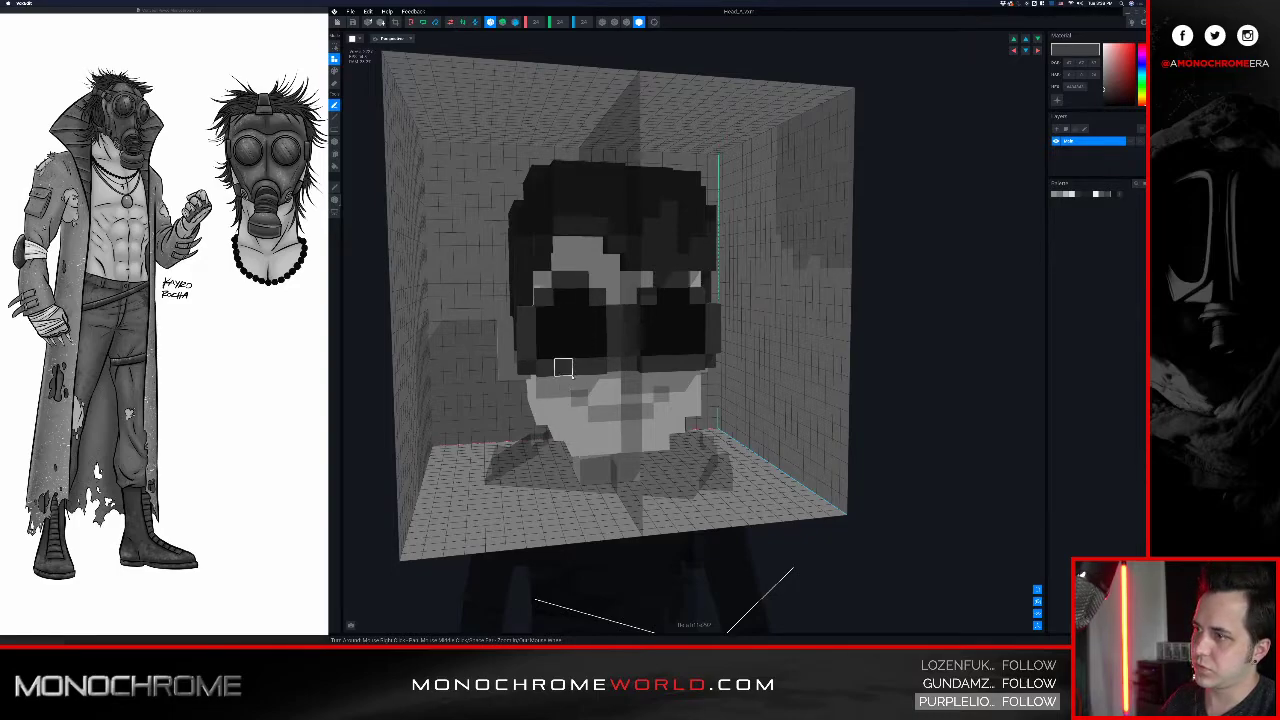
left_click(580, 382)
left_click(565, 382)
- Sample the lens black and paint the two frame voxels beneath each lens to round its lower edge
key("i")
left_click(587, 335)
key("p")
left_click(581, 370)
left_click(562, 372)
right_click_drag(523, 360, 552, 355)
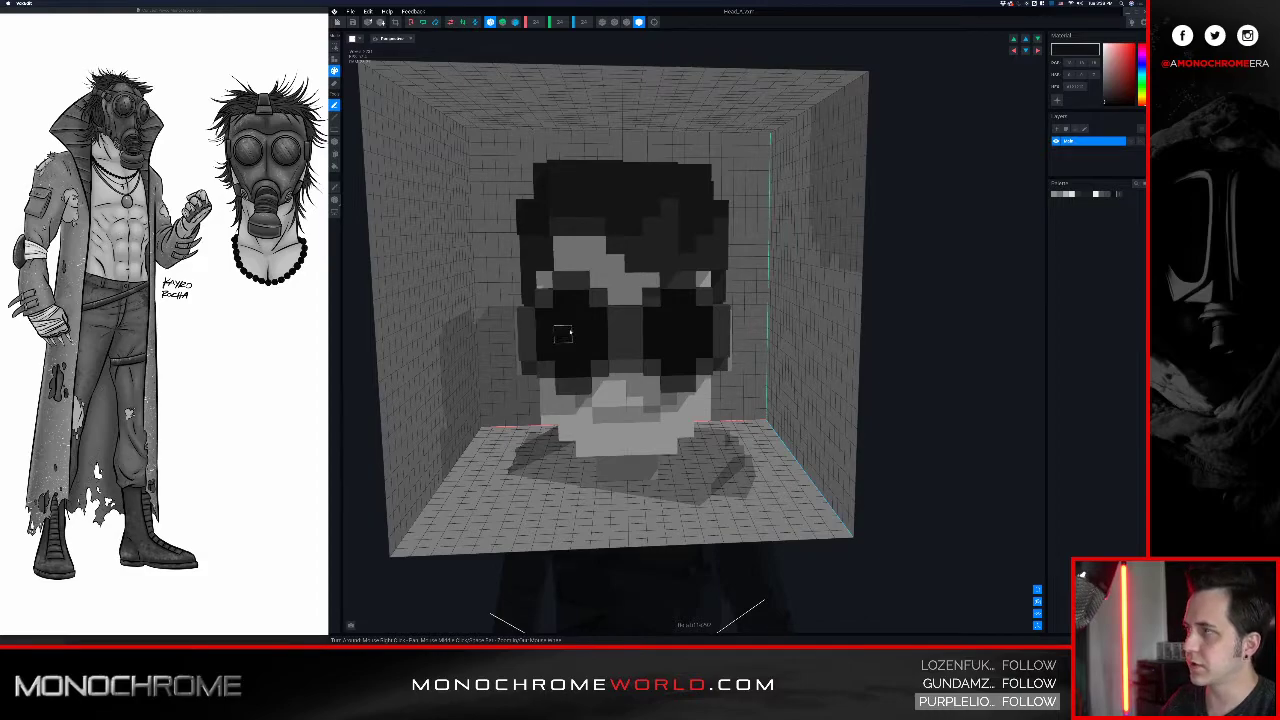
- Try painting the upper inner and outer corner voxels of the lenses black, and undo both changes
right_click_drag(608, 340, 607, 338)
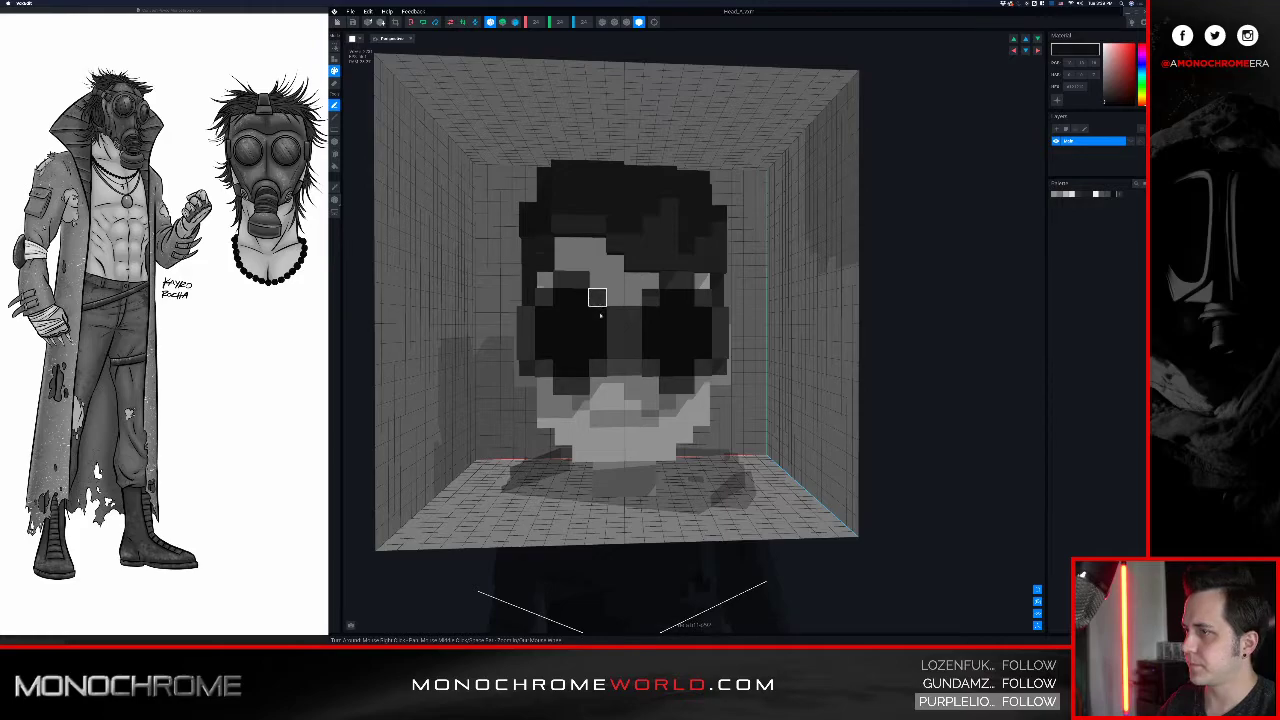
mouse_move(600, 351)
right_mouse_down()
mouse_move(580, 351)
mouse_move(604, 351)
mouse_move(605, 335)
right_mouse_up()
left_click(594, 304)
left_click(545, 298)
key("ctrl+z")
key("ctrl+z")
- Switch the voxel display to show edge outlines on the head
right_click_drag(554, 349, 630, 305)
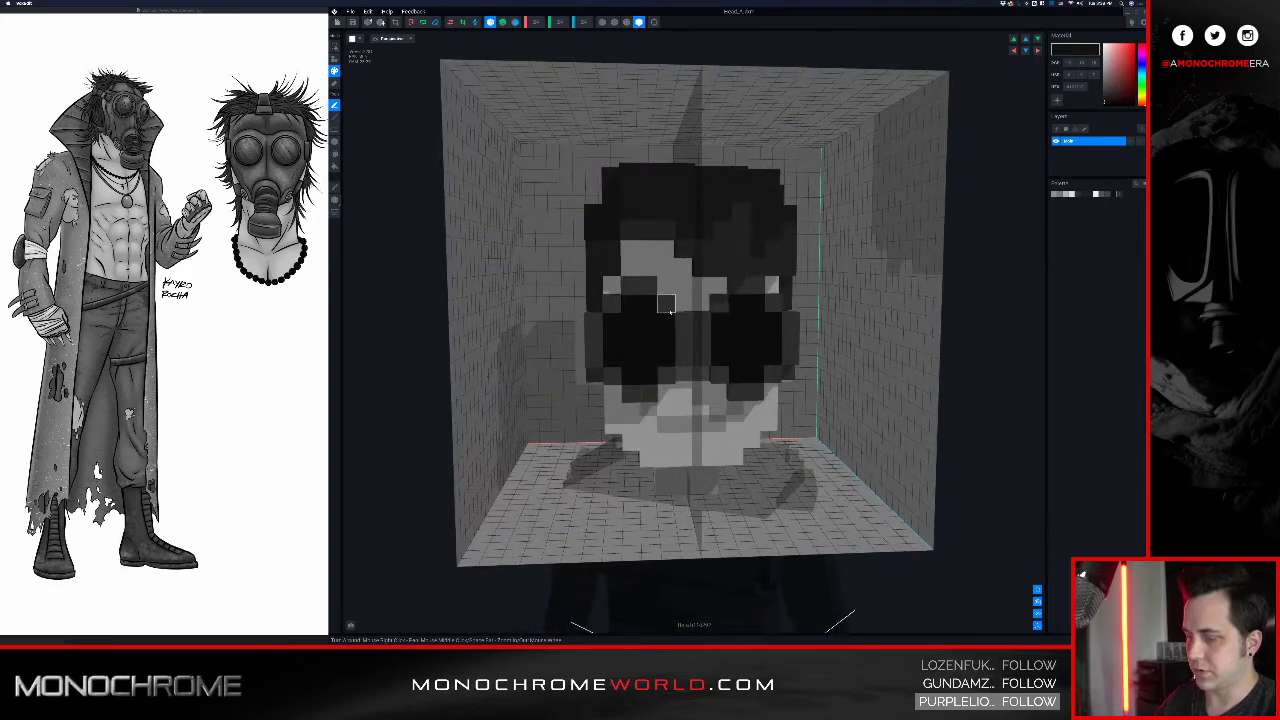
left_click(627, 22)
right_click_drag(705, 157, 689, 194)
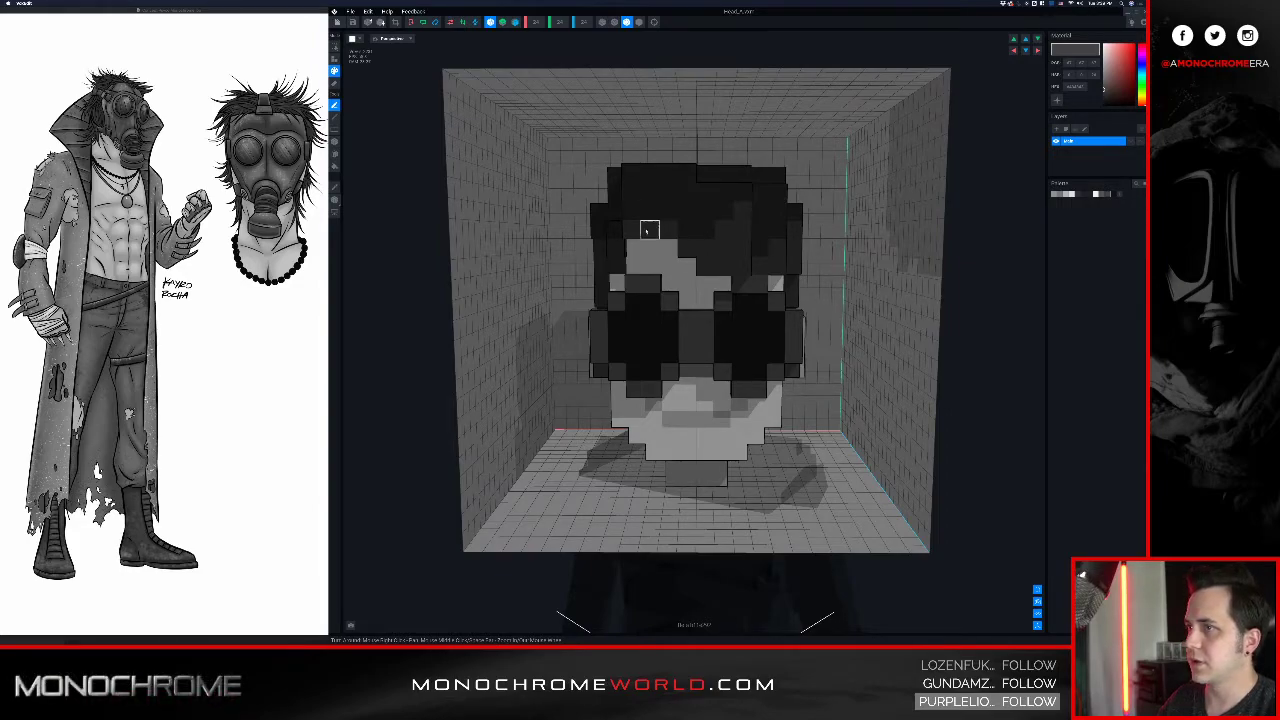
- Try painting the brow area above the lenses dark grey, and undo the paint strokes
mouse_move(631, 230)
right_mouse_down()
mouse_move(646, 228)
mouse_move(635, 212)
mouse_move(638, 230)
right_mouse_up()
left_click(590, 280)
left_click(647, 282)
left_click(658, 281)
left_click(658, 296)
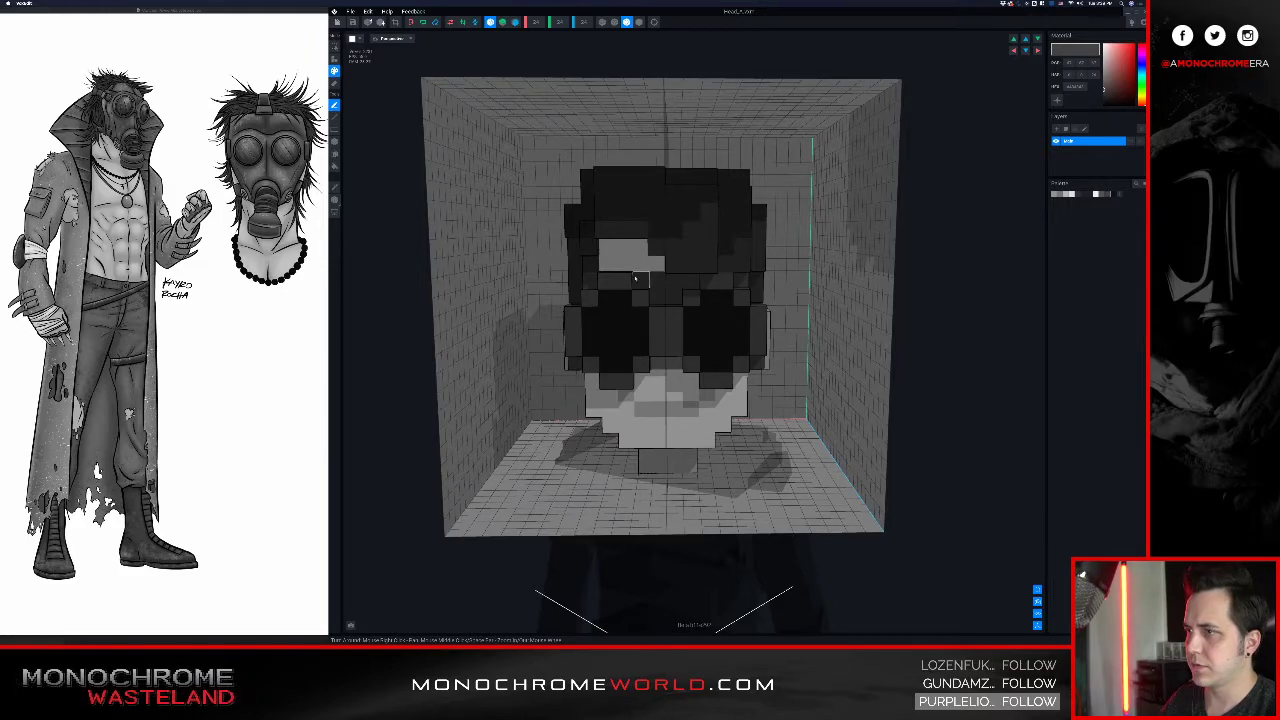
right_click_drag(633, 267, 644, 262)
key("super+z")
key("super+z")
key("super+z")
key("super+z")
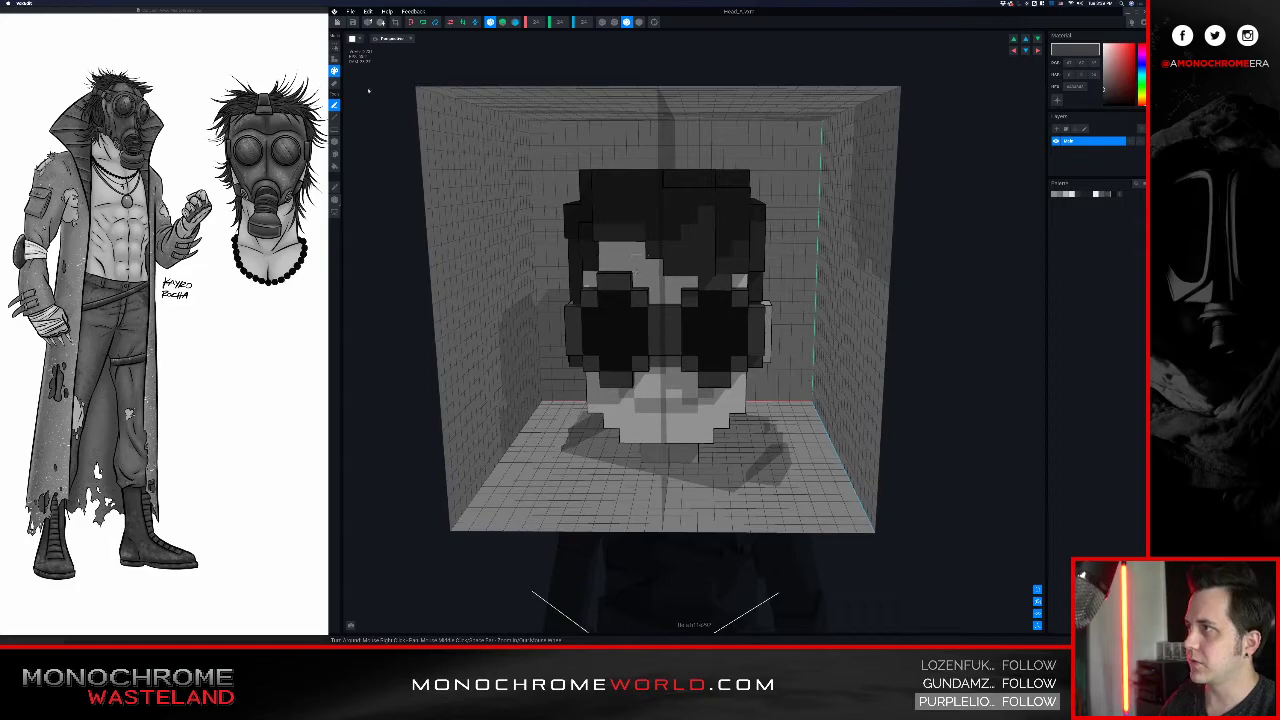
- Attach dark grey voxels across the nose bridge, brows and lower forehead to build the mask upward
left_click(334, 59)
left_click(655, 297)
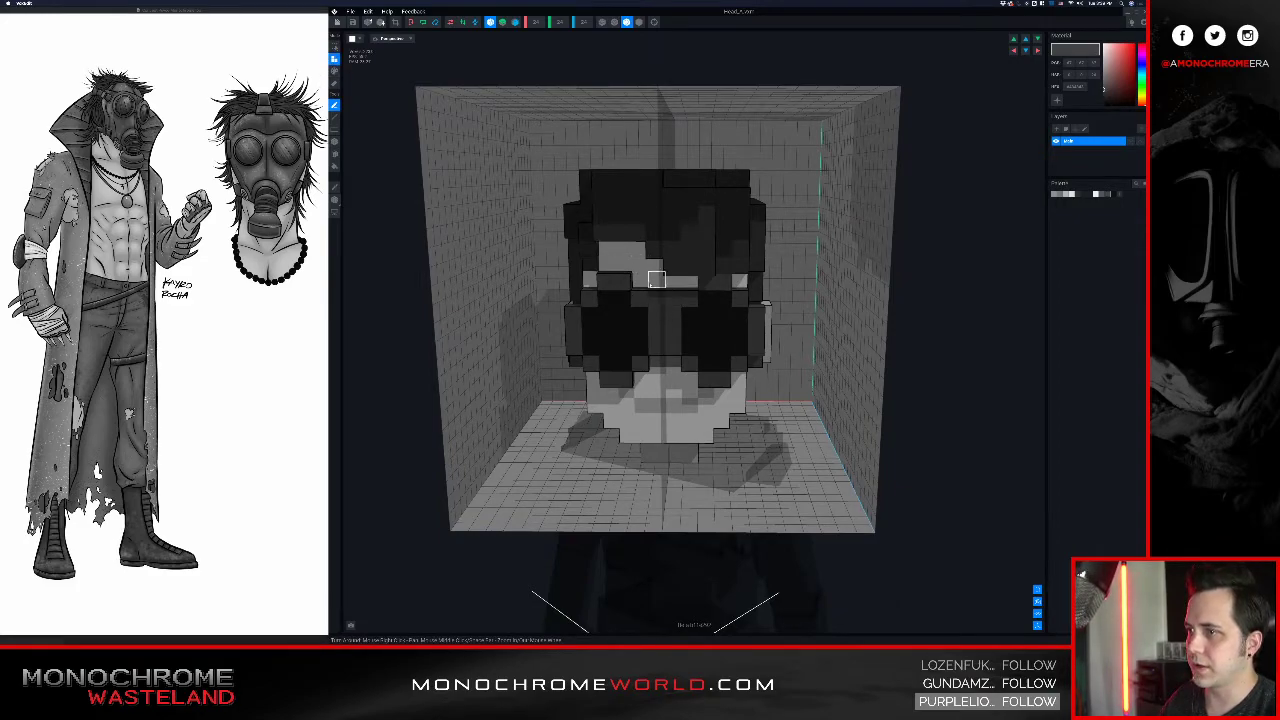
left_click(655, 286)
left_click(591, 281)
right_click_drag(607, 263, 660, 262)
left_click(605, 268)
left_click(671, 264)
- Erase the protruding fringe voxels from the front of the hair
key("e")
mouse_move(720, 262)
left_mouse_down()
mouse_move(689, 262)
mouse_move(720, 247)
left_mouse_up()
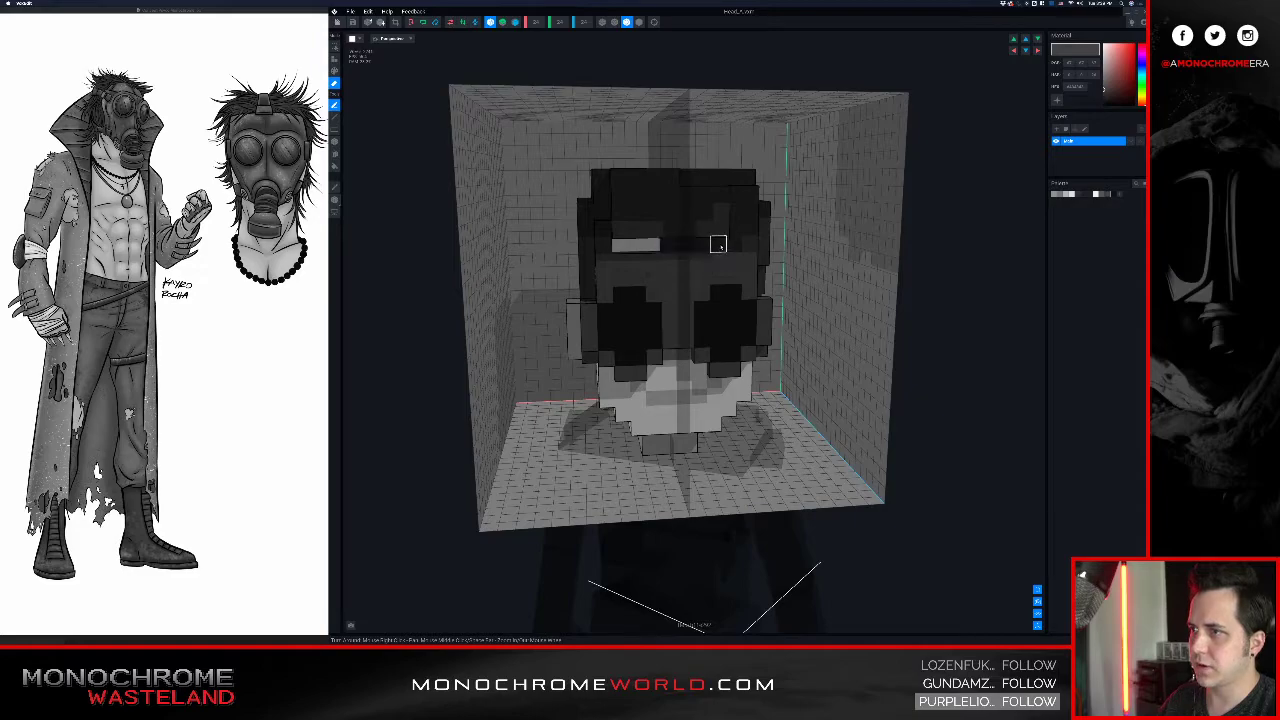
right_click_drag(720, 247, 721, 230)
mouse_move(722, 230)
left_mouse_down()
mouse_move(627, 220)
mouse_move(637, 229)
mouse_move(687, 211)
mouse_move(635, 194)
mouse_move(641, 180)
mouse_move(670, 182)
left_mouse_up()
- Sample the mask's dark grey and cover the remaining strip of forehead skin with voxels
left_click(670, 226, "alt")
key("a")
right_click_drag(687, 234, 706, 267)
key("alt")
left_click(708, 282, "alt")
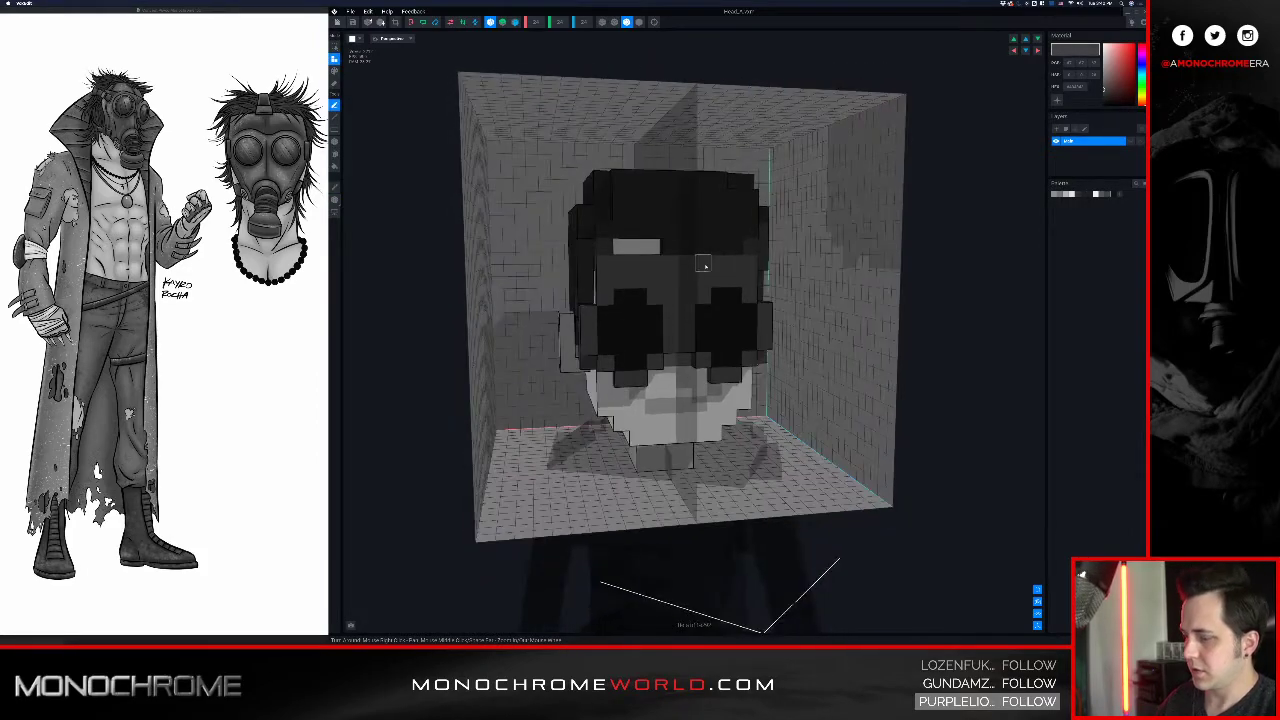
left_click_drag(617, 250, 645, 252)
- Paint the hair rows above the forehead dark grey to raise the mask's upper edge
key("p")
left_click(605, 249)
left_click(669, 248)
right_click_drag(638, 248, 637, 239)
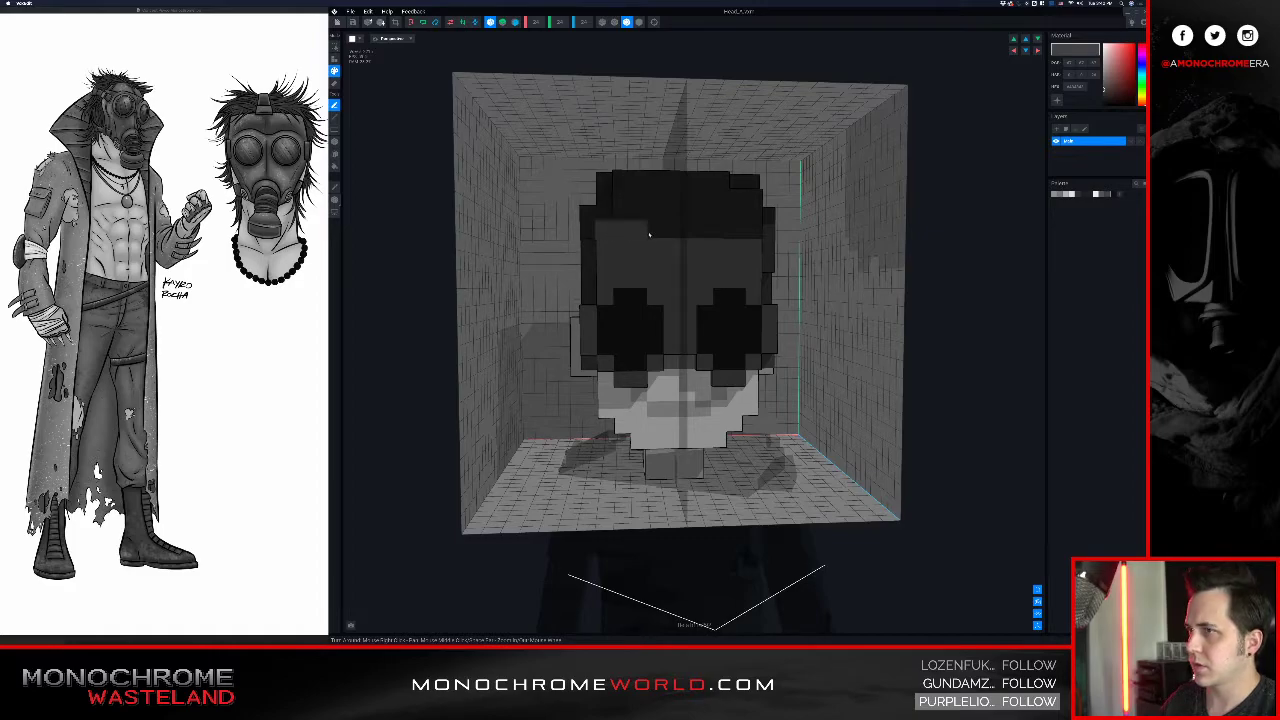
mouse_move(641, 217)
right_mouse_down()
mouse_move(660, 213)
mouse_move(643, 219)
mouse_move(657, 228)
right_mouse_up()
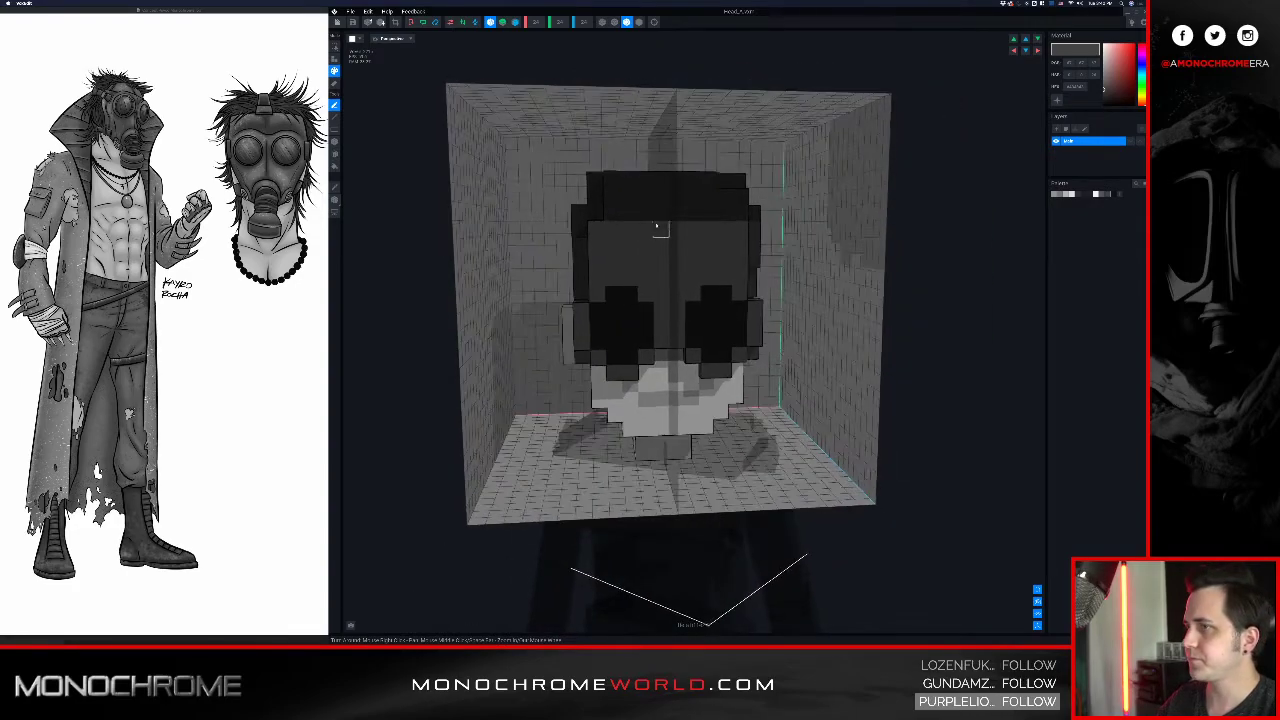
left_click_drag(616, 214, 661, 215)
right_click_drag(641, 220, 659, 241)
- Attach dark grey voxels over the nose and upper cheeks below the lenses, erasing a surplus corner voxel on each side
left_click(335, 59)
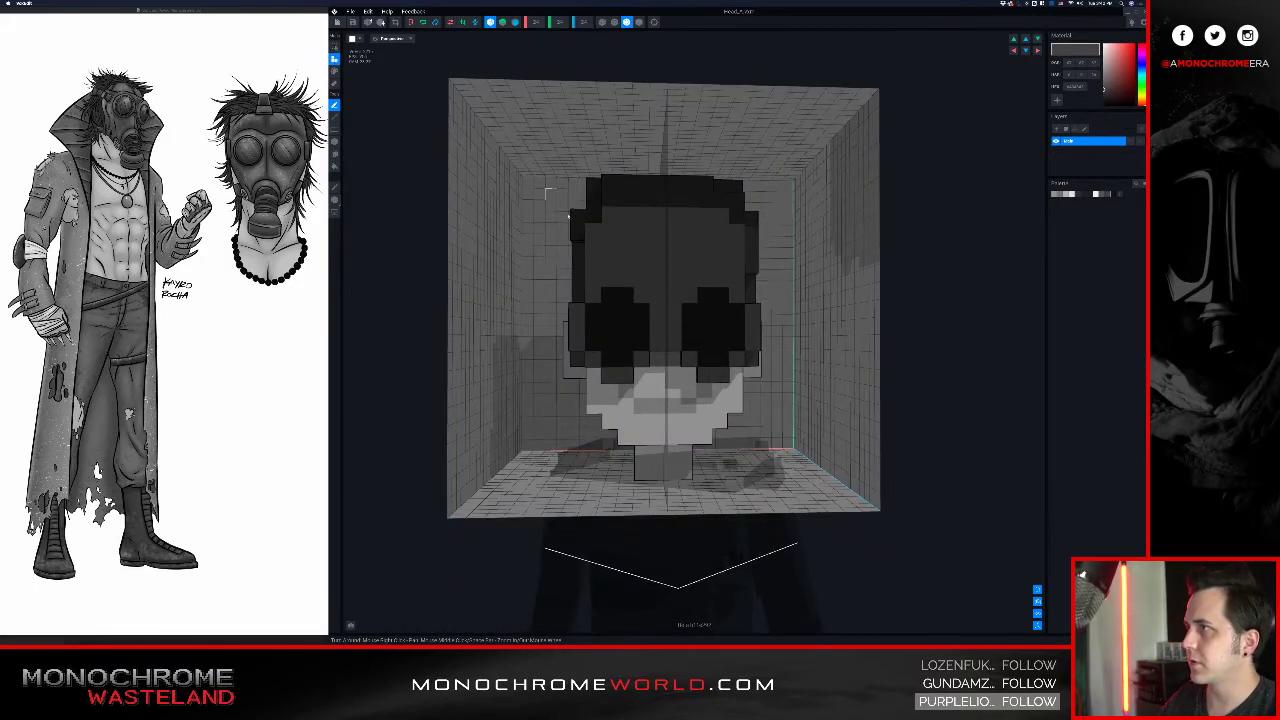
right_click_drag(652, 295, 655, 290)
mouse_move(659, 362)
left_mouse_down()
mouse_move(675, 362)
mouse_move(662, 378)
mouse_move(688, 379)
mouse_move(674, 393)
left_mouse_up()
right_click_drag(658, 394, 657, 399)
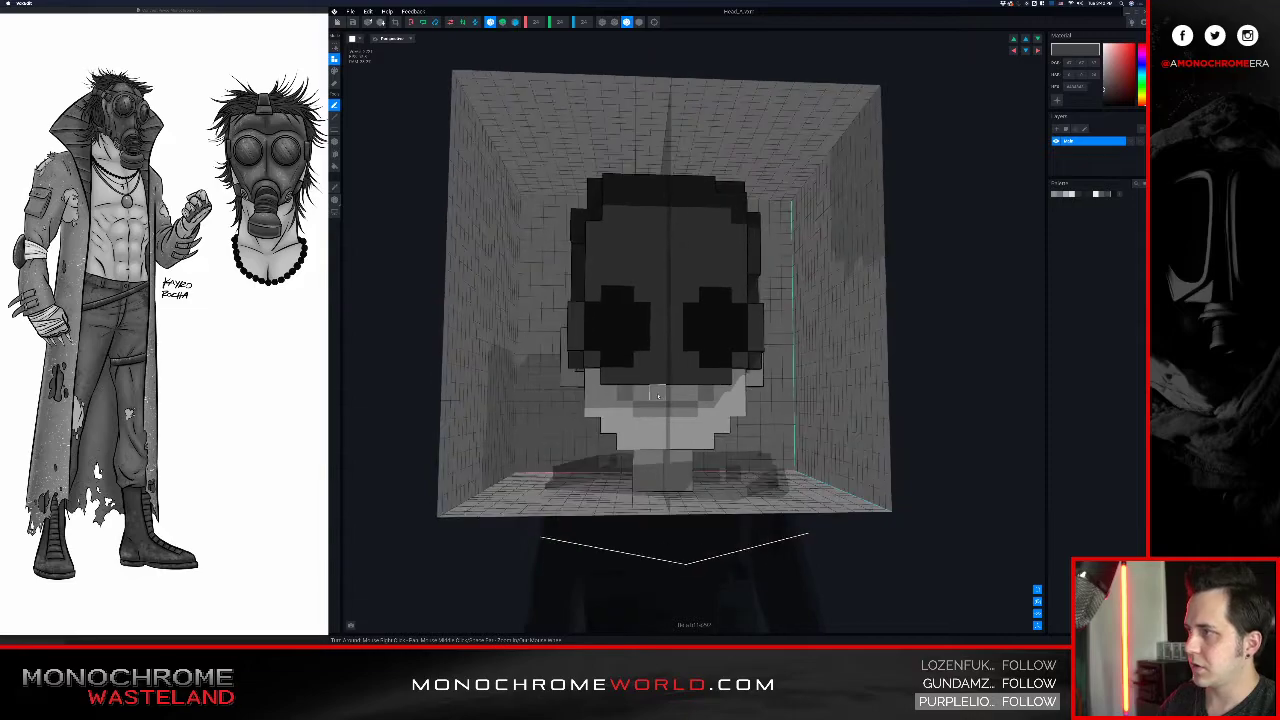
left_click_drag(625, 394, 706, 395)
left_click(613, 391)
left_click(608, 376)
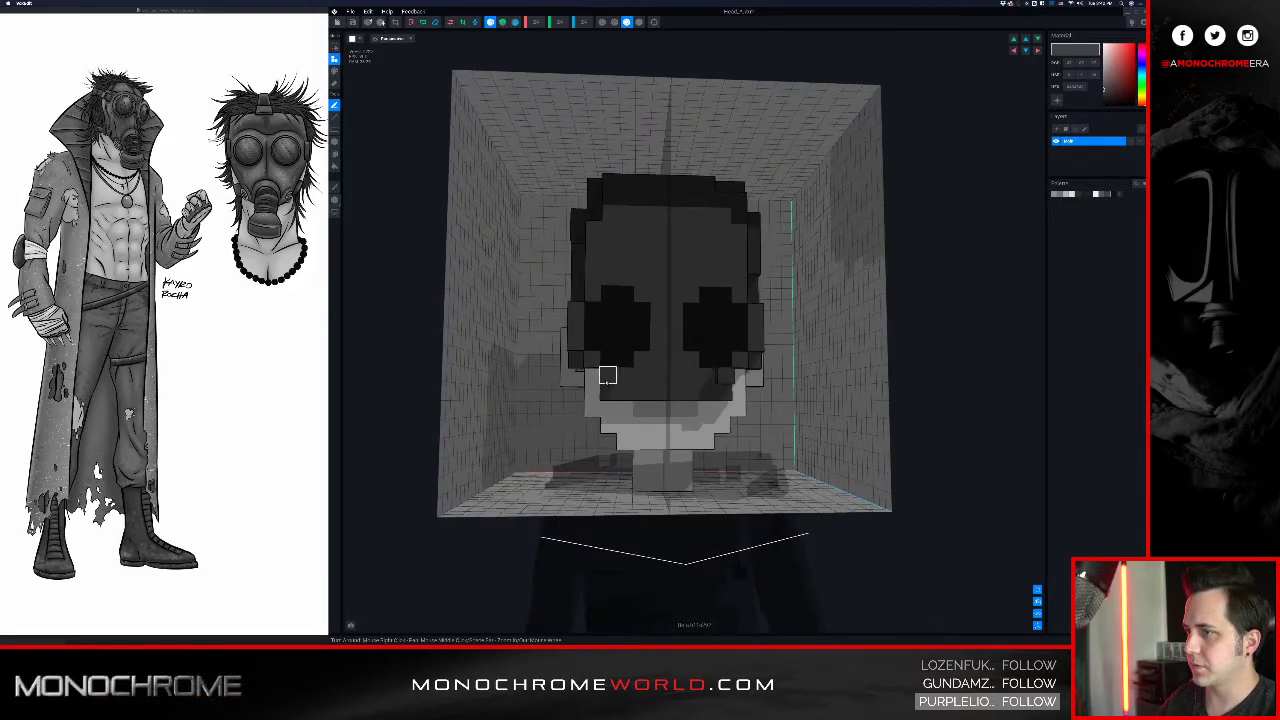
left_click(597, 379)
key("e")
left_click(608, 377)
- Add dark grey voxel rows over the mouth and down the front of the chin
right_click_drag(675, 376, 697, 404)
key("a")
left_click_drag(613, 412, 726, 412)
right_click_drag(657, 376, 647, 423)
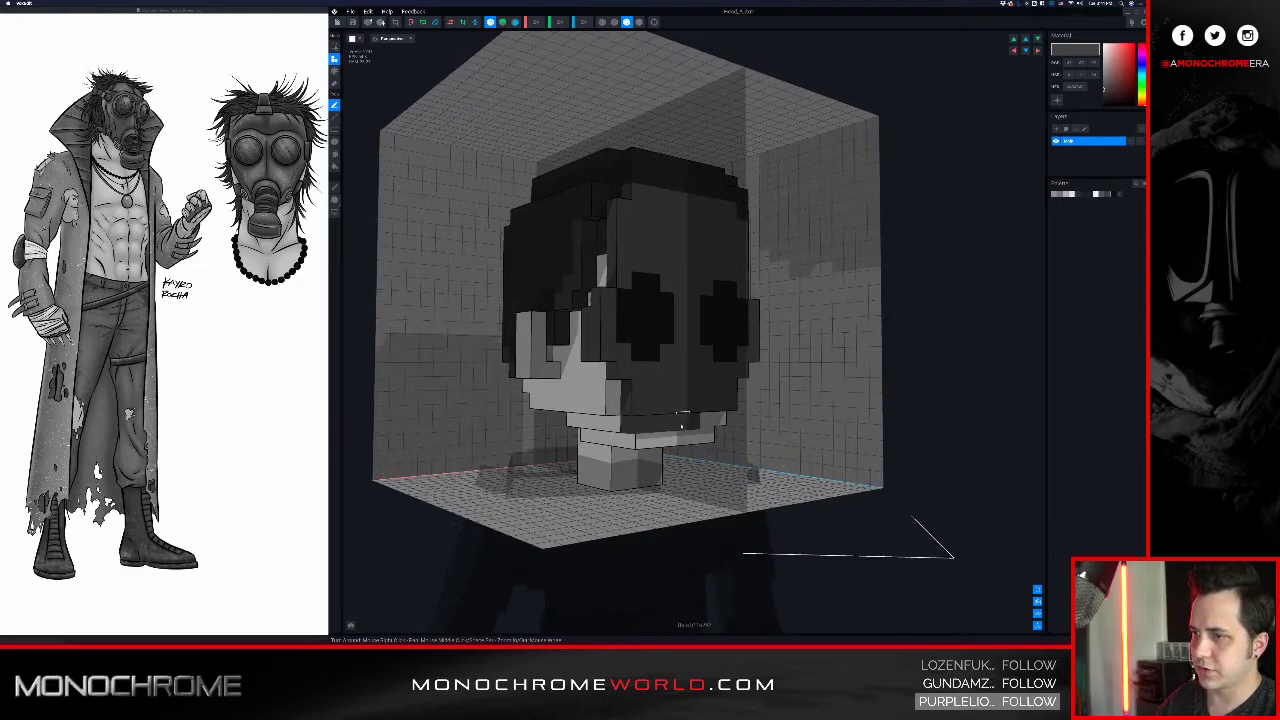
left_click_drag(681, 427, 718, 423)
left_click_drag(642, 439, 706, 436)
- Extend the lower mask along both cheek edges and around the underside of the chin in dark grey
right_click_drag(648, 434, 666, 402)
left_click_drag(615, 388, 616, 405)
left_click_drag(771, 405, 771, 388)
right_click_drag(663, 389, 643, 435)
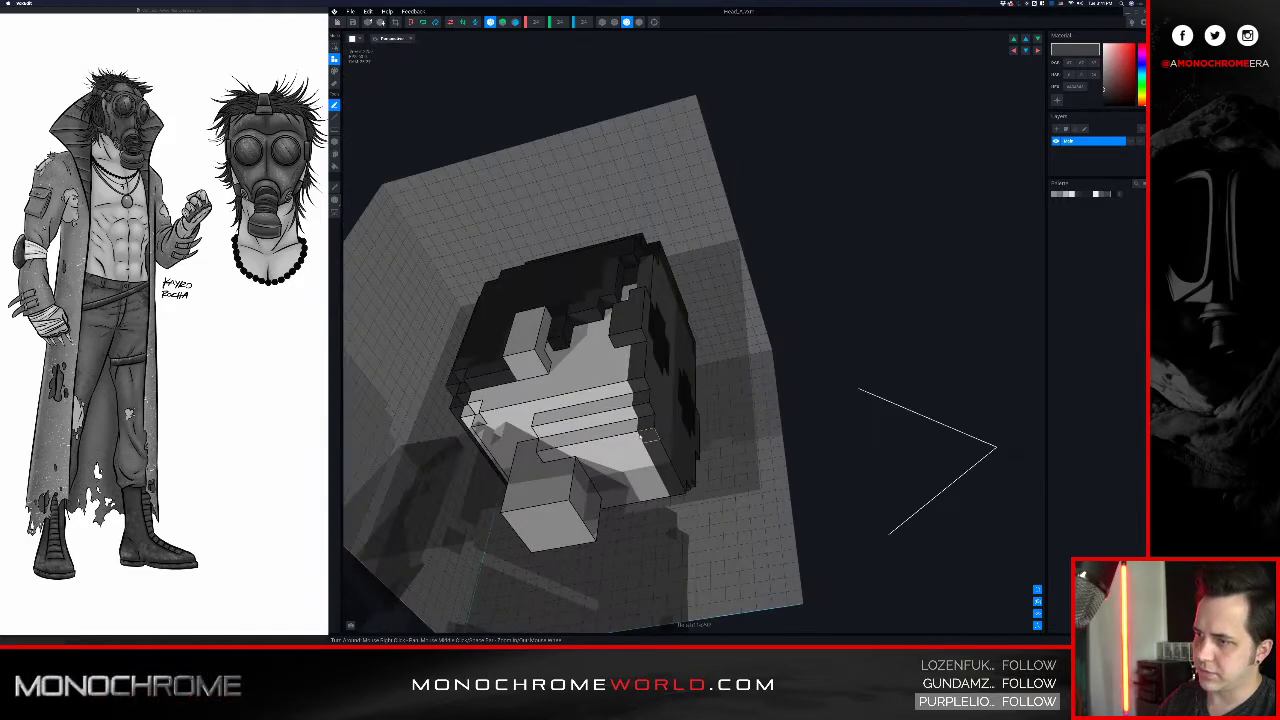
left_click_drag(636, 442, 652, 478)
right_click_drag(647, 465, 655, 348)
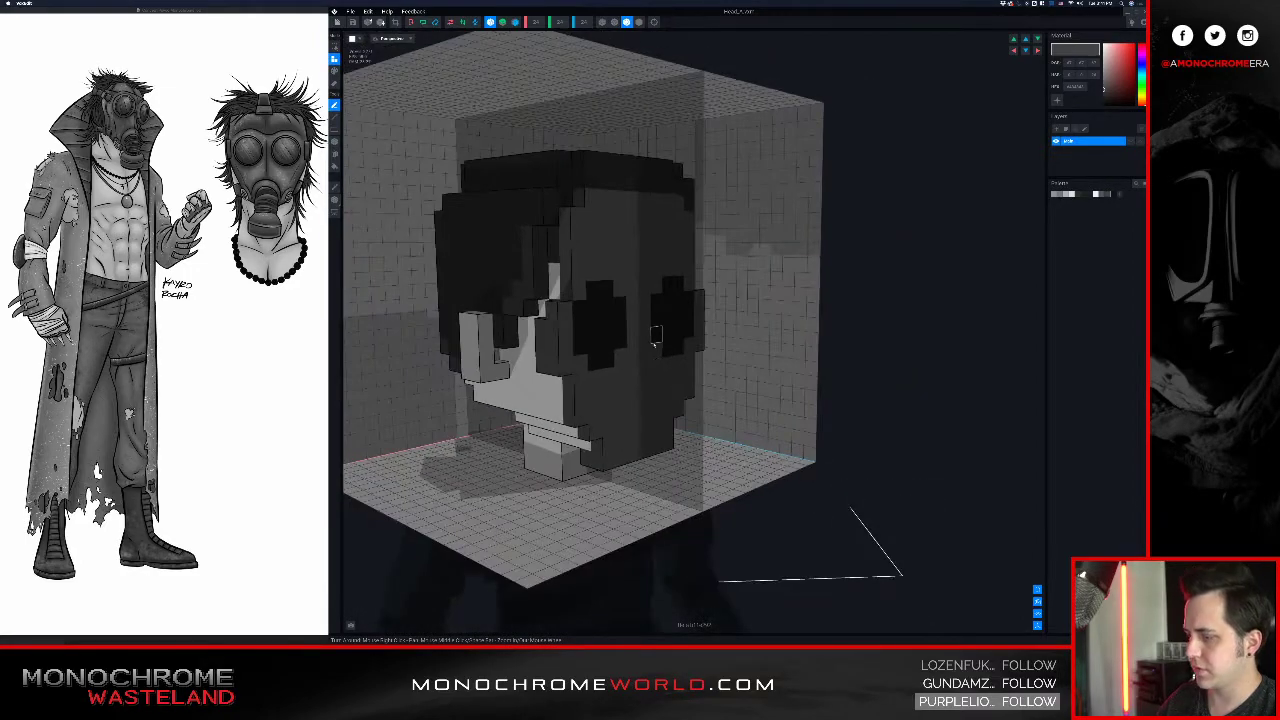
- Extrude the mask's whole dark grey front face forward, leaving the black lenses recessed
left_click(335, 154)
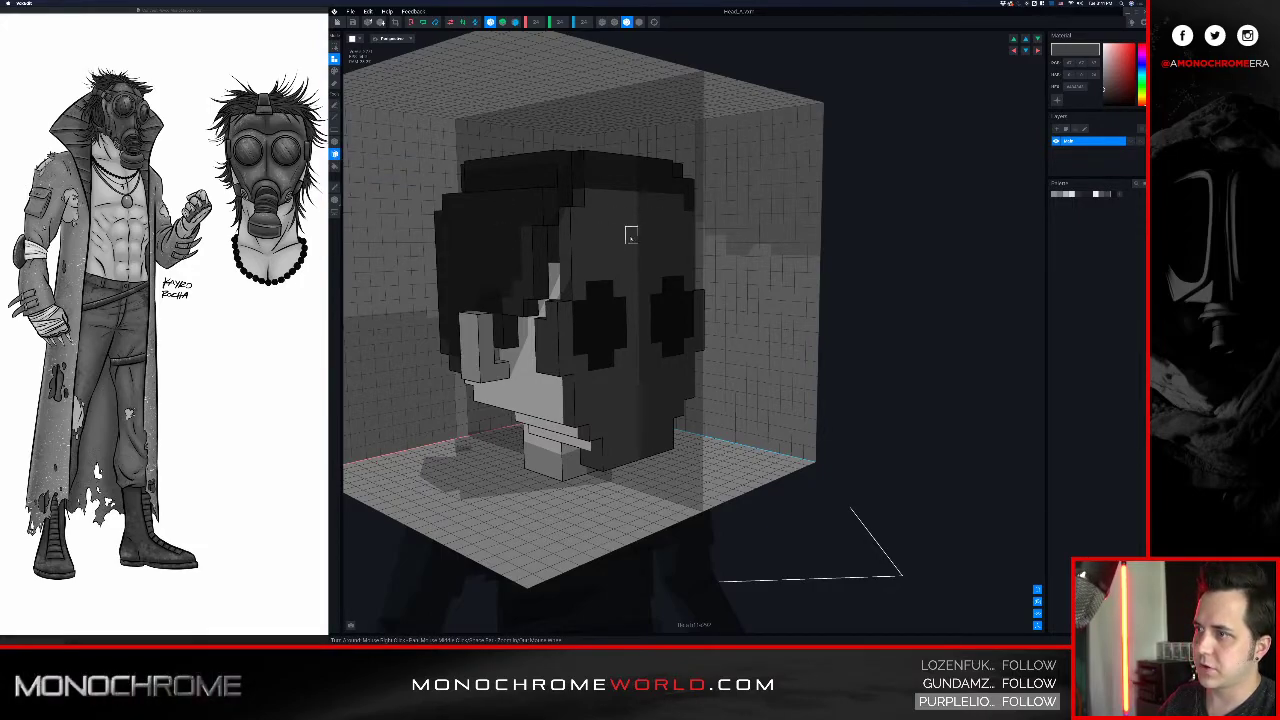
mouse_move(617, 243)
right_mouse_down()
mouse_move(685, 248)
mouse_move(663, 236)
mouse_move(661, 249)
mouse_move(668, 241)
mouse_move(617, 250)
mouse_move(650, 238)
mouse_move(600, 227)
right_mouse_up()
left_click(632, 250)
left_click(582, 247)
right_click_drag(625, 223, 668, 230)
- Try erasing a whole connected face from the mask at the chin, and undo the erasure
key("e")
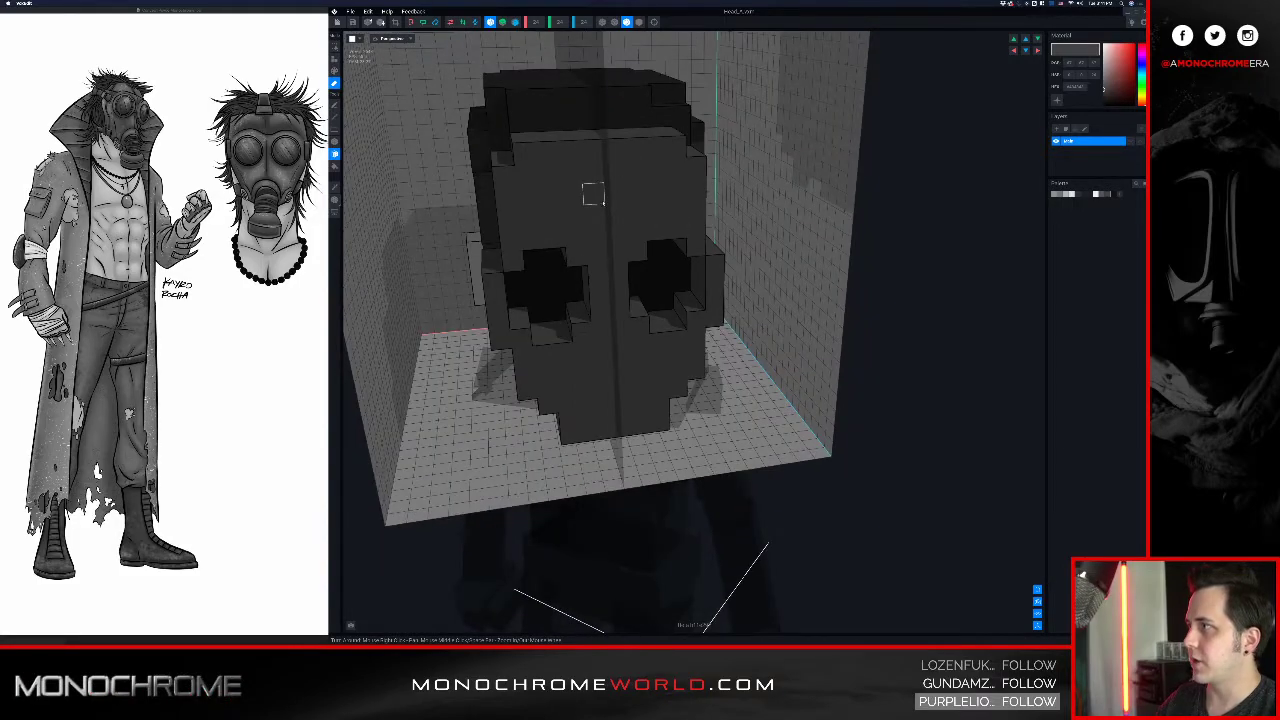
mouse_move(614, 193)
right_mouse_down()
mouse_move(606, 203)
mouse_move(626, 212)
right_mouse_up()
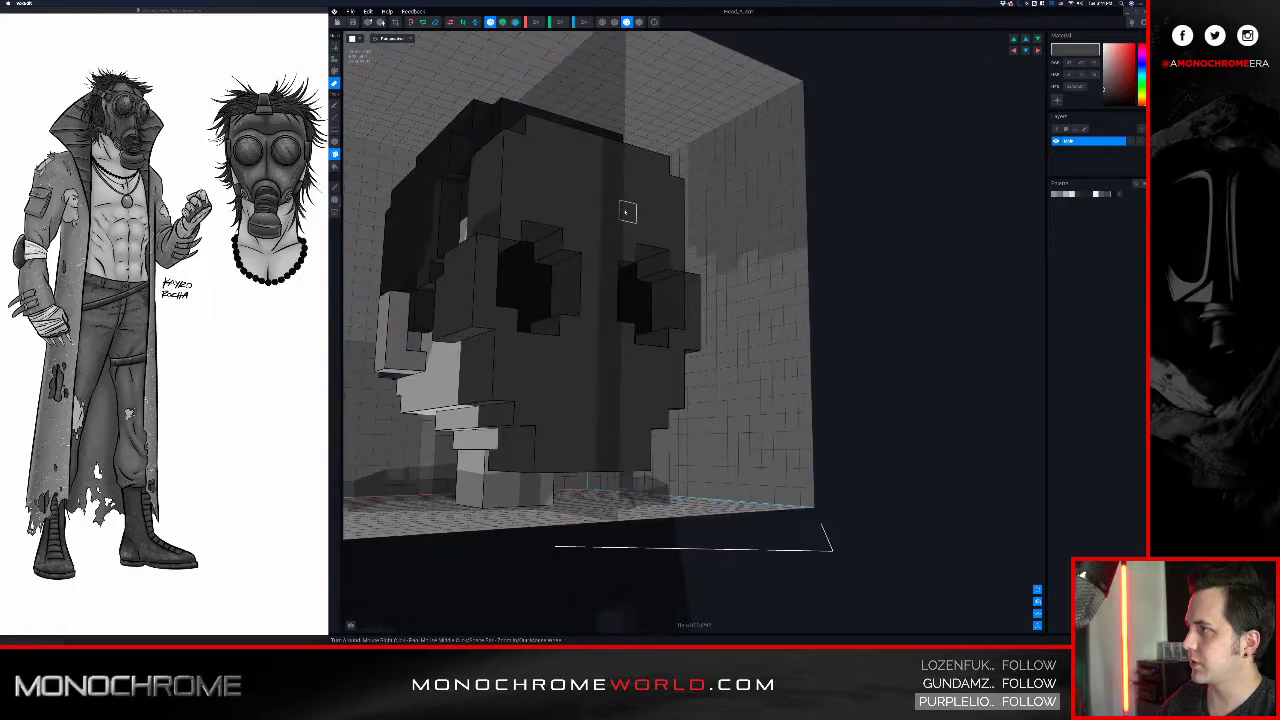
left_click(549, 461)
key("super+z")
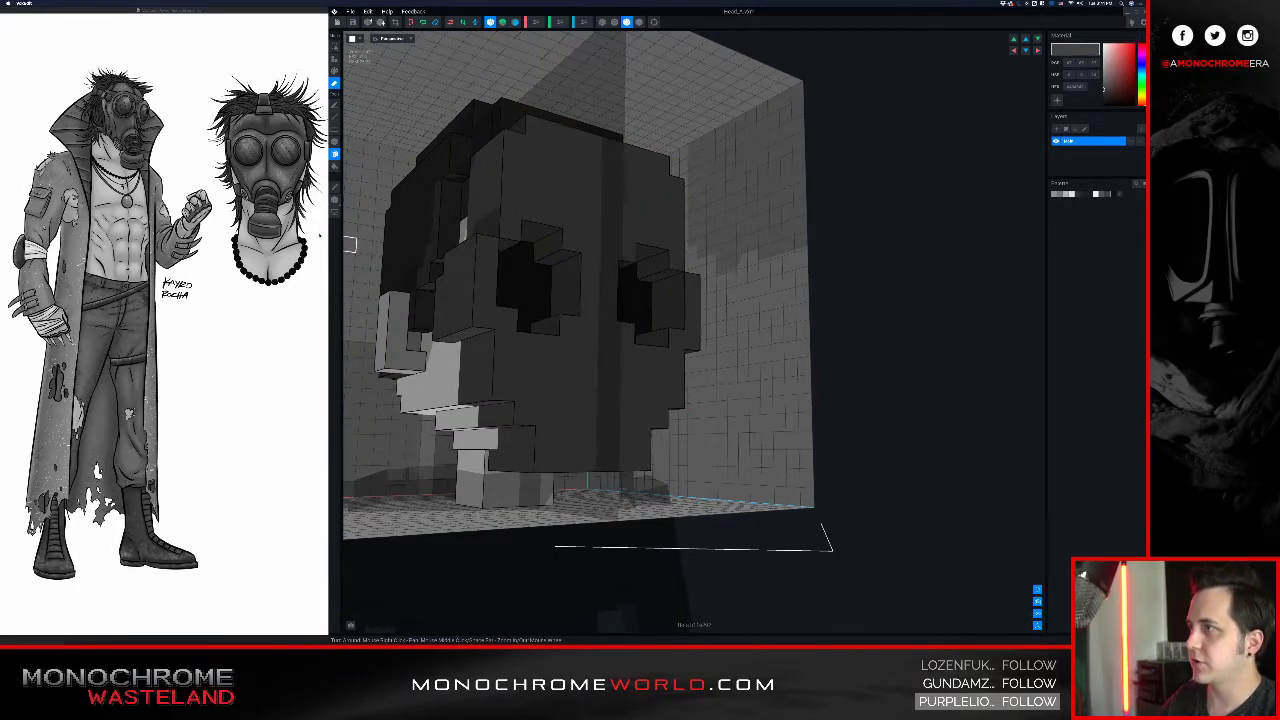
- Erase the lowest voxel rows of the mask's protruding front layer so the chin steps back
left_click(335, 142)
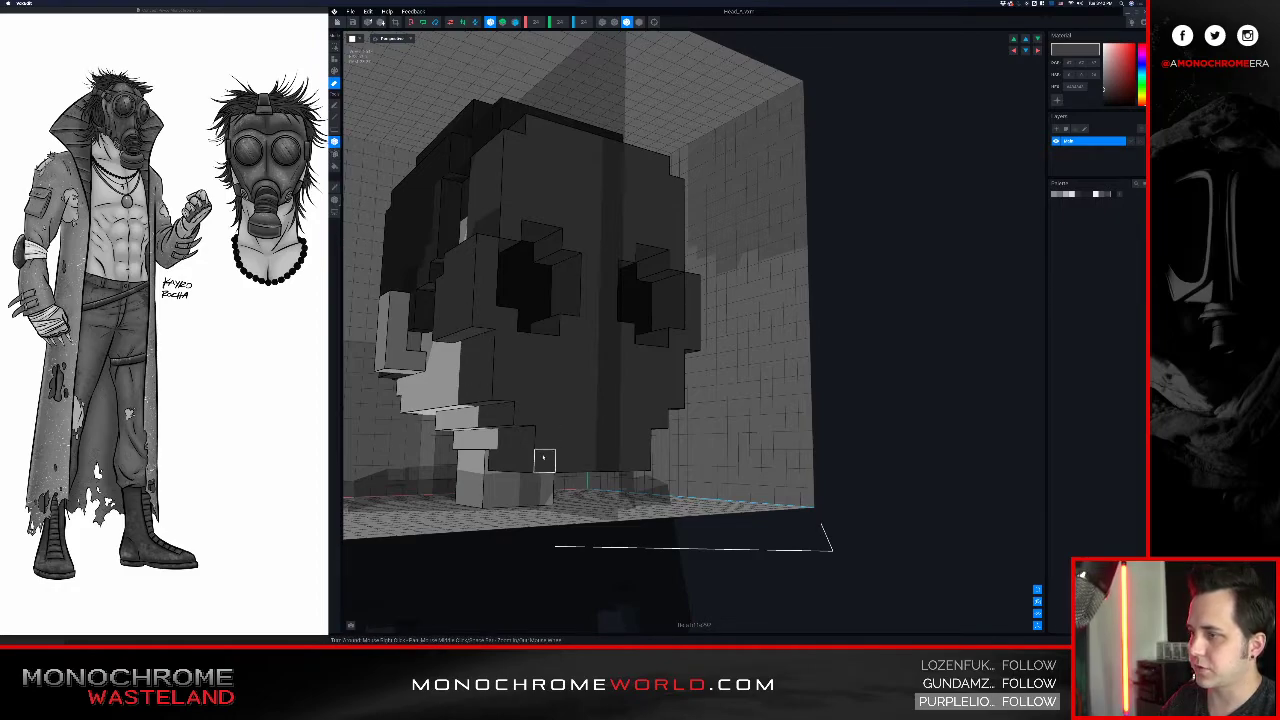
left_click_drag(590, 458, 636, 461)
mouse_move(574, 457)
right_mouse_down()
mouse_move(557, 461)
mouse_move(546, 437)
mouse_move(561, 442)
right_mouse_up()
mouse_move(517, 463)
left_mouse_down()
mouse_move(552, 475)
mouse_move(523, 473)
left_mouse_up()
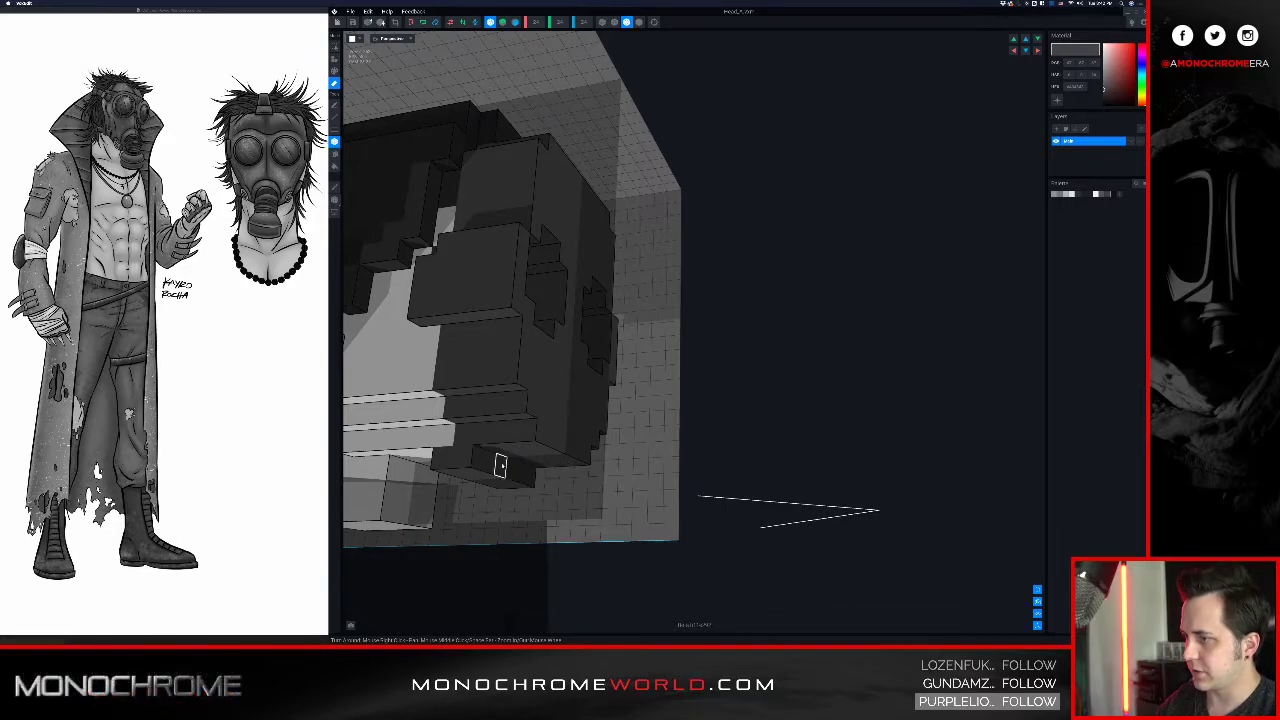
mouse_move(474, 466)
right_mouse_down()
mouse_move(486, 457)
mouse_move(462, 451)
right_mouse_up()
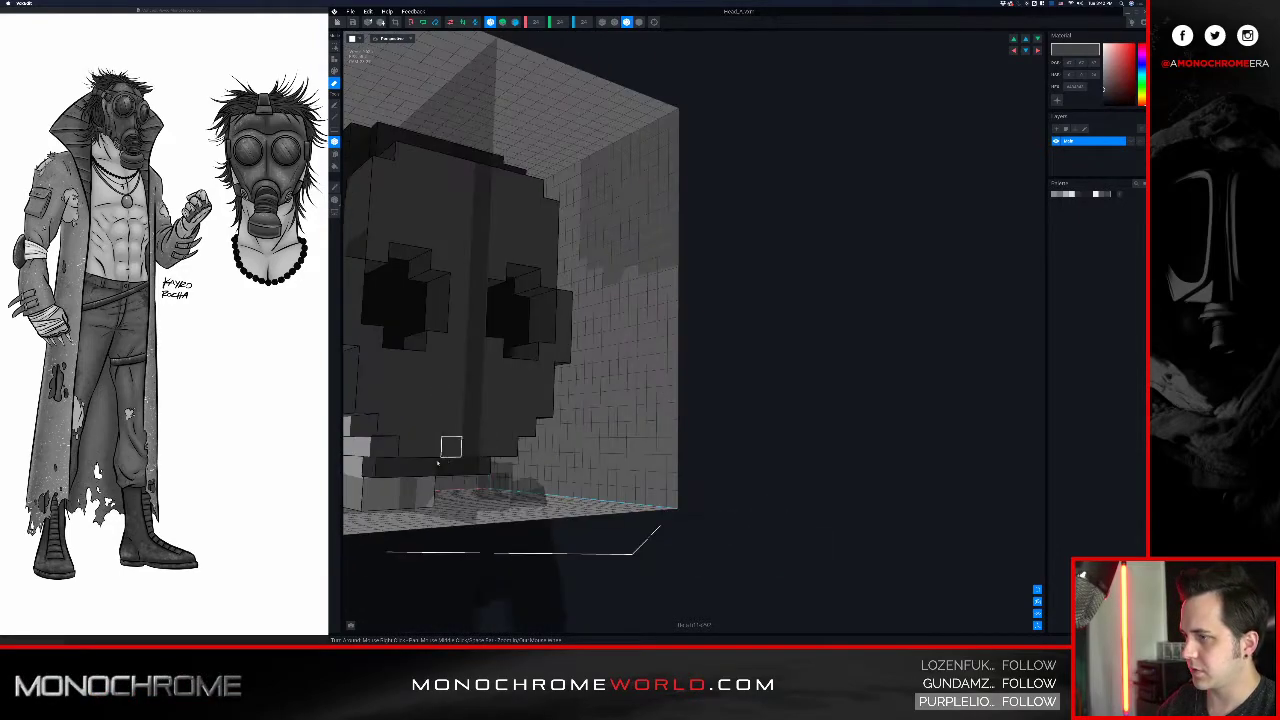
left_click_drag(410, 456, 503, 456)
mouse_move(423, 453)
right_mouse_down()
mouse_move(439, 449)
mouse_move(411, 419)
mouse_move(445, 410)
right_mouse_up()
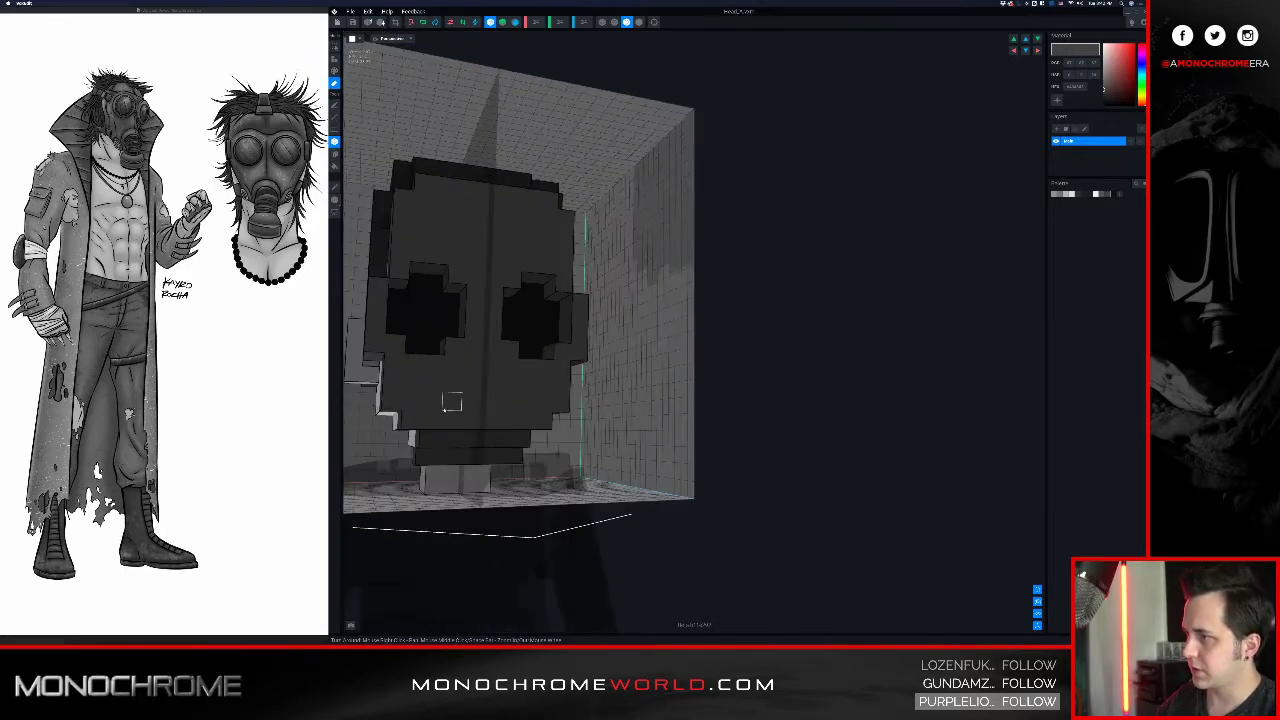
middle_click_drag(443, 390, 453, 398)
right_click_drag(473, 377, 500, 339)
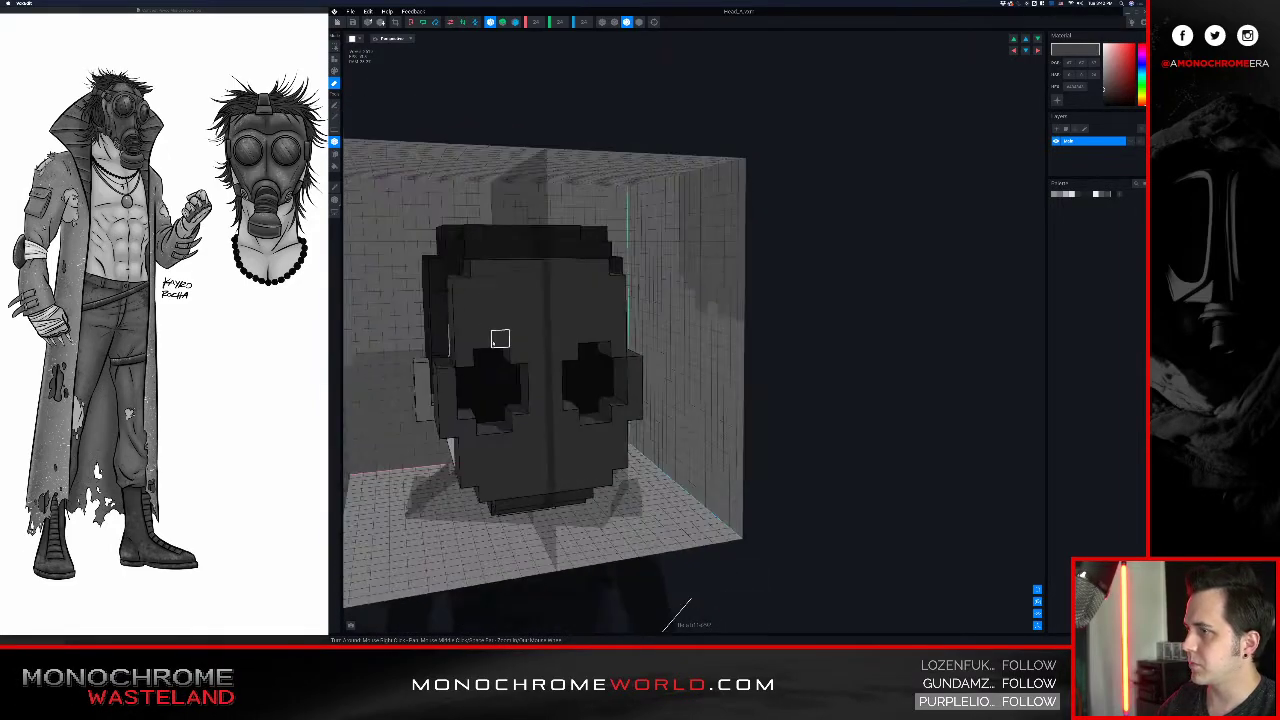
- Erase the top voxel rows of the mask's protruding front layer across the forehead so it steps back
right_click_drag(480, 287, 473, 286)
left_click_drag(488, 267, 606, 260)
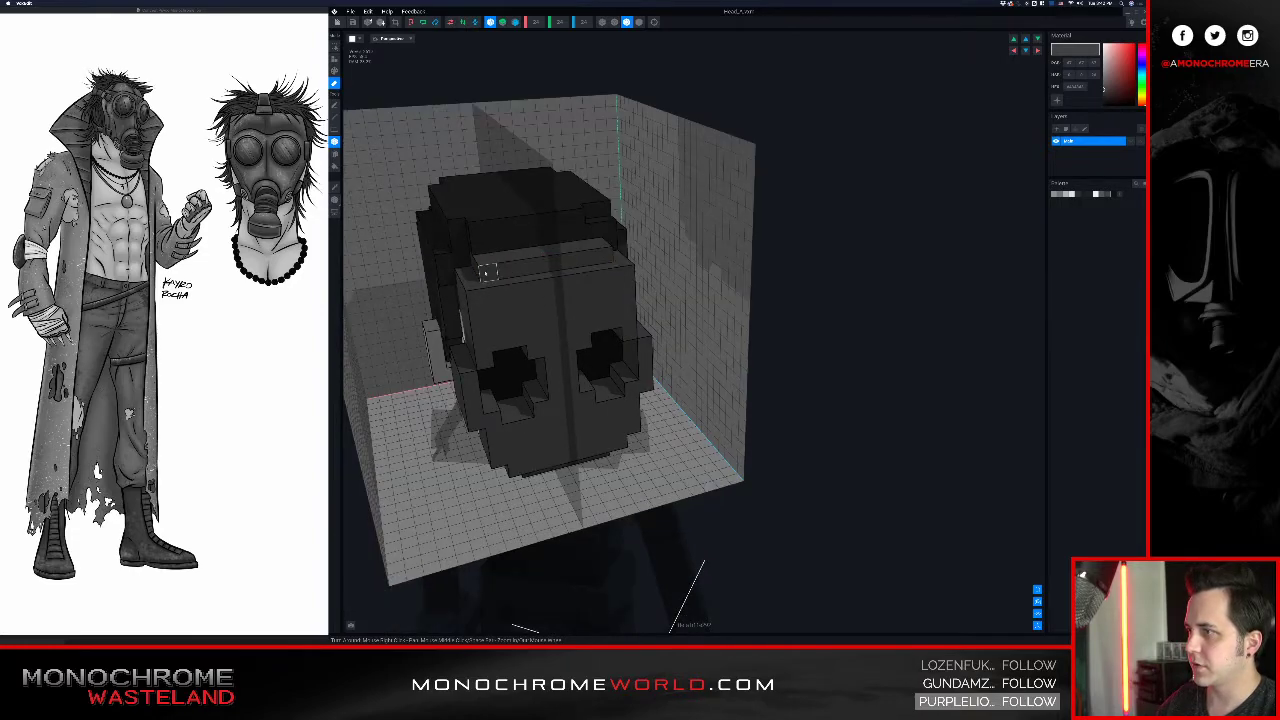
left_click_drag(487, 272, 603, 260)
left_click_drag(476, 297, 630, 268)
mouse_move(571, 266)
right_mouse_down()
mouse_move(594, 254)
mouse_move(547, 277)
mouse_move(601, 249)
mouse_move(614, 259)
right_mouse_up()
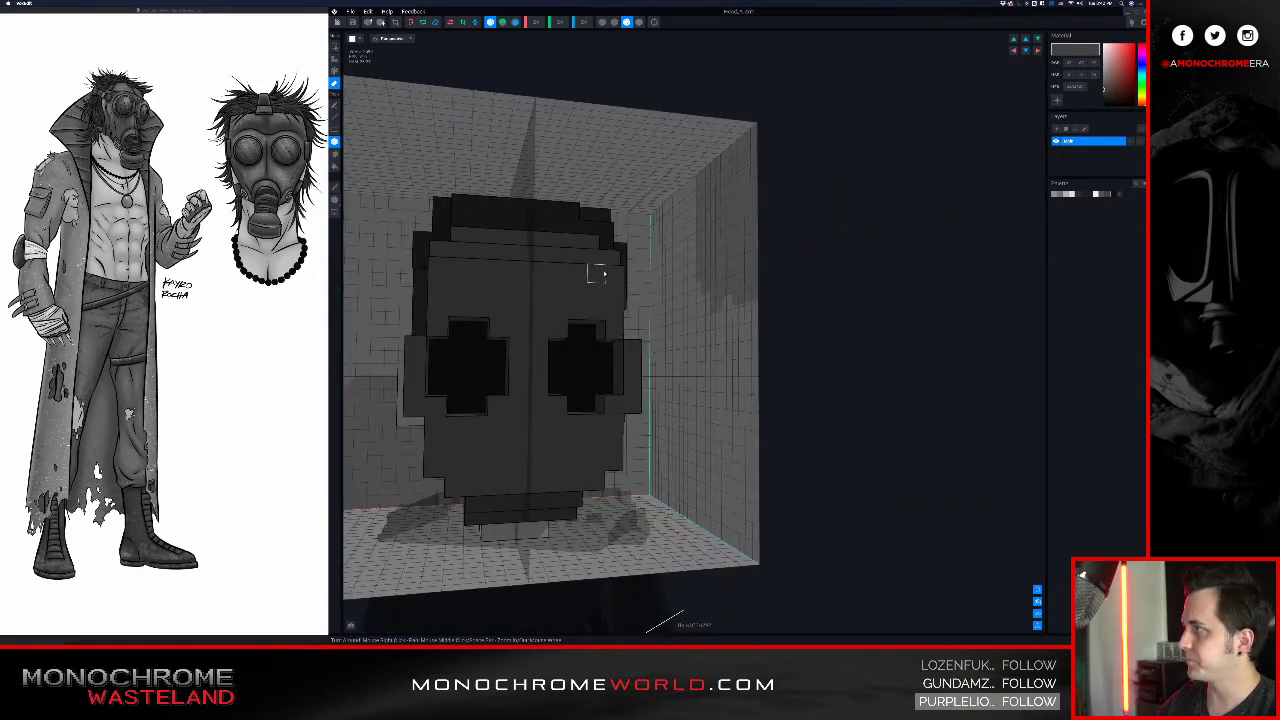
right_click_drag(558, 291, 556, 293)
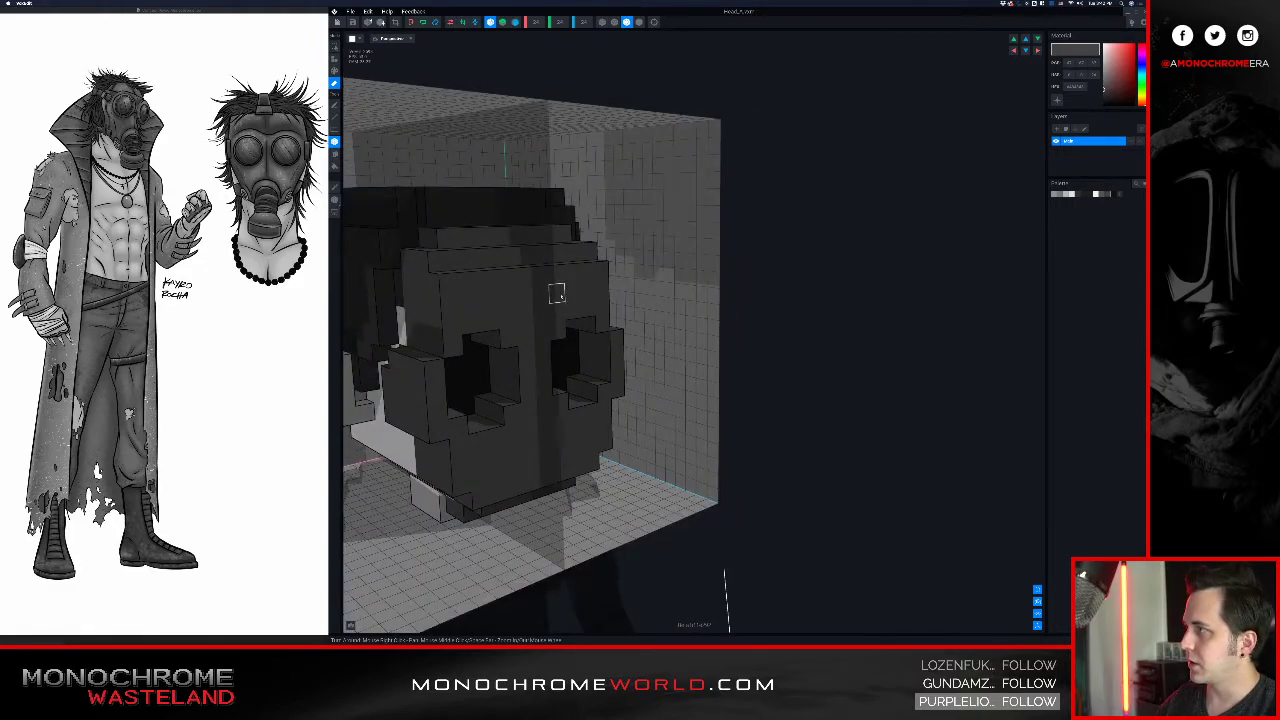
- Erase the next forehead rows of the protruding front layer down towards the tops of the lenses
left_click_drag(446, 285, 521, 279)
right_click_drag(545, 287, 533, 273)
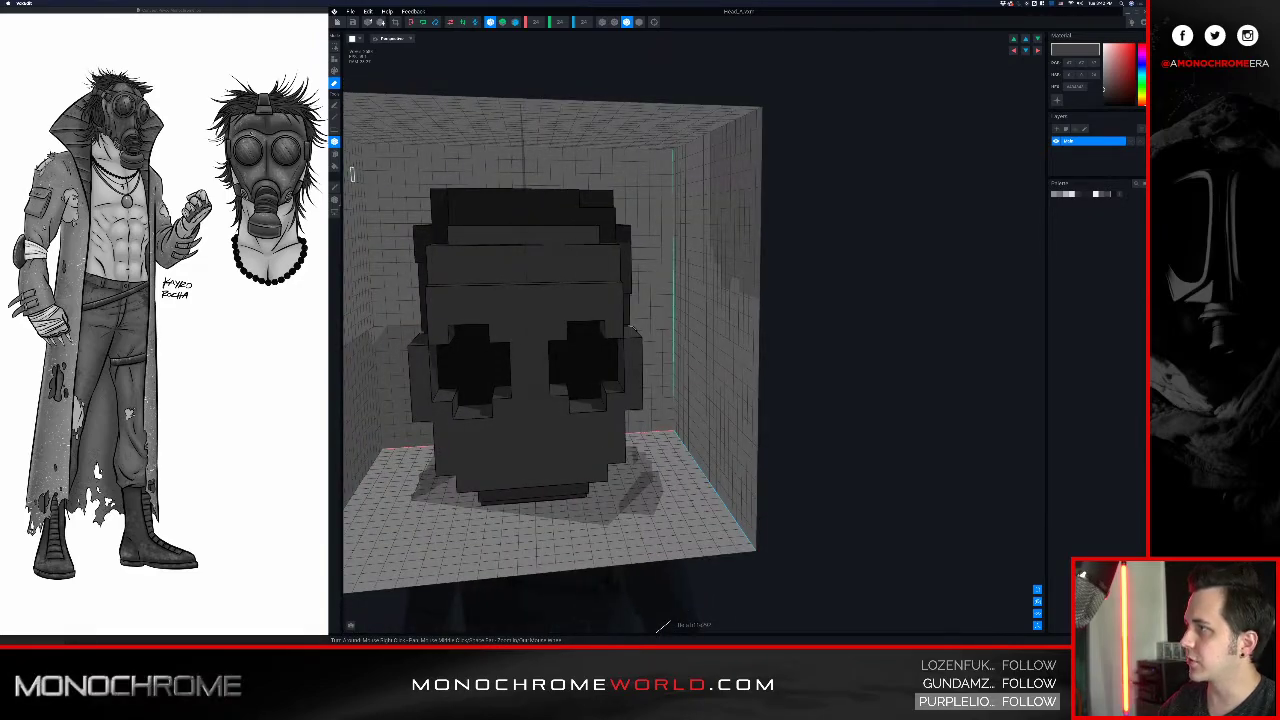
right_click_drag(470, 211, 464, 217)
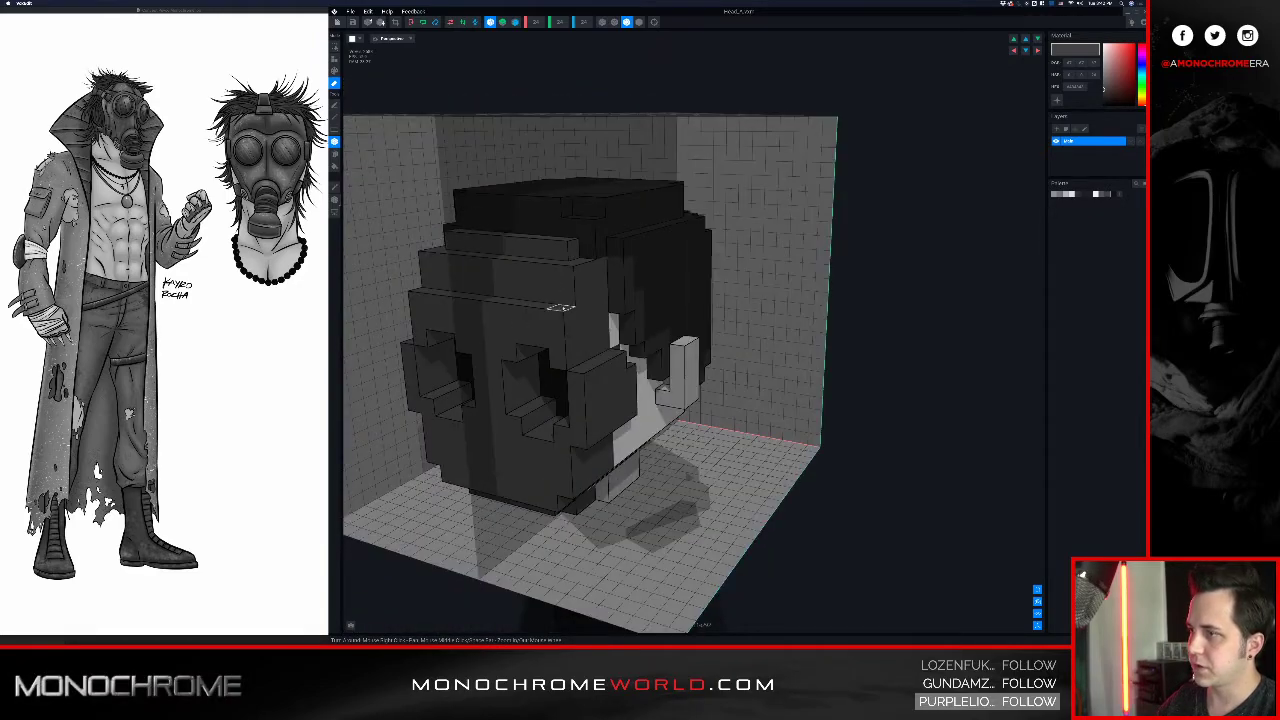
- Erase the front layer below the lens frames and cut a notch in the brow between the two lenses
right_click_drag(490, 280, 499, 358)
left_click_drag(500, 393, 553, 393)
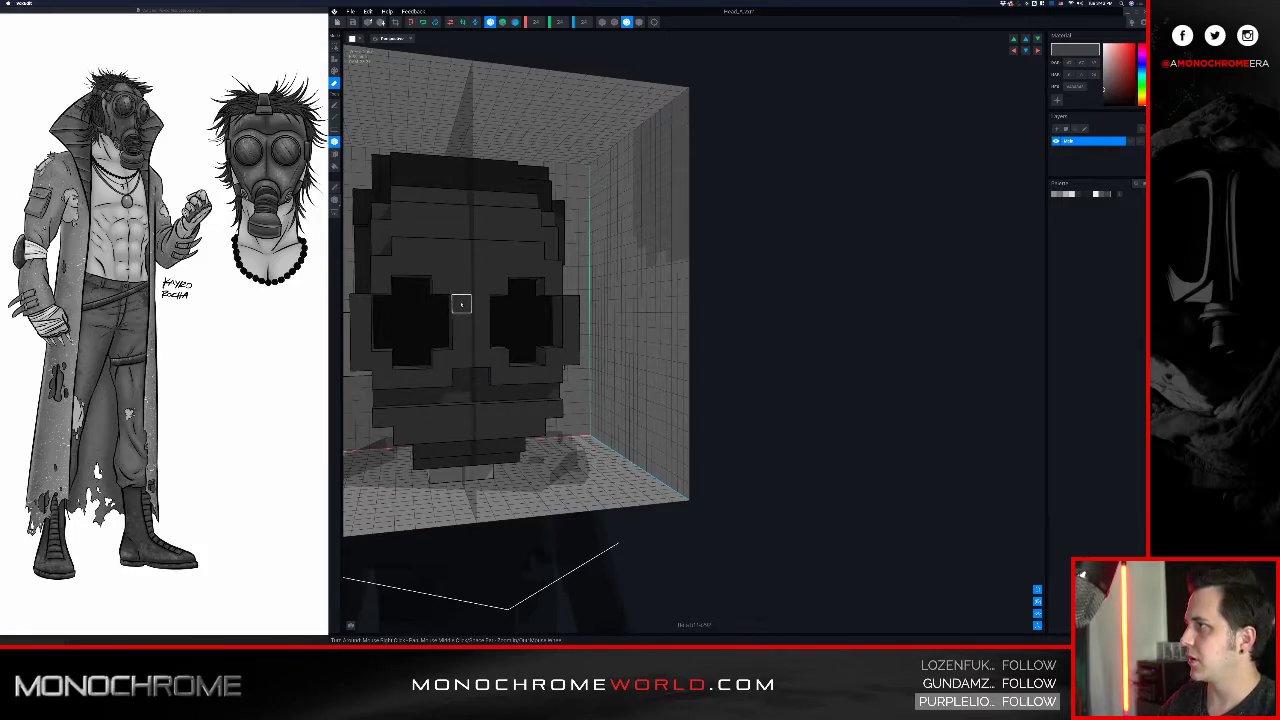
left_click_drag(489, 249, 502, 250)
left_click(473, 263)
right_click_drag(497, 234, 436, 251)
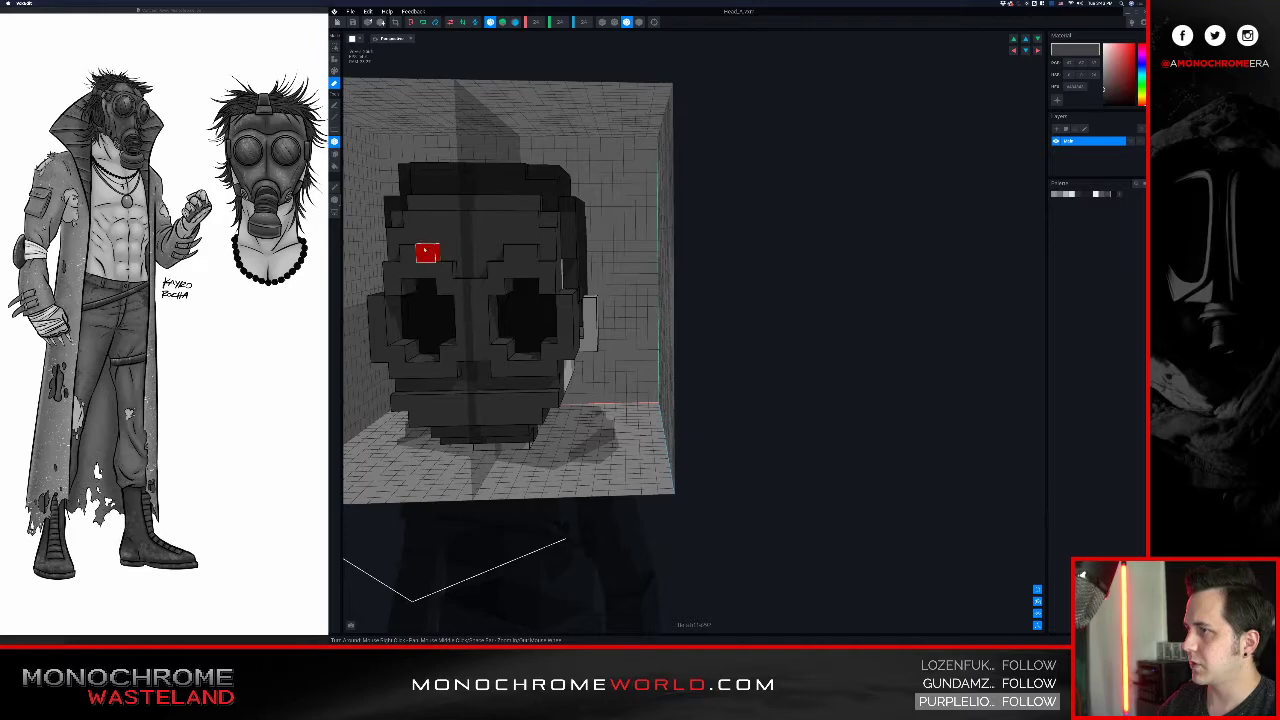
right_click_drag(429, 235, 567, 227)
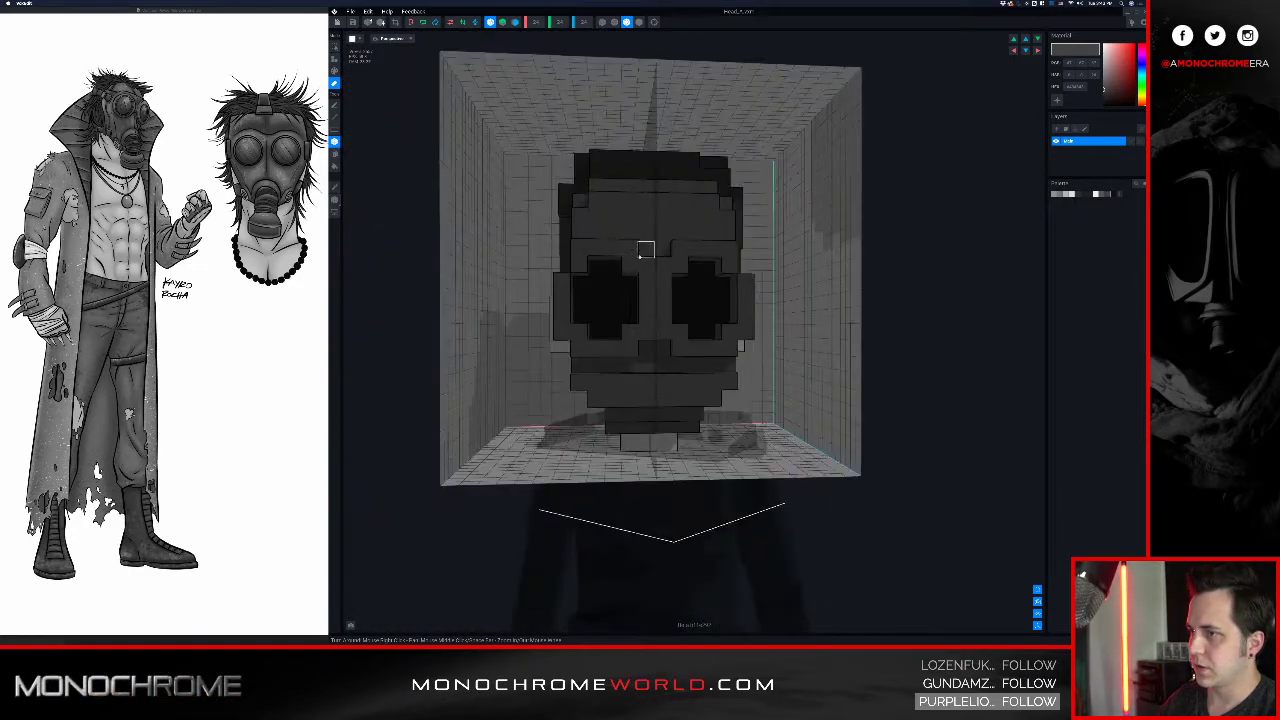
right_click_drag(674, 285, 652, 316)
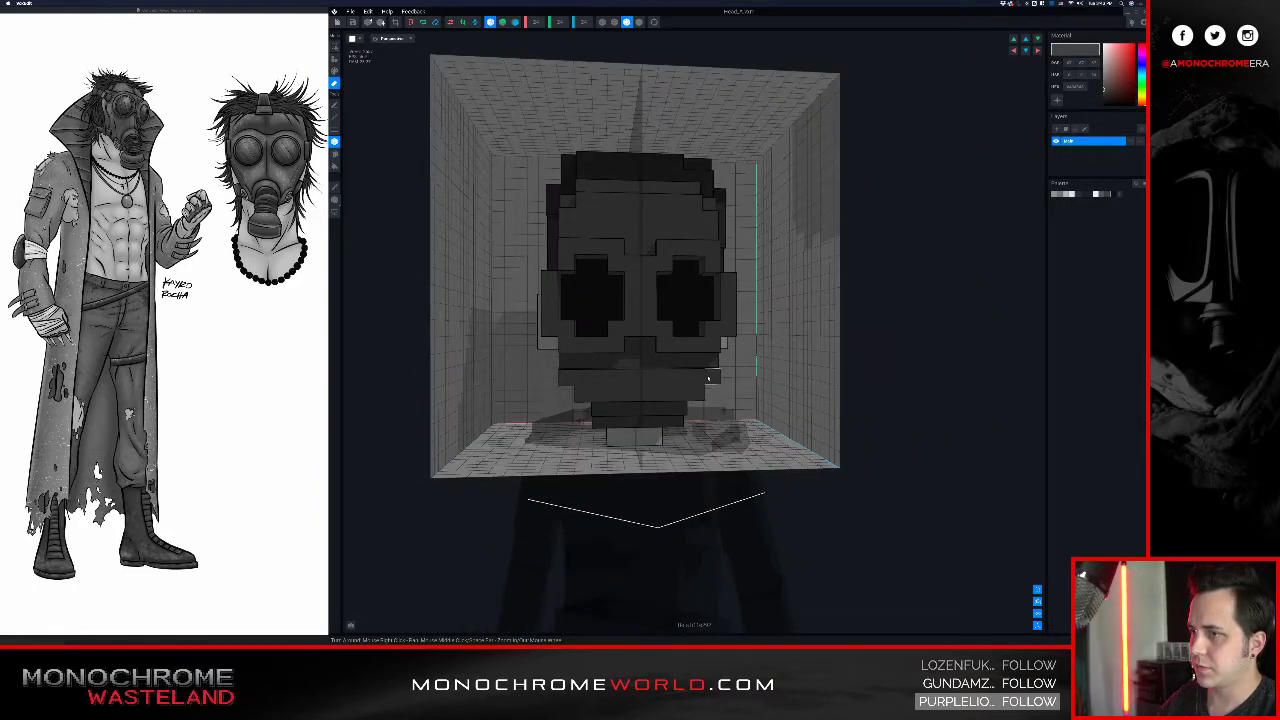
- Erase outer voxels along both sides of the lower jaw so the mask tapers in steps towards the chin
mouse_move(737, 362)
right_mouse_down()
mouse_move(722, 362)
mouse_move(738, 372)
right_mouse_up()
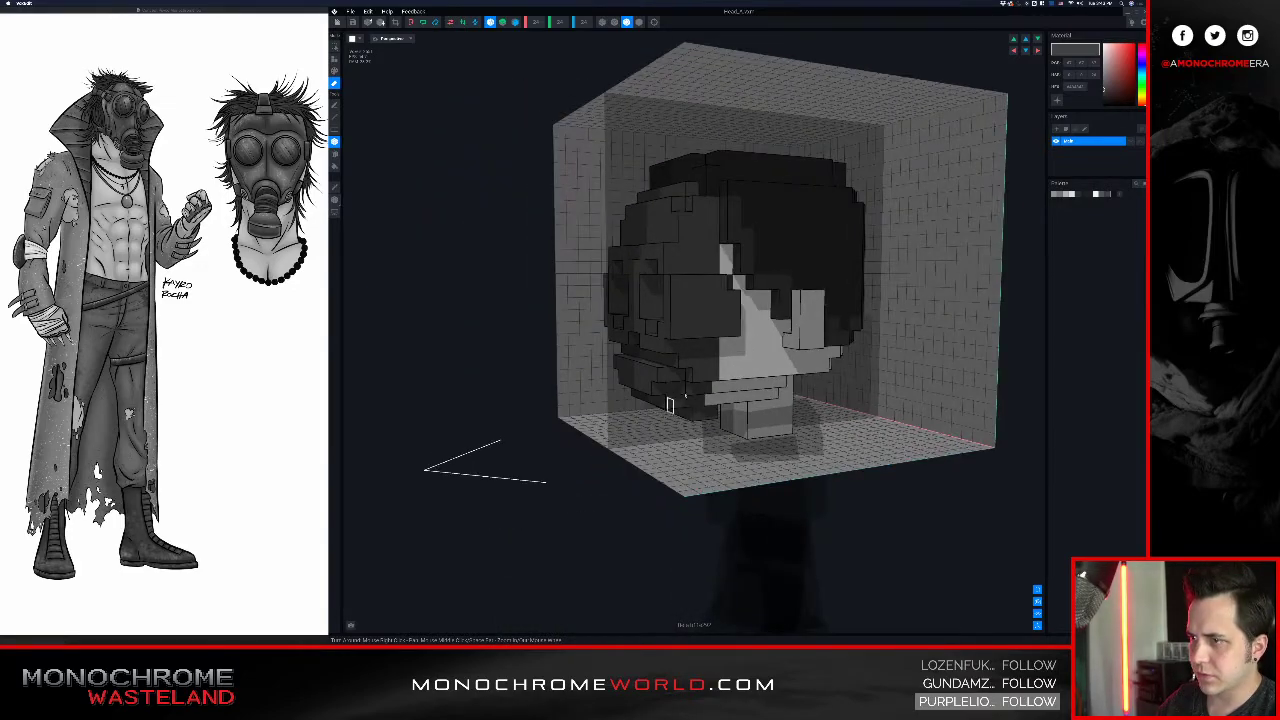
right_click_drag(622, 371, 652, 379)
left_click_drag(632, 373, 636, 384)
right_click_drag(736, 376, 671, 367)
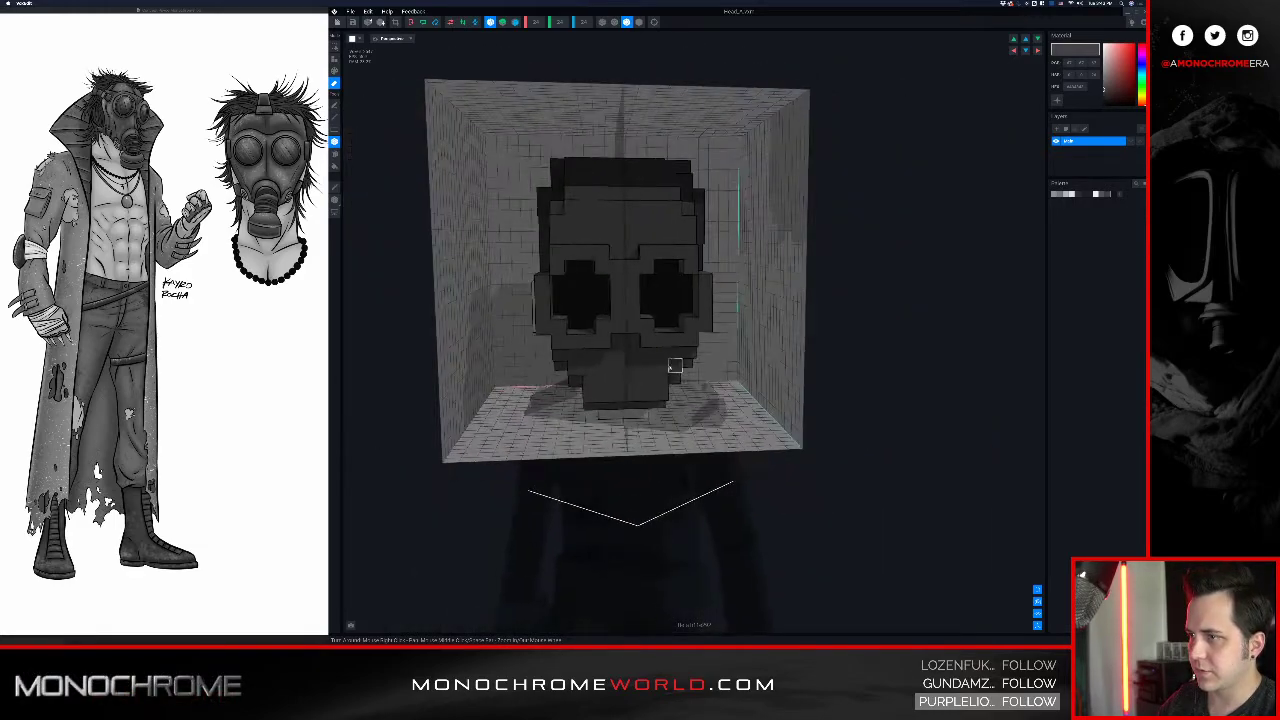
scroll(660, 366, "up", 2)
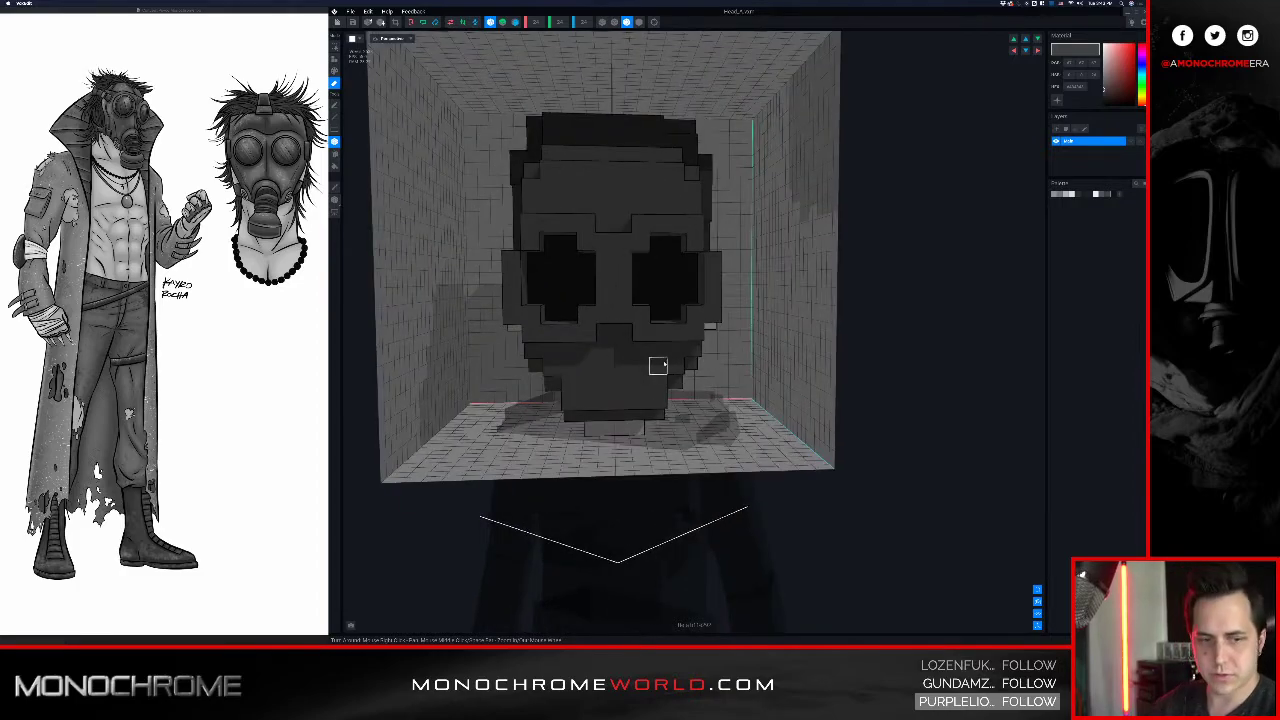
right_click_drag(634, 371, 628, 369)
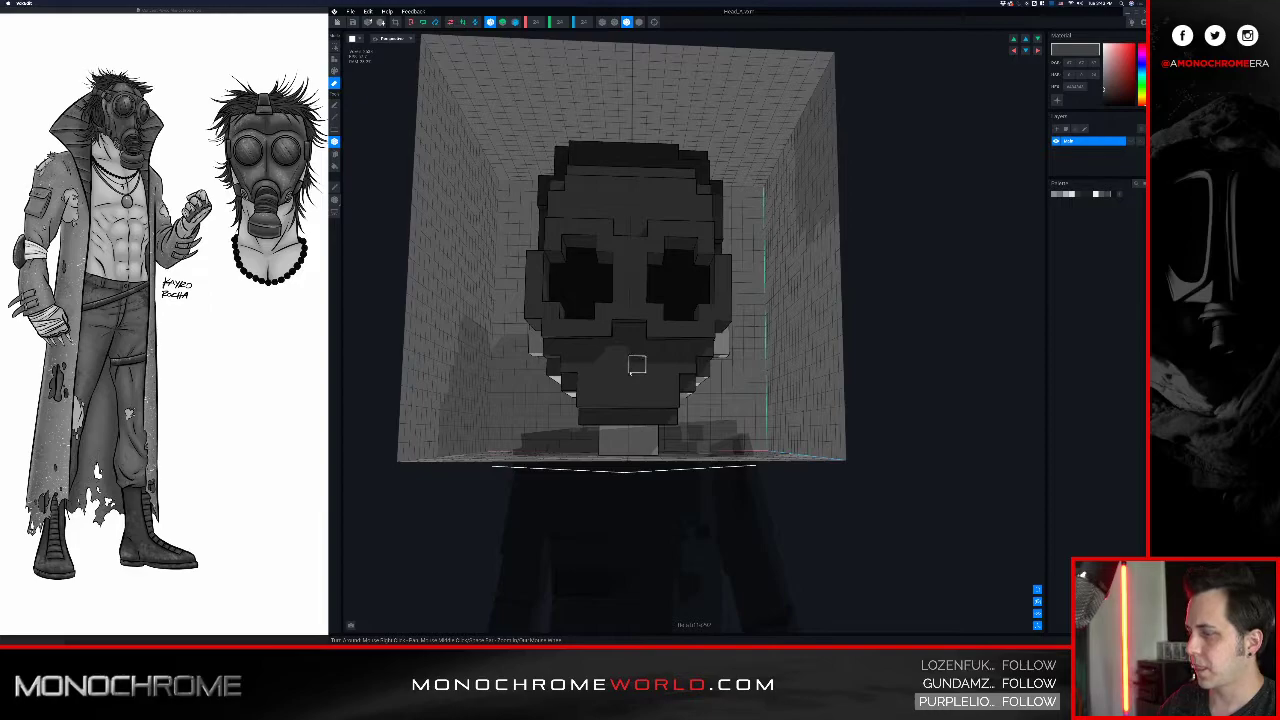
- Fill the notch under the nose bridge and build a raised dark grey strip from there down to the chin
key("a")
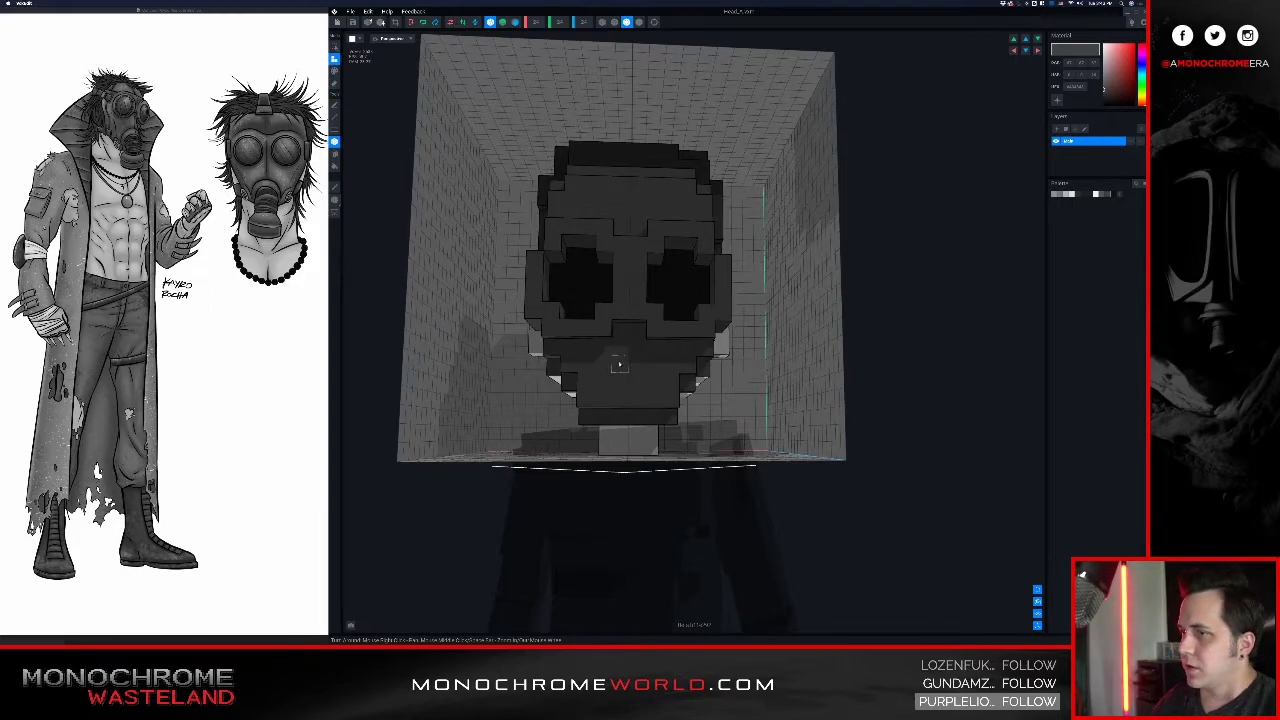
right_click_drag(619, 365, 620, 366)
left_click(637, 330)
key("e")
left_click(635, 337)
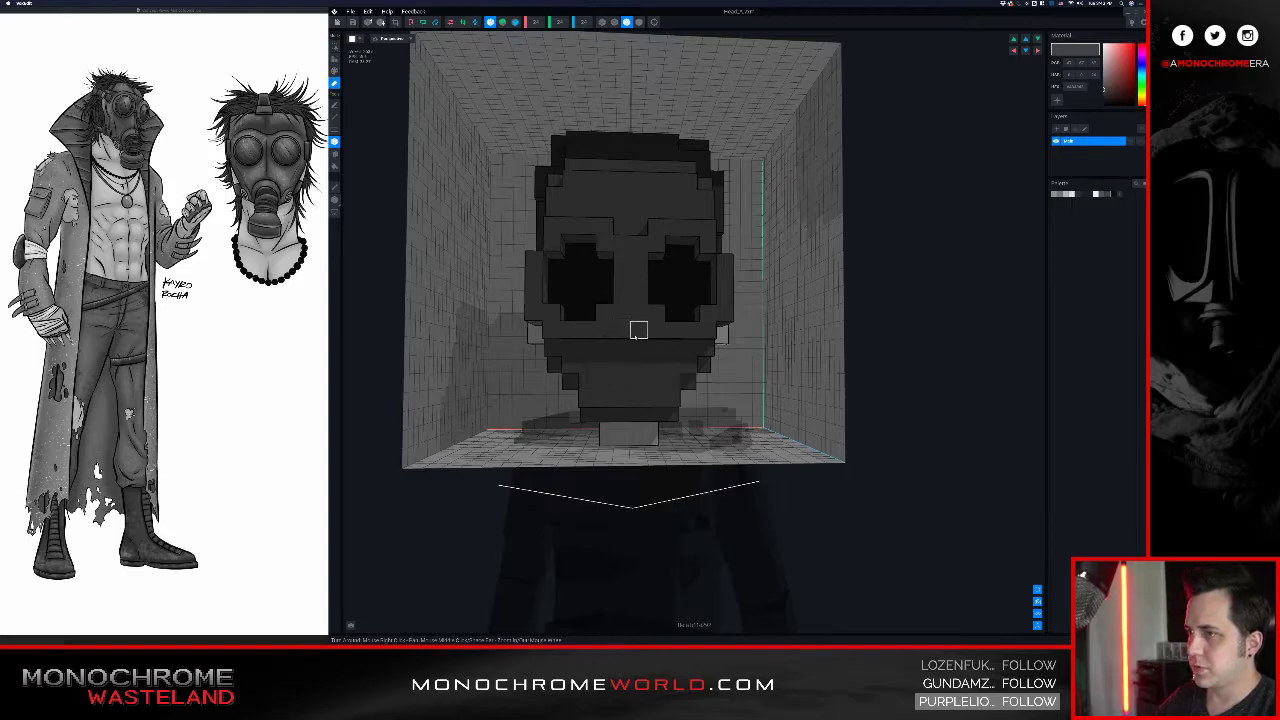
key("a")
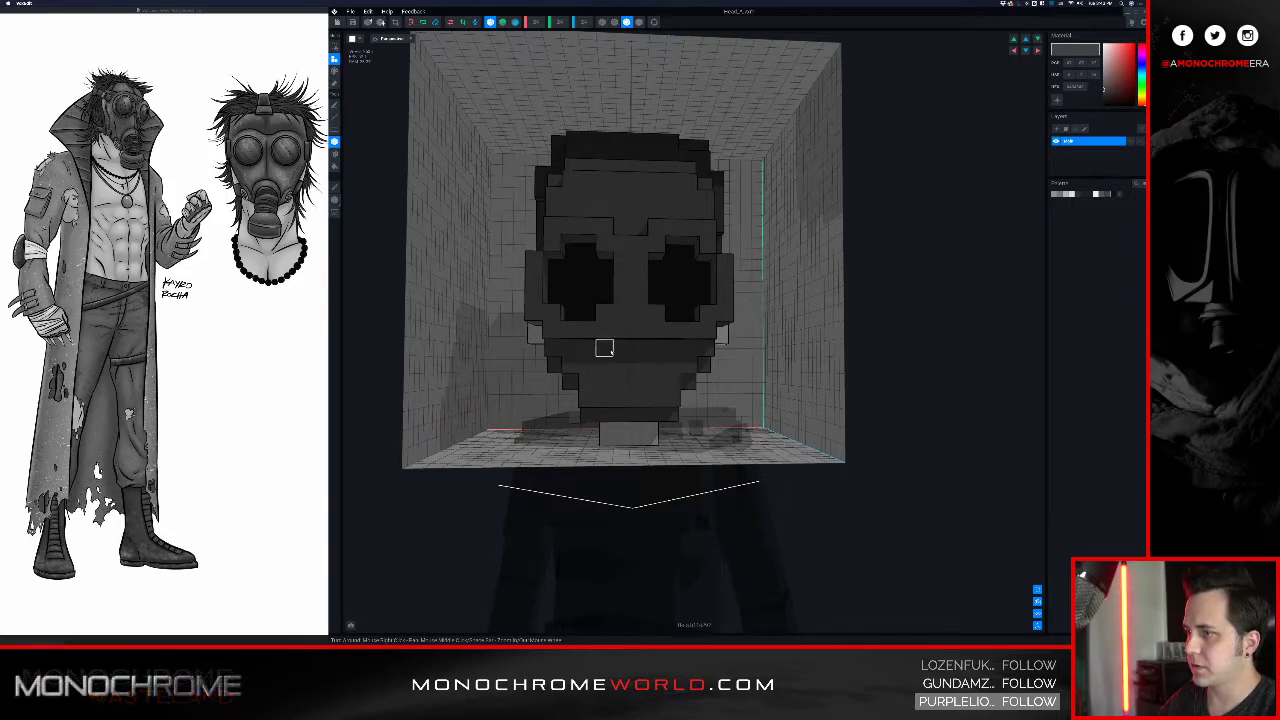
left_click_drag(614, 383, 615, 383)
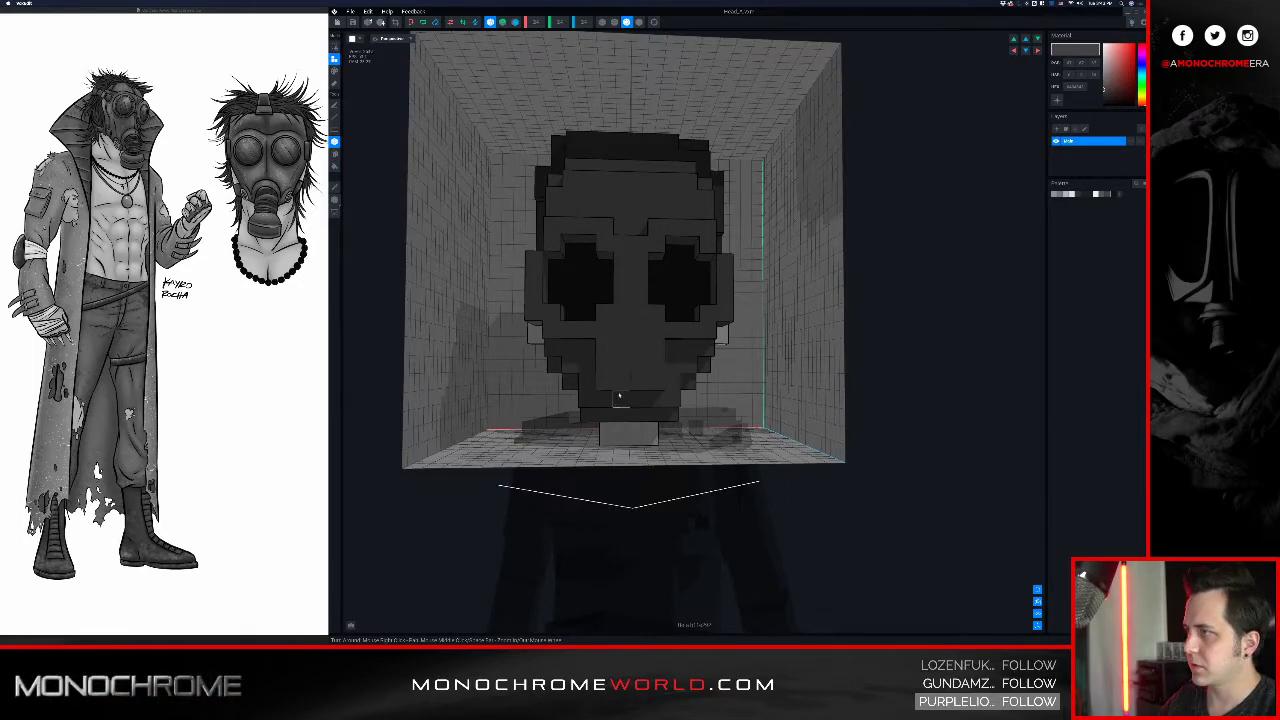
mouse_move(655, 363)
right_mouse_down()
mouse_move(668, 363)
mouse_move(631, 347)
mouse_move(652, 342)
right_mouse_up()
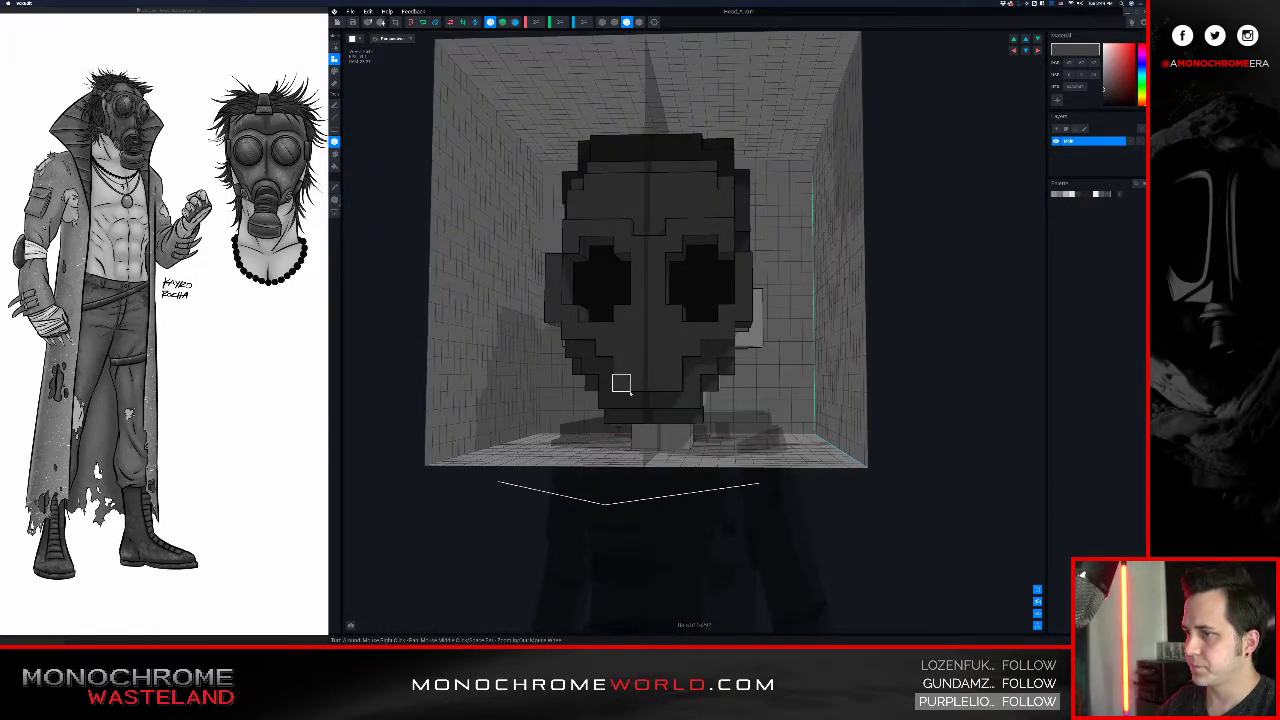
mouse_move(640, 397)
right_mouse_down()
mouse_move(623, 380)
mouse_move(679, 361)
mouse_move(634, 366)
mouse_move(644, 361)
right_mouse_up()
- Erase the excess voxels at the lower side of the raised chin strip
key("e")
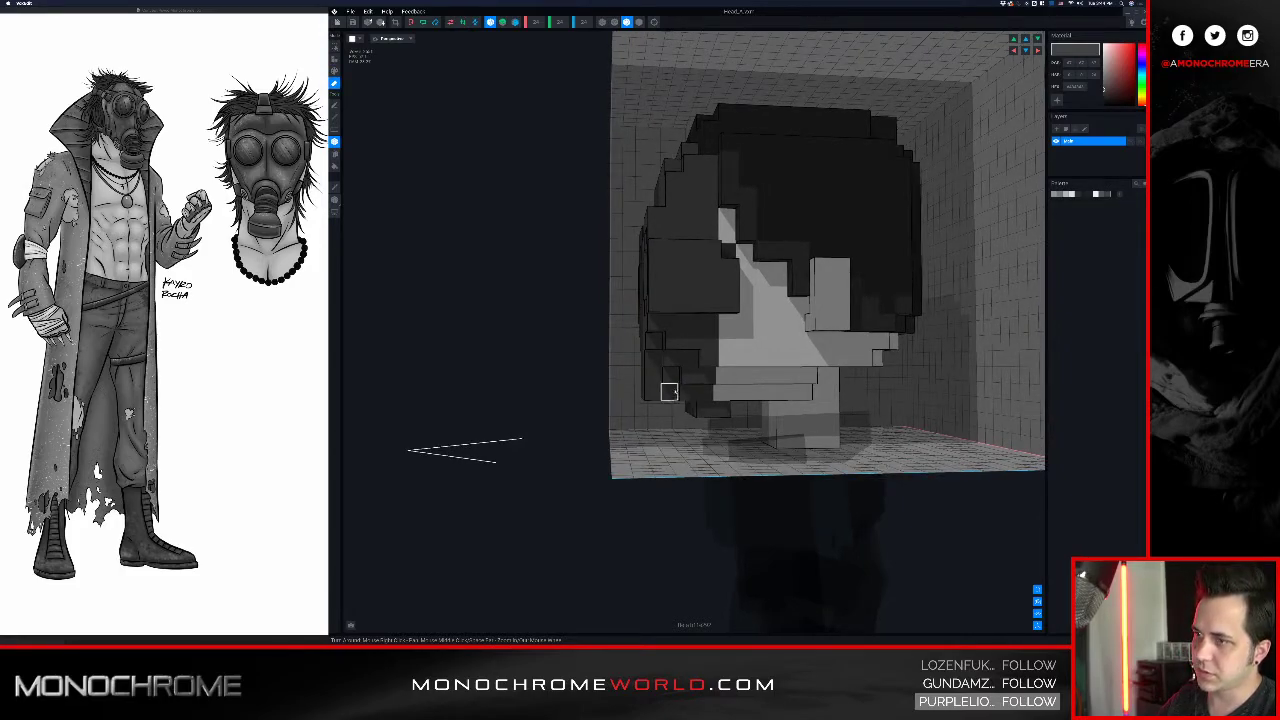
left_click(686, 396)
mouse_move(664, 396)
right_mouse_down()
mouse_move(694, 404)
mouse_move(650, 404)
mouse_move(704, 398)
mouse_move(707, 414)
mouse_move(745, 382)
mouse_move(818, 388)
right_mouse_up()
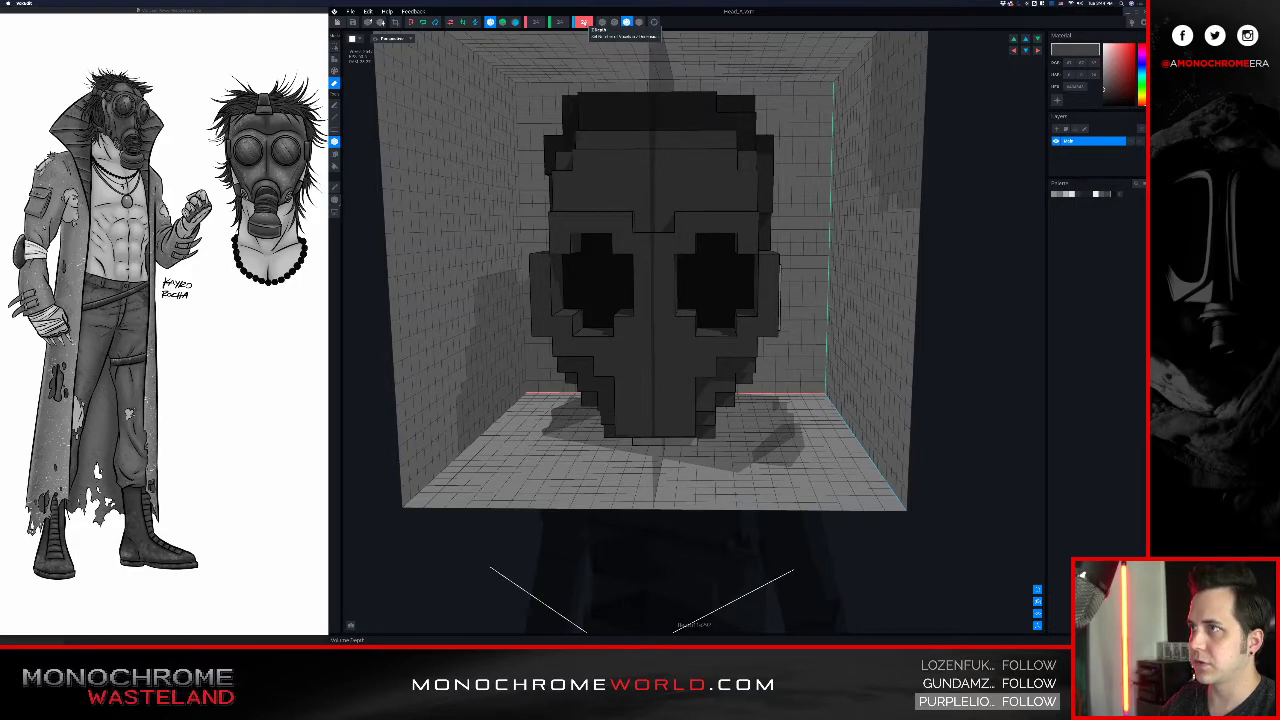
scroll(584, 22, "down", 1)
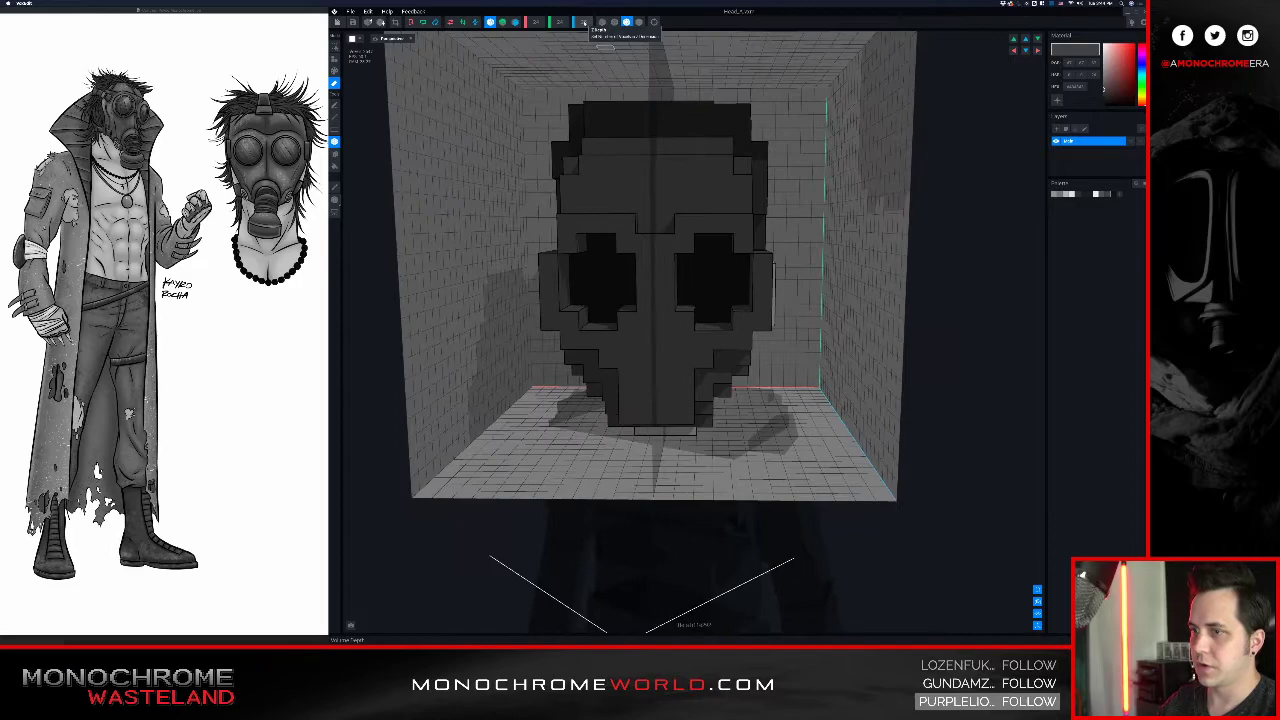
right_click_drag(565, 188, 600, 217)
mouse_move(648, 262)
right_mouse_down()
mouse_move(655, 272)
mouse_move(630, 270)
right_mouse_up()
mouse_move(733, 272)
right_mouse_down()
mouse_move(700, 266)
mouse_move(757, 274)
right_mouse_up()
right_click_drag(762, 358, 746, 351)
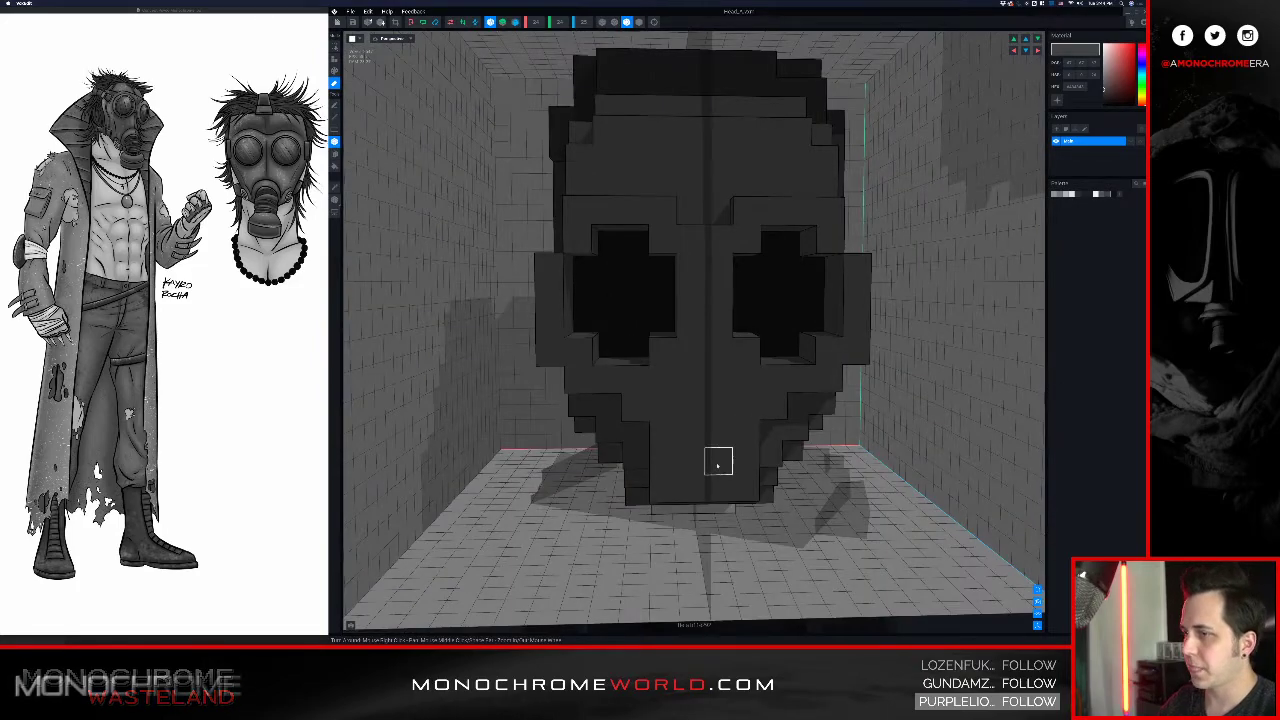
- Attach dark grey voxels at the centre below the lenses to start the respirator's protruding mouthpiece
key("a")
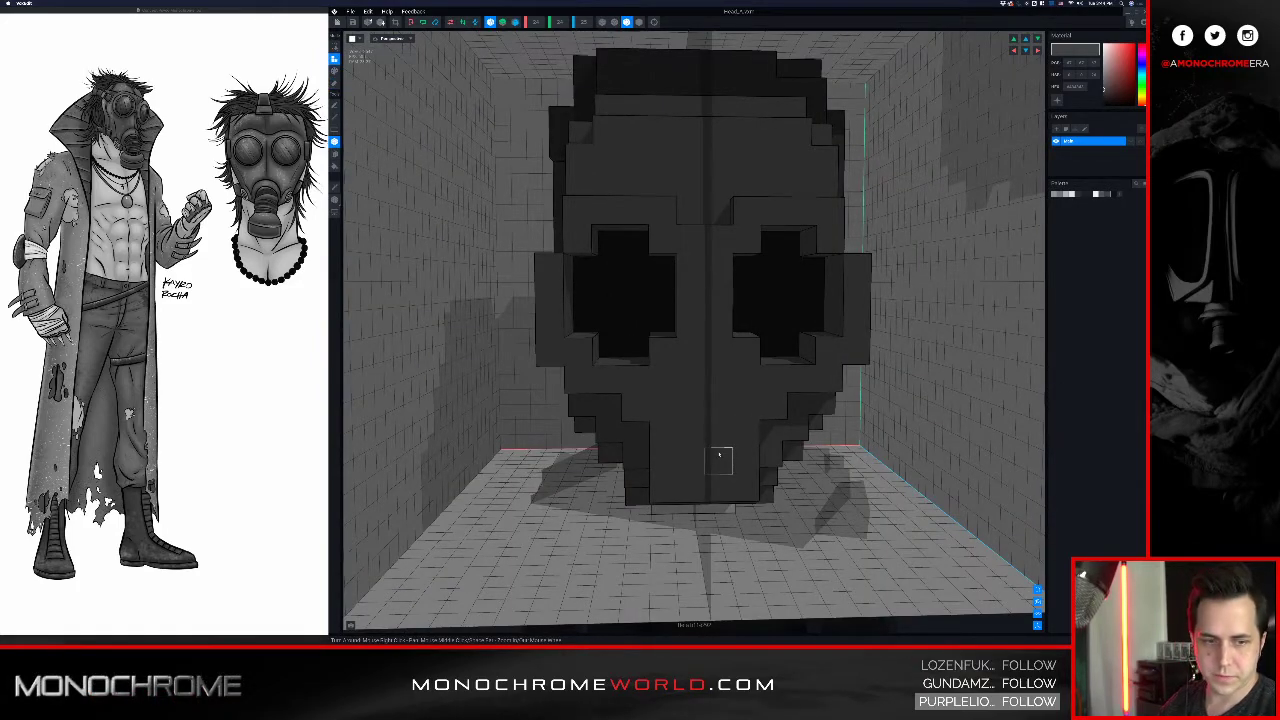
left_click(692, 411)
left_click(674, 431)
left_click(687, 459)
right_click_drag(711, 472, 711, 468)
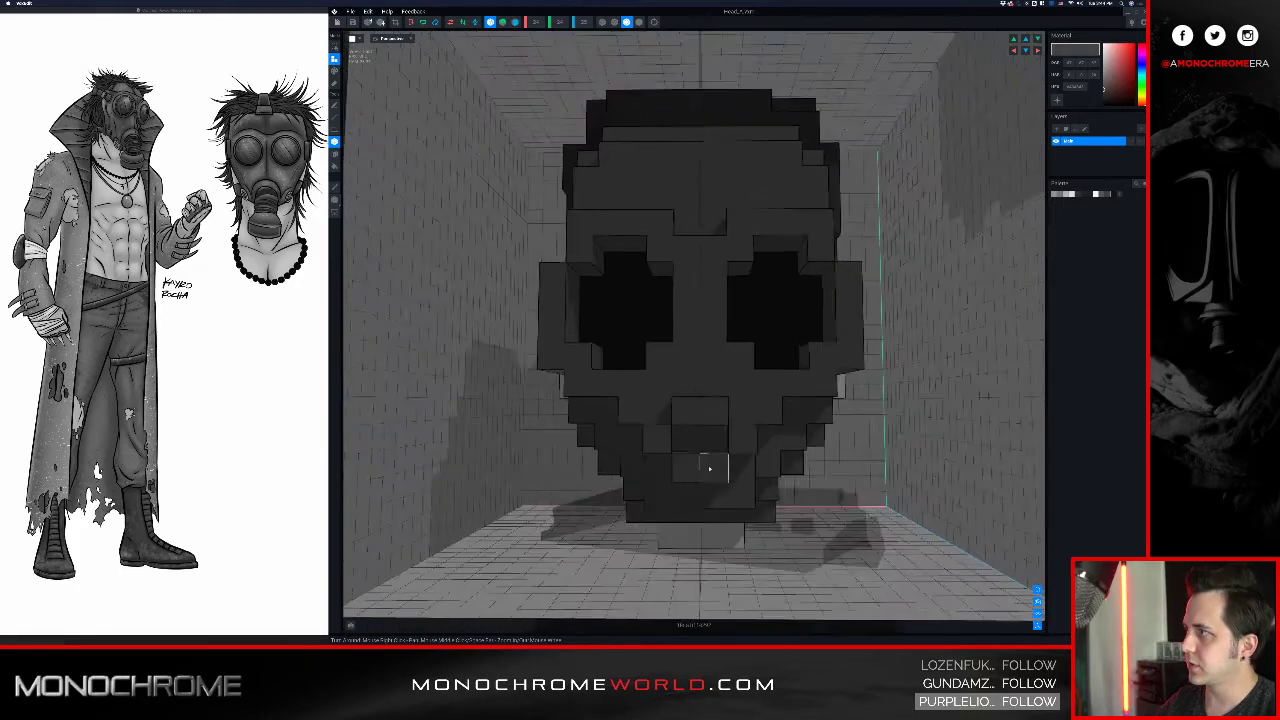
left_click(687, 492)
left_click(662, 470)
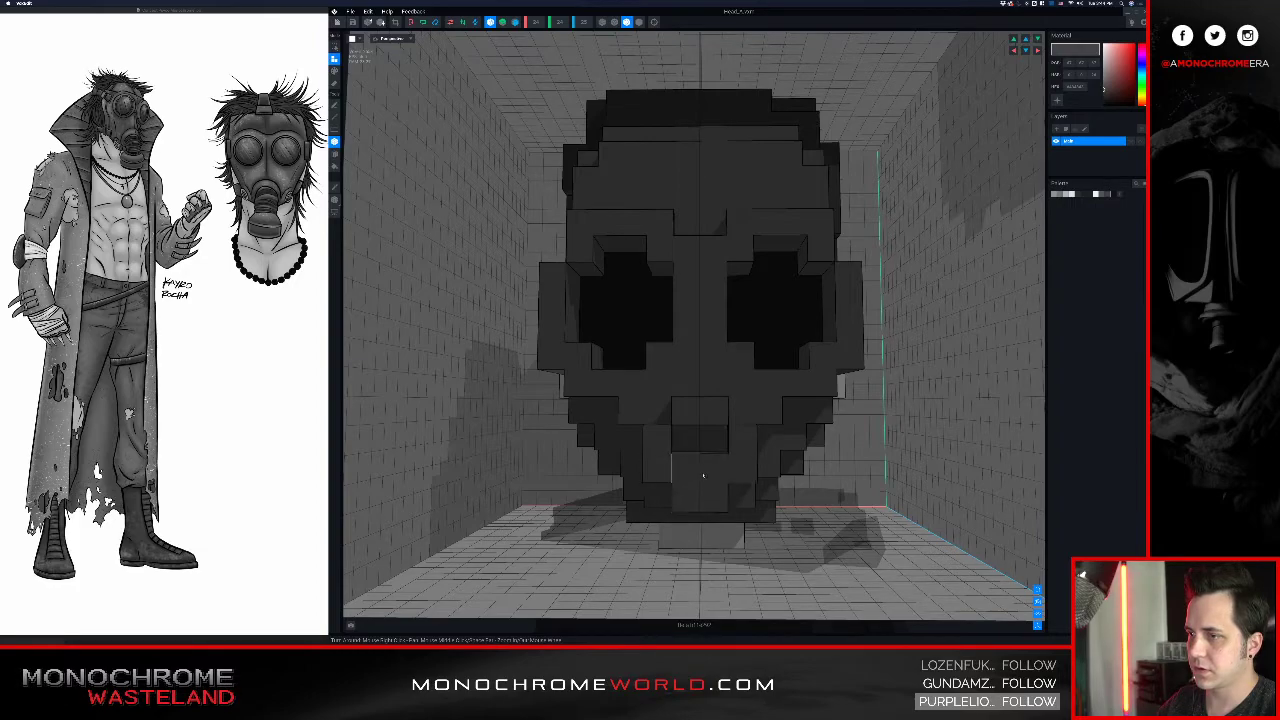
left_click(689, 445)
mouse_move(687, 460)
right_mouse_down()
mouse_move(755, 459)
mouse_move(678, 458)
mouse_move(686, 438)
right_mouse_up()
left_click(664, 460)
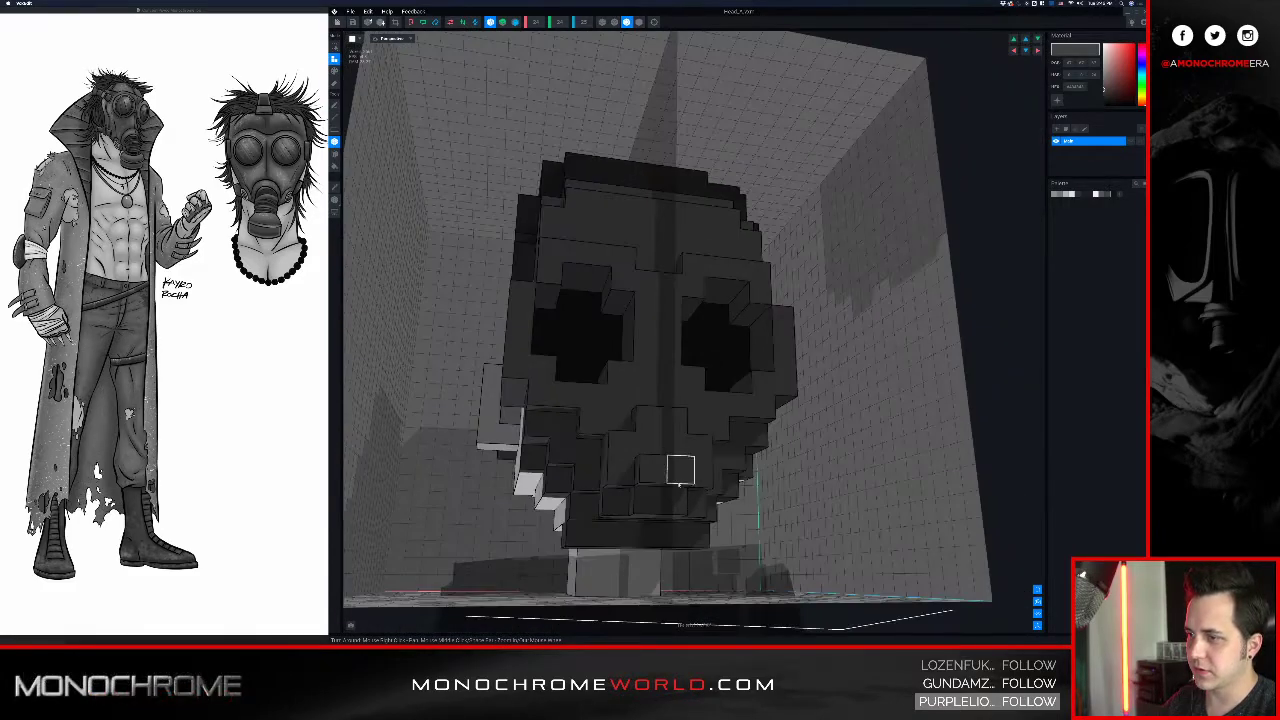
- Extend the mouthpiece forward and downward with more dark grey voxels at its lower end
left_click(668, 492)
right_click_drag(652, 497, 693, 475)
left_click(661, 515)
left_click(615, 495)
right_click_drag(639, 497, 695, 477)
left_click(680, 472)
mouse_move(700, 421)
right_mouse_down()
mouse_move(720, 429)
mouse_move(696, 419)
right_mouse_up()
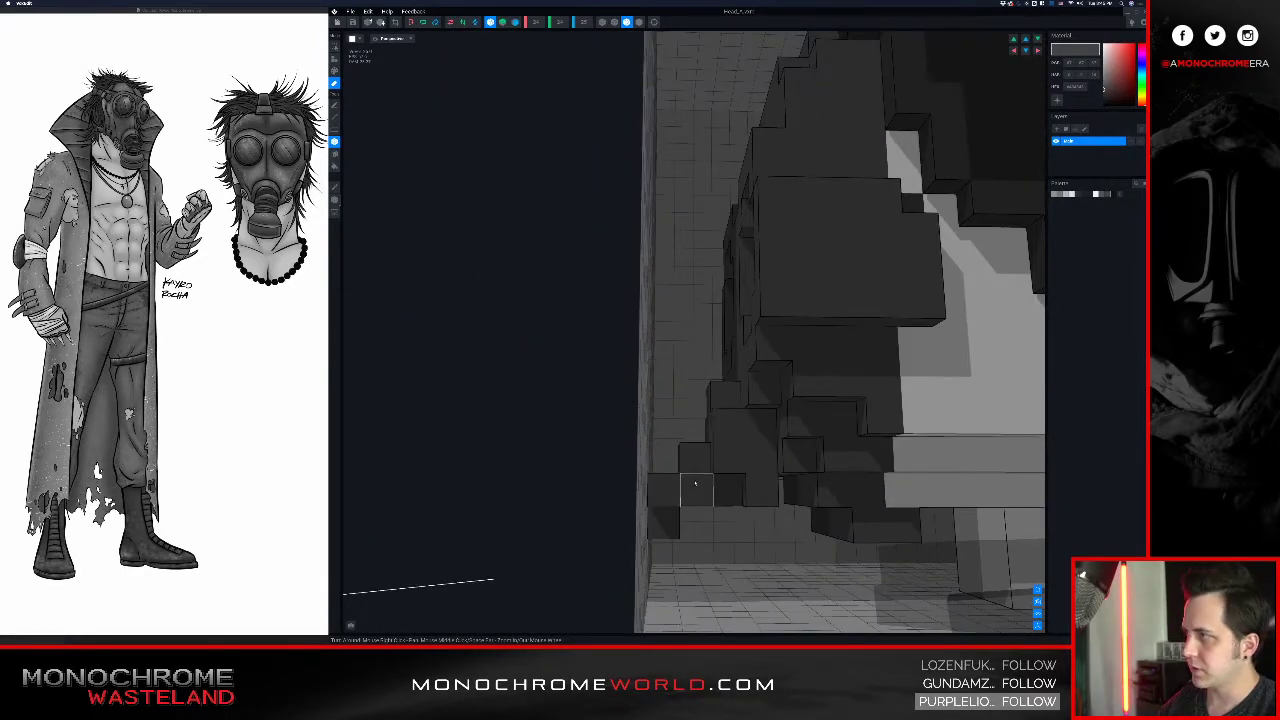
- Erase the surplus voxels at the front tip of the respirator's mouthpiece
right_click_drag(697, 481, 699, 480)
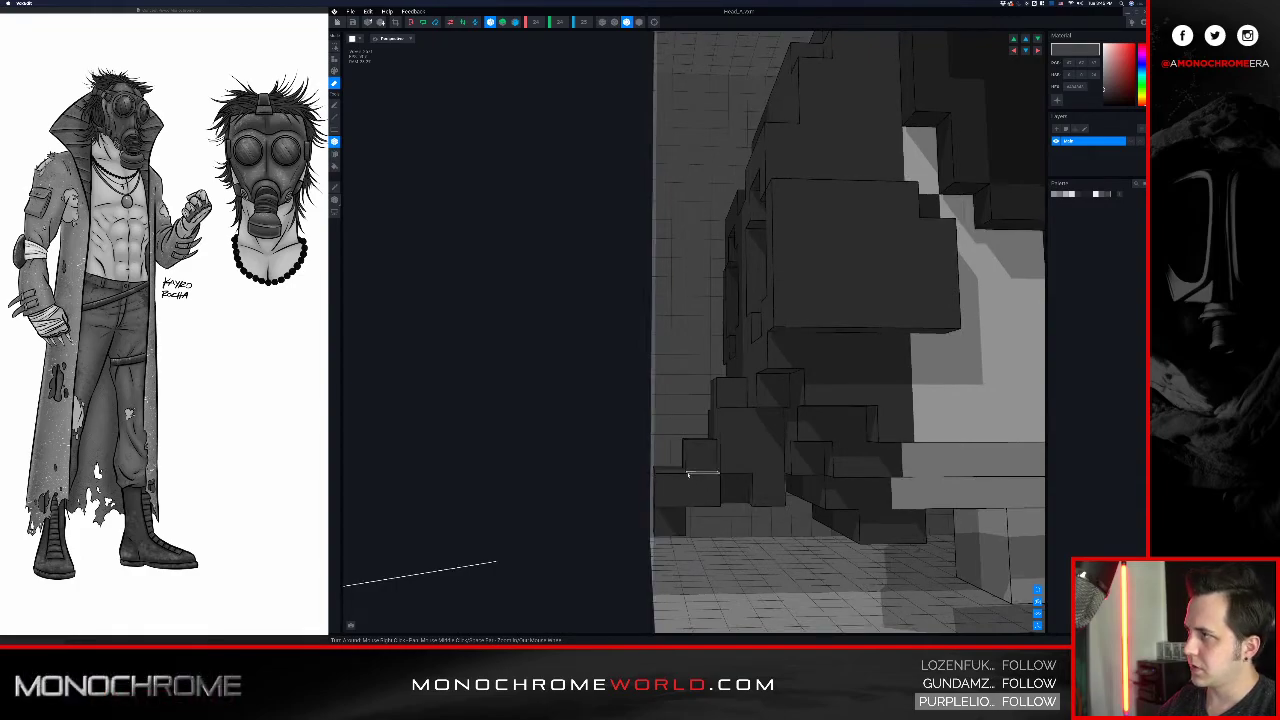
left_click(678, 514)
mouse_move(674, 494)
right_mouse_down()
mouse_move(700, 480)
mouse_move(674, 494)
mouse_move(669, 457)
mouse_move(693, 475)
mouse_move(703, 454)
right_mouse_up()
left_click(623, 451)
- Lengthen the respirator hose downward in dark grey and add the first voxels of the canister at its base
key("a")
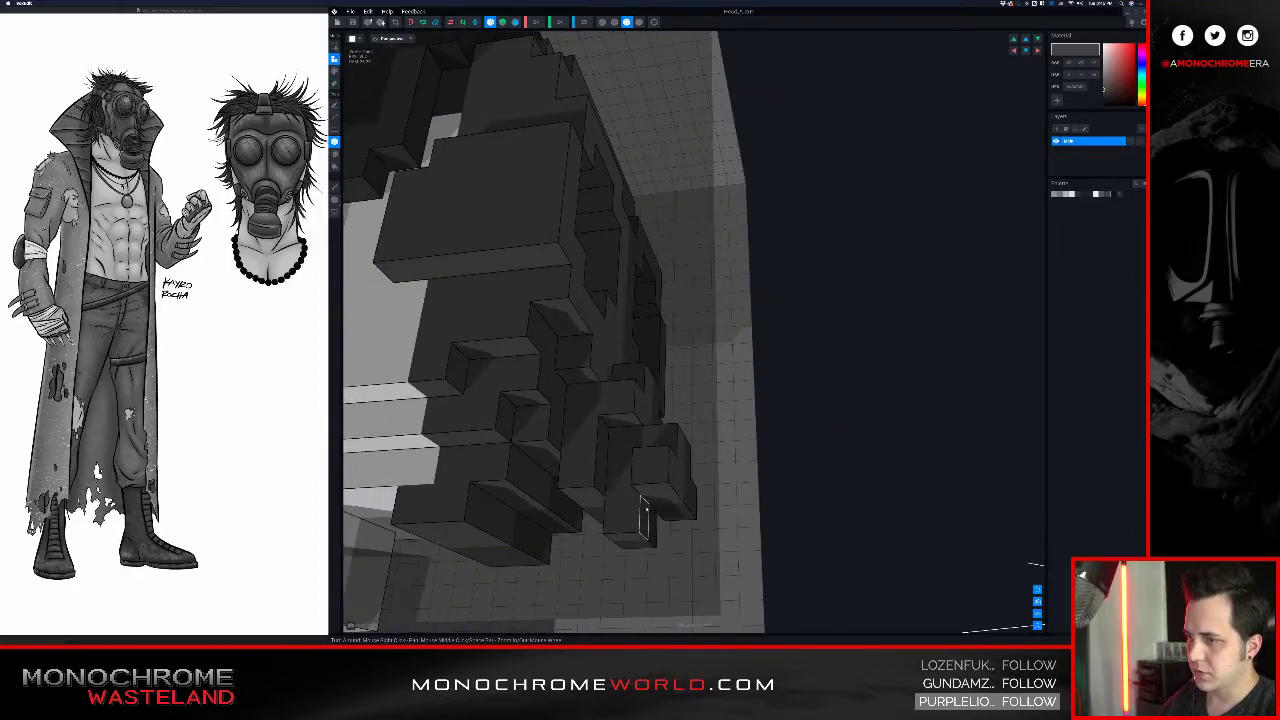
mouse_move(658, 514)
right_mouse_down()
mouse_move(668, 544)
mouse_move(636, 536)
mouse_move(640, 547)
mouse_move(655, 537)
right_mouse_up()
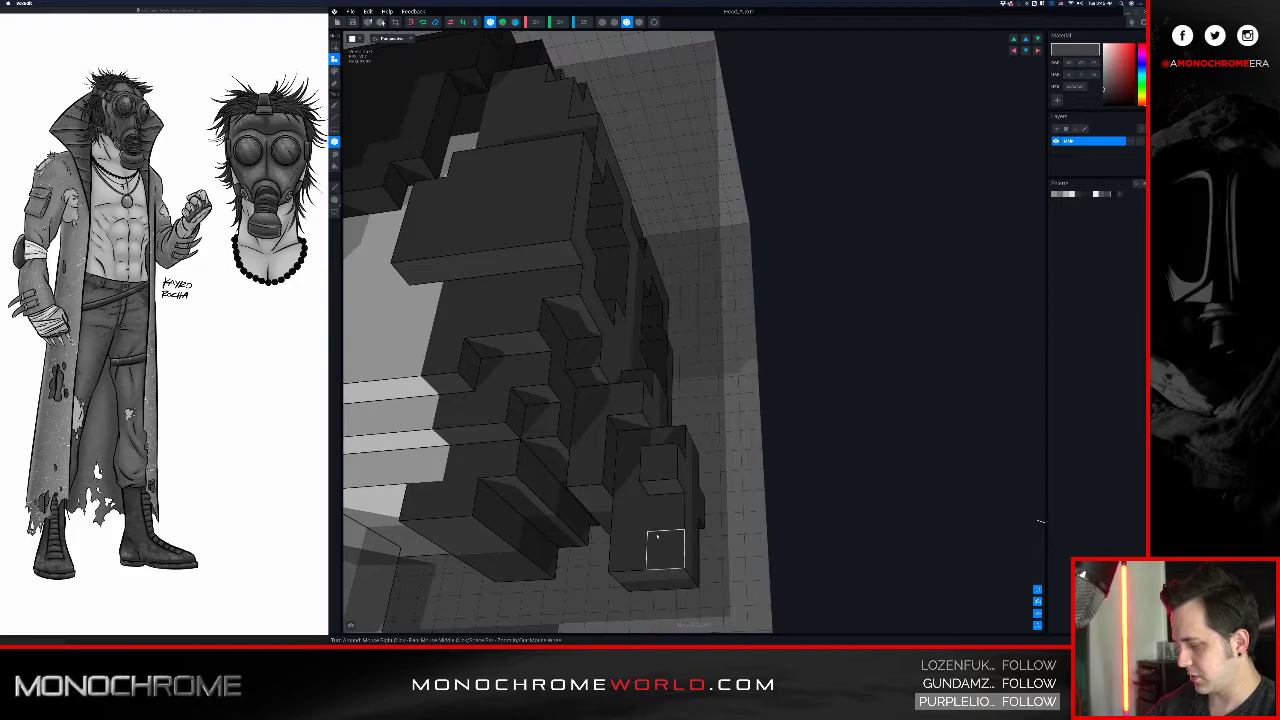
right_click_drag(660, 534, 631, 554)
left_click(610, 580)
left_click(630, 587)
left_click(590, 588)
left_click(621, 585)
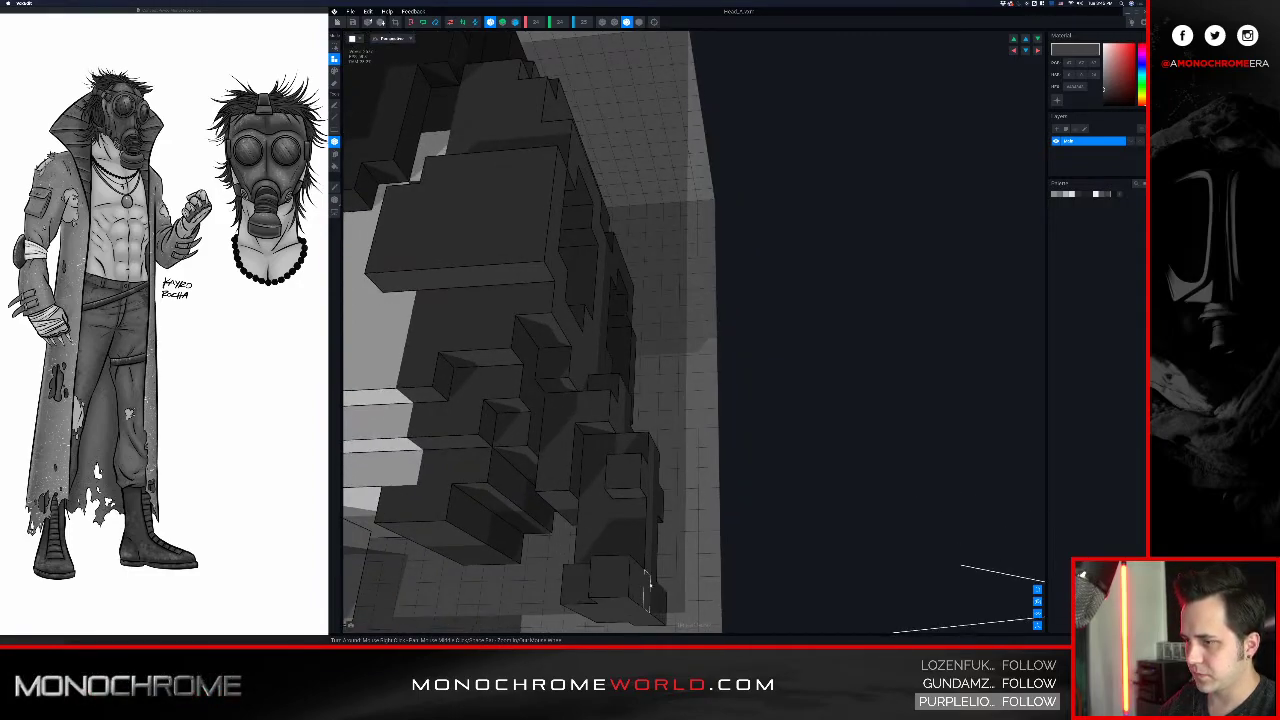
- Widen the base of the hose into a stepped filter canister by adding voxels around its front and sides
left_click(650, 585)
left_click(641, 585)
right_click_drag(587, 578, 641, 552)
left_click(546, 583)
left_click(583, 594)
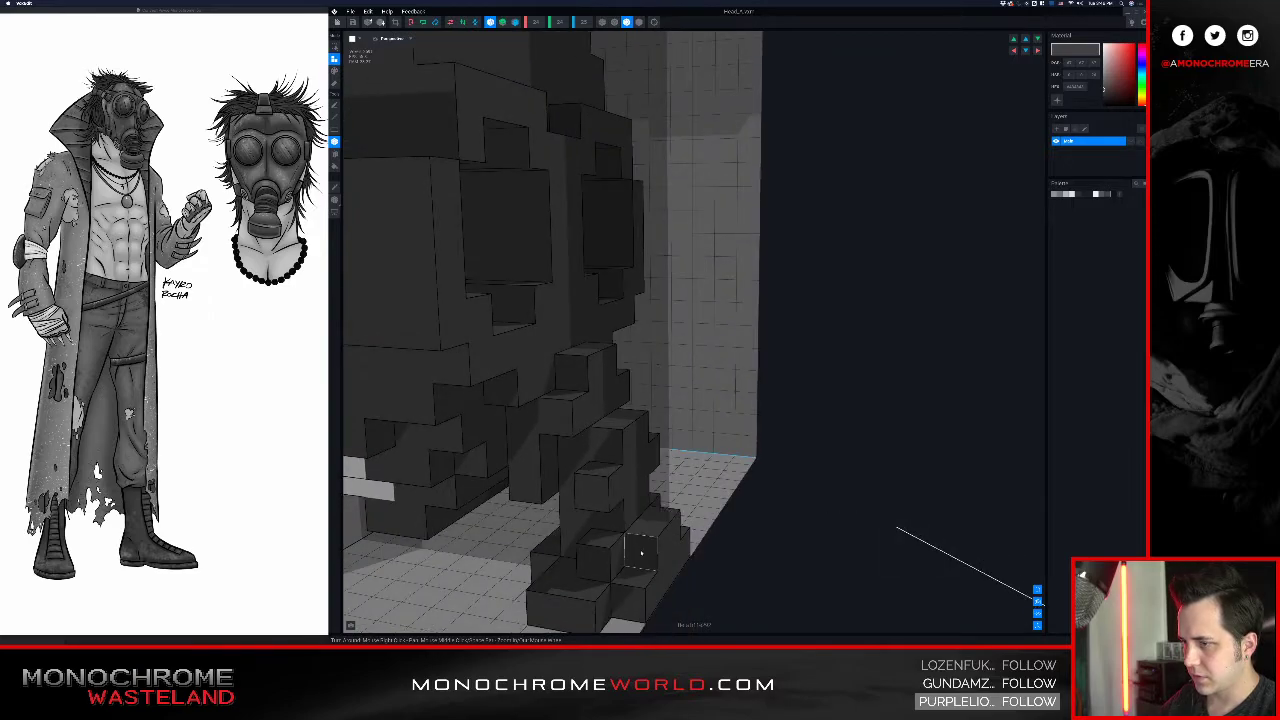
right_click_drag(543, 556, 581, 497)
left_click(531, 580)
- Examine the mask's hose and filter canister from the front and the side, up close and at full-head distance
scroll(579, 500, "down", 2)
right_click_drag(626, 428, 637, 463)
scroll(637, 465, "down", 3)
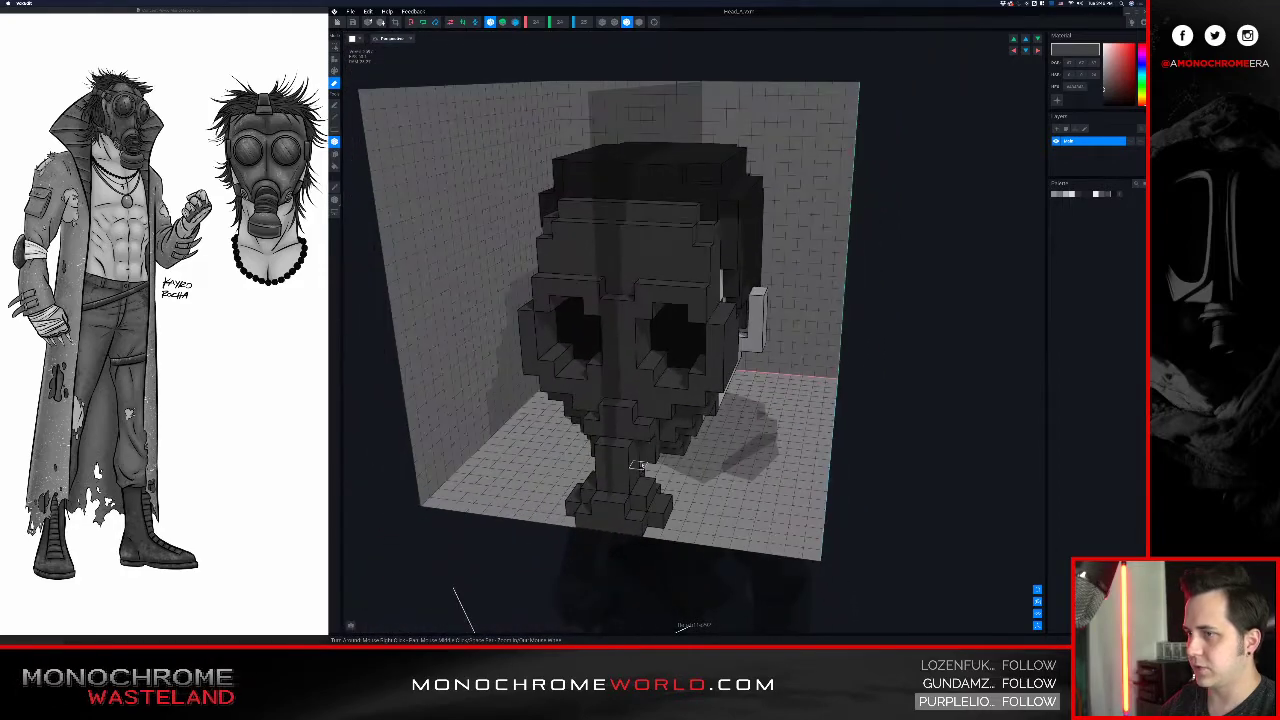
right_click_drag(683, 335, 604, 418)
scroll(674, 403, "up", 3)
middle_click_drag(604, 418, 629, 393)
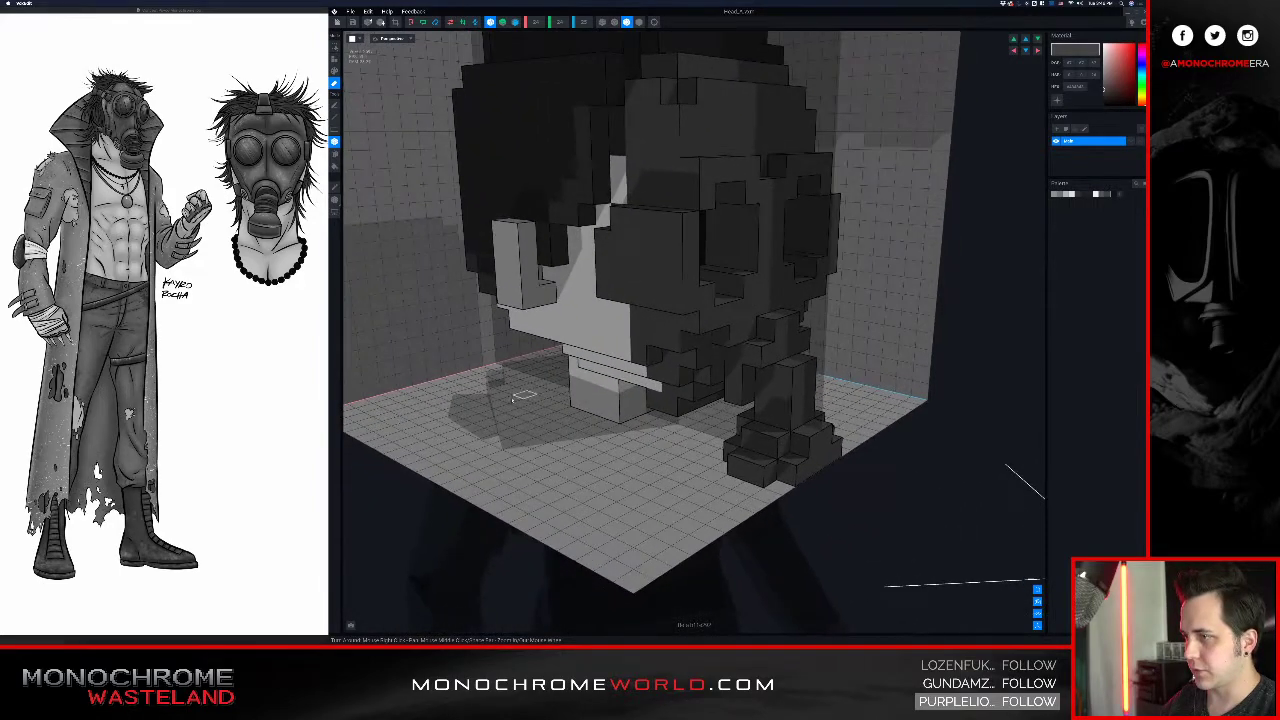
scroll(542, 432, "down", 8)
scroll(629, 471, "up", 6)
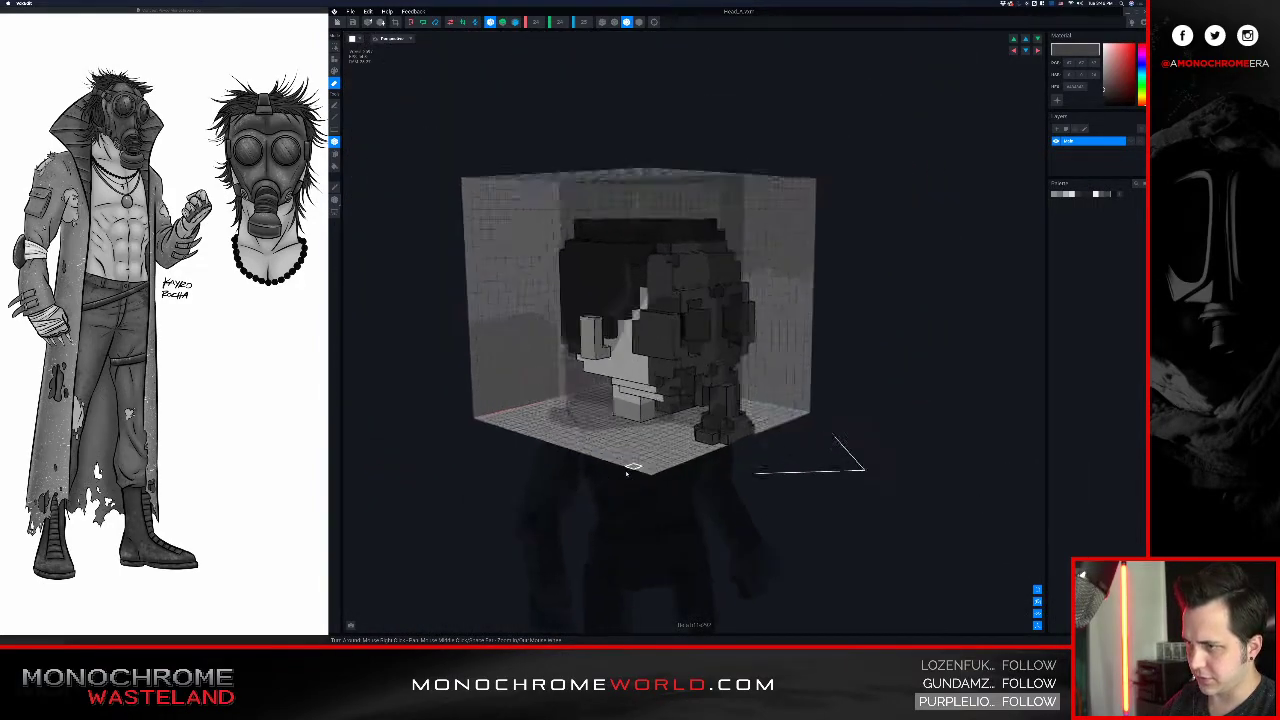
- Erase surplus voxels from the side of the filter canister at the base of the hose
scroll(637, 438, "up", 2)
right_click_drag(648, 434, 693, 420)
scroll(700, 421, "up", 3)
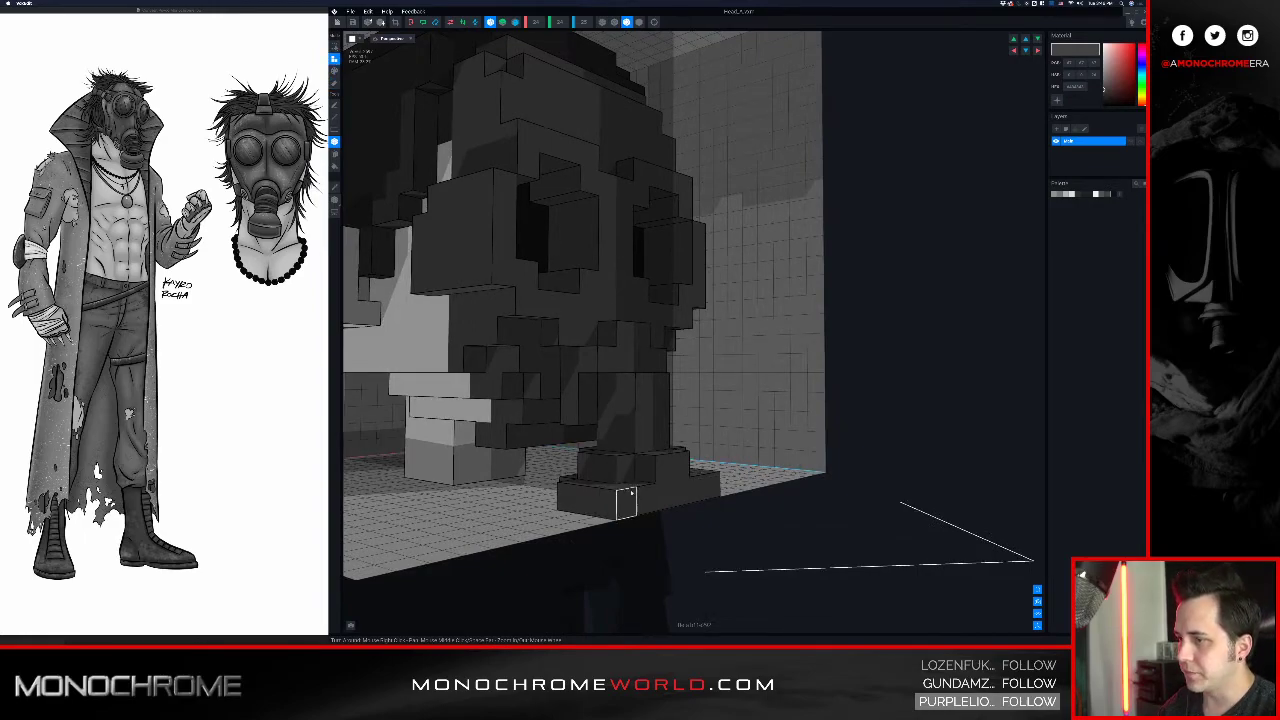
right_click_drag(645, 465, 647, 468)
key("e")
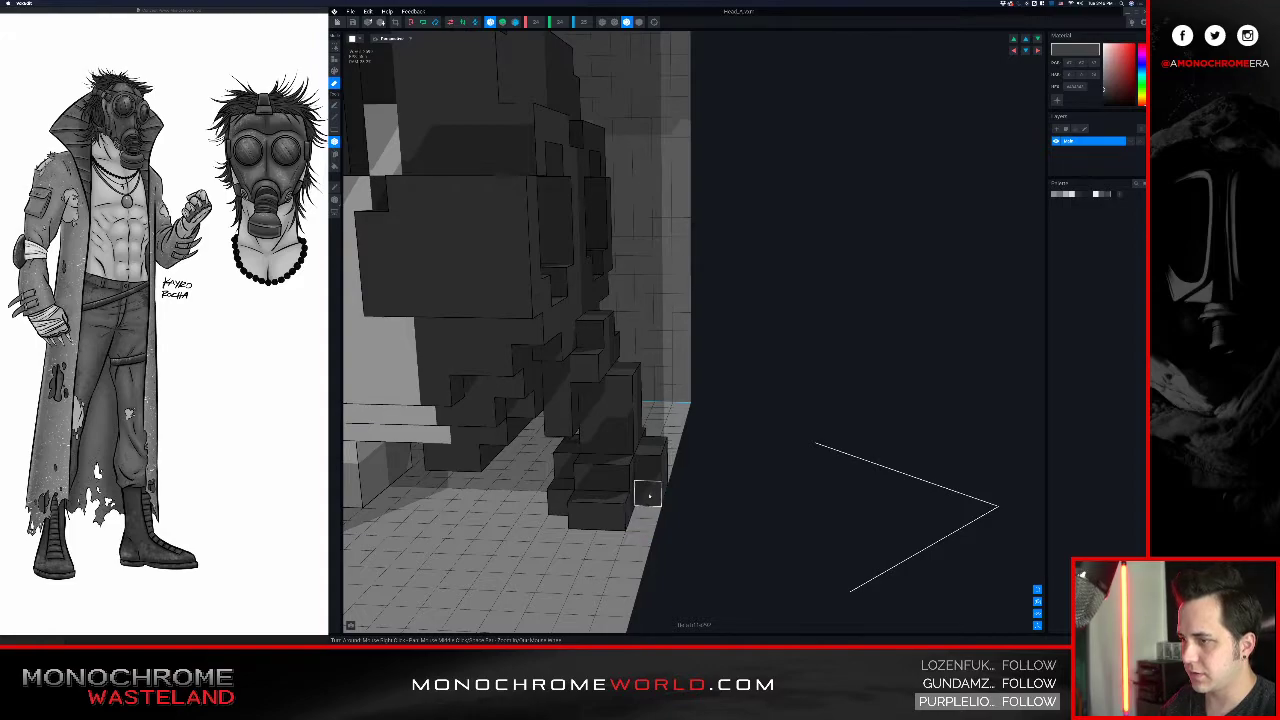
right_click_drag(629, 431, 594, 438)
key("e")
left_click(593, 482)
left_click(592, 509)
left_click(584, 507)
- Trim the corner voxels around the front and other side of the filter canister into a stepped outline
mouse_move(637, 455)
right_mouse_down()
mouse_move(612, 449)
mouse_move(631, 452)
mouse_move(621, 460)
right_mouse_up()
left_click(620, 470)
left_click(705, 470)
mouse_move(700, 466)
right_mouse_down()
mouse_move(635, 455)
mouse_move(627, 411)
mouse_move(662, 402)
mouse_move(612, 412)
mouse_move(674, 427)
mouse_move(663, 429)
right_mouse_up()
left_click(743, 473)
left_click(668, 387)
key("a")
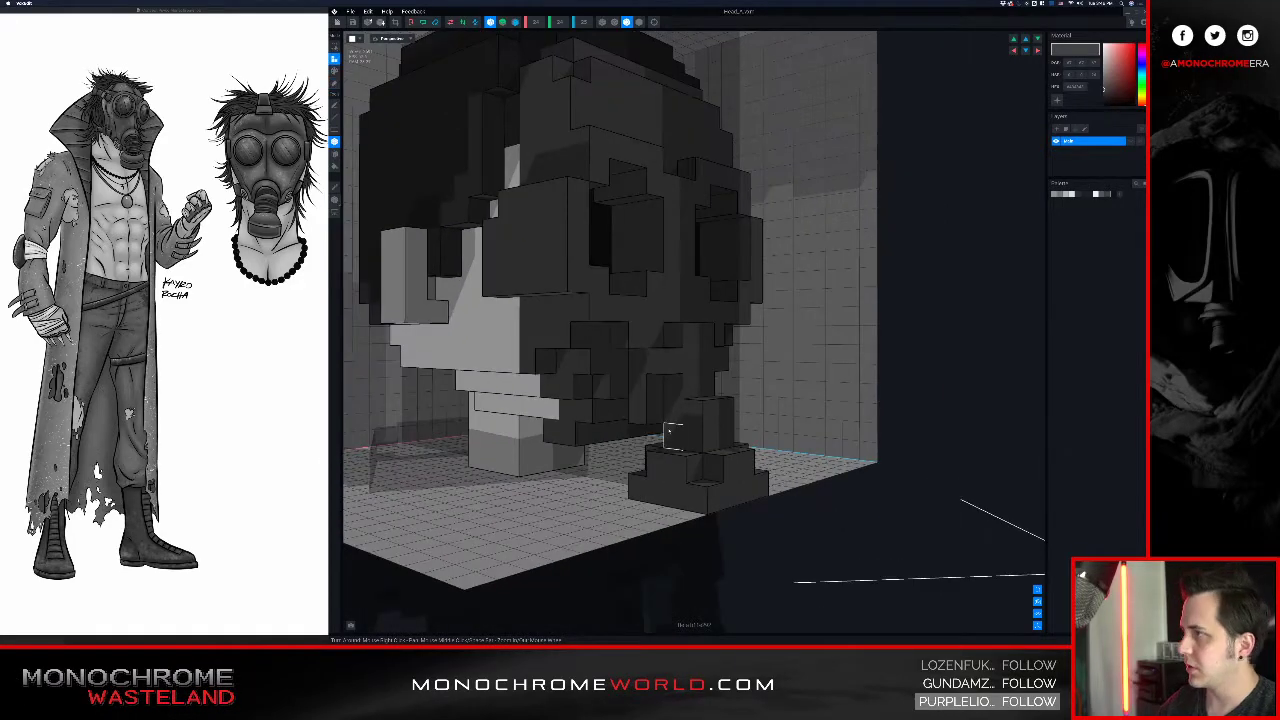
- Examine the mask's hose, canister, jaw and side edges from the front, both sides and below
right_click_drag(654, 386, 688, 385)
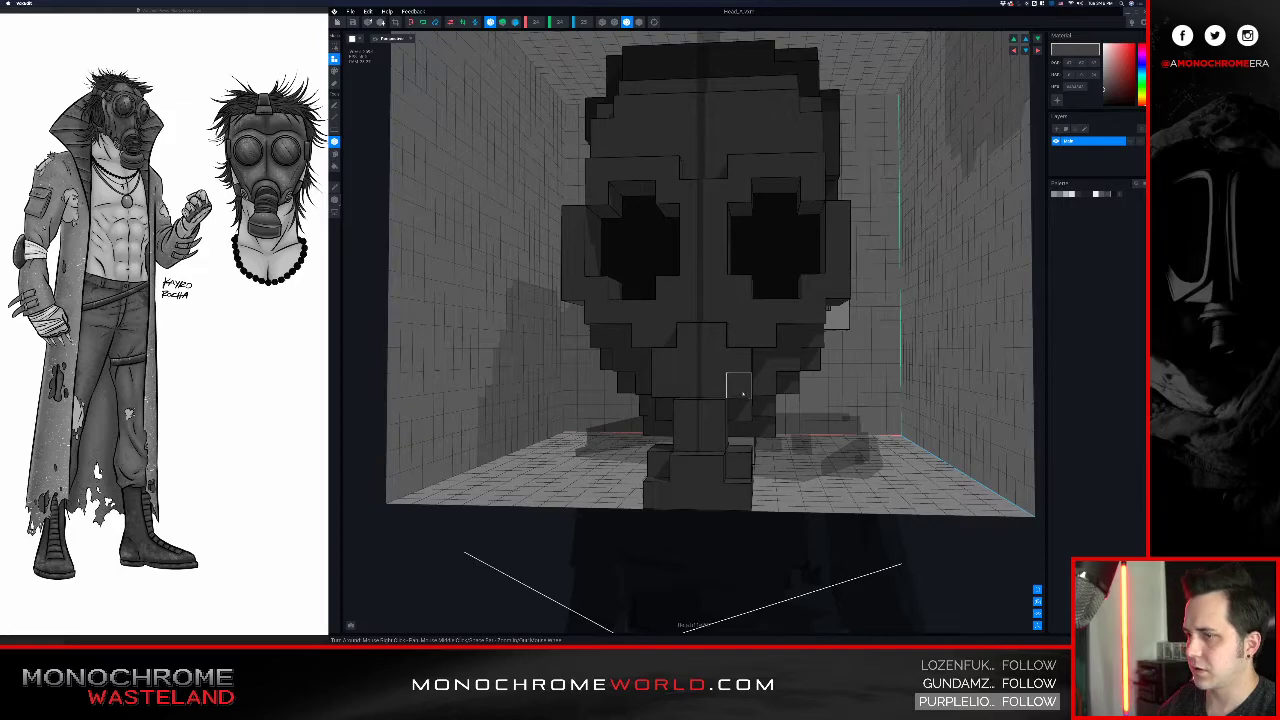
right_click_drag(698, 385, 725, 386)
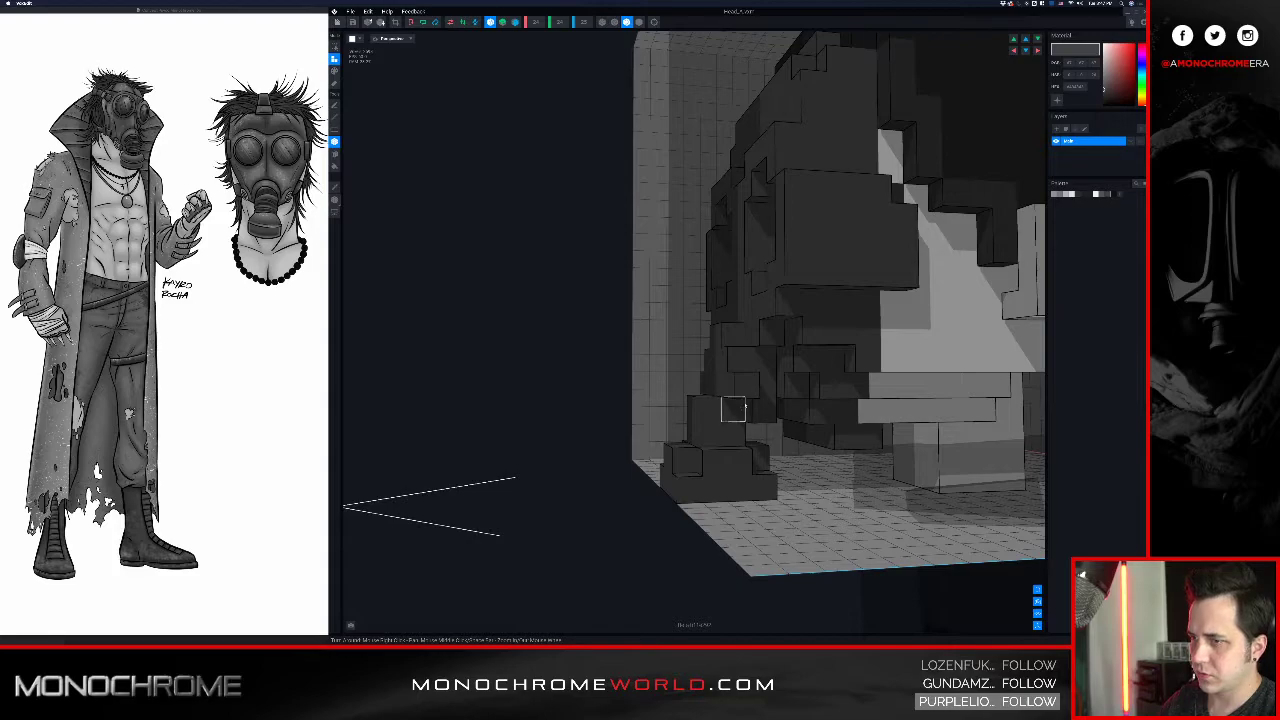
right_click_drag(714, 365, 744, 357)
right_click_drag(697, 428, 720, 350)
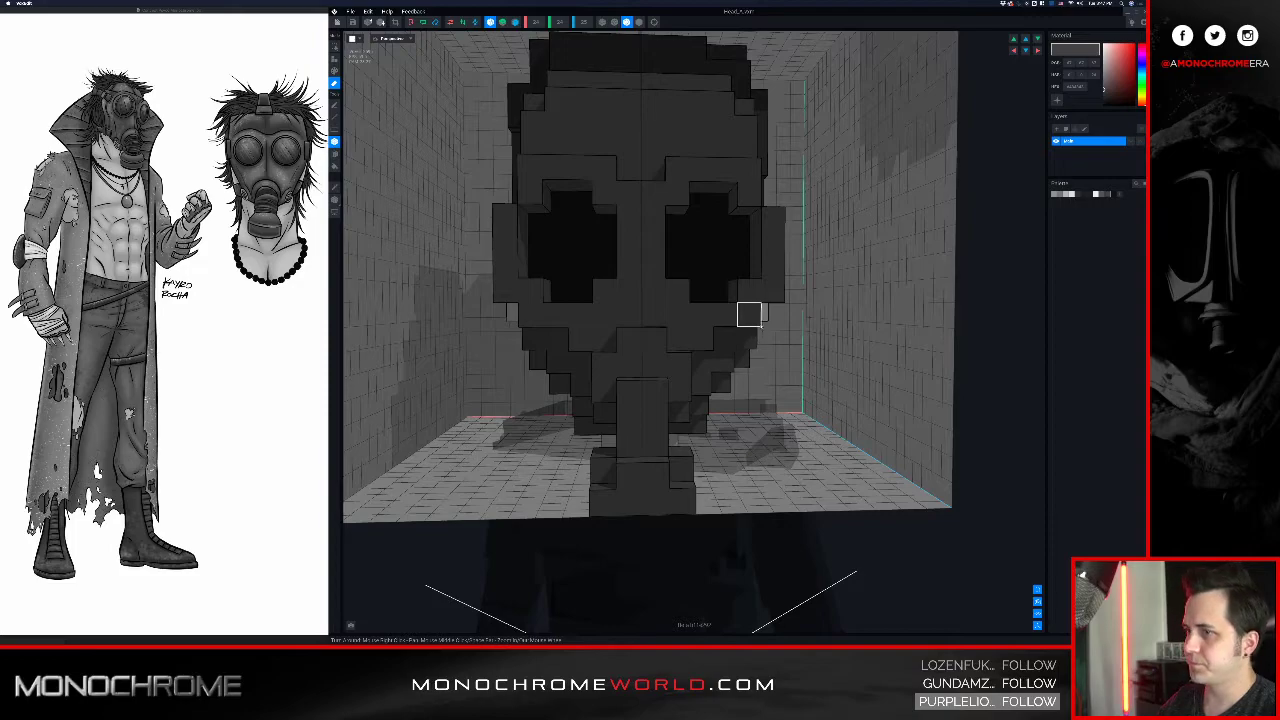
mouse_move(755, 323)
right_mouse_down()
mouse_move(765, 316)
mouse_move(734, 313)
mouse_move(696, 357)
mouse_move(680, 339)
mouse_move(698, 340)
right_mouse_up()
scroll(760, 321, "up", 5)
scroll(731, 298, "down", 4)
scroll(733, 314, "down", 2)
key("p")
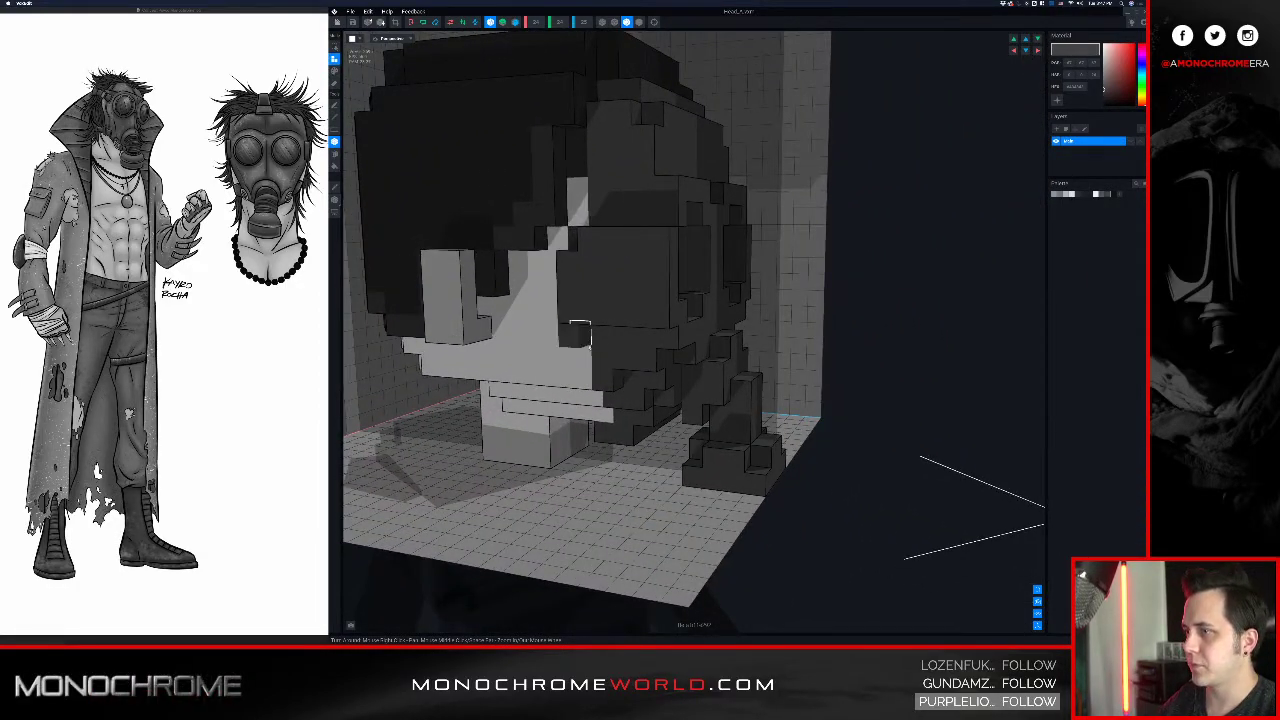
right_click_drag(602, 377, 595, 377)
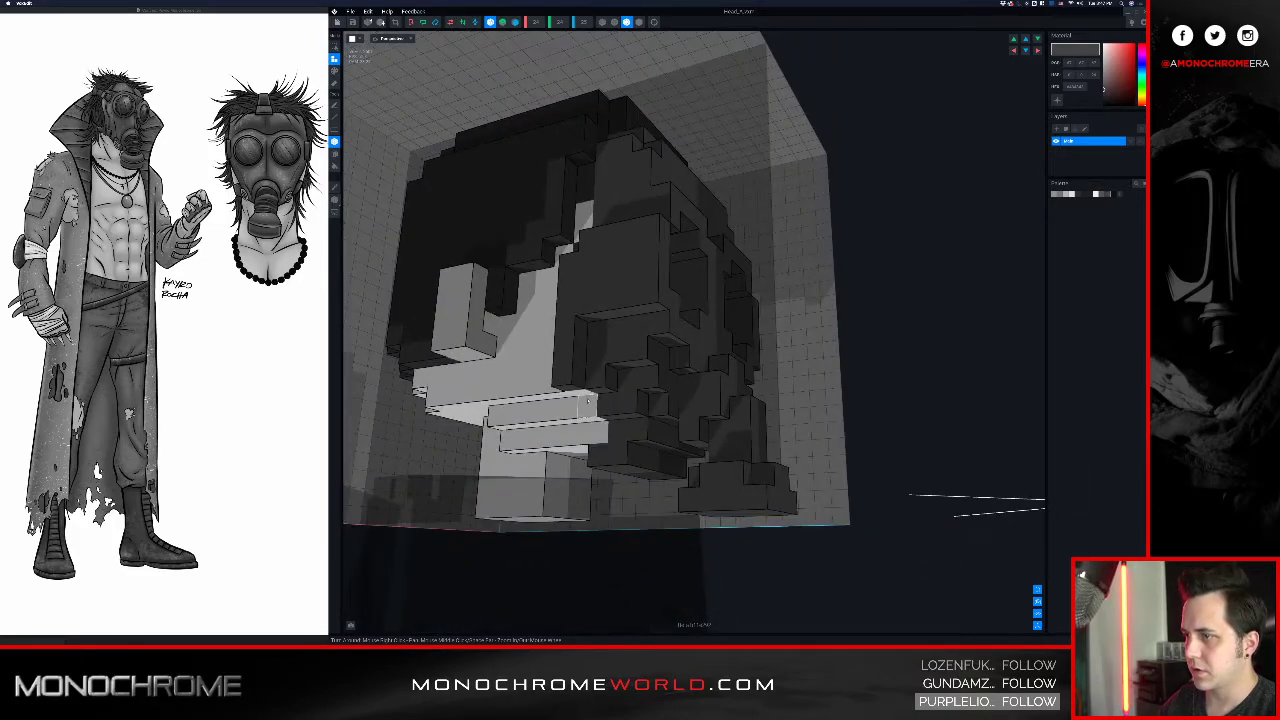
right_click_drag(600, 428, 802, 360)
middle_click_drag(802, 360, 620, 338)
right_click_drag(766, 318, 738, 314)
right_click_drag(864, 335, 782, 272)
scroll(772, 274, "down", 8)
scroll(768, 278, "down", 3)
middle_click_drag(782, 262, 759, 254)
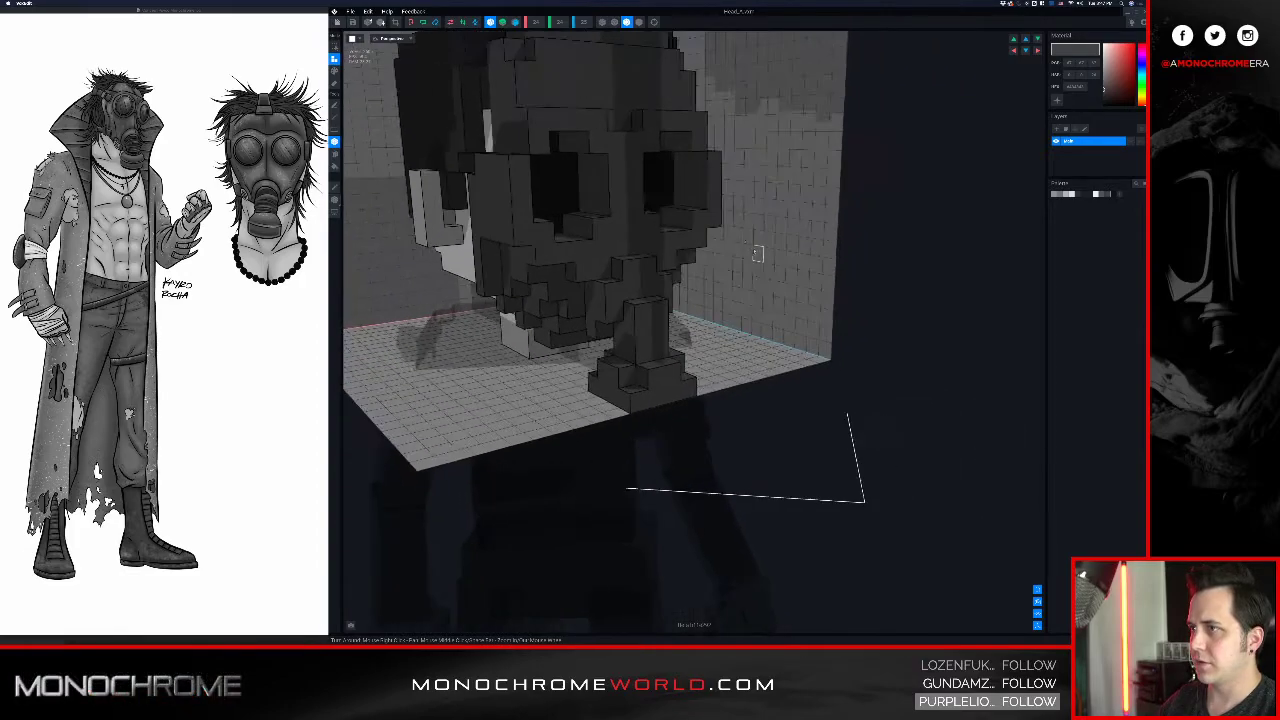
scroll(714, 199, "up", 3)
middle_click_drag(702, 201, 701, 236)
right_click_drag(700, 190, 699, 196)
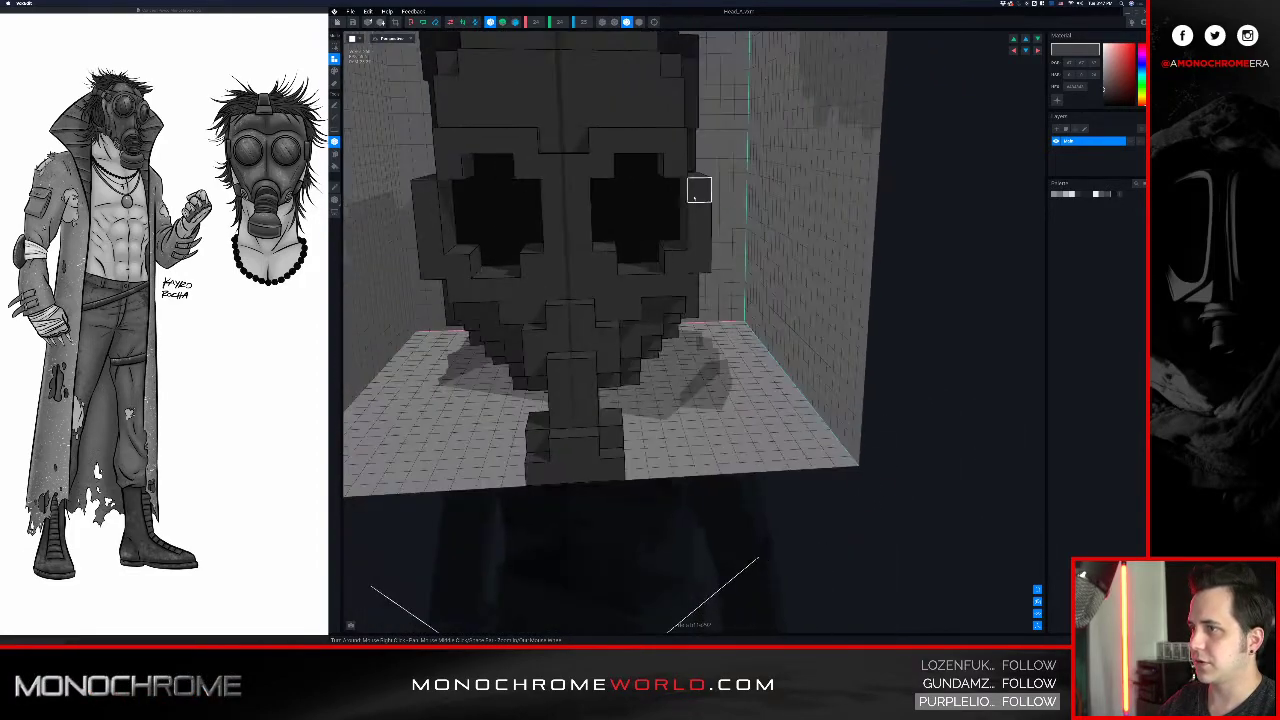
- Try to fill the recessed lenses with an extra voxel layer, first in mask grey and again in the lens black
key("i")
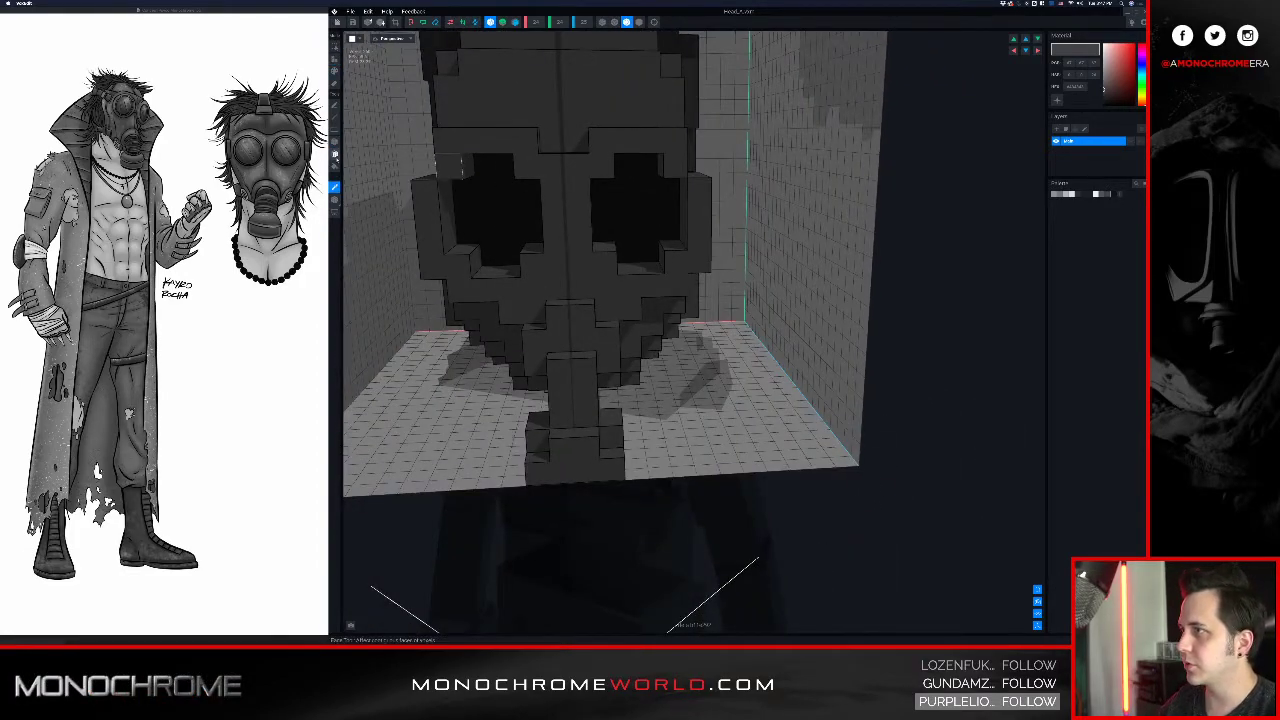
left_click(485, 210)
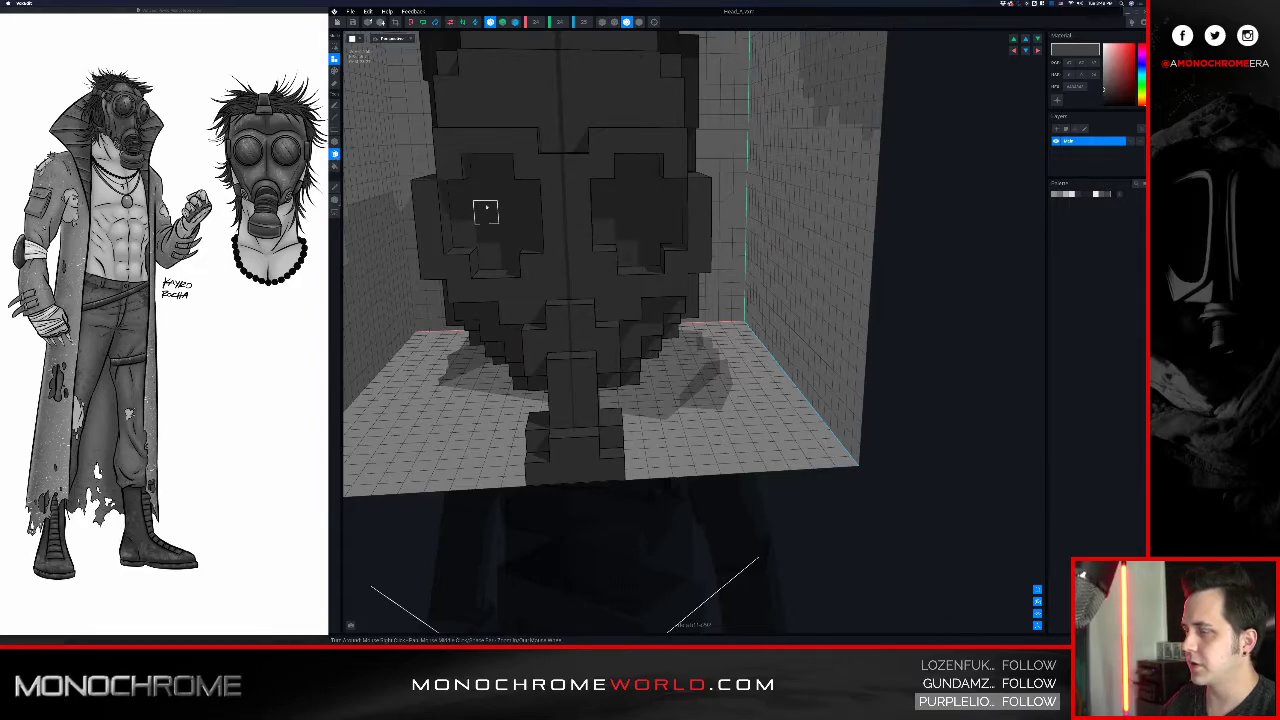
key("super+z")
key("i")
left_click(512, 208)
left_click(335, 154)
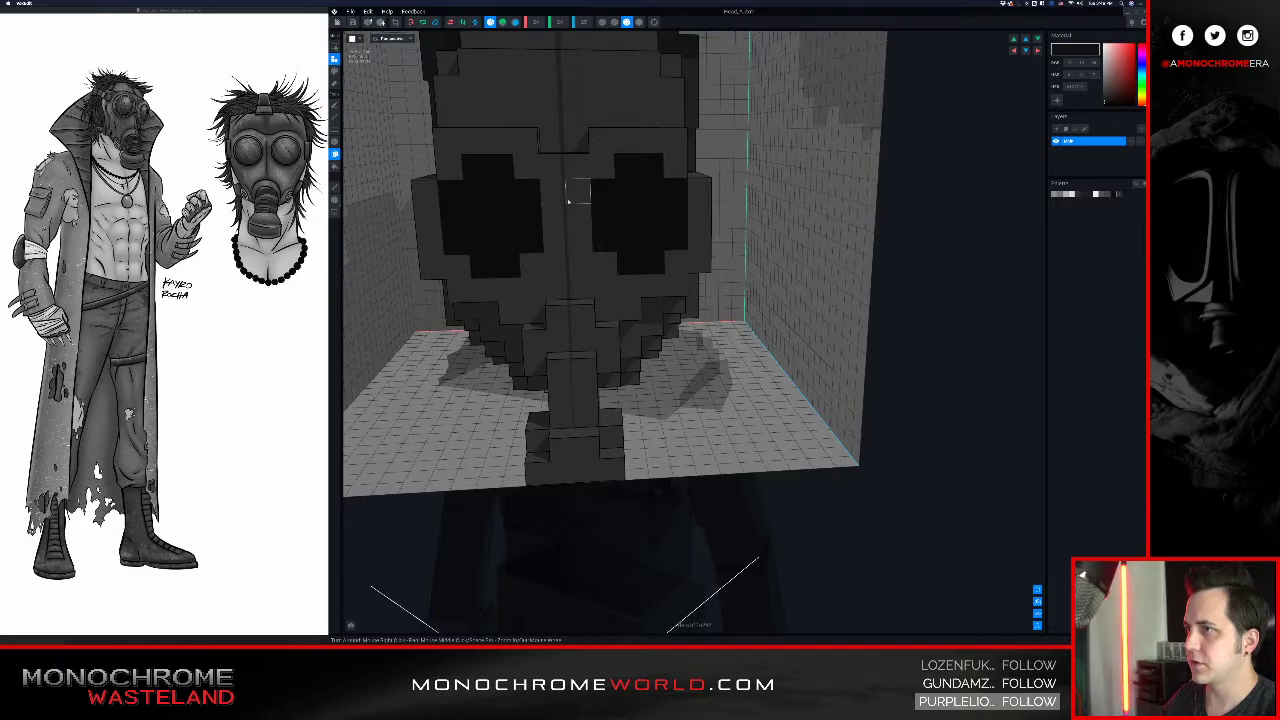
mouse_move(578, 198)
right_mouse_down()
mouse_move(535, 197)
mouse_move(590, 206)
mouse_move(557, 203)
right_mouse_up()
key("super+z")
- Sample the mask's dark grey and recolour the exposed skin between the hair and the mask's side edge
middle_click_drag(557, 203, 560, 194)
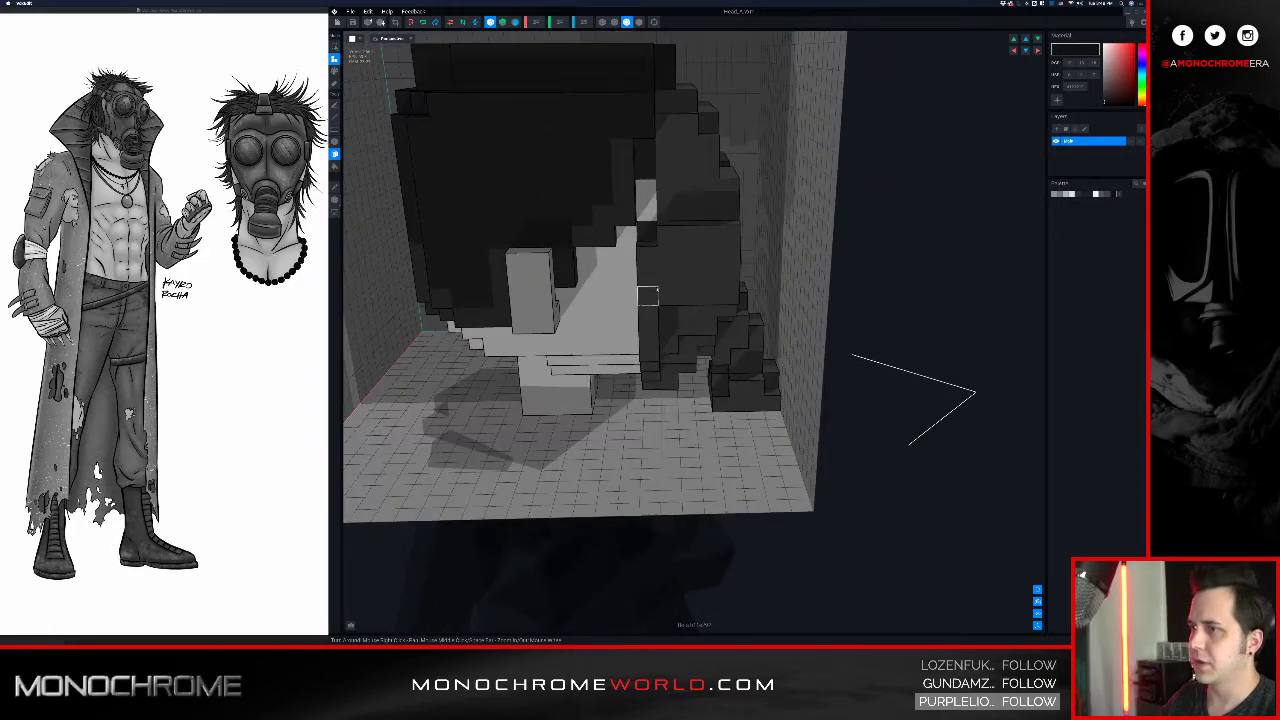
middle_click_drag(410, 194, 375, 195)
key("alt")
left_click(639, 208)
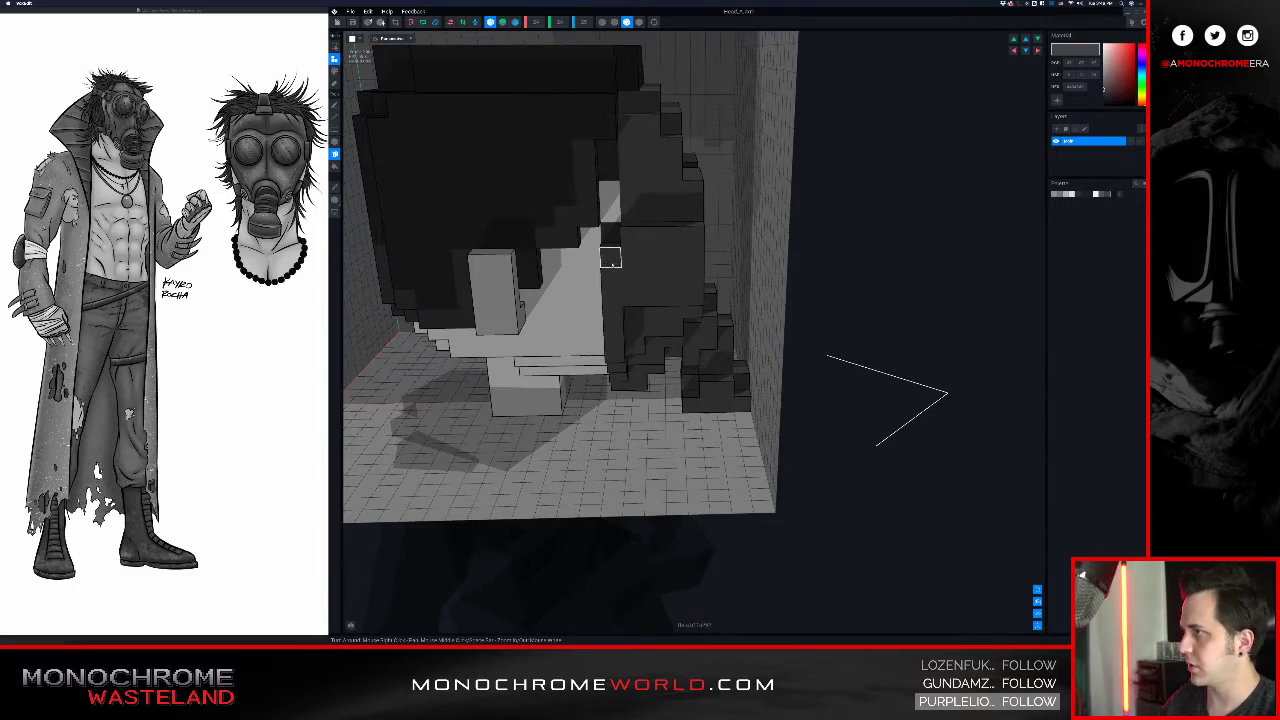
key("p")
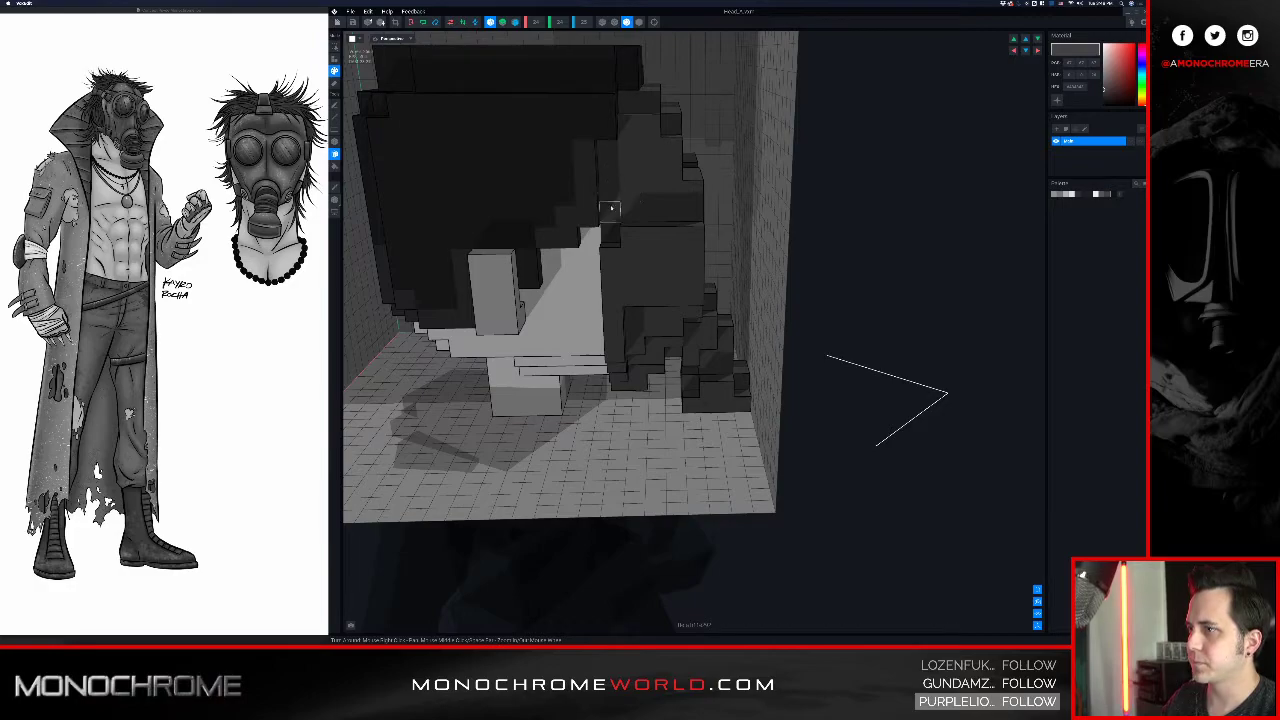
right_click_drag(638, 168, 629, 170)
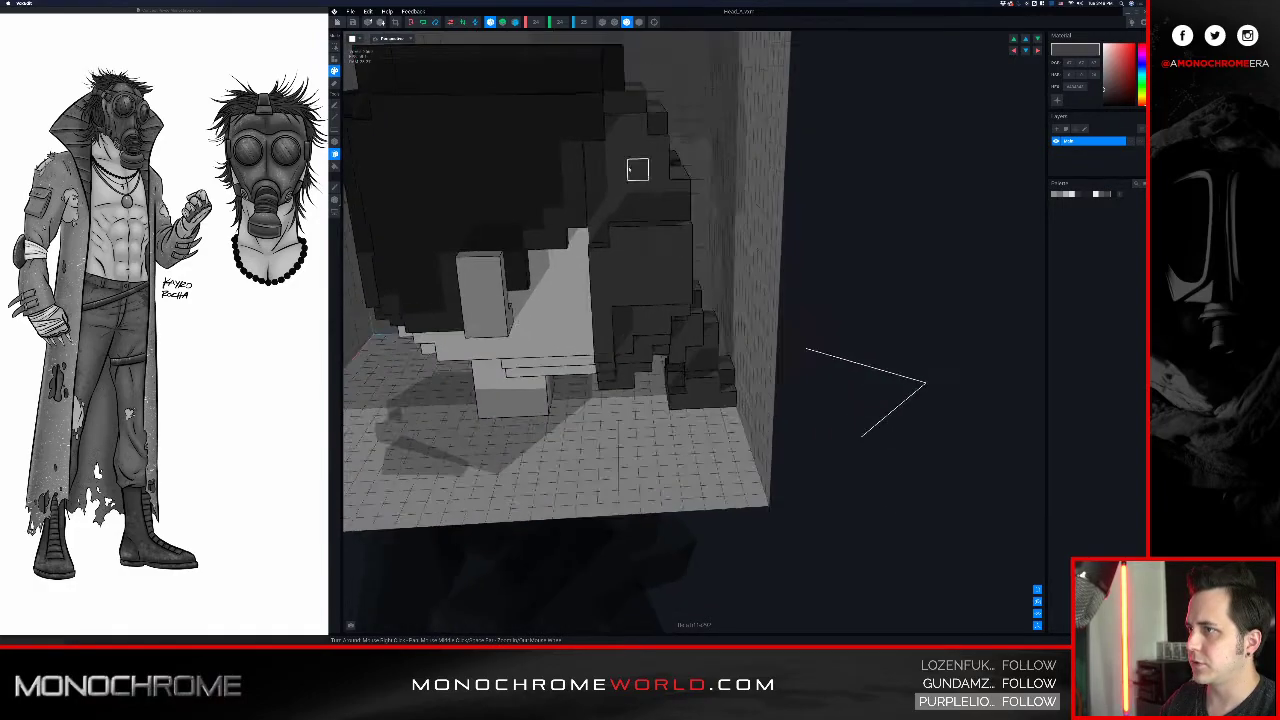
- Try to erase the stepped edge of the hair bordering the skin behind the mask
key("e")
left_click(585, 212)
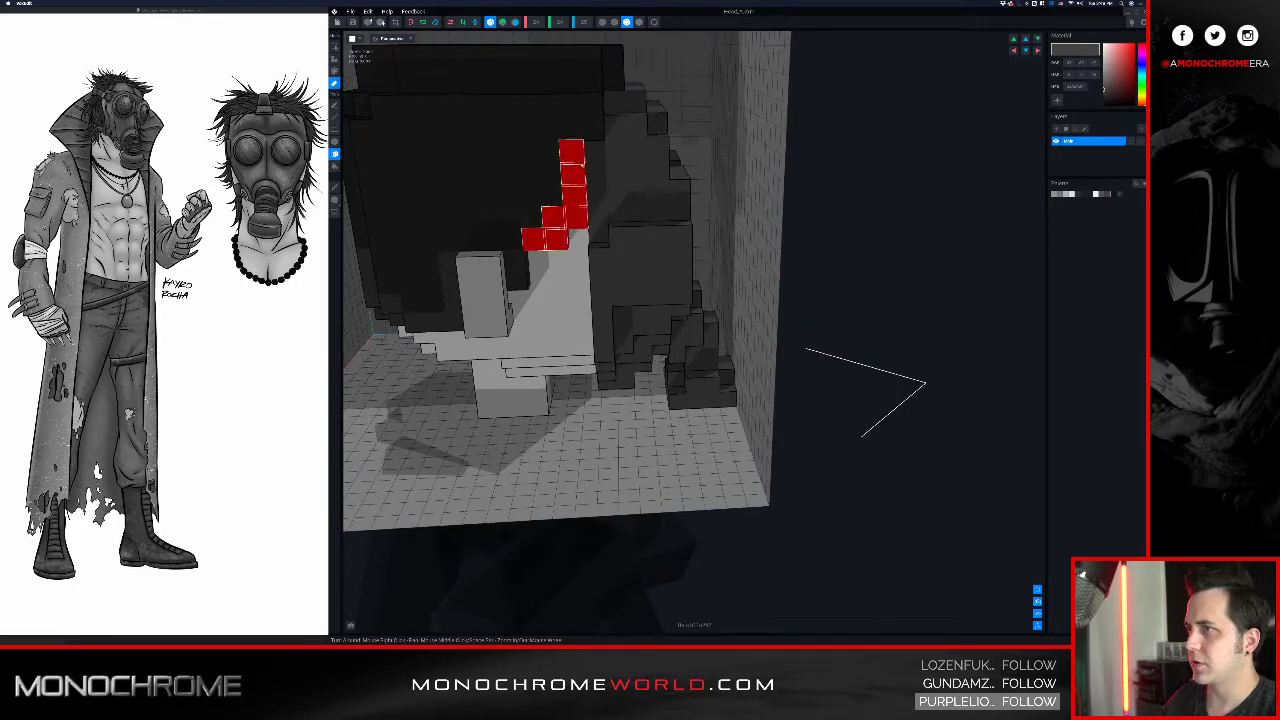
left_click(583, 165)
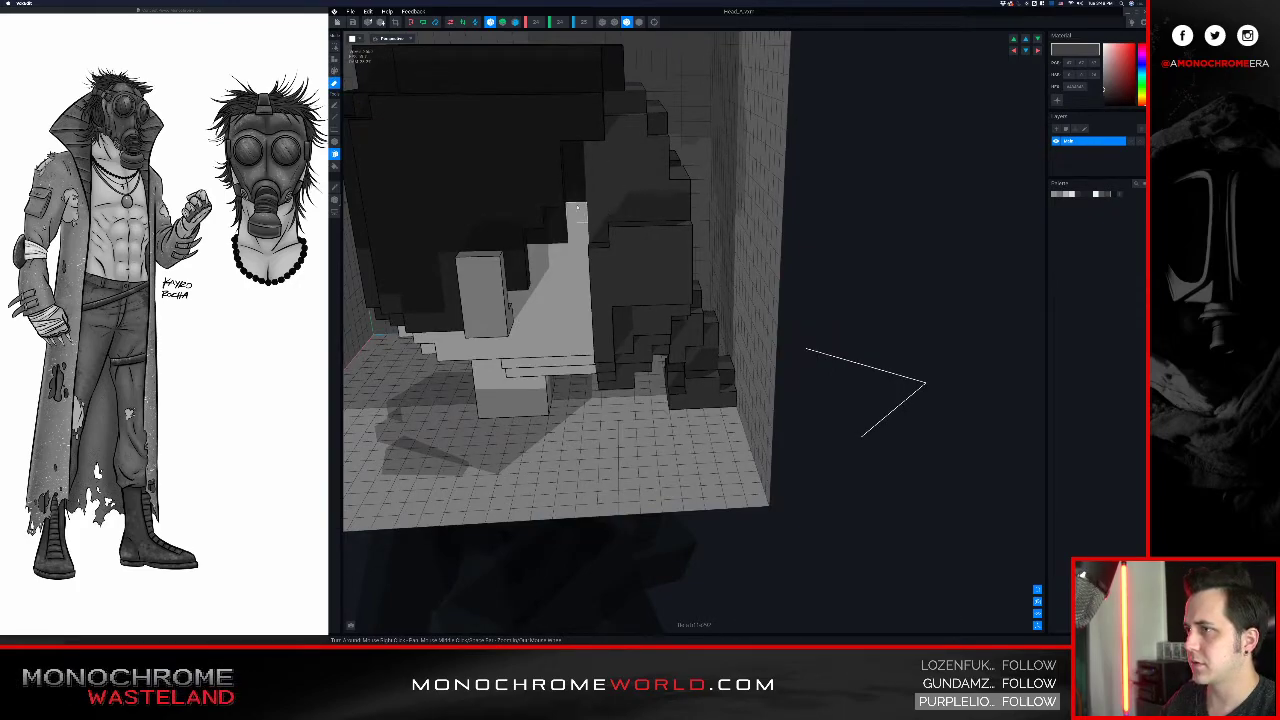
key("alt")
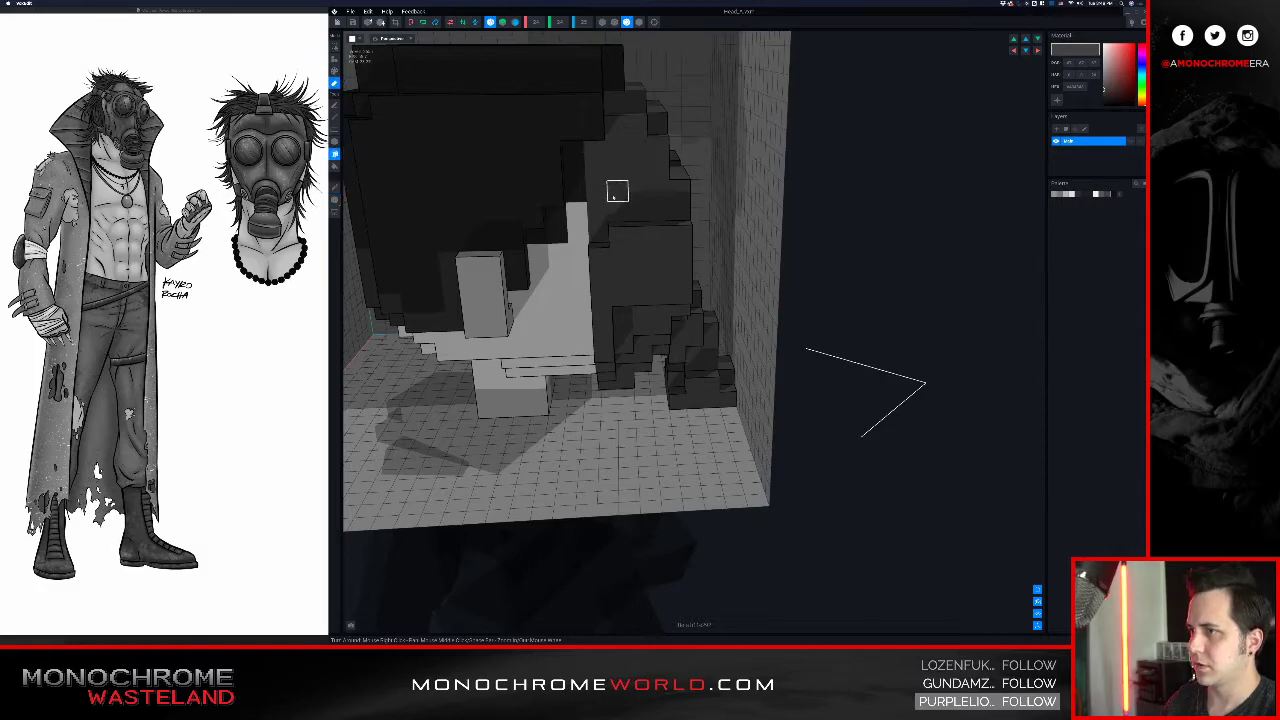
- Try to extend the mask's side outward with a full face layer of dark grey voxels
right_click_drag(640, 191, 624, 191)
key("alt")
right_click_drag(634, 262, 606, 200)
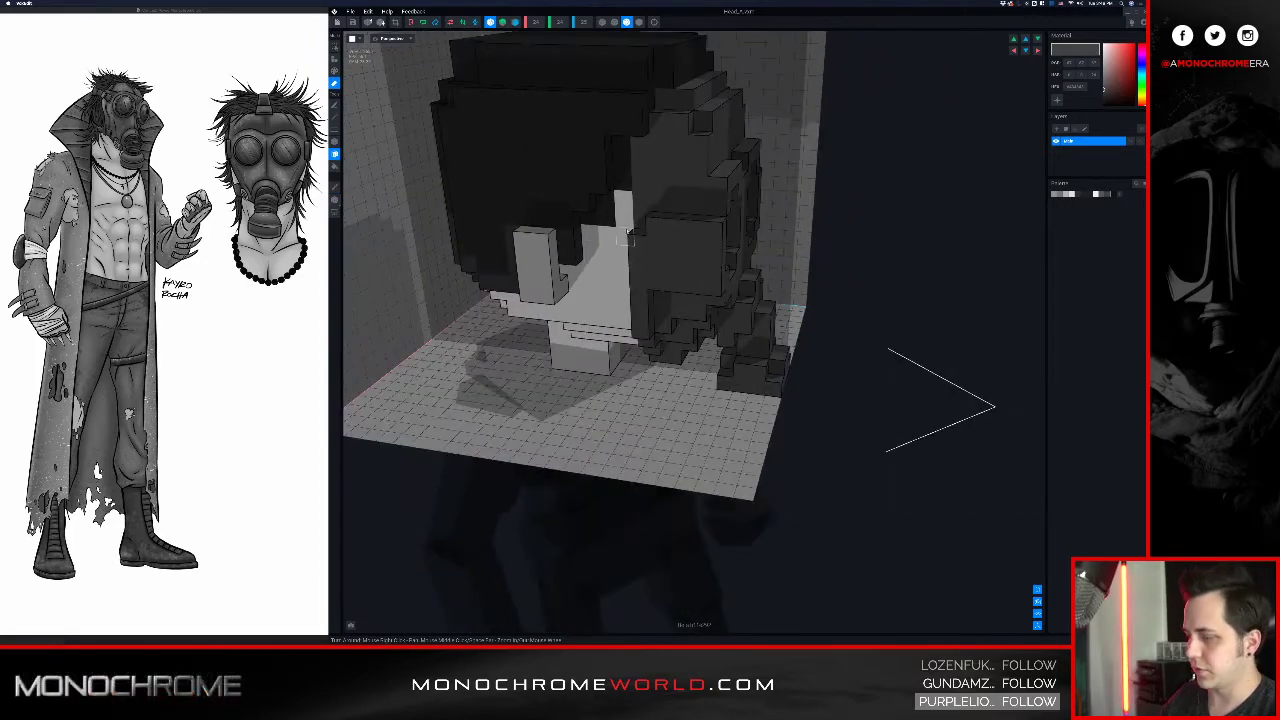
left_click(643, 222)
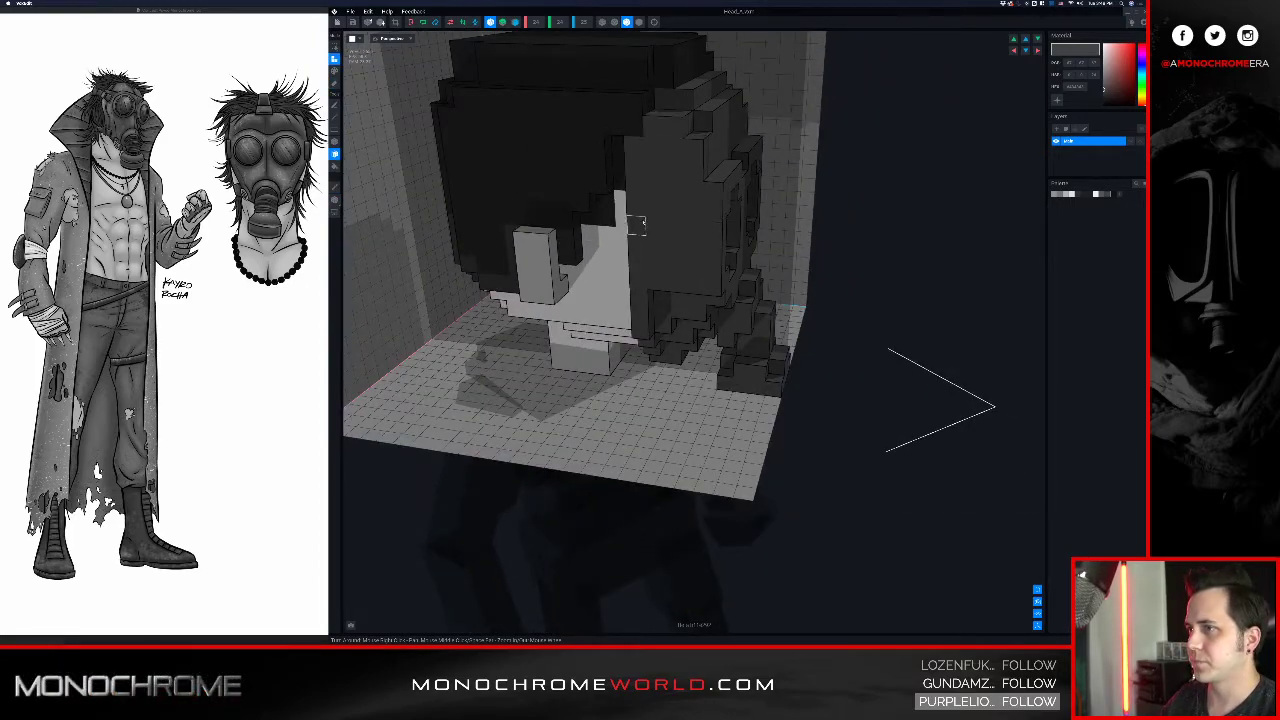
left_click(652, 190)
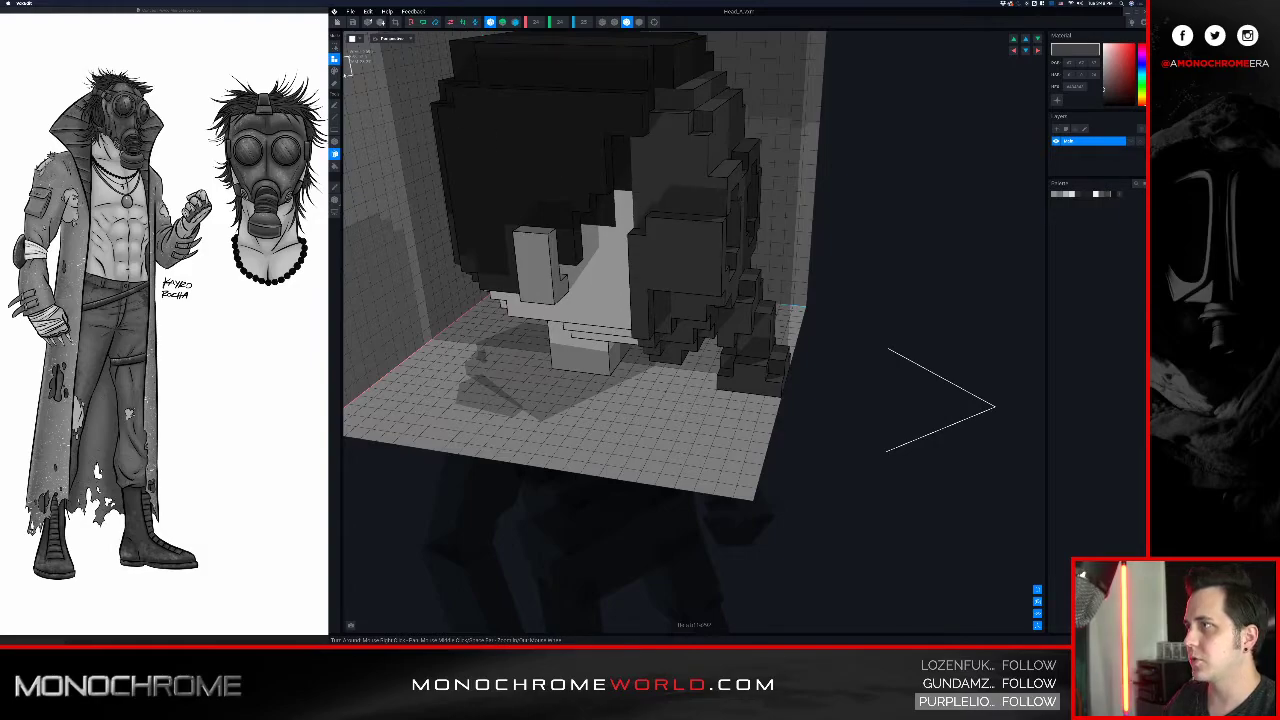
- Add a vertical column of single dark grey voxels along the rear edge of the mask's side, up to the hair
left_click(335, 106)
left_click(644, 221)
left_click(643, 202)
left_click(642, 183)
left_click(641, 165)
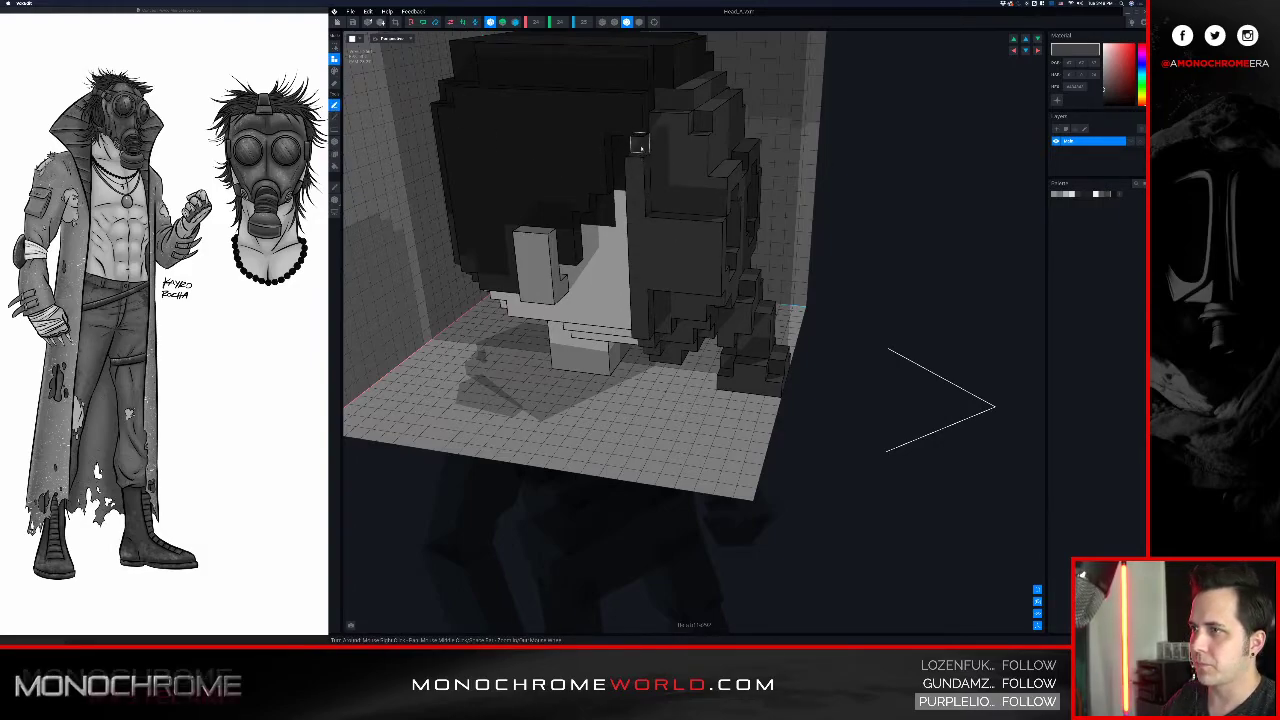
left_click(641, 147)
right_click_drag(634, 148, 652, 145)
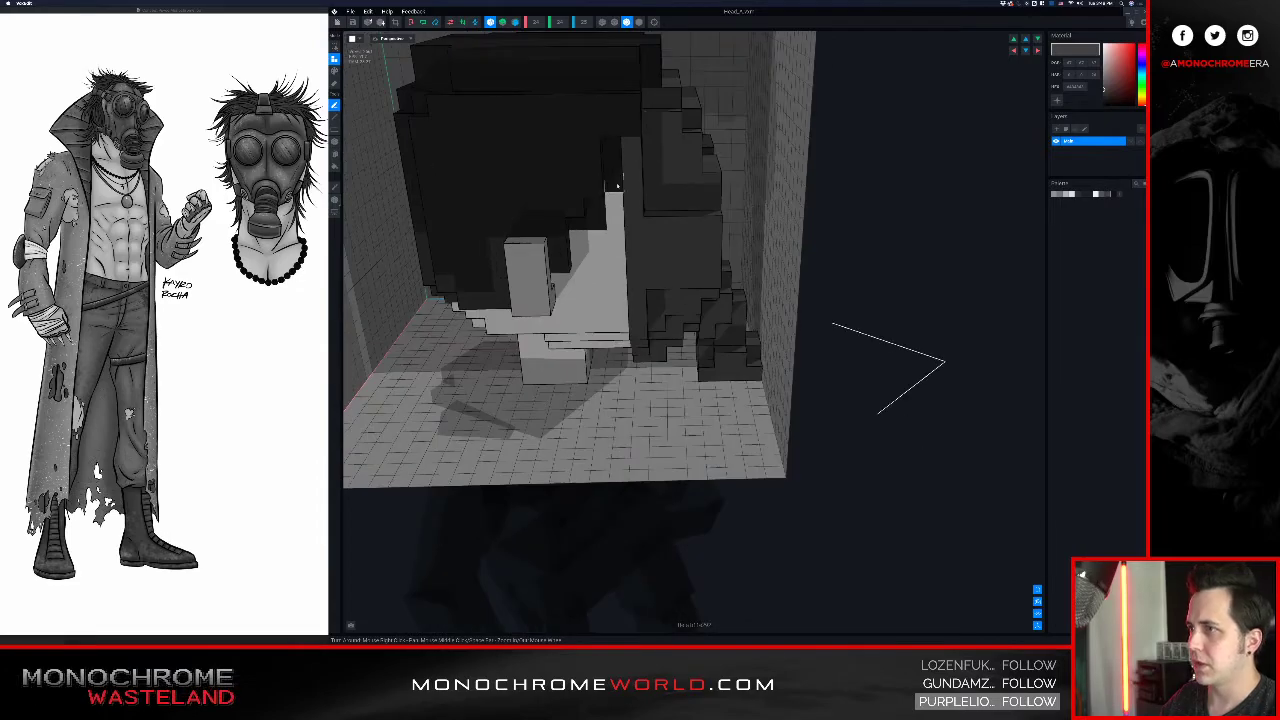
- Recolour the hair and skin voxels directly behind the mask's side edge in the mask's dark grey
key("g")
left_click(627, 131)
left_click(611, 129)
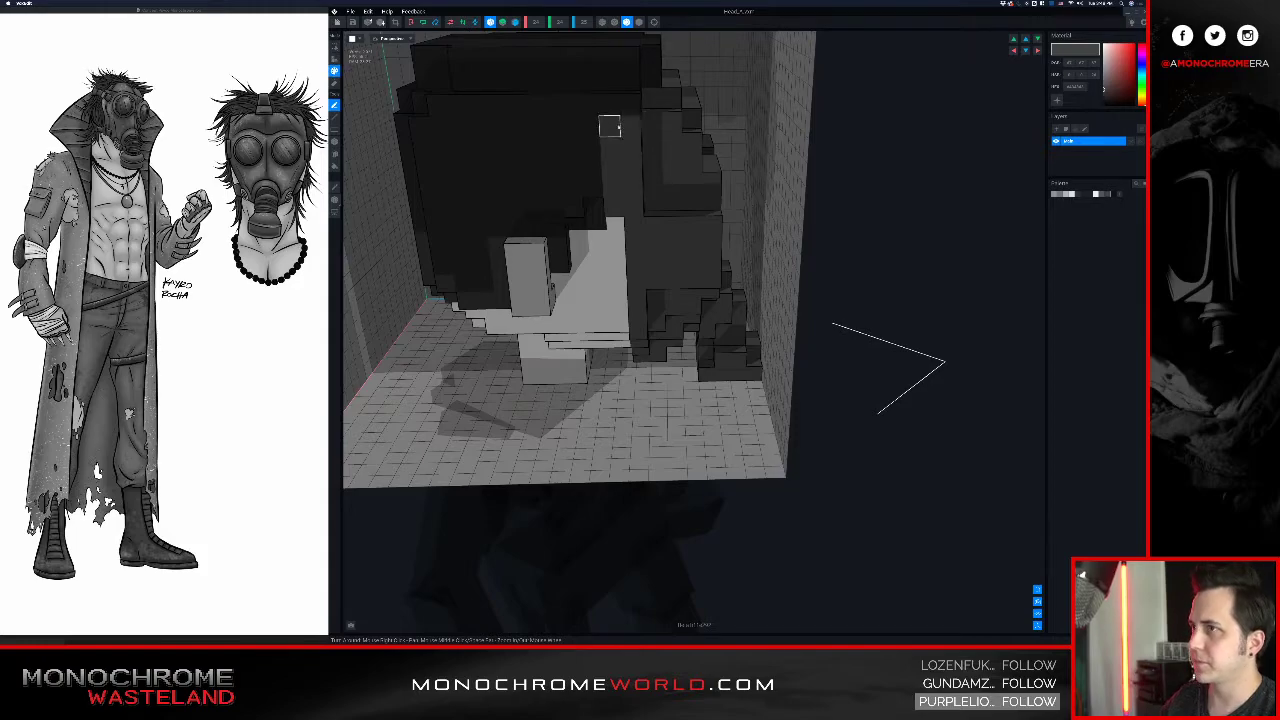
right_click_drag(673, 144, 649, 141)
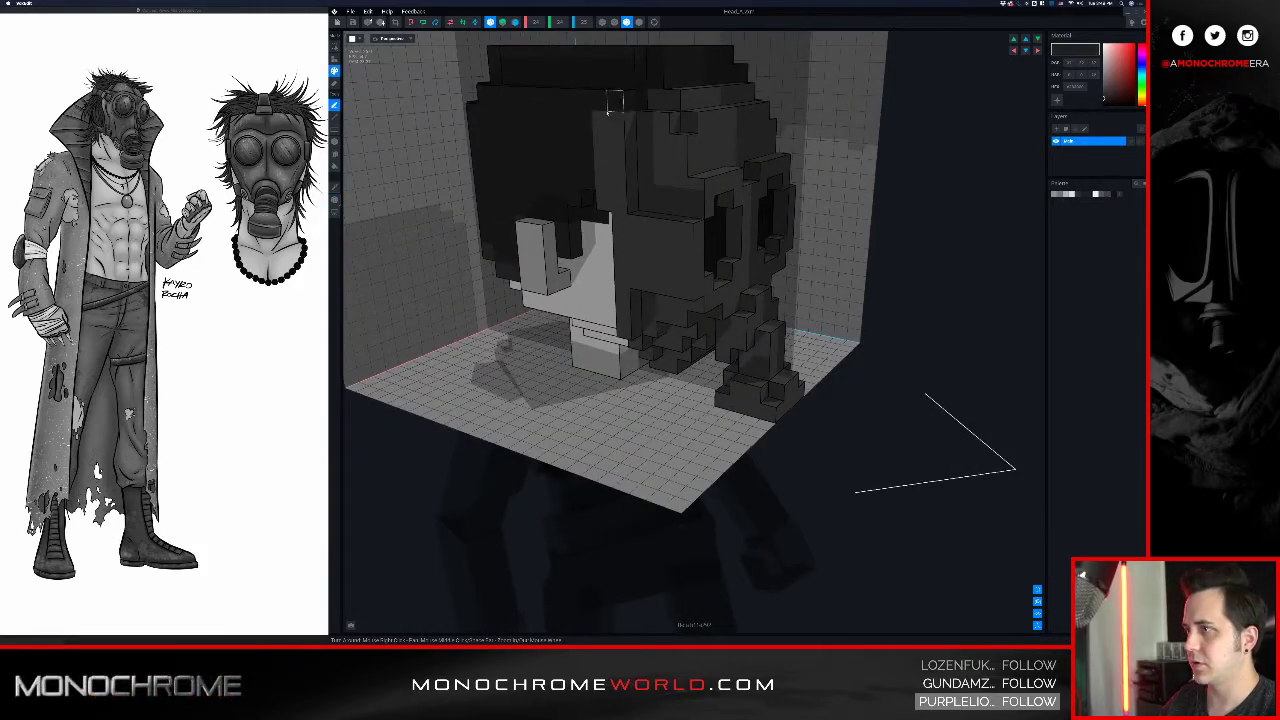
right_click_drag(592, 92, 591, 89)
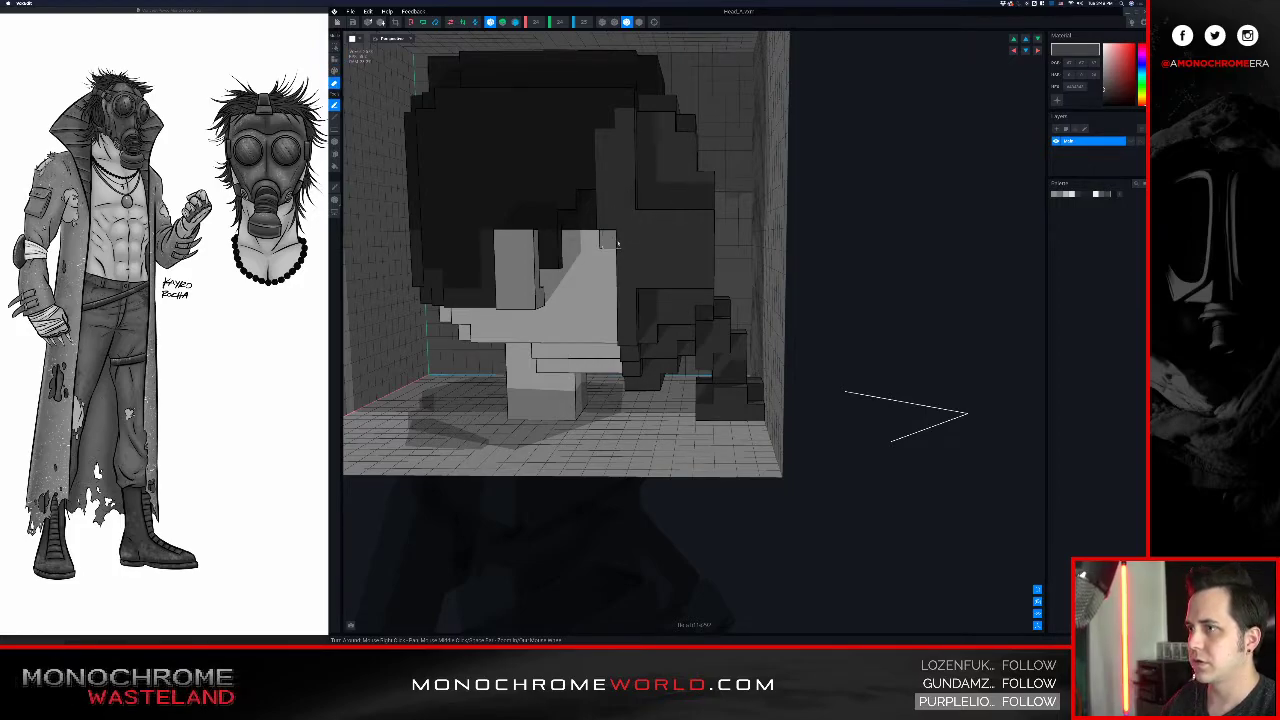
- Extend the mask's side backward by adding dark grey voxels over the upper cheek
key("super+z")
key("a")
left_click(614, 248)
left_click(613, 258)
right_click_drag(692, 210, 652, 203)
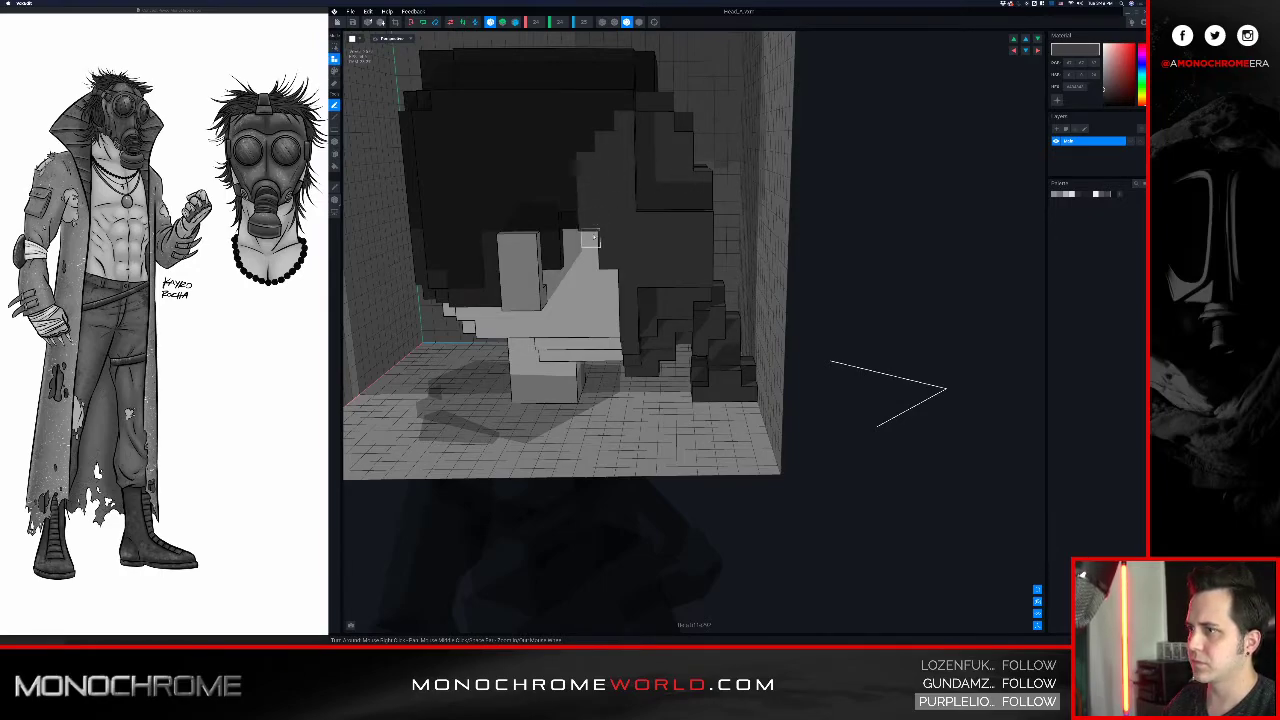
- Paint the cheek voxel behind the mask's stepped side edge in the mask's dark grey
left_click(594, 238)
key("super+z")
key("p")
left_click(594, 238)
right_click_drag(649, 202, 667, 211)
key("a")
scroll(676, 213, "down", 5)
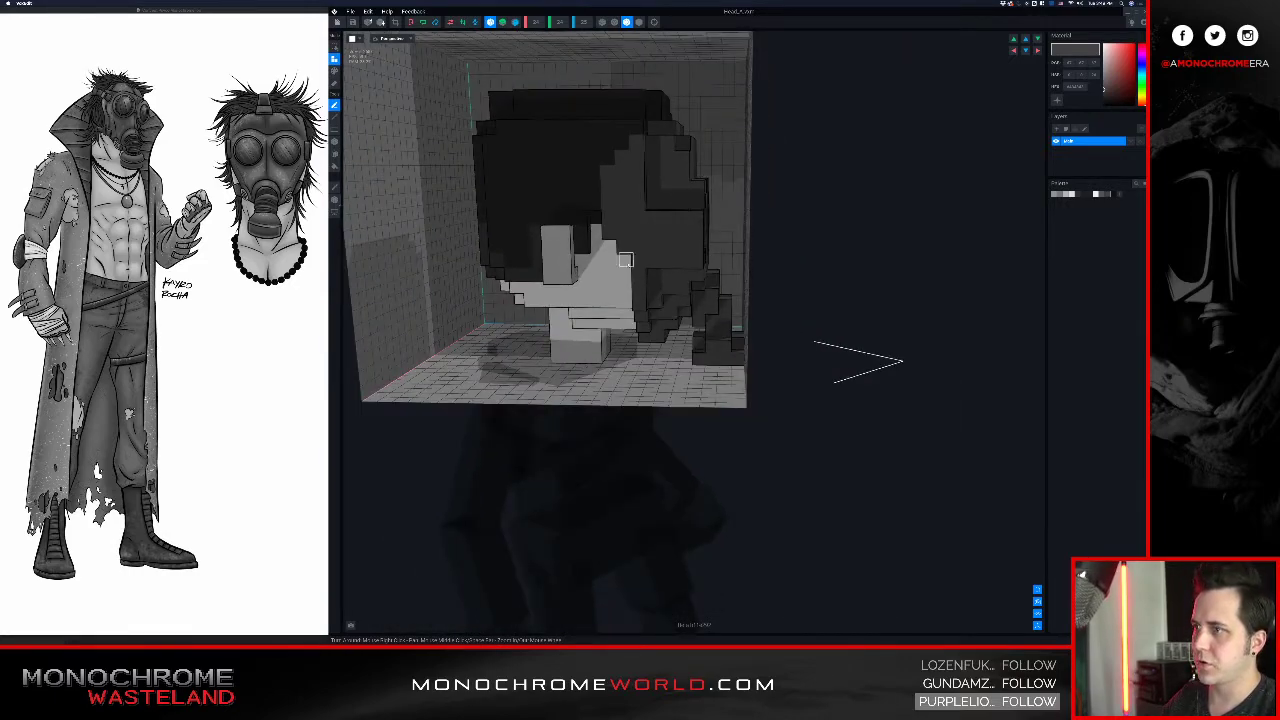
mouse_move(672, 188)
right_mouse_down()
mouse_move(734, 186)
mouse_move(713, 185)
mouse_move(729, 185)
mouse_move(709, 189)
mouse_move(718, 198)
mouse_move(688, 188)
right_mouse_up()
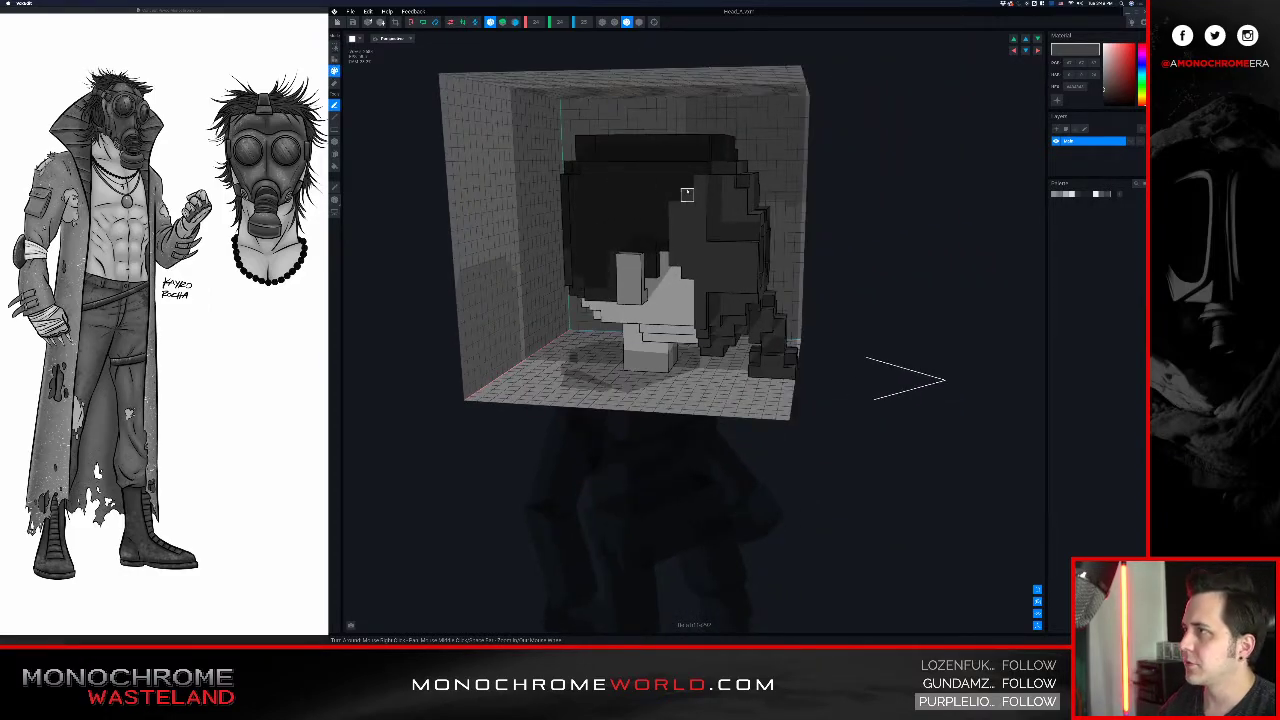
- Paint a horizontal dark grey strap line across the side of the hair, running backward from the mask
scroll(668, 216, "up", 3)
key("p")
left_click_drag(651, 217, 548, 216)
mouse_move(592, 231)
right_mouse_down()
mouse_move(638, 234)
mouse_move(618, 219)
right_mouse_up()
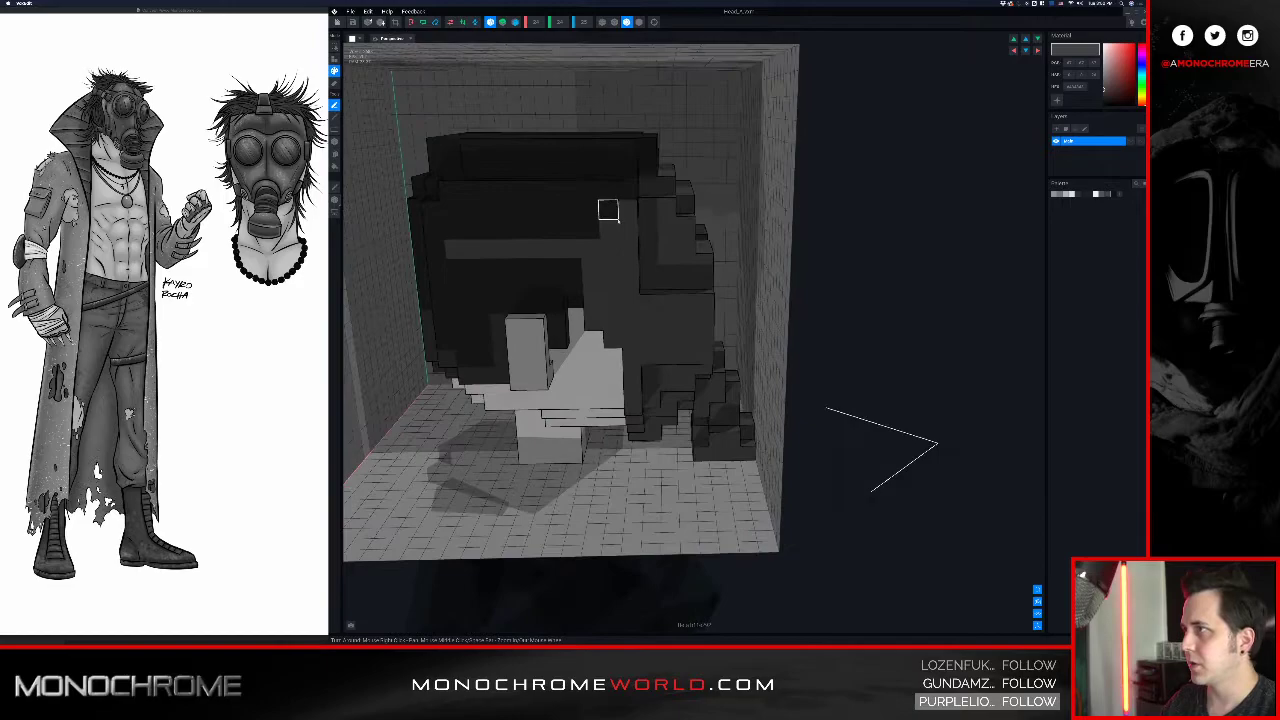
- Build up the painted strap with a raised row of dark grey voxels along the side of the hair
middle_click_drag(602, 209, 624, 225)
key("a")
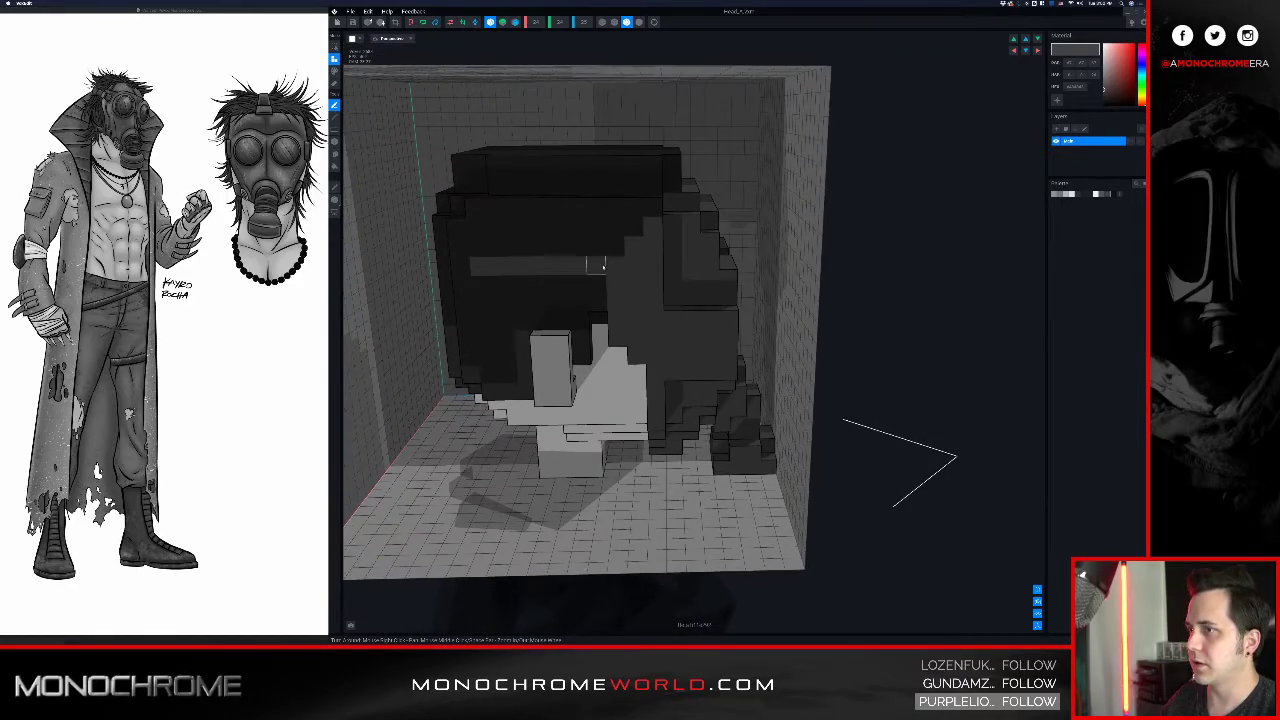
left_click_drag(539, 266, 480, 268)
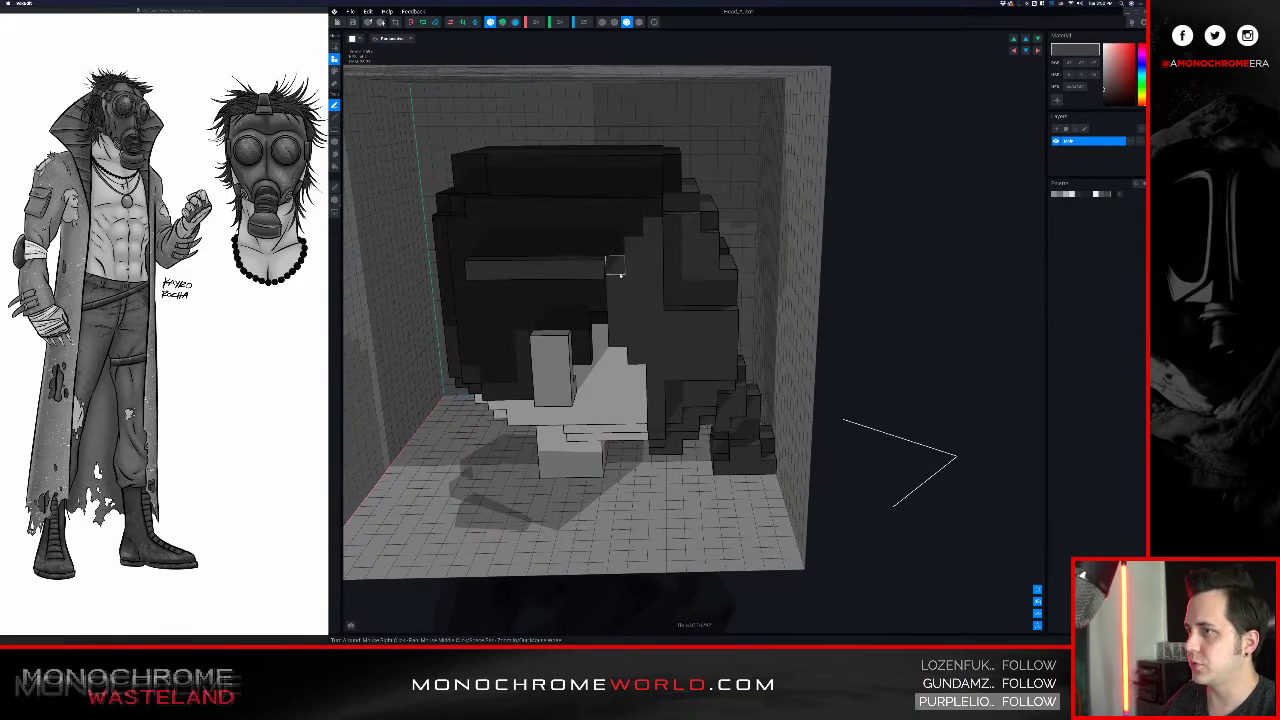
mouse_move(622, 272)
right_mouse_down()
mouse_move(608, 251)
mouse_move(610, 272)
mouse_move(628, 253)
mouse_move(637, 270)
right_mouse_up()
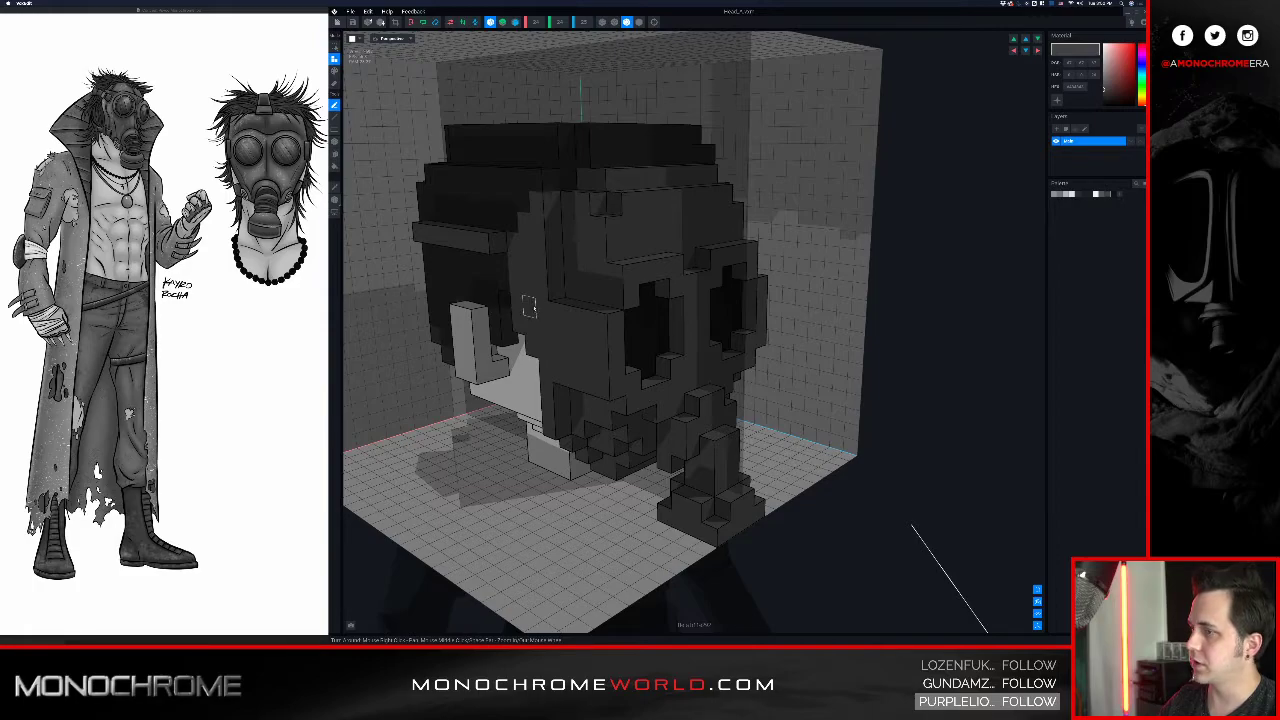
- Widen the raised strap along the side of the hair with another lengthwise row of dark grey voxels
right_click_drag(531, 297, 617, 242)
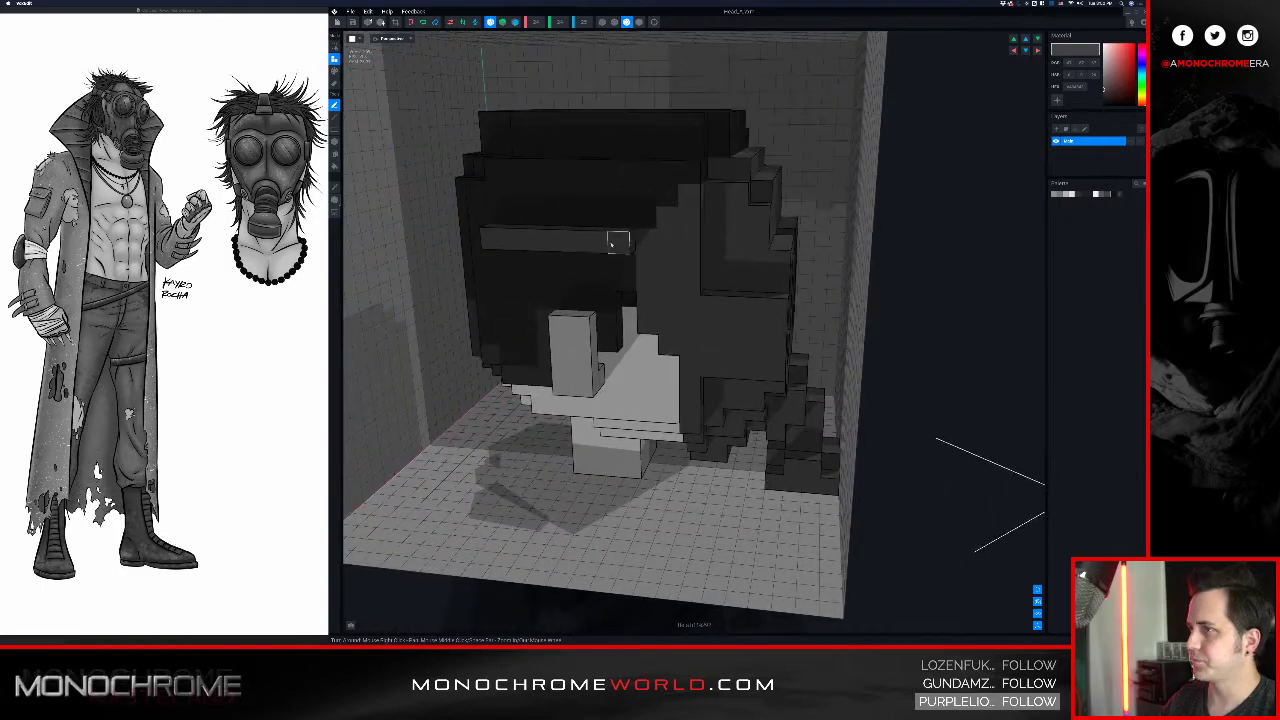
left_click(689, 244)
right_click_drag(698, 245, 716, 258)
left_click_drag(729, 258, 560, 255)
right_click_drag(551, 251, 596, 248)
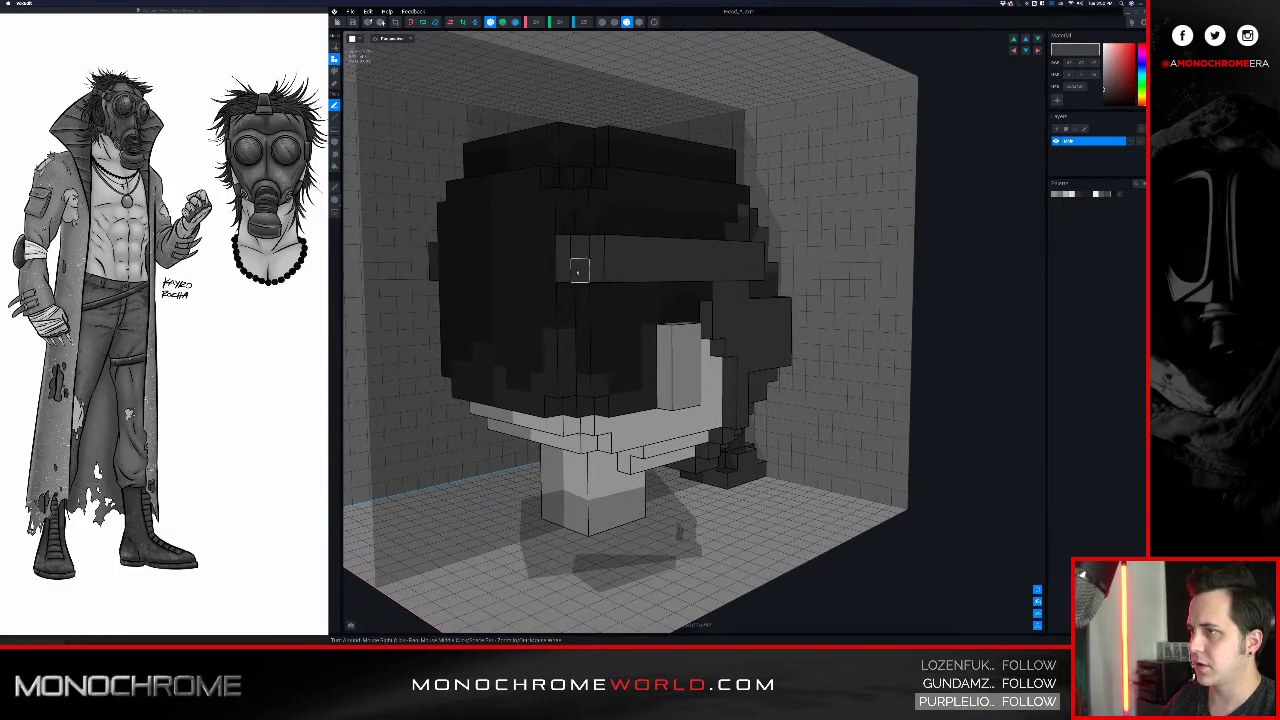
- Extend the raised dark grey strap across the back of the head in two rows
right_click_drag(555, 249, 571, 257)
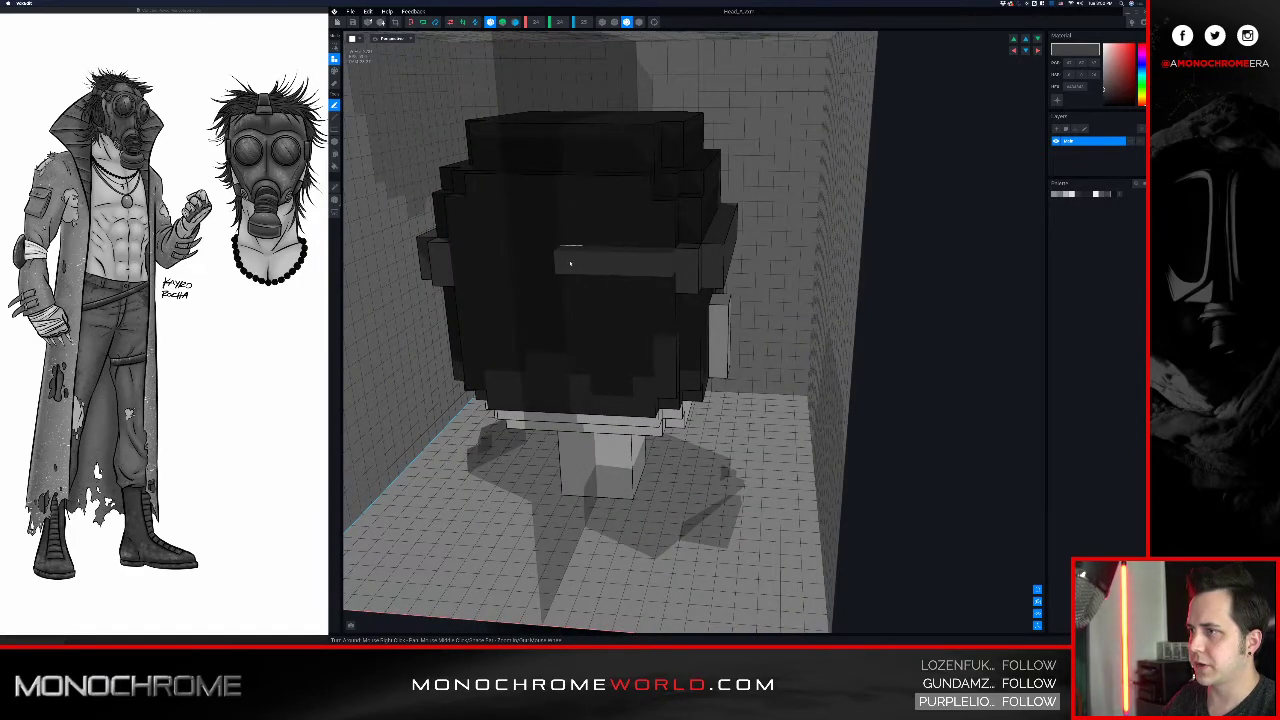
left_click_drag(571, 263, 450, 259)
left_click_drag(586, 286, 450, 283)
- Erase the surplus voxel at the strap's front end, where it meets the side of the mask
right_click_drag(663, 258, 722, 244)
scroll(705, 247, "down", 3)
key("e")
left_click(595, 235)
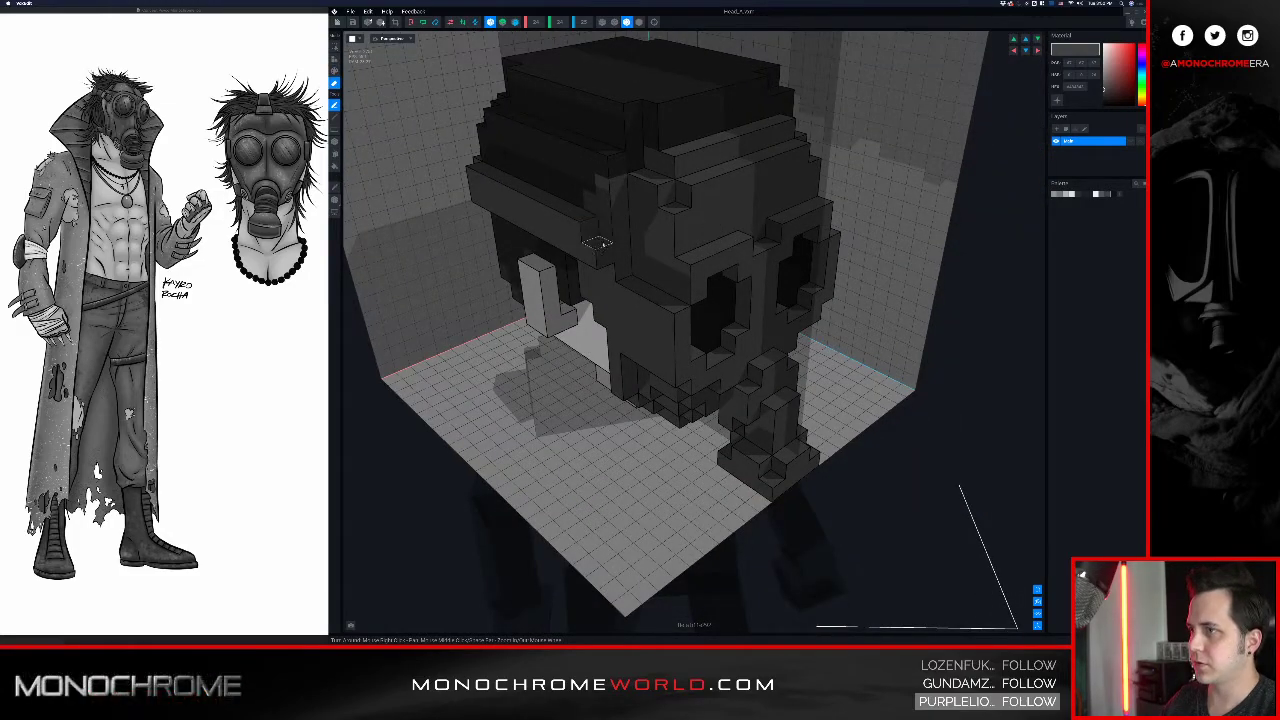
- Run a two-voxel-high dark grey strap backward from the mask along the jaw, below the ear
mouse_move(674, 208)
right_mouse_down()
mouse_move(666, 198)
mouse_move(645, 262)
right_mouse_up()
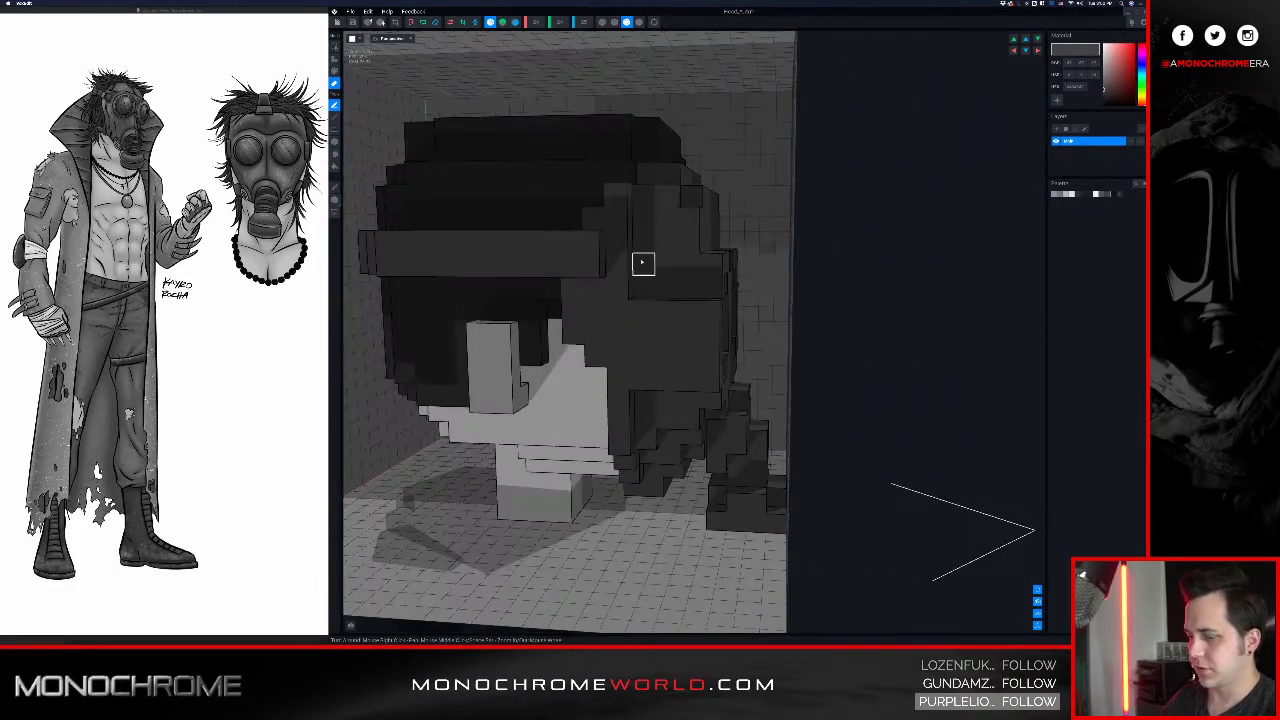
left_click(563, 264, "alt")
middle_click_drag(617, 294, 618, 284)
right_click_drag(626, 289, 625, 281)
right_click_drag(623, 342, 610, 323)
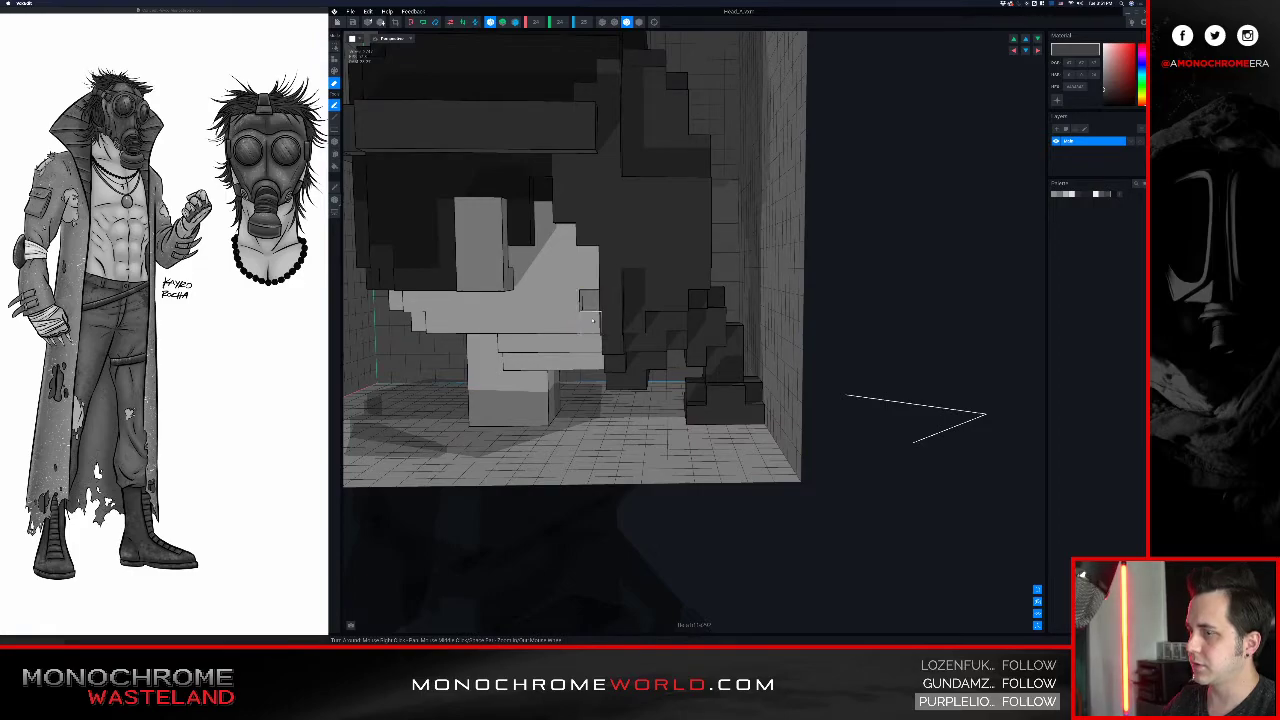
key("a")
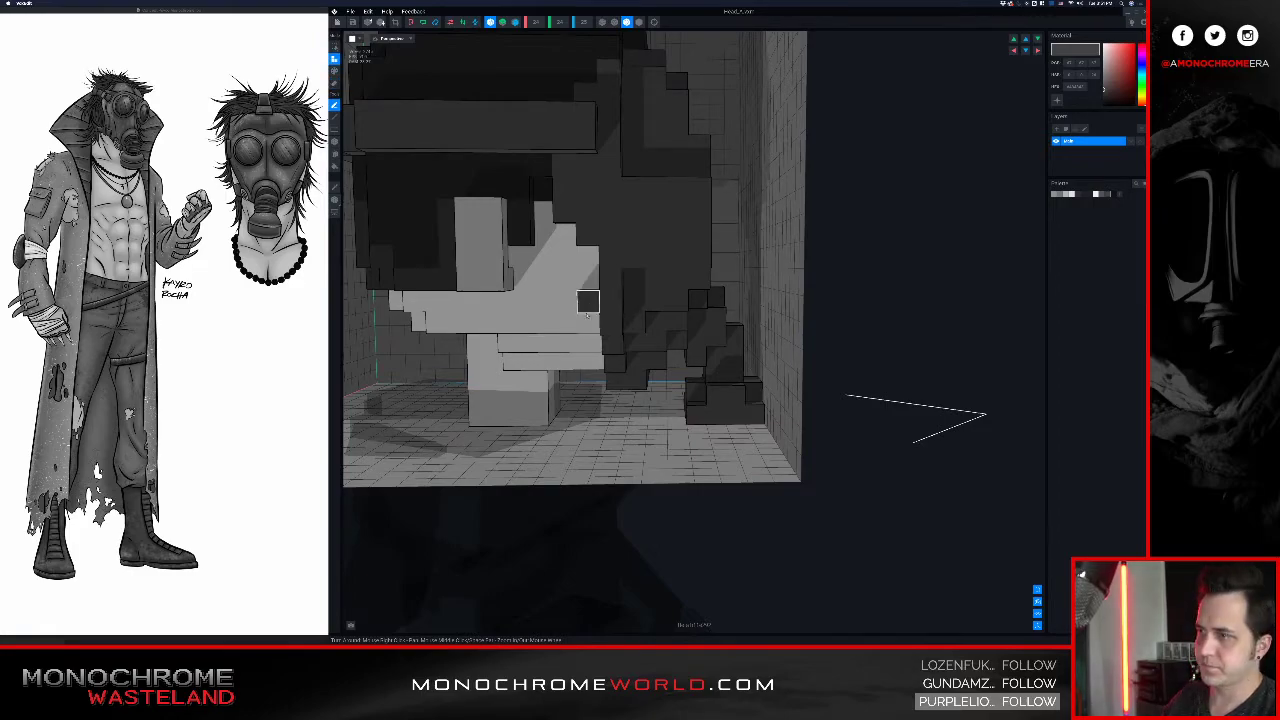
scroll(578, 318, "down", 2)
mouse_move(573, 313)
right_mouse_down()
mouse_move(548, 310)
mouse_move(592, 308)
right_mouse_up()
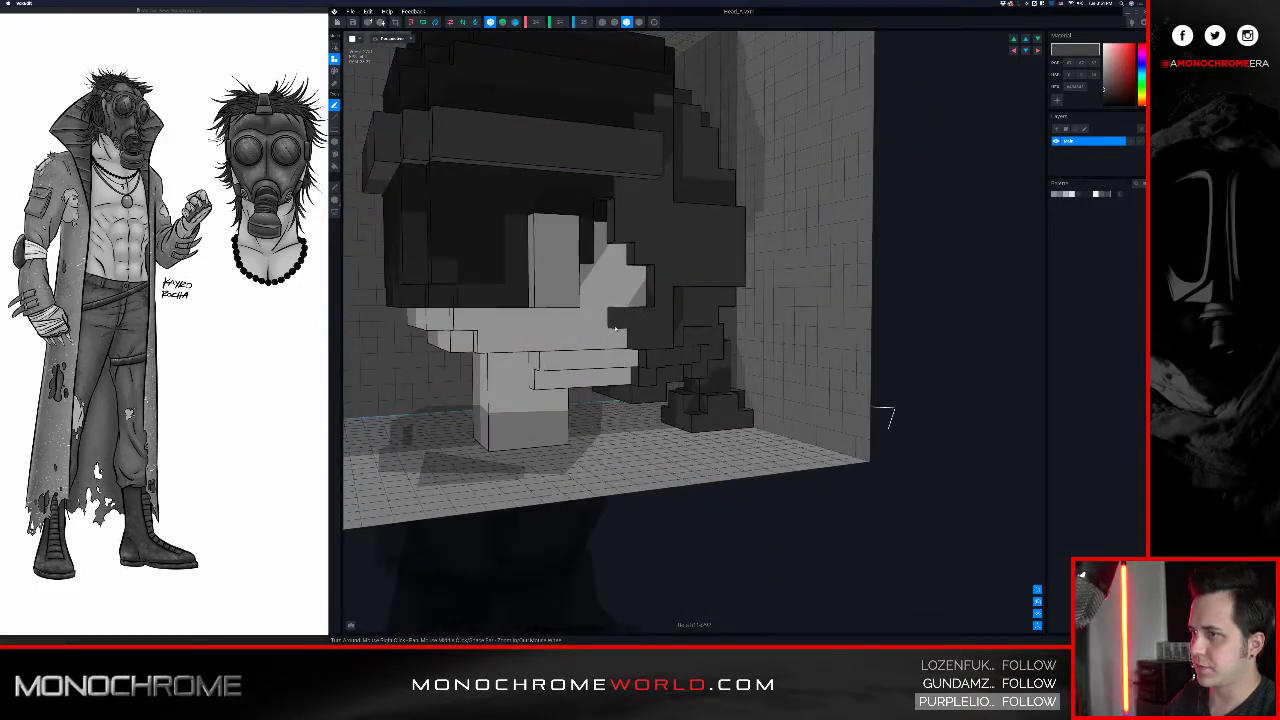
left_click(617, 338)
left_click(598, 338)
left_click(598, 318)
left_click(578, 318)
left_click(578, 338)
left_click_drag(564, 337, 558, 327)
left_click(533, 334)
left_click(534, 322)
left_click(511, 321)
left_click(489, 322)
left_click(468, 327)
left_click_drag(513, 342, 490, 344)
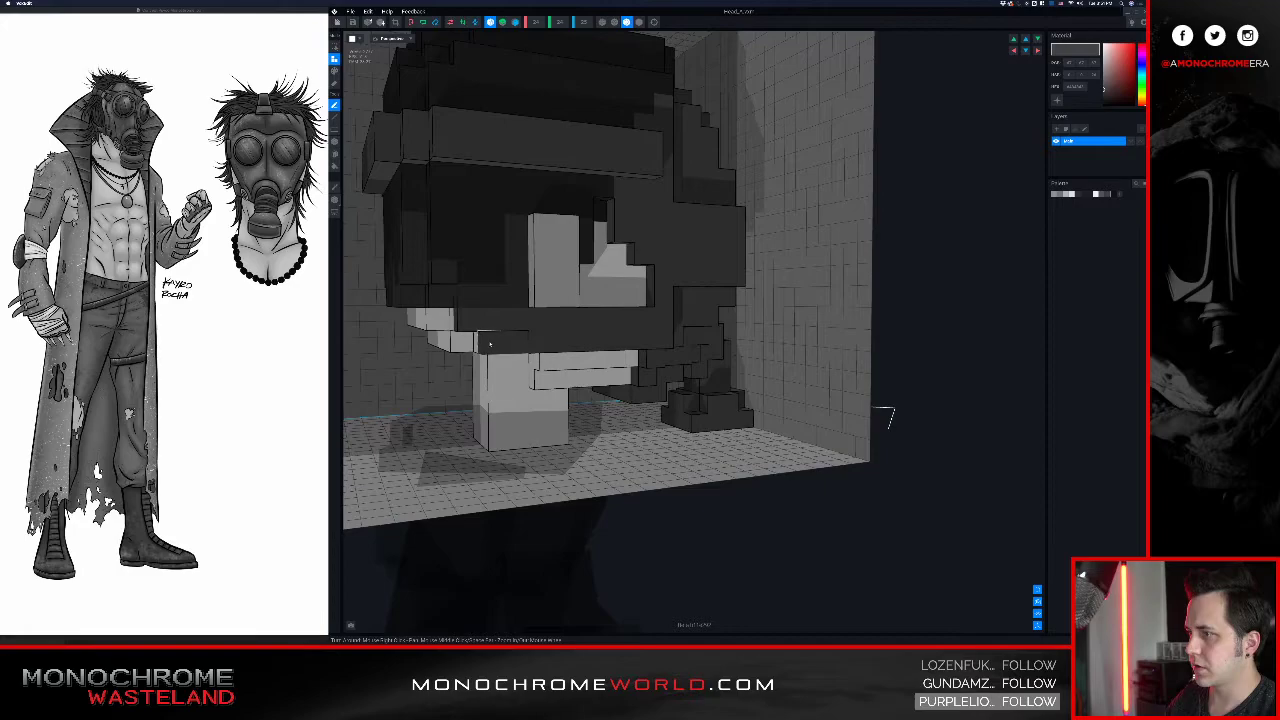
- Wrap the lower strap around the rear corner of the jaw with dark grey voxels
right_click_drag(490, 345, 539, 338)
left_click(460, 344)
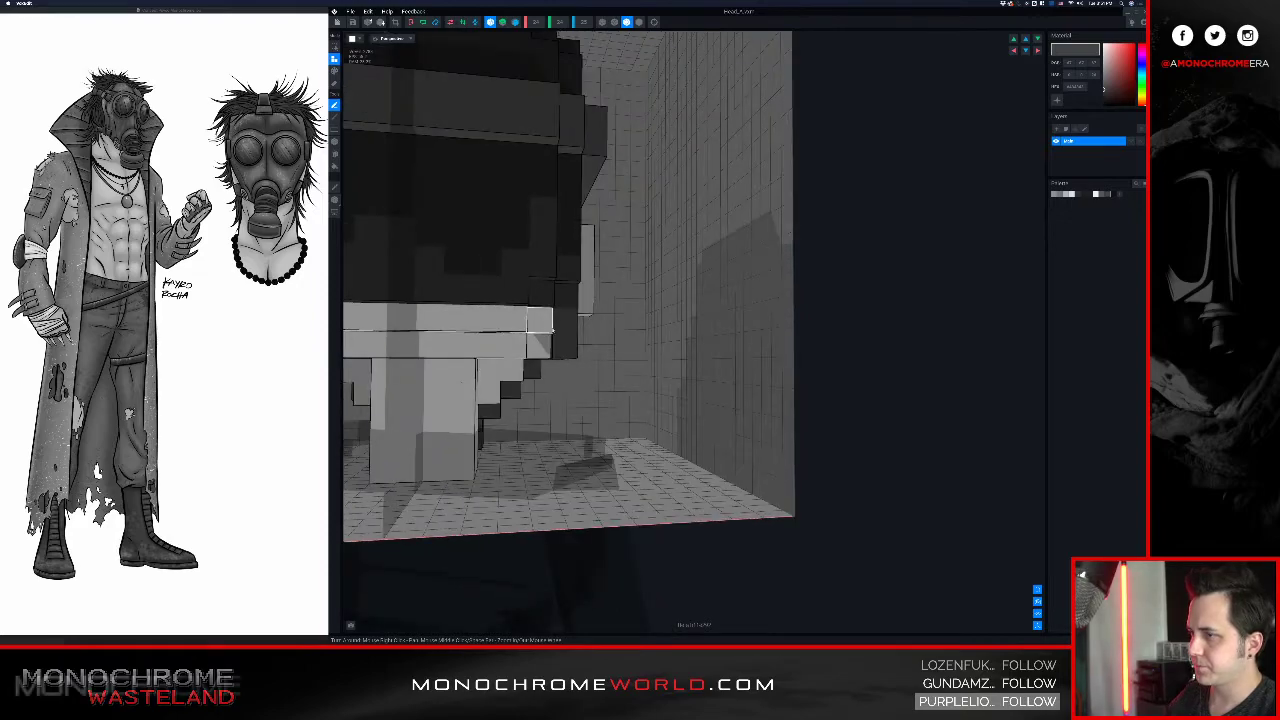
left_click(531, 345)
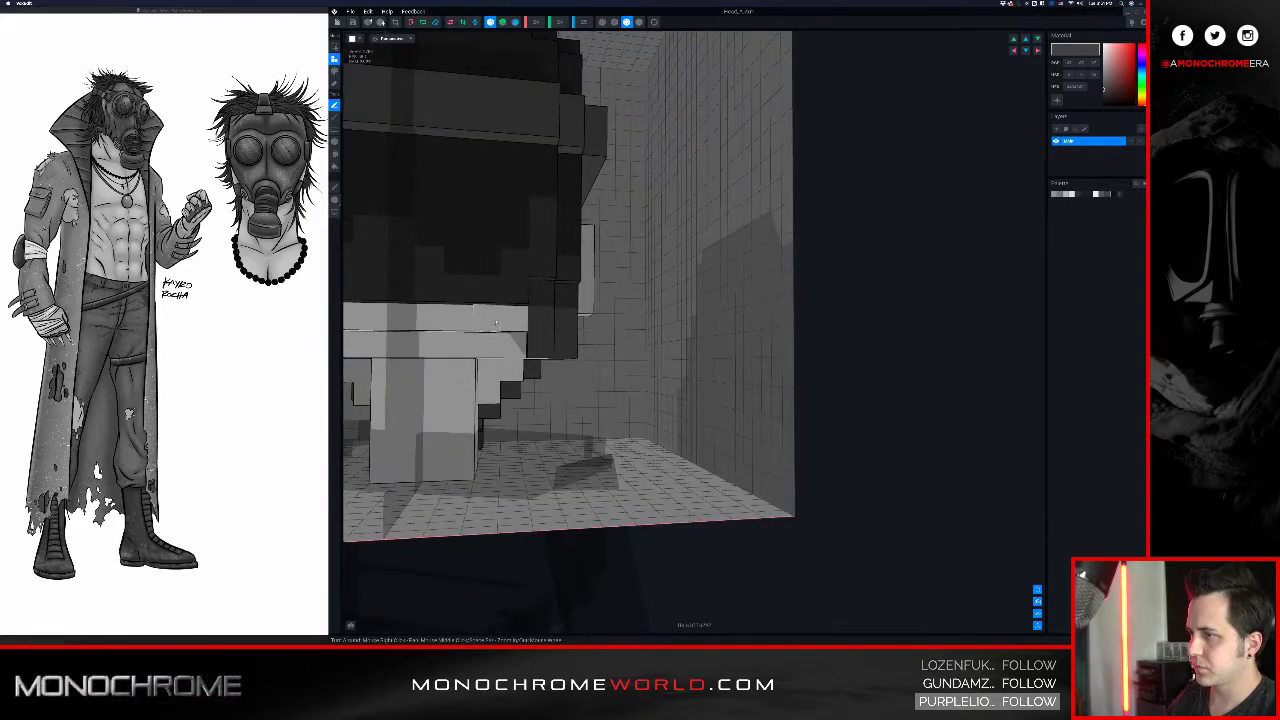
- Carry the lower strap across the back of the head above the neck with two rows of dark grey voxels
right_click_drag(514, 319, 490, 321)
middle_click_drag(362, 320, 517, 336)
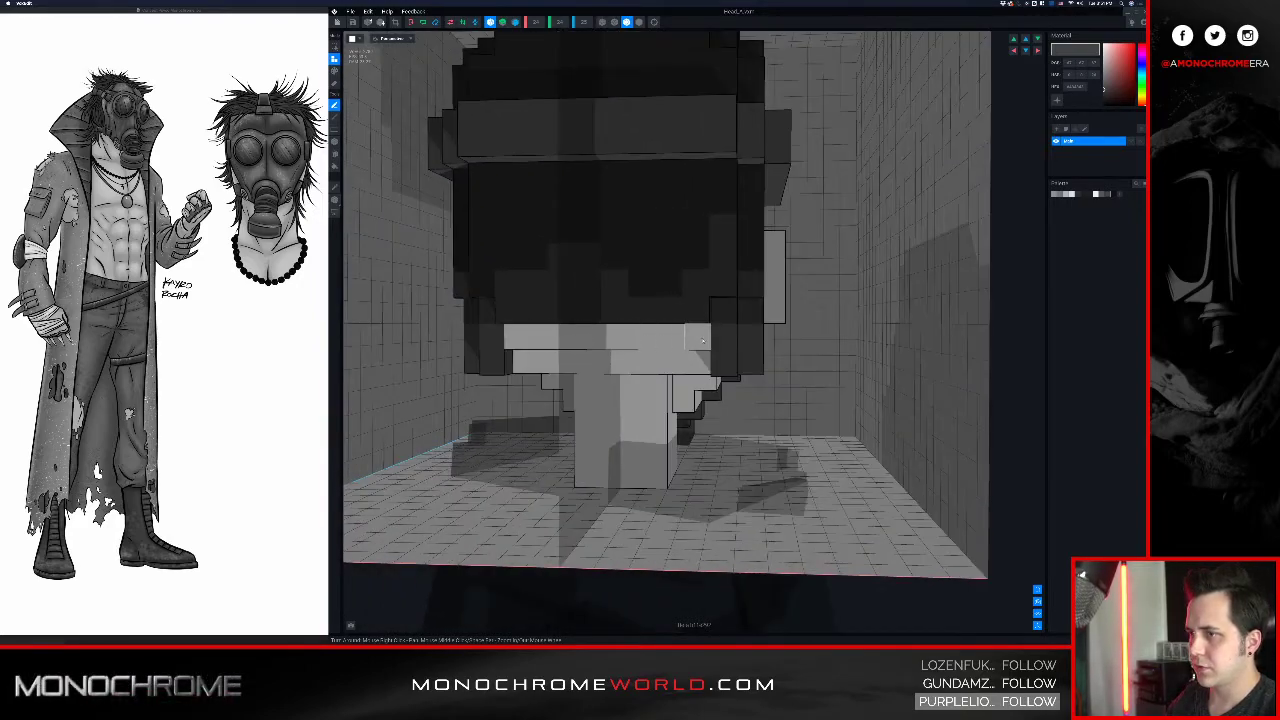
left_click_drag(702, 338, 516, 340)
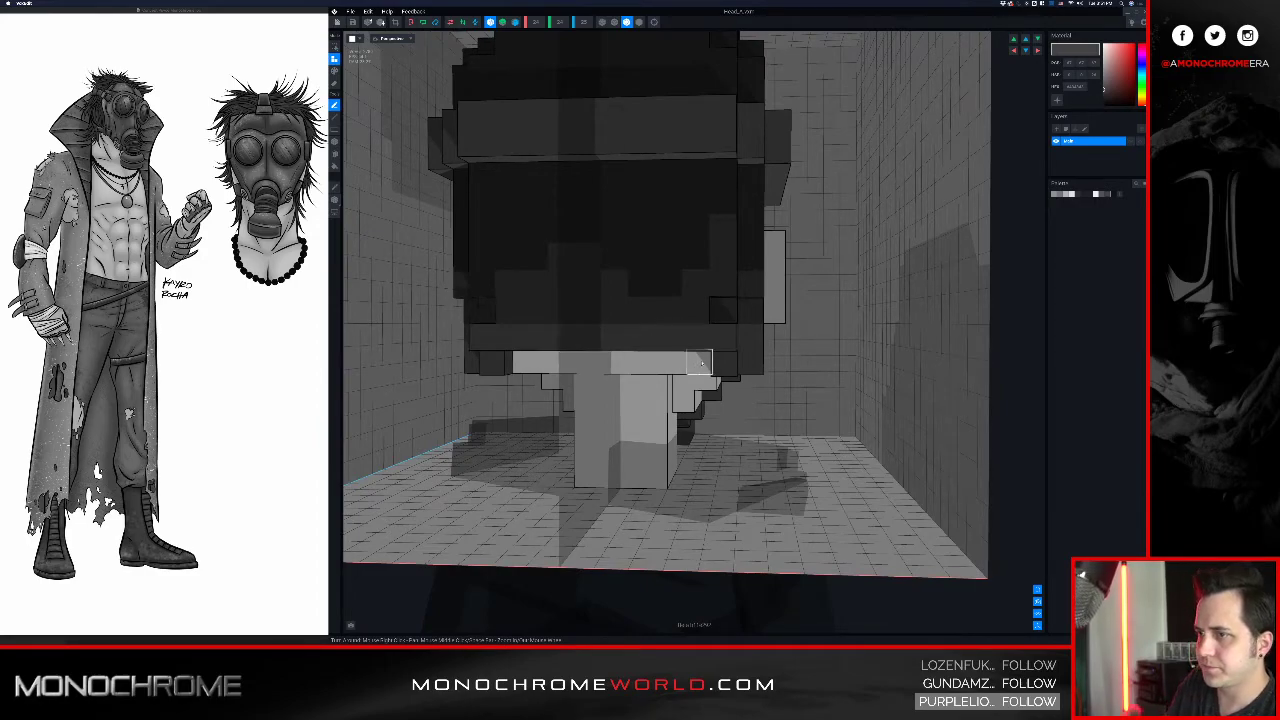
left_click_drag(726, 363, 614, 364)
right_click_drag(670, 346, 656, 350)
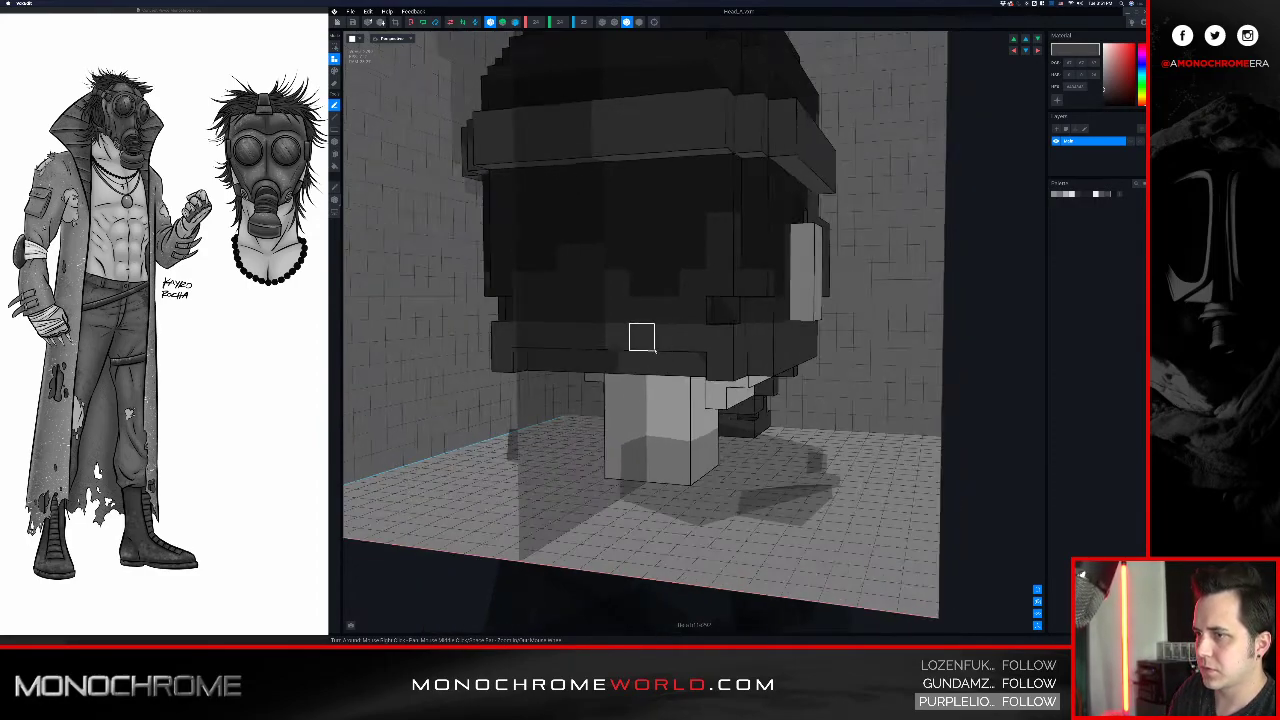
left_click_drag(700, 364, 530, 364)
- Sample the light skin tone and repaint the edge of the head's underside next to the lower strap
right_click_drag(645, 364, 643, 353)
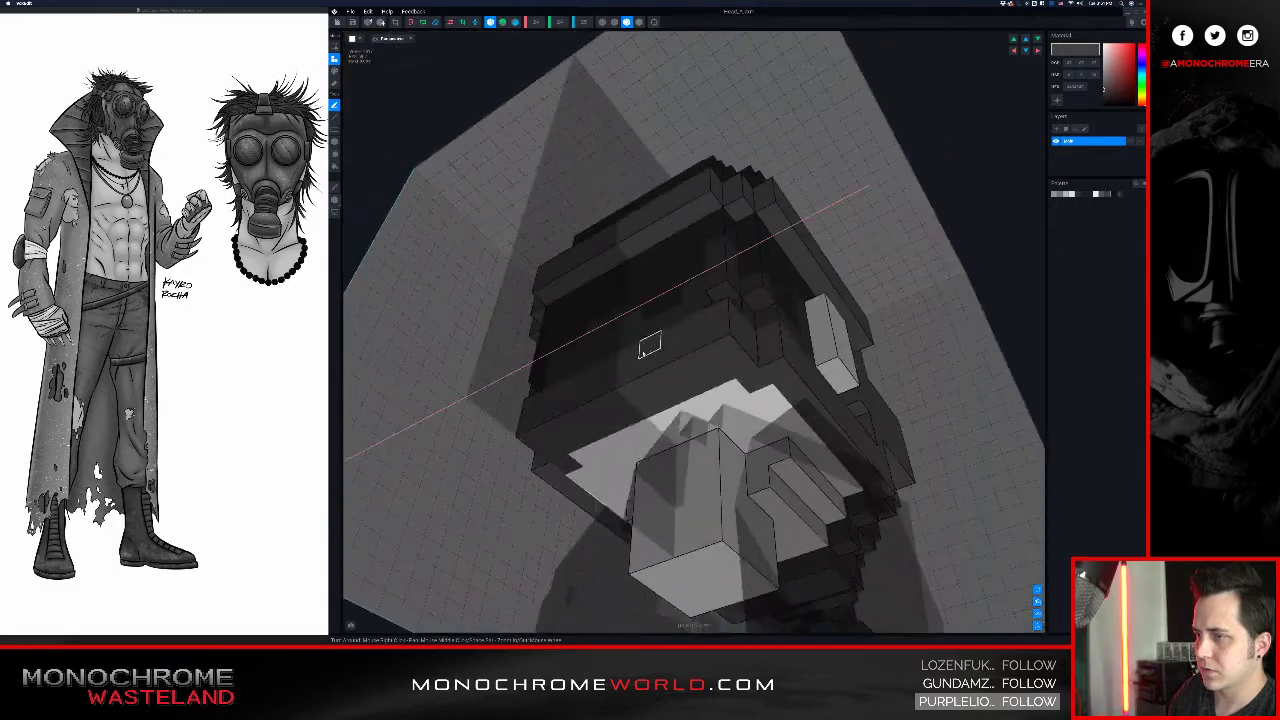
key("i")
left_click(709, 402)
key("p")
left_click_drag(718, 371, 655, 407)
- Erase a stray voxel on the underside of the jaw beside the neck
mouse_move(709, 406)
right_mouse_down()
mouse_move(760, 408)
mouse_move(770, 427)
mouse_move(807, 395)
right_mouse_up()
key("e")
left_click(756, 399)
scroll(760, 424, "down", 10)
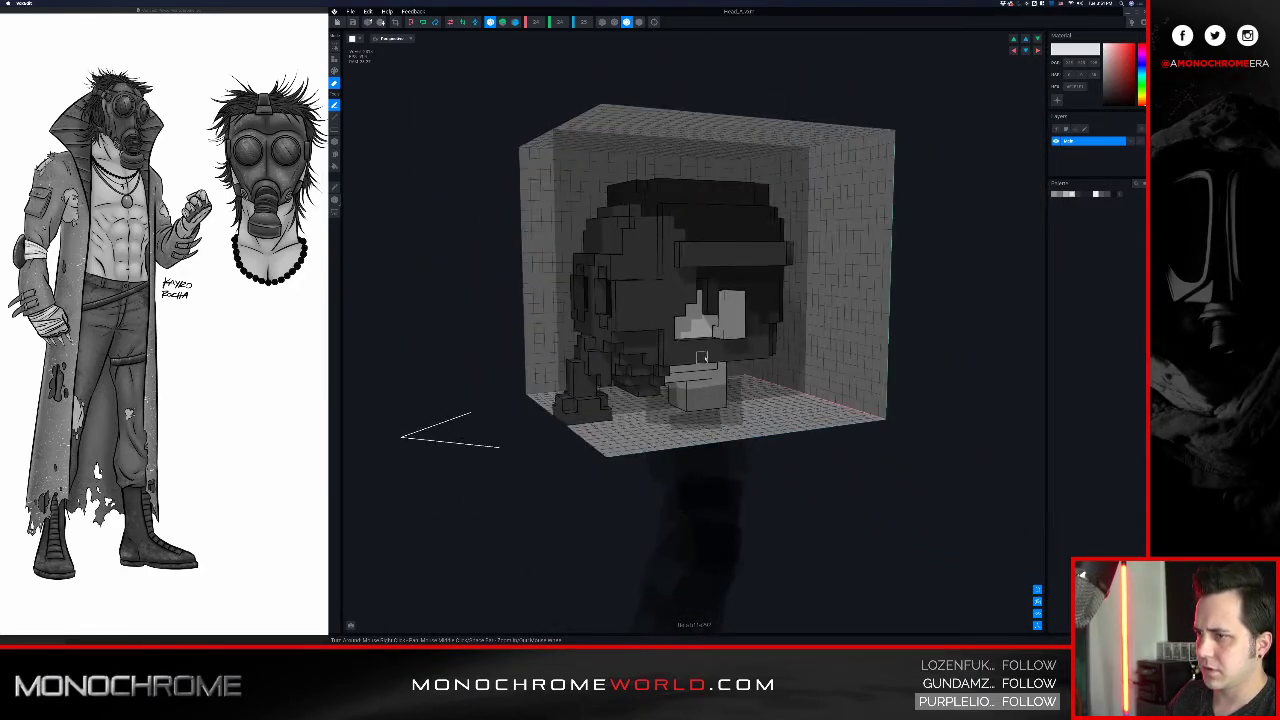
right_click_drag(679, 273, 681, 245)
scroll(677, 240, "up", 4)
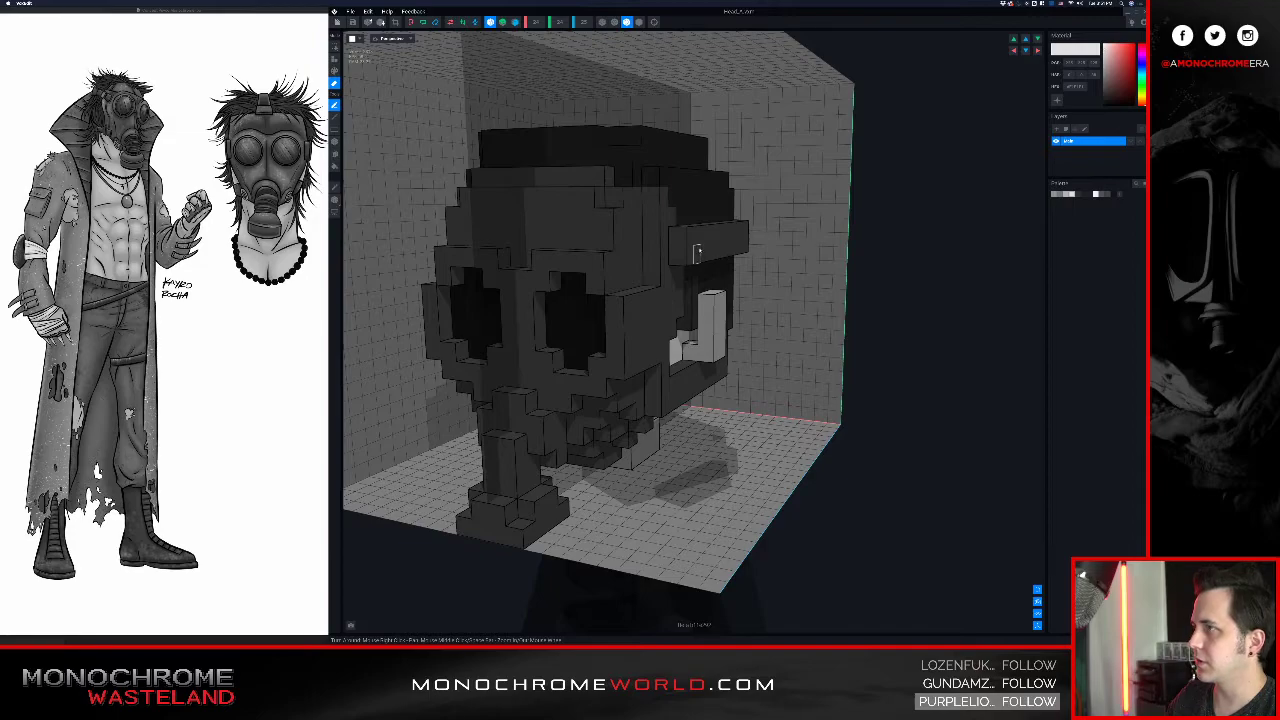
right_click_drag(677, 256, 629, 382)
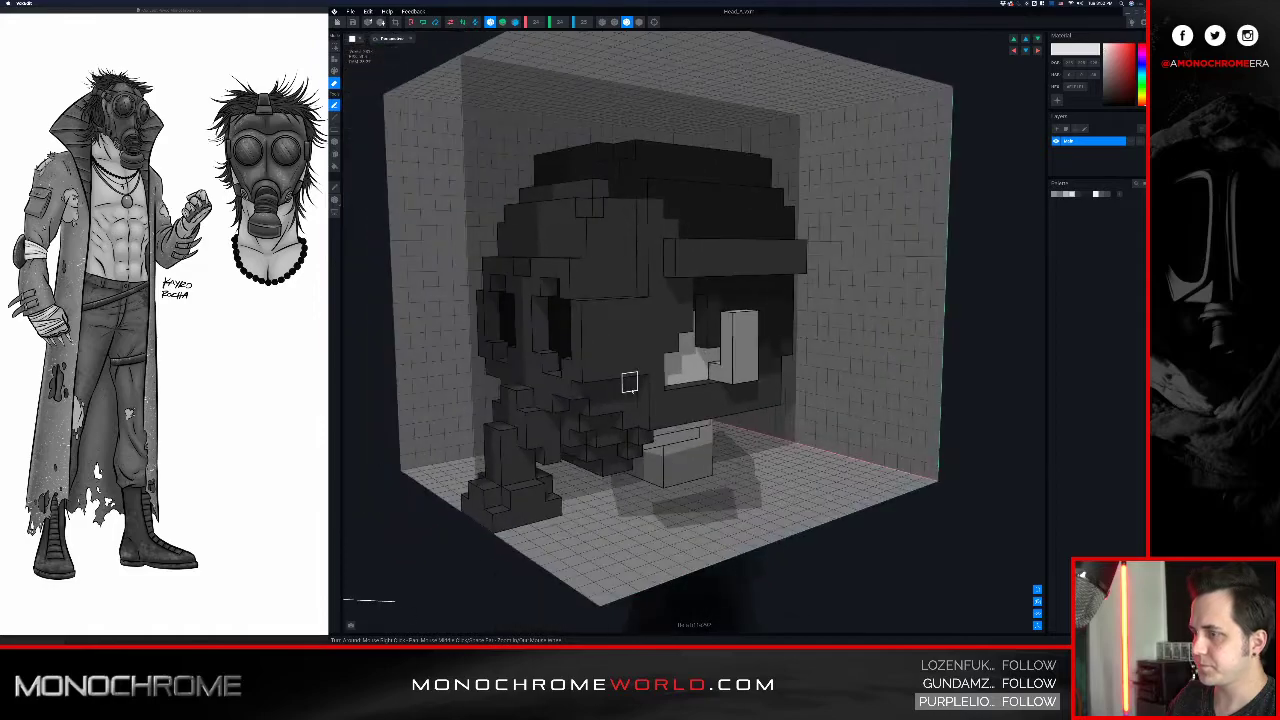
mouse_move(607, 311)
left_mouse_down()
mouse_move(614, 368)
mouse_move(622, 306)
mouse_move(637, 370)
left_mouse_up()
right_click_drag(634, 329, 655, 329)
key("super+z")
key("super+z")
key("super+z")
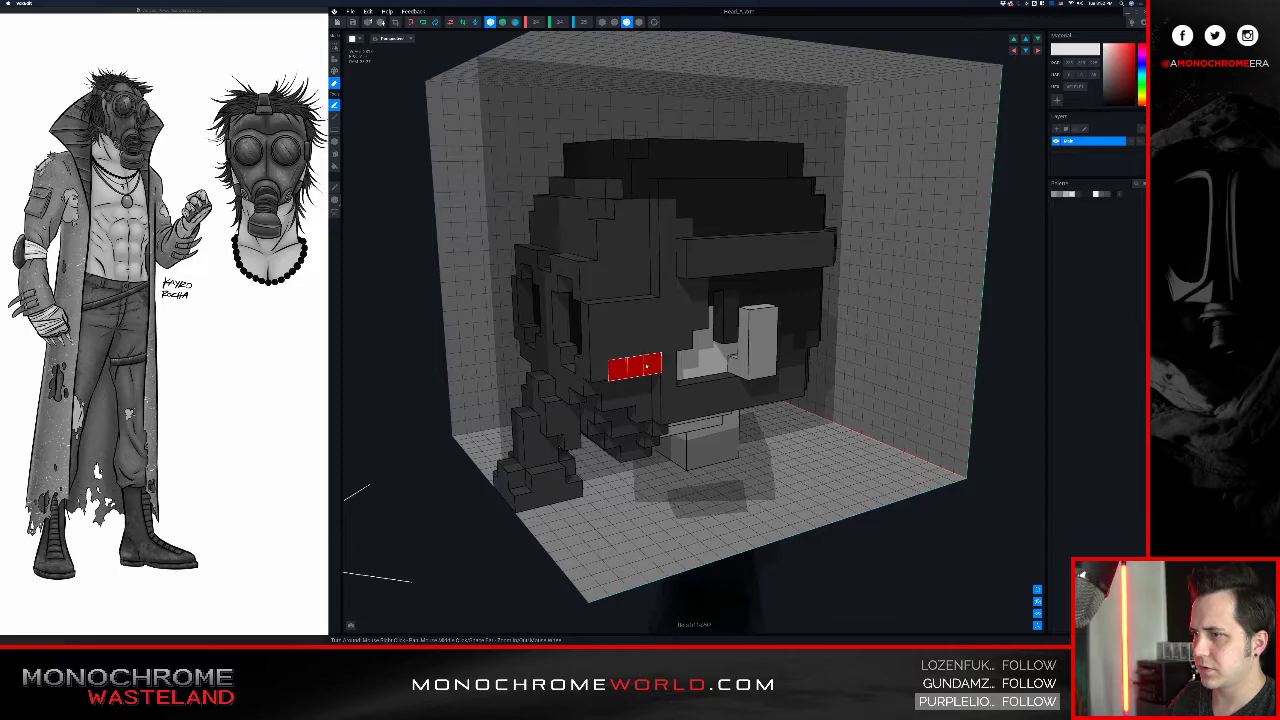
- Erase the lowest row of voxels on the mask's side, just above the recessed lower cheek
left_click_drag(646, 310, 647, 309)
mouse_move(644, 303)
right_mouse_down()
mouse_move(686, 307)
mouse_move(646, 303)
right_mouse_up()
left_click(637, 292, "alt")
left_click_drag(616, 288, 627, 287)
key("super+z")
mouse_move(611, 255)
right_mouse_down()
mouse_move(643, 278)
mouse_move(586, 290)
mouse_move(583, 306)
mouse_move(620, 283)
mouse_move(660, 275)
mouse_move(673, 287)
right_mouse_up()
left_click(645, 277, "alt")
key("p")
key("a")
right_click_drag(500, 315, 503, 317)
left_click_drag(506, 344, 508, 360)
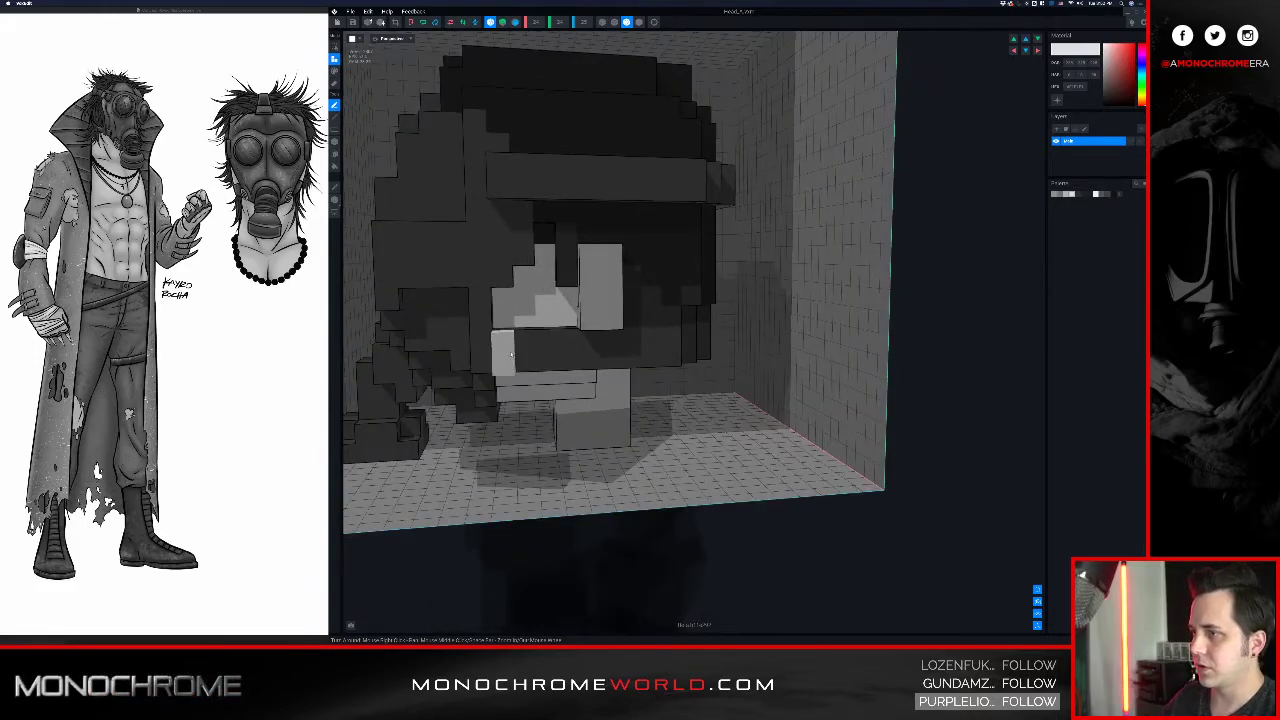
key("super+z")
- Sample the strap's dark grey and thicken the lower side strap outward by one voxel layer, face by face
left_click(529, 349, "alt")
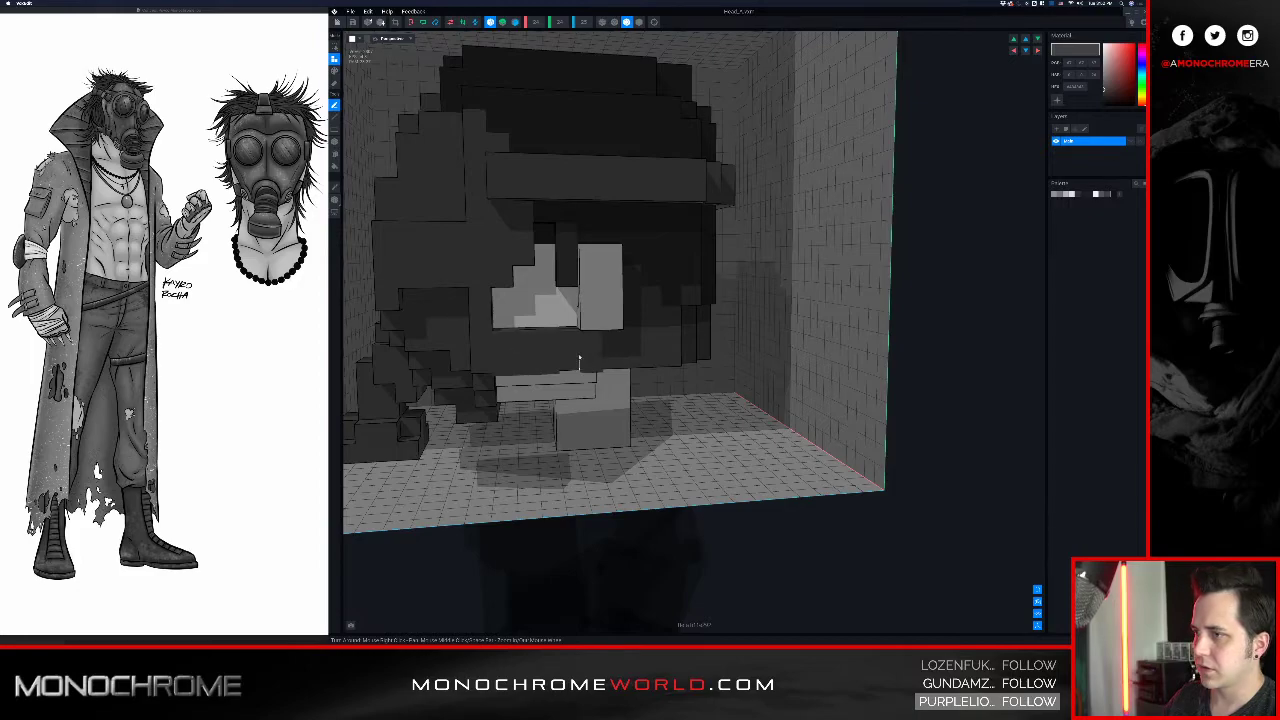
left_click(334, 142)
mouse_move(467, 240)
right_mouse_down()
mouse_move(515, 240)
mouse_move(486, 240)
mouse_move(588, 282)
mouse_move(600, 315)
right_mouse_up()
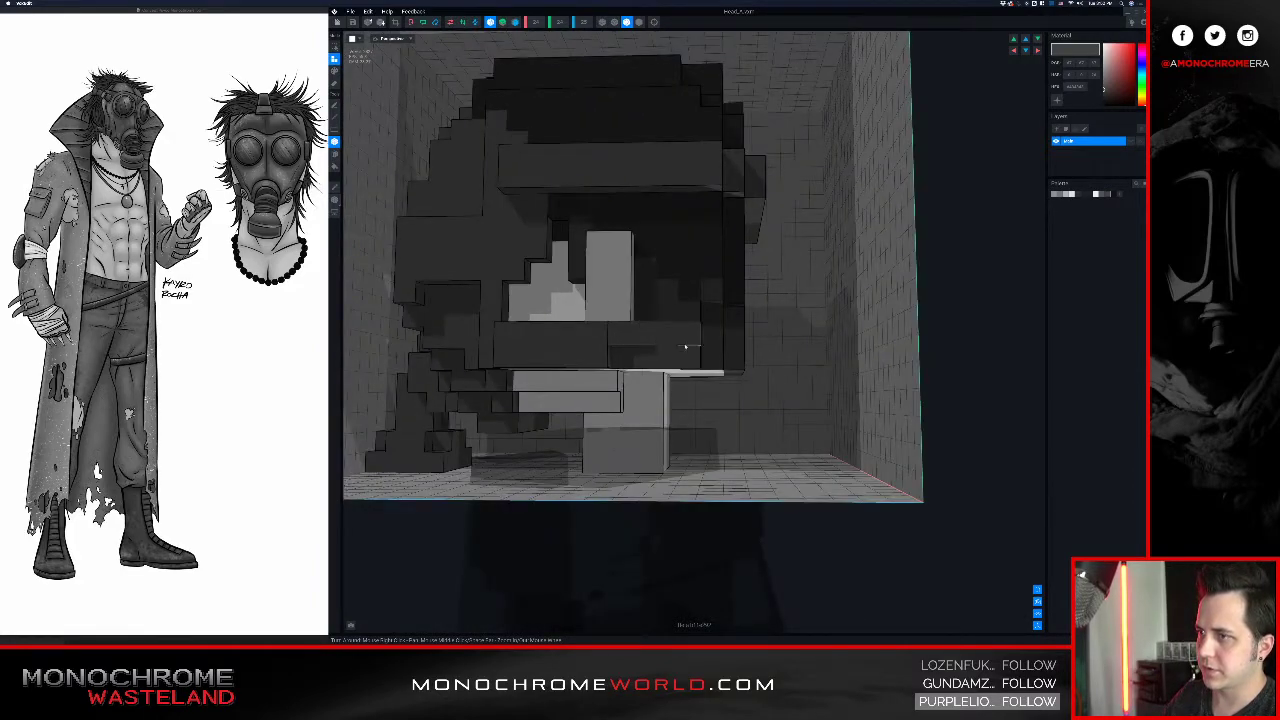
left_click(616, 355, "shift")
left_click_drag(644, 341, 665, 343)
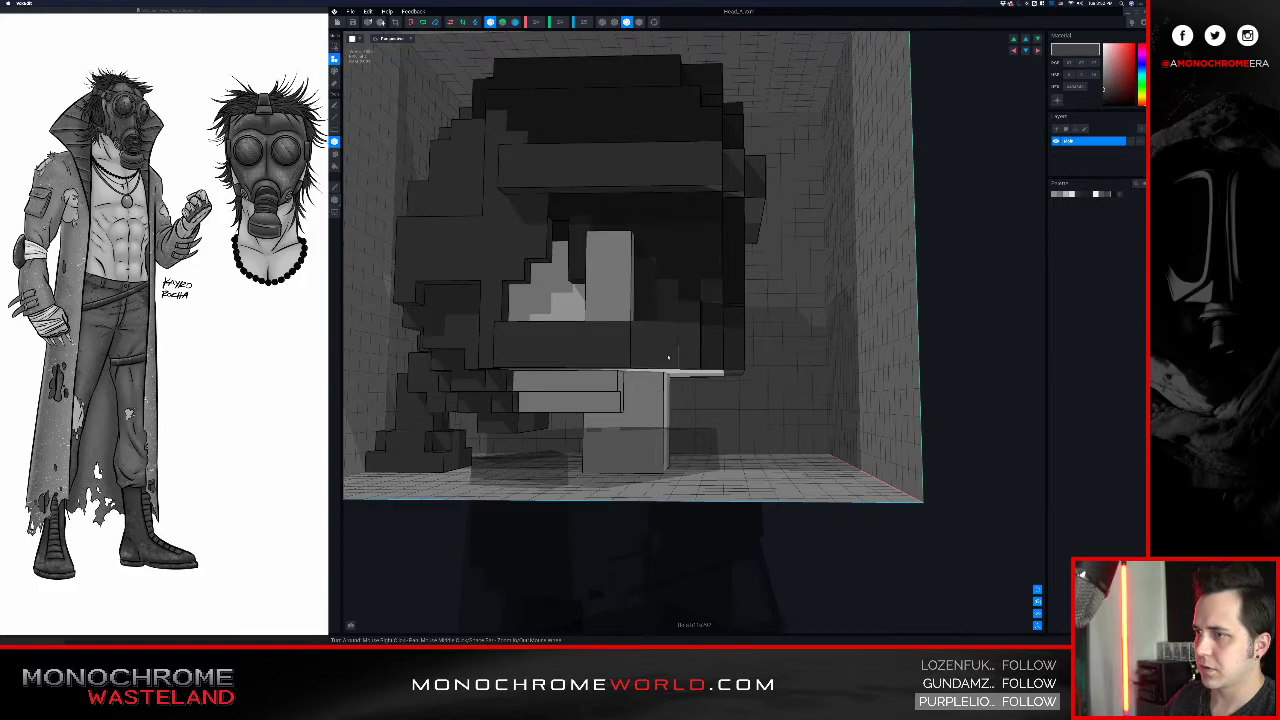
right_click_drag(578, 331, 627, 327)
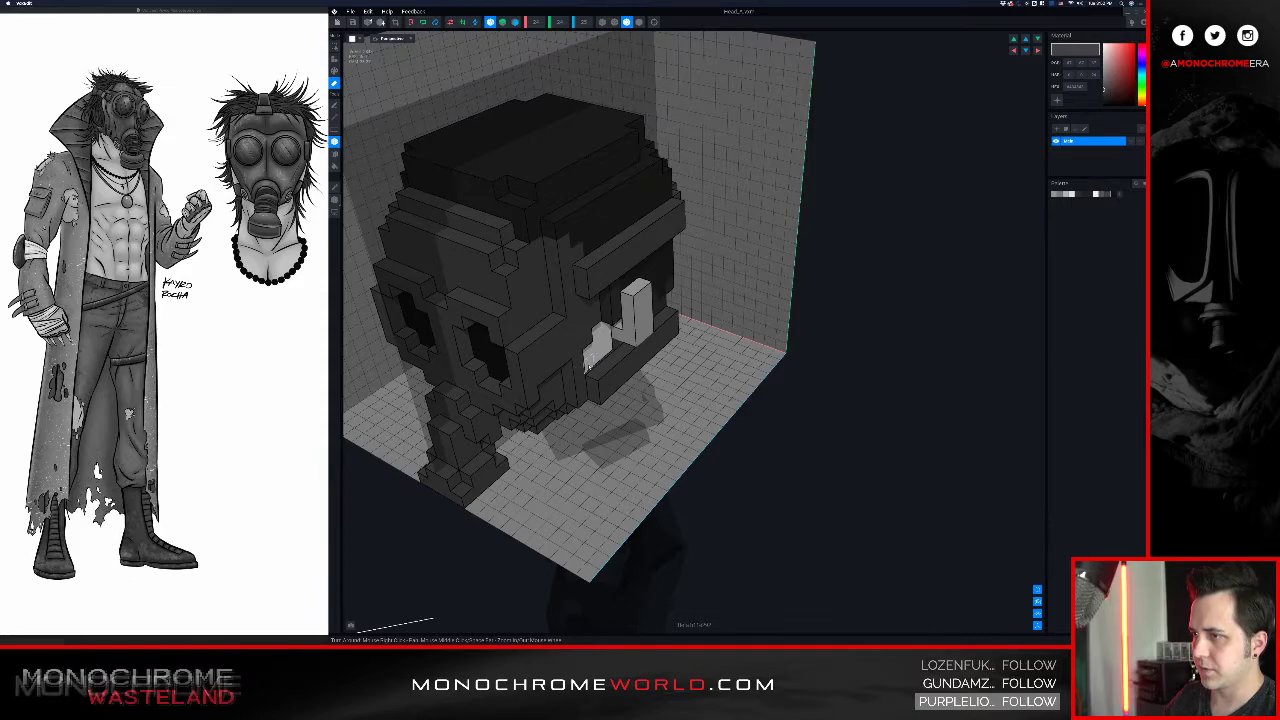
- Trim surplus dark grey voxels from the lower strap along the underside of the head
right_click_drag(592, 361, 631, 350)
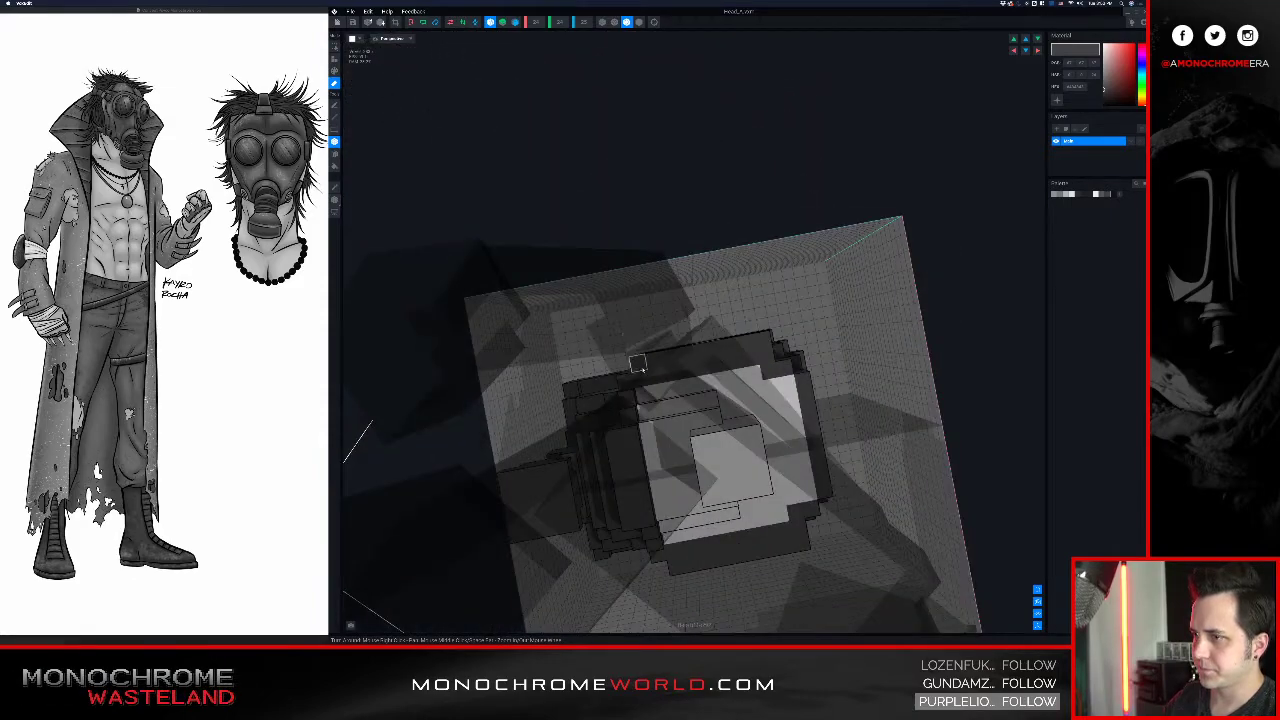
left_click_drag(695, 369, 698, 369)
mouse_move(709, 366)
right_mouse_down()
mouse_move(700, 320)
mouse_move(655, 320)
mouse_move(690, 335)
mouse_move(667, 347)
mouse_move(651, 314)
mouse_move(643, 349)
right_mouse_up()
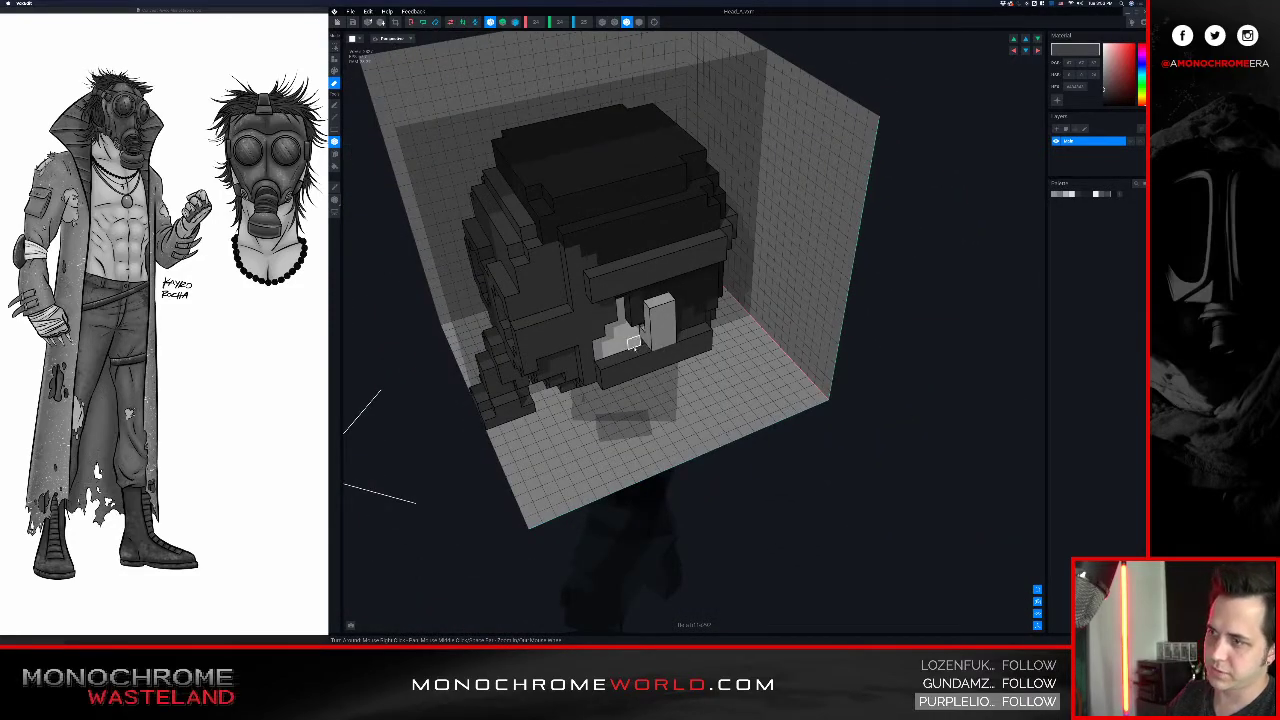
right_click_drag(632, 333, 626, 318)
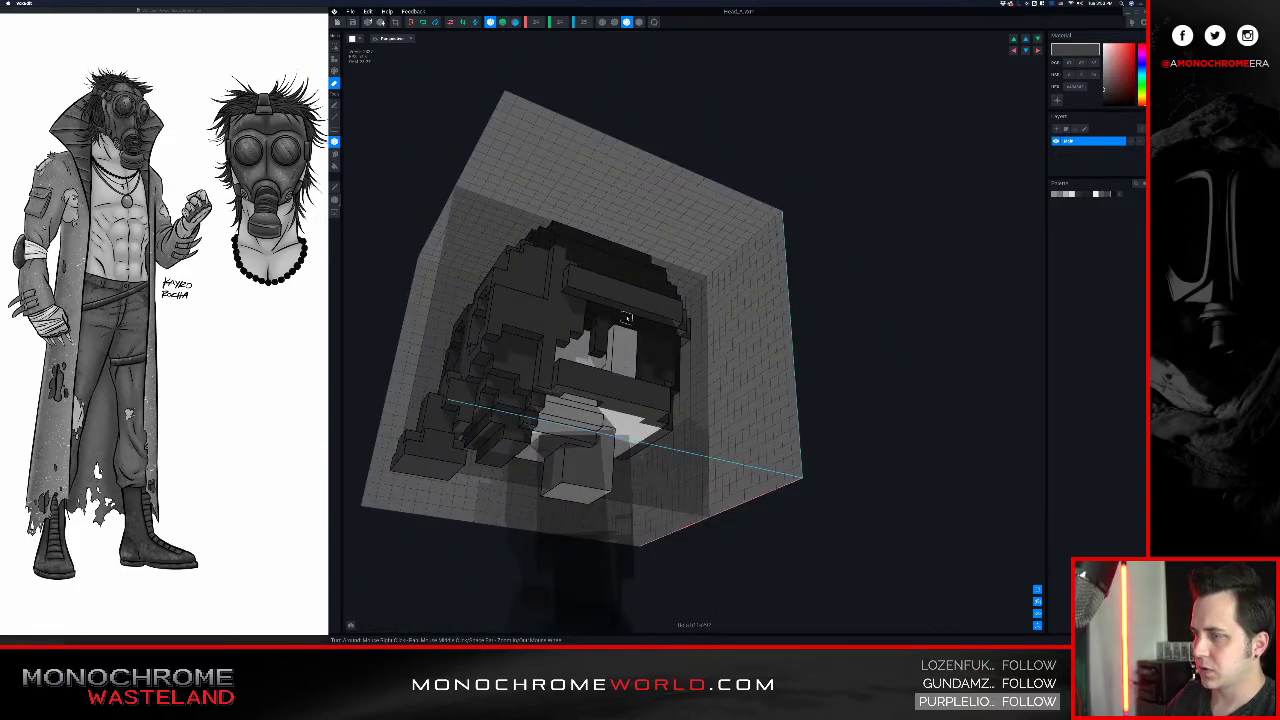
right_click_drag(623, 327, 601, 343)
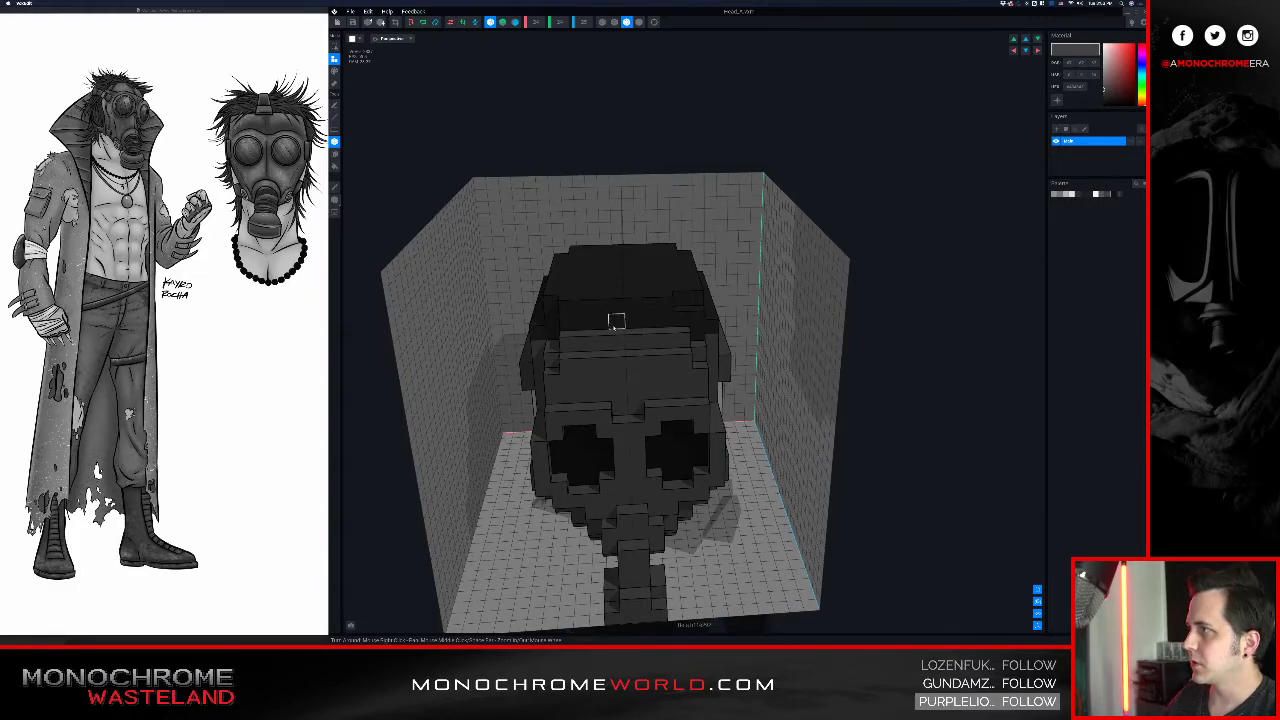
- Build a raised dark grey strap over the centre of the head, from the mask's forehead to the back
right_click_drag(630, 310, 619, 302)
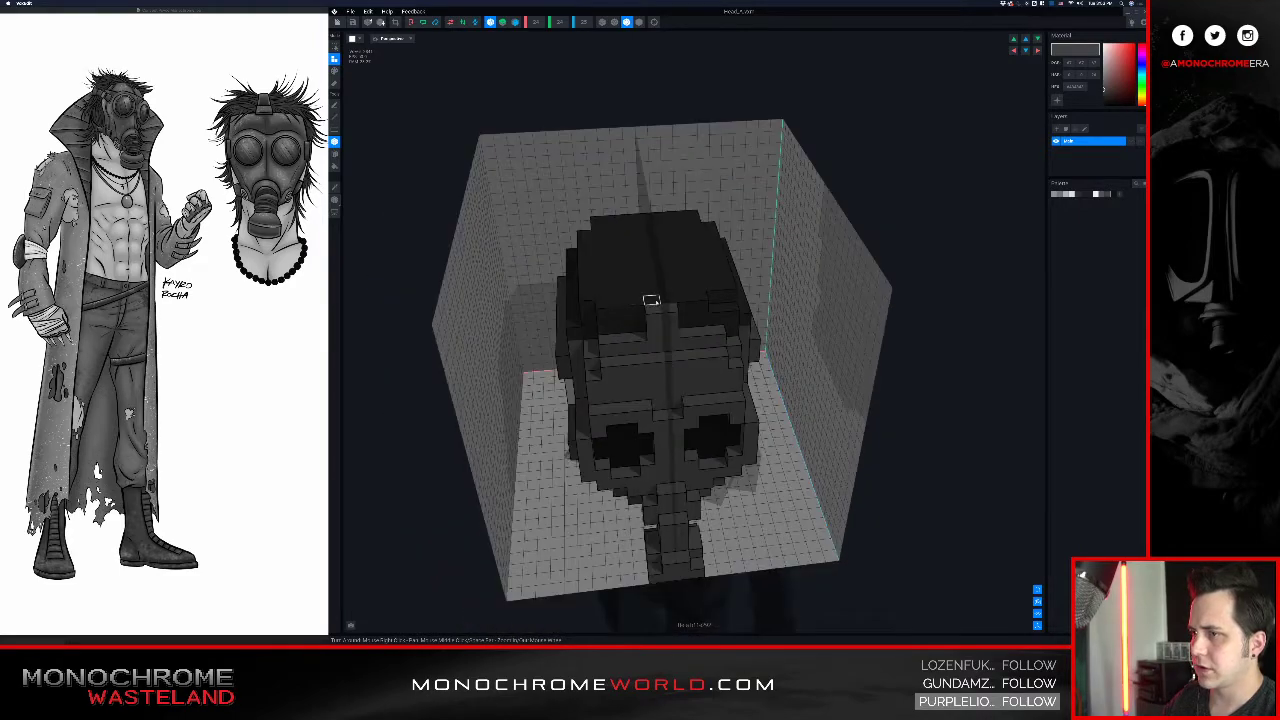
right_click_drag(674, 256, 703, 262)
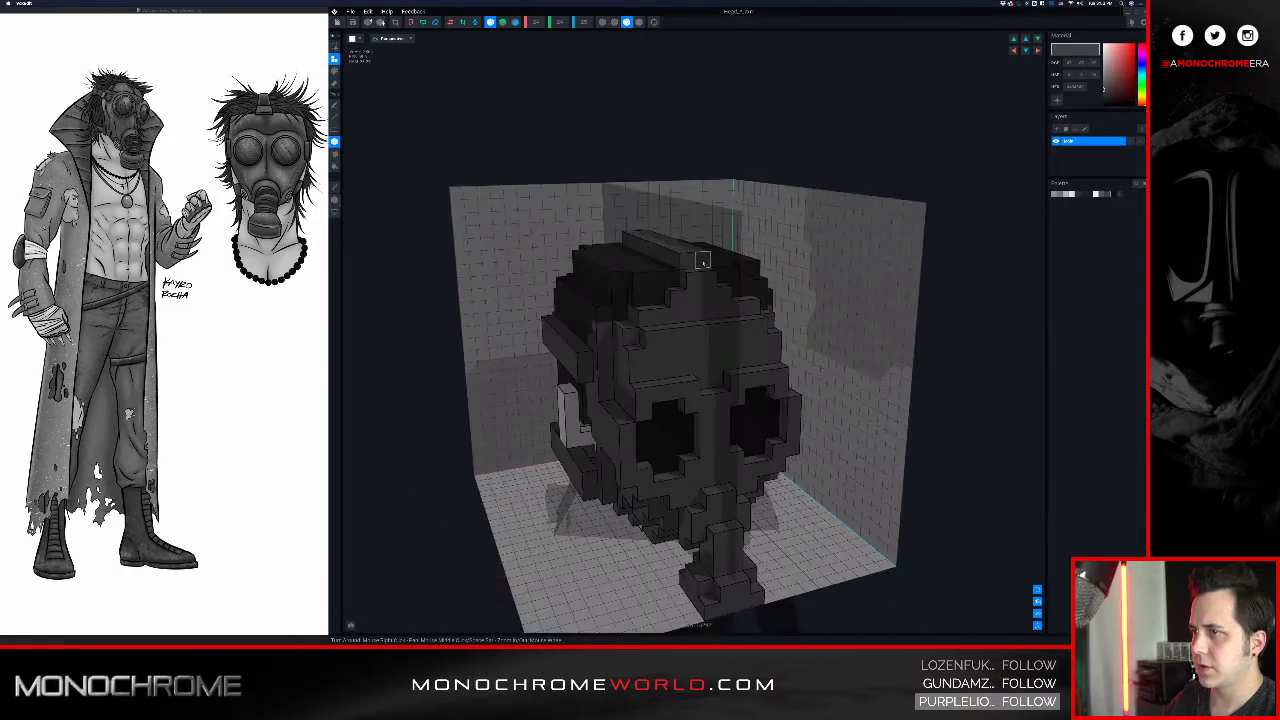
right_click_drag(655, 226, 701, 275)
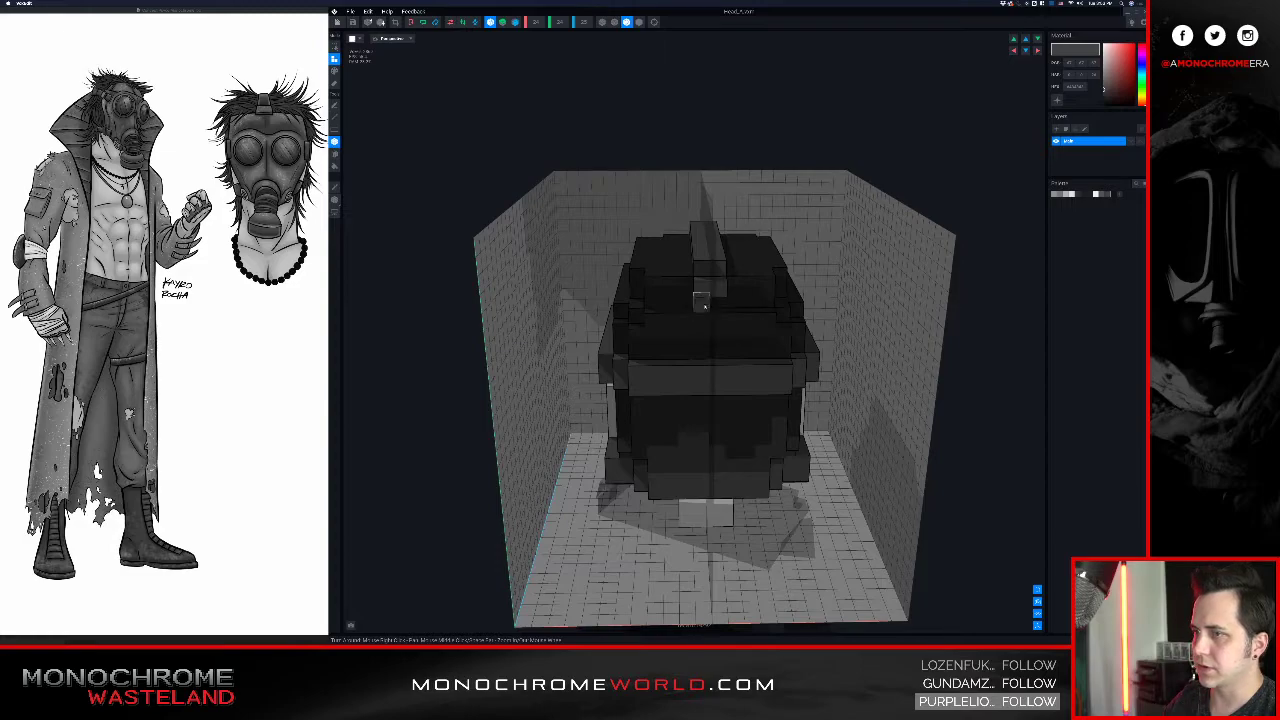
- Bring the centre strap down the back of the head to the horizontal strap, with a stepped flare at the junction
right_click_drag(701, 319, 742, 291)
left_click(760, 340)
left_click(759, 357)
left_click(758, 374)
left_click(721, 337)
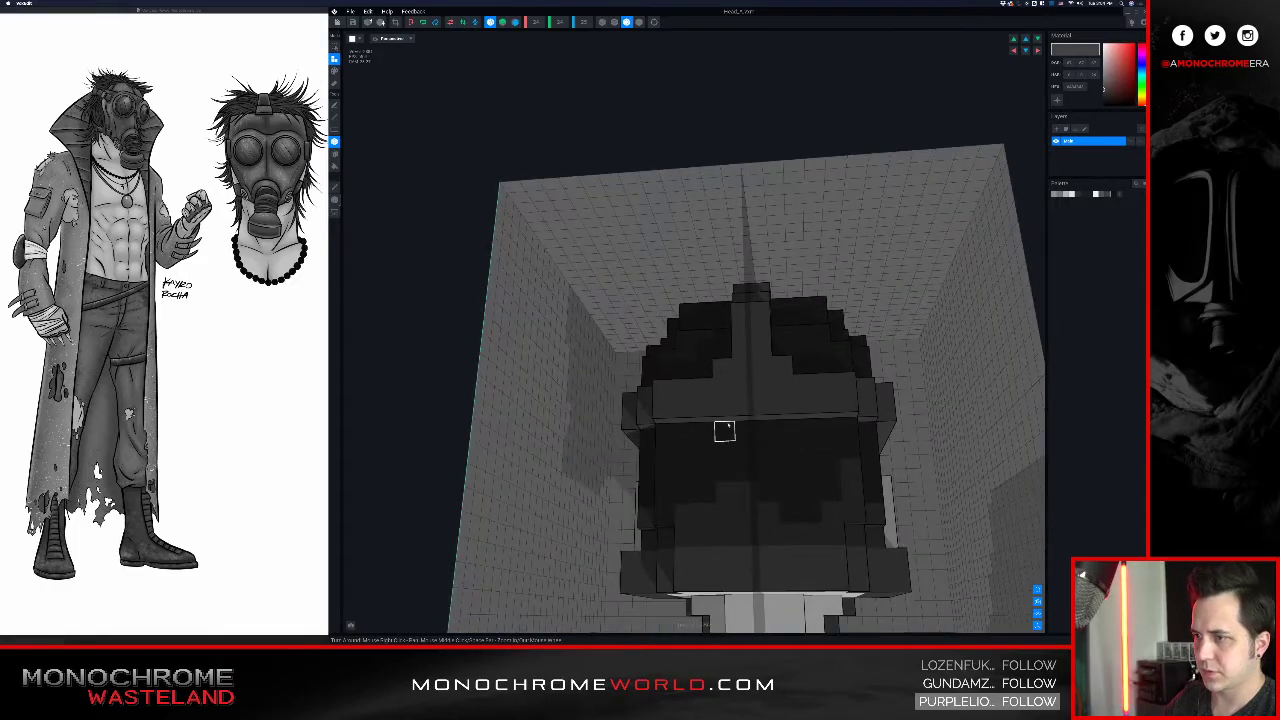
- Erase the raised outer voxel layer of the lower strap along the side of the jaw
right_click_drag(711, 392, 714, 372)
scroll(705, 377, "down", 2)
scroll(709, 371, "down", 4)
scroll(712, 370, "down", 2)
middle_click_drag(714, 372, 704, 359)
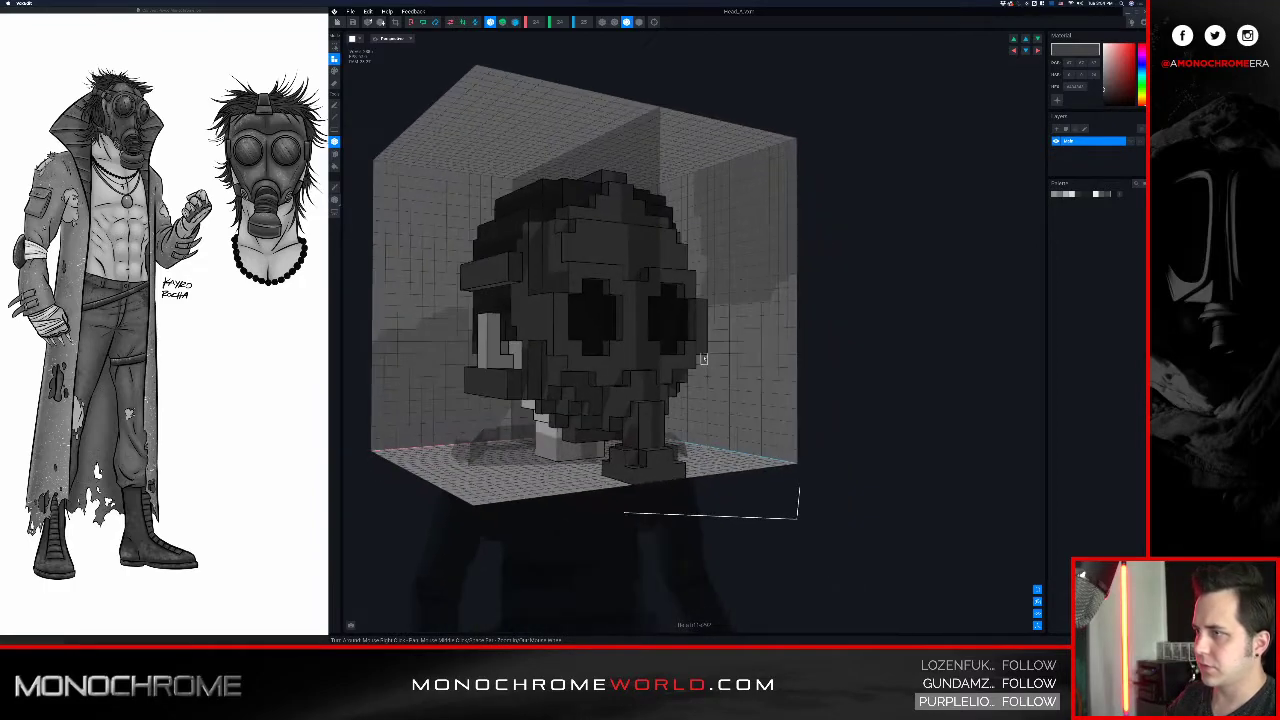
right_click_drag(701, 349, 778, 337)
middle_click_drag(774, 337, 726, 363)
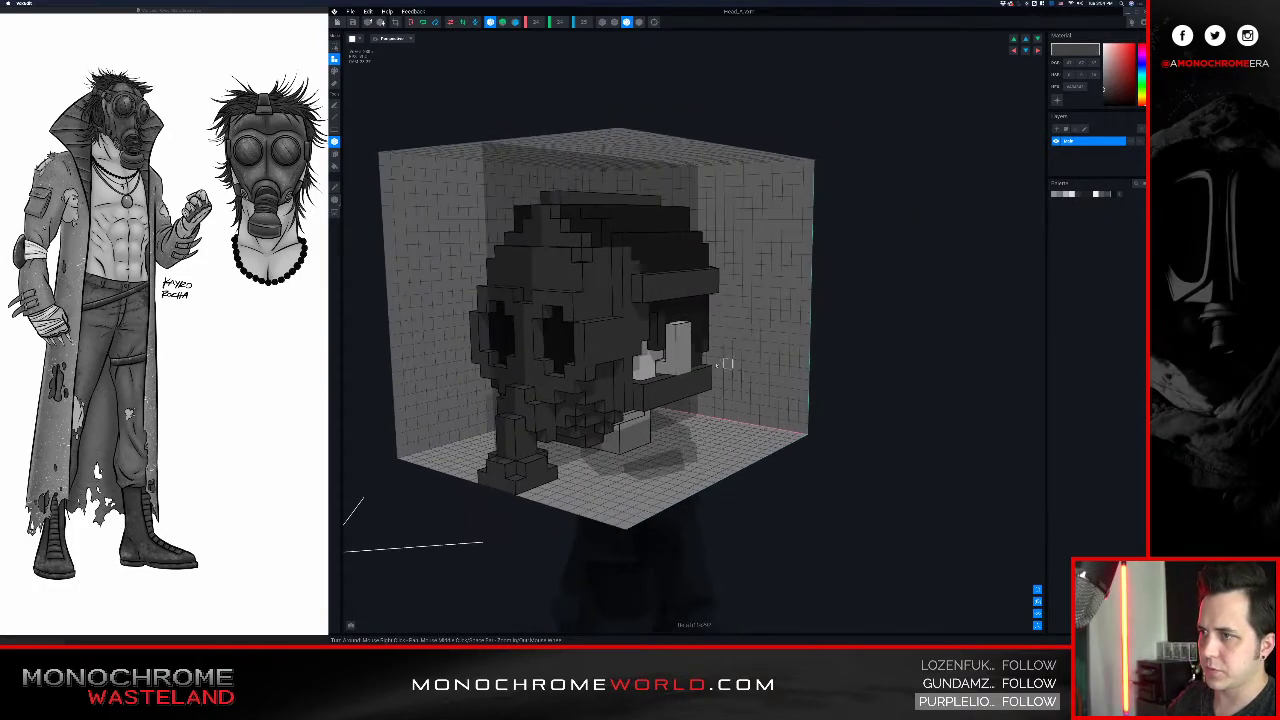
scroll(704, 366, "up", 4)
right_click_drag(726, 364, 703, 376)
scroll(707, 381, "up", 3)
key("e")
mouse_move(637, 421)
left_mouse_down()
mouse_move(765, 402)
mouse_move(787, 412)
left_mouse_up()
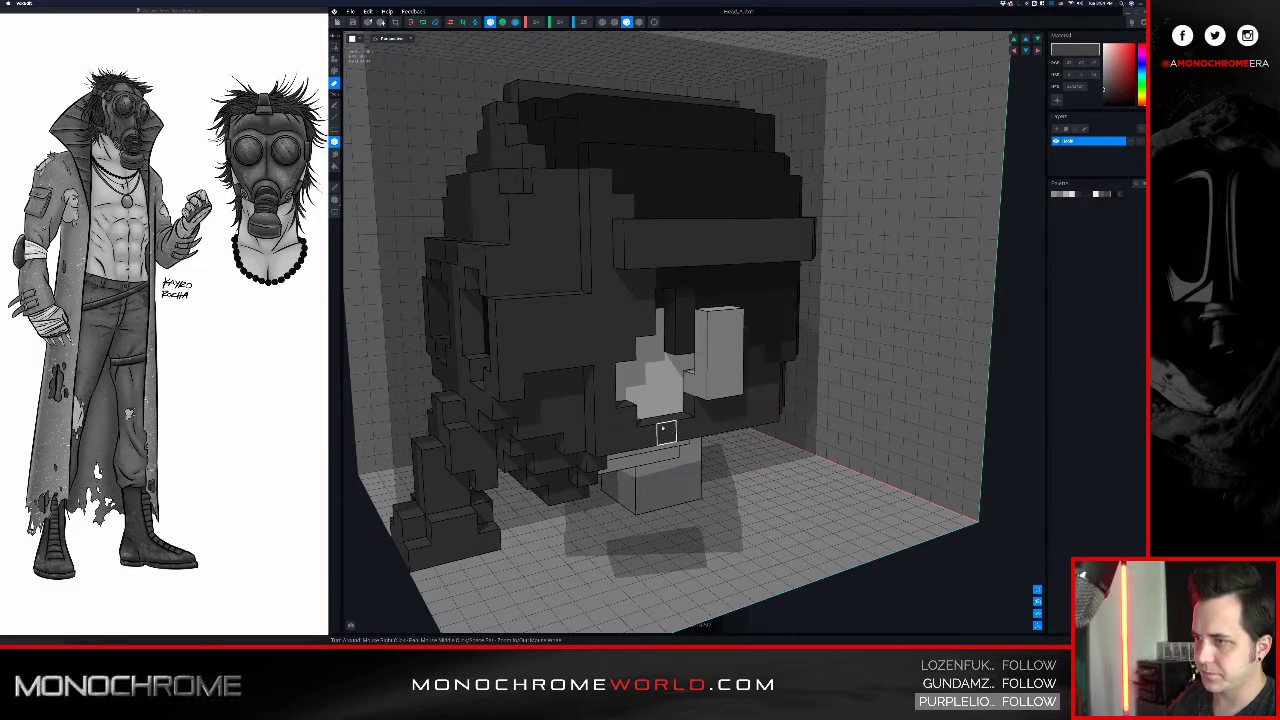
- Add dark grey voxels along the top of the lower strap, below the ear
key("i")
left_click(703, 426)
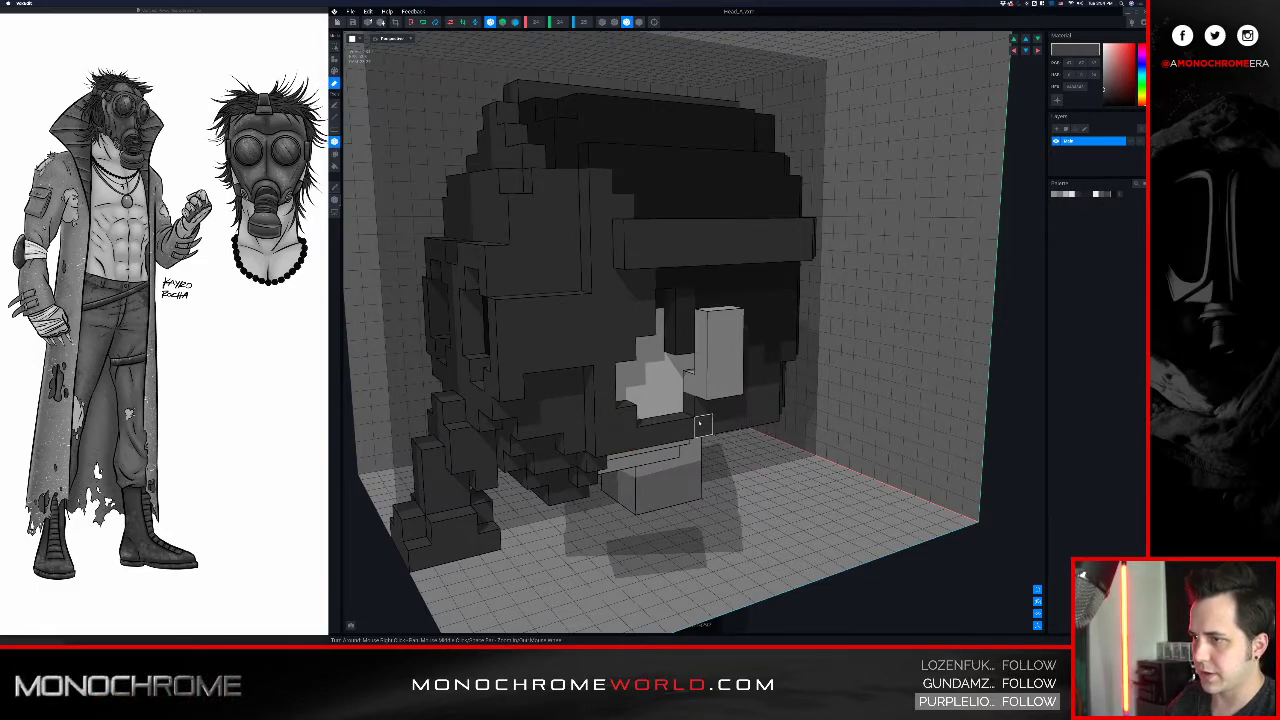
key("p")
key("a")
left_click(674, 414)
left_click(653, 416)
right_click_drag(702, 424, 732, 406)
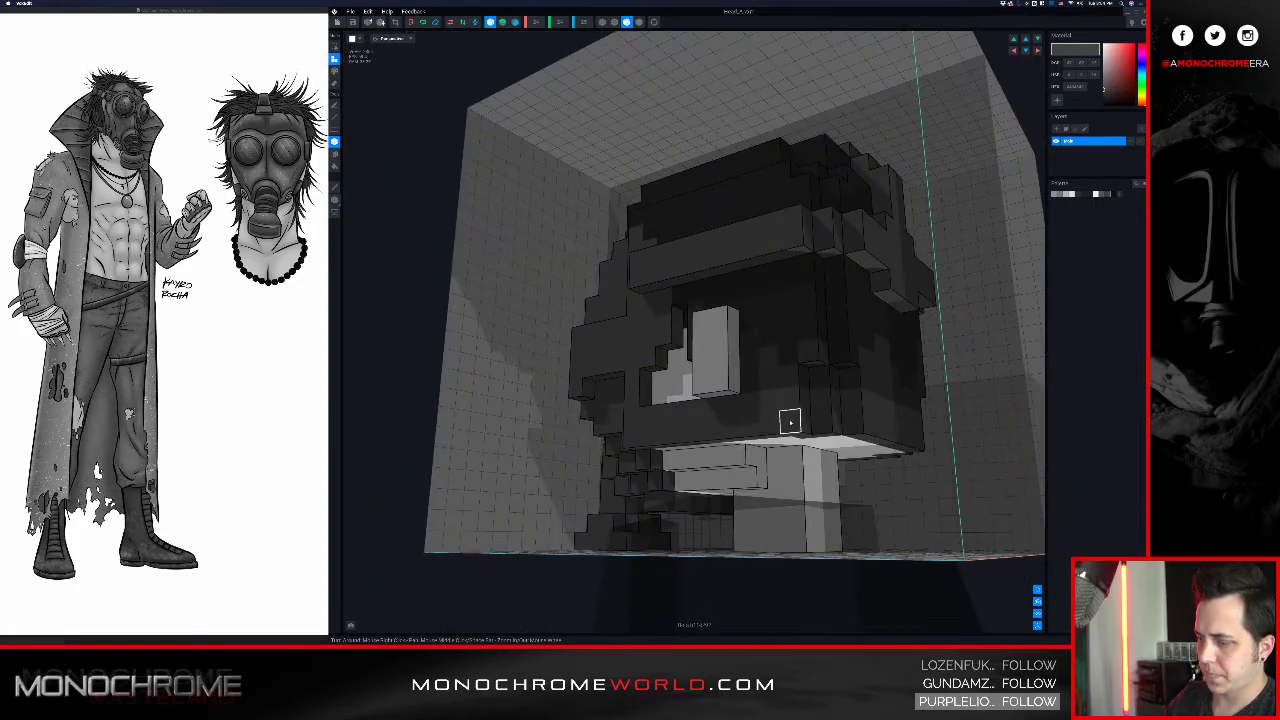
- Erase the raised strap voxels at the lower back corner of the head
key("e")
left_click(789, 421)
left_click(792, 409)
left_click(820, 406)
left_click(829, 424)
mouse_move(864, 396)
right_mouse_down()
mouse_move(850, 399)
mouse_move(858, 390)
right_mouse_up()
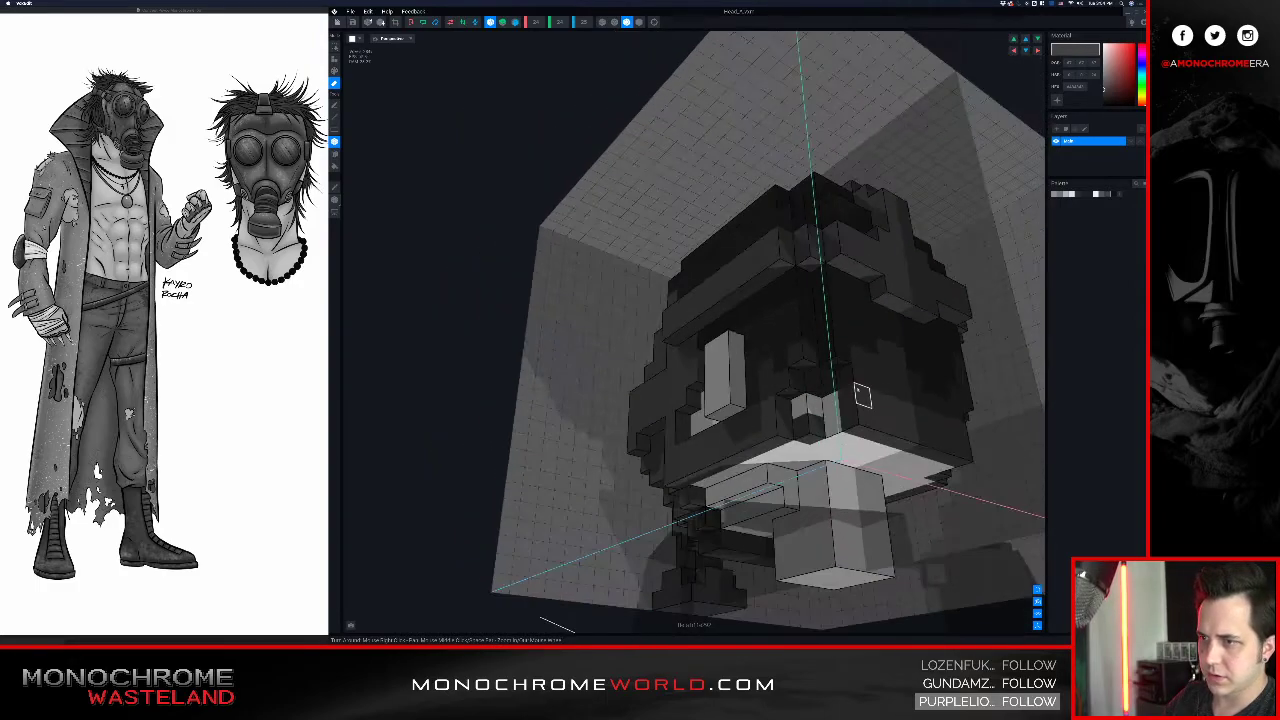
- Paint the exposed light voxels at the lower back of the head dark to match the surrounding surface
key("p")
key("i")
left_click(814, 429)
left_click(812, 411)
left_click(830, 424)
right_click_drag(860, 375, 869, 384)
left_click(865, 393)
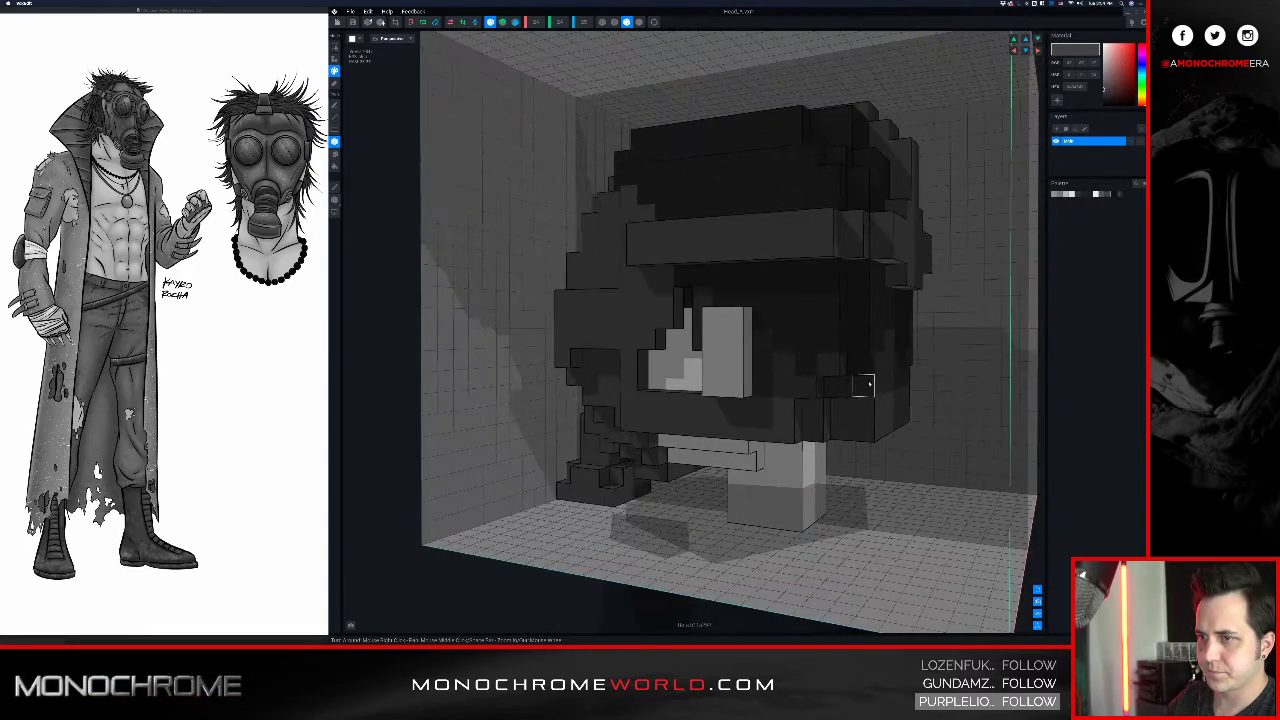
- Erase the remaining raised strap voxels at the lower back of the head and check the mask from the front and side
key("e")
left_click(865, 408)
left_click(872, 430)
right_click_drag(925, 352, 885, 354)
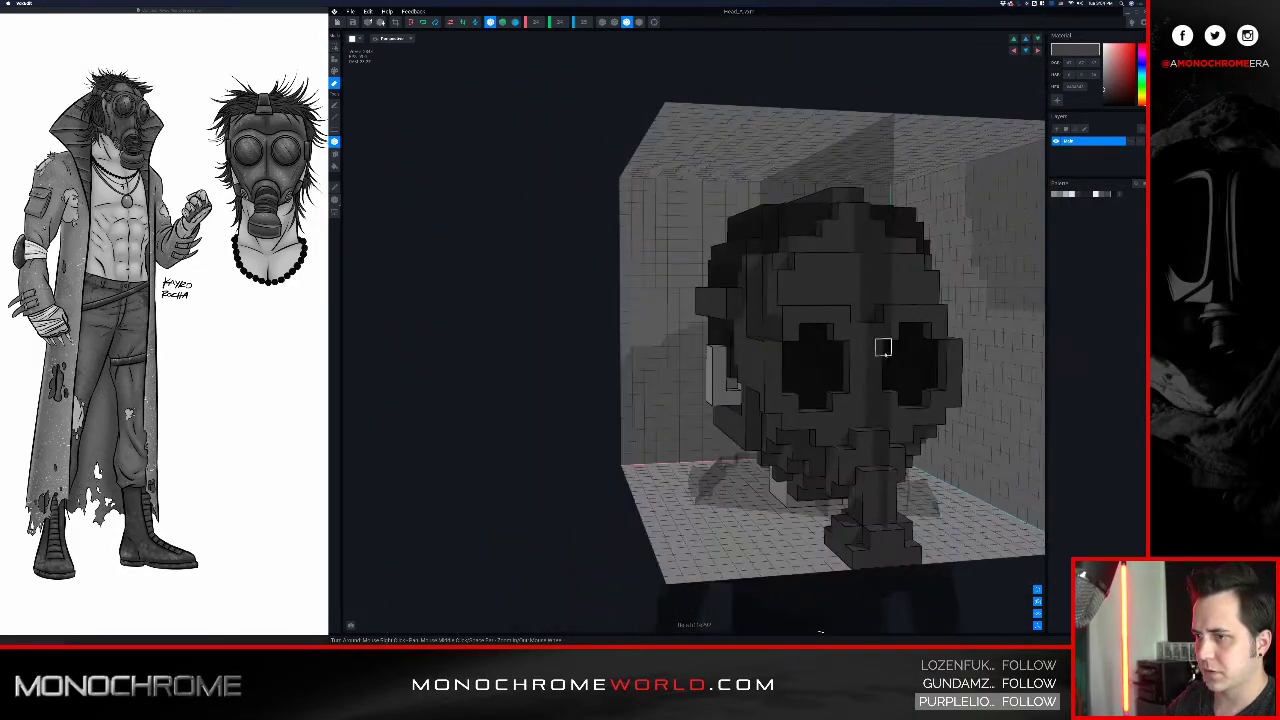
right_click_drag(818, 382, 836, 381)
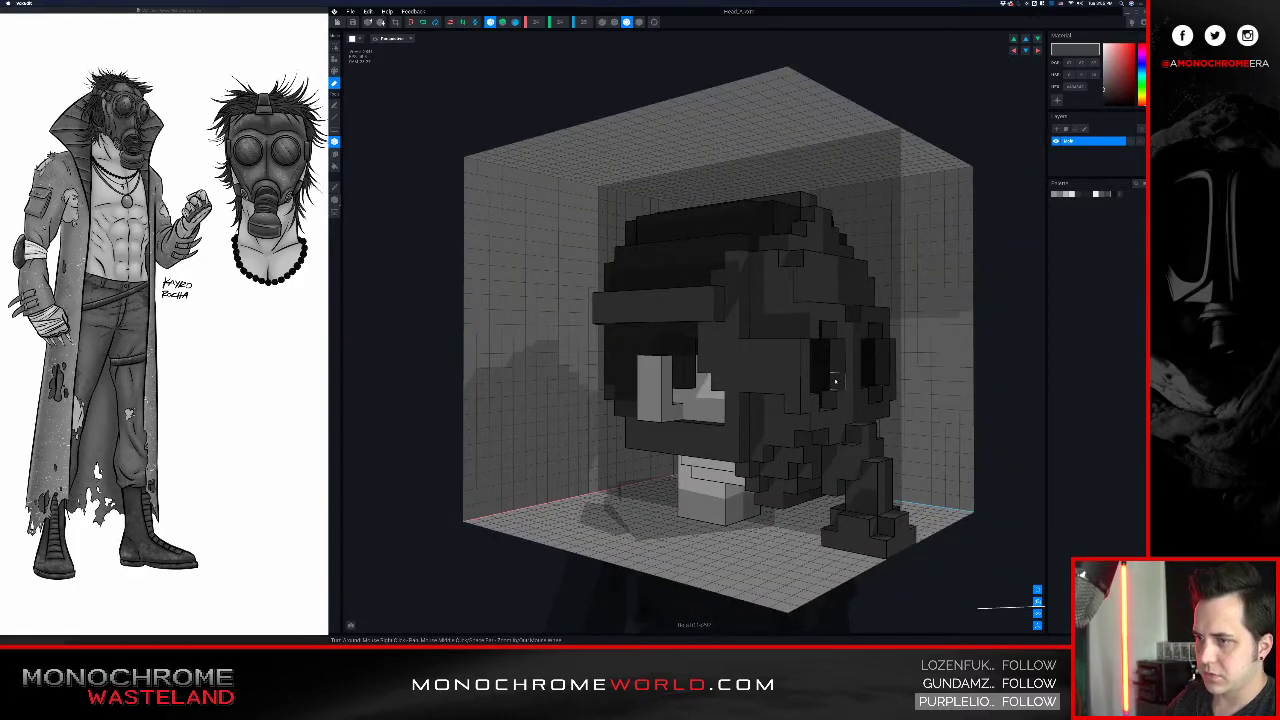
mouse_move(790, 403)
right_mouse_down()
mouse_move(774, 400)
mouse_move(806, 401)
right_mouse_up()
middle_click_drag(901, 409, 790, 397)
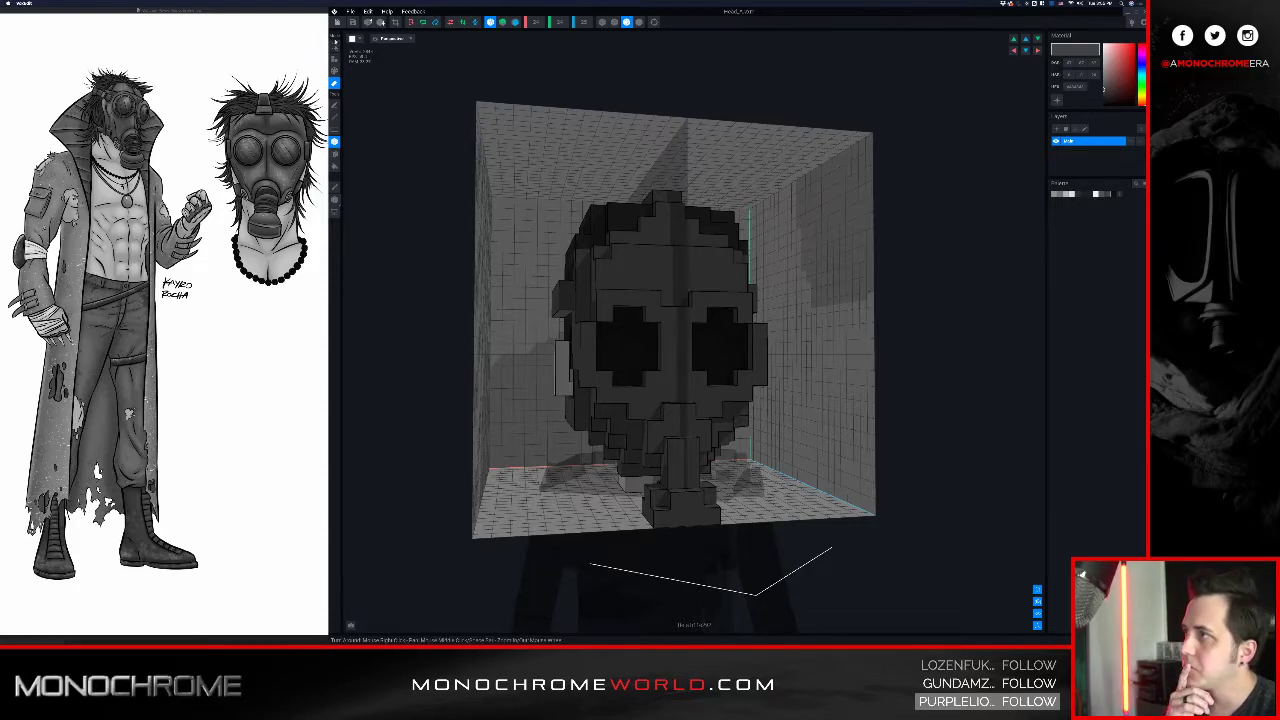
- Try to reshape the upper corners of the eye lenses by erasing voxels, and undo the edits
left_click(335, 59)
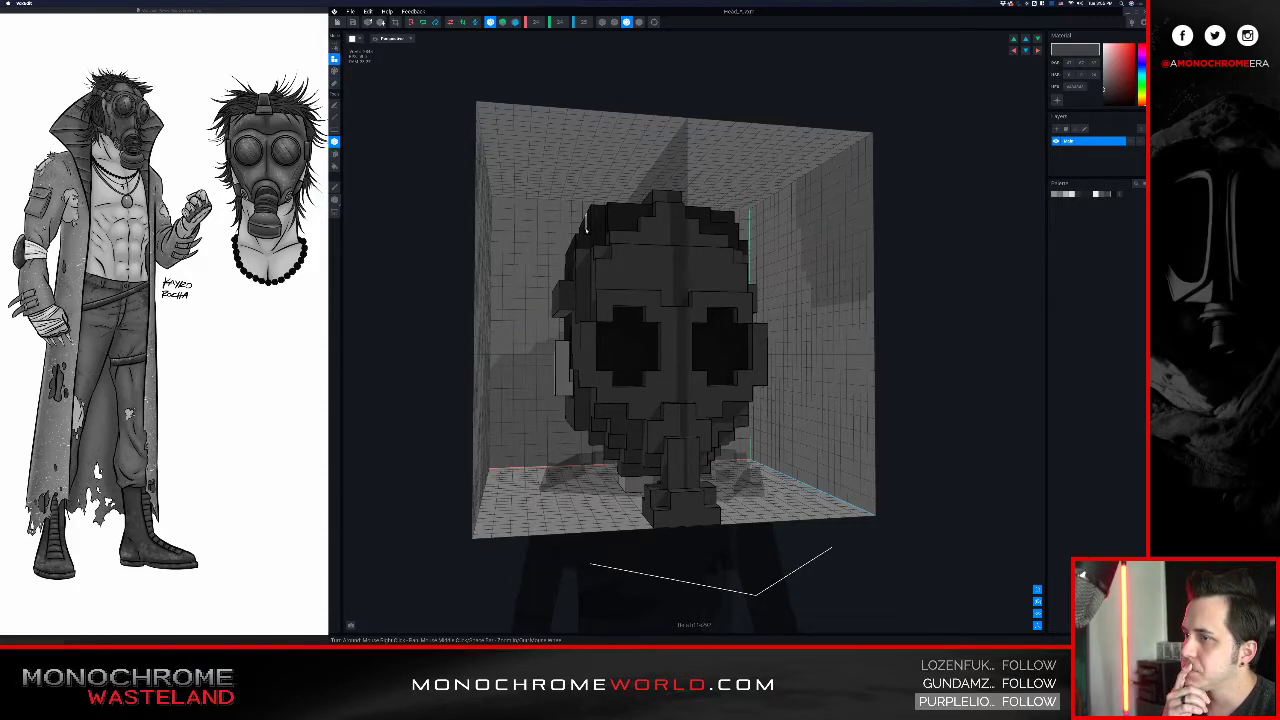
mouse_move(651, 330)
right_mouse_down()
mouse_move(667, 331)
mouse_move(655, 343)
mouse_move(678, 338)
mouse_move(602, 349)
mouse_move(623, 322)
mouse_move(646, 334)
mouse_move(652, 322)
mouse_move(645, 332)
right_mouse_up()
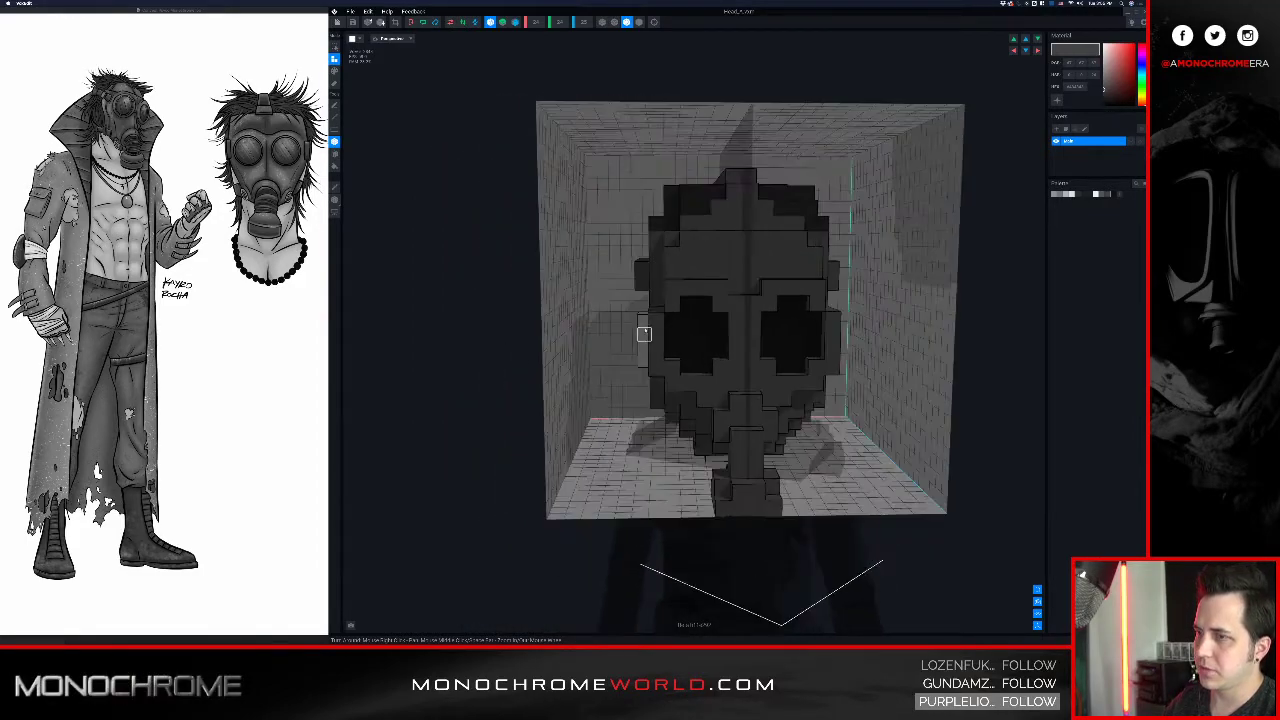
scroll(690, 316, "up", 5)
key("i")
left_click(725, 312)
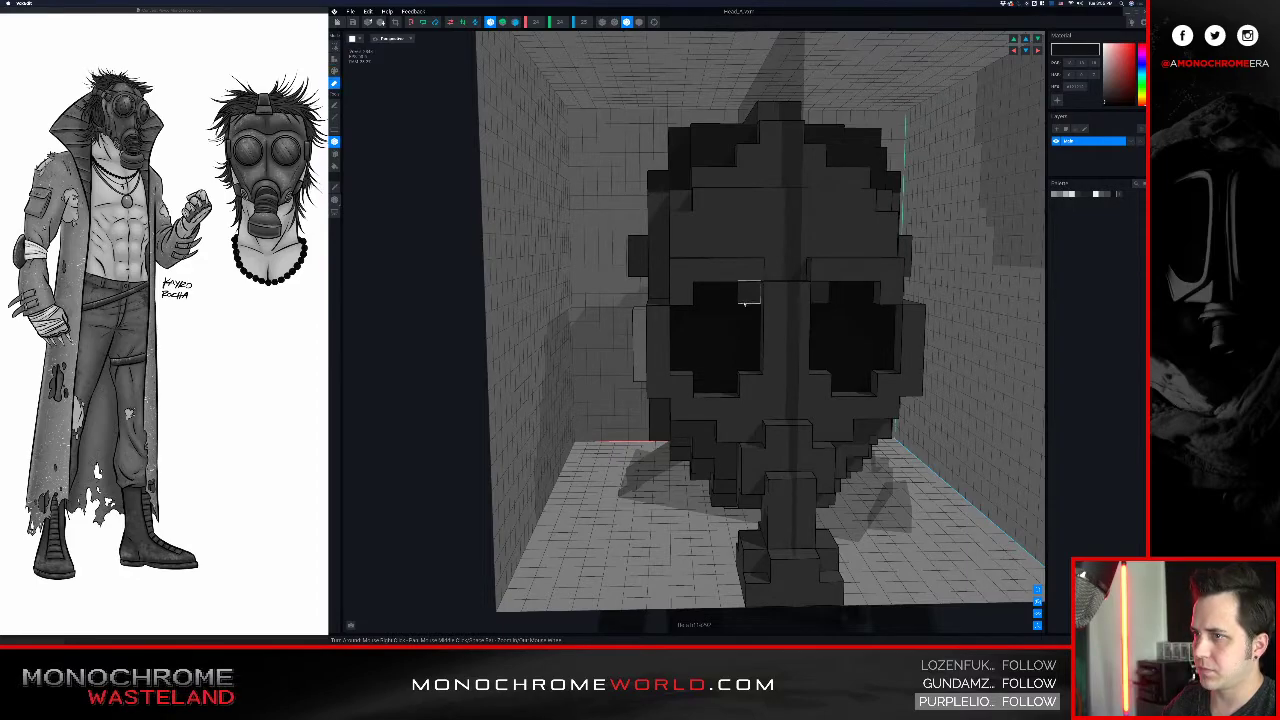
left_click(684, 297)
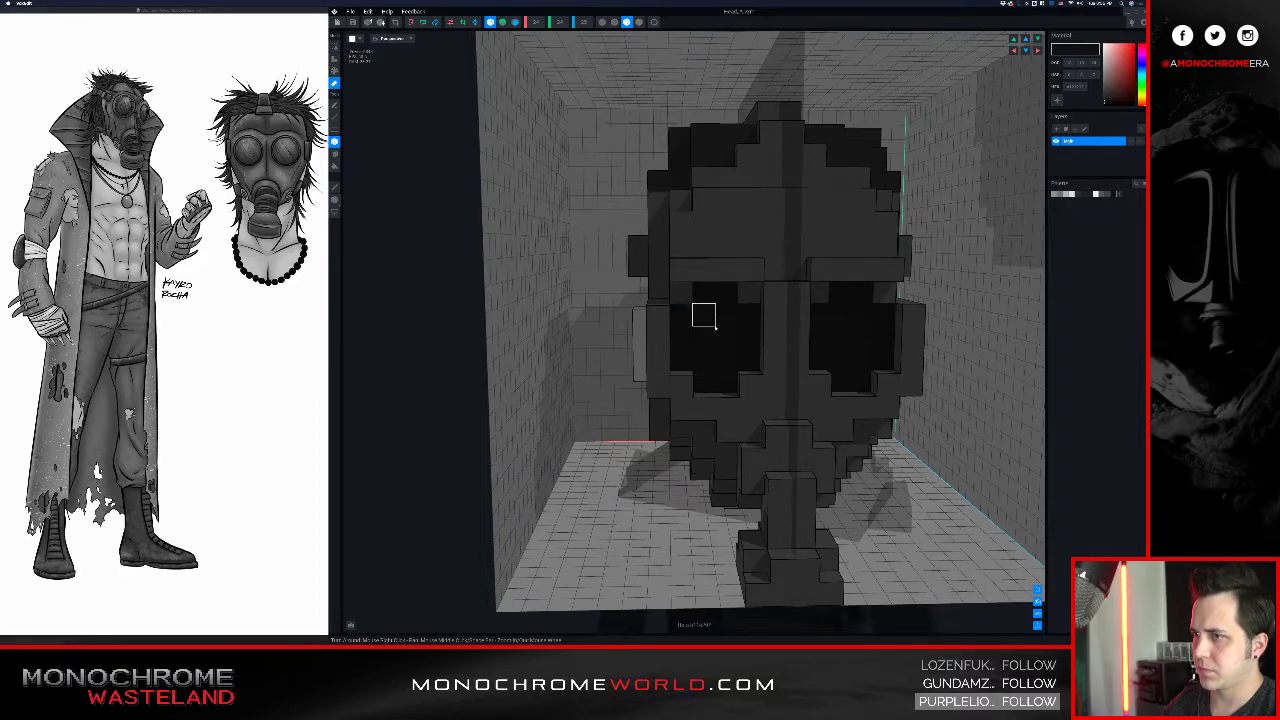
key("super+z")
key("super+z")
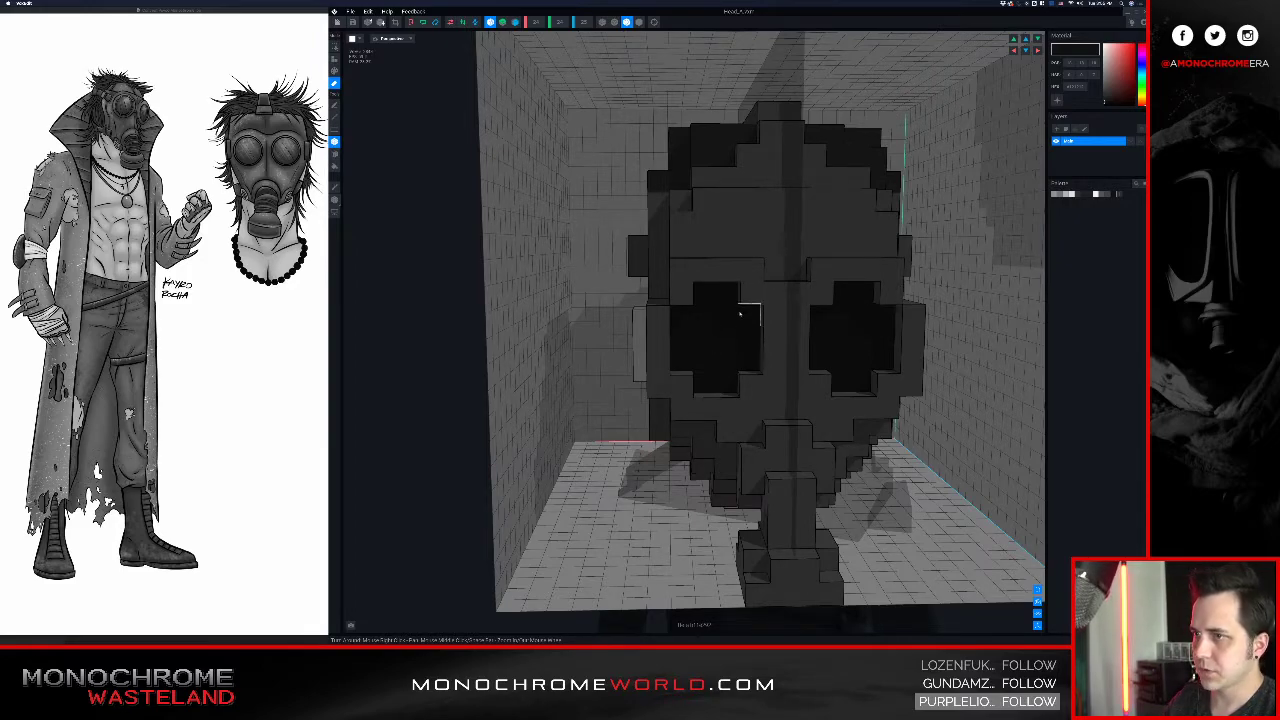
- Add a row of mask-grey voxels above the lenses to raise the upper rim
left_click(750, 293)
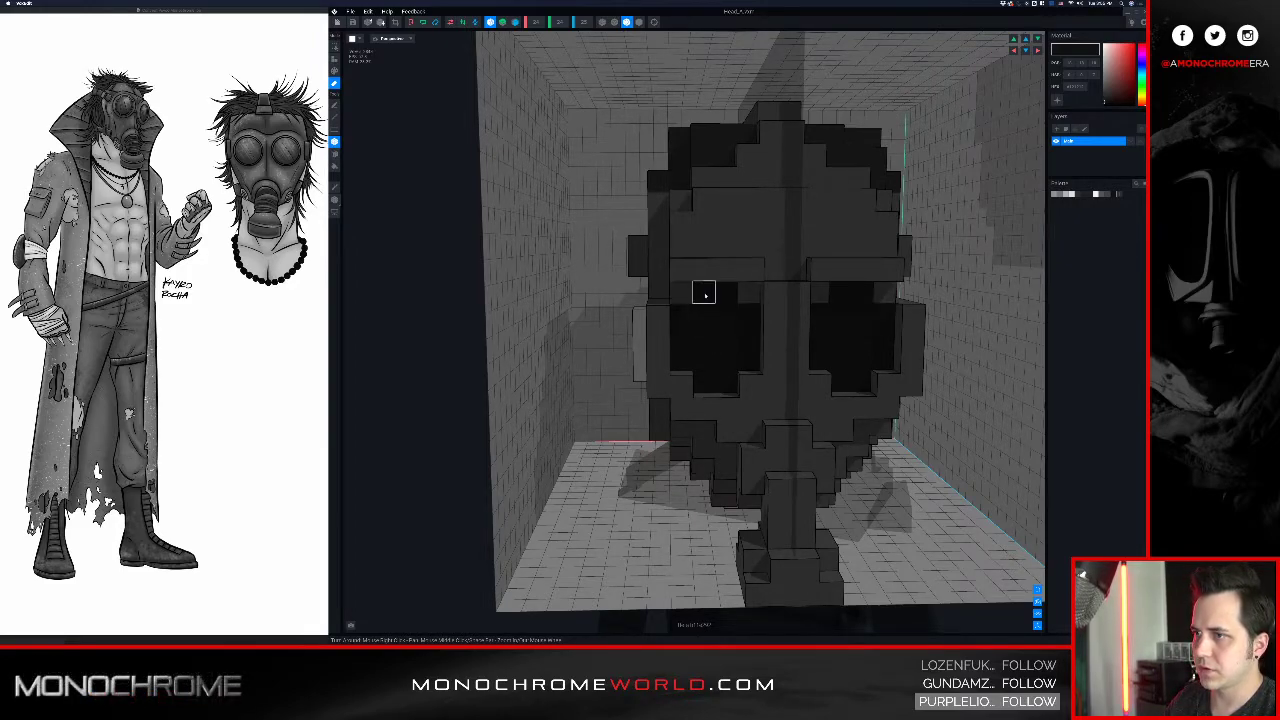
left_click(725, 268, "alt")
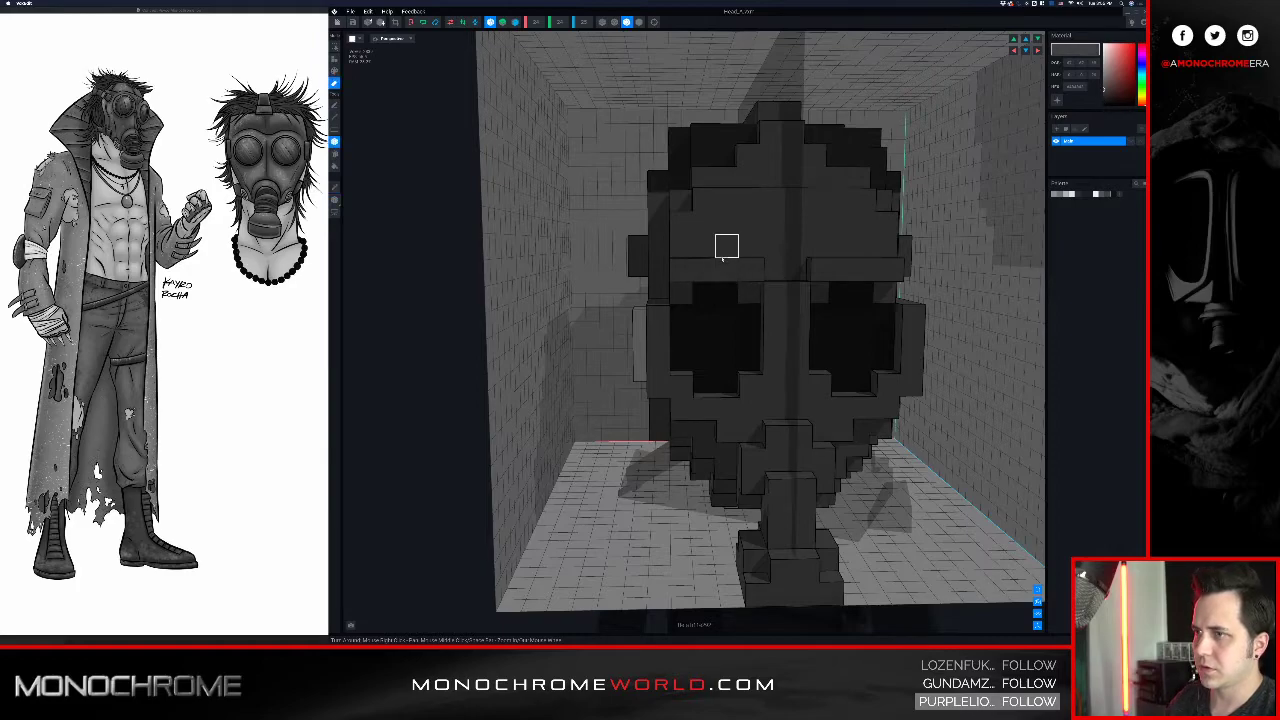
left_click_drag(751, 252, 709, 251)
key("super+z")
key("a")
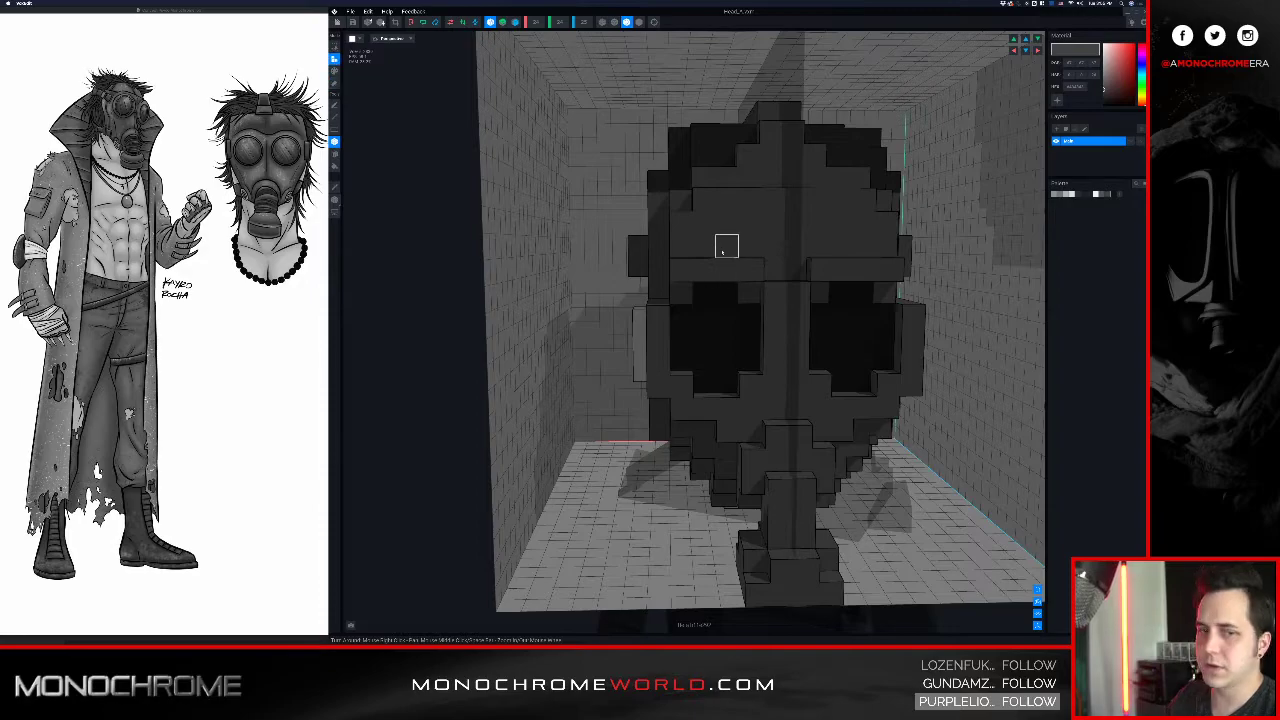
left_click_drag(683, 246, 749, 245)
- Erase the rim voxels directly above the lens so the eye opening extends one row upward
mouse_move(731, 291)
right_mouse_down()
mouse_move(752, 290)
mouse_move(748, 320)
right_mouse_up()
key("e")
left_click(731, 276)
left_click(719, 273)
- Paint the exposed voxels in the upper part of the eye opening with the lens's near-black colour
key("i")
left_click(747, 338)
left_click(747, 338)
key("p")
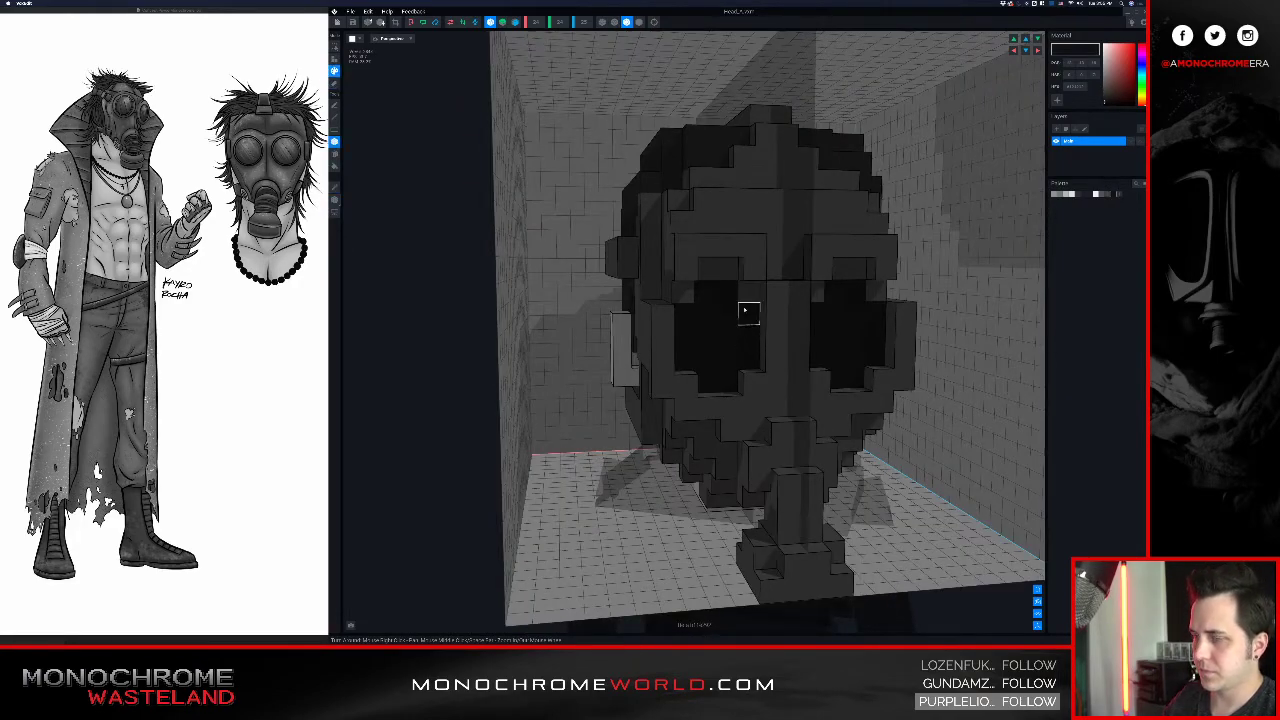
left_click(745, 298)
left_click(728, 269)
left_click(705, 269)
mouse_move(727, 314)
right_mouse_down()
mouse_move(713, 311)
mouse_move(730, 310)
mouse_move(730, 292)
mouse_move(722, 310)
right_mouse_up()
left_click(687, 292)
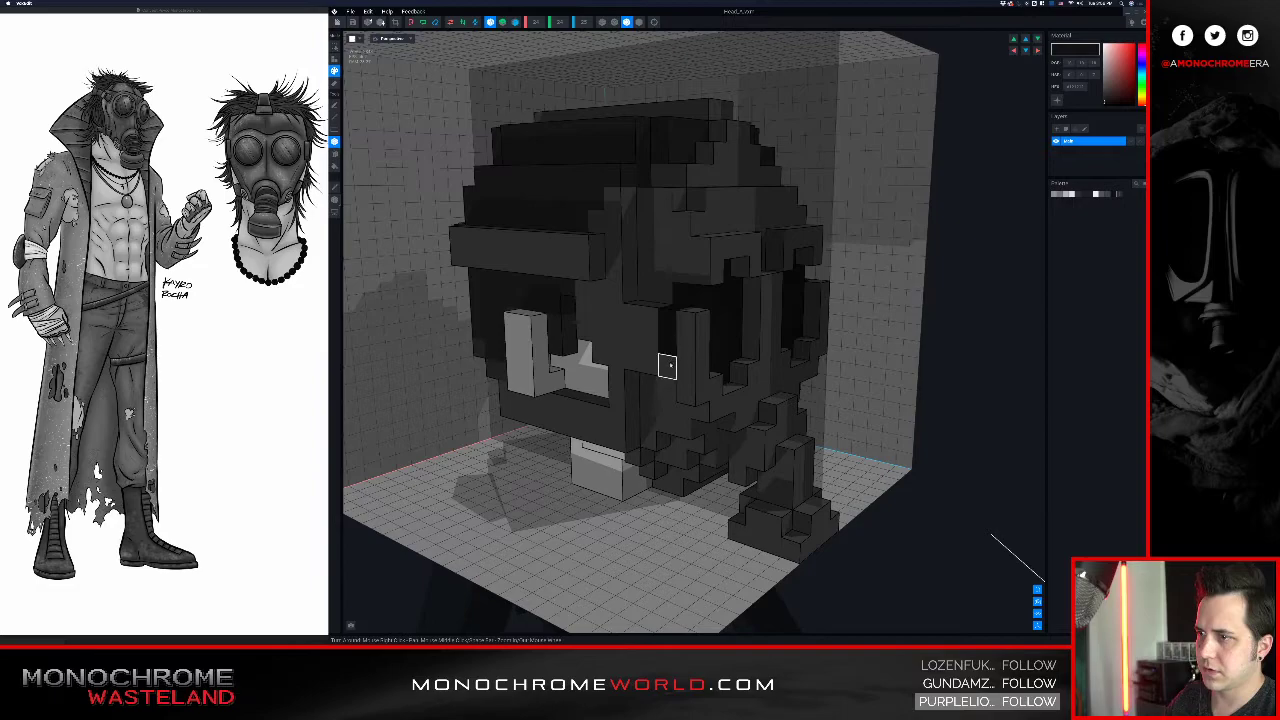
mouse_move(703, 324)
right_mouse_down()
mouse_move(709, 314)
mouse_move(704, 326)
right_mouse_up()
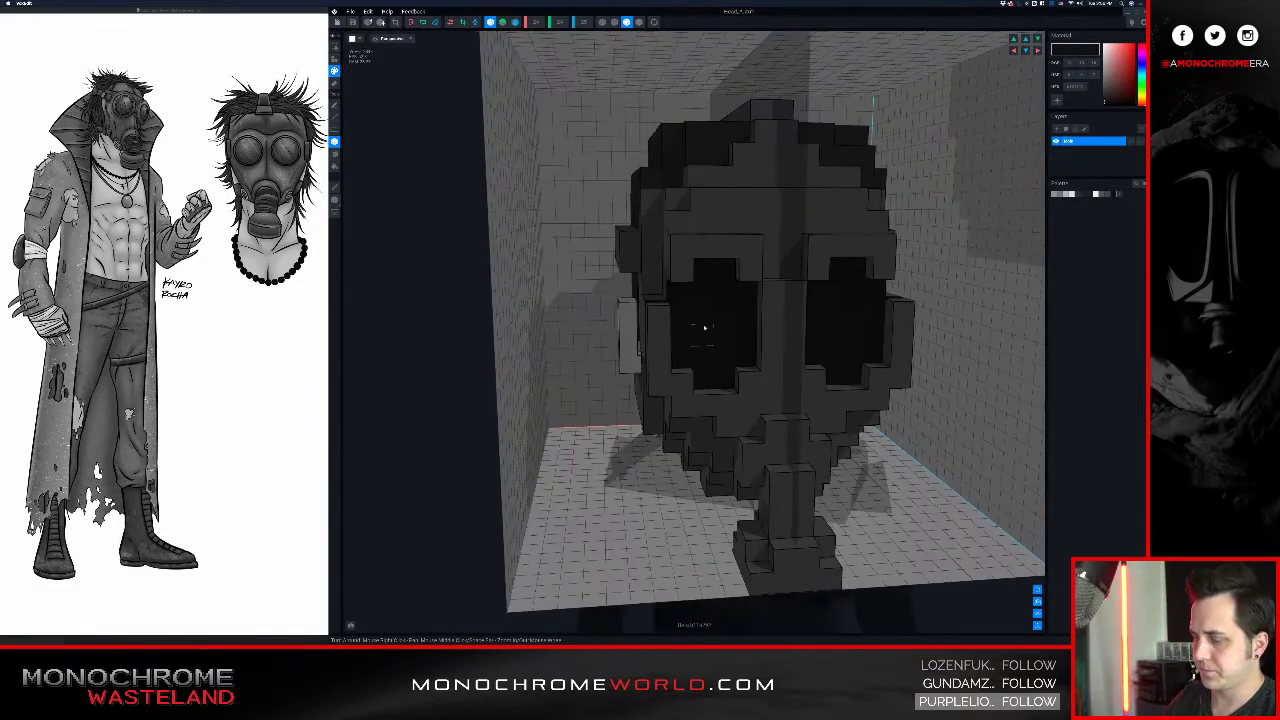
- Erase the outer side rim of the lens to widen the eye opening toward the side of the head
left_click(663, 335, "alt")
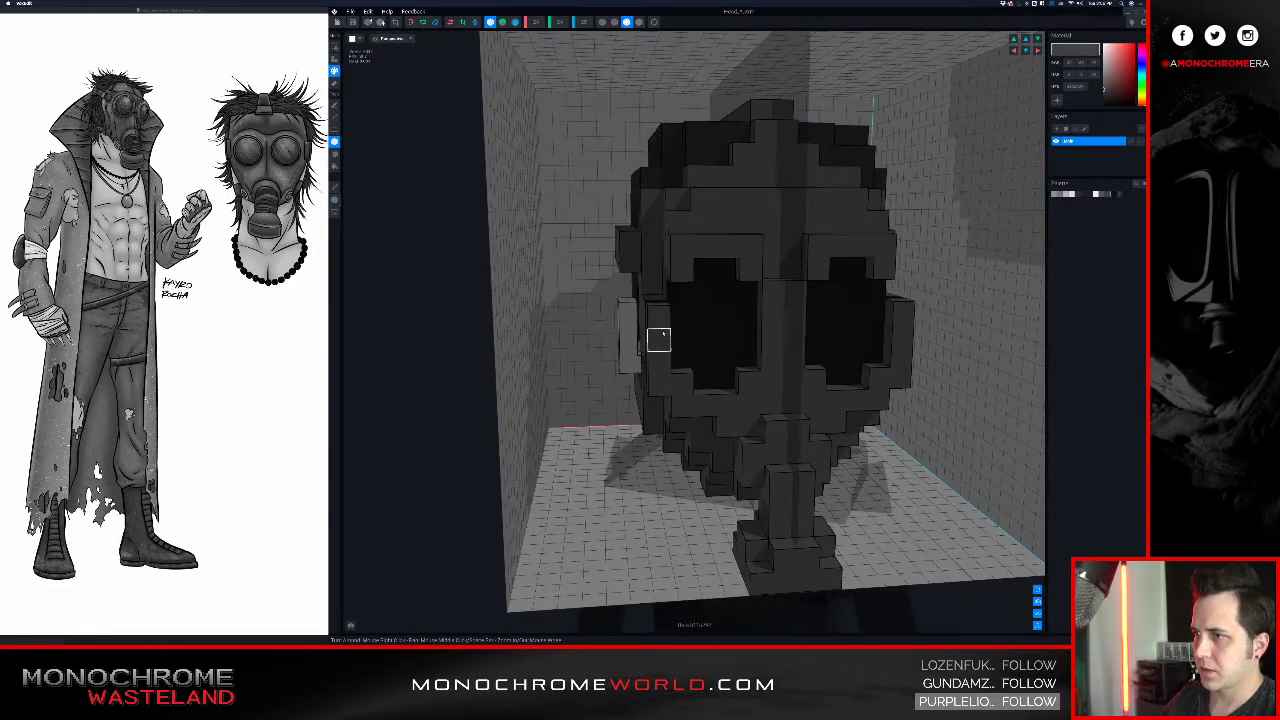
key("a")
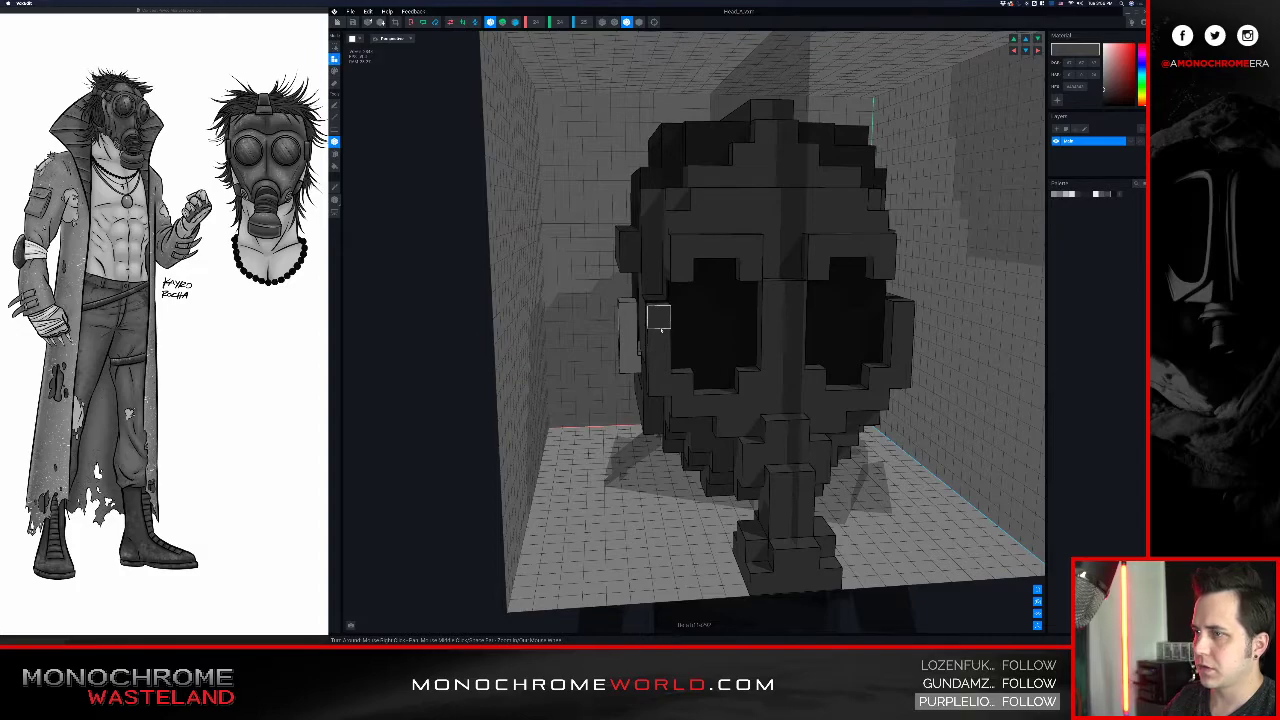
mouse_move(663, 287)
right_mouse_down()
mouse_move(714, 271)
mouse_move(731, 291)
mouse_move(714, 292)
mouse_move(745, 270)
mouse_move(756, 278)
right_mouse_up()
left_click(709, 291)
key("e")
left_click(714, 279)
left_click_drag(741, 314, 739, 374)
right_click_drag(761, 329, 731, 329)
right_click_drag(699, 289, 703, 317)
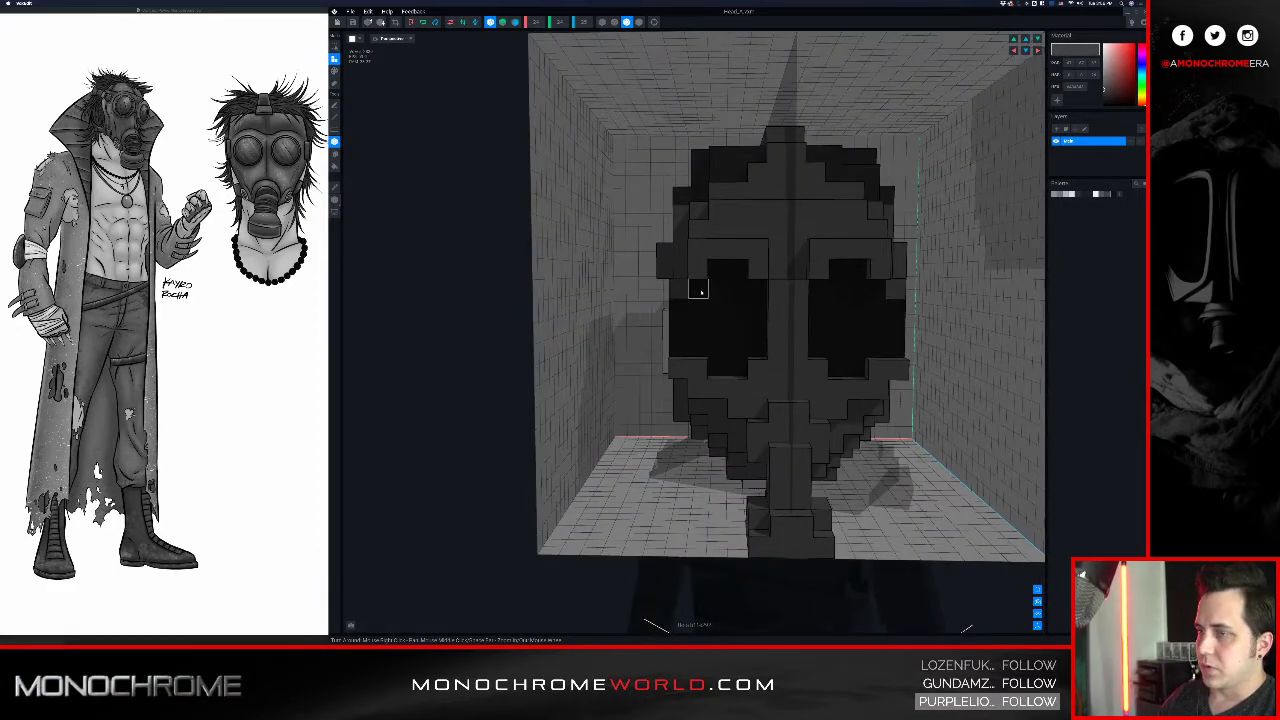
- Erase the lower outer corner of the lens rim and paint the lens's outer corner voxels near-black
key("i")
key("p")
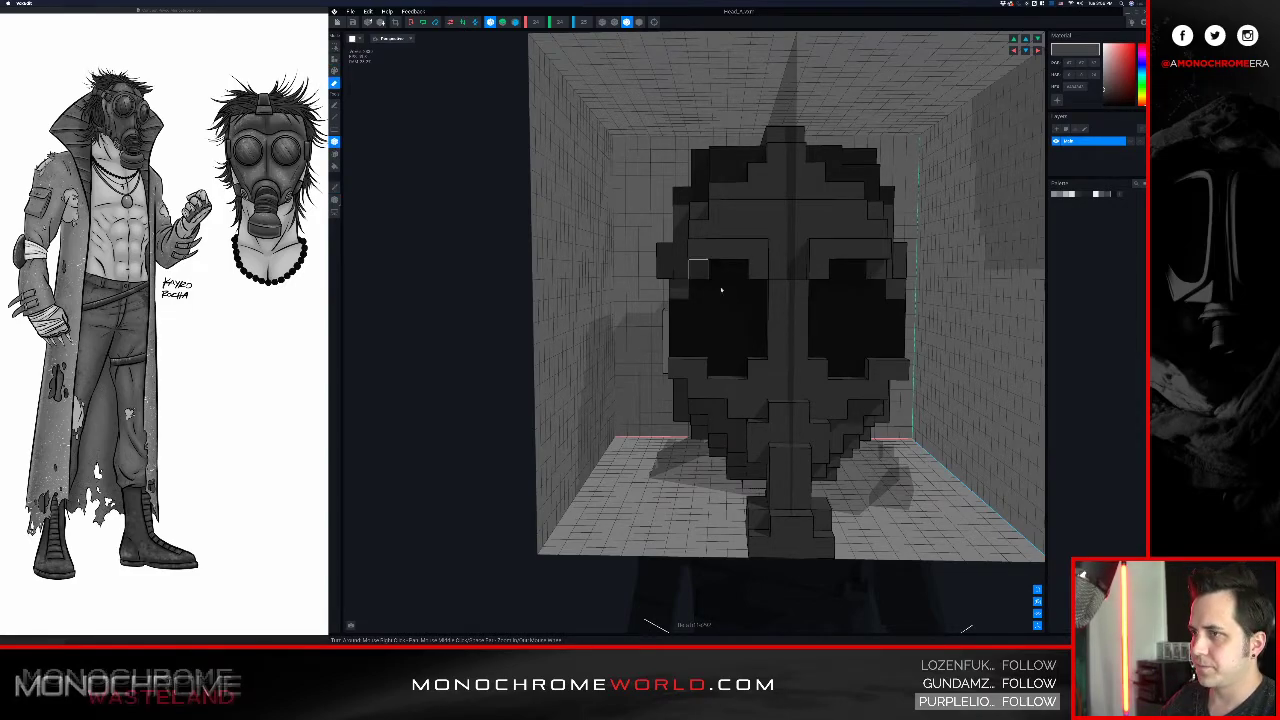
right_click_drag(686, 283, 727, 290)
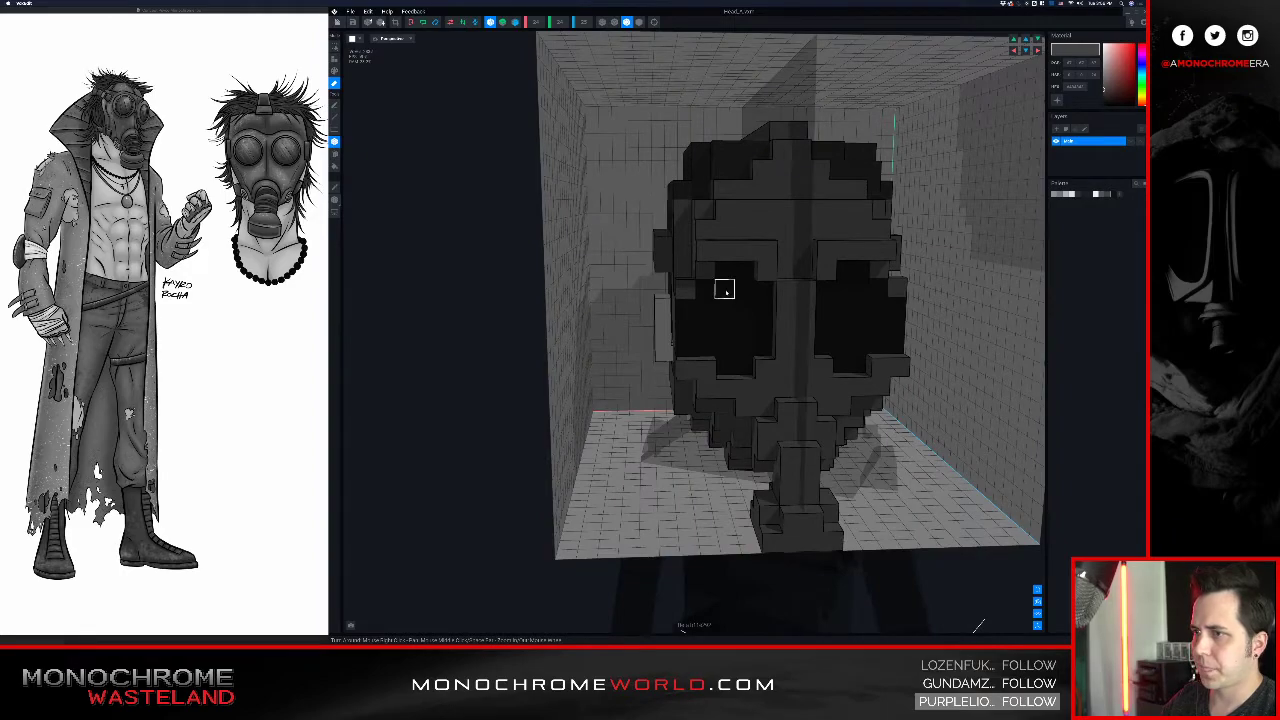
left_click(713, 366)
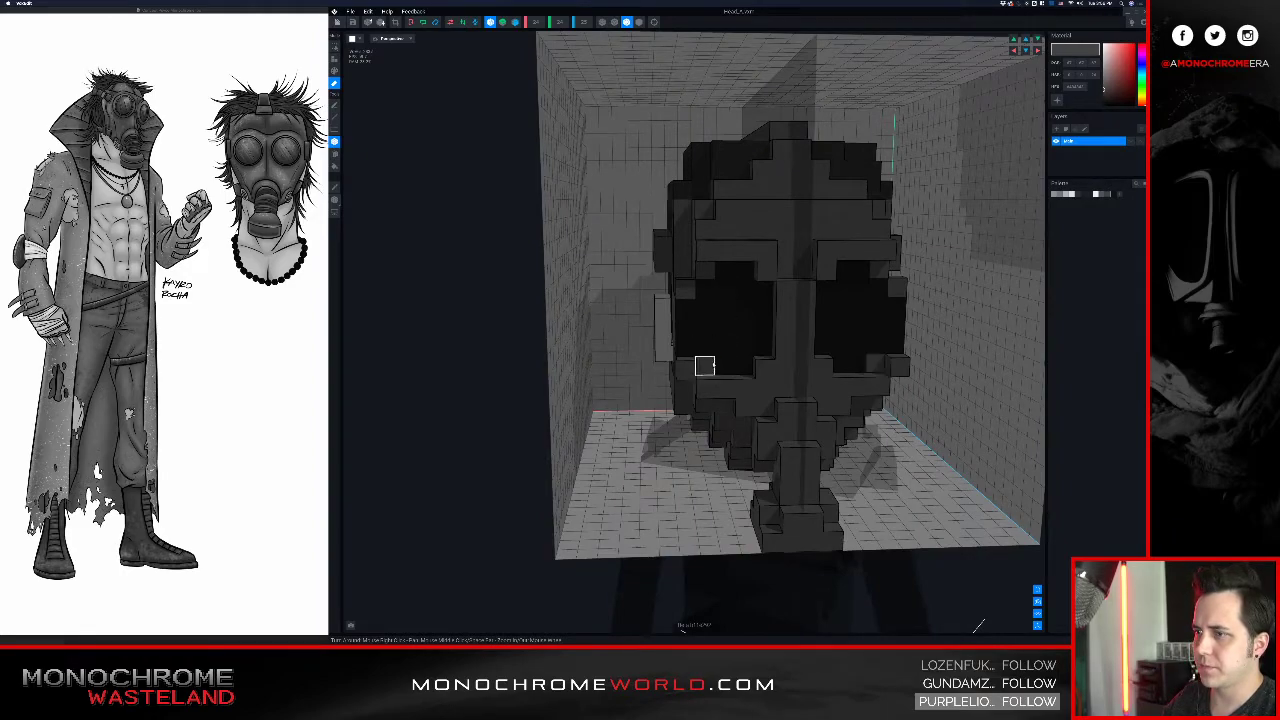
key("i")
left_click(724, 300)
key("p")
left_click(710, 364)
left_click(704, 268)
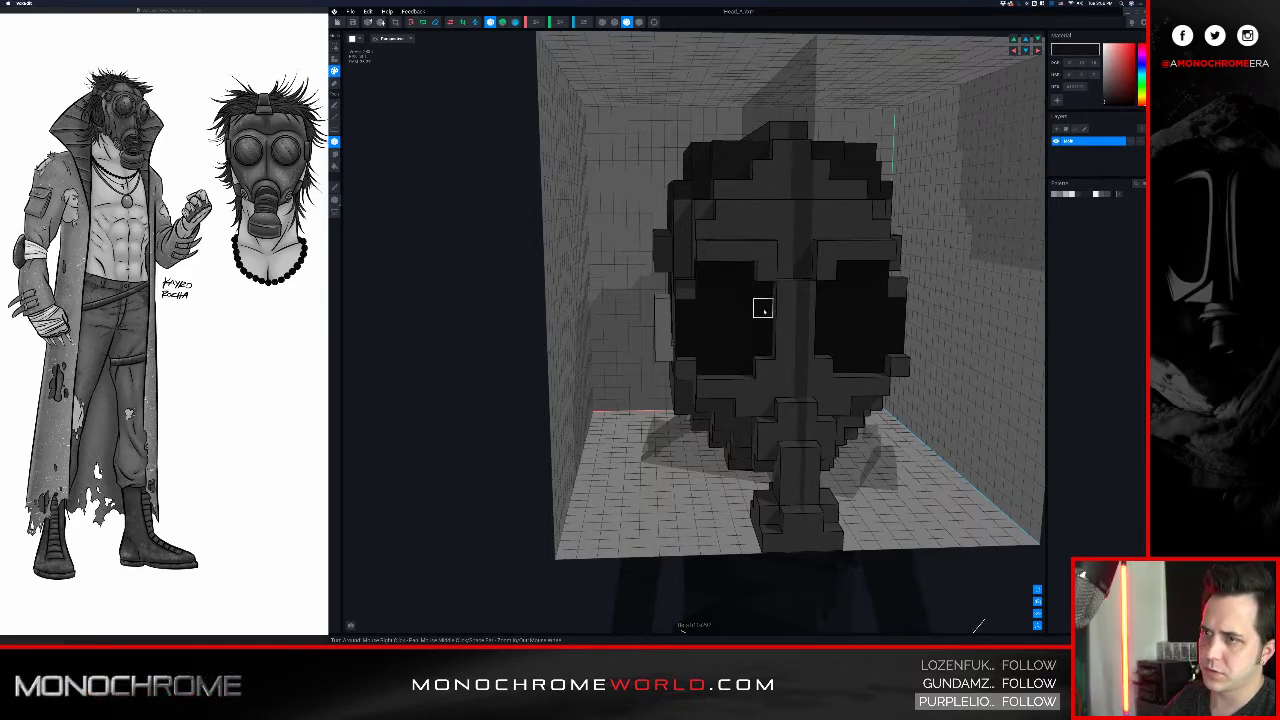
left_click(685, 288)
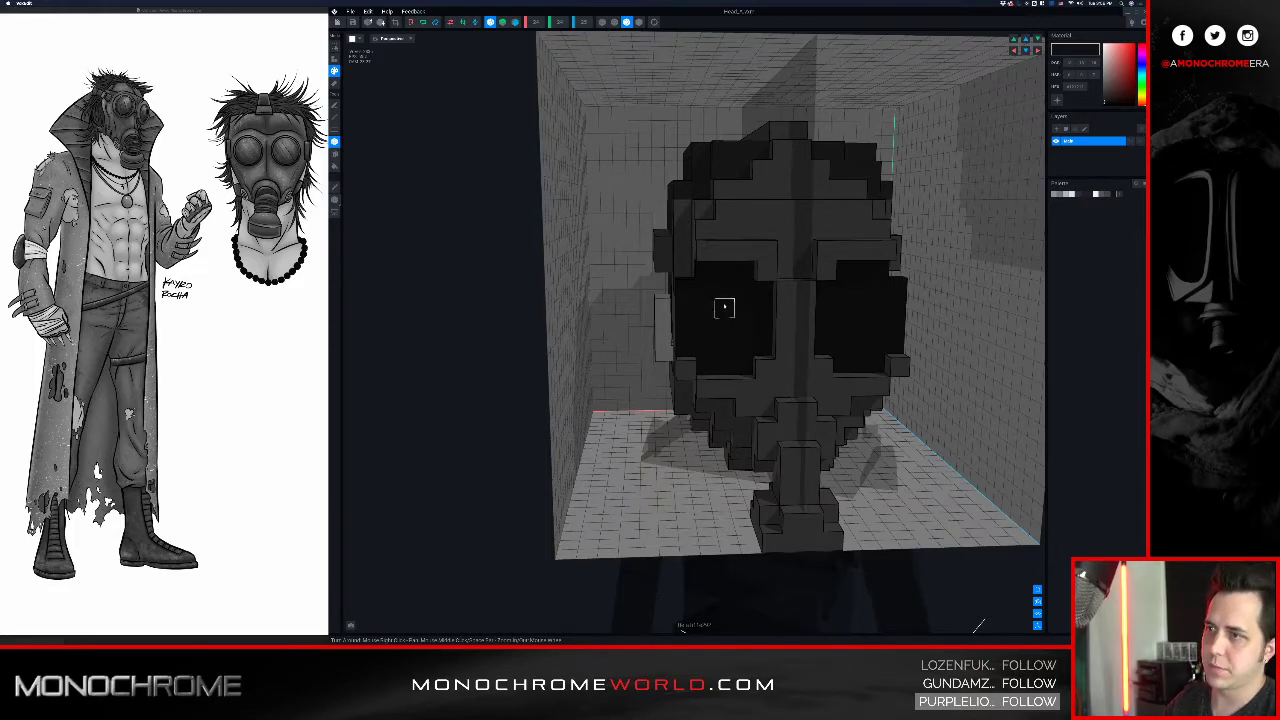
right_click_drag(724, 307, 737, 306)
- Extend the mask-grey rim at the upper outer corner of the lens and trim the surplus voxel on the brow
key("i")
left_click(713, 248)
key("a")
right_click_drag(714, 300, 739, 269)
left_click(709, 269)
left_click(703, 269)
key("e")
left_click(779, 250)
mouse_move(738, 310)
right_mouse_down()
mouse_move(720, 306)
mouse_move(736, 311)
right_mouse_up()
- Build a raised mask-grey rim down the outer side of the lens and erase the stray voxels beside it
key("a")
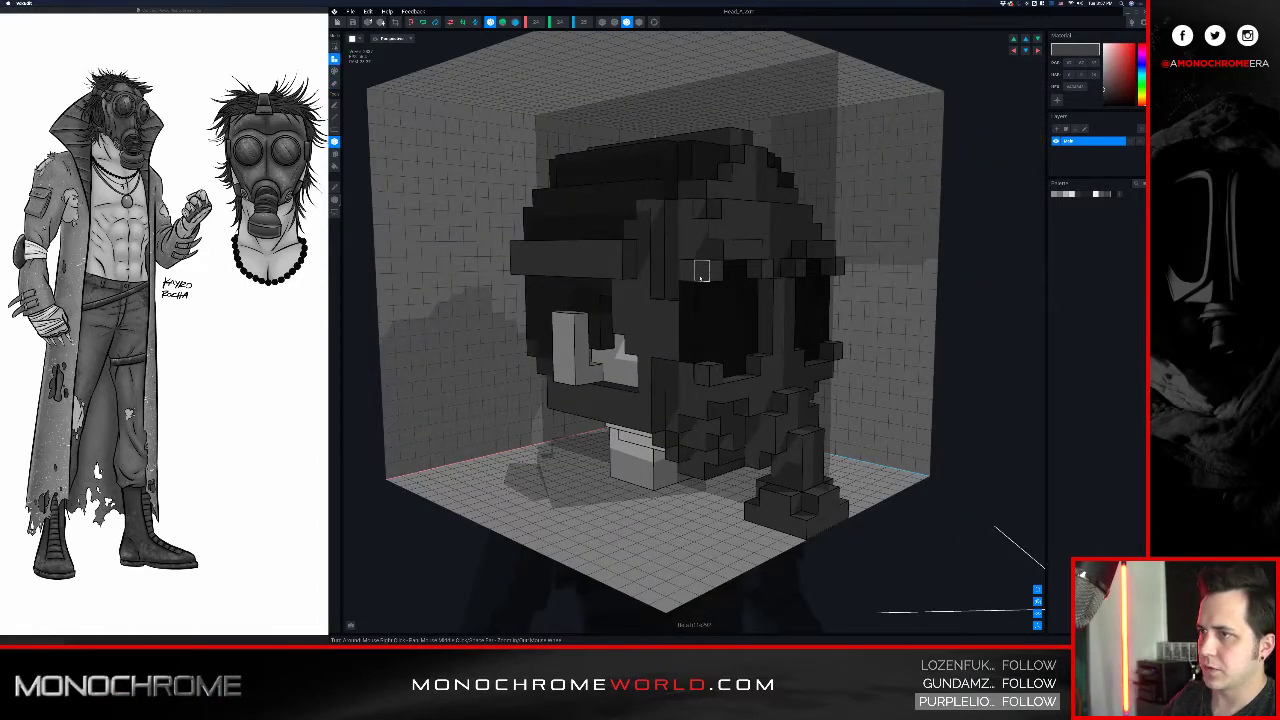
right_click_drag(714, 290, 674, 249)
left_click(672, 284)
left_click(670, 301)
mouse_move(714, 277)
right_mouse_down()
mouse_move(713, 289)
mouse_move(754, 277)
mouse_move(740, 277)
mouse_move(743, 254)
mouse_move(724, 257)
mouse_move(676, 221)
mouse_move(702, 219)
mouse_move(676, 216)
mouse_move(700, 224)
right_mouse_up()
key("e")
left_click(658, 275)
scroll(724, 257, "down", 3)
key("a")
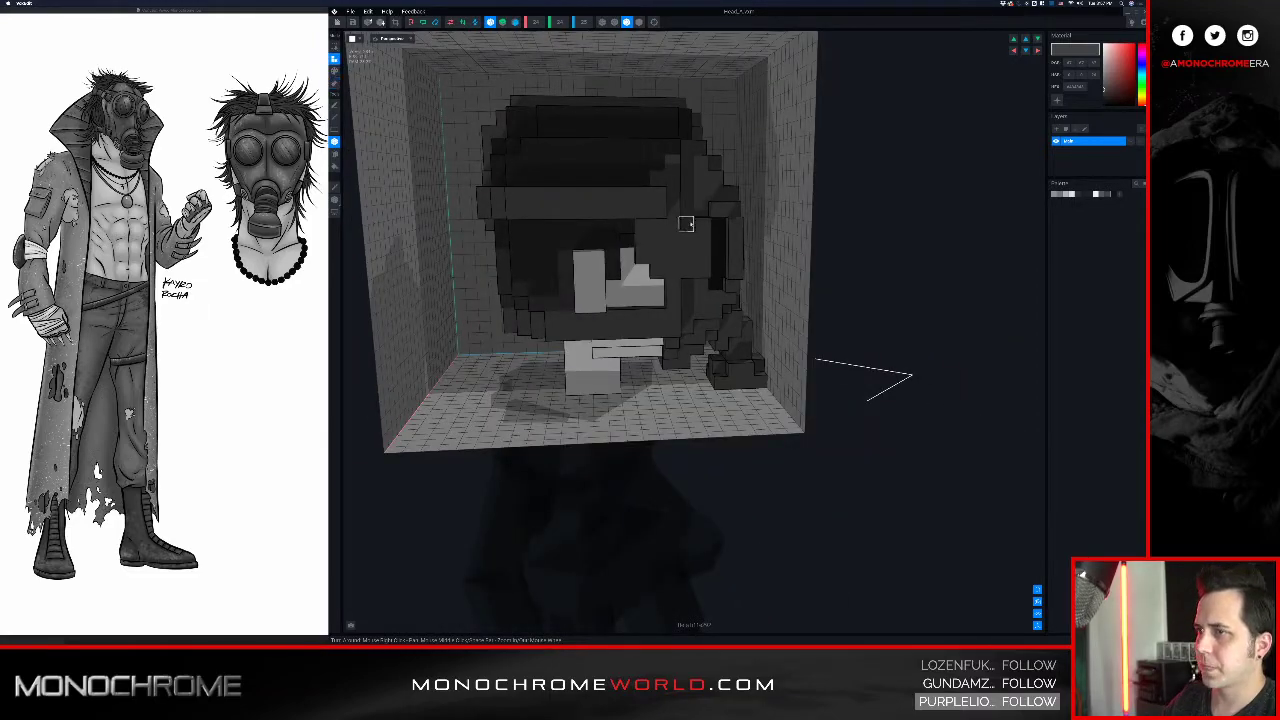
right_click_drag(719, 274, 747, 240)
left_click(726, 294)
scroll(757, 248, "up", 3)
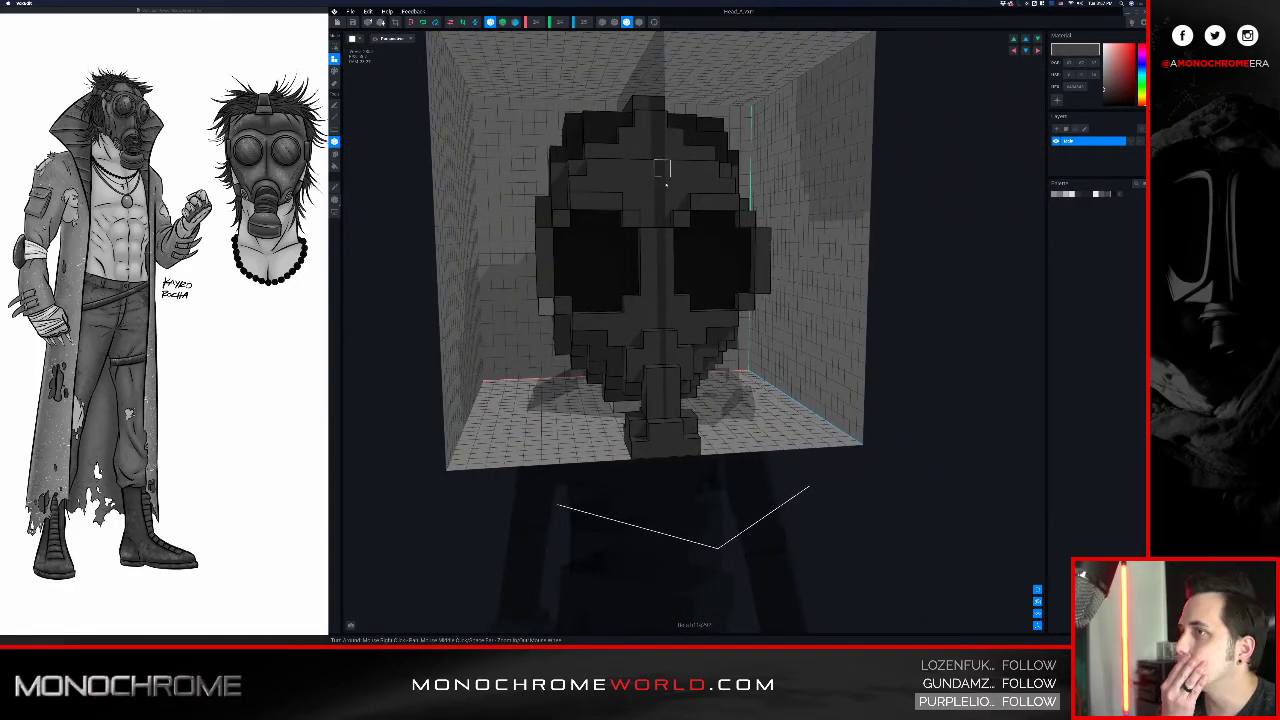
- Add mask-grey voxels to the forehead above the lenses
right_click_drag(632, 164, 653, 180)
key("e")
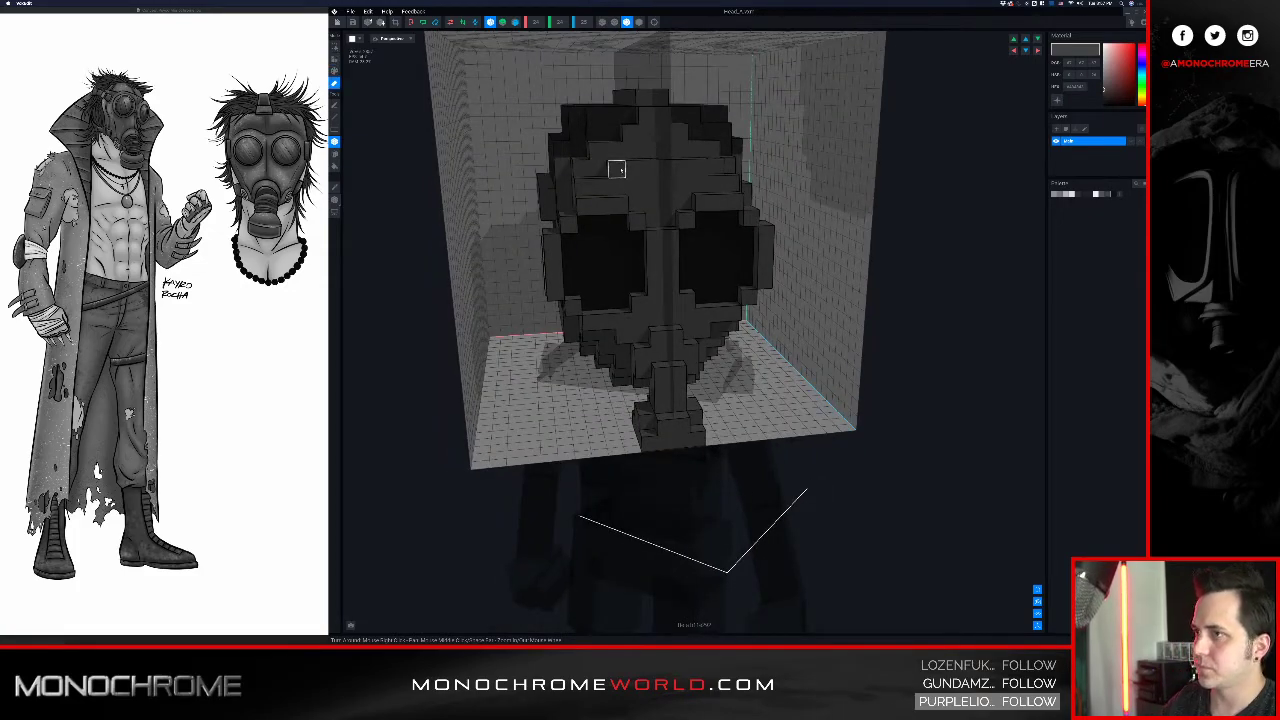
right_click_drag(613, 182, 645, 203)
key("a")
left_click(601, 169)
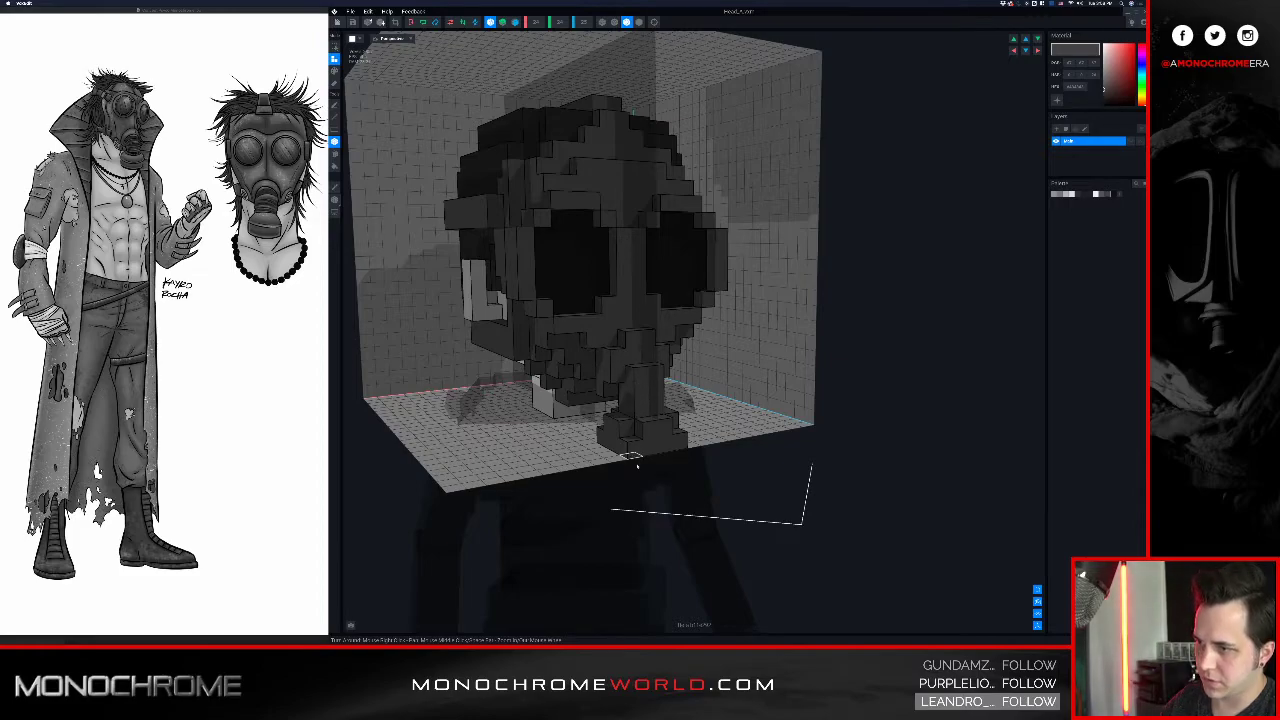
right_click_drag(634, 457, 627, 447)
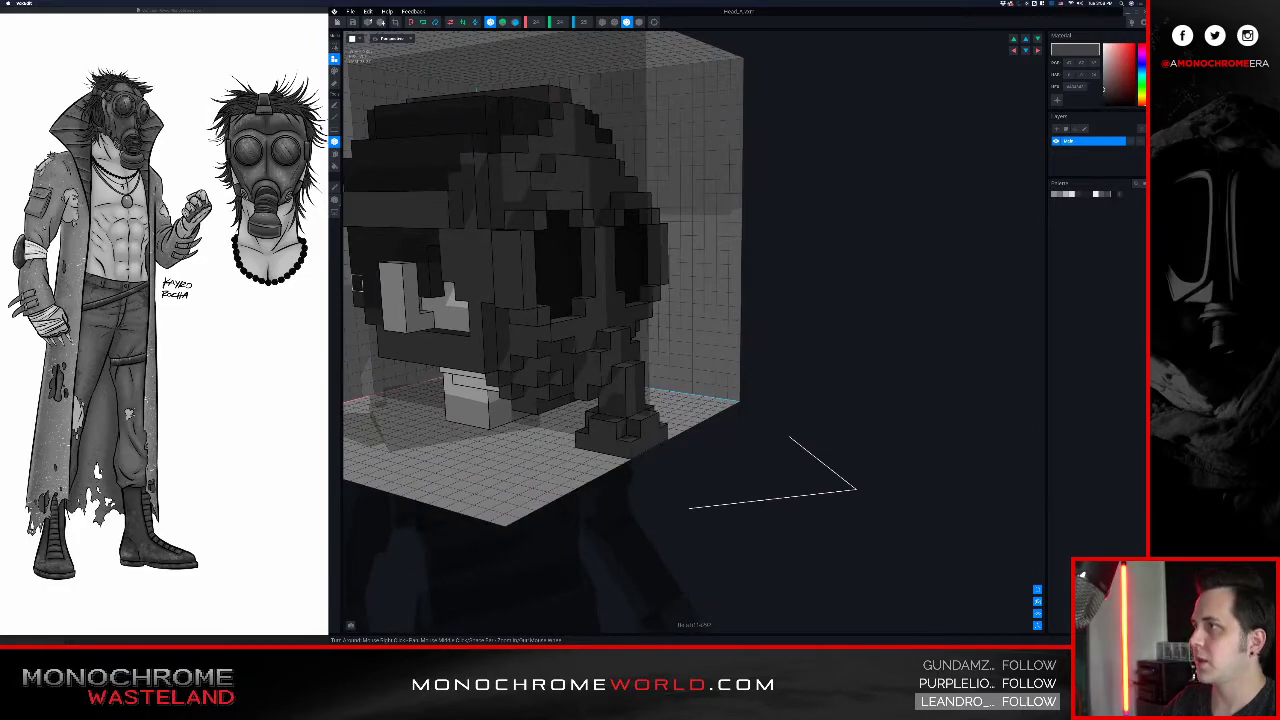
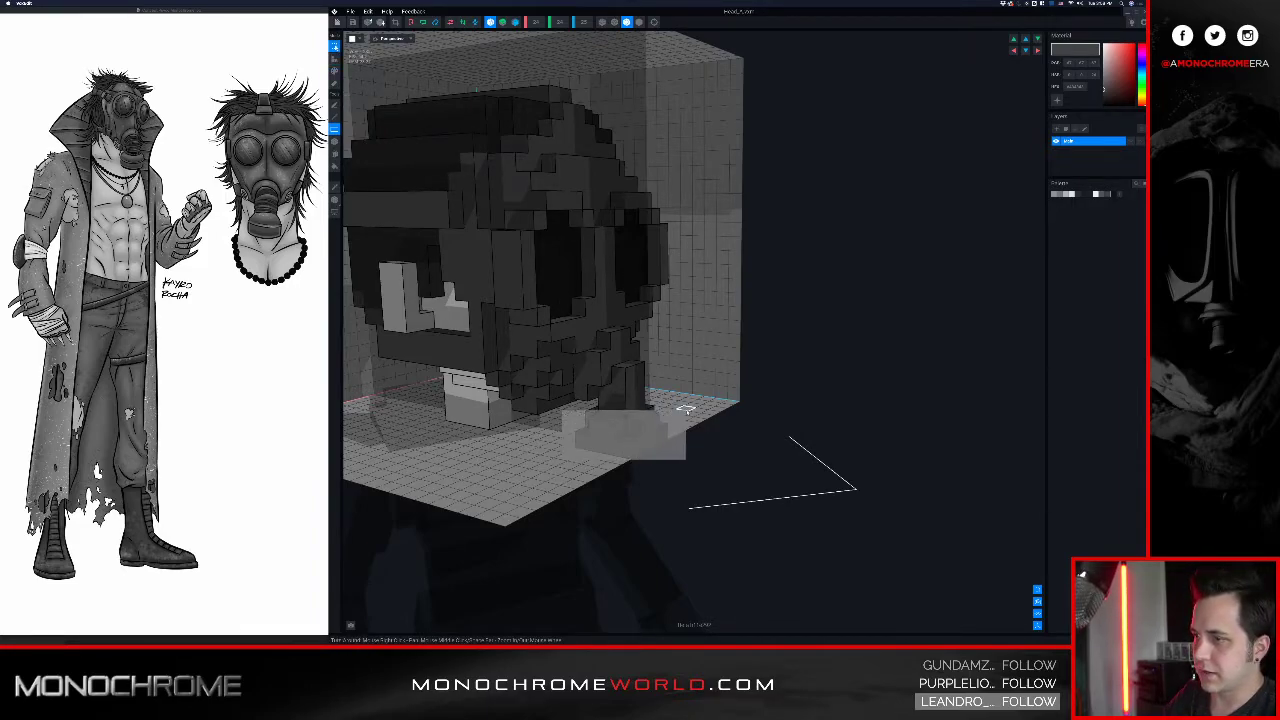
right_click_drag(685, 373, 714, 402)
right_click_drag(698, 358, 644, 389)
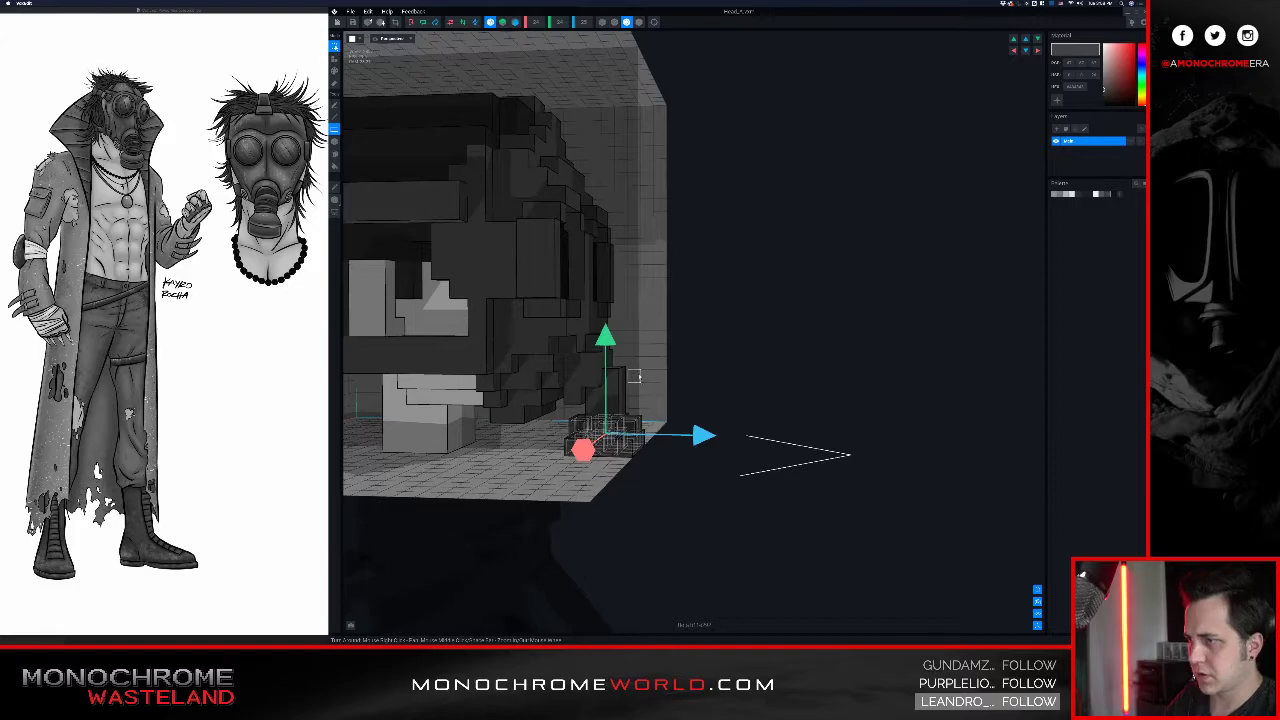
left_click_drag(591, 410, 592, 411, "shift")
right_click_drag(681, 319, 624, 331)
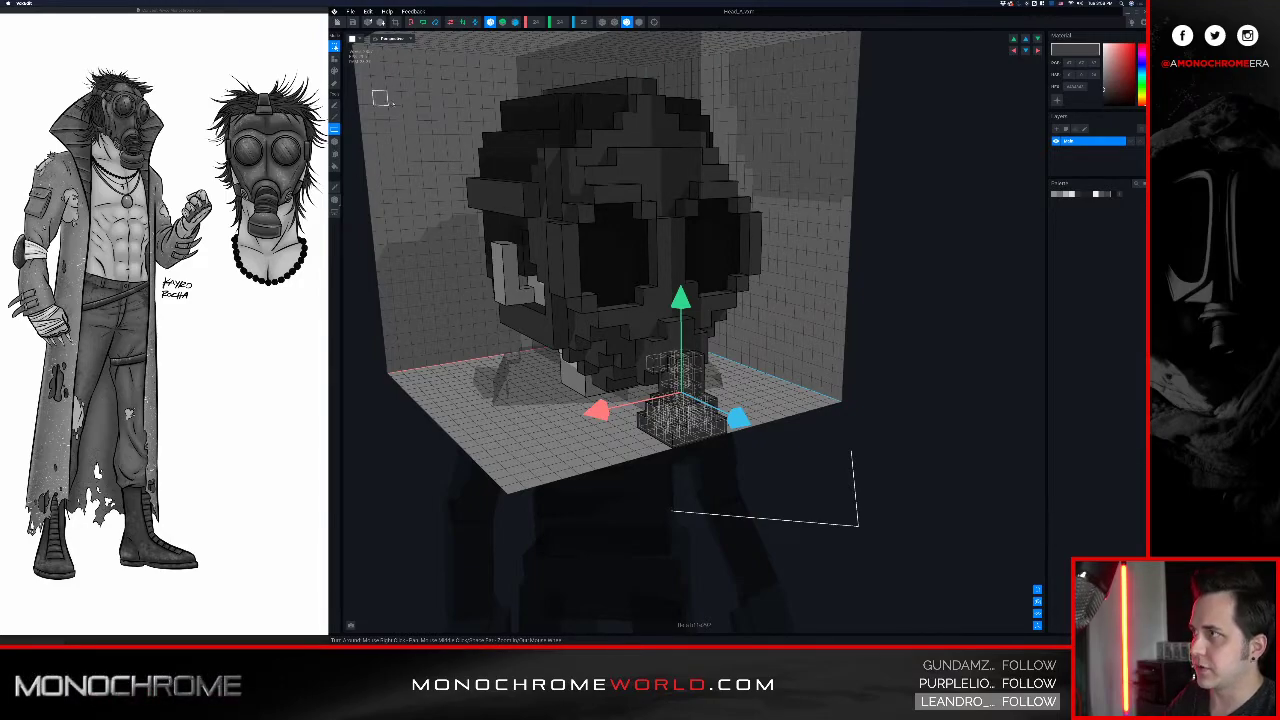
left_click(364, 83)
right_click_drag(553, 213, 660, 250)
- Pick the hose's grey and add voxels filling out the hose between the mask's mouthpiece and the filter canister
key("a")
right_click_drag(656, 330, 648, 357)
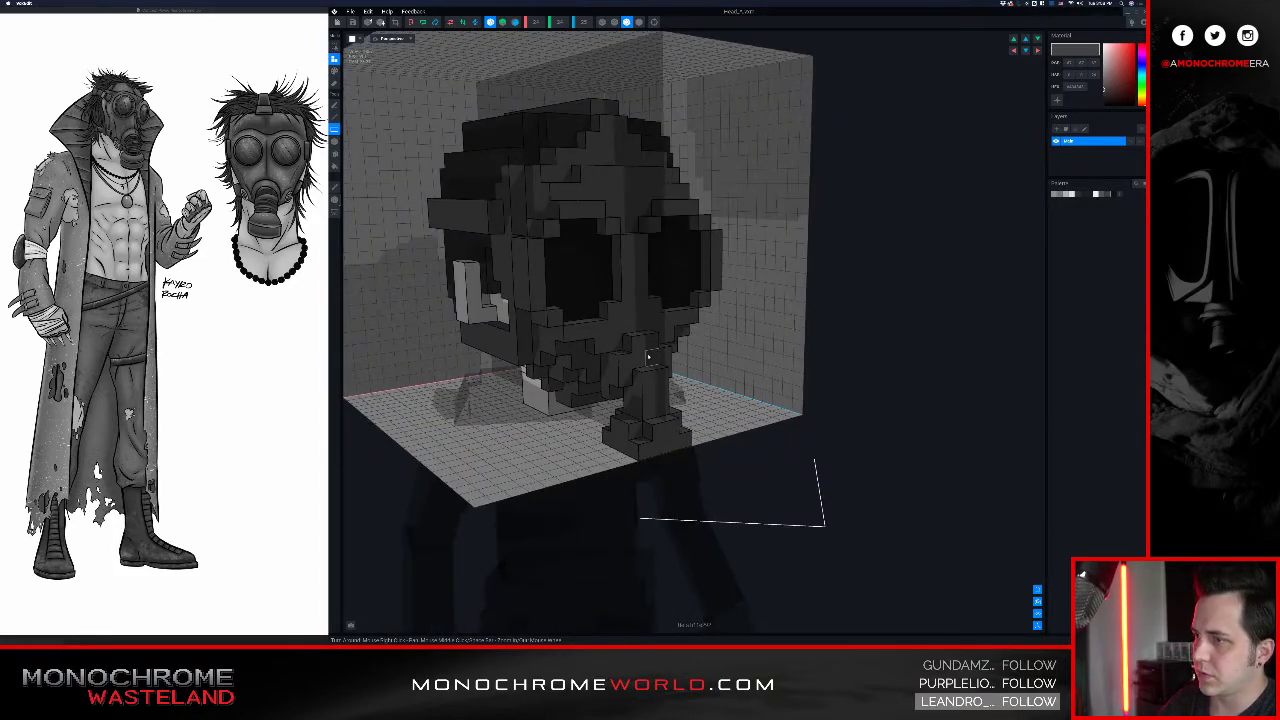
key("i")
left_click(647, 378)
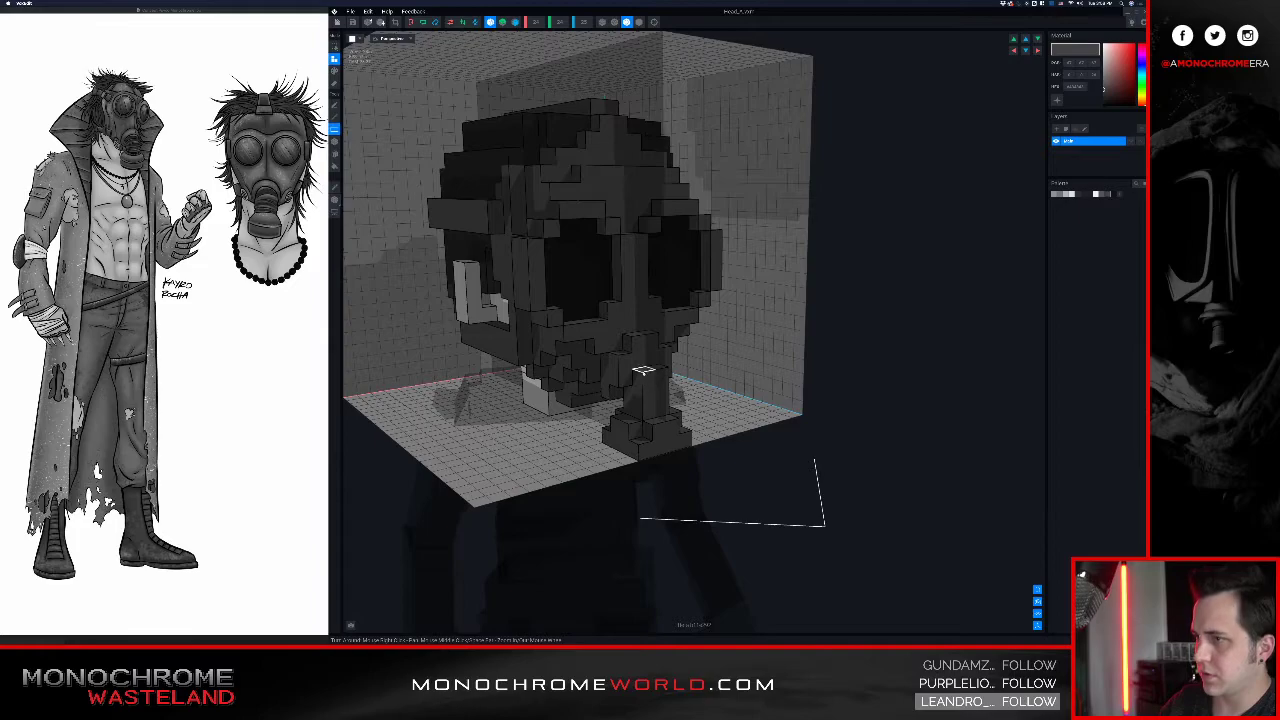
key("p")
key("a")
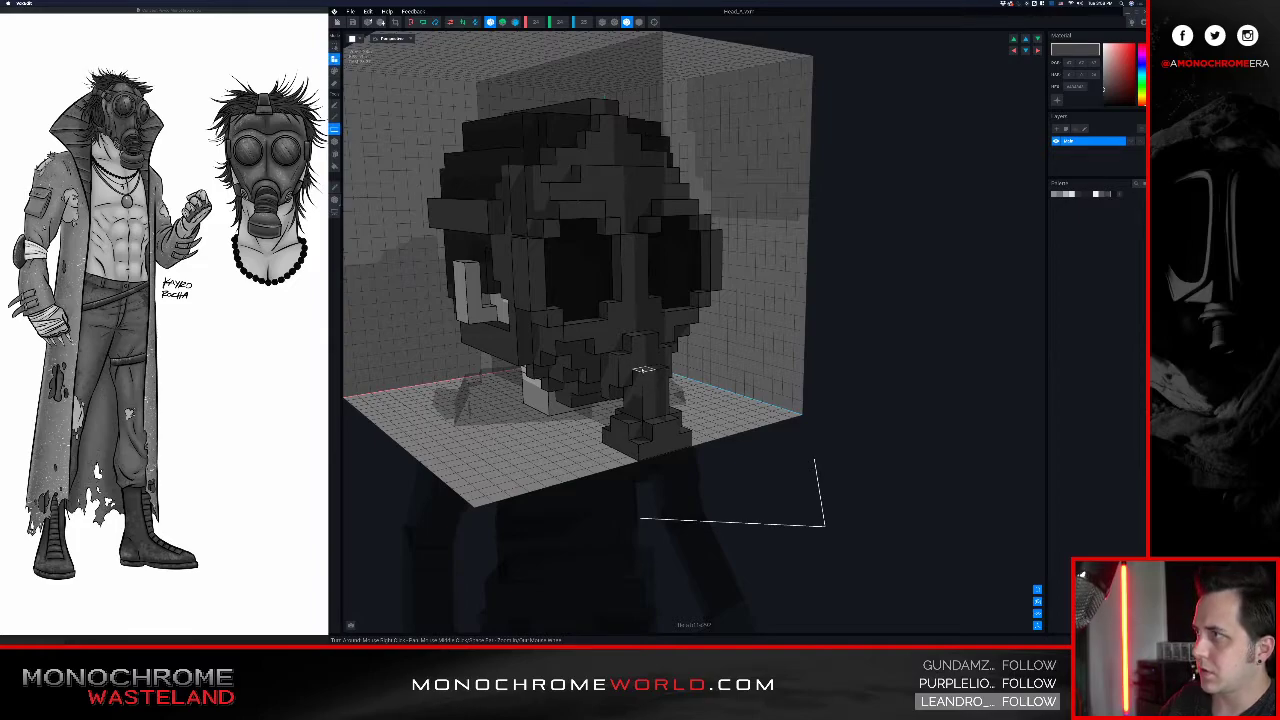
right_click_drag(639, 361, 648, 364)
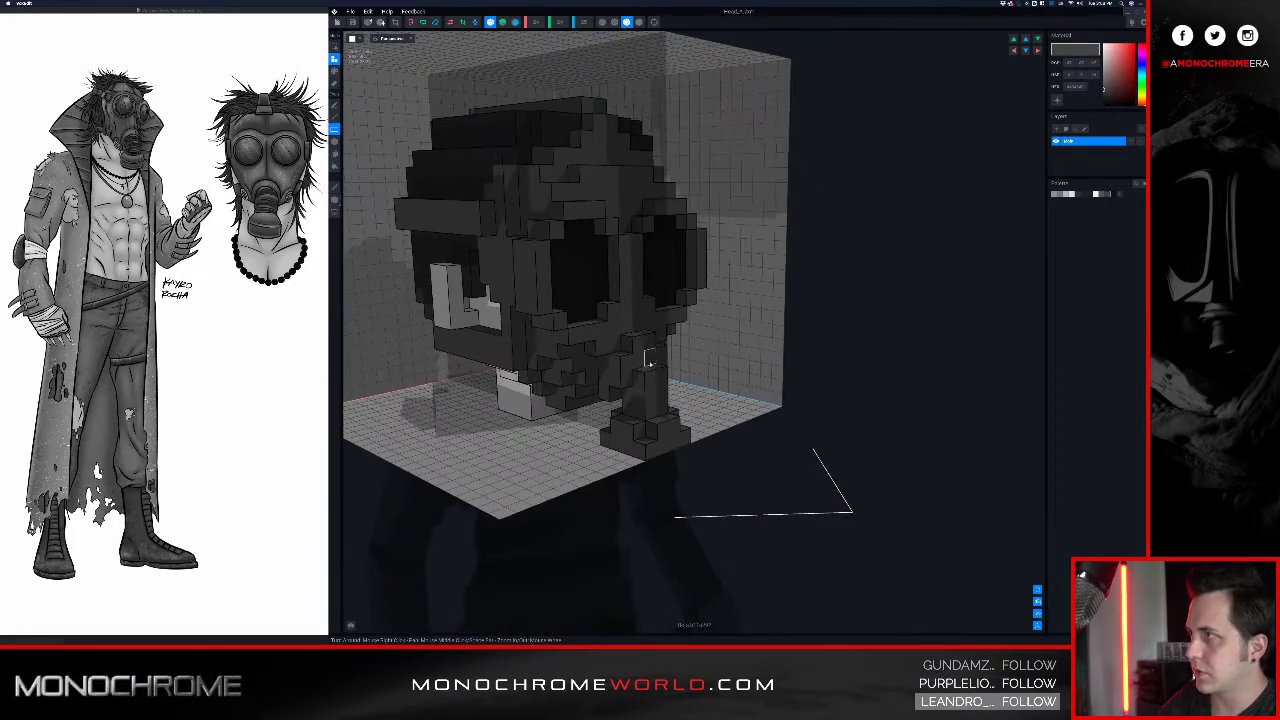
left_click(334, 106)
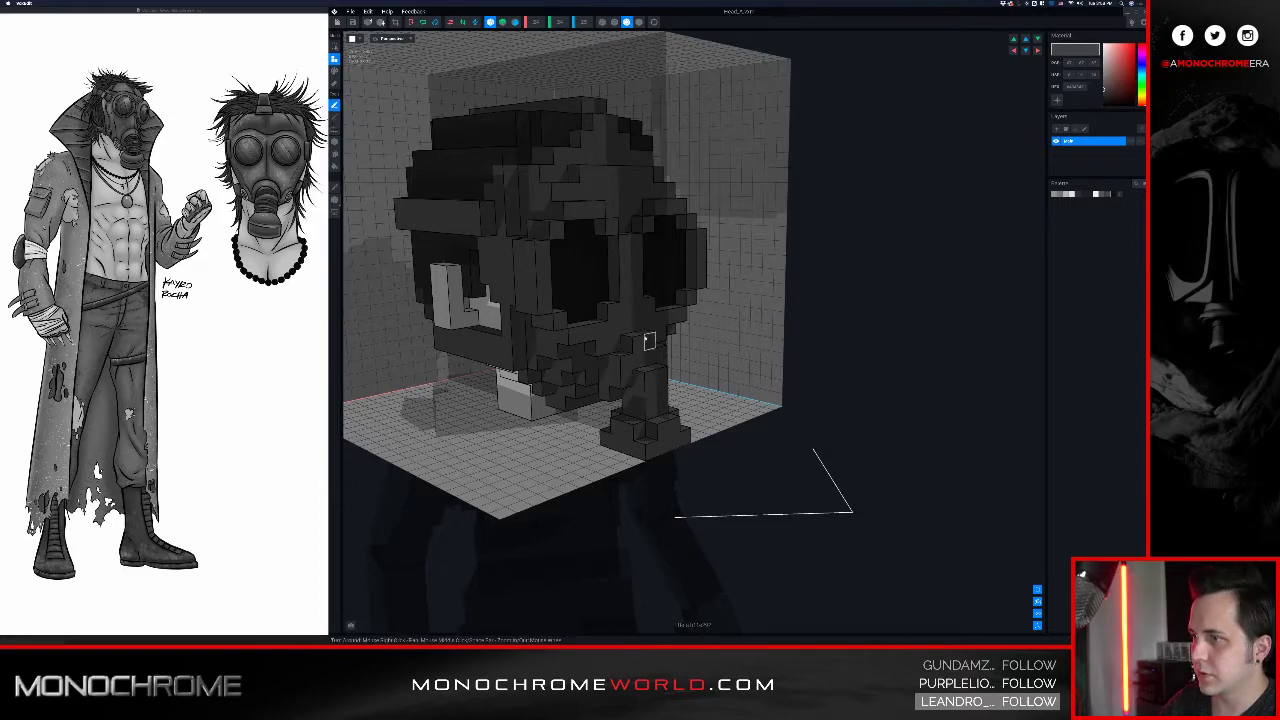
right_click_drag(684, 365, 672, 375)
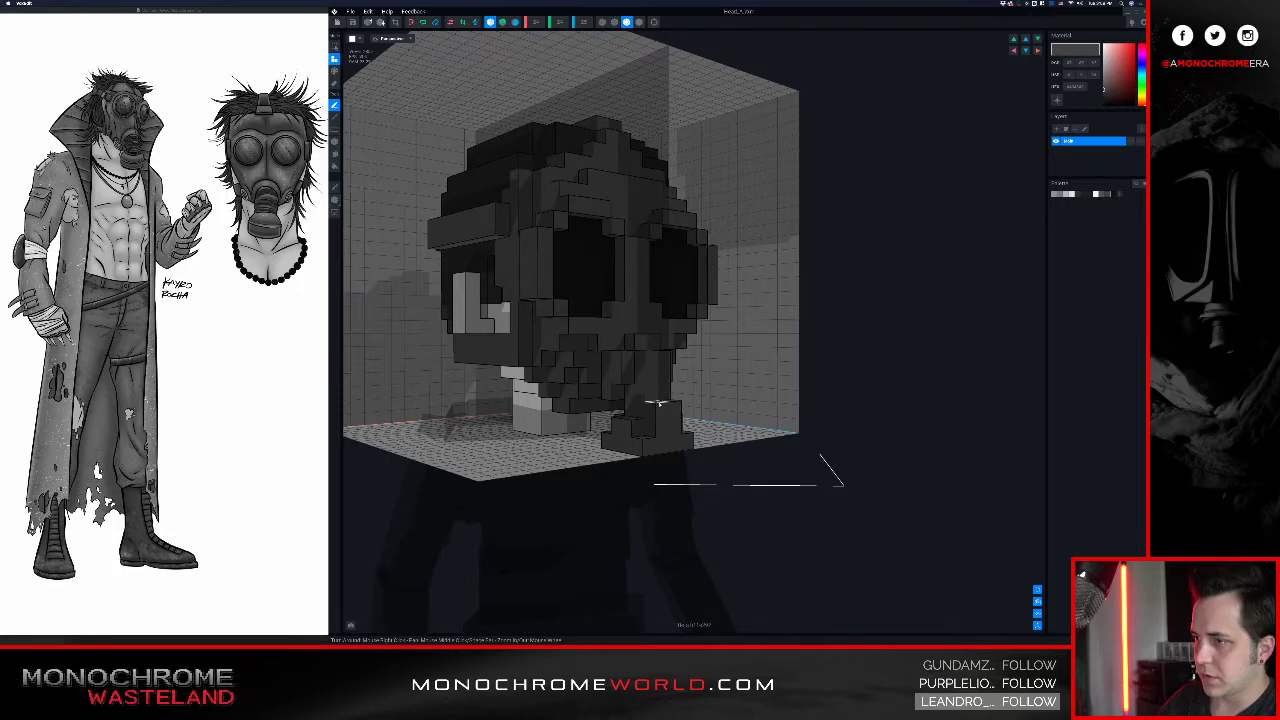
left_click(662, 400)
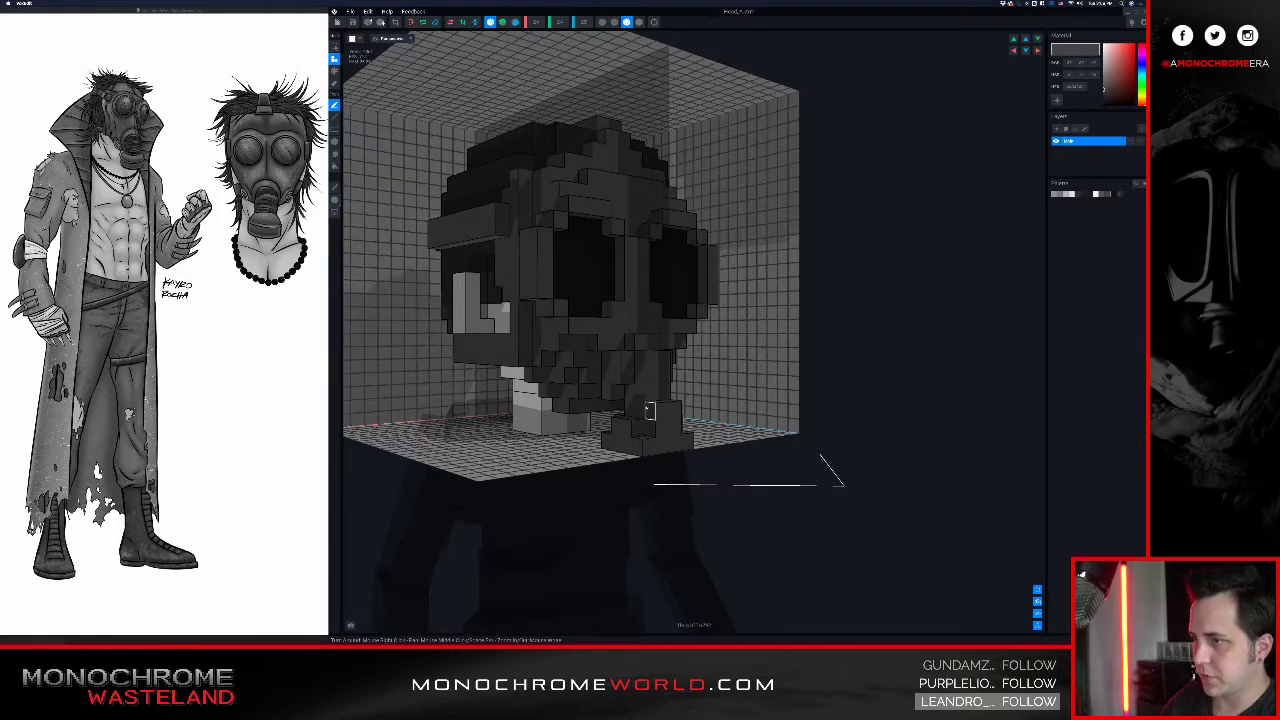
- Add mask-grey voxels around the base of the hose to thicken its joint with the filter canister
mouse_move(635, 409)
right_mouse_down()
mouse_move(589, 429)
mouse_move(632, 376)
mouse_move(616, 386)
mouse_move(571, 371)
mouse_move(582, 376)
right_mouse_up()
left_click(606, 408)
left_click(638, 427)
left_click(590, 430)
left_click(588, 430)
key("e")
key("a")
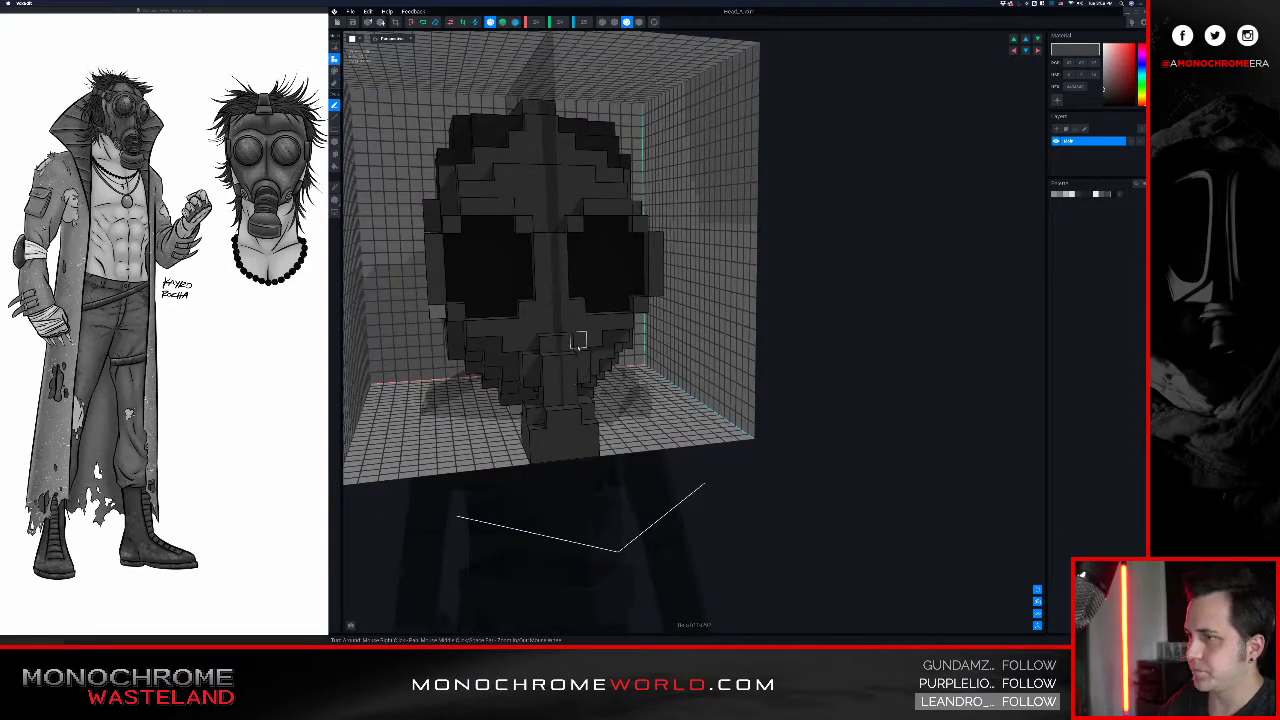
- Examine the hose and filter canister from the side and from below
right_click_drag(565, 327, 669, 322)
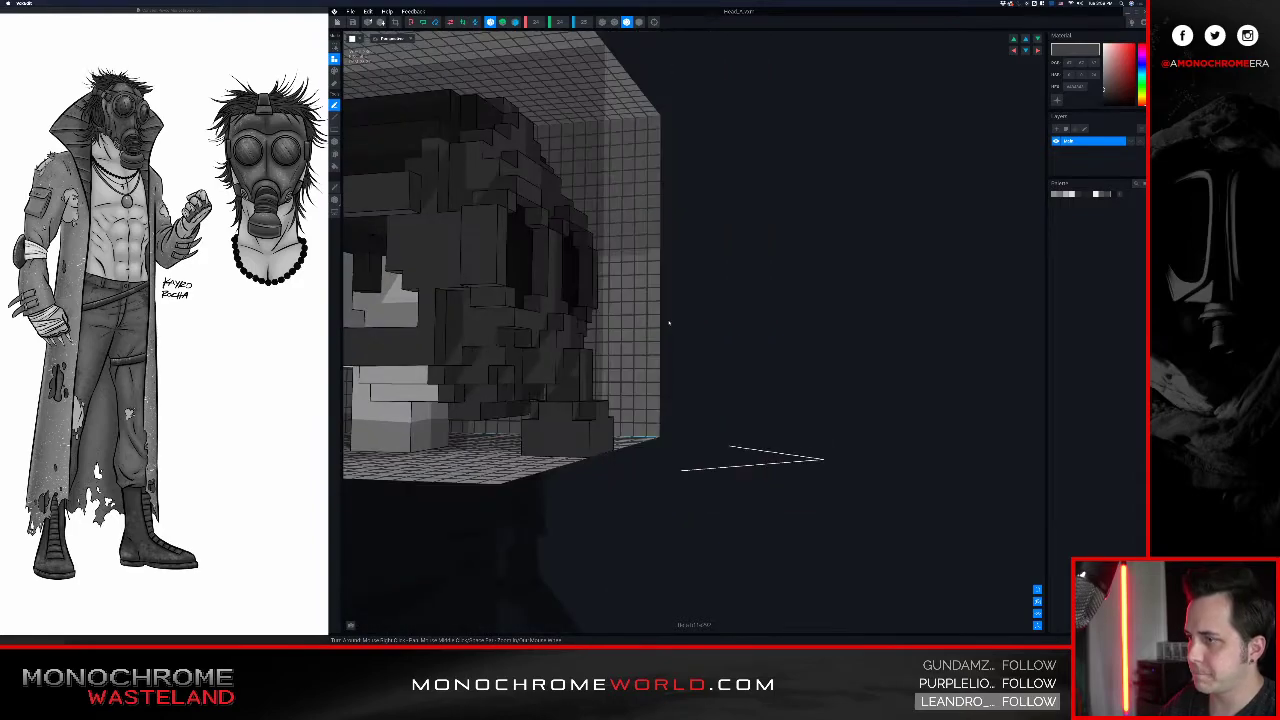
right_click_drag(735, 394, 655, 400)
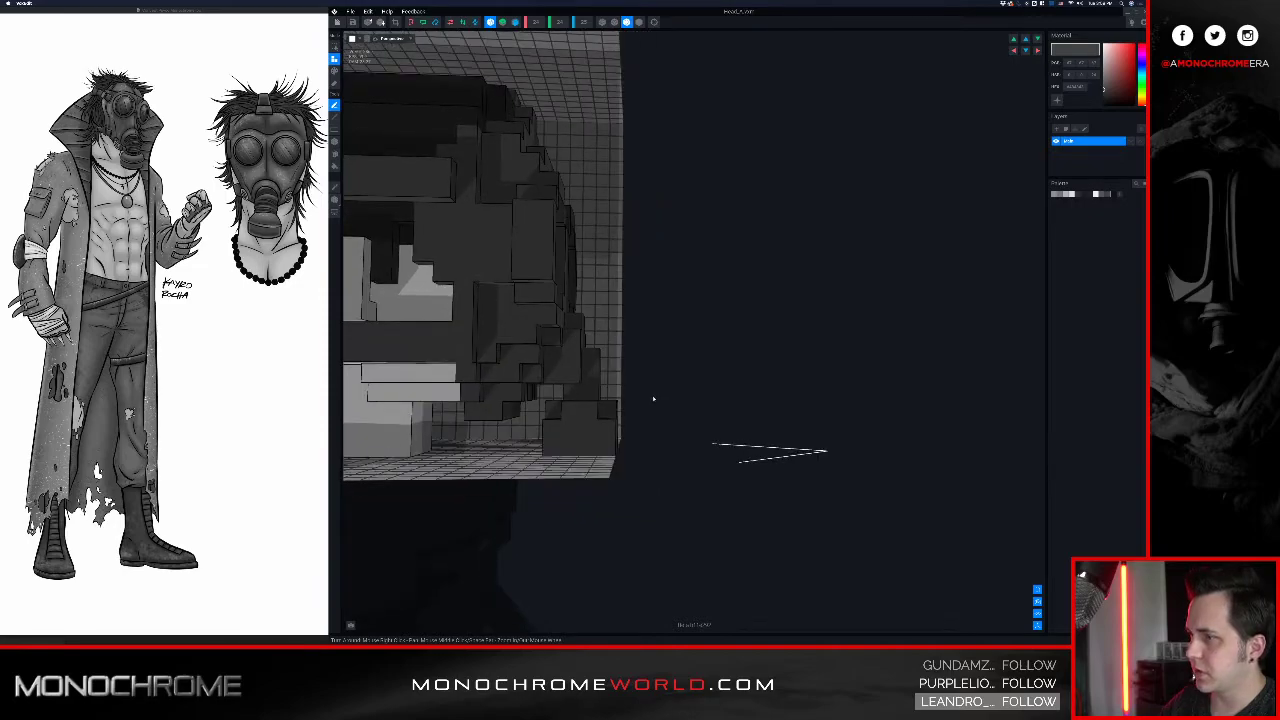
key("e")
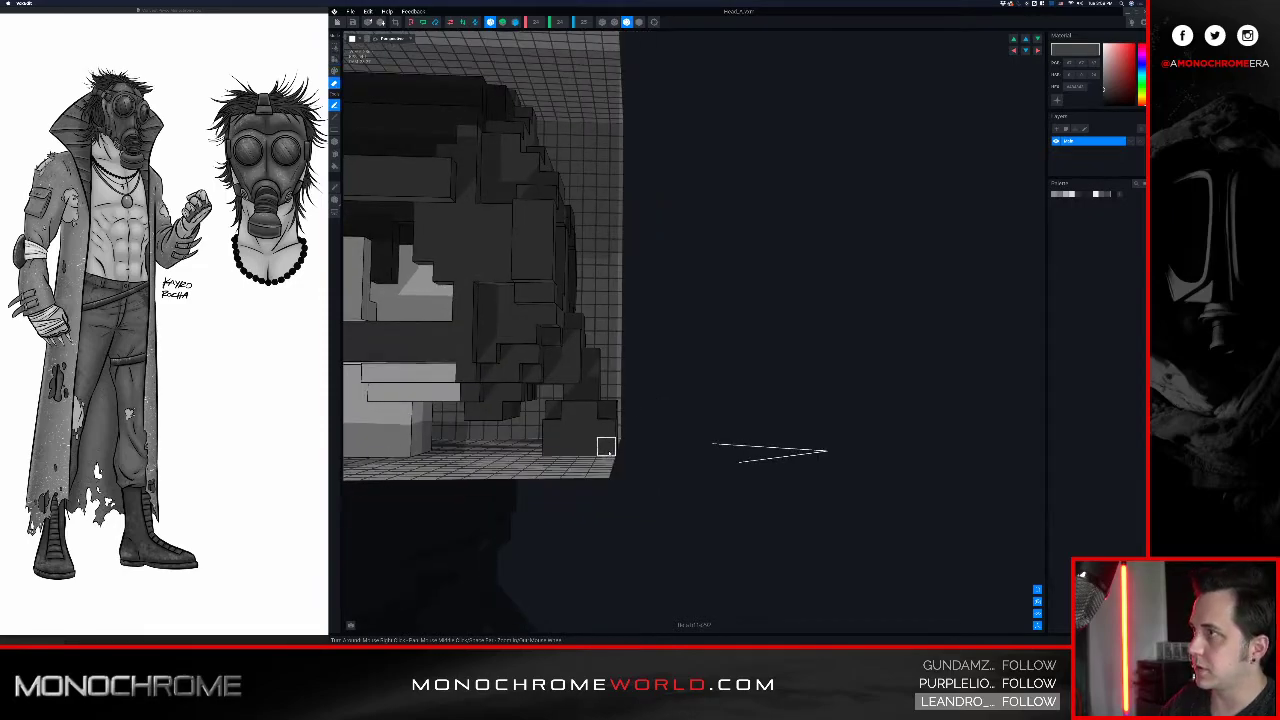
right_click_drag(605, 431, 667, 405)
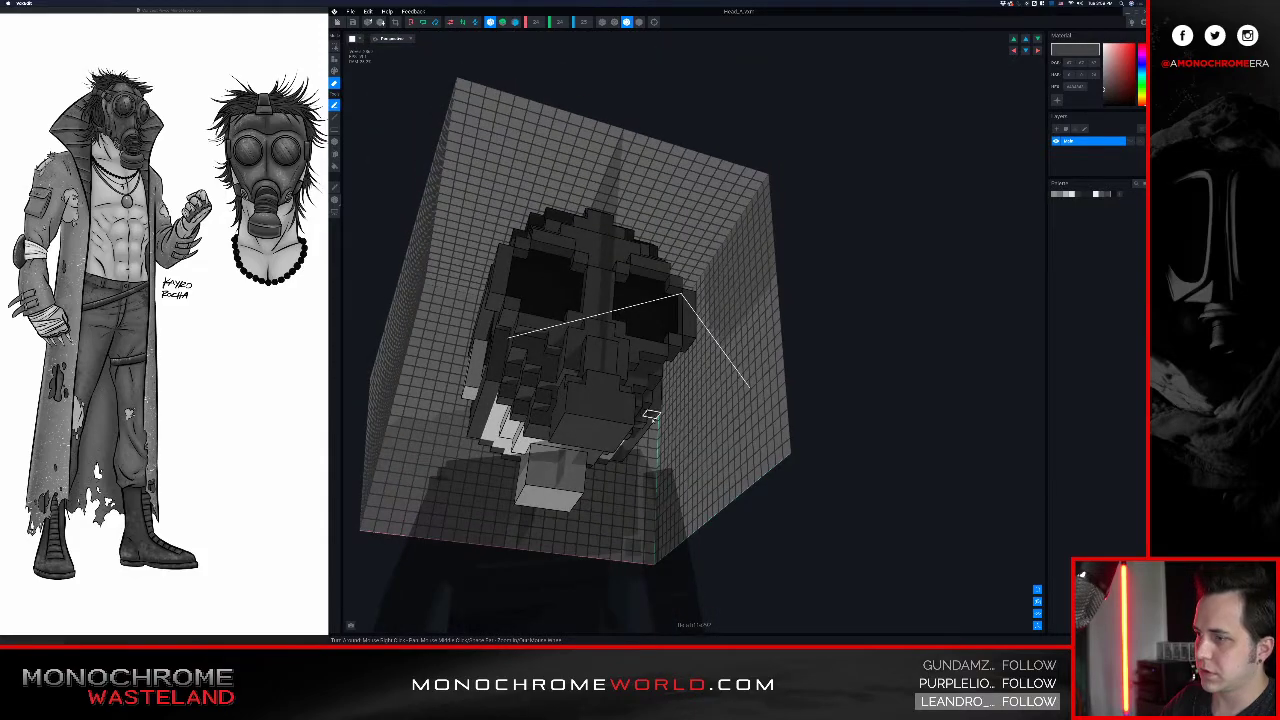
right_click_drag(597, 439, 749, 338)
scroll(746, 328, "down", 3)
middle_click_drag(749, 338, 752, 350)
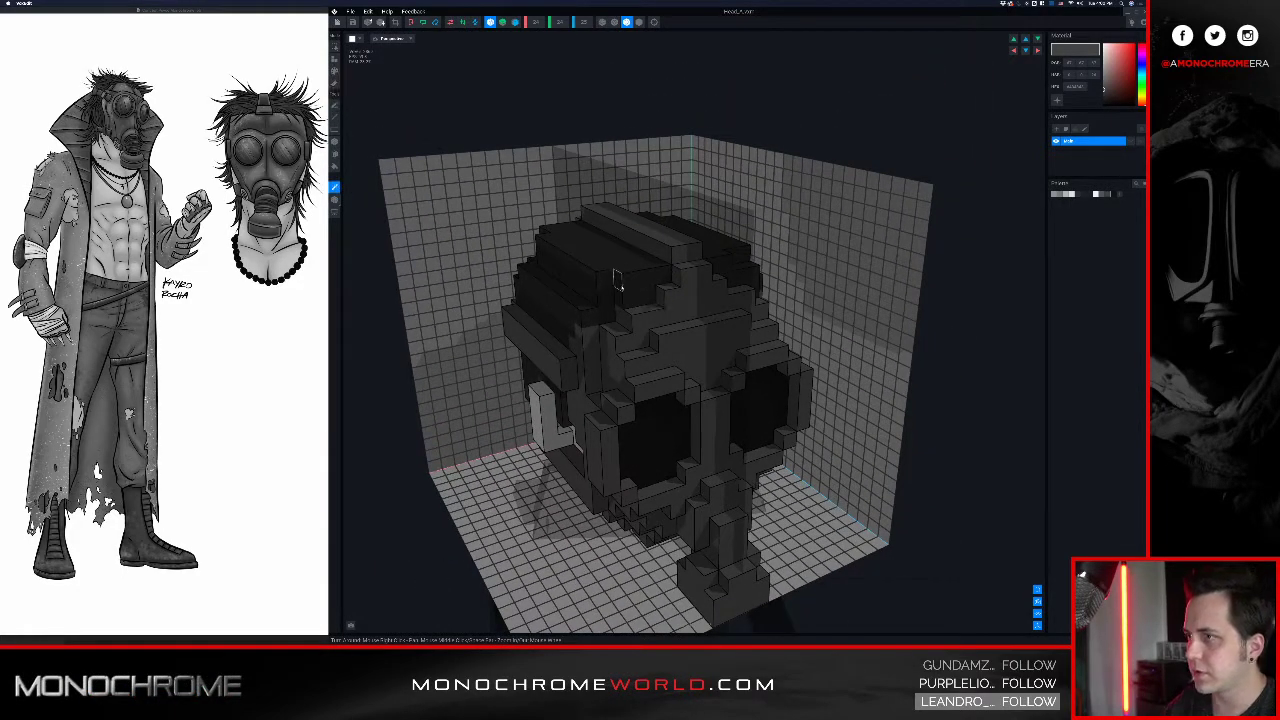
- Turn off the left-right mirroring and trim a near-black hair voxel at the front edge of the crown
key("a")
right_click_drag(609, 266, 597, 257)
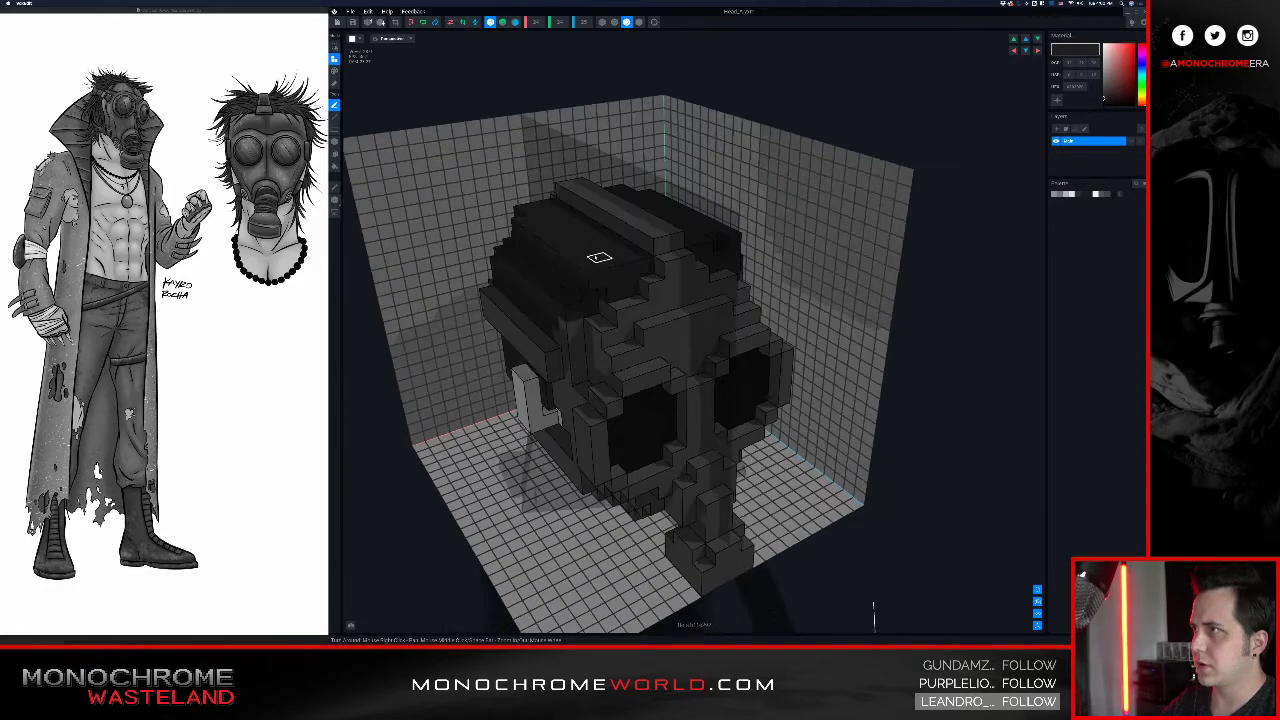
left_click(490, 22)
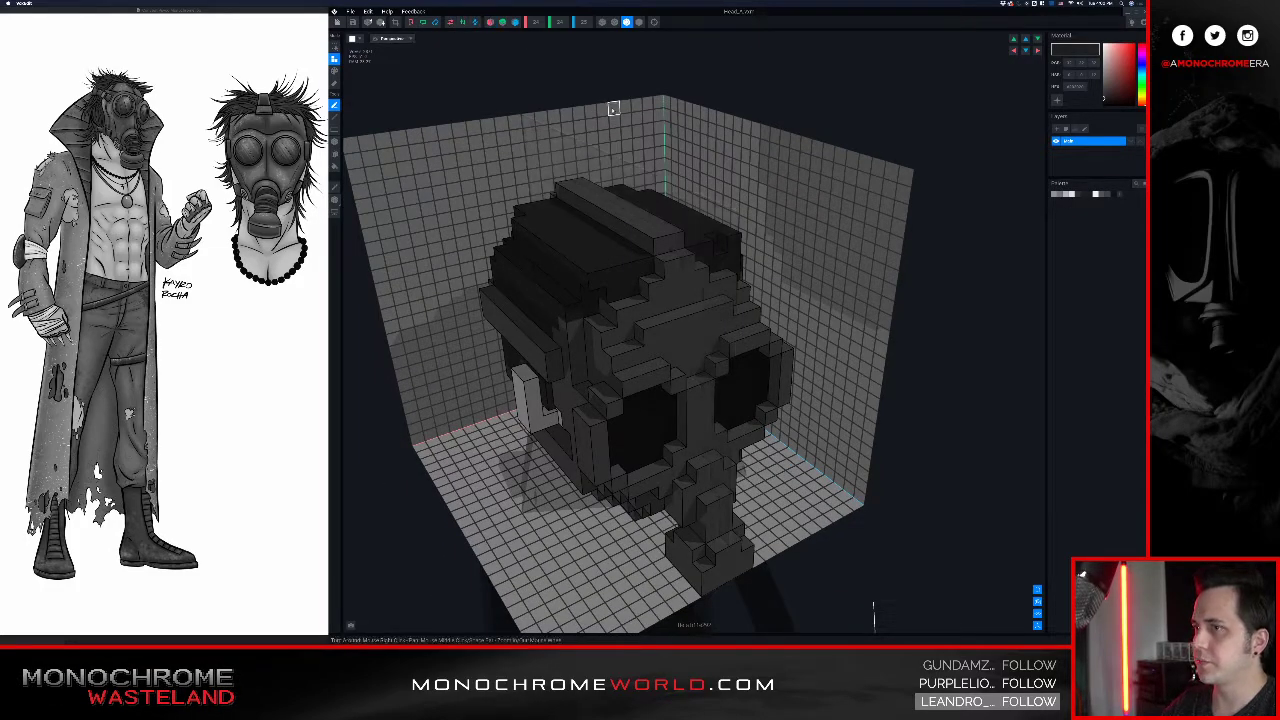
right_click_drag(614, 109, 660, 170)
mouse_move(726, 245)
right_mouse_down()
mouse_move(693, 231)
mouse_move(708, 235)
right_mouse_up()
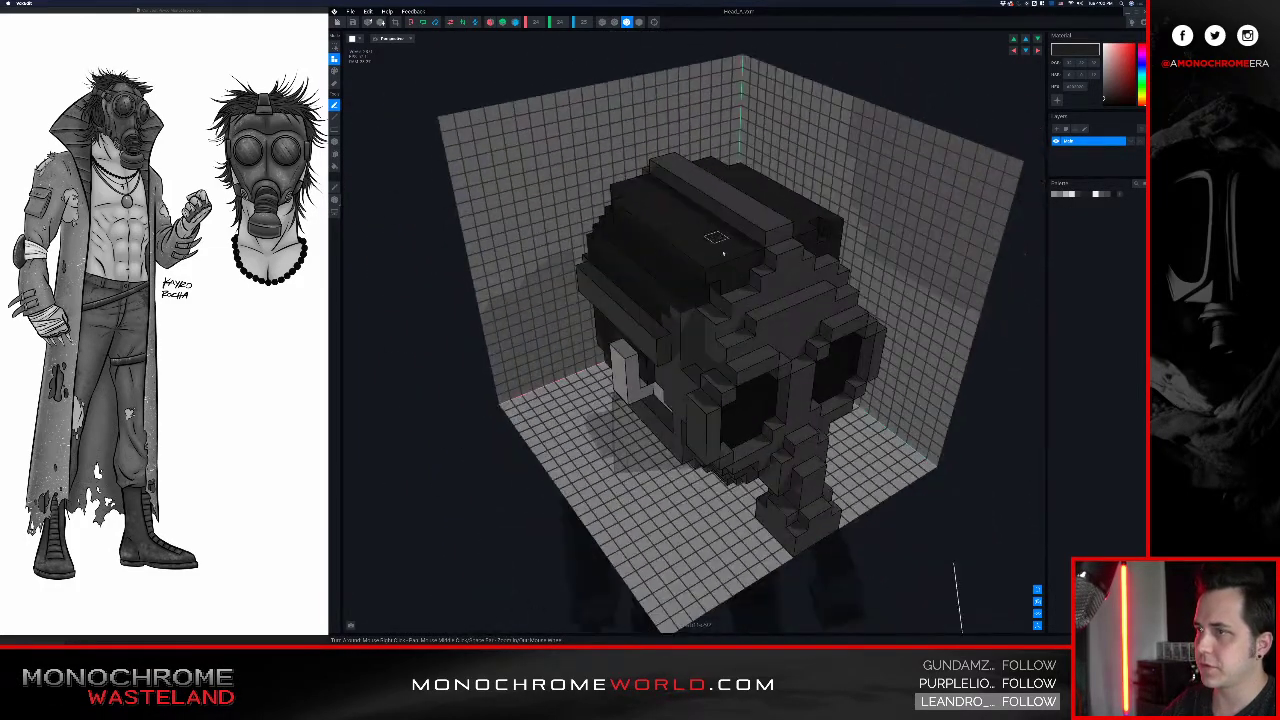
left_click(706, 270, "shift")
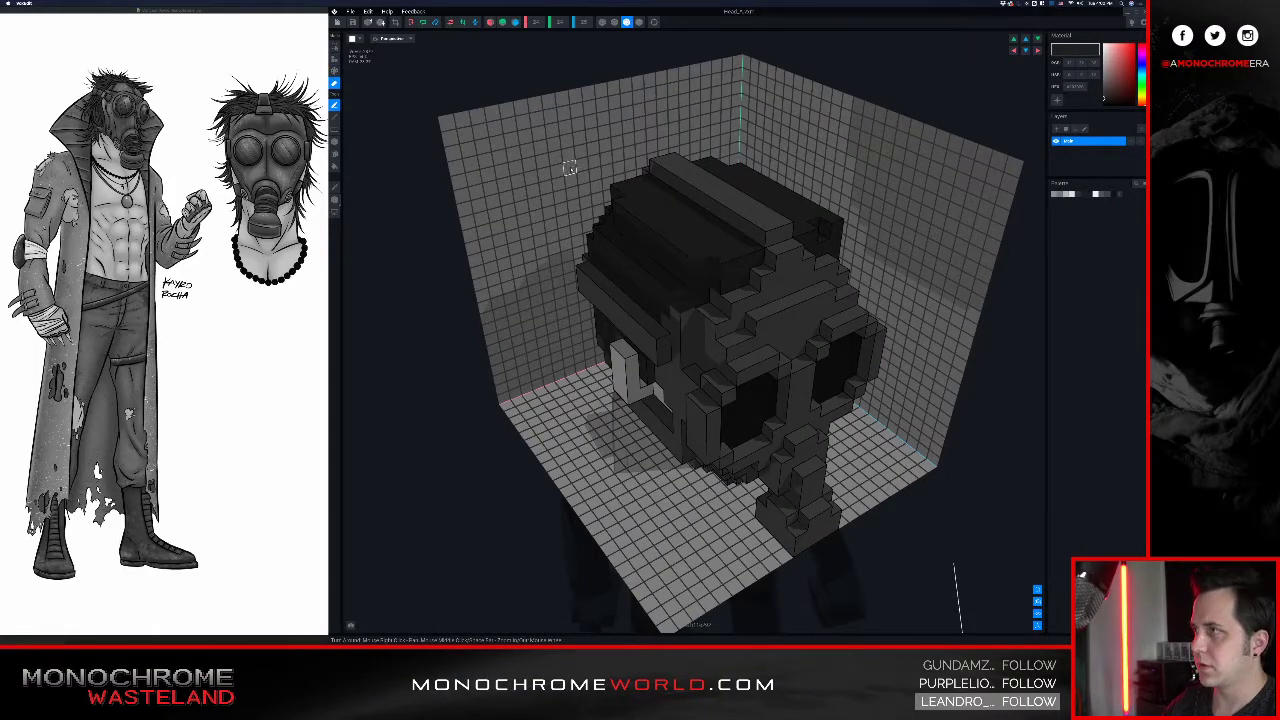
- Add uneven near-black hair spikes jutting forward over the forehead on one side of the head
mouse_move(733, 230)
right_mouse_down()
mouse_move(709, 223)
mouse_move(734, 230)
right_mouse_up()
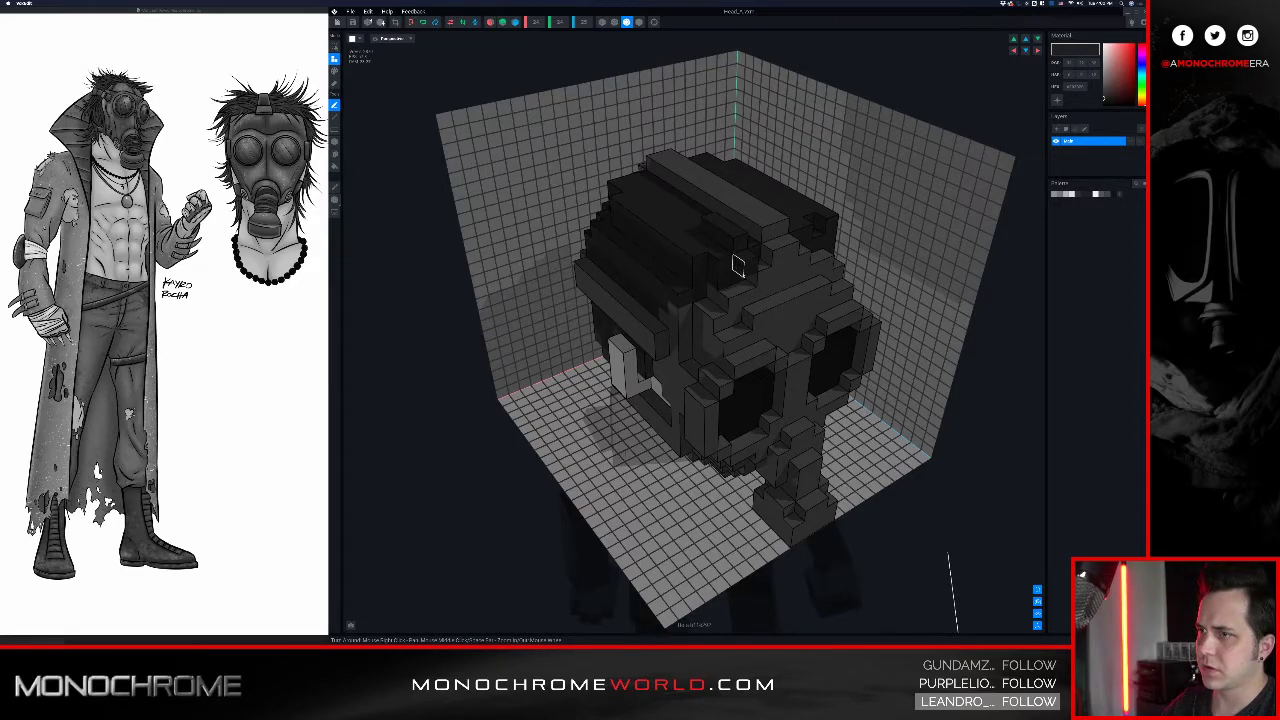
mouse_move(755, 294)
right_mouse_down()
mouse_move(733, 280)
mouse_move(749, 288)
right_mouse_up()
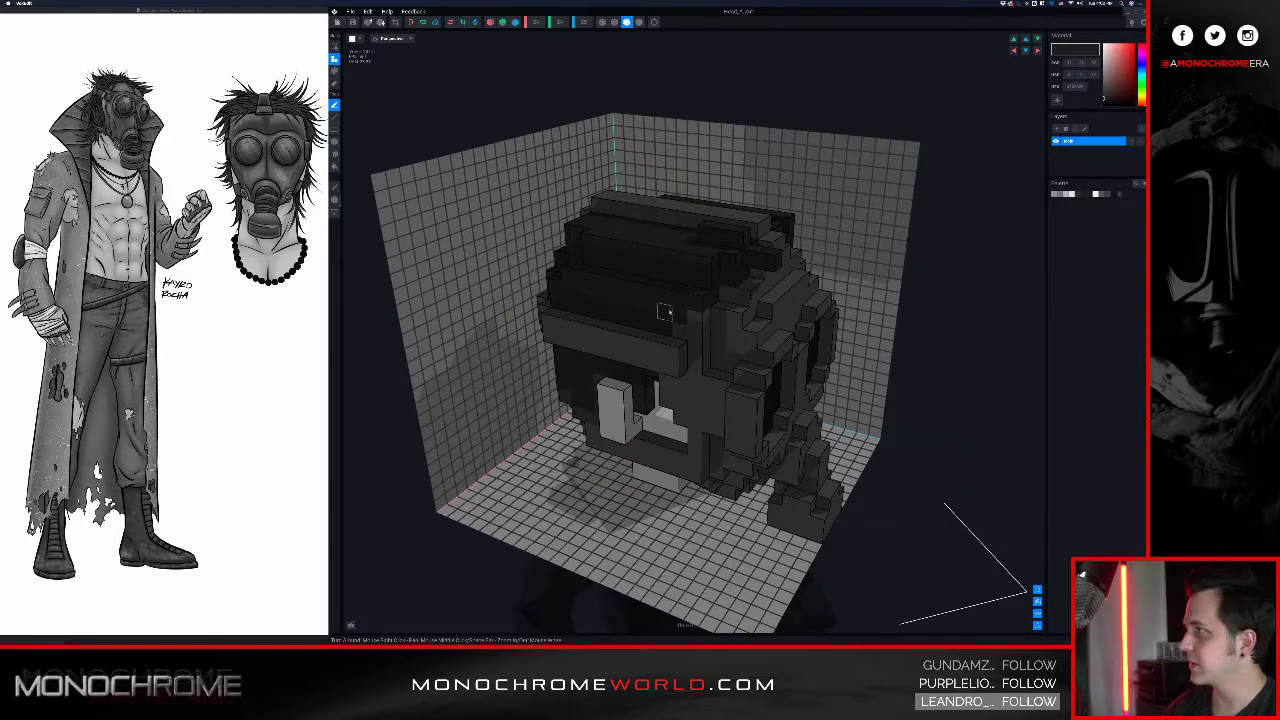
right_click_drag(679, 315, 685, 309)
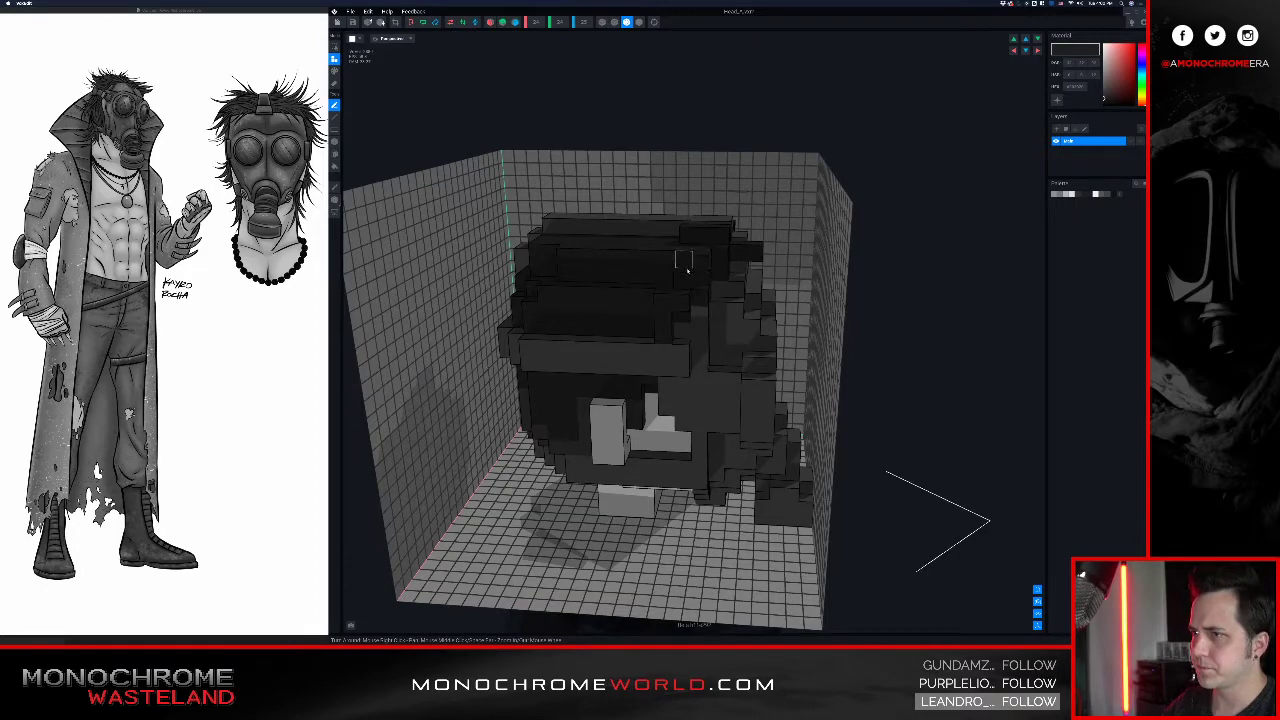
right_click_drag(718, 257, 698, 240)
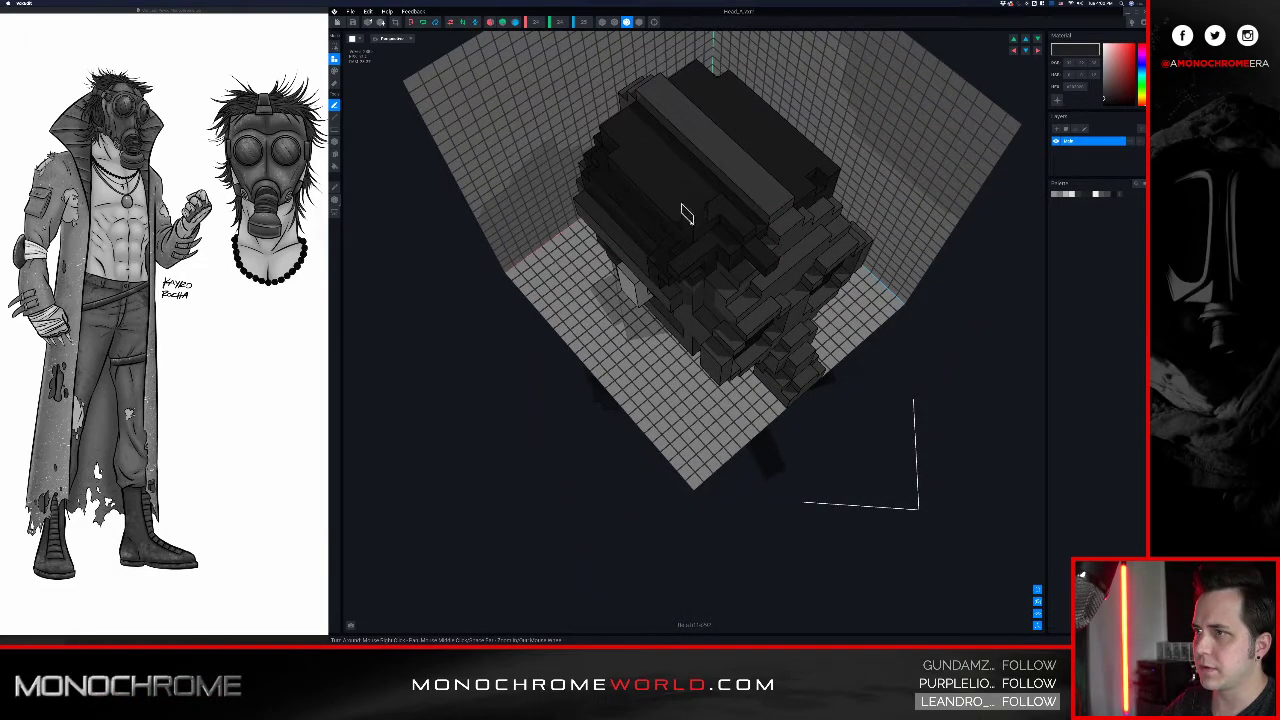
- Add raised near-black hair tufts across the top of the head beside the central strap
right_click_drag(698, 190, 652, 182)
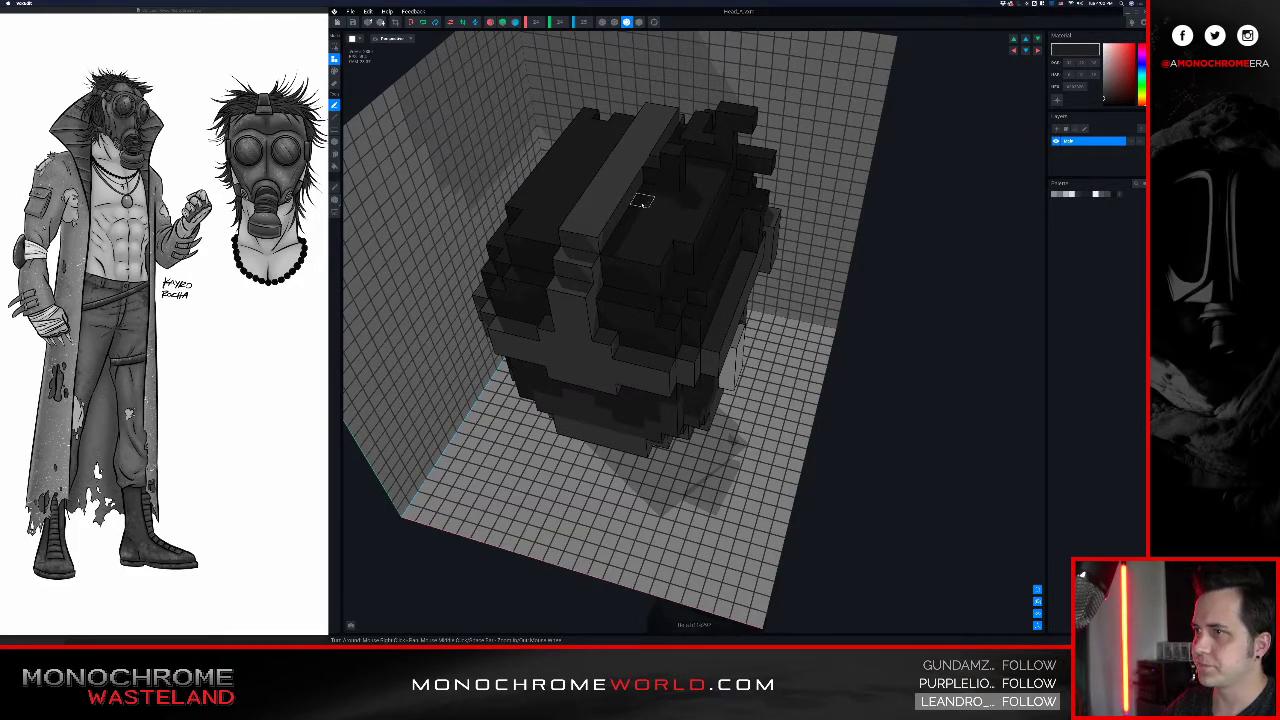
left_click(659, 233)
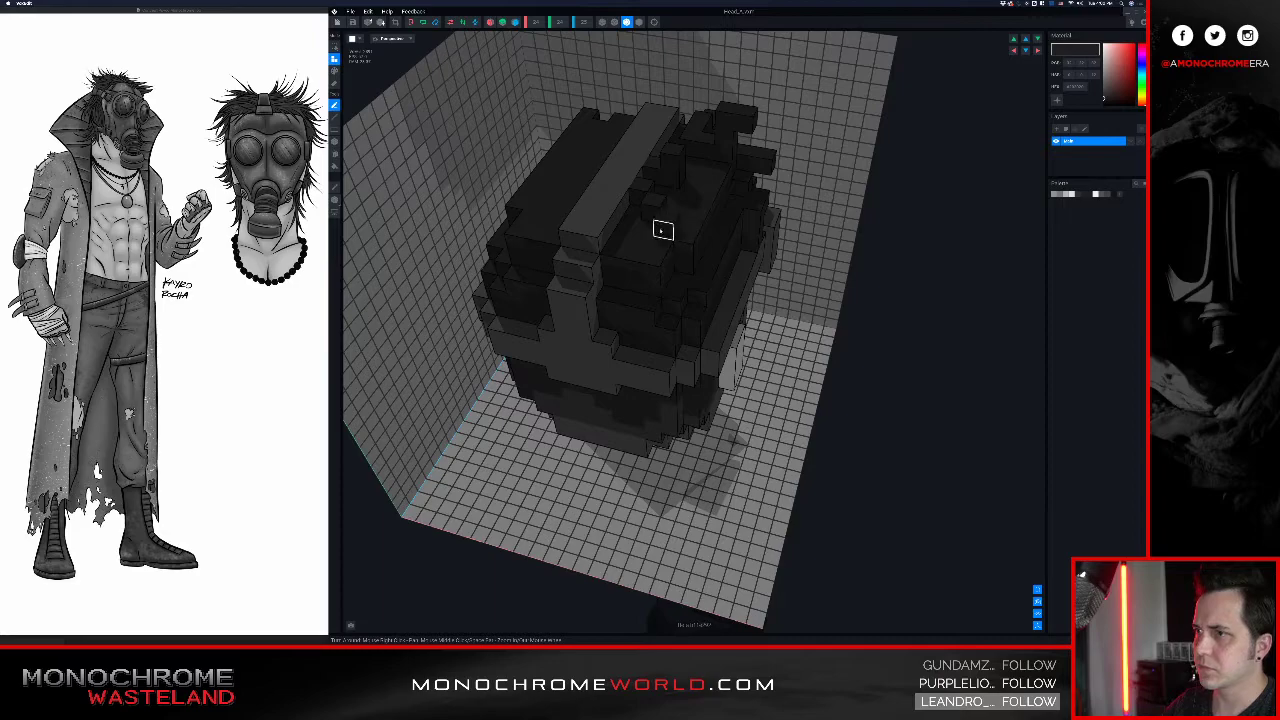
right_click_drag(701, 205, 693, 266)
left_click(701, 207)
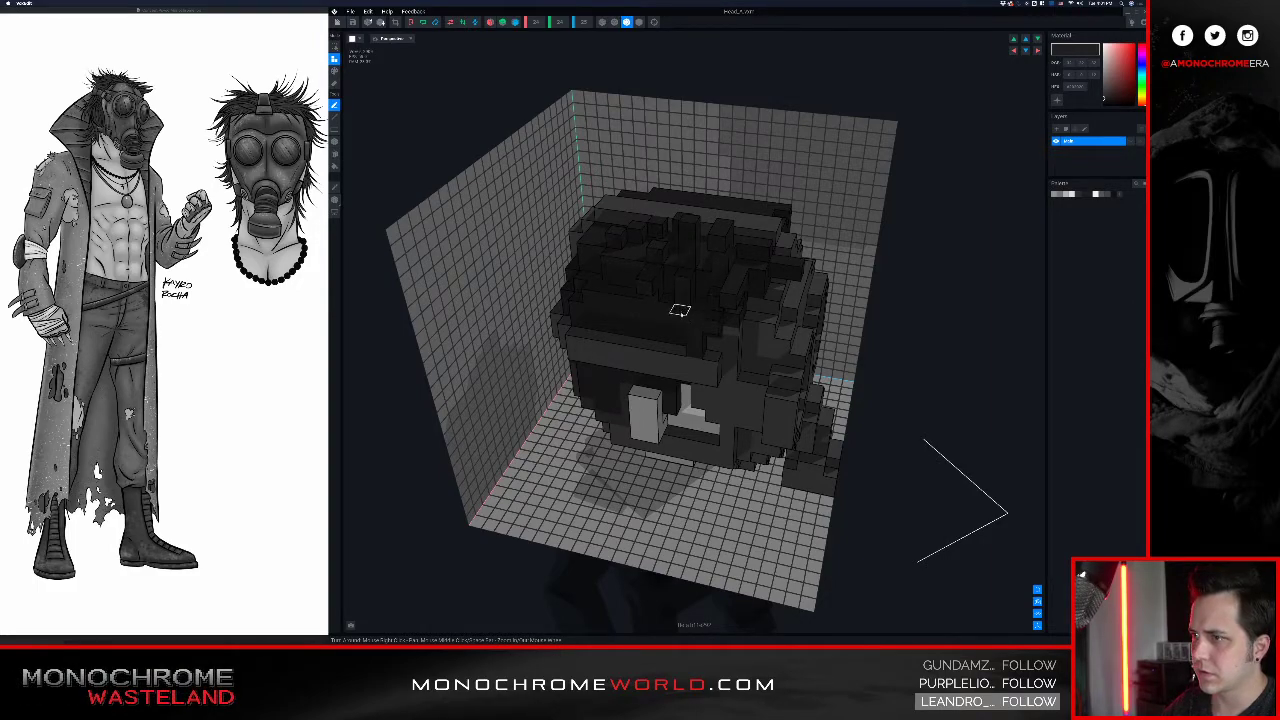
- Add near-black hair tufts to the side of the head, with a lock overlapping the side strap
right_click_drag(628, 309, 632, 270)
scroll(665, 289, "down", 2)
left_click(626, 298)
left_click(616, 302)
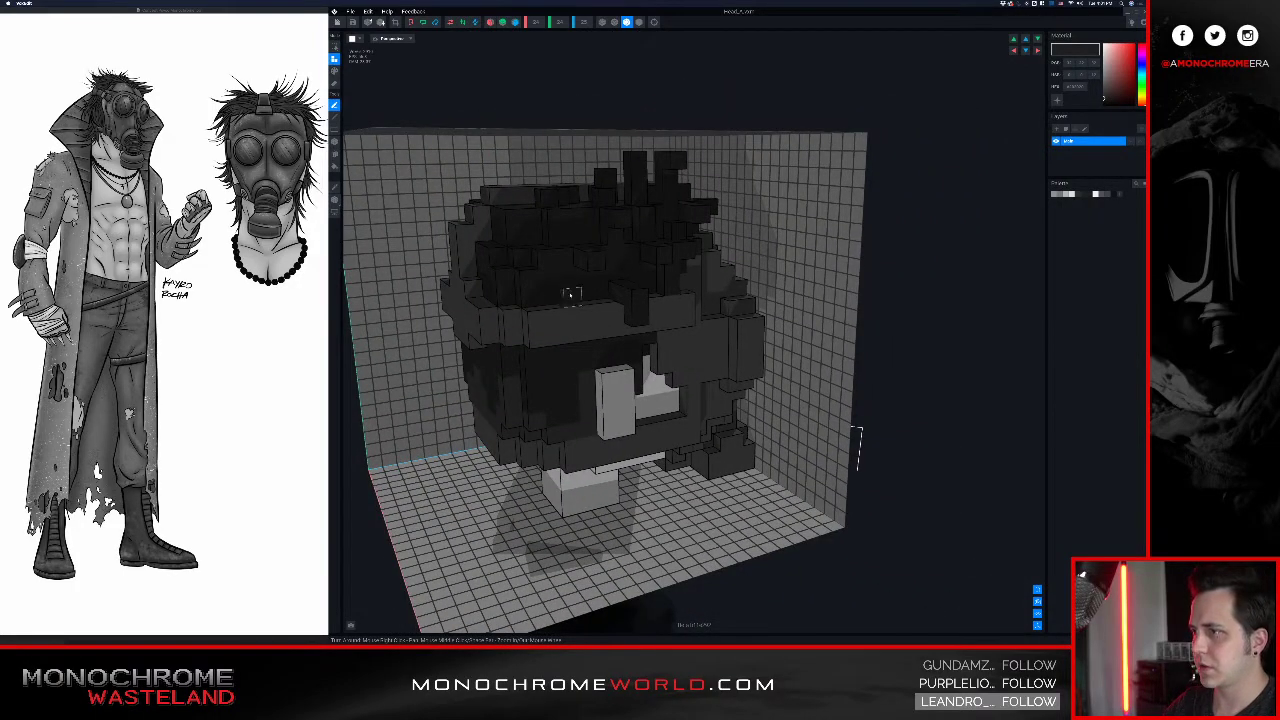
- Build uneven near-black hair tufts on the back of the head, above and below the rear strap
right_click_drag(564, 277, 566, 275)
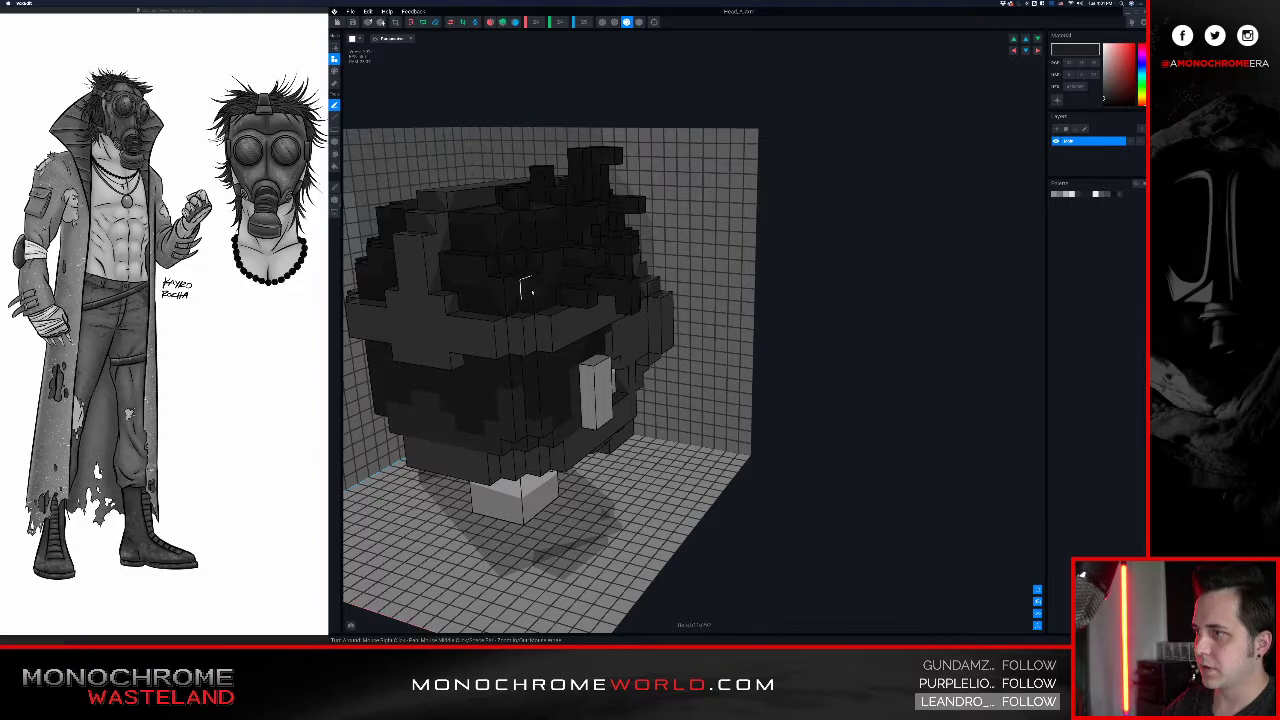
right_click_drag(495, 288, 484, 257)
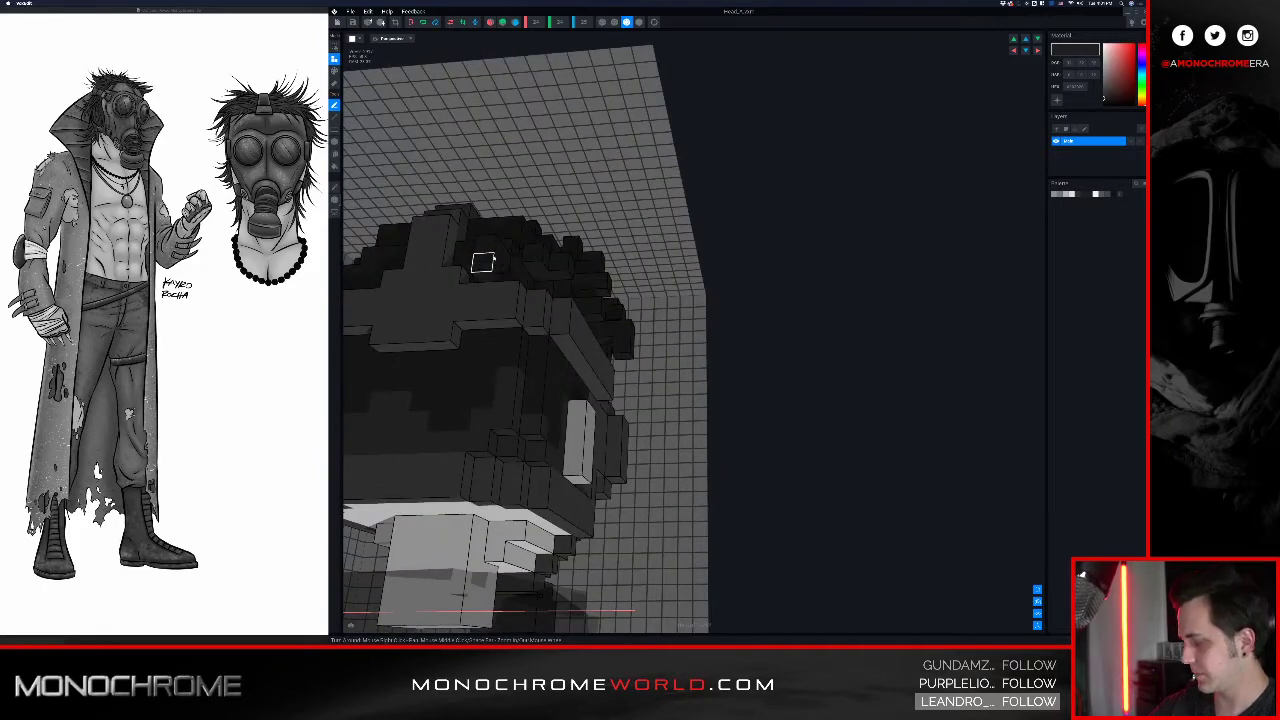
mouse_move(631, 346)
right_mouse_down()
mouse_move(581, 362)
mouse_move(632, 339)
right_mouse_up()
left_click(633, 342)
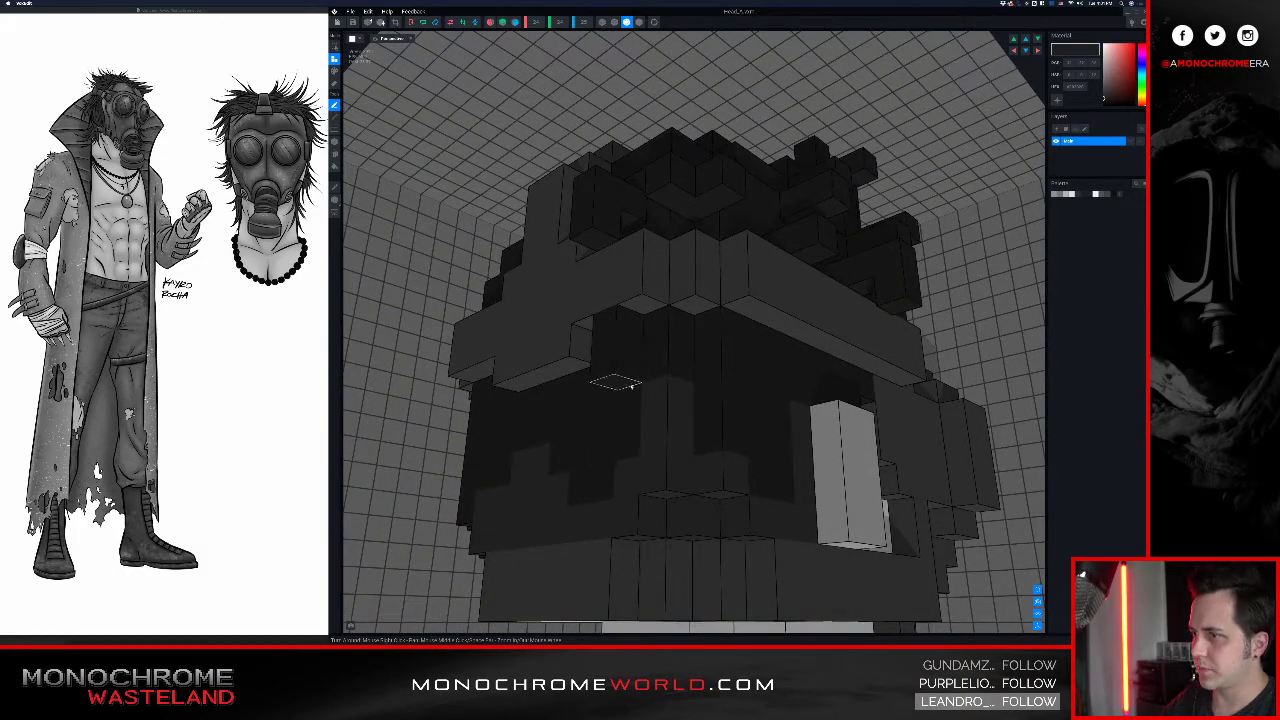
left_click(629, 427)
mouse_move(627, 429)
right_mouse_down()
mouse_move(608, 426)
mouse_move(622, 429)
right_mouse_up()
scroll(617, 430, "down", 5)
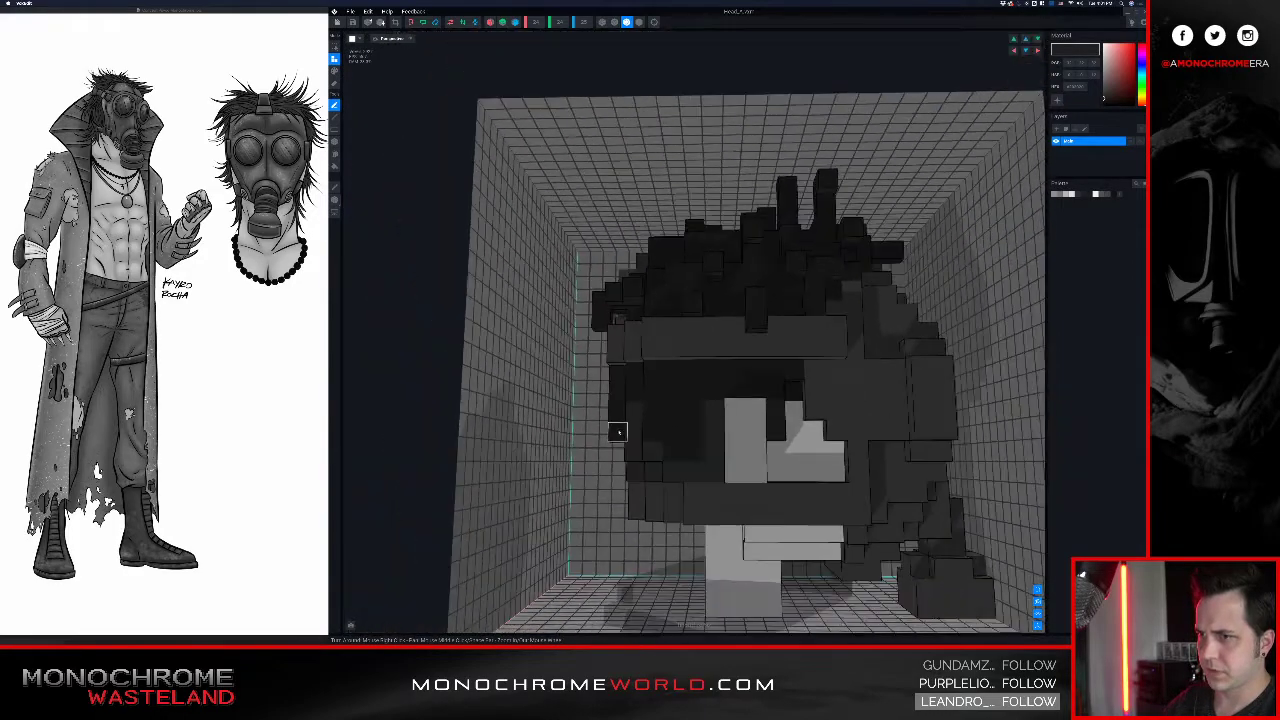
- Hang near-black hair strands over the side strap and switch the model display to individual voxel outlines
right_click_drag(652, 432, 648, 426)
right_click_drag(711, 315, 631, 284)
middle_click_drag(631, 284, 643, 279)
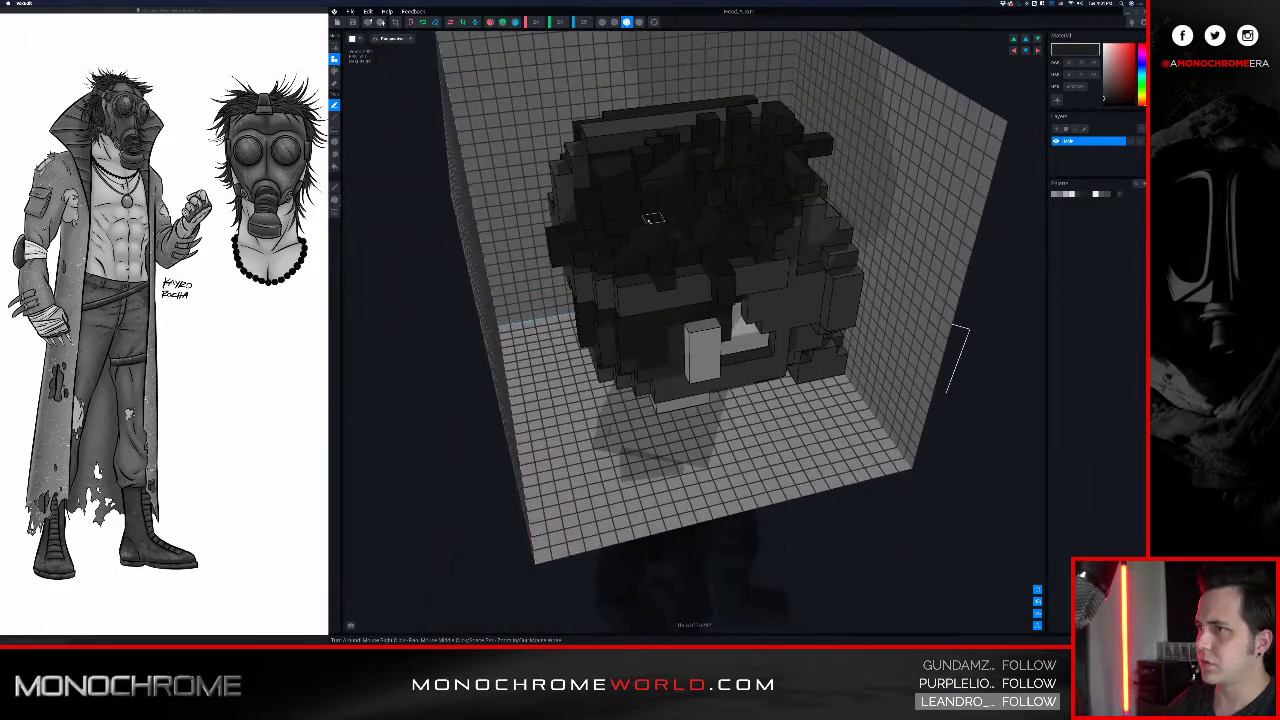
left_click(603, 23)
scroll(709, 110, "up", 3)
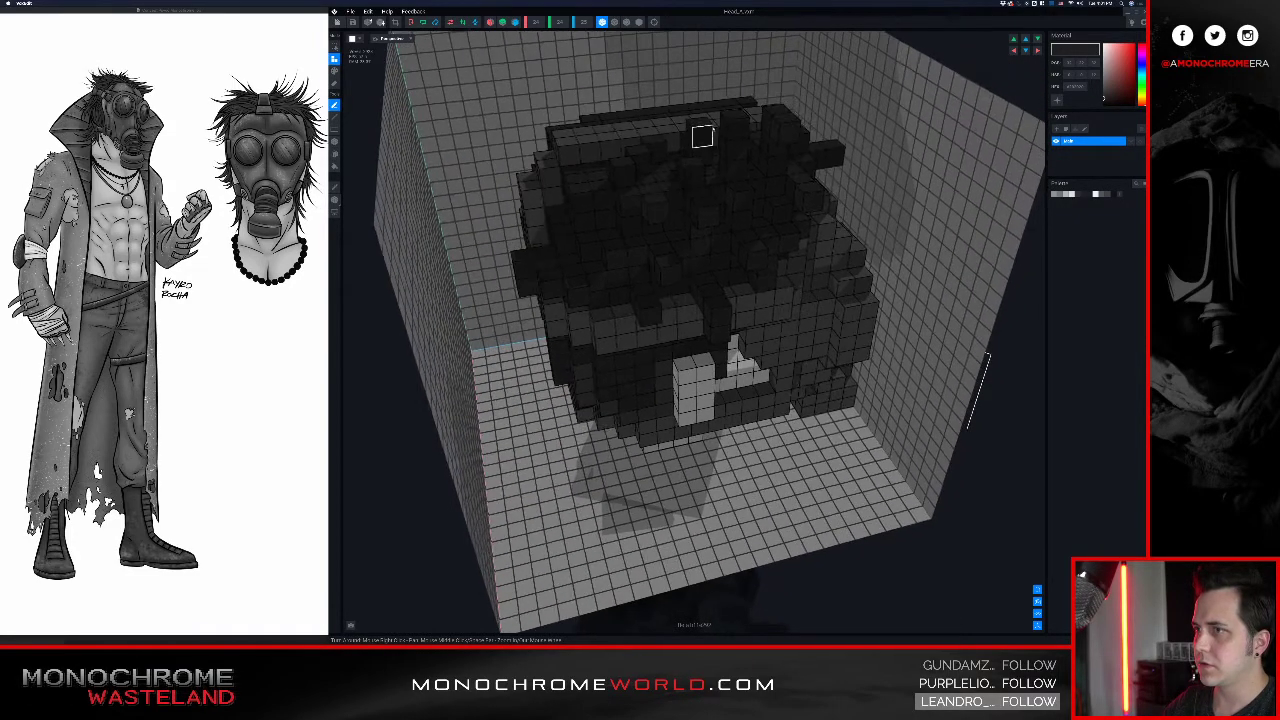
- Rotate the first scene light so it shines on the dark hair voxels from a different angle
left_click(1132, 22)
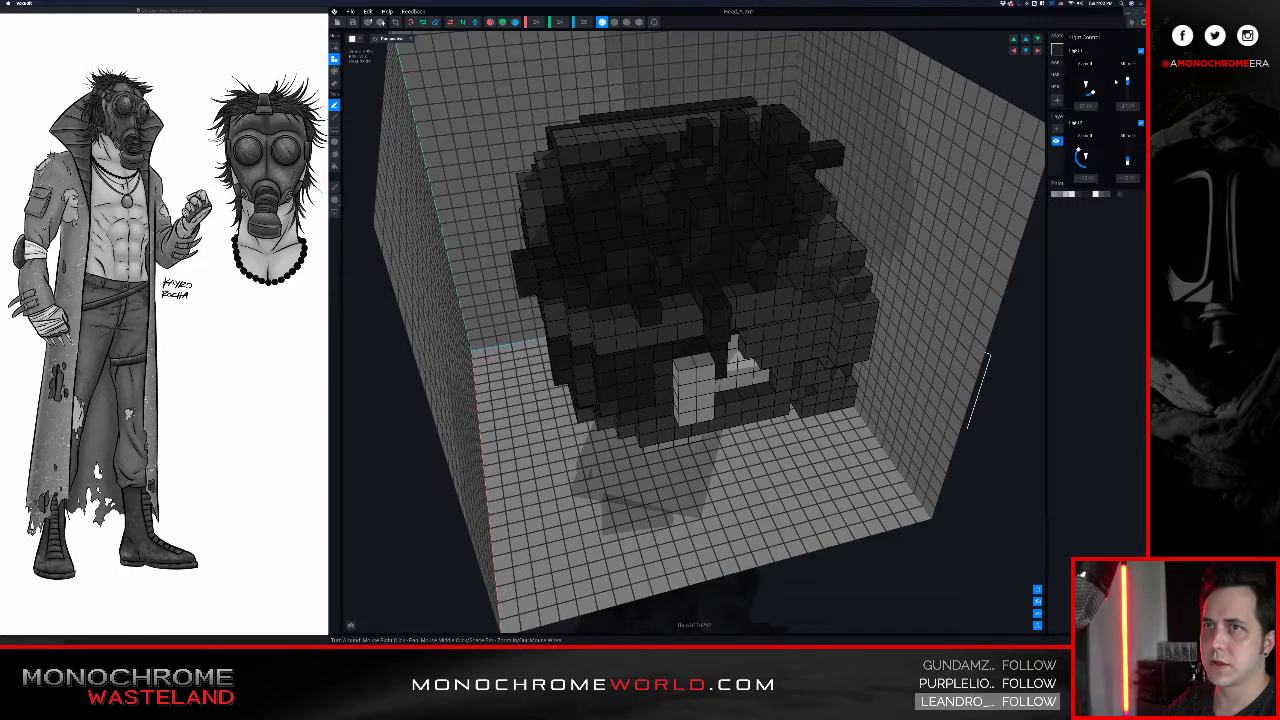
left_click_drag(1093, 92, 1039, 75)
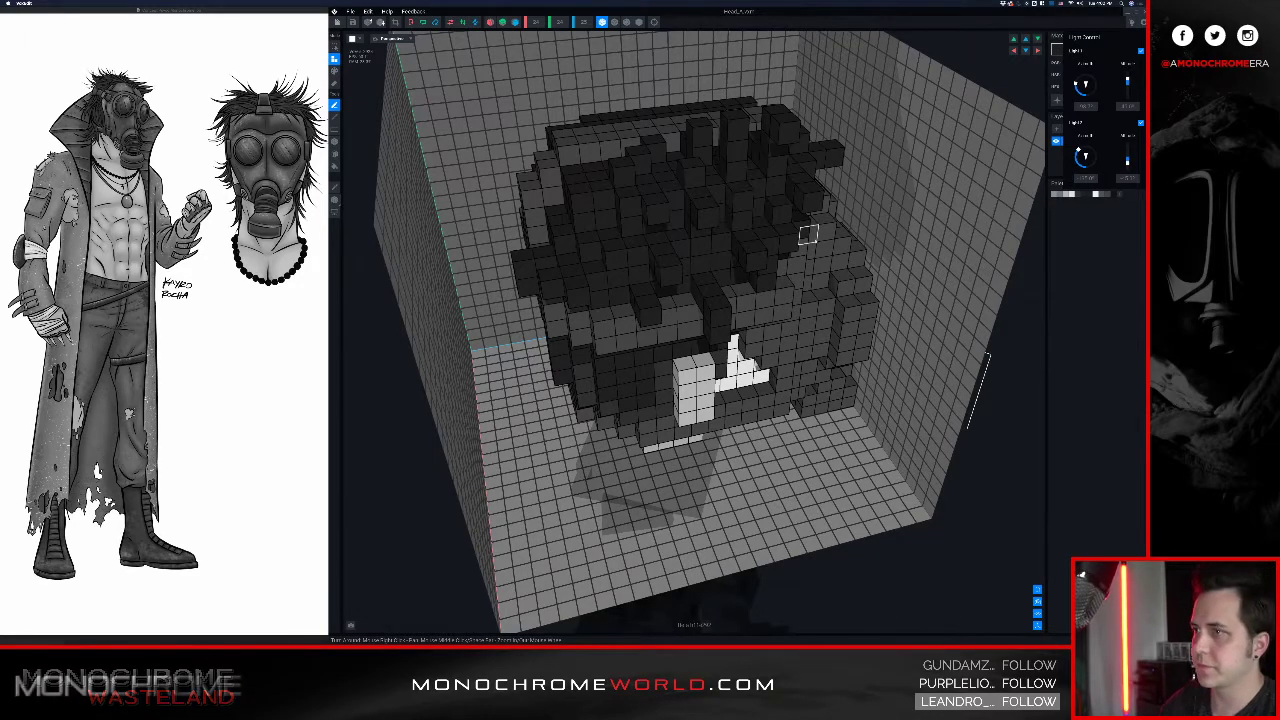
left_click(702, 246)
- Add near-black hair tufts beside the central strap towards the hairline on the side of the head already covered in hair
mouse_move(745, 247)
right_mouse_down()
mouse_move(694, 229)
mouse_move(728, 236)
right_mouse_up()
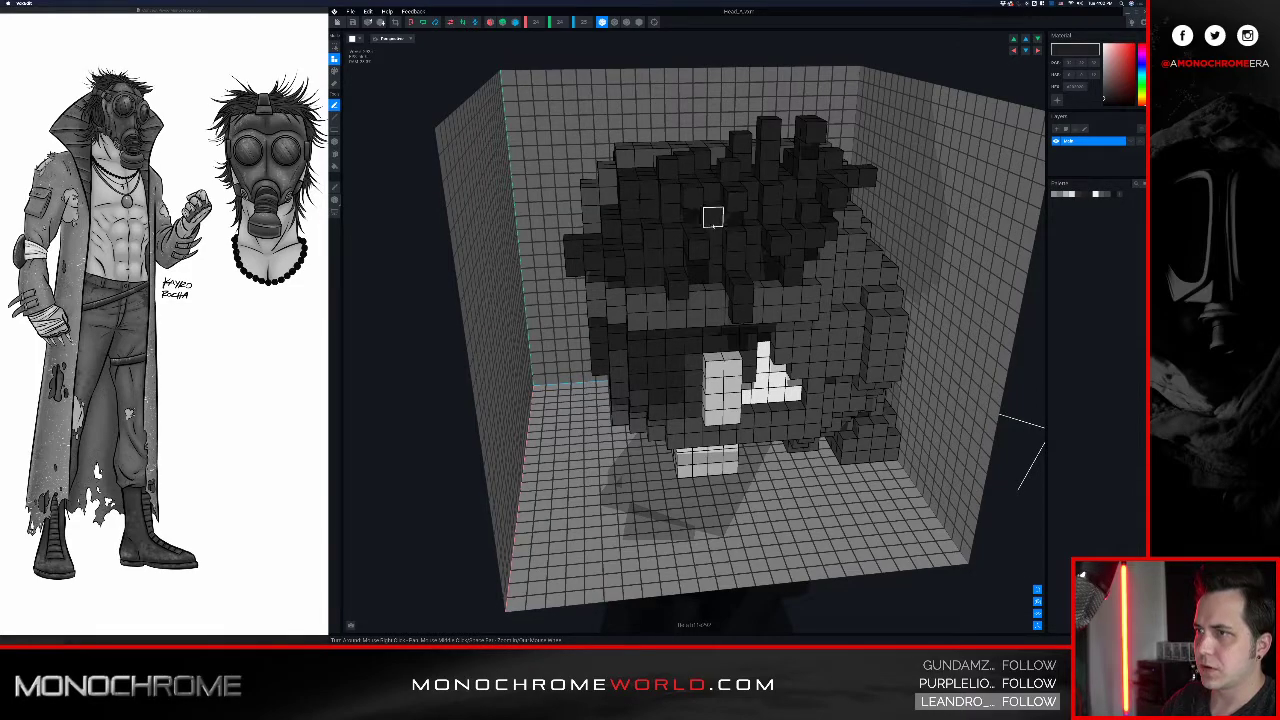
mouse_move(673, 212)
right_mouse_down()
mouse_move(657, 223)
mouse_move(612, 214)
mouse_move(640, 236)
mouse_move(597, 177)
mouse_move(617, 163)
right_mouse_up()
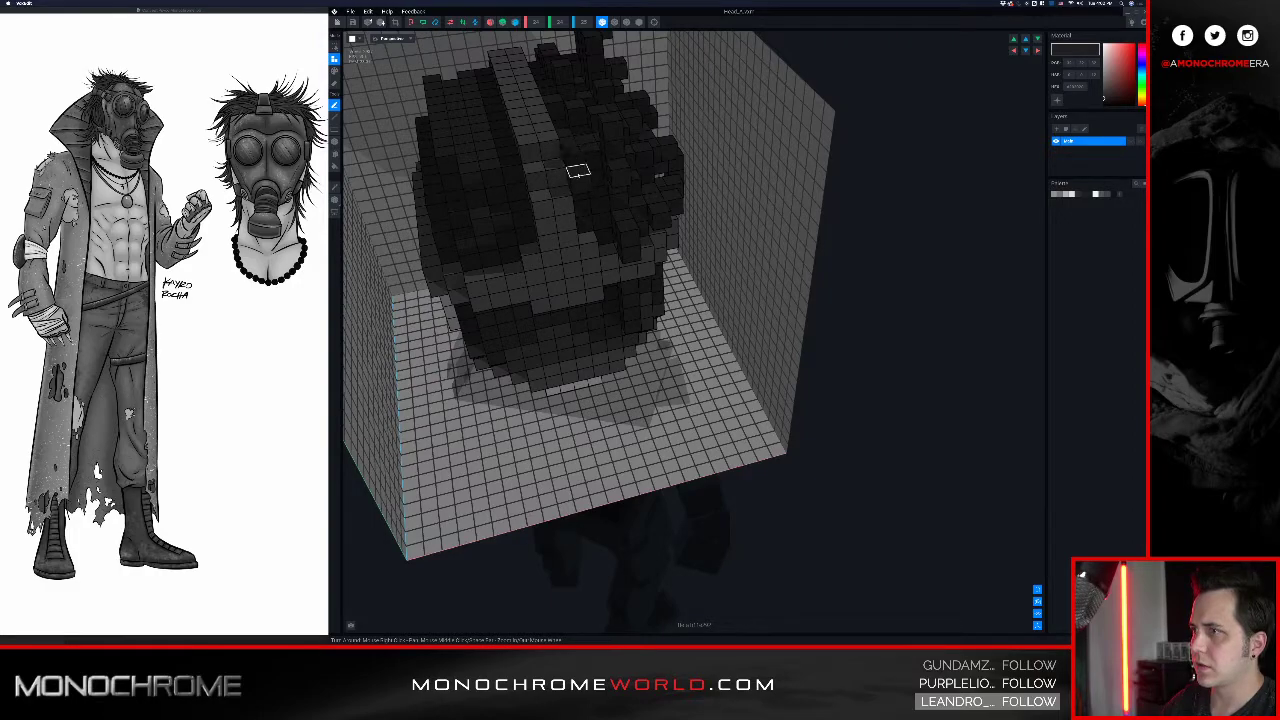
right_click_drag(581, 209, 594, 181)
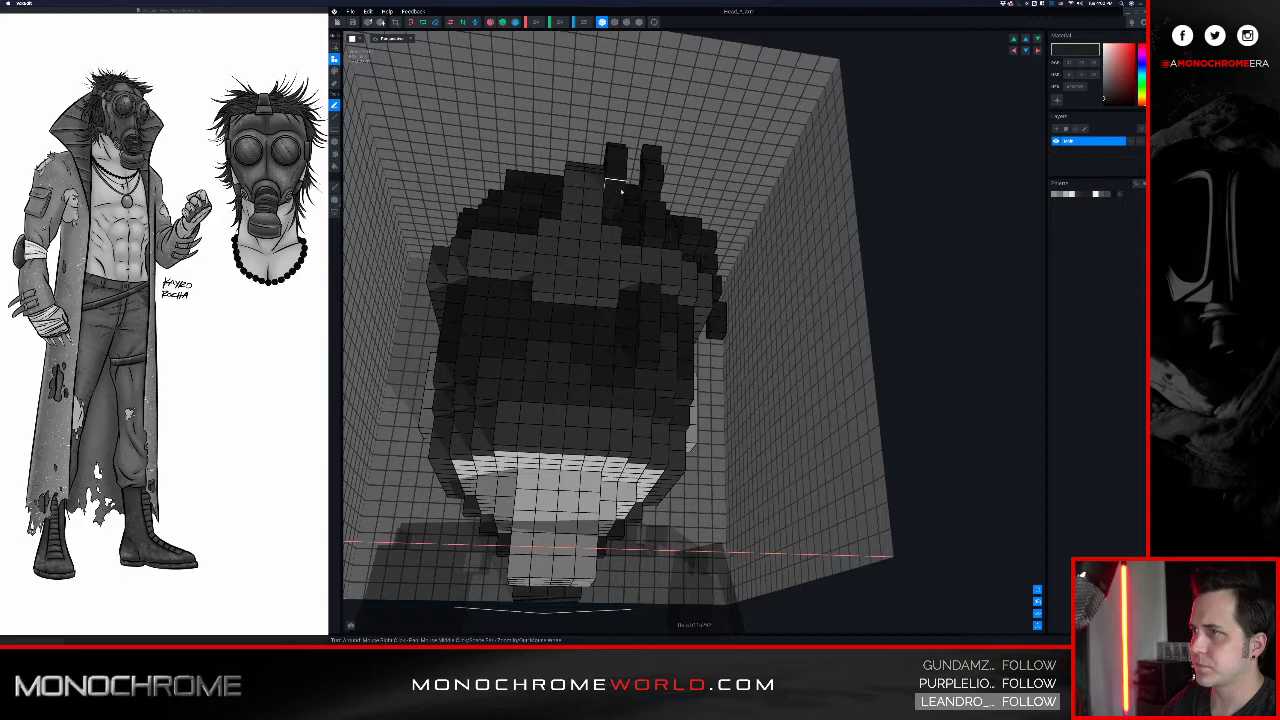
right_click_drag(616, 166, 603, 217)
scroll(606, 216, "down", 3)
right_click_drag(694, 203, 744, 203)
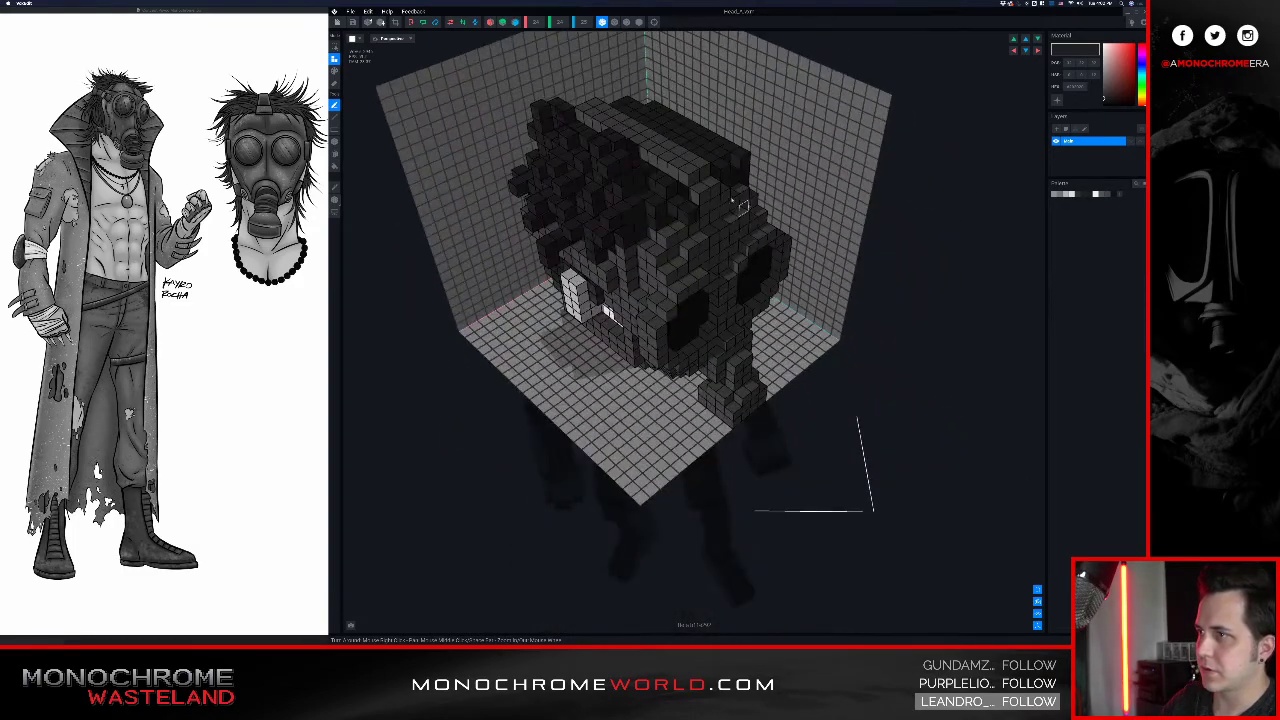
scroll(717, 190, "up", 2)
left_click(652, 175)
left_click(653, 163)
left_click(659, 164)
- Build raised near-black hair tufts on the other half of the head, from the crown down to the rear strap
right_click_drag(628, 193, 662, 206)
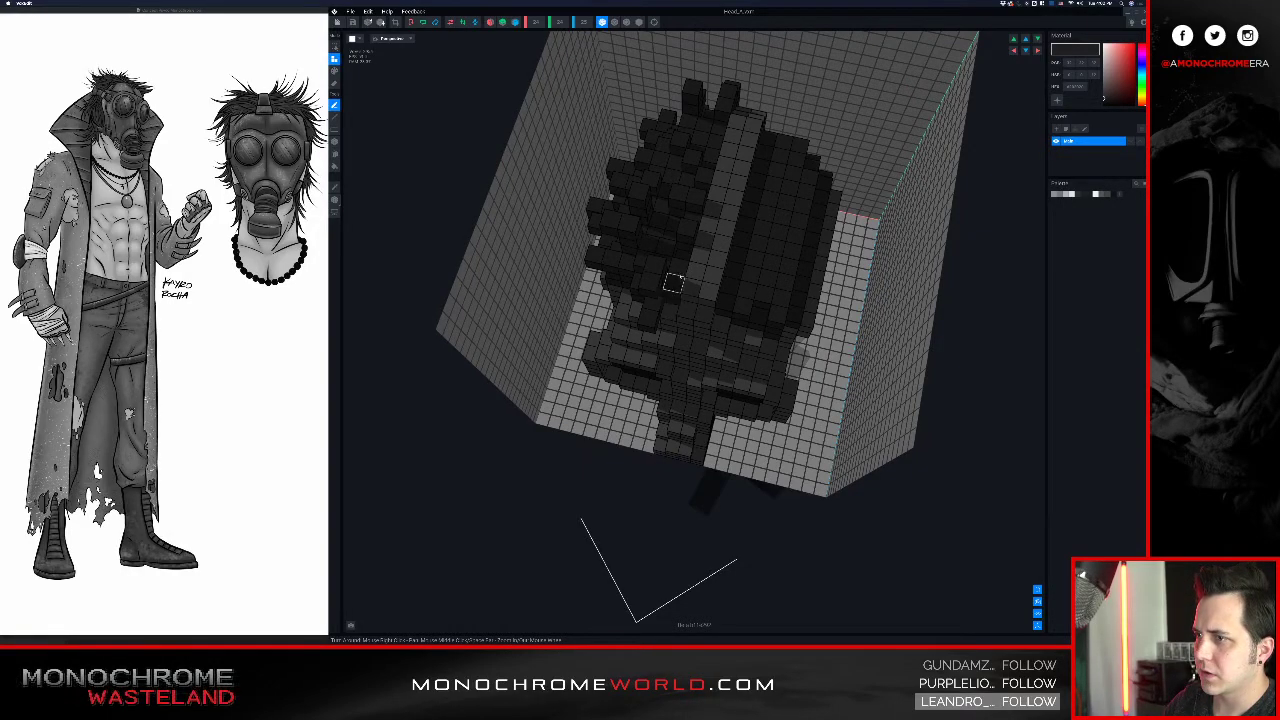
right_click_drag(678, 267, 769, 220)
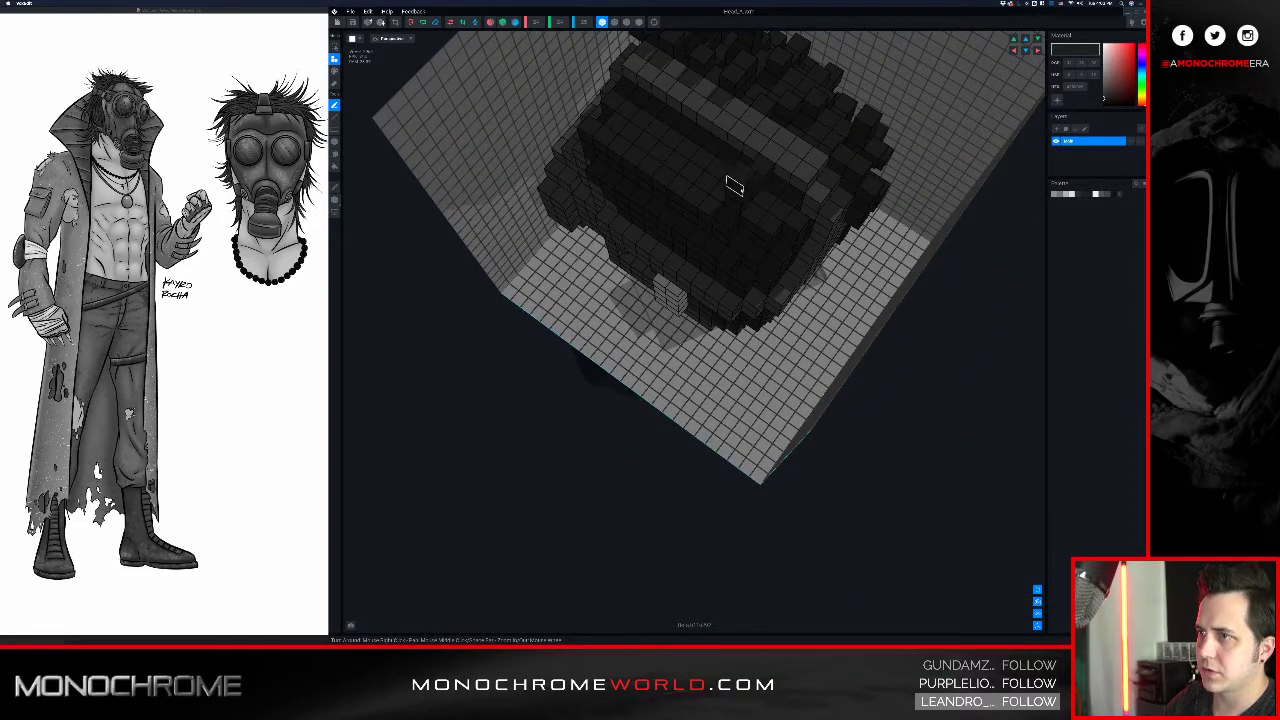
right_click_drag(780, 208, 769, 188)
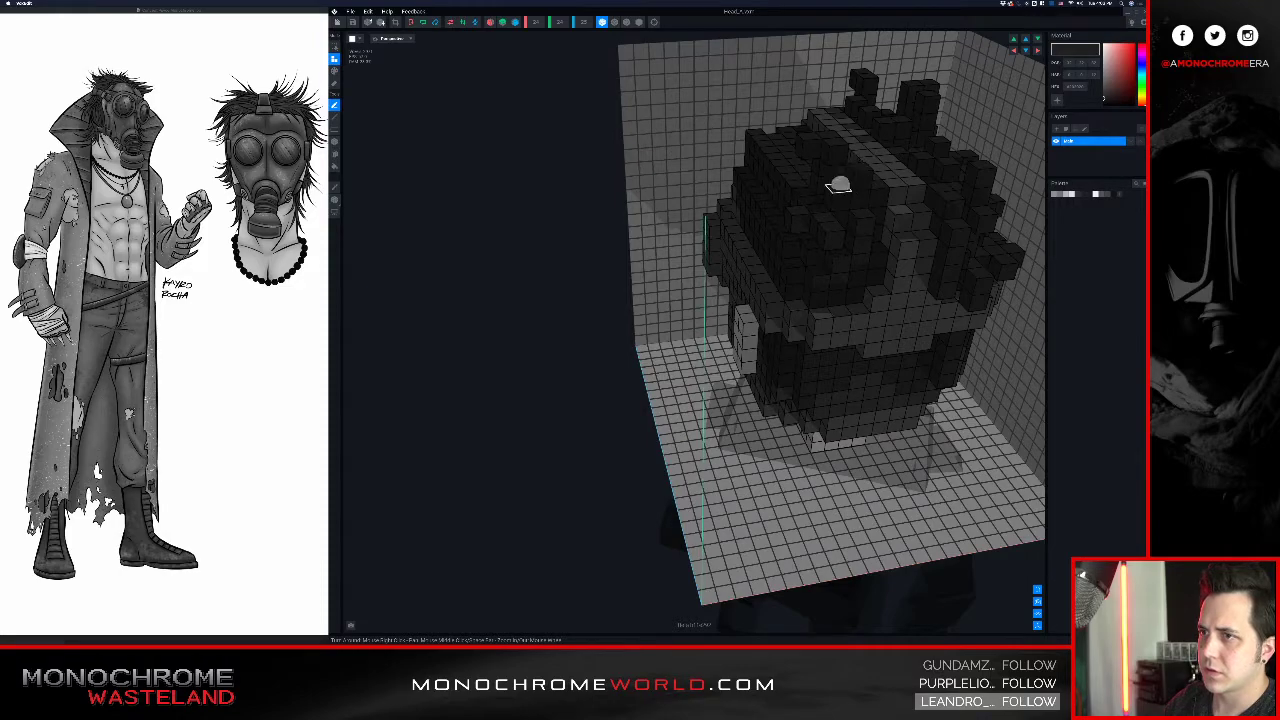
right_click_drag(838, 192, 857, 188)
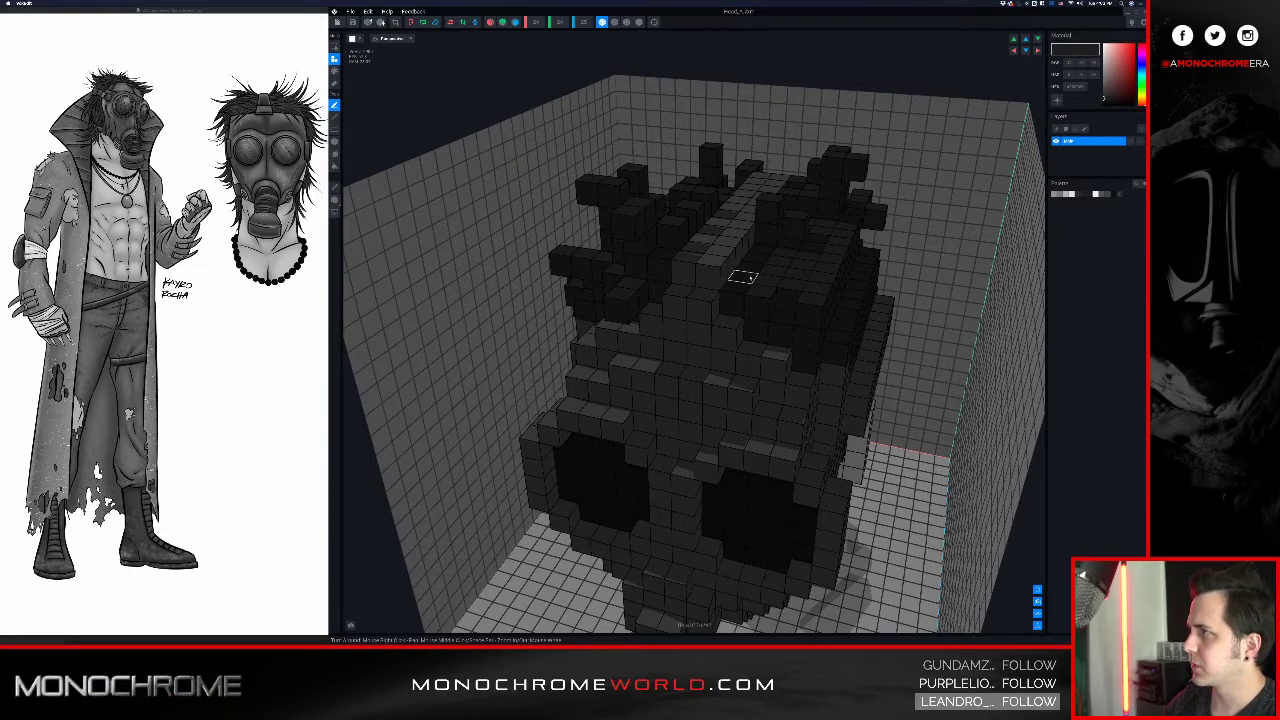
- Add near-black hair tufts along the hairline above the mask's forehead, next to the central strap
right_click_drag(752, 276, 752, 268)
left_click(752, 275)
left_click(755, 284)
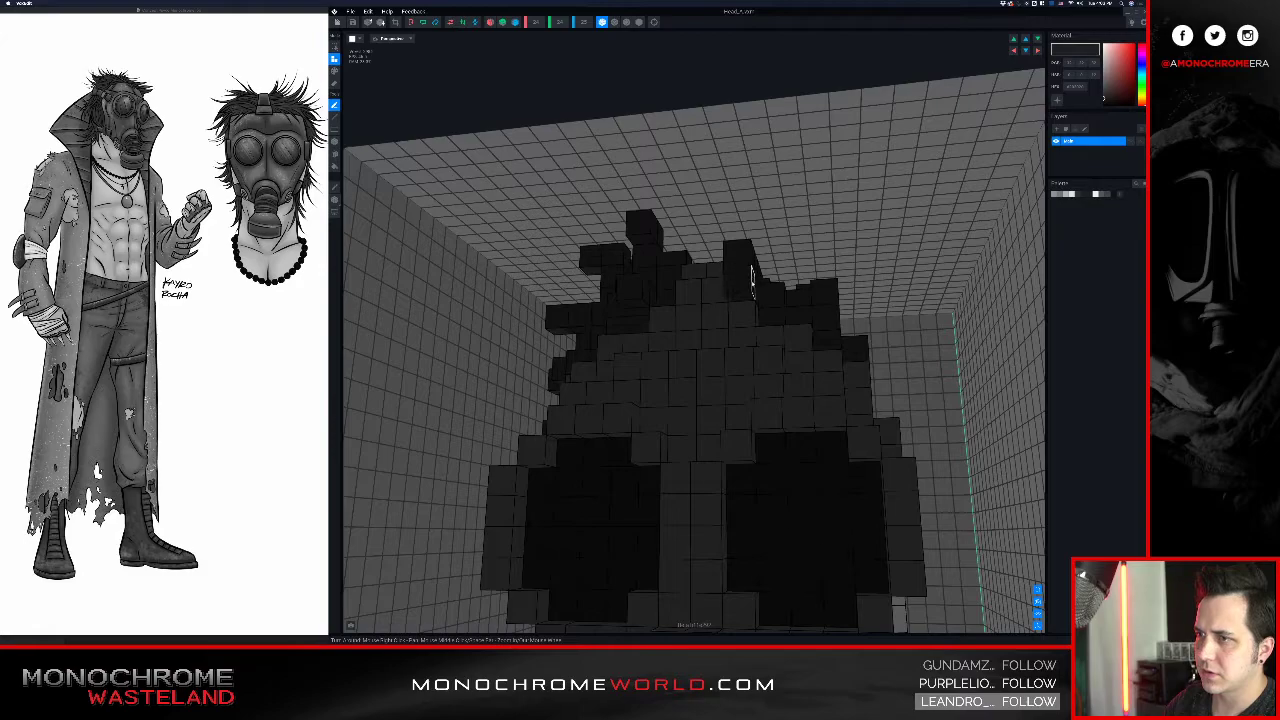
left_click(767, 336)
mouse_move(757, 300)
right_mouse_down()
mouse_move(794, 262)
mouse_move(763, 279)
right_mouse_up()
right_click_drag(690, 328, 748, 312)
left_click(677, 339)
left_click(678, 317)
- Examine the hair tufts on both sides and the top of the head for flat or uncovered areas
scroll(673, 323, "down", 5)
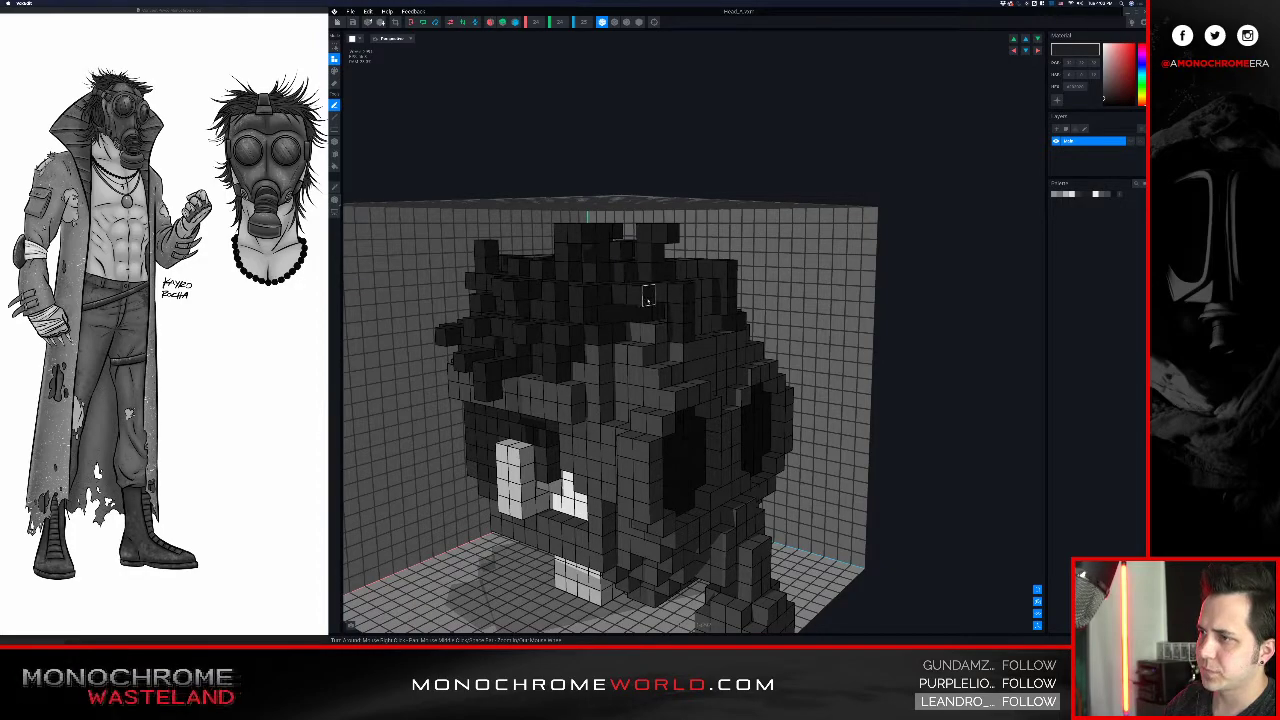
mouse_move(624, 326)
right_mouse_down()
mouse_move(604, 318)
mouse_move(654, 316)
mouse_move(640, 318)
right_mouse_up()
scroll(612, 319, "down", 3)
scroll(654, 317, "up", 3)
mouse_move(558, 356)
right_mouse_down()
mouse_move(594, 349)
mouse_move(571, 346)
right_mouse_up()
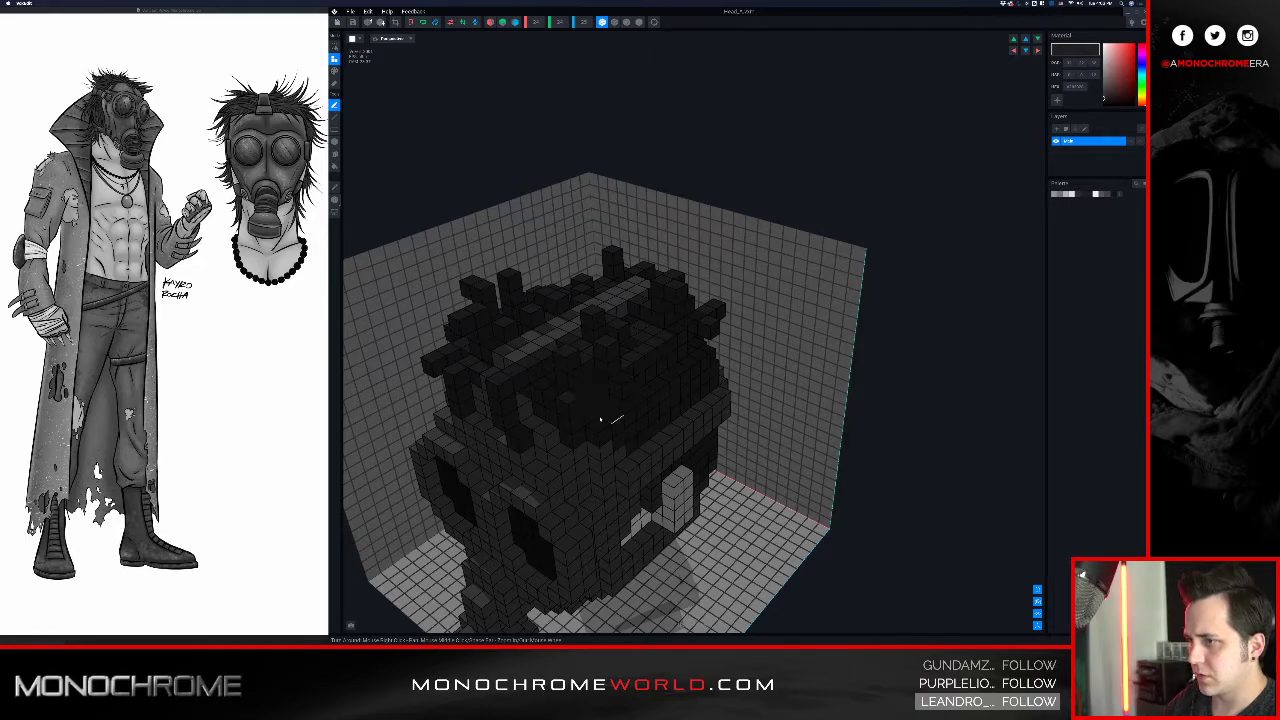
right_click_drag(604, 420, 600, 386)
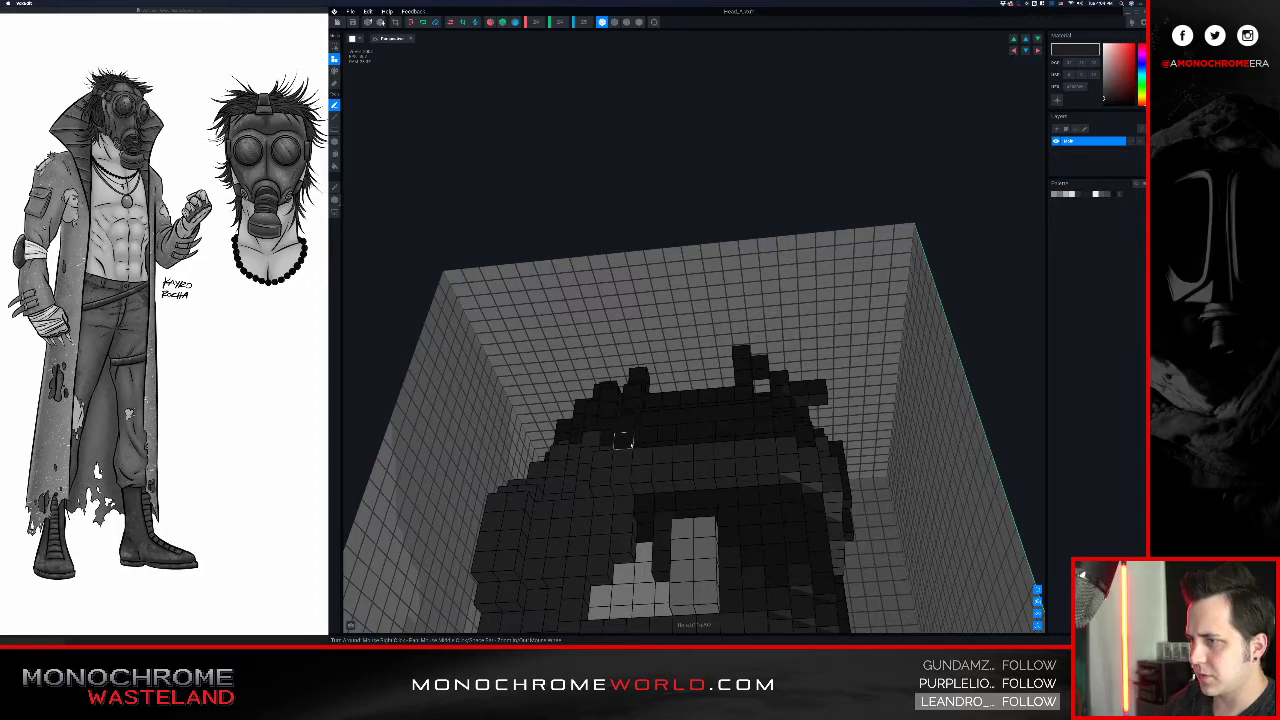
right_click_drag(648, 434, 657, 446)
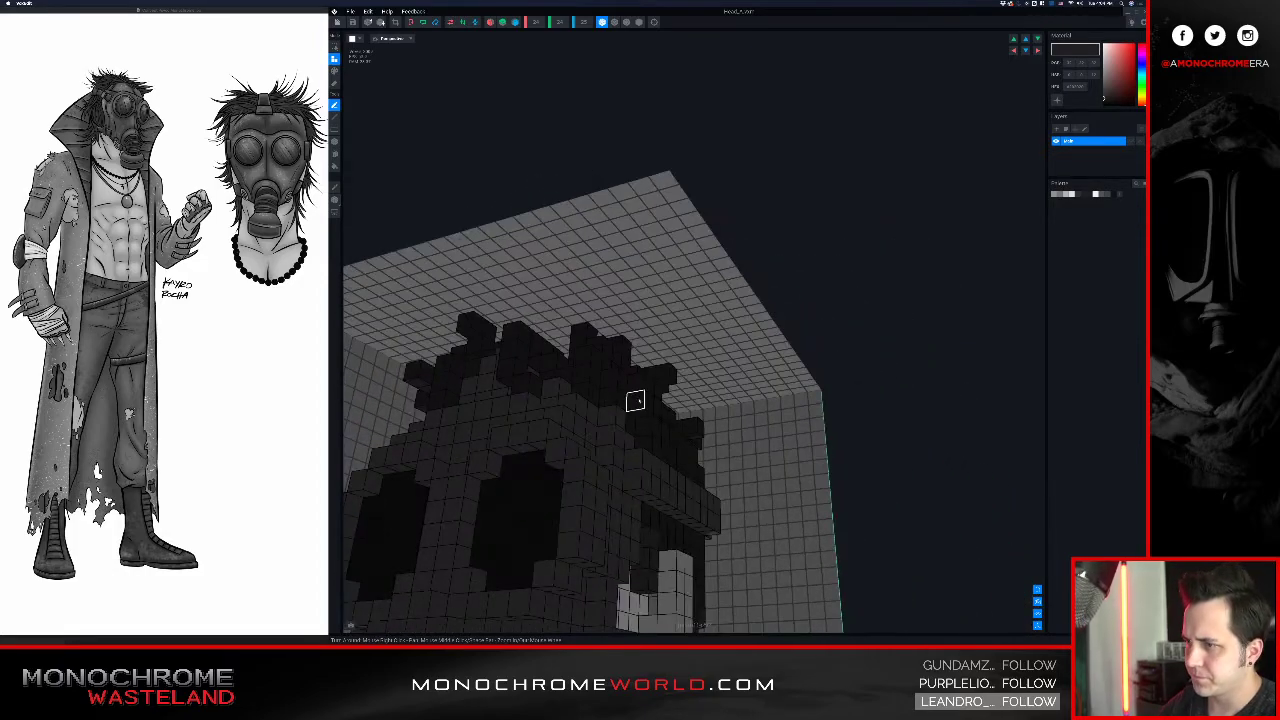
right_click_drag(656, 398, 708, 436)
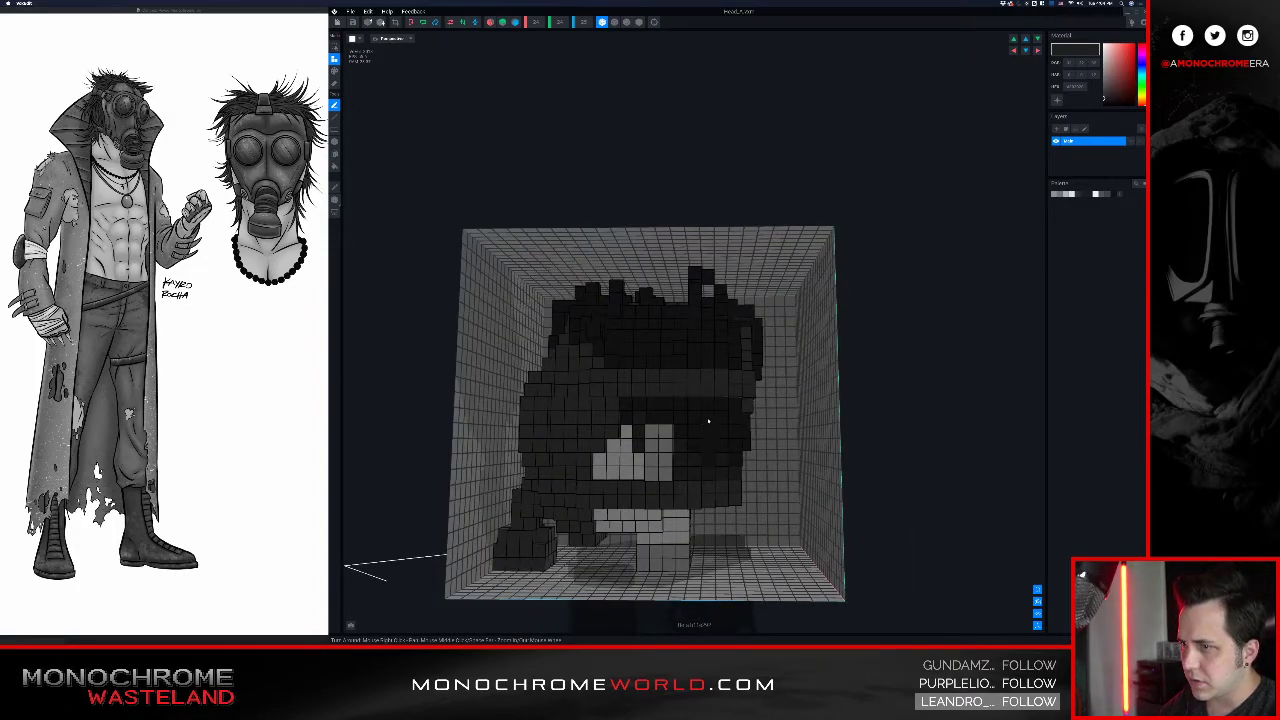
right_click_drag(708, 411, 745, 430)
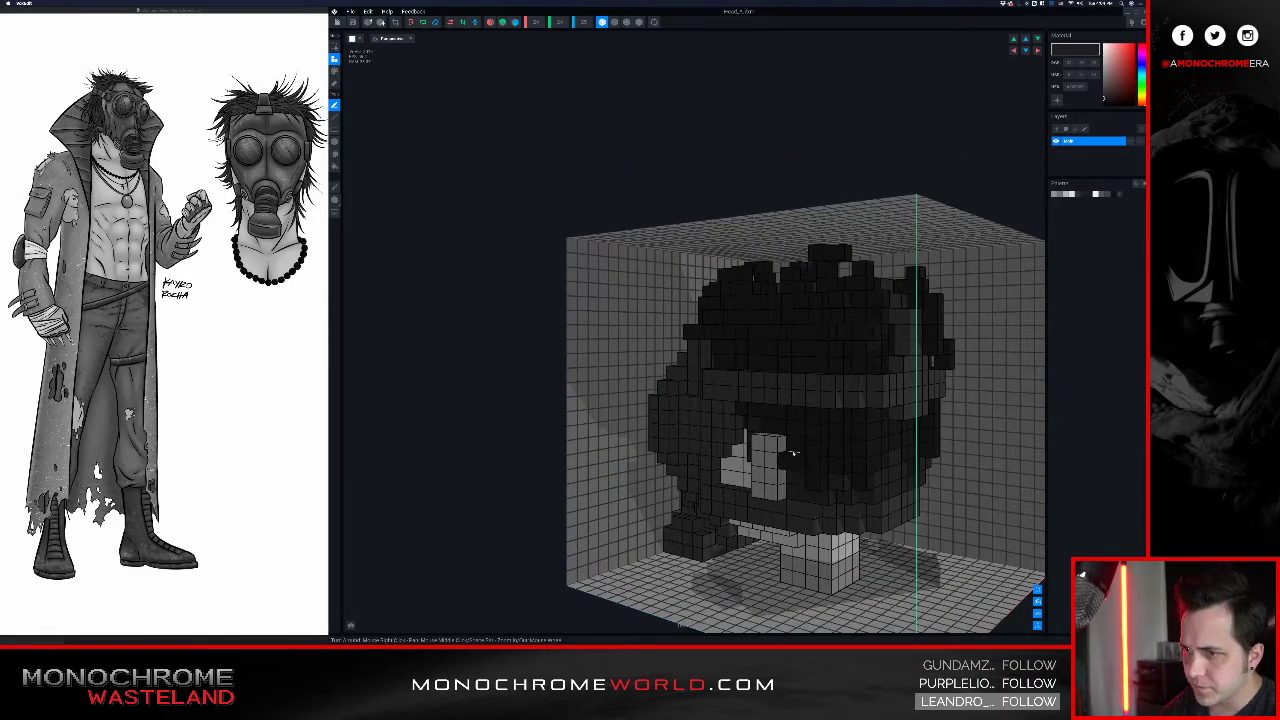
- Paint the white ear voxels near-black so they read as hair
right_click_drag(796, 426, 733, 441)
key("p")
left_click_drag(733, 441, 733, 489)
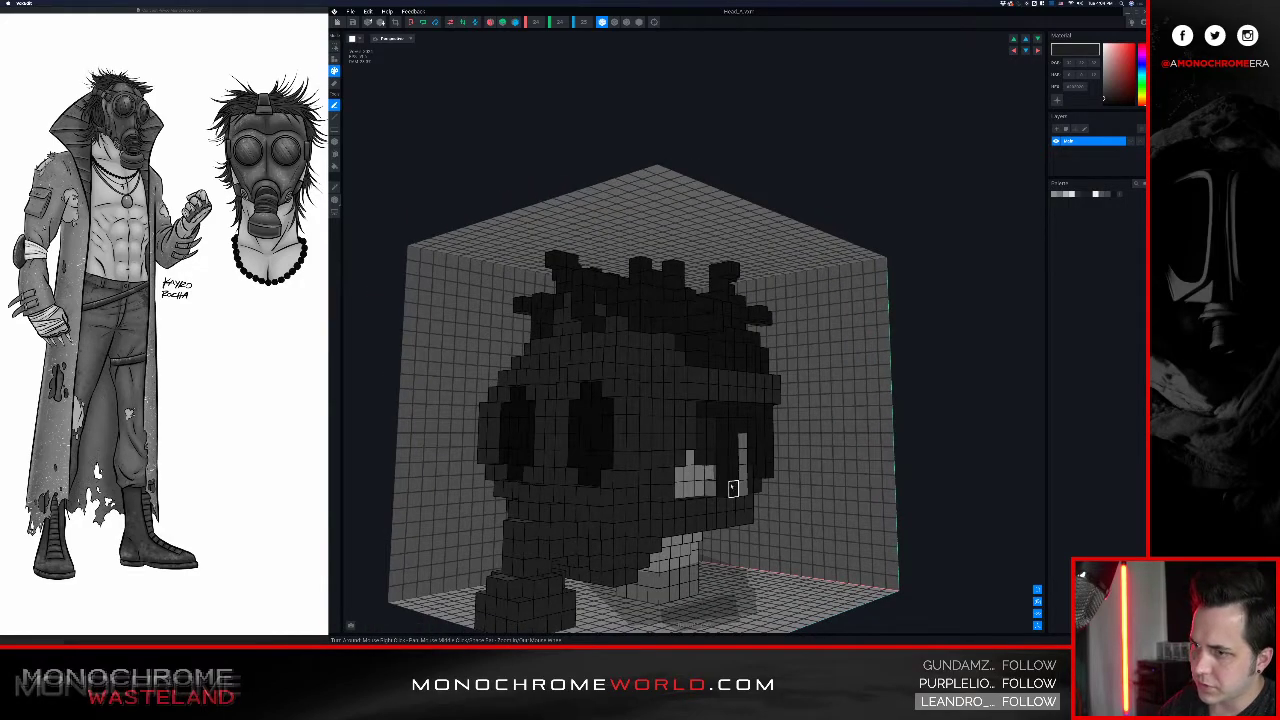
left_click_drag(742, 440, 747, 485)
right_click_drag(713, 447, 634, 462)
left_click_drag(597, 484, 601, 551)
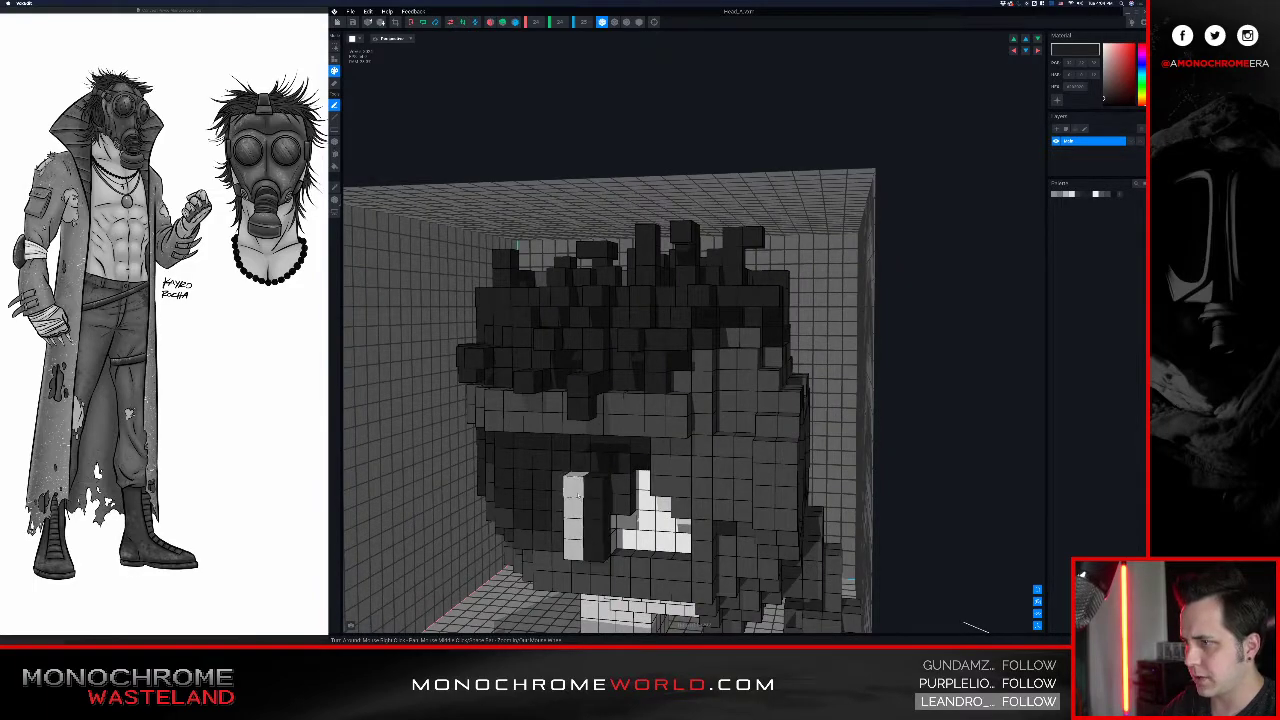
left_click_drag(578, 496, 574, 550)
- Attach vertical near-black hair strands over the ear area below the side strap
right_click_drag(574, 510, 594, 505)
key("a")
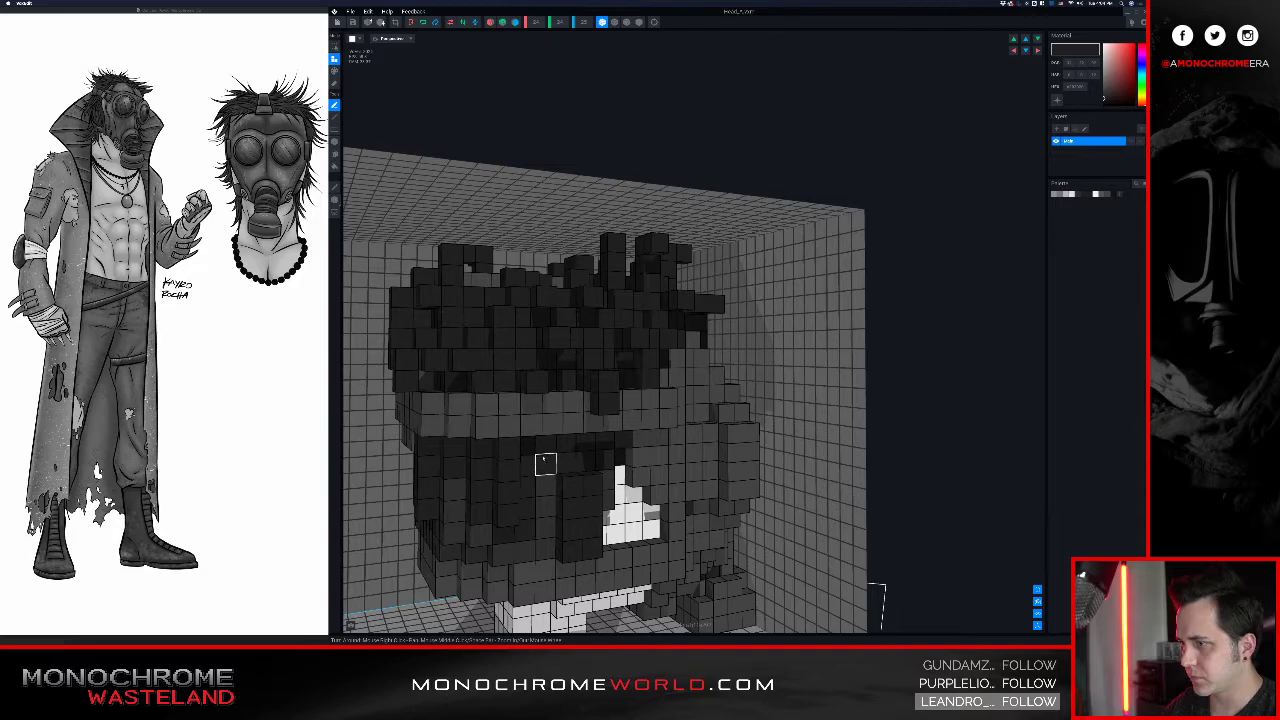
left_click_drag(545, 462, 550, 534)
left_click_drag(587, 444, 591, 466)
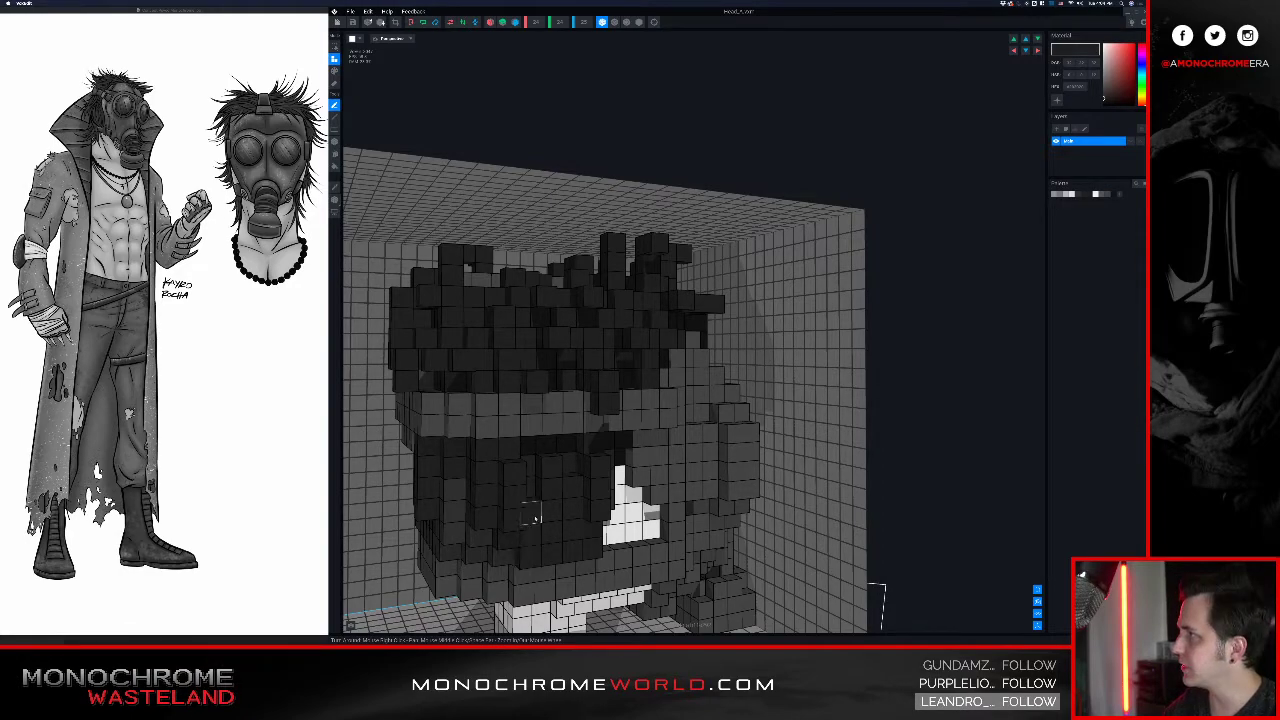
- Hang a near-black row of hair with uneven strands beneath the lower strap, beside the neck
mouse_move(533, 517)
right_mouse_down()
mouse_move(554, 503)
mouse_move(543, 508)
right_mouse_up()
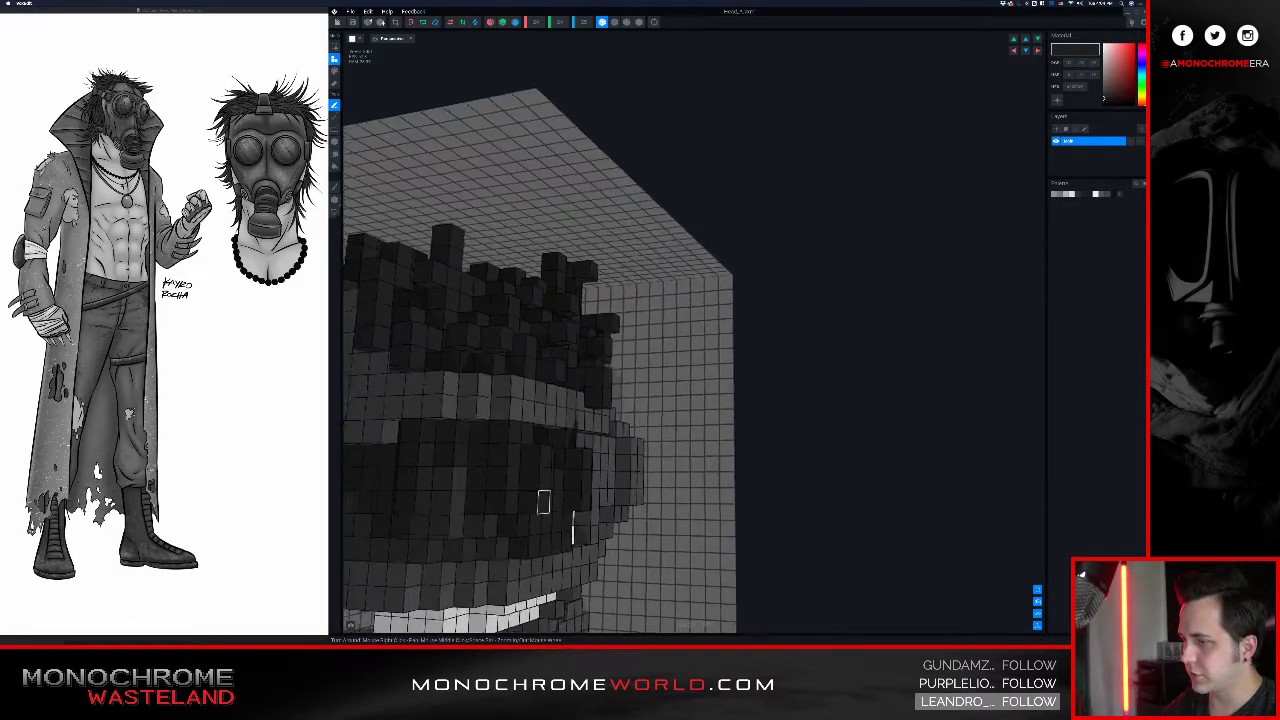
middle_click_drag(543, 508, 542, 488)
right_click_drag(542, 488, 544, 449)
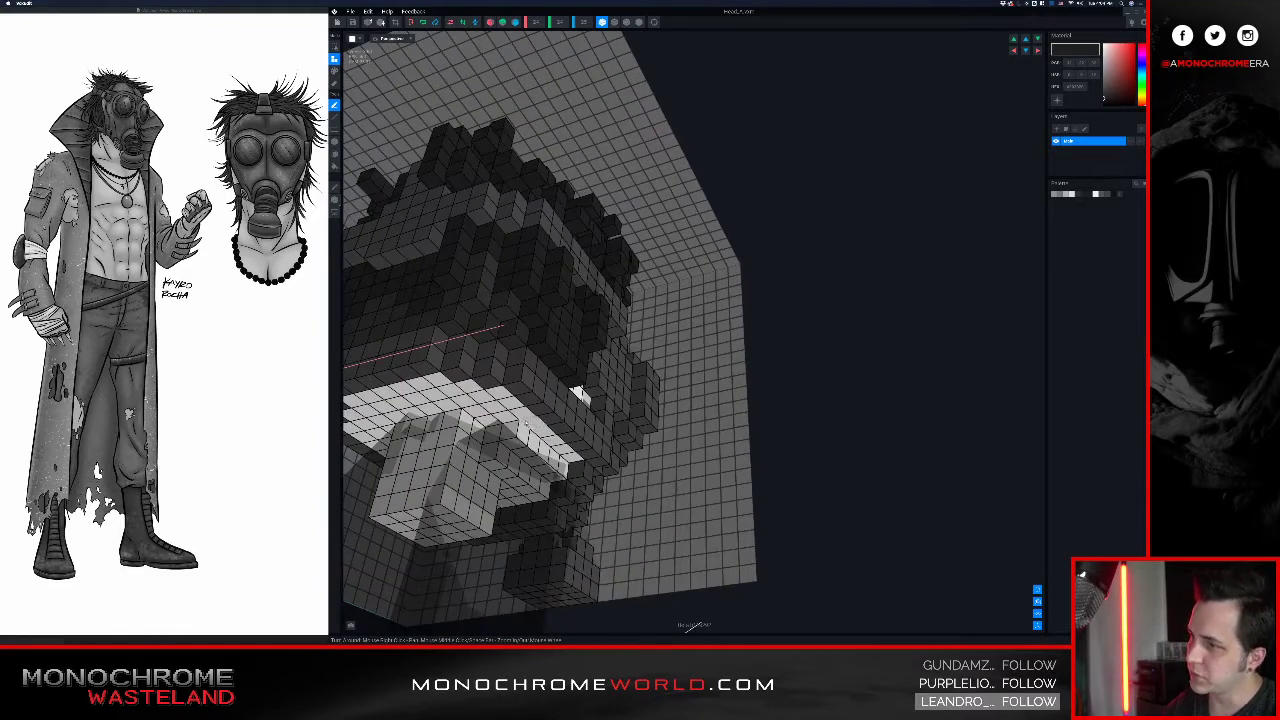
left_click_drag(508, 411, 557, 449)
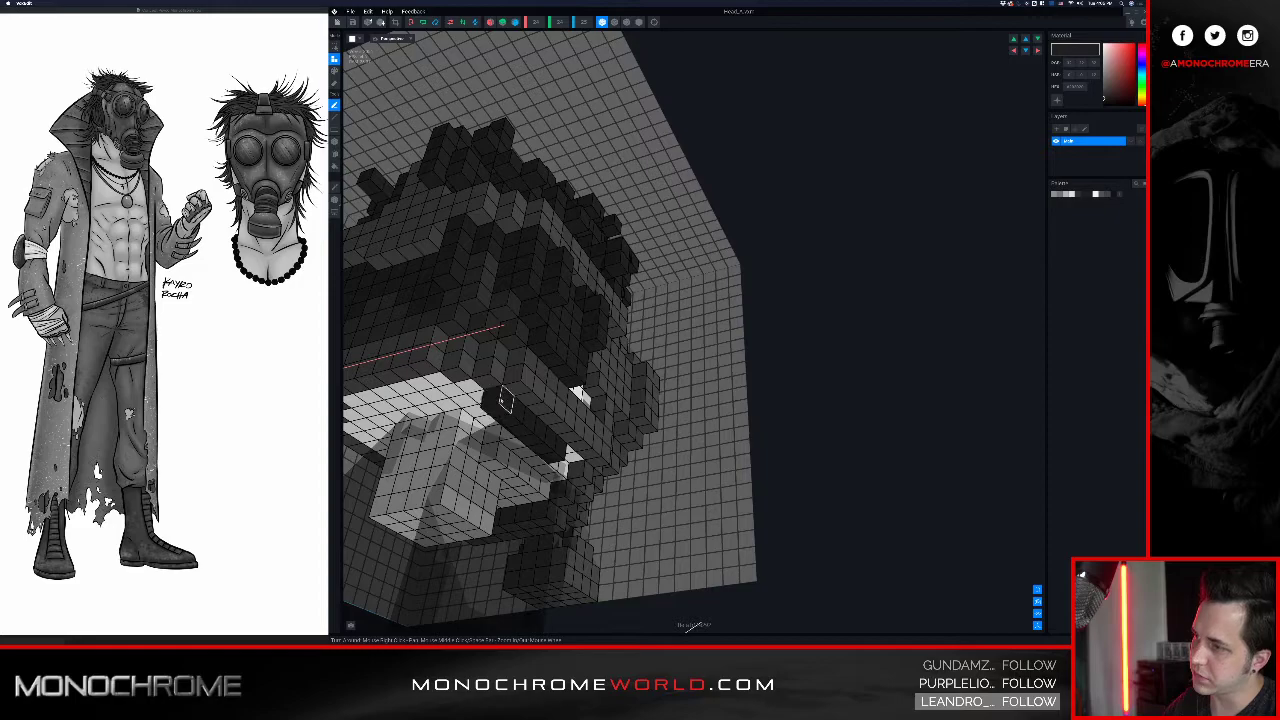
left_click(470, 392)
mouse_move(517, 425)
right_mouse_down()
mouse_move(510, 450)
mouse_move(513, 418)
right_mouse_up()
left_click(501, 436)
left_click(476, 394)
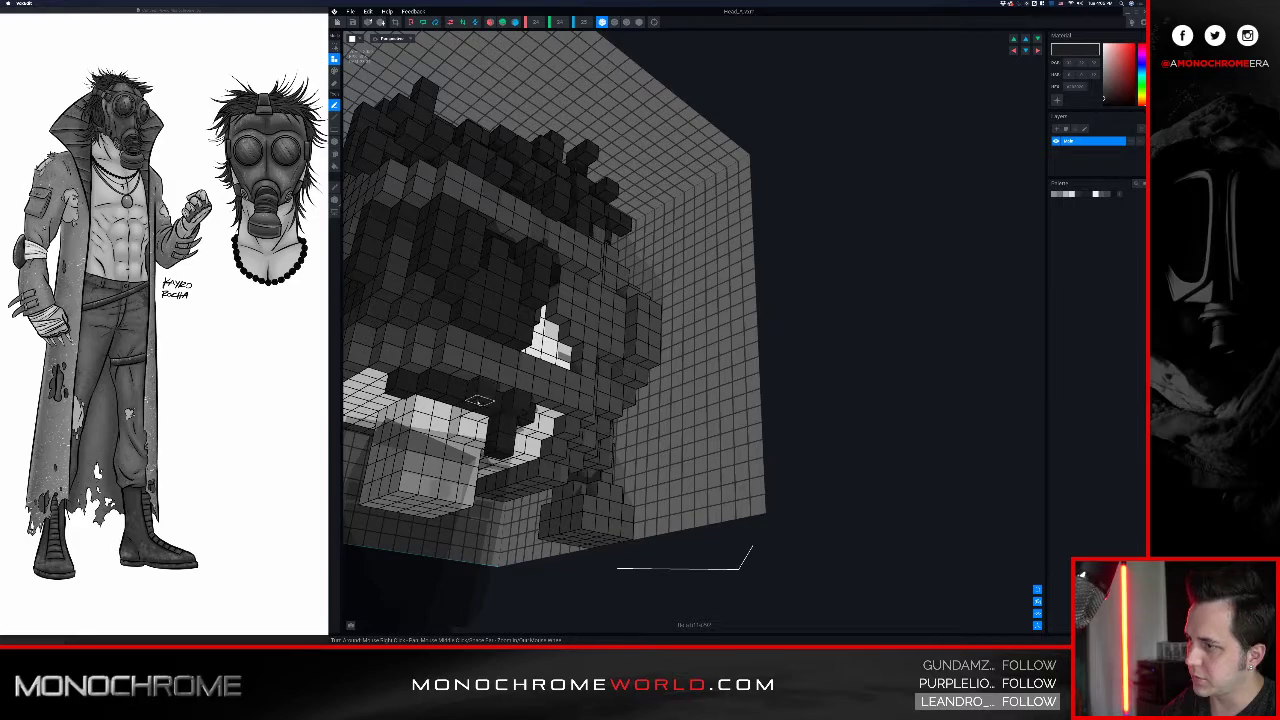
left_click(484, 411)
left_click(461, 393)
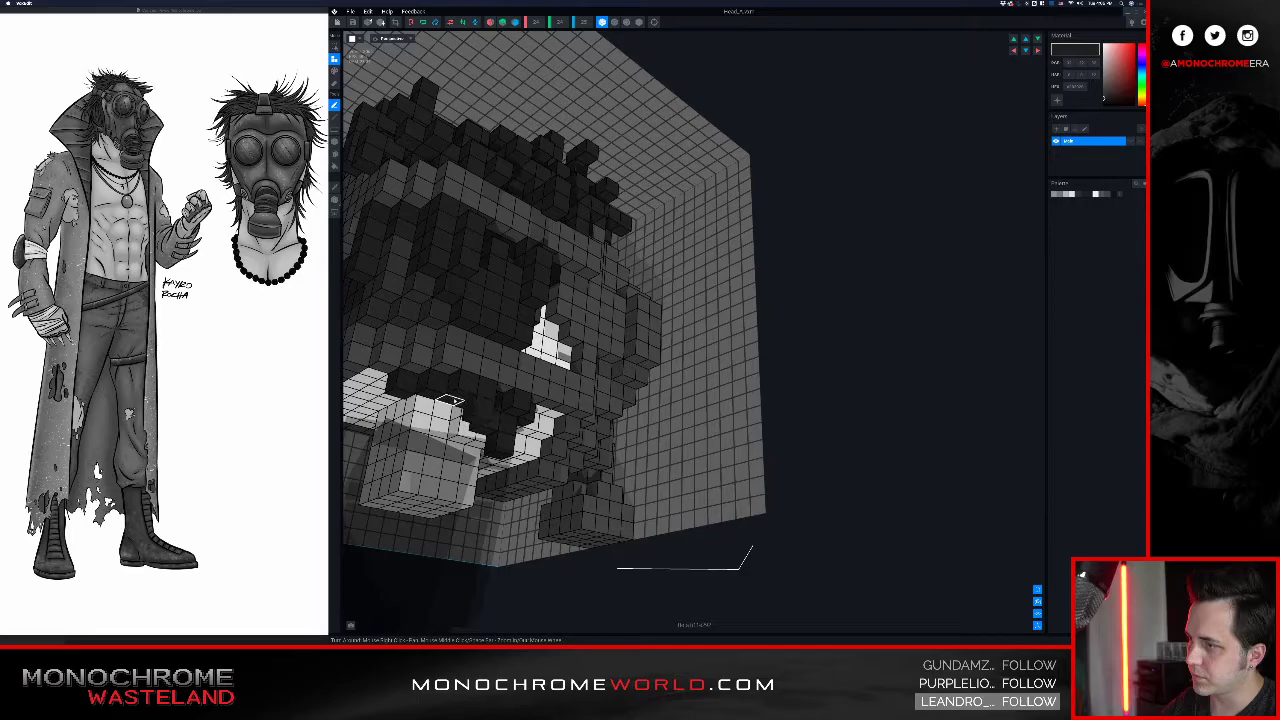
left_click(430, 400)
left_click(449, 401)
- Cover the rear part of the exposed white cheek between the side and lower straps with near-black voxels
right_click_drag(449, 408, 479, 323)
scroll(456, 406, "down", 3)
scroll(473, 352, "up", 3)
scroll(480, 329, "up", 3)
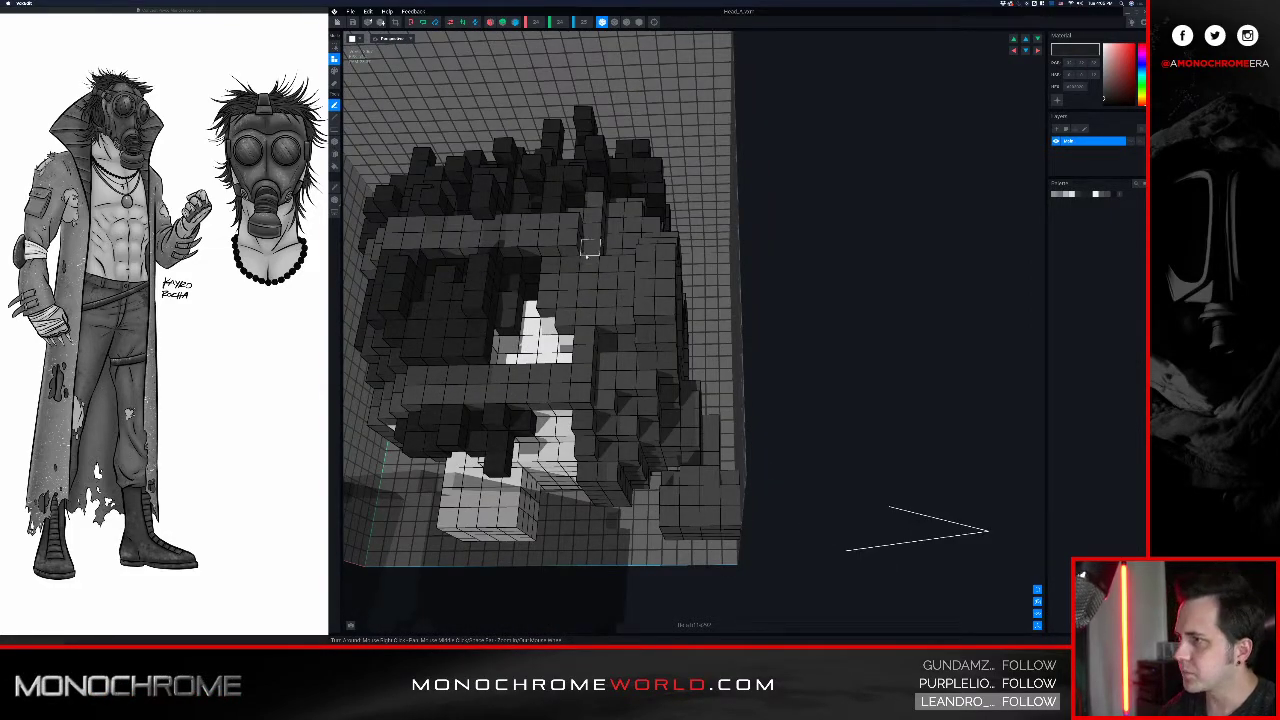
right_click_drag(590, 253, 582, 249)
left_click(544, 283)
left_click(517, 342)
left_click(514, 346)
left_click(544, 305)
left_click(538, 324)
left_click(537, 344)
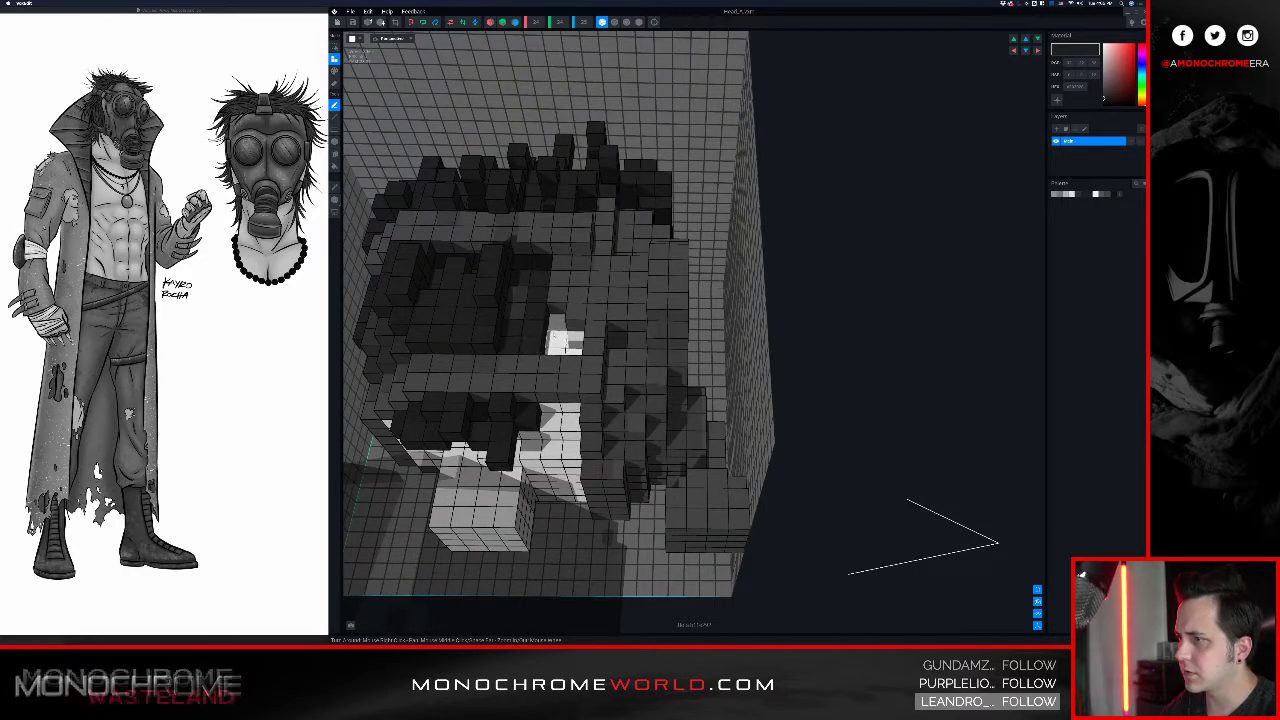
- Fill the remaining white cheek voxels between the straps with near-black hair and build it outward
left_click(558, 326)
left_click(556, 341)
left_click(555, 350)
left_click(575, 338)
left_click(572, 350)
left_click(555, 316)
left_click(557, 330)
left_click(558, 343)
- Add raised near-black strands in front of the ear area, starting just under the side strap
left_click(543, 268)
left_click(548, 301)
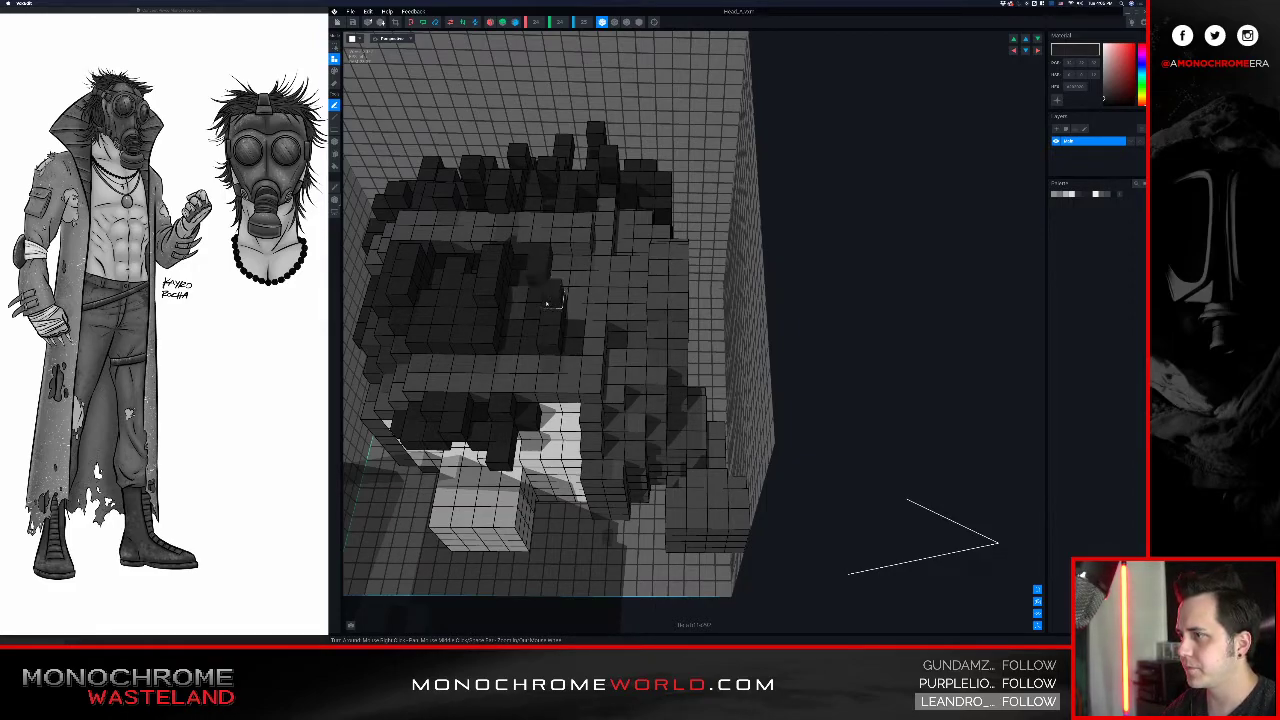
left_click(518, 278)
left_click(518, 296)
left_click(515, 310)
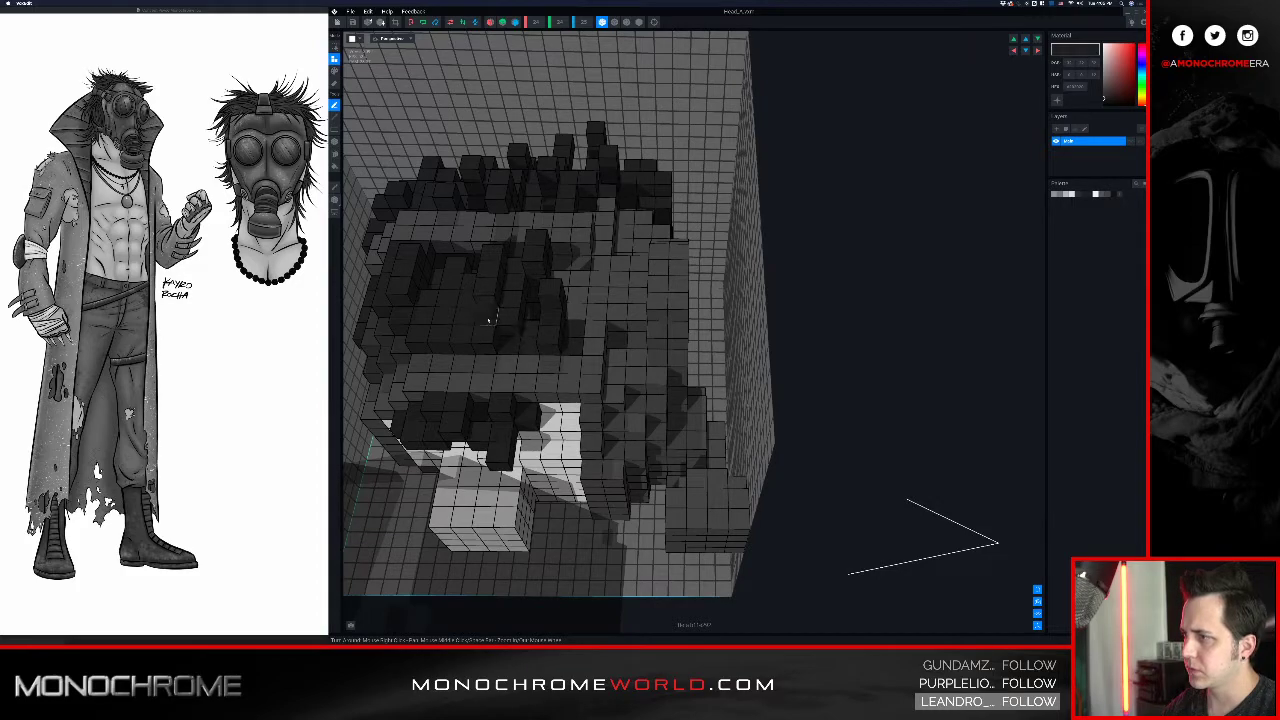
- Save the head model and the avatar project, returning to the start page
scroll(493, 295, "down", 5)
right_click_drag(506, 288, 569, 247)
left_click(352, 23)
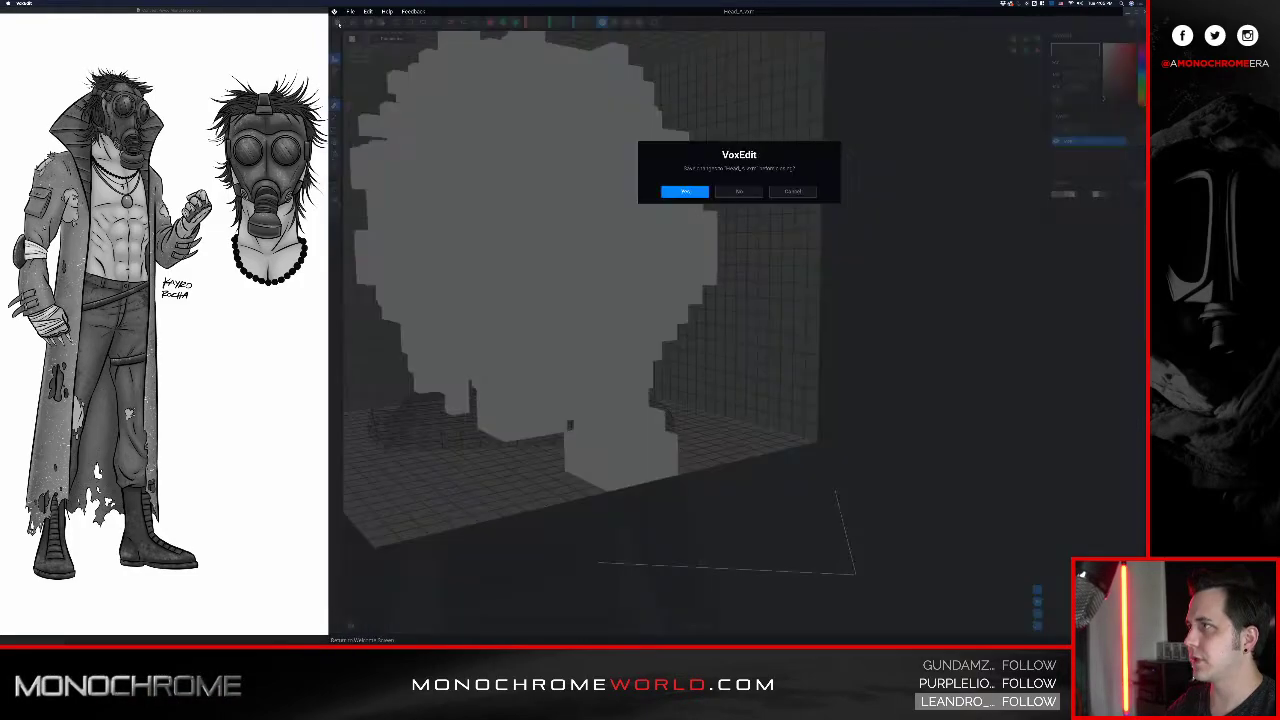
left_click(685, 192)
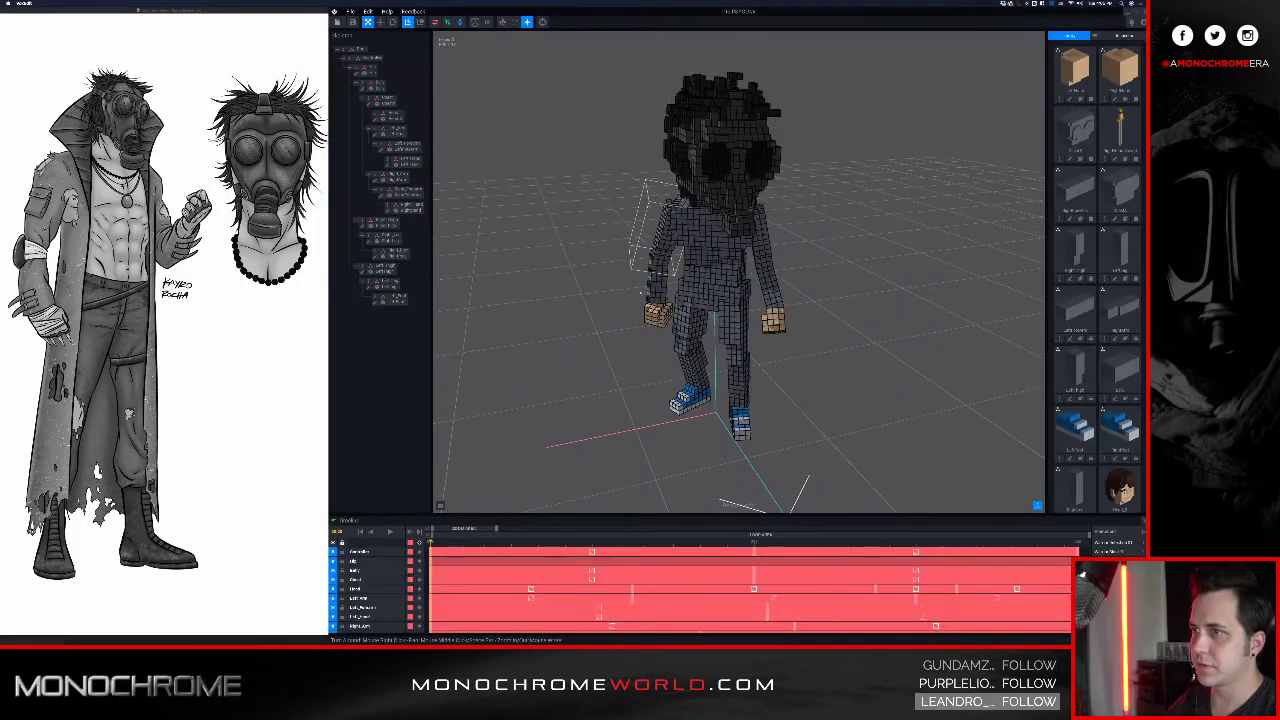
left_click(339, 22)
left_click(686, 192)
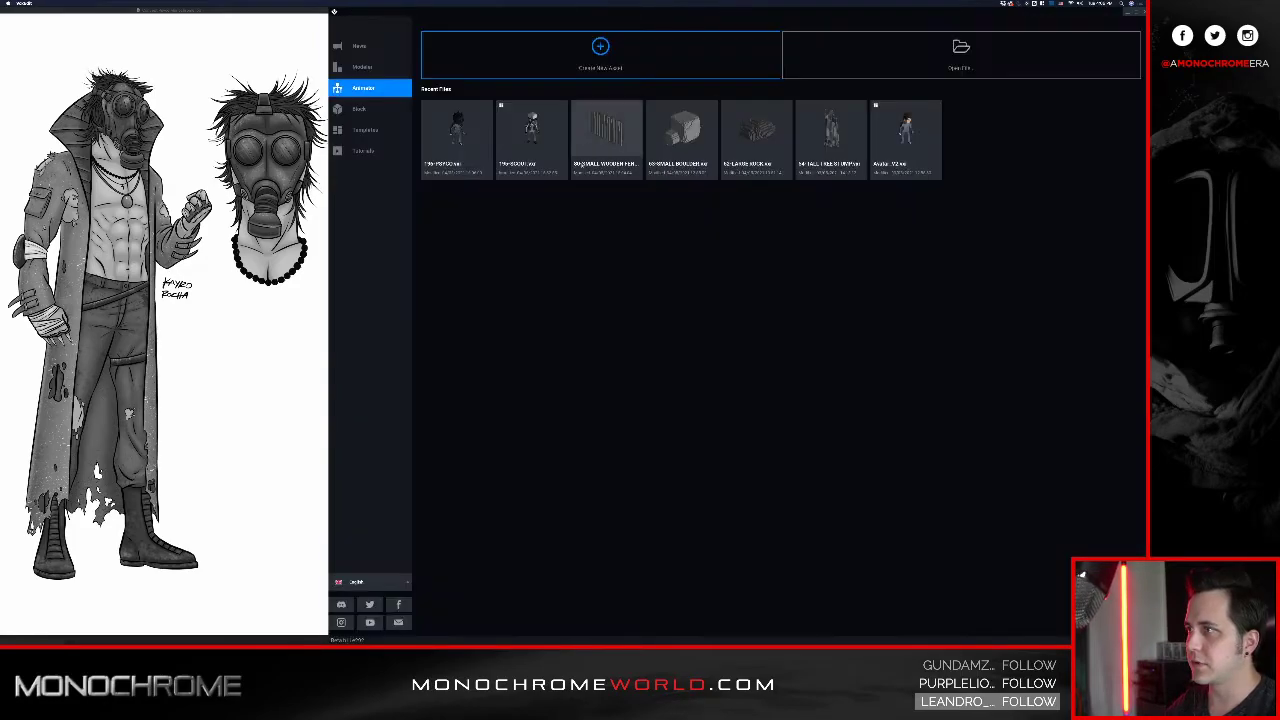
- Reopen the most recent avatar project and examine the gas mask head on the full body
left_click(455, 127)
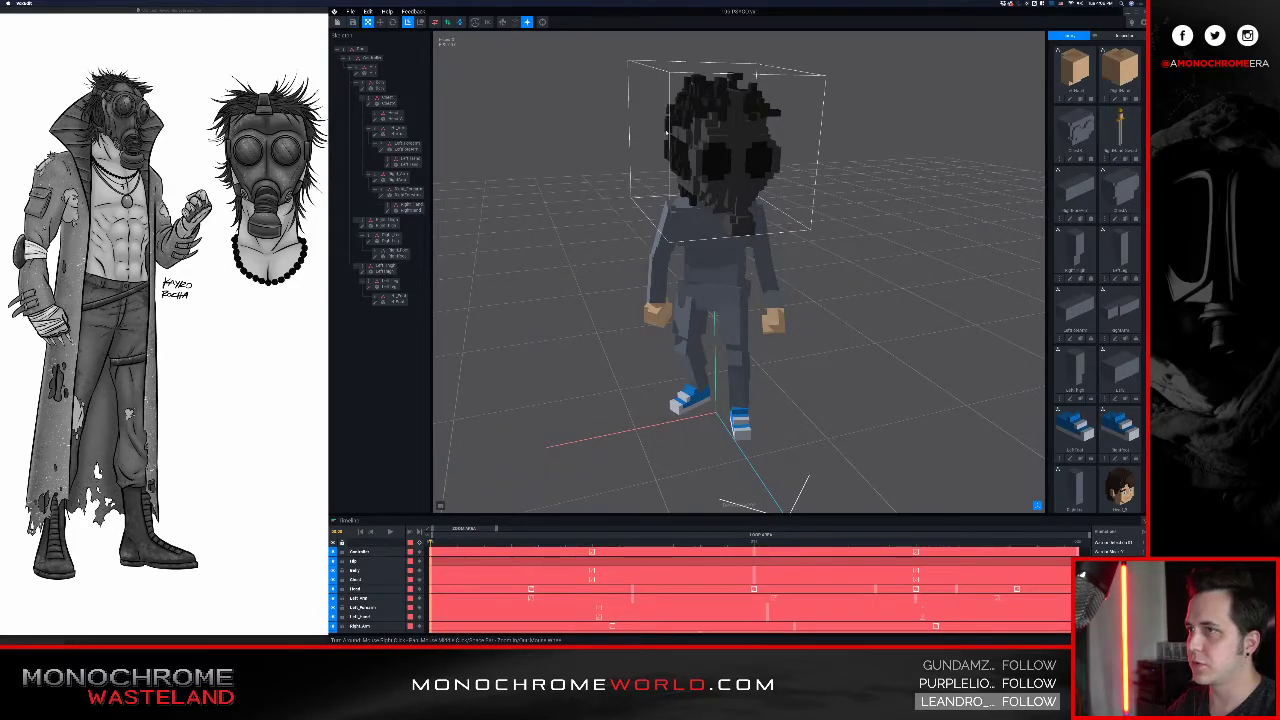
scroll(690, 130, "up", 4)
middle_click_drag(690, 122, 676, 158)
mouse_move(676, 158)
right_mouse_down()
mouse_move(588, 128)
mouse_move(671, 146)
right_mouse_up()
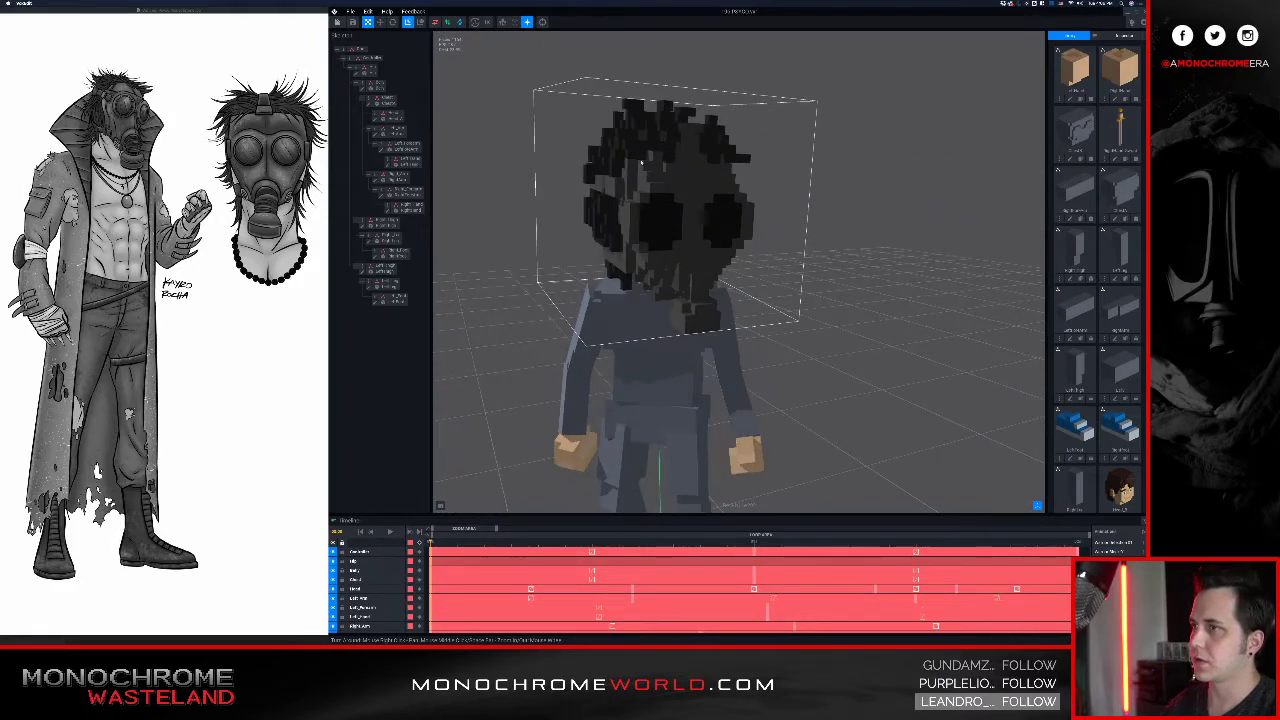
- Examine the gas mask head on the full avatar from the front and side, up close and at full-body distance
scroll(622, 196, "up", 2)
right_click_drag(613, 201, 628, 201)
scroll(612, 200, "down", 3)
middle_click_drag(628, 201, 653, 272)
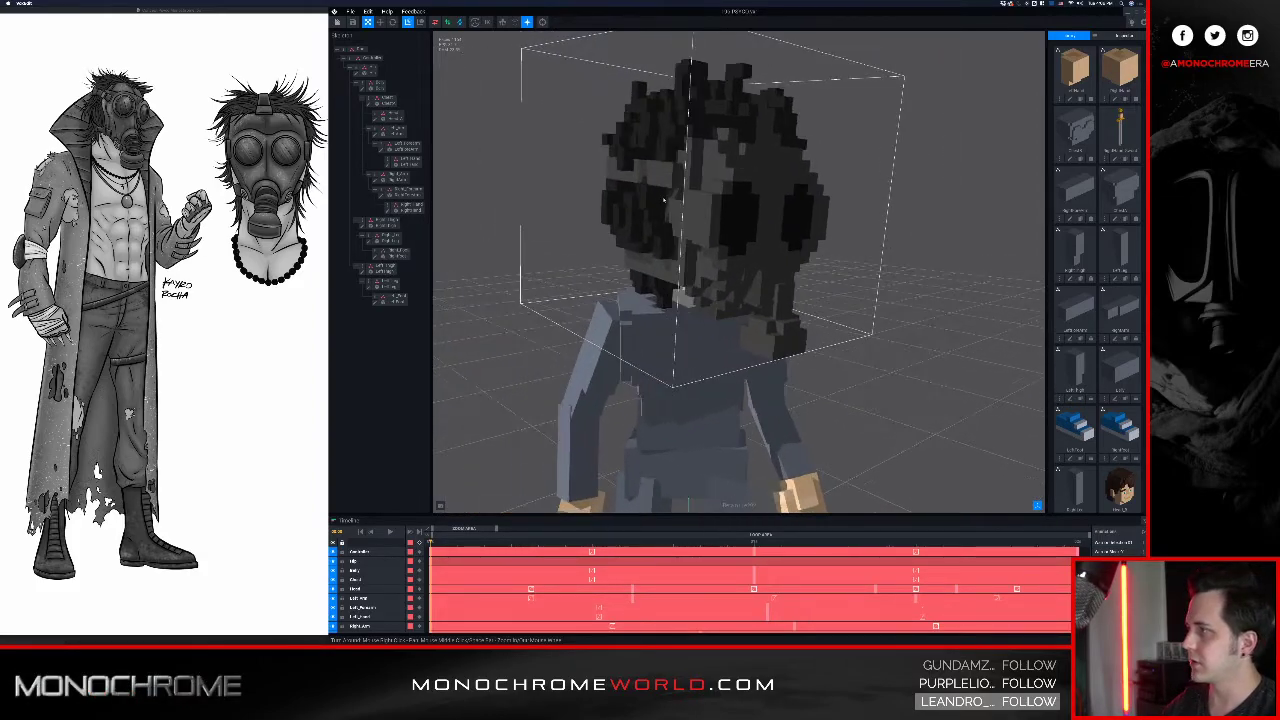
scroll(653, 275, "down", 4)
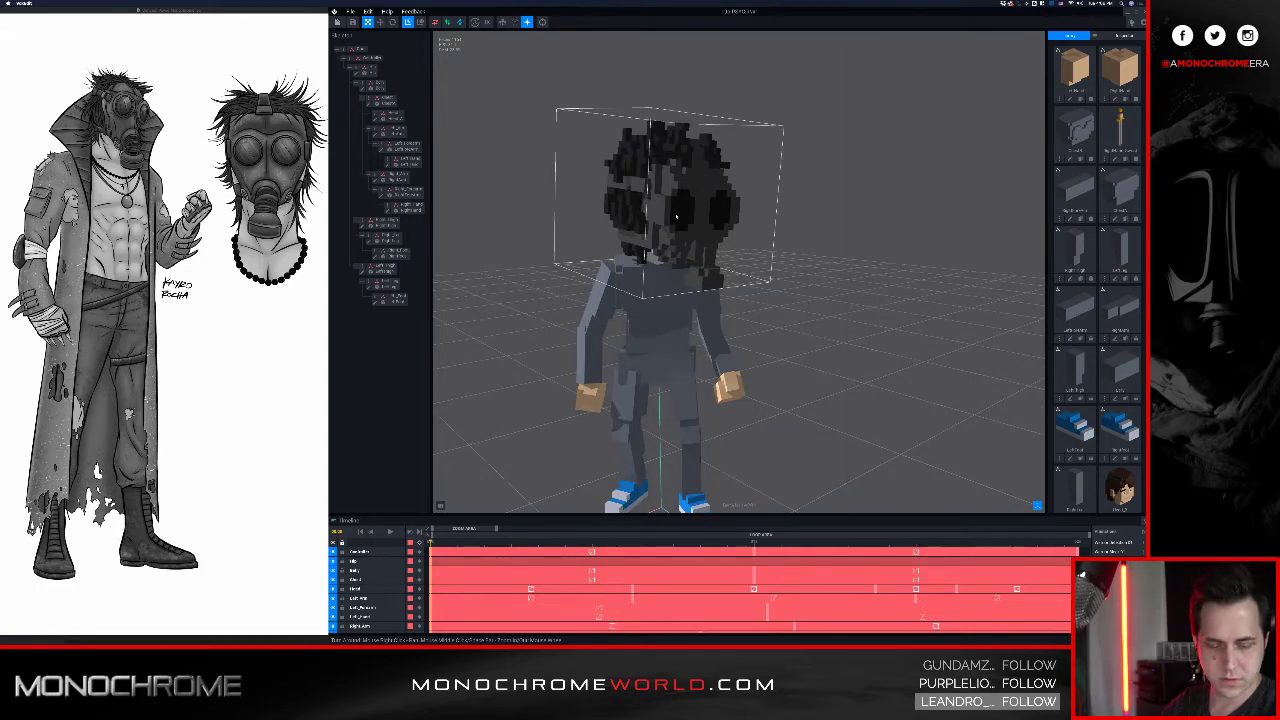
right_click_drag(655, 200, 700, 182)
- Edit the head model so the exposed skin beneath the side strap and under the jaw is near-white, and return to the avatar
left_click(393, 116)
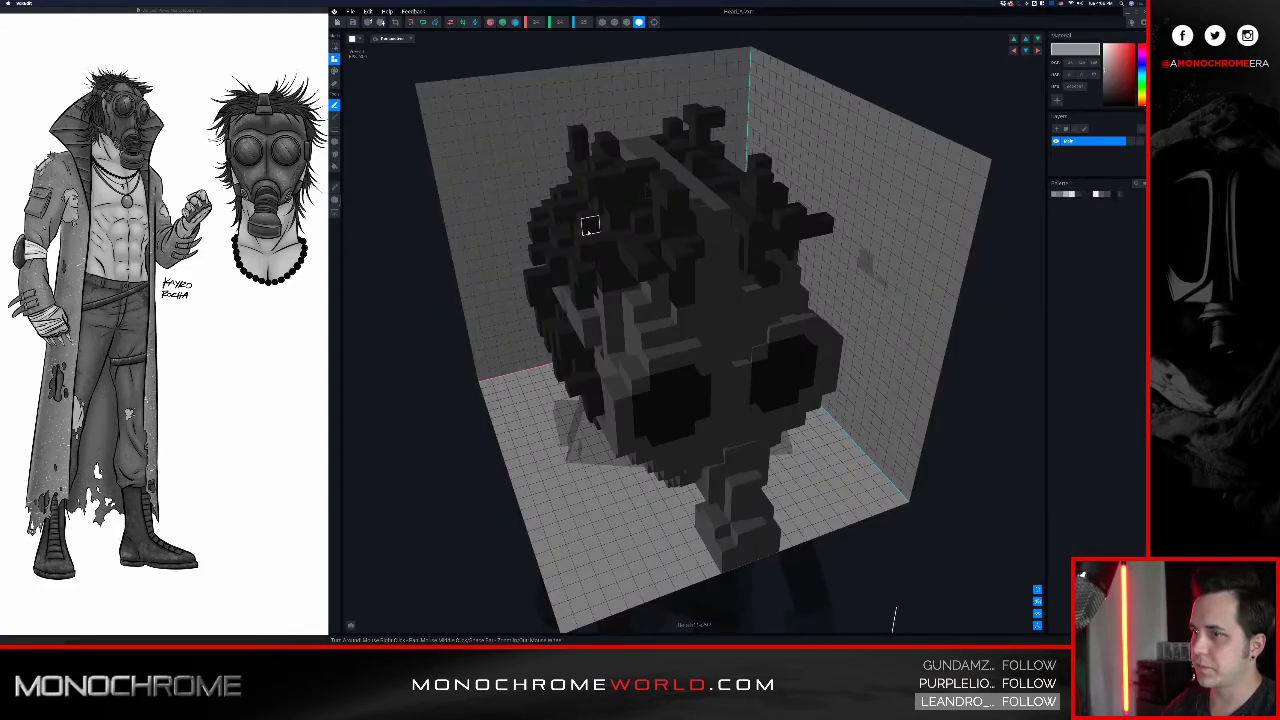
right_click_drag(590, 224, 622, 140)
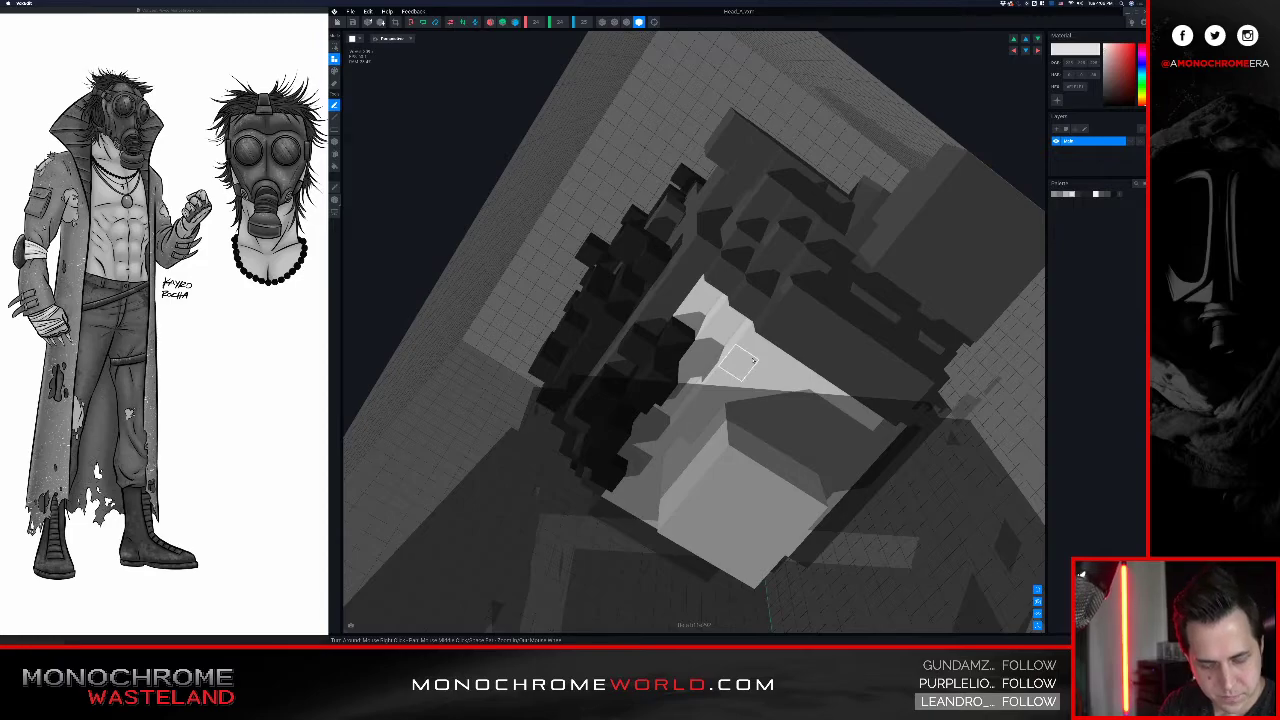
right_click_drag(786, 323, 771, 340)
middle_click_drag(811, 334, 782, 309)
scroll(764, 286, "down", 1)
scroll(764, 286, "down", 3)
right_click_drag(783, 294, 741, 231)
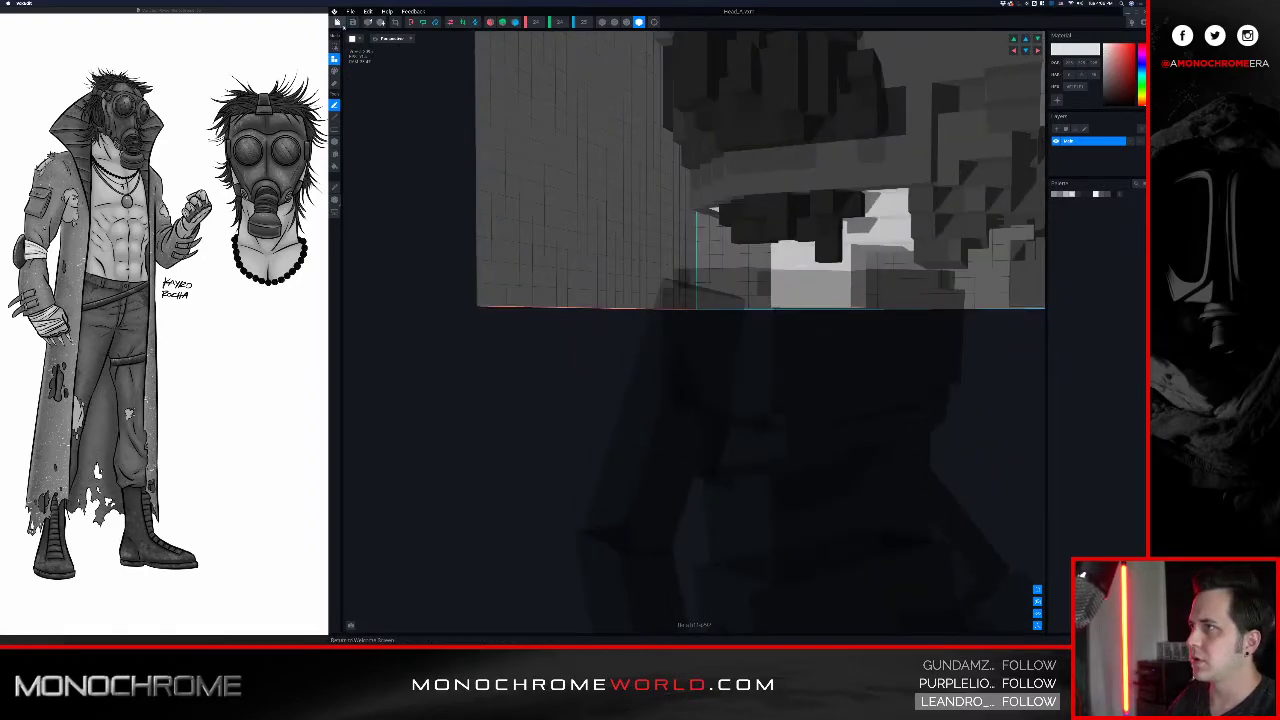
left_click(338, 22)
left_click(683, 193)
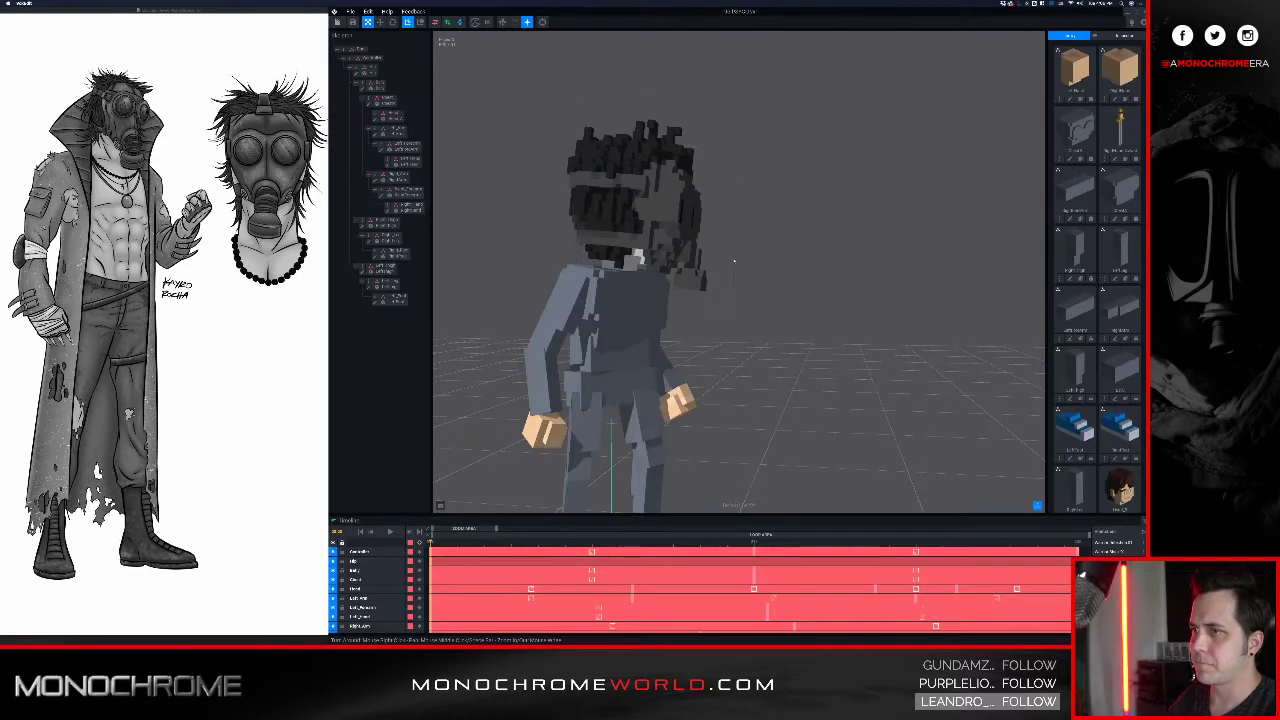
- Recolour the entire chest model light grey after reducing its palette to the colours used, and save the change
left_click(634, 296)
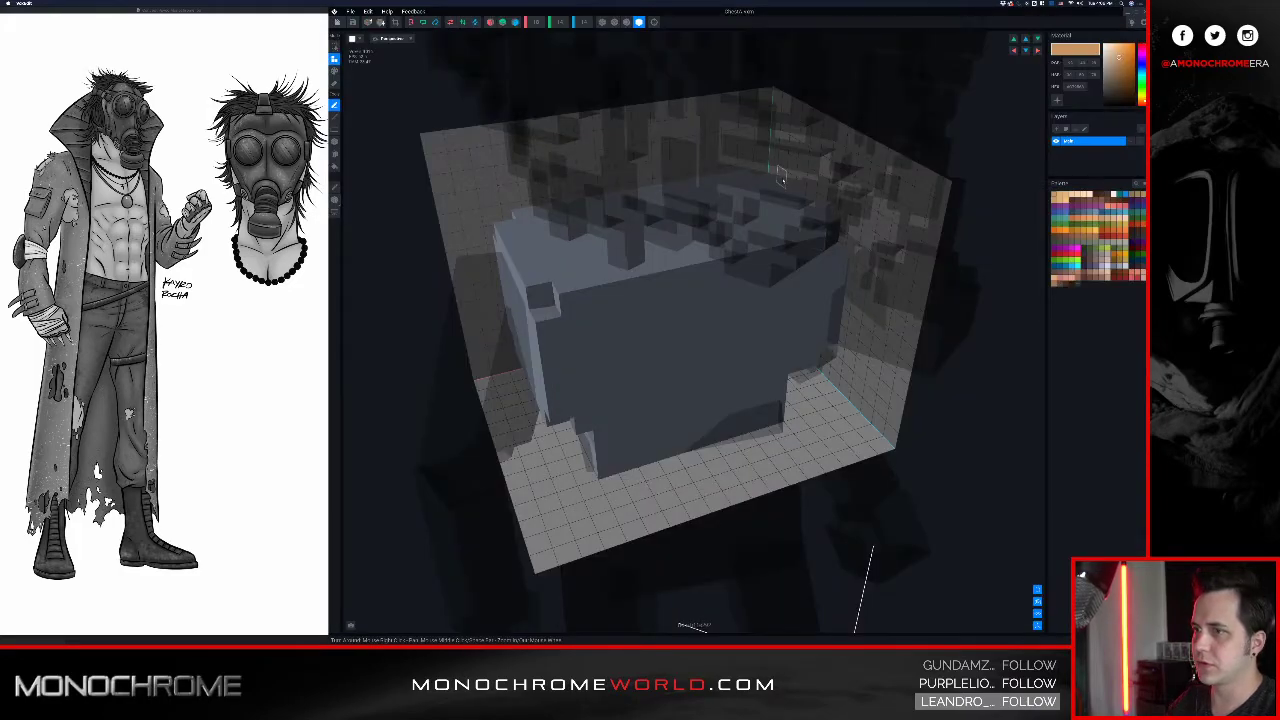
right_click_drag(783, 180, 812, 184)
scroll(804, 187, "down", 4)
left_click(1143, 184)
left_click(1126, 207)
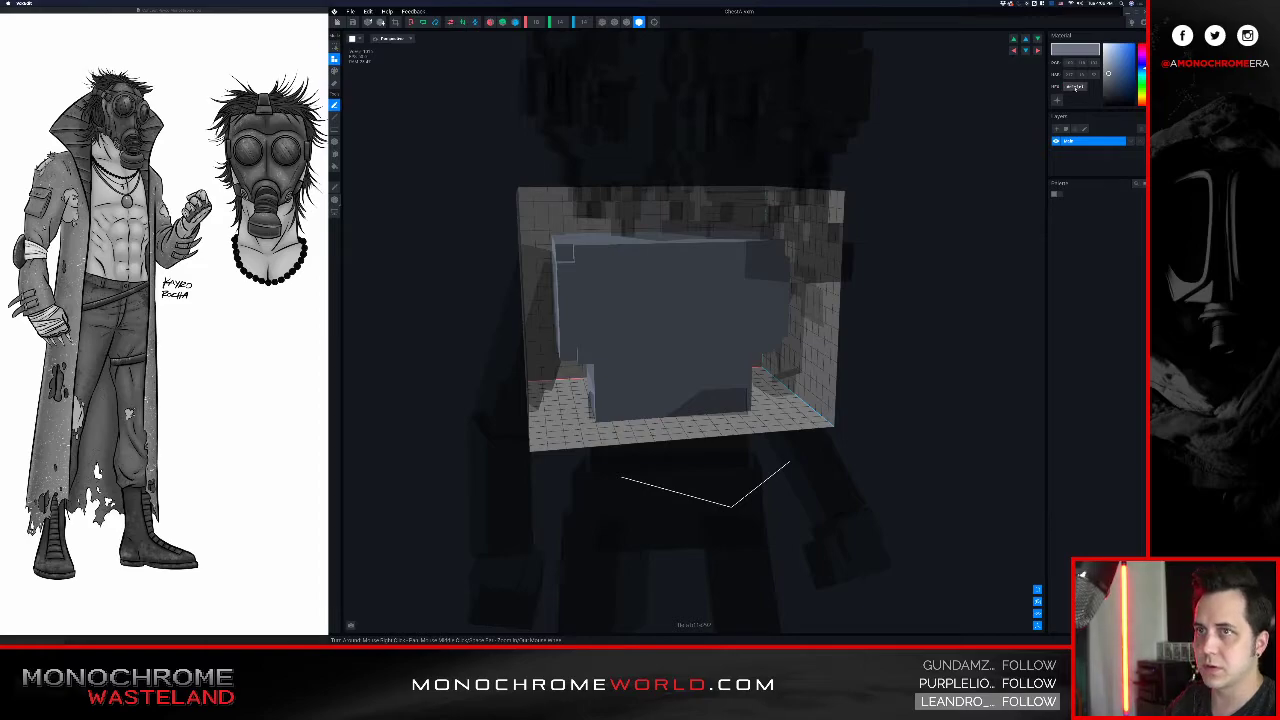
key("Return")
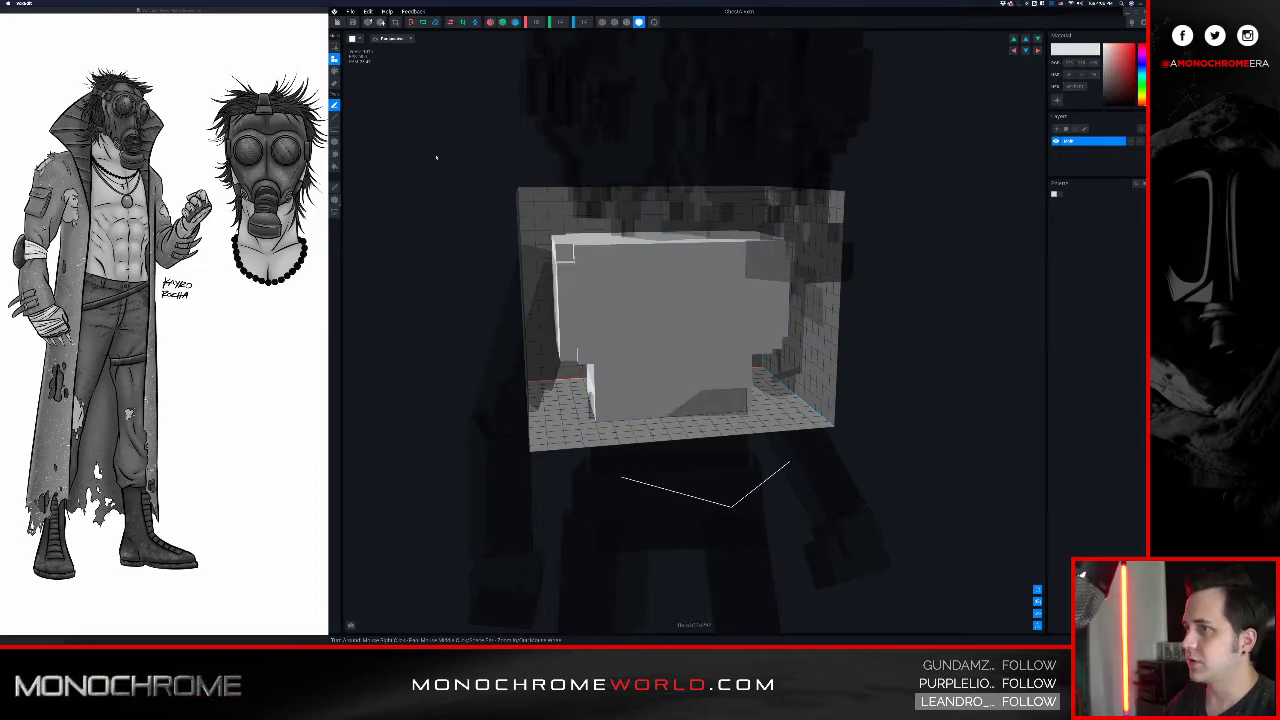
left_click(338, 22)
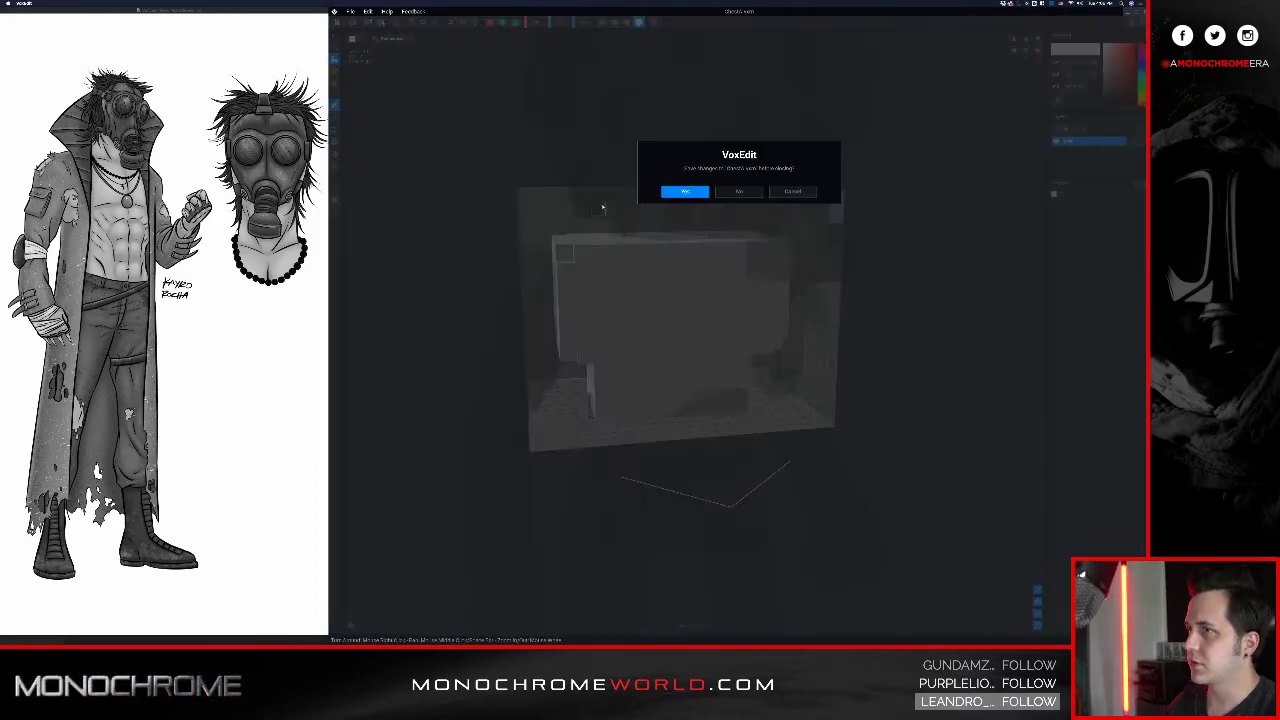
left_click(681, 191)
- Reduce the body model's palette to its used colour, recolour it the same light grey as the chest, and save it
right_click_drag(598, 222, 702, 240)
left_click(366, 87)
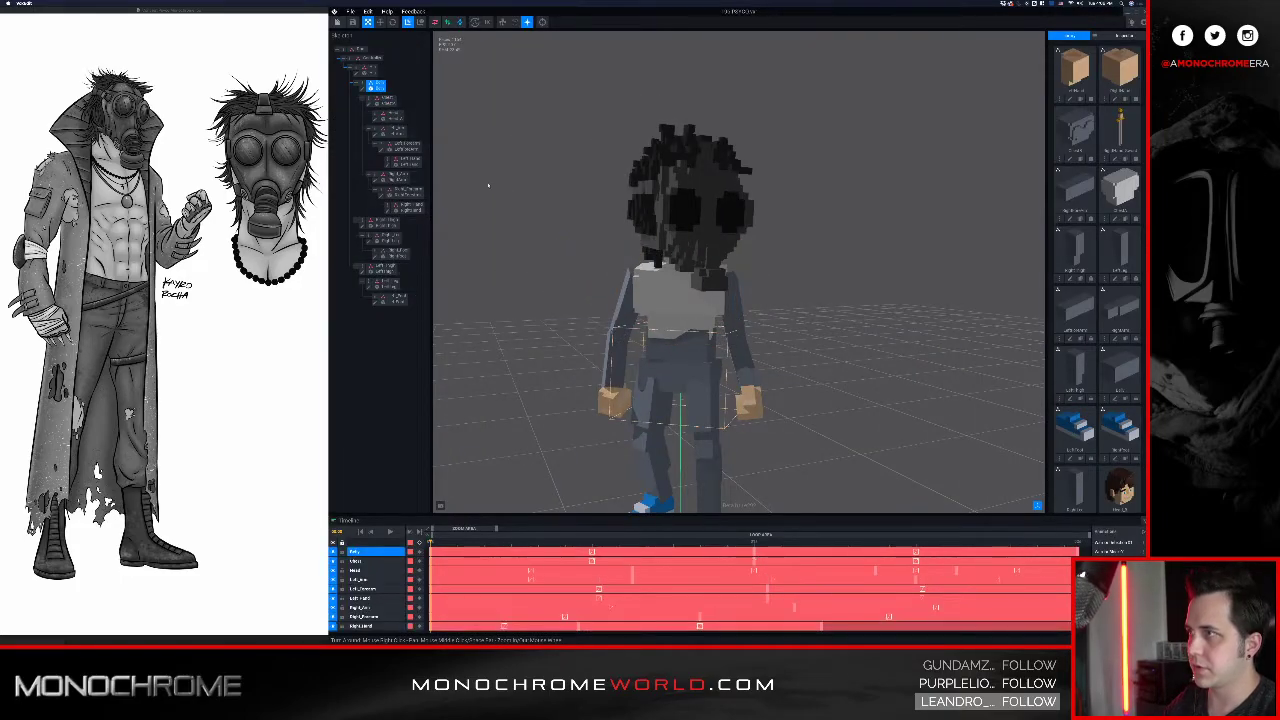
left_click(363, 90)
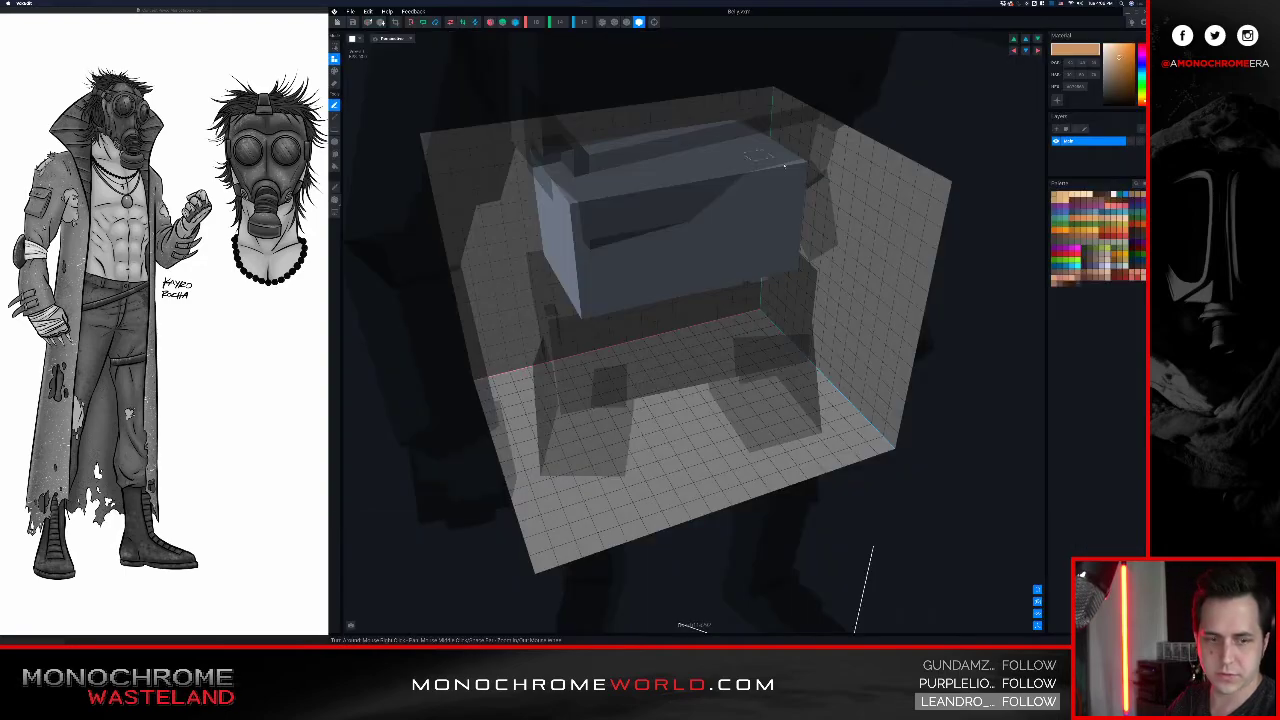
left_click(1143, 184)
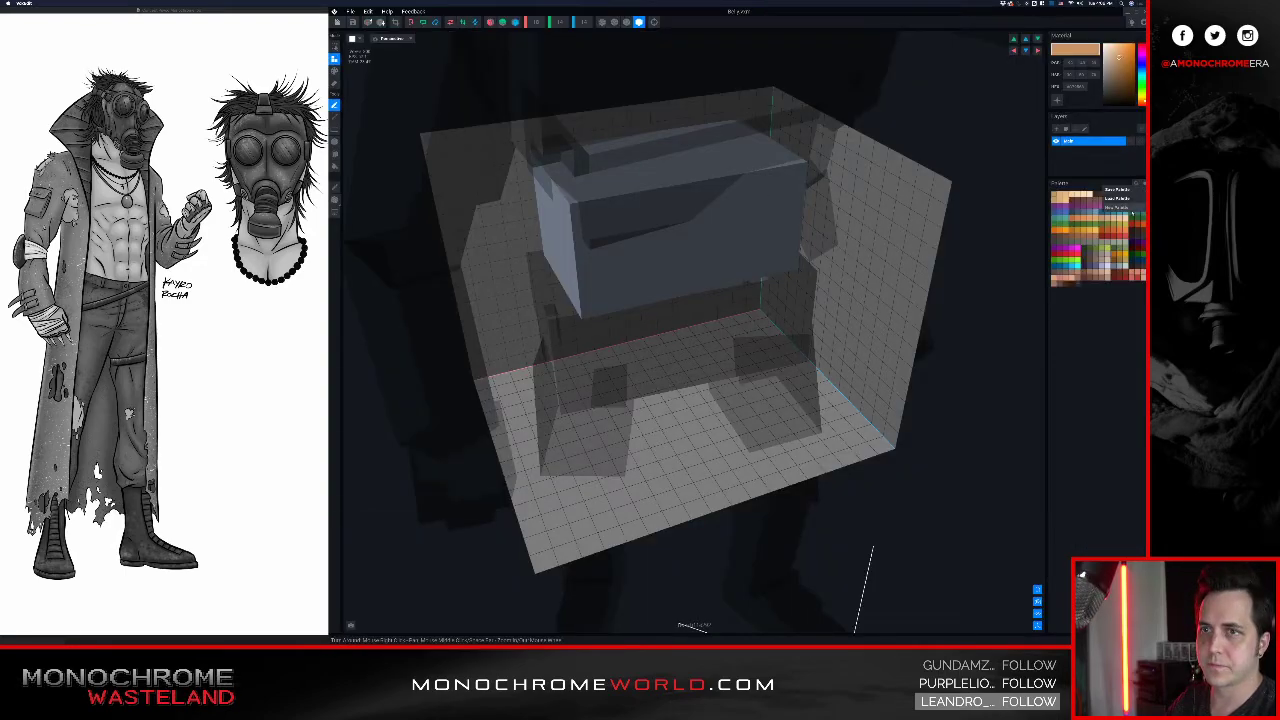
left_click(1131, 212)
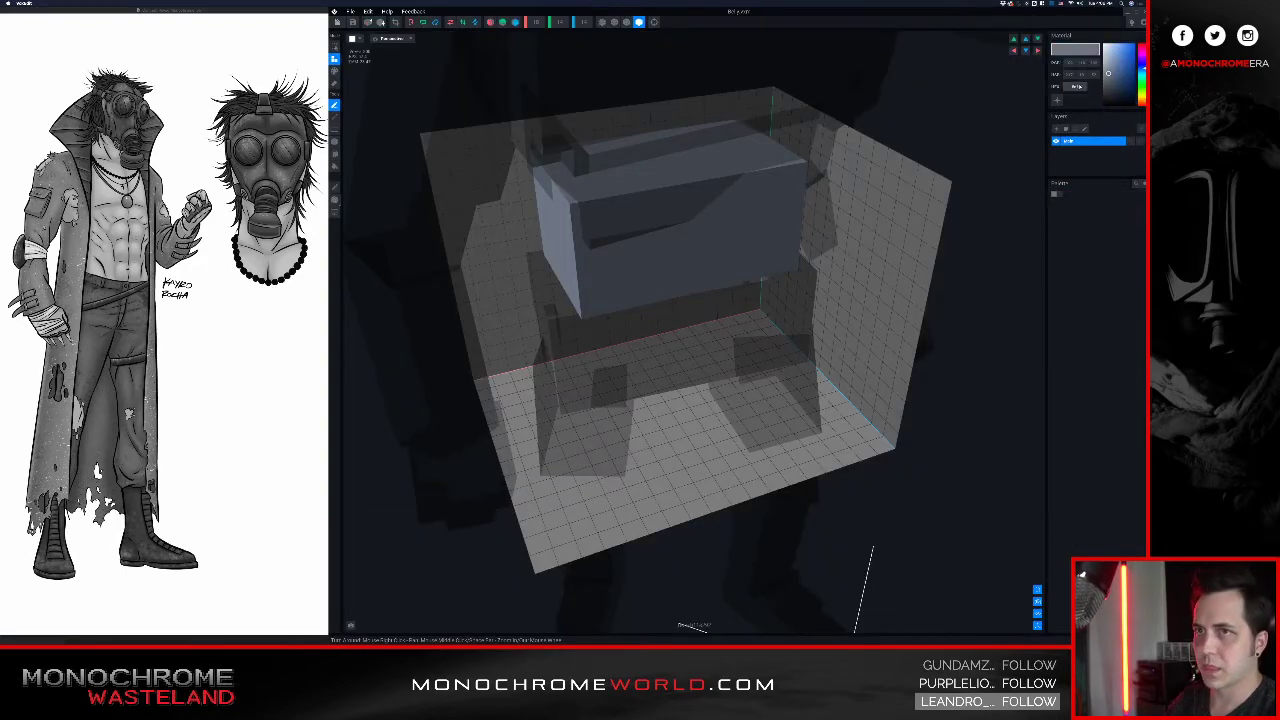
key("Return")
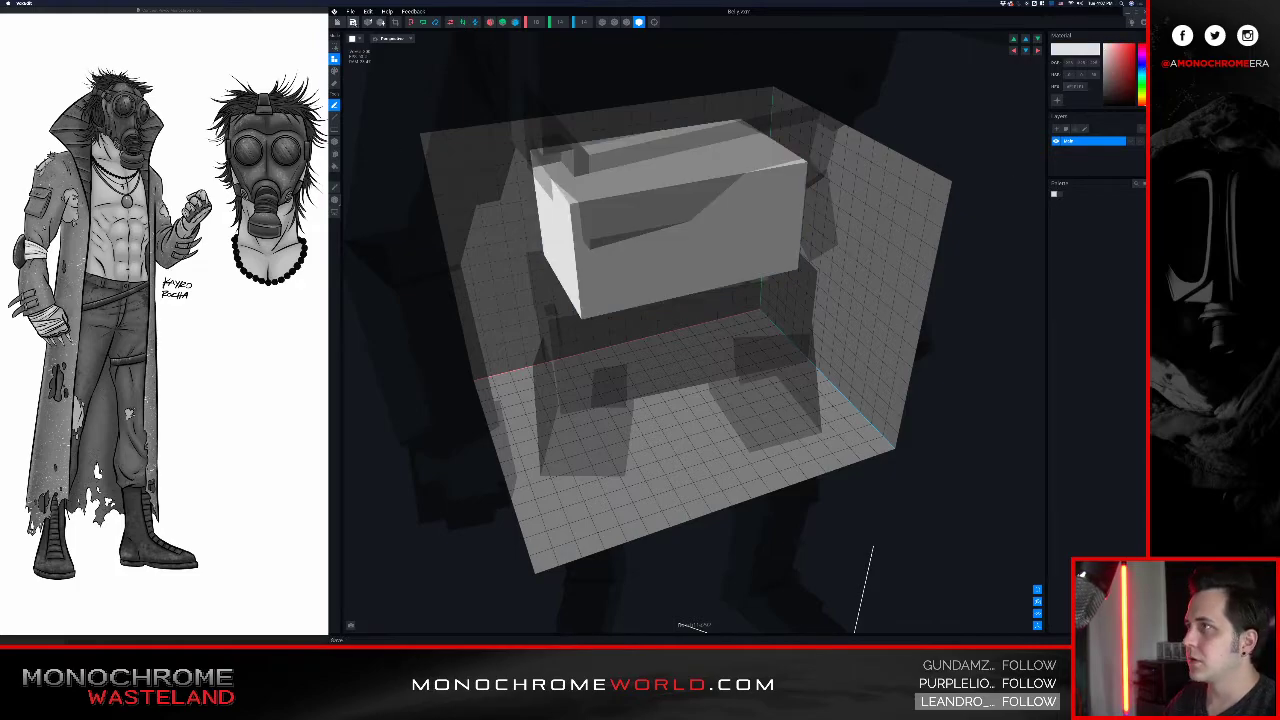
left_click(338, 22)
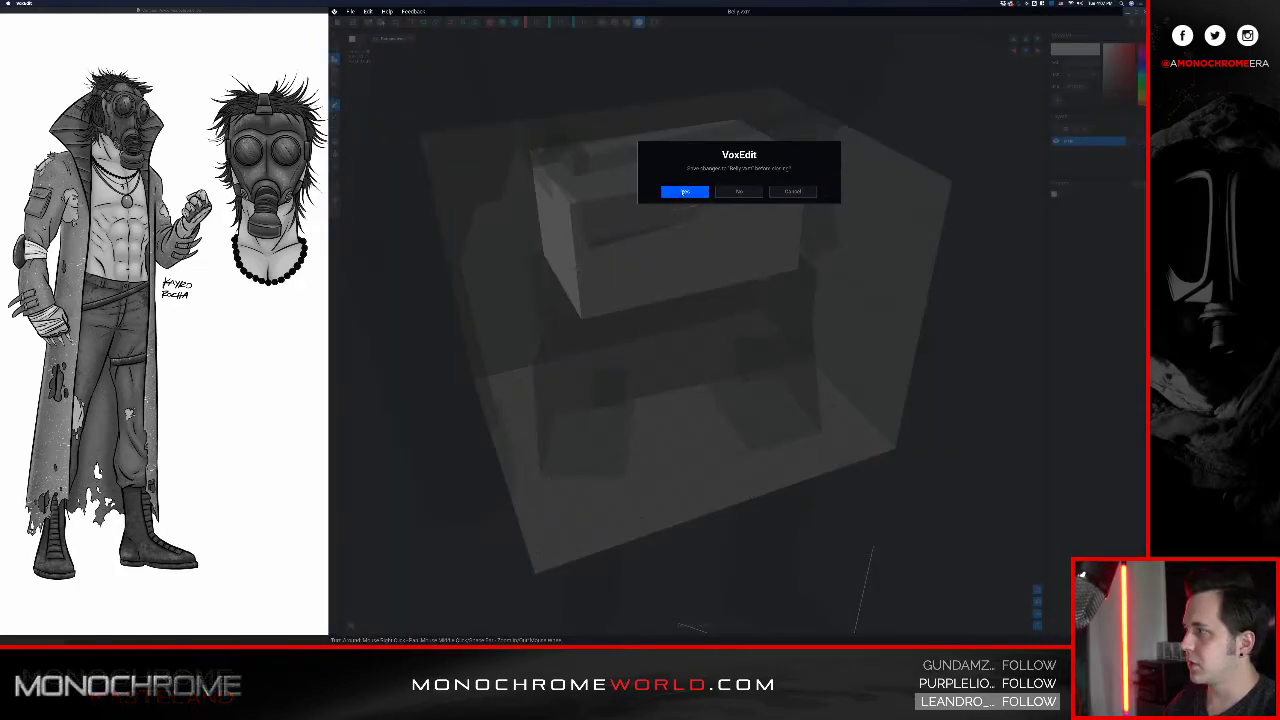
left_click(684, 192)
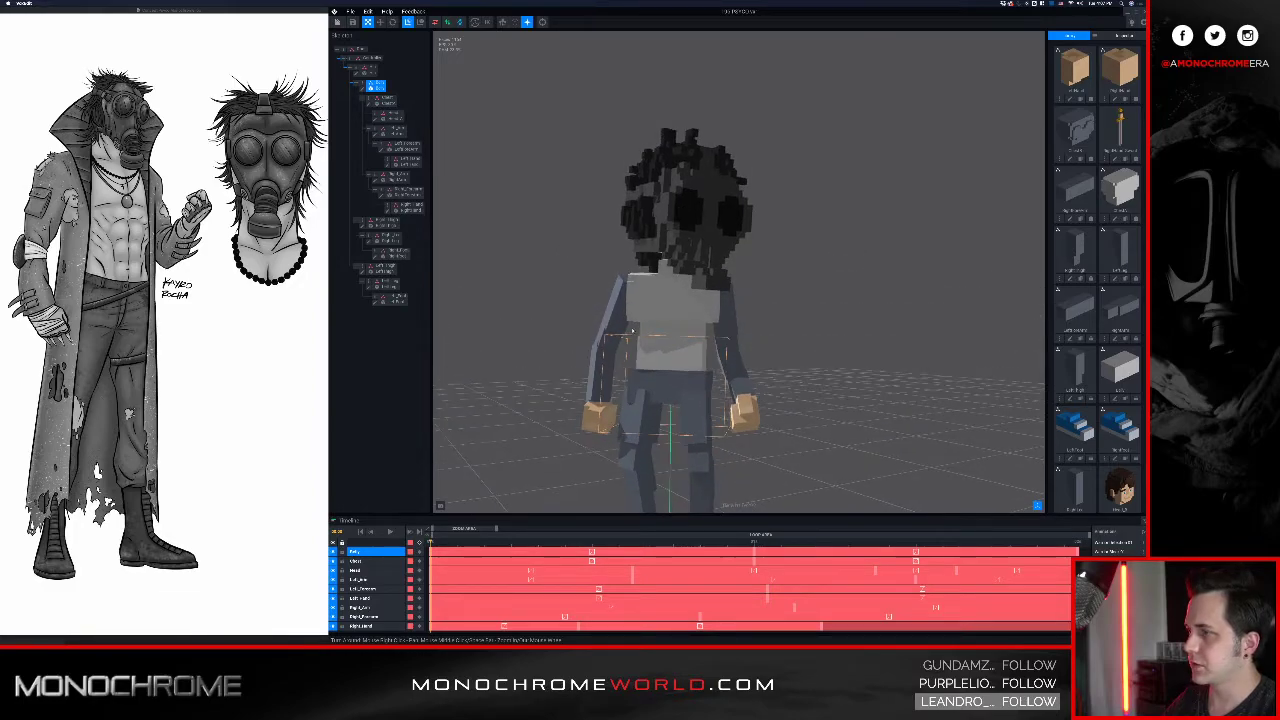
- Recolour the hip model dark grey by reducing its palette and changing the remaining colour, saving the result
scroll(632, 336, "down", 3)
right_click_drag(632, 336, 667, 337)
left_click(667, 337)
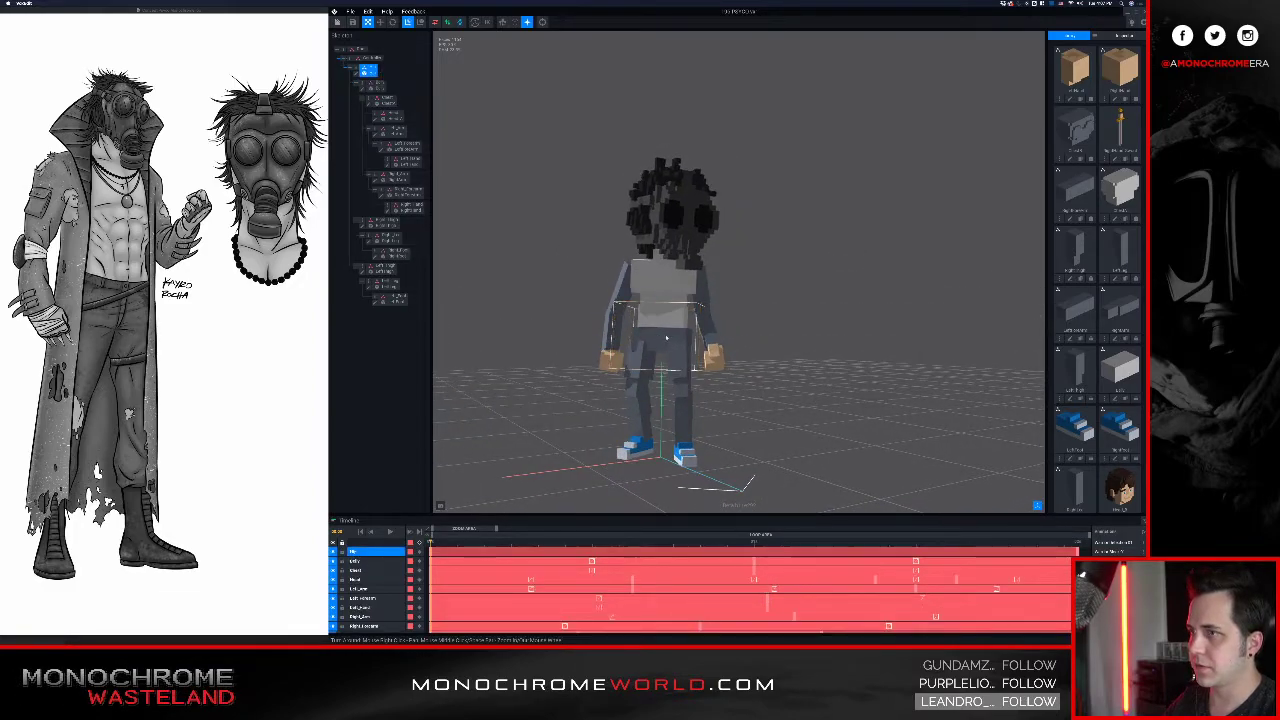
left_click(356, 75)
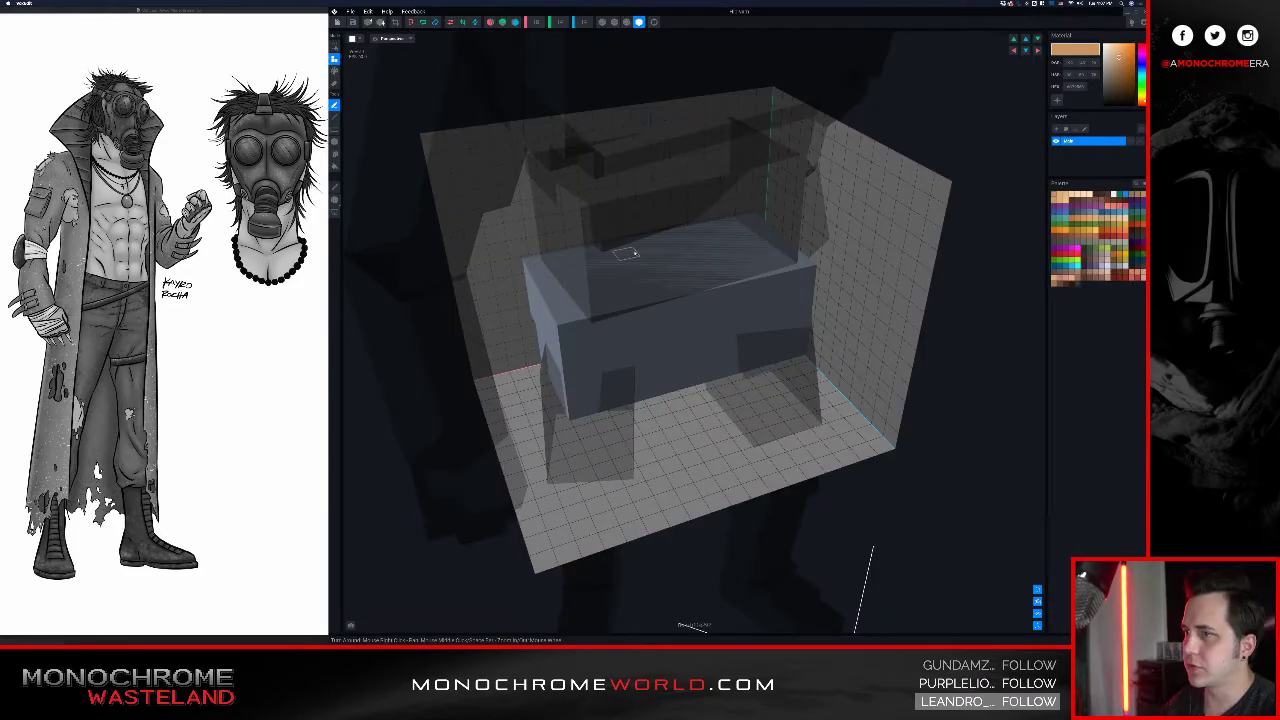
right_click_drag(660, 257, 630, 247)
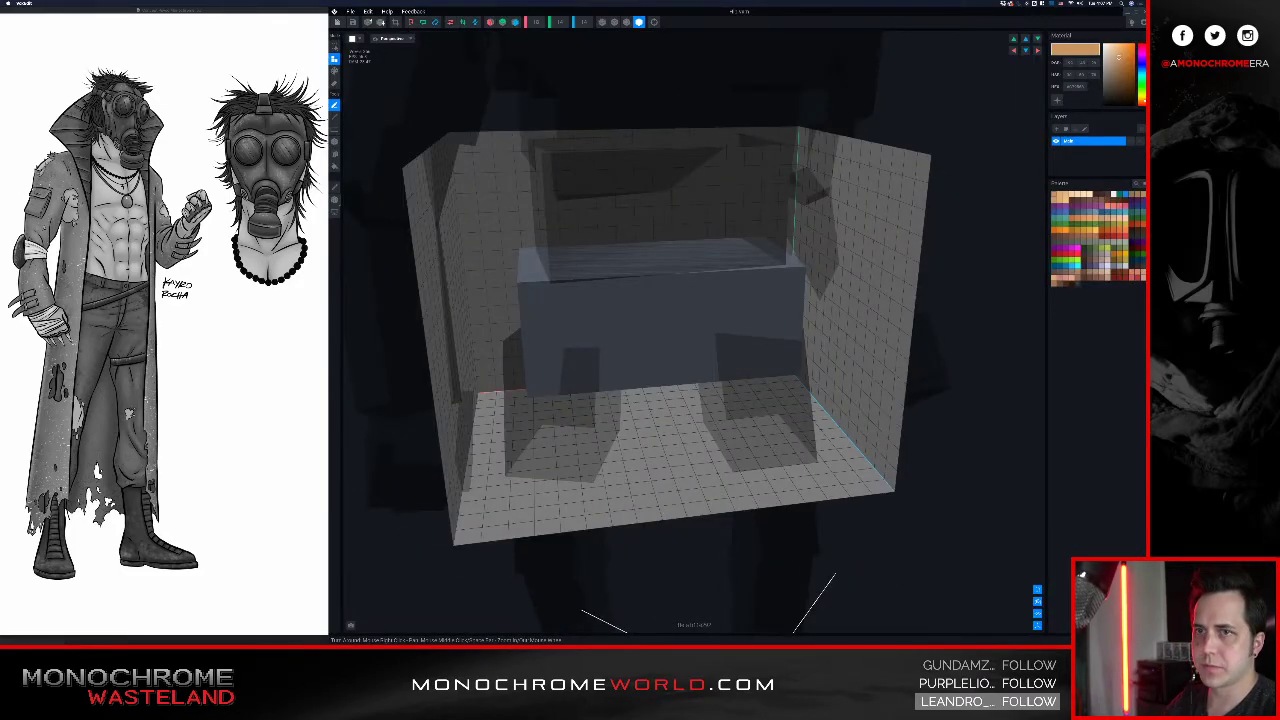
left_click(1143, 184)
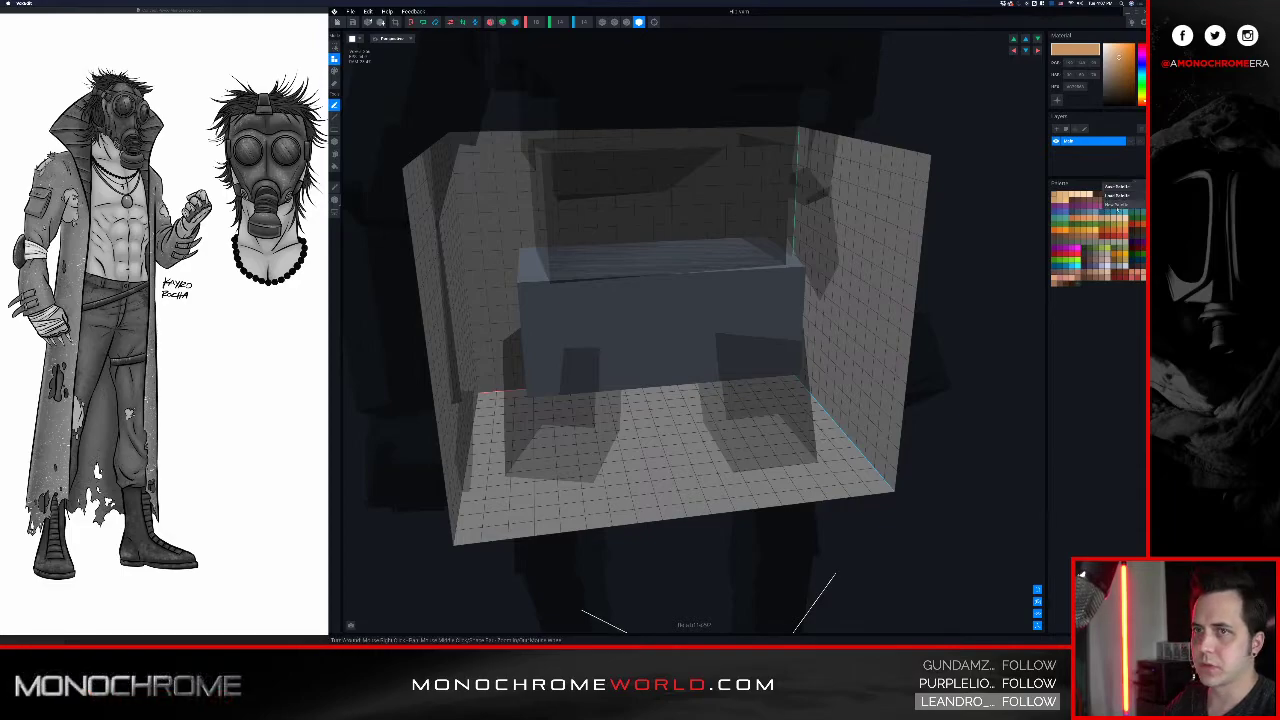
left_click(1116, 204)
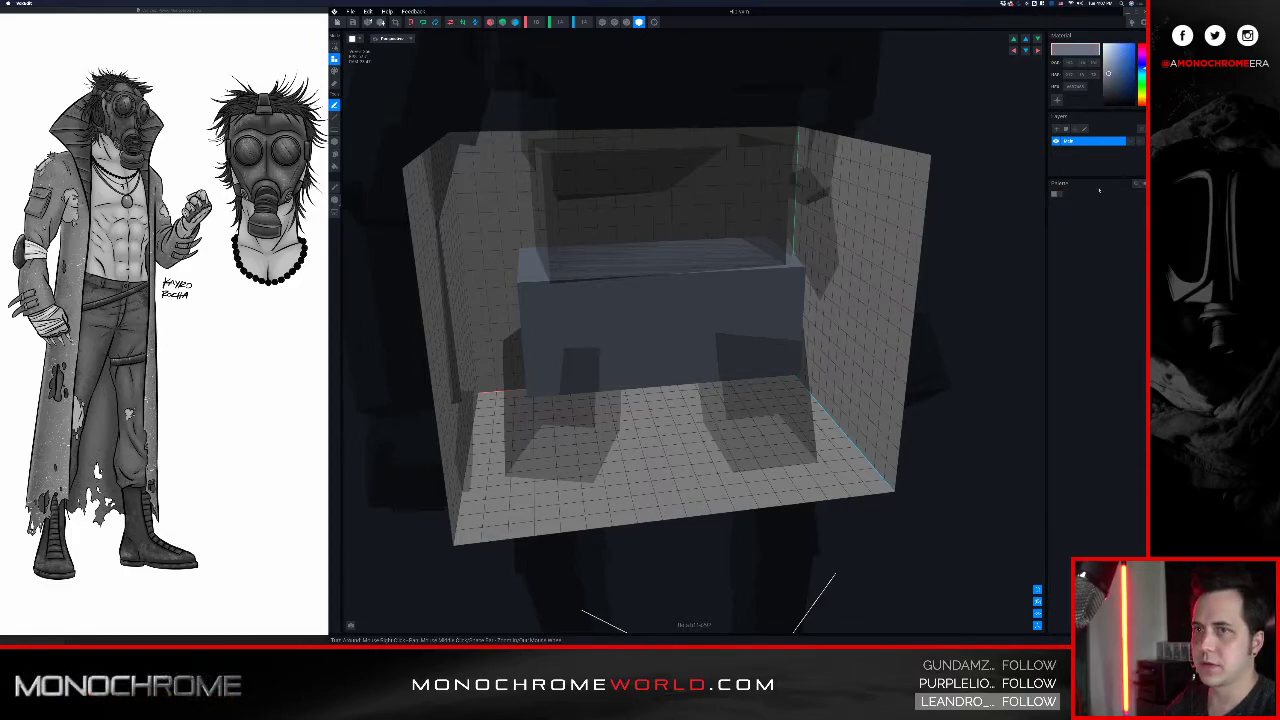
left_click_drag(1109, 80, 1094, 91)
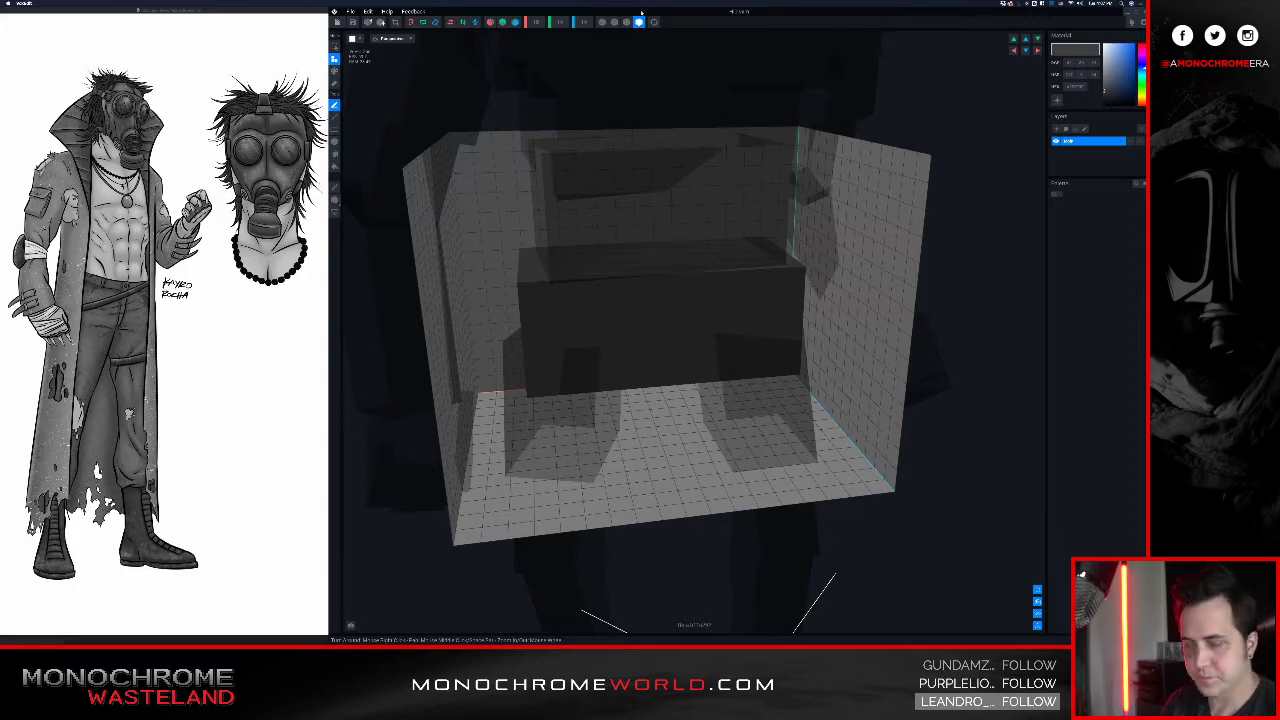
left_click(338, 22)
left_click(689, 192)
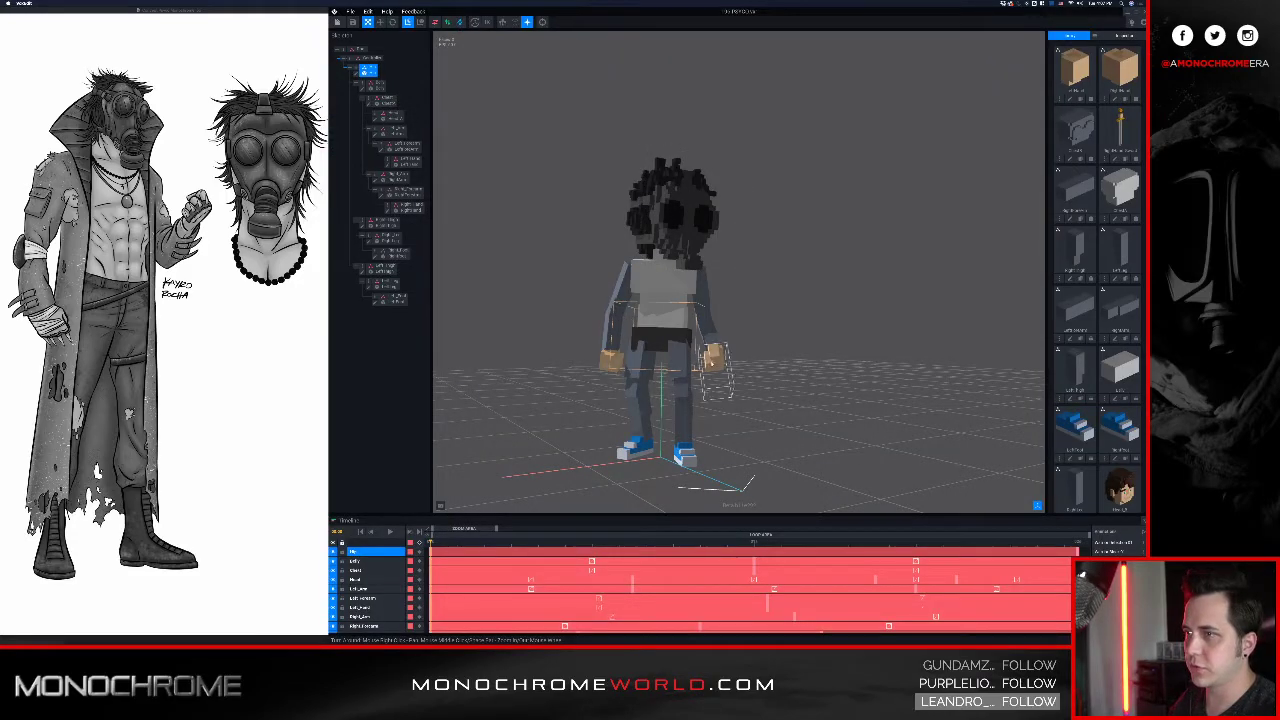
- Recolour the left thigh model with the hip's dark grey after reducing its palette, and save the change
right_click_drag(711, 363, 732, 372)
left_click(684, 358)
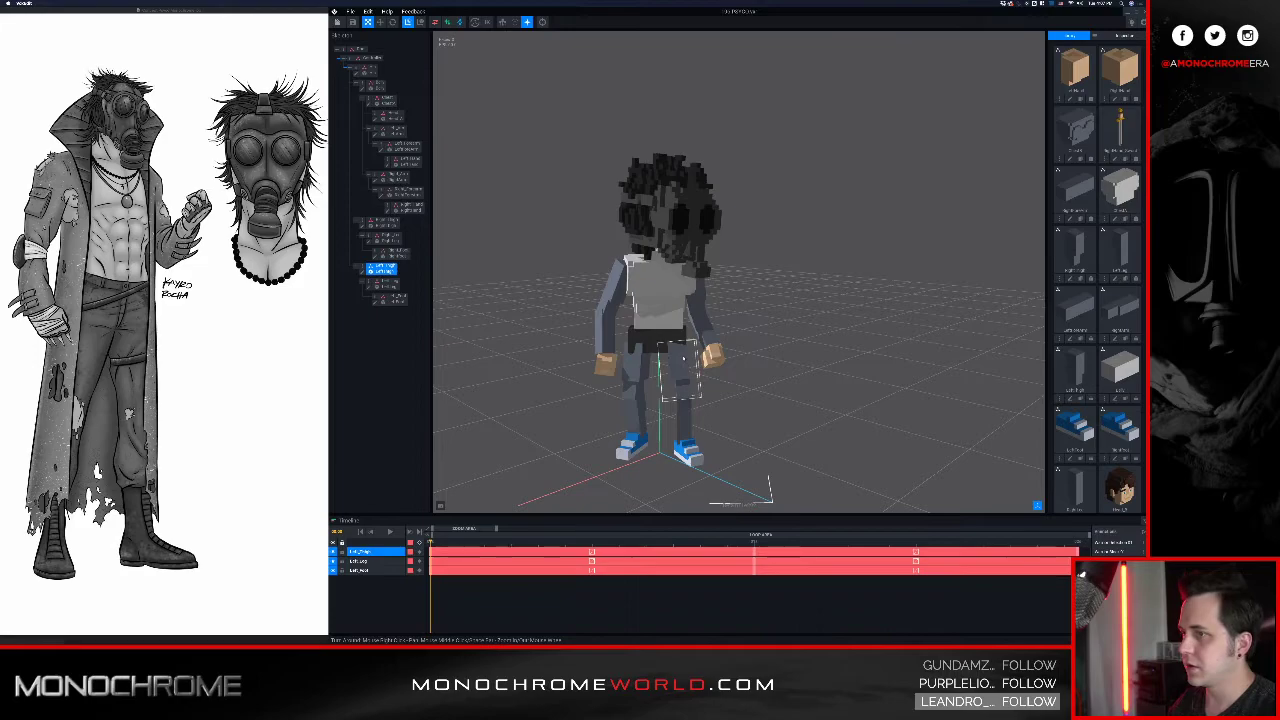
left_click(362, 271)
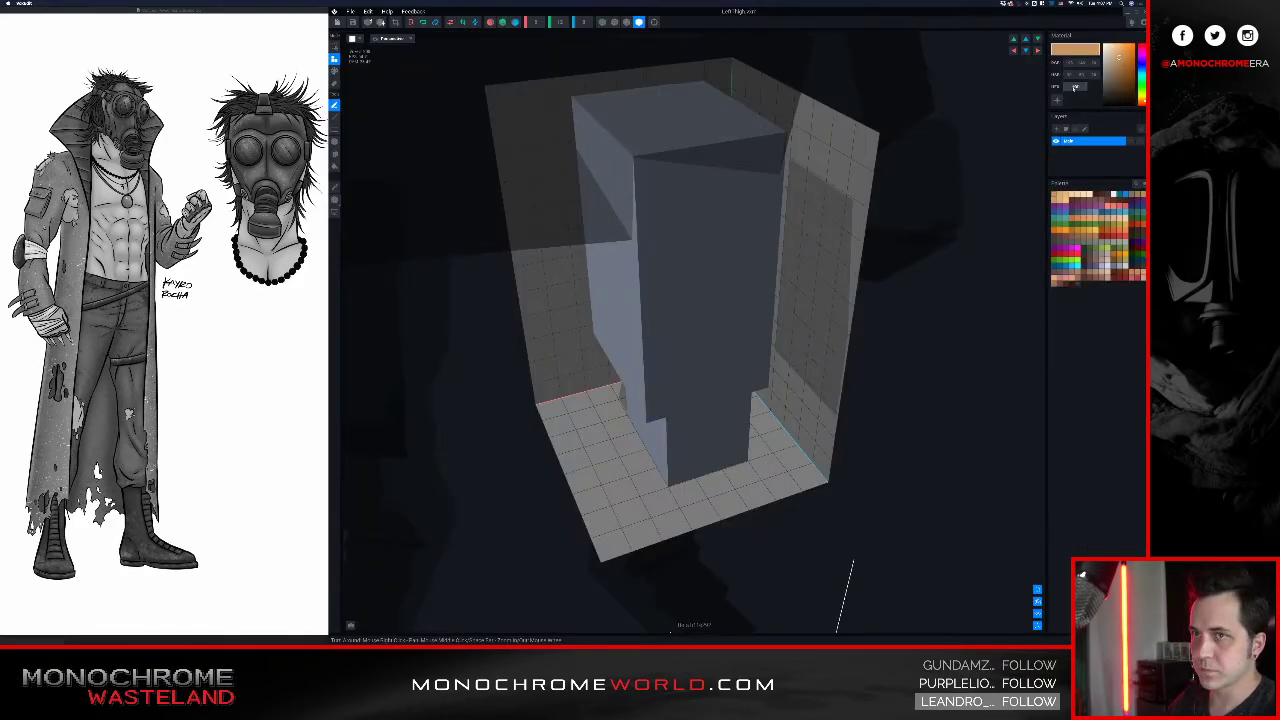
key("Return")
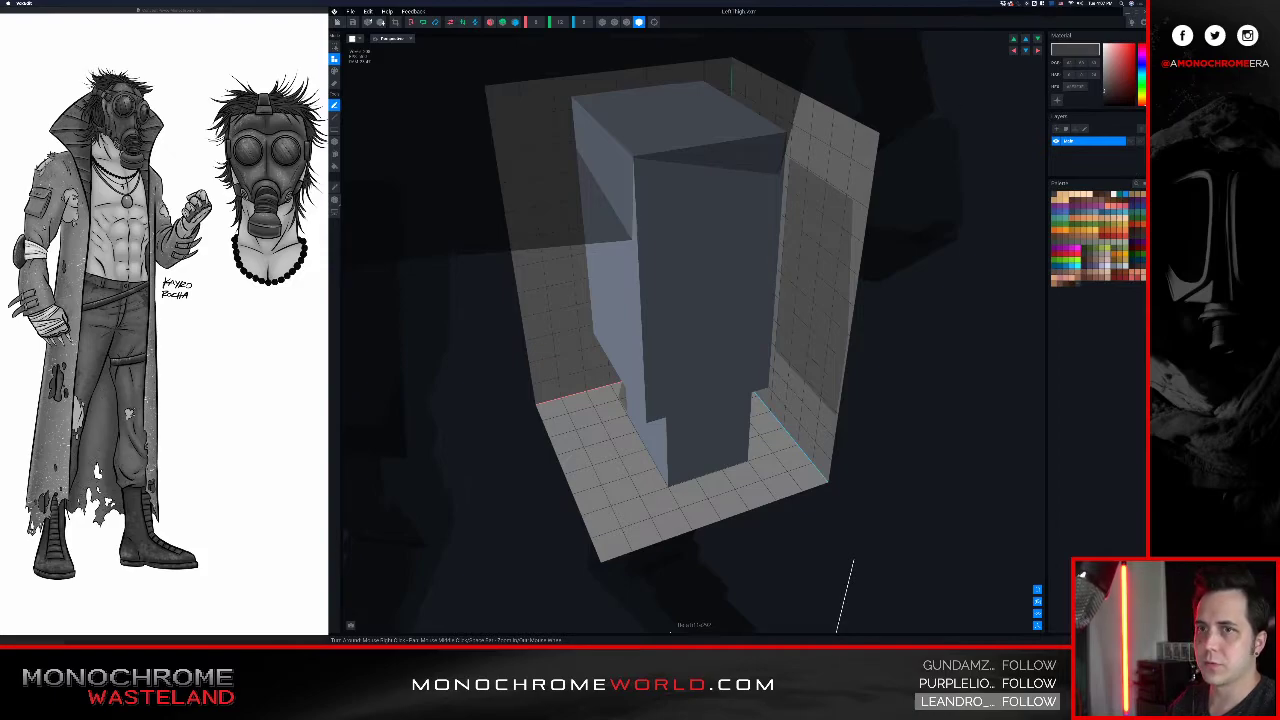
left_click(1143, 183)
left_click(1121, 207)
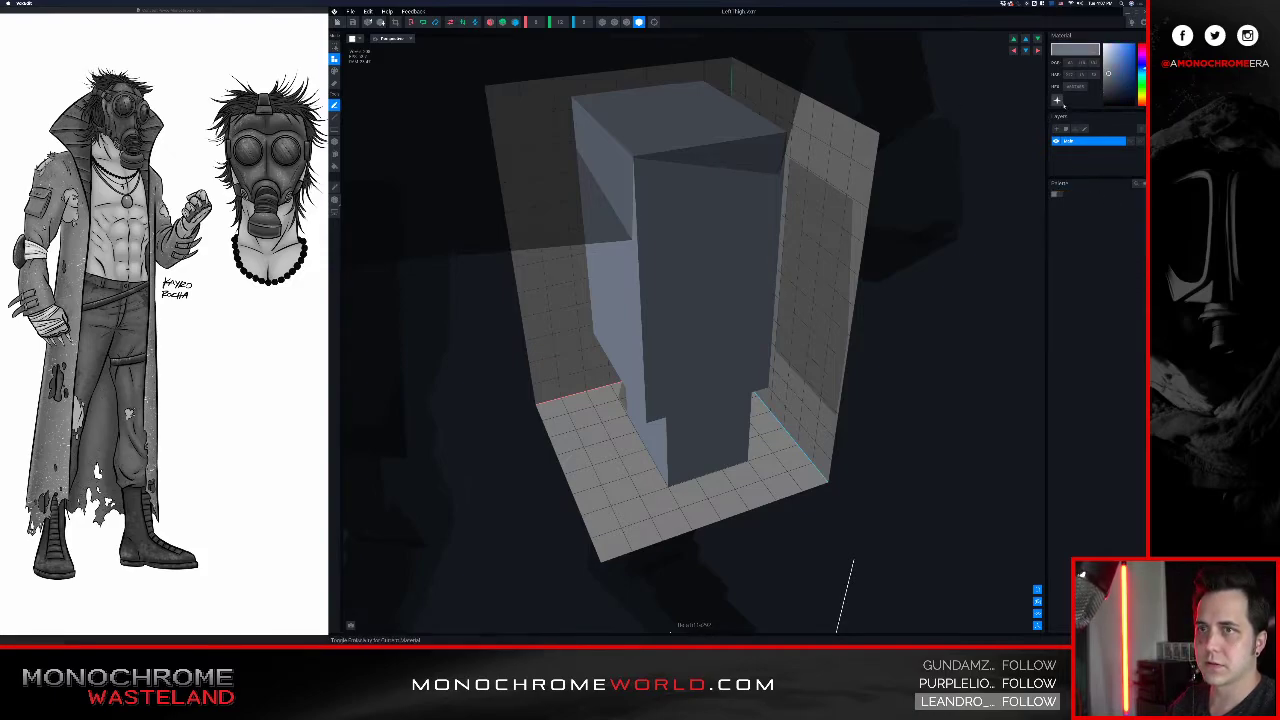
key("Return")
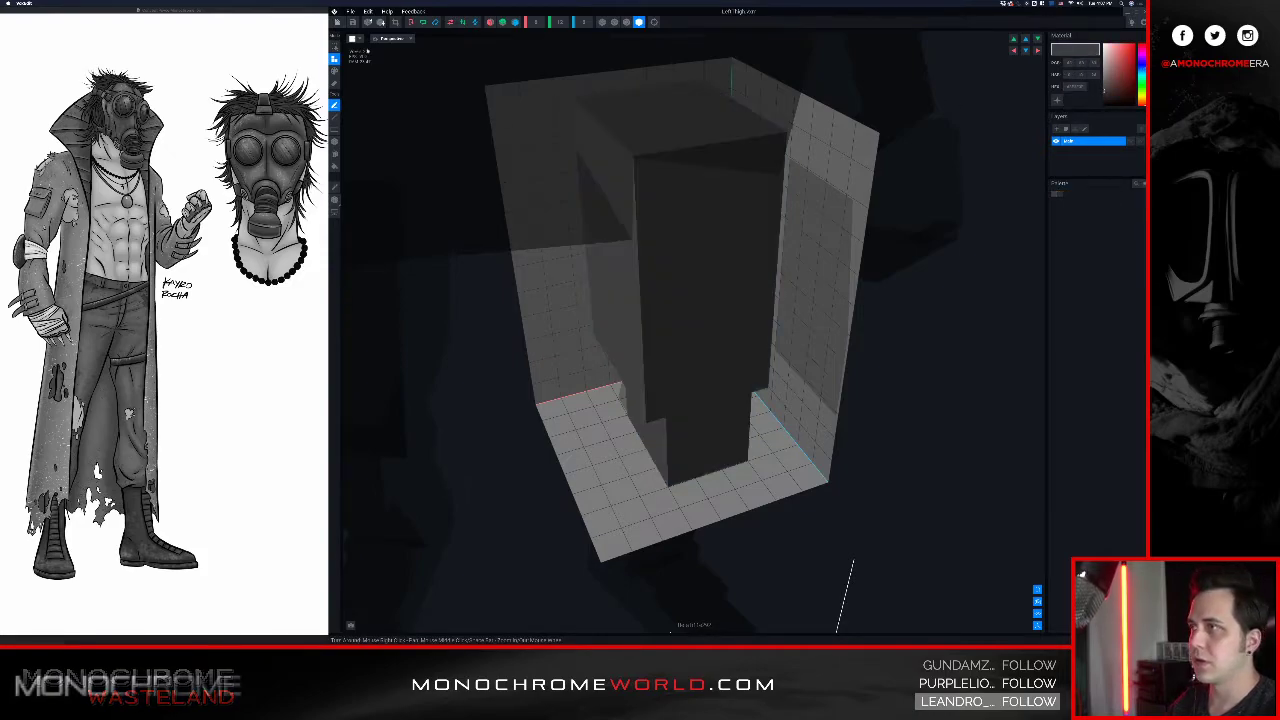
left_click(338, 22)
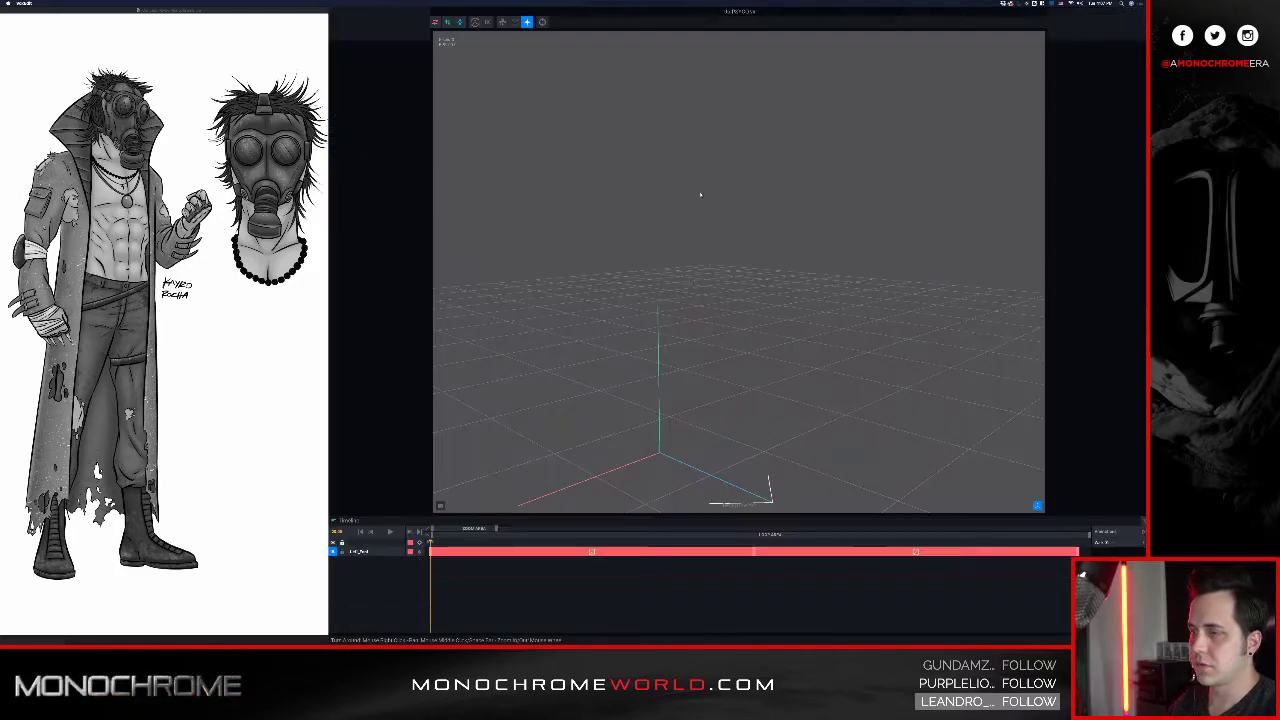
left_click(688, 191)
- Reduce the right thigh model's palette to its used colour, change it to the matching dark grey, and save
left_click(366, 223)
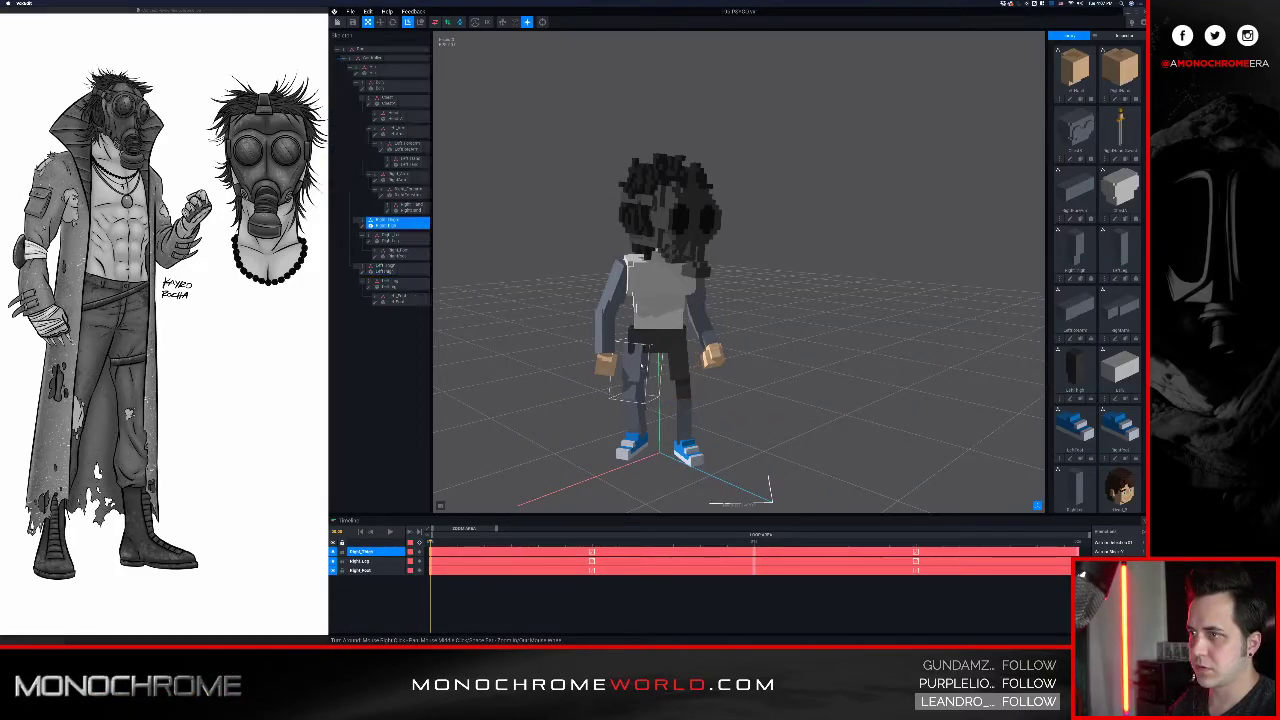
left_click(363, 226)
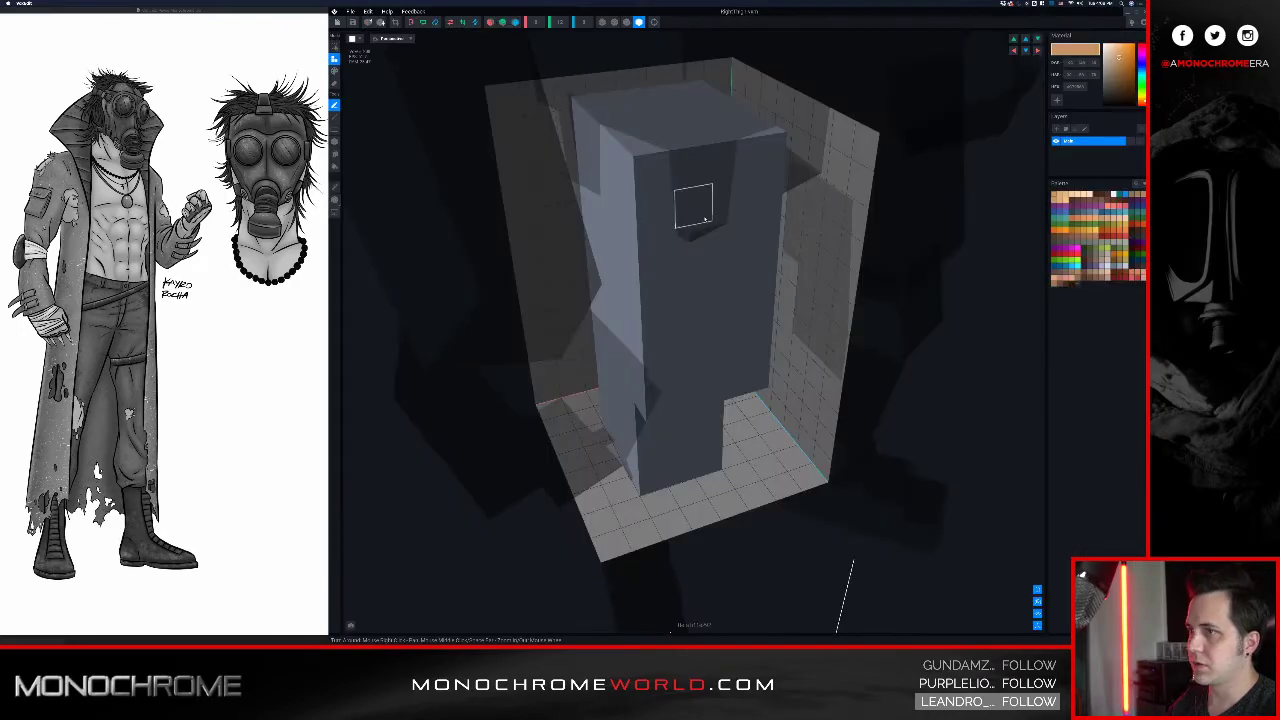
left_click(1143, 184)
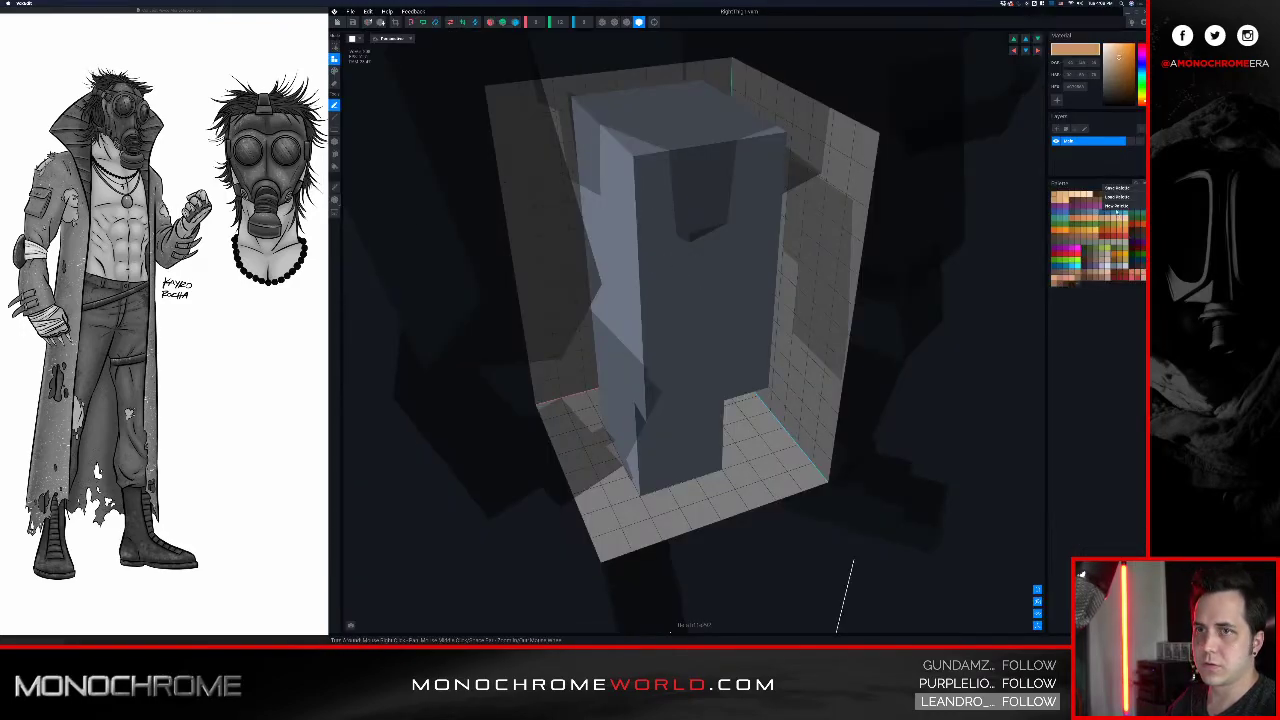
left_click(1121, 210)
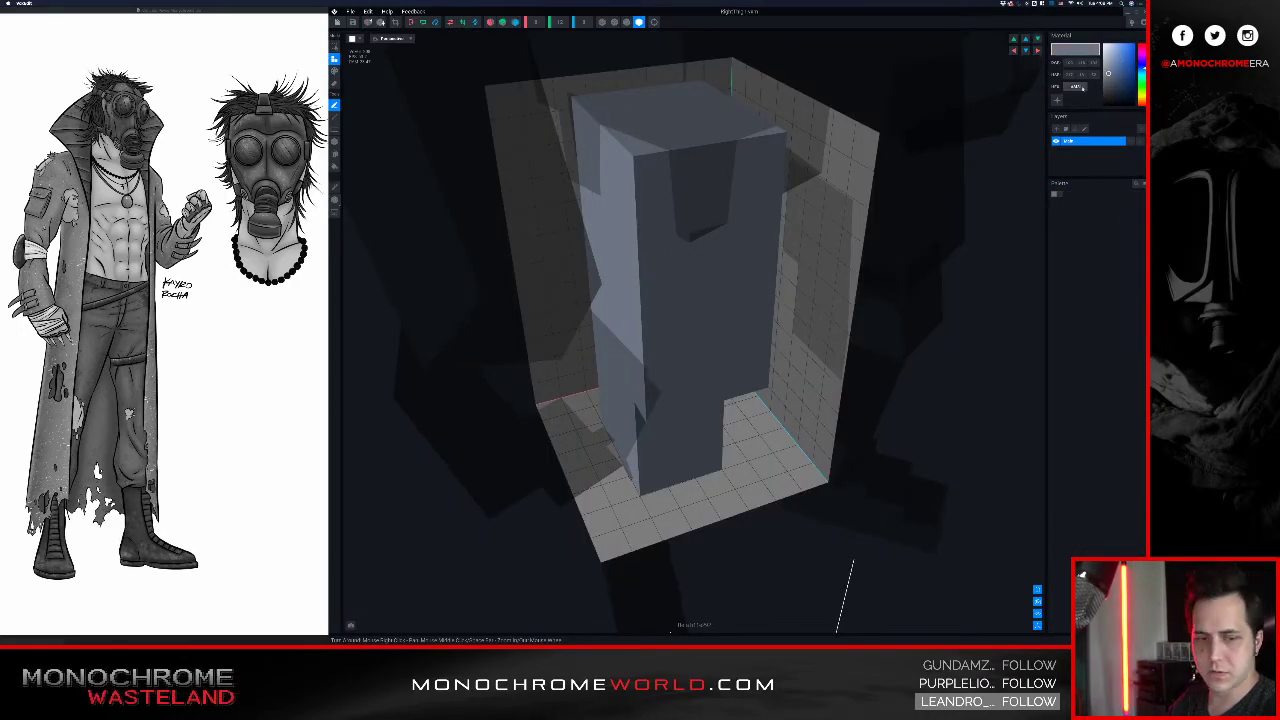
key("Return")
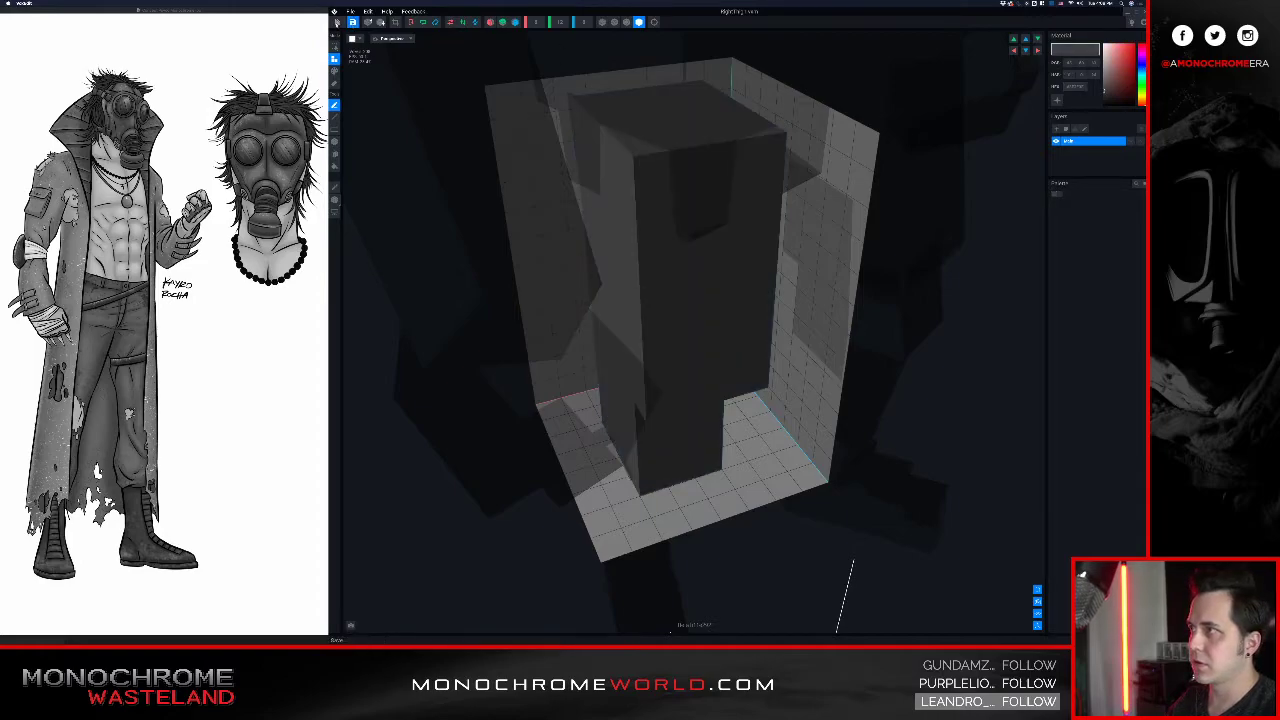
left_click(338, 22)
left_click(684, 190)
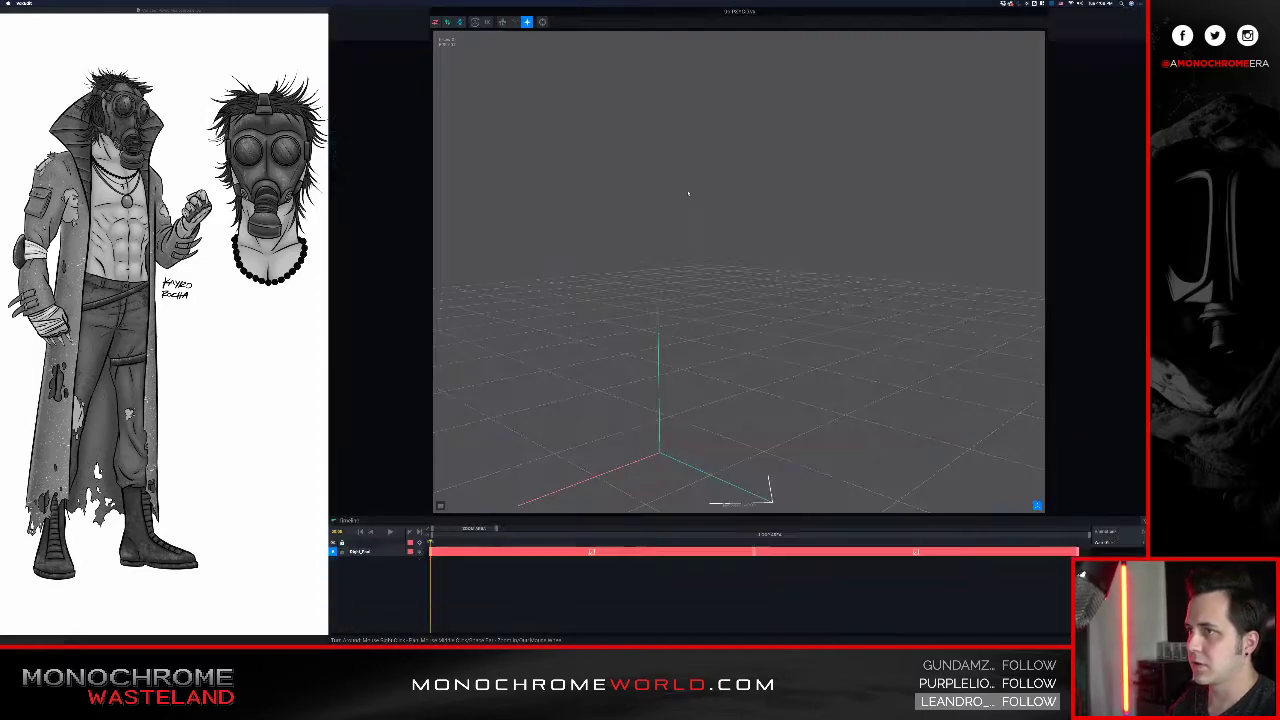
- Reduce the left lower leg model's palette to its used colour and set that colour to hex 3f3f3f
left_click(689, 425)
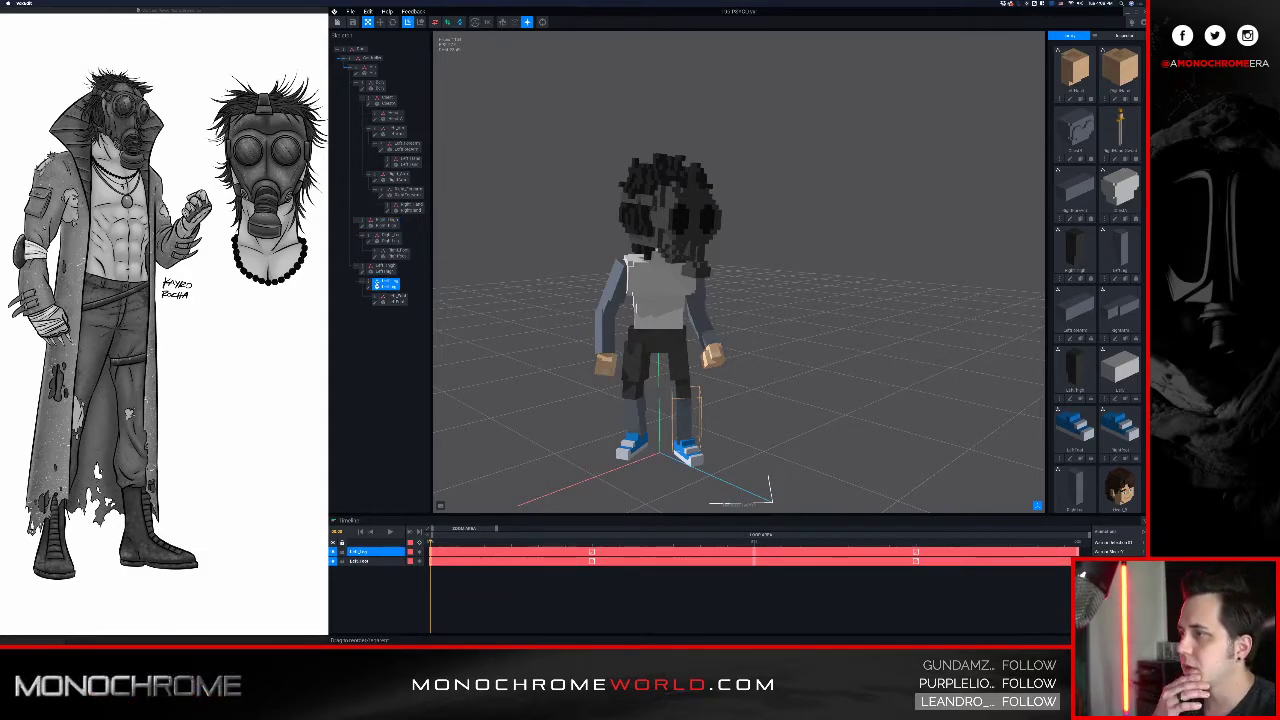
left_click(369, 287)
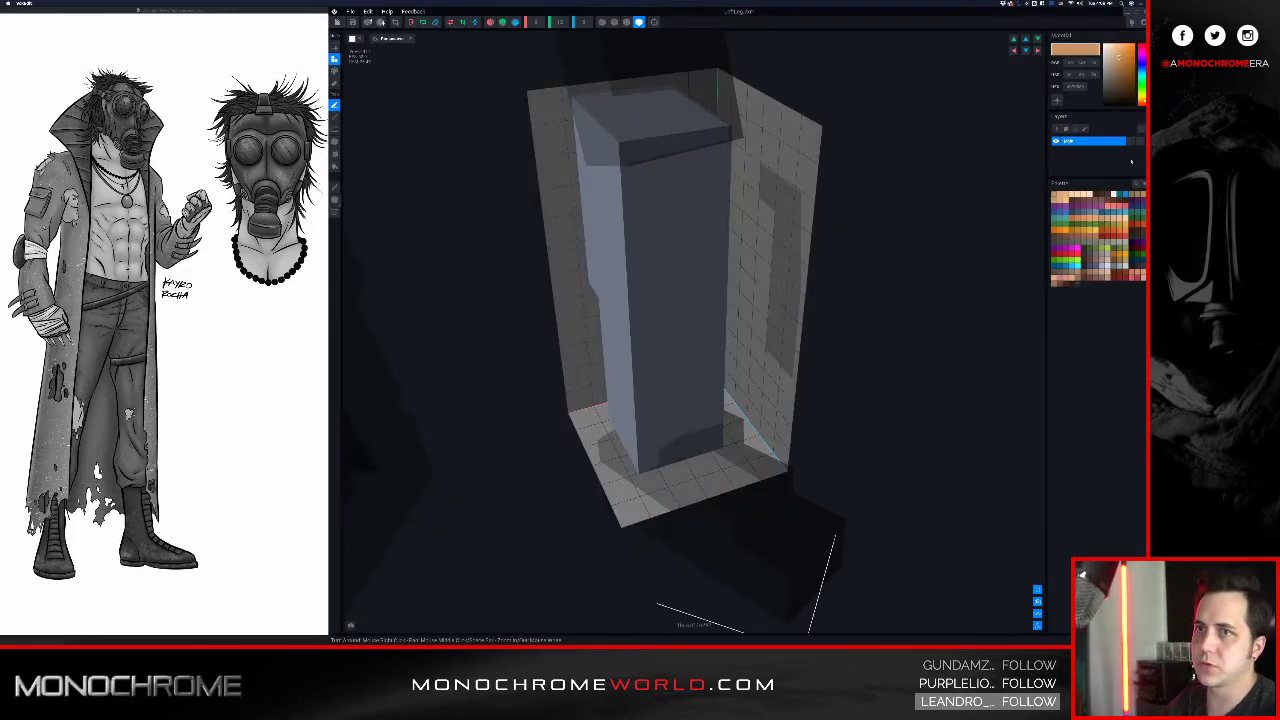
left_click(1144, 183)
left_click(1130, 205)
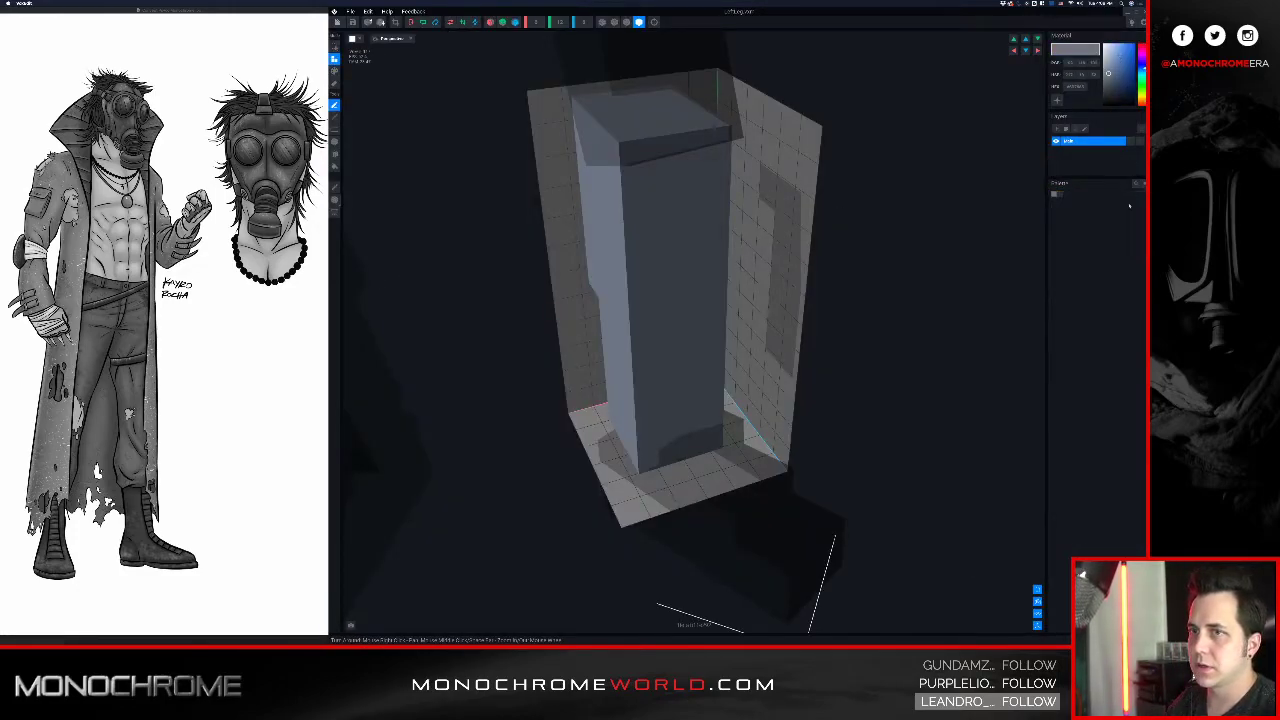
type("3f3f3f")
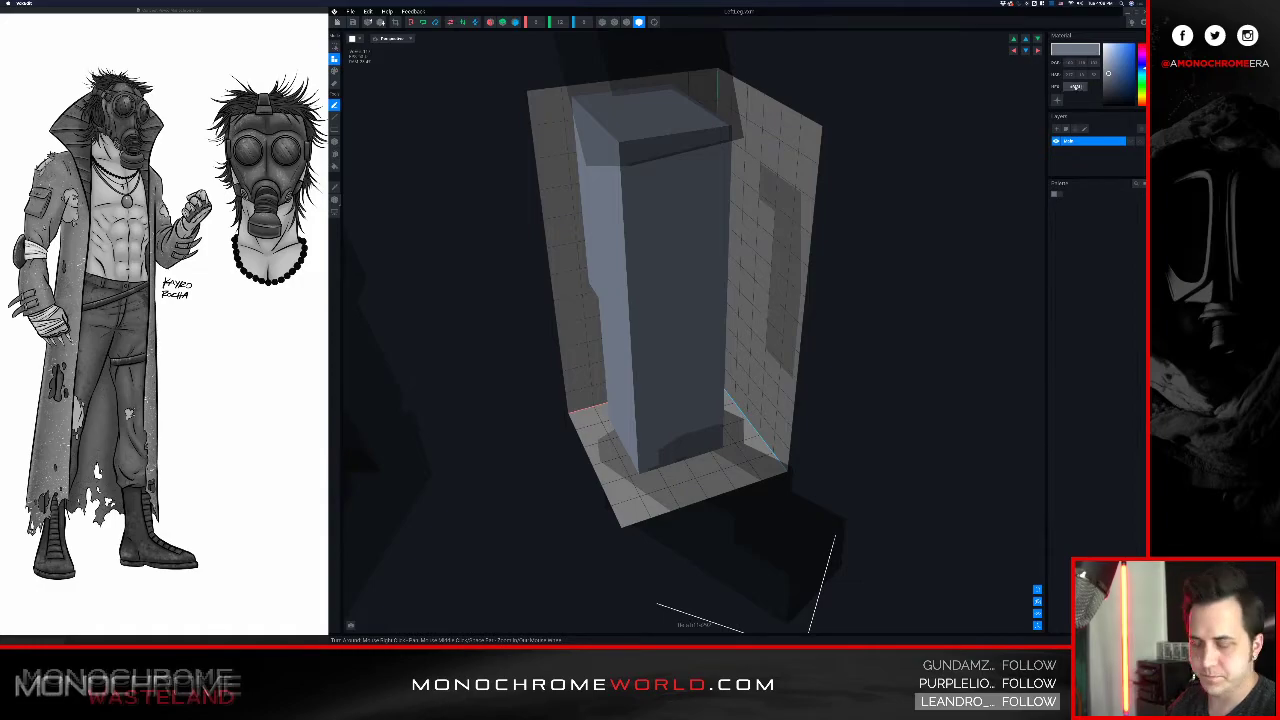
key("Return")
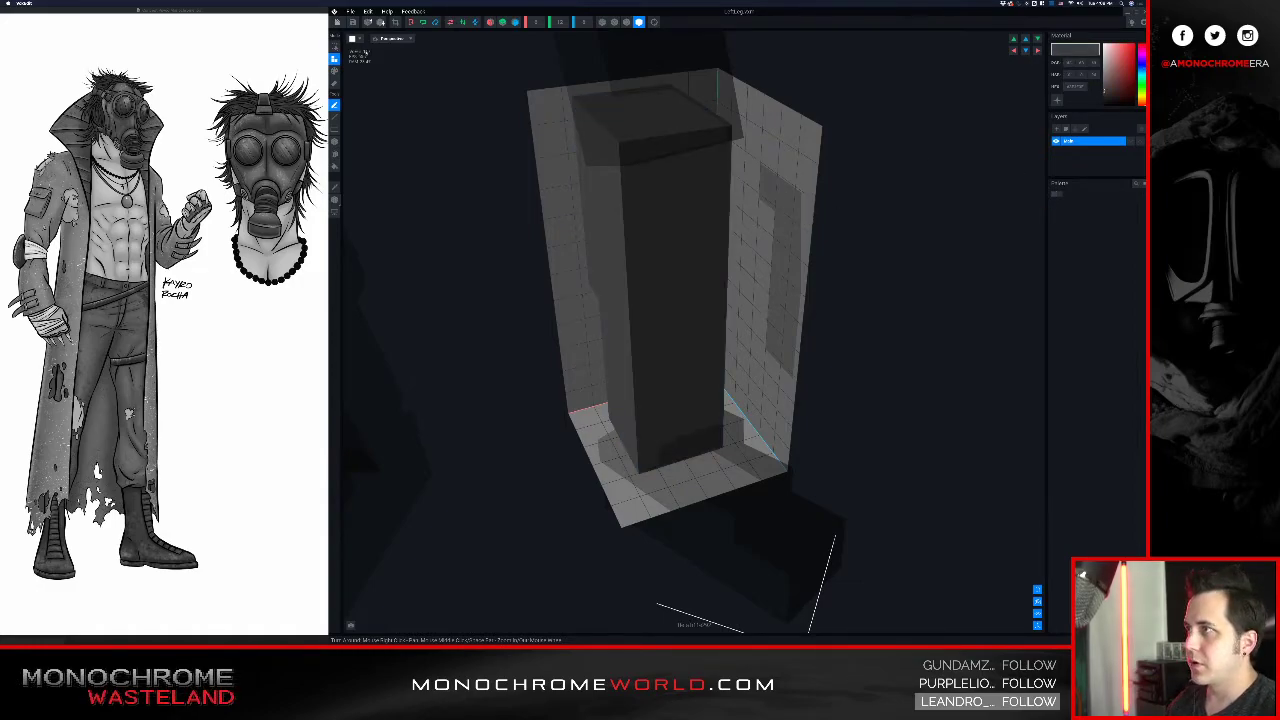
- Close the left lower leg model and save its recolouring
left_click(338, 22)
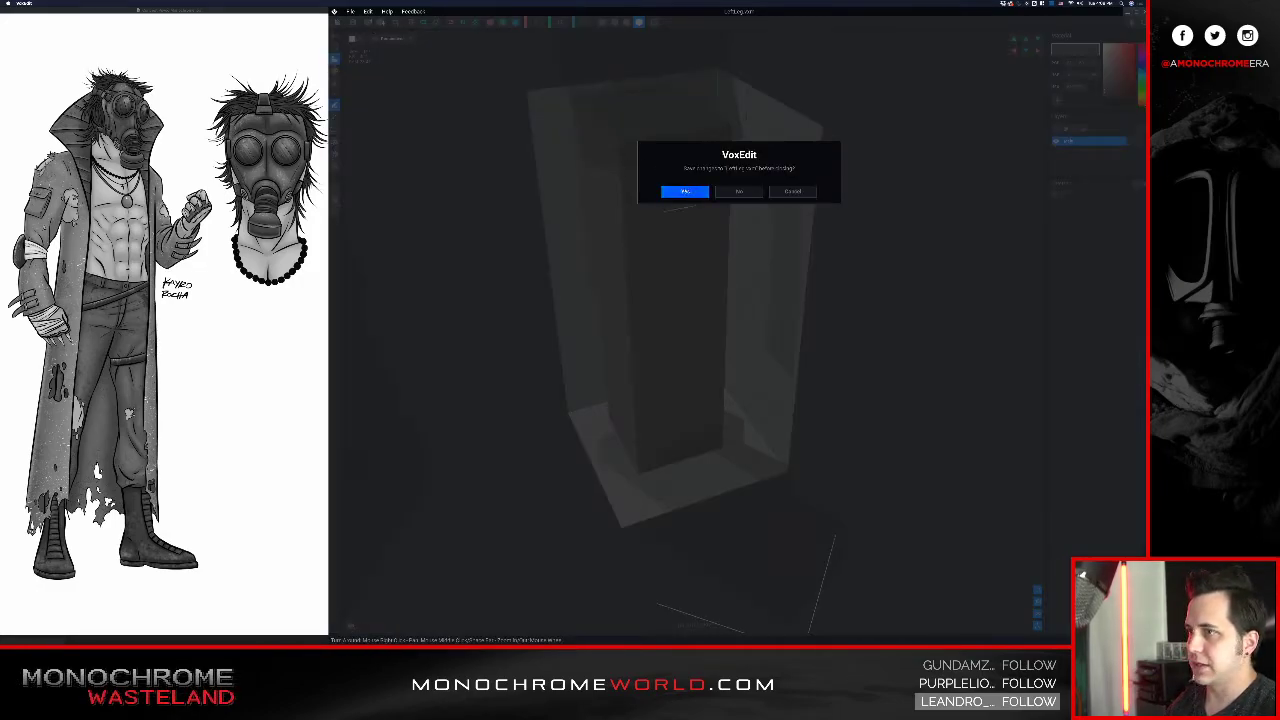
left_click(685, 191)
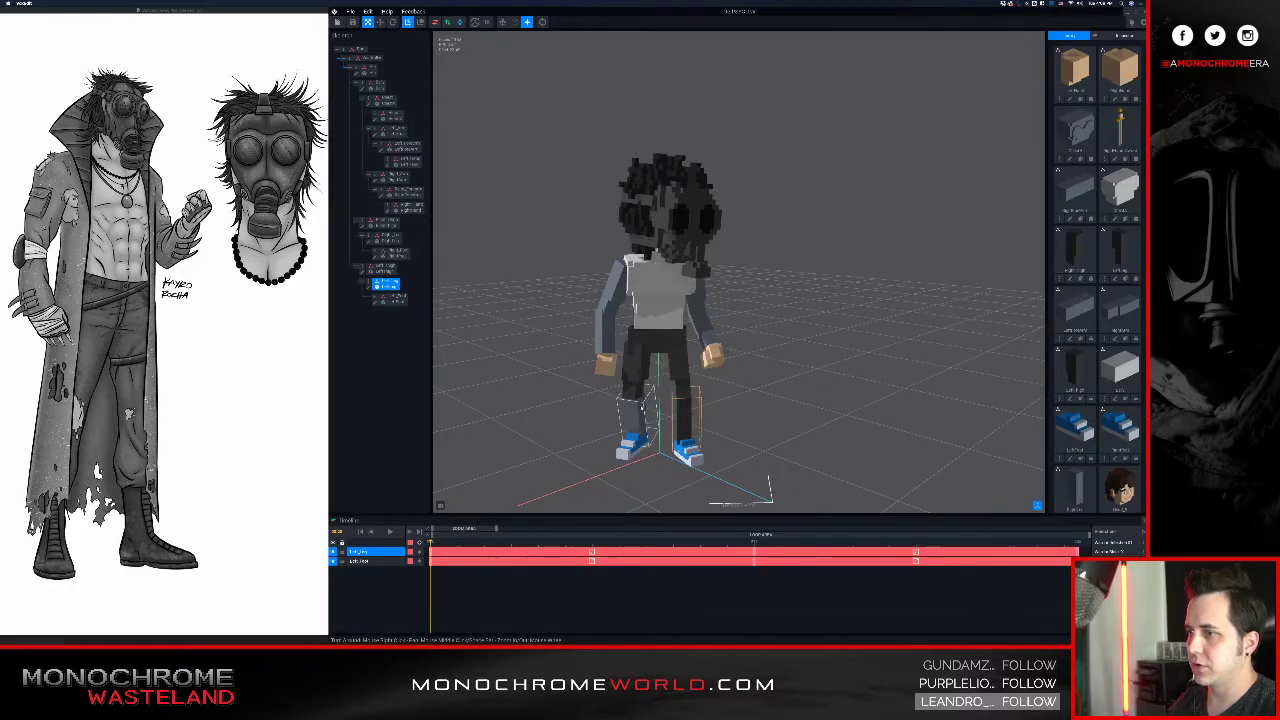
- Recolour the right lower leg model with the left leg's dark grey after reducing its palette to the used colour, and save it
left_click(369, 240)
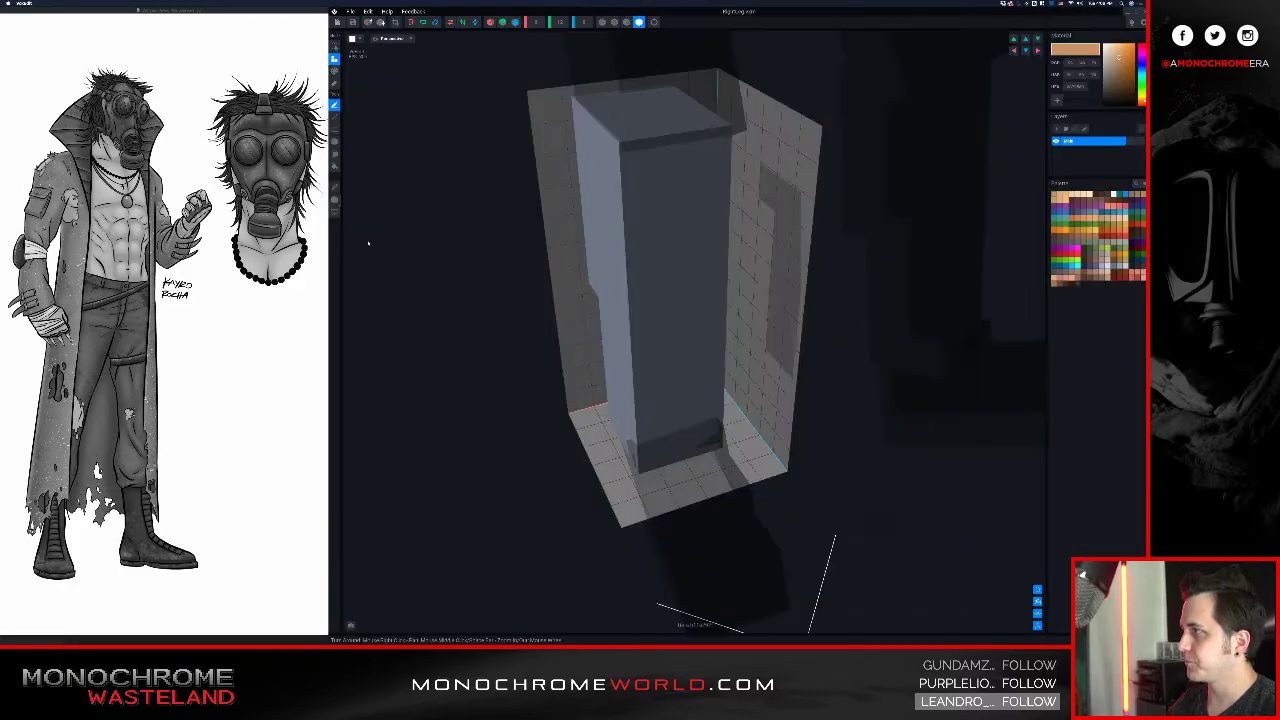
left_click(1143, 184)
left_click(1118, 204)
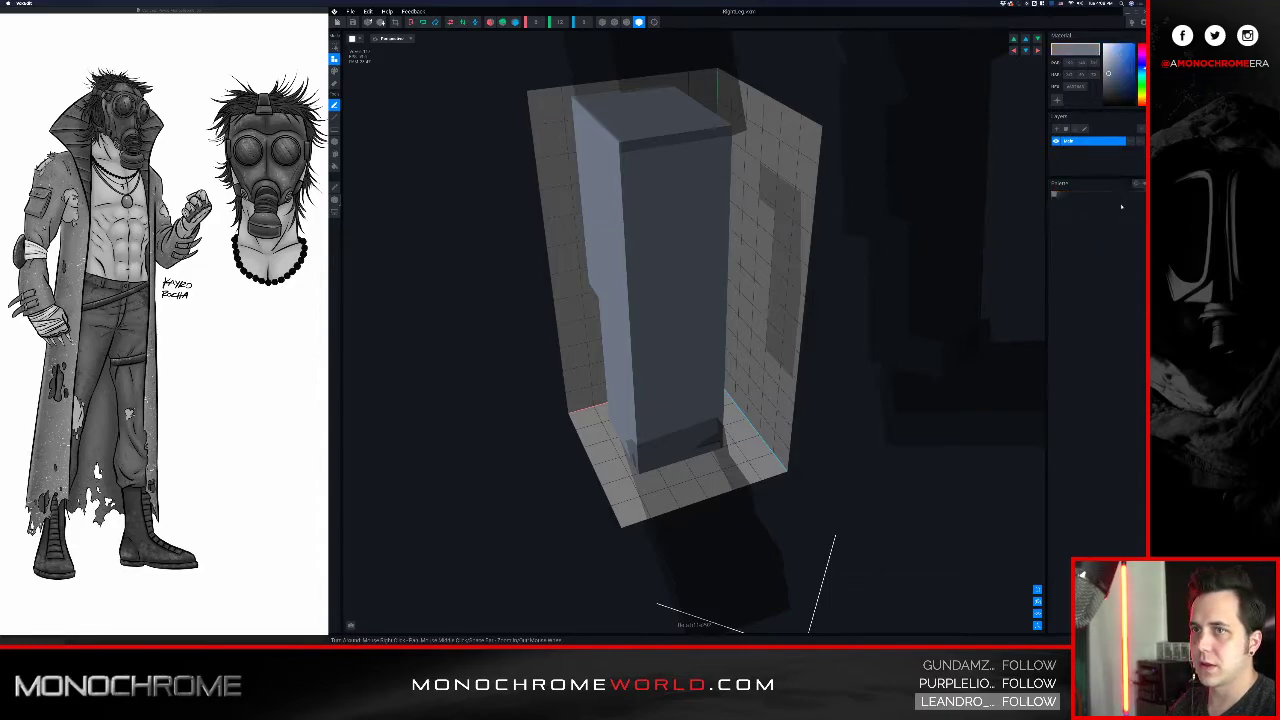
left_click(1074, 88)
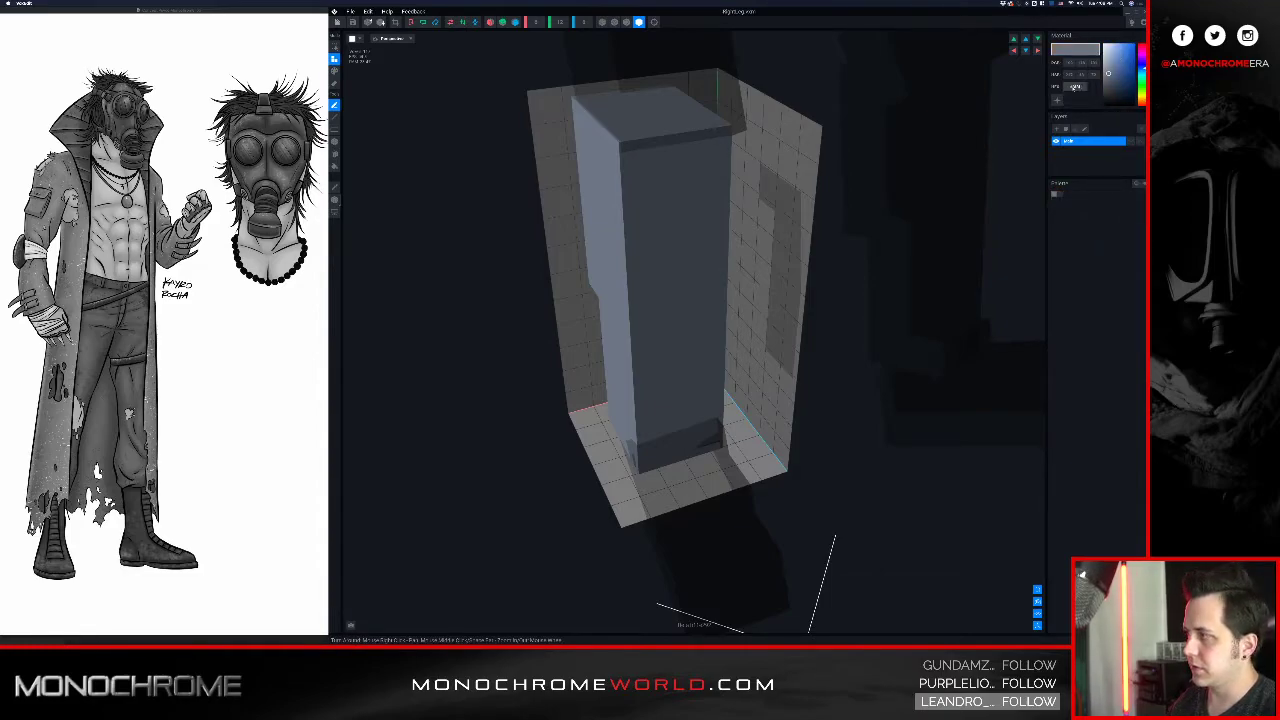
key("Return")
left_click(352, 22)
left_click(337, 21)
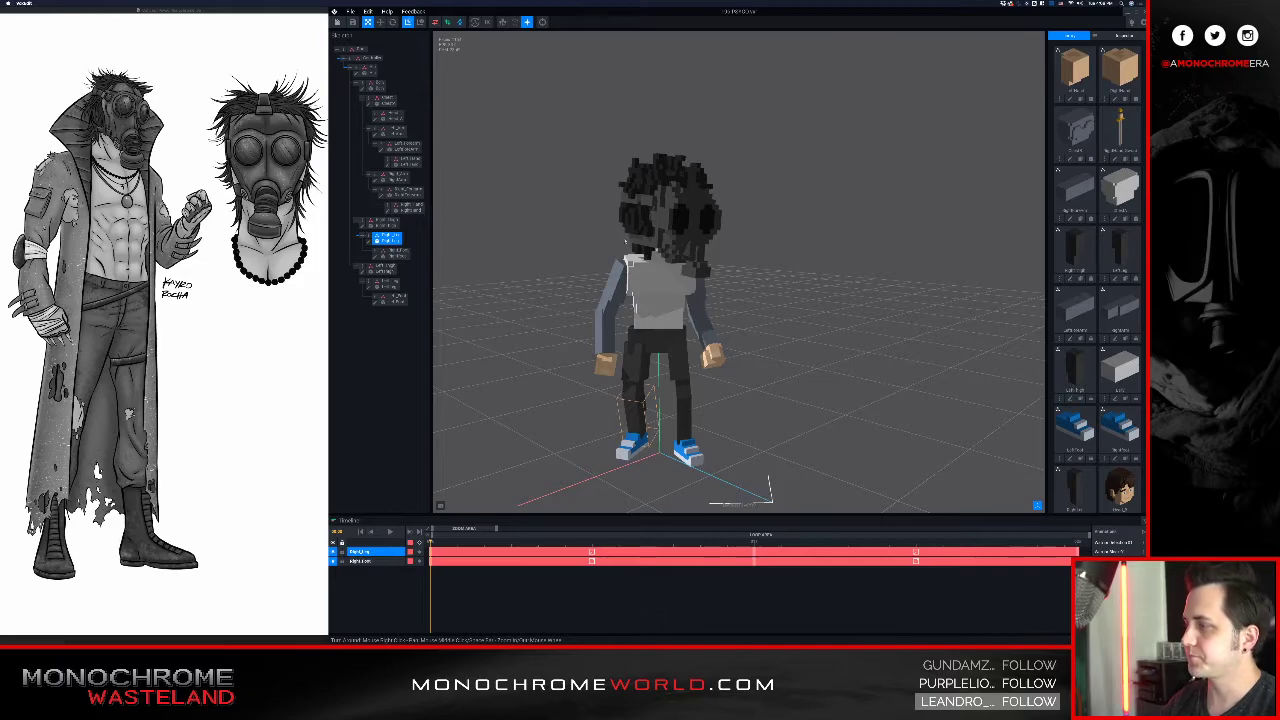
- Examine the character's recoloured legs and remaining coloured parts from several sides
right_click_drag(746, 359, 632, 320)
right_click_drag(560, 300, 629, 301)
middle_click_drag(611, 314, 645, 297)
right_click_drag(645, 297, 713, 280)
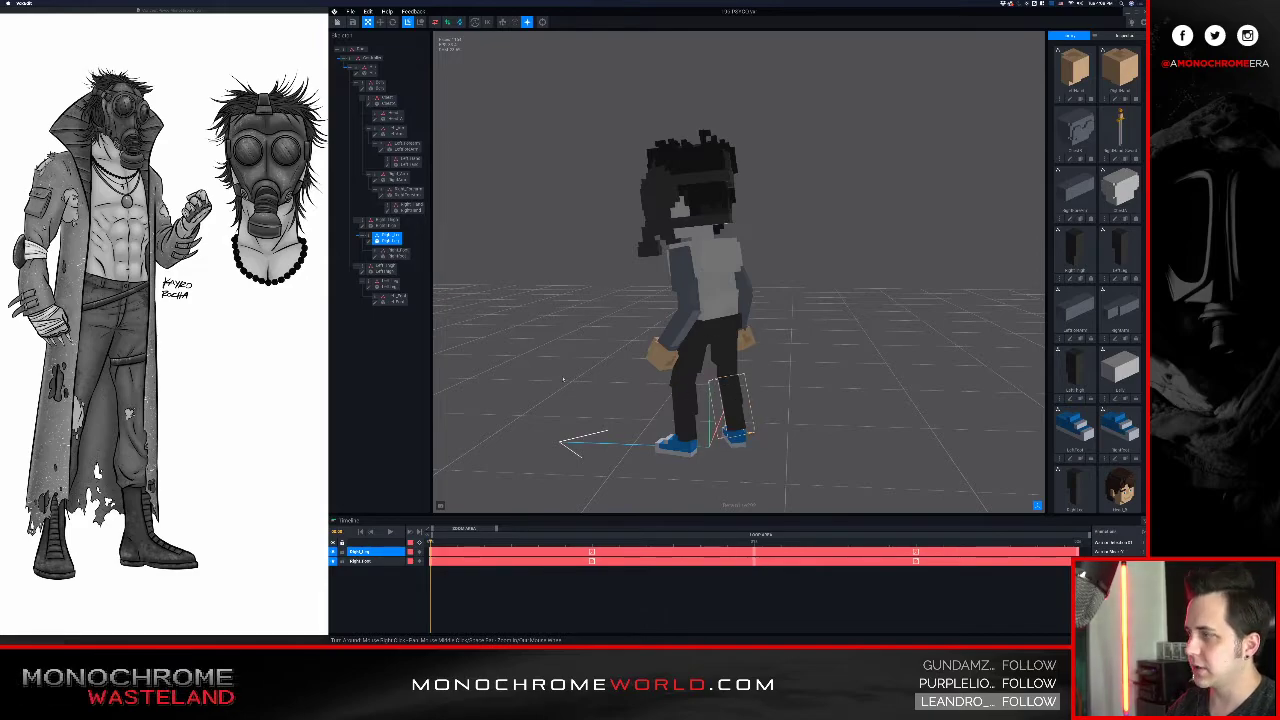
right_click_drag(632, 284, 700, 279)
middle_click_drag(636, 285, 600, 236)
scroll(597, 290, "up", 3)
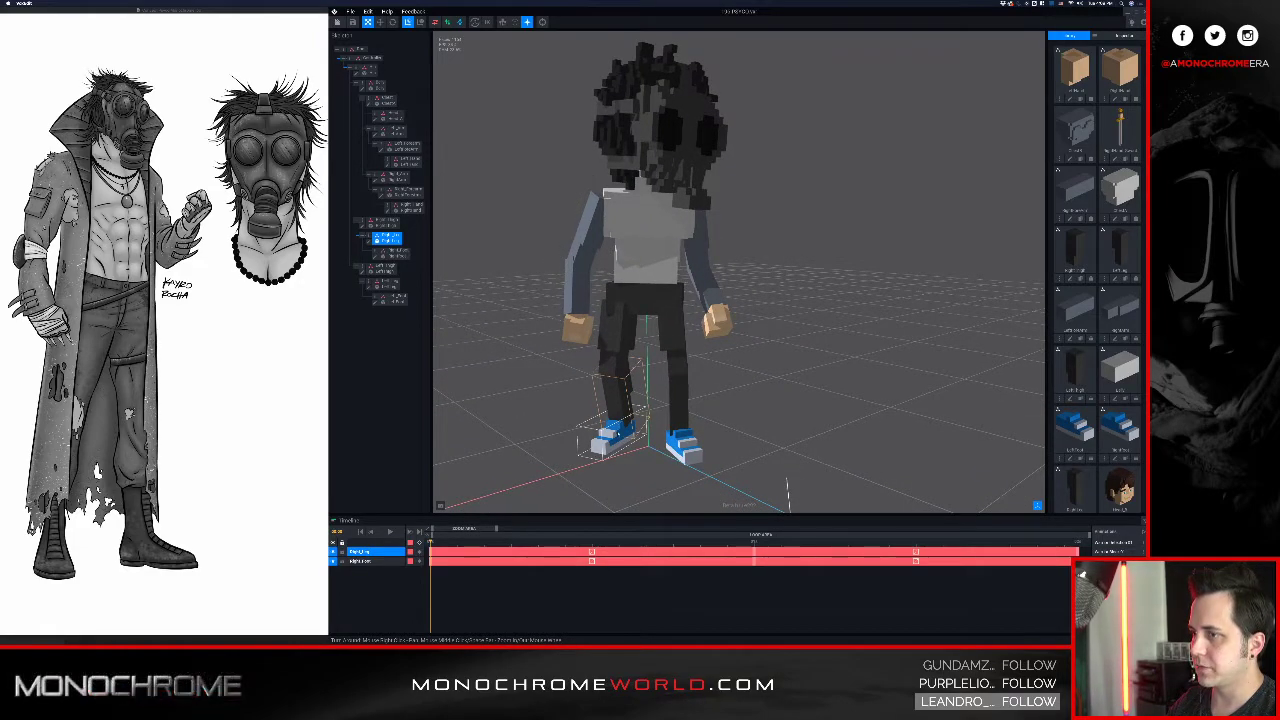
- Reduce the right foot model's palette to its used colours and change the shoe's blue to near-black
left_click(618, 435)
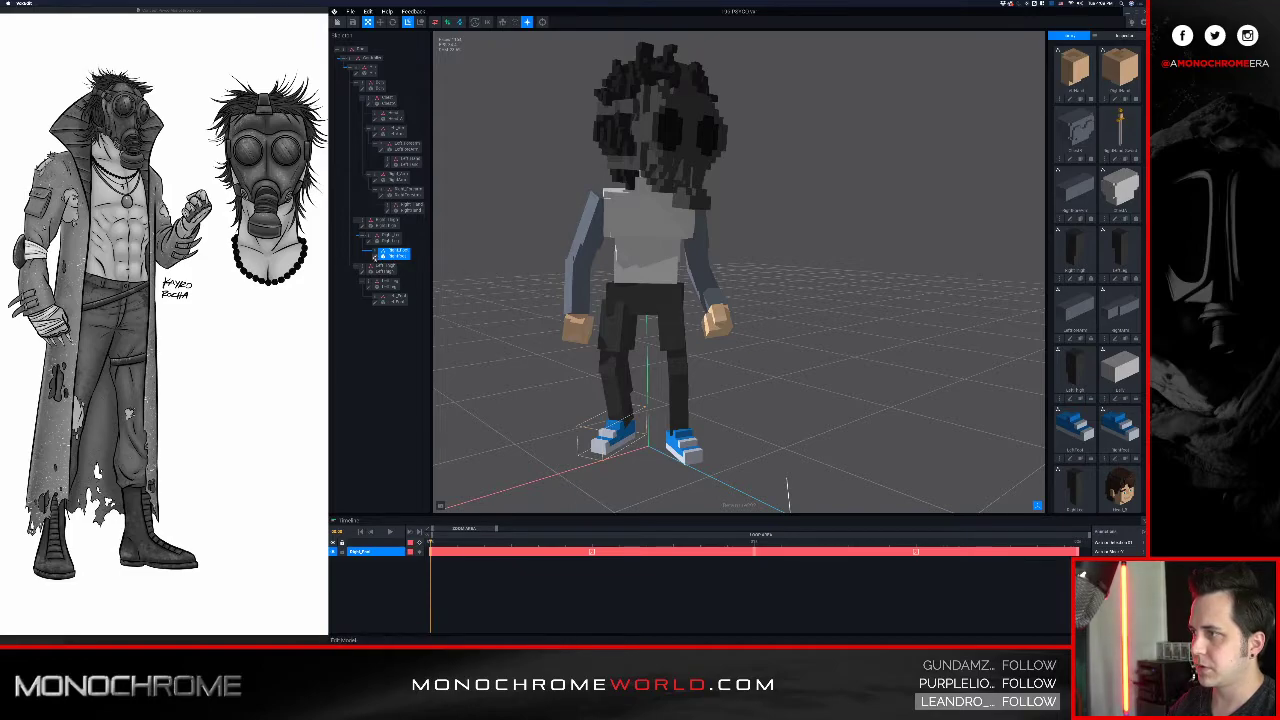
left_click(375, 257)
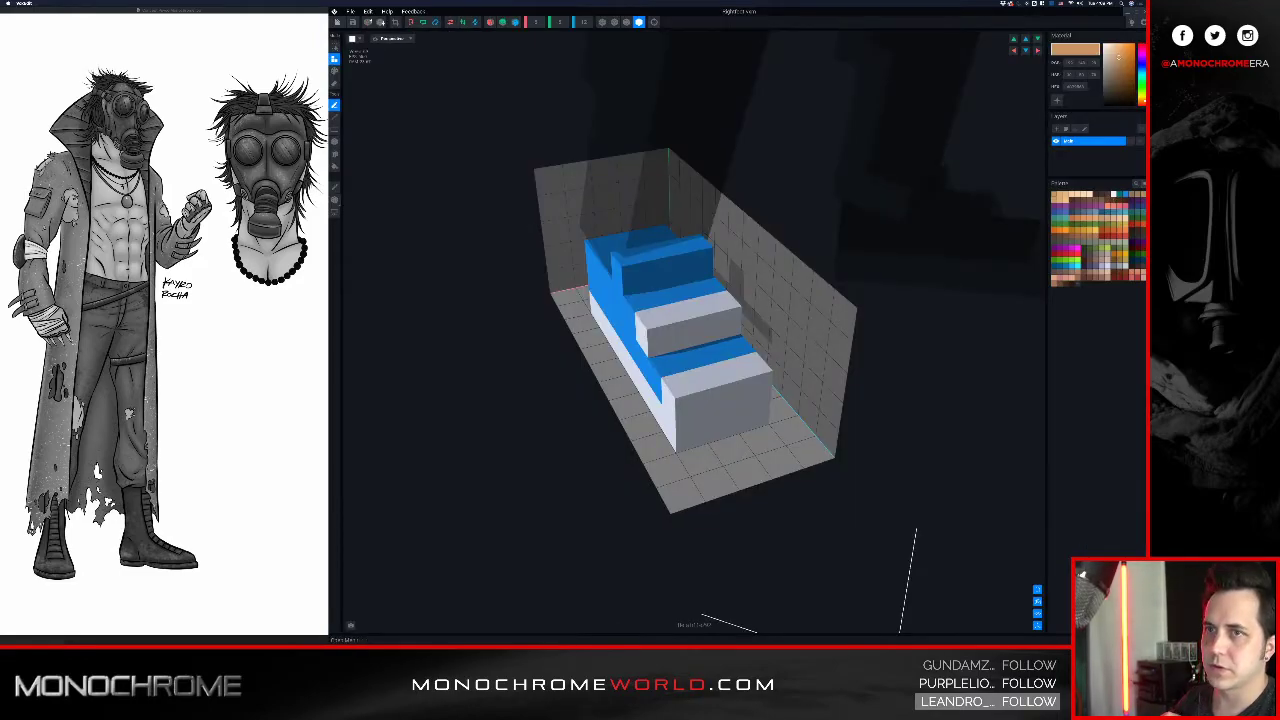
left_click(1144, 184)
left_click(1124, 206)
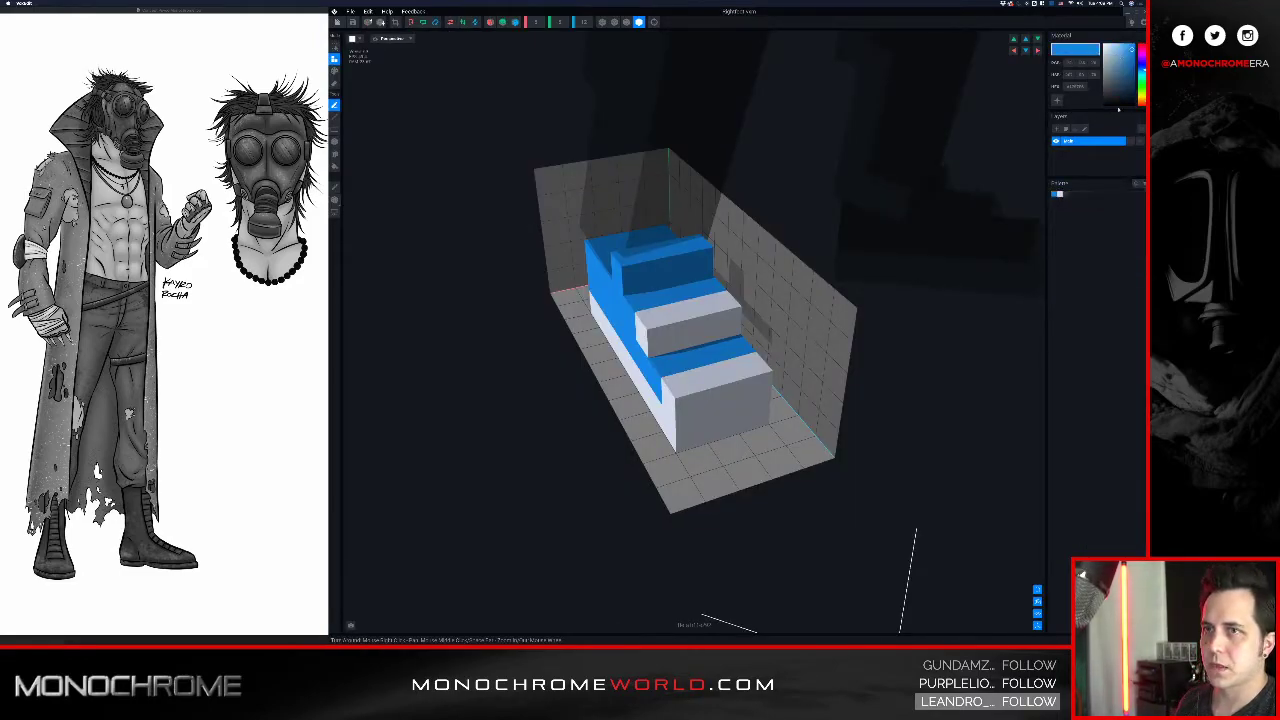
mouse_move(1108, 74)
left_mouse_down()
mouse_move(1101, 106)
mouse_move(1090, 101)
left_mouse_up()
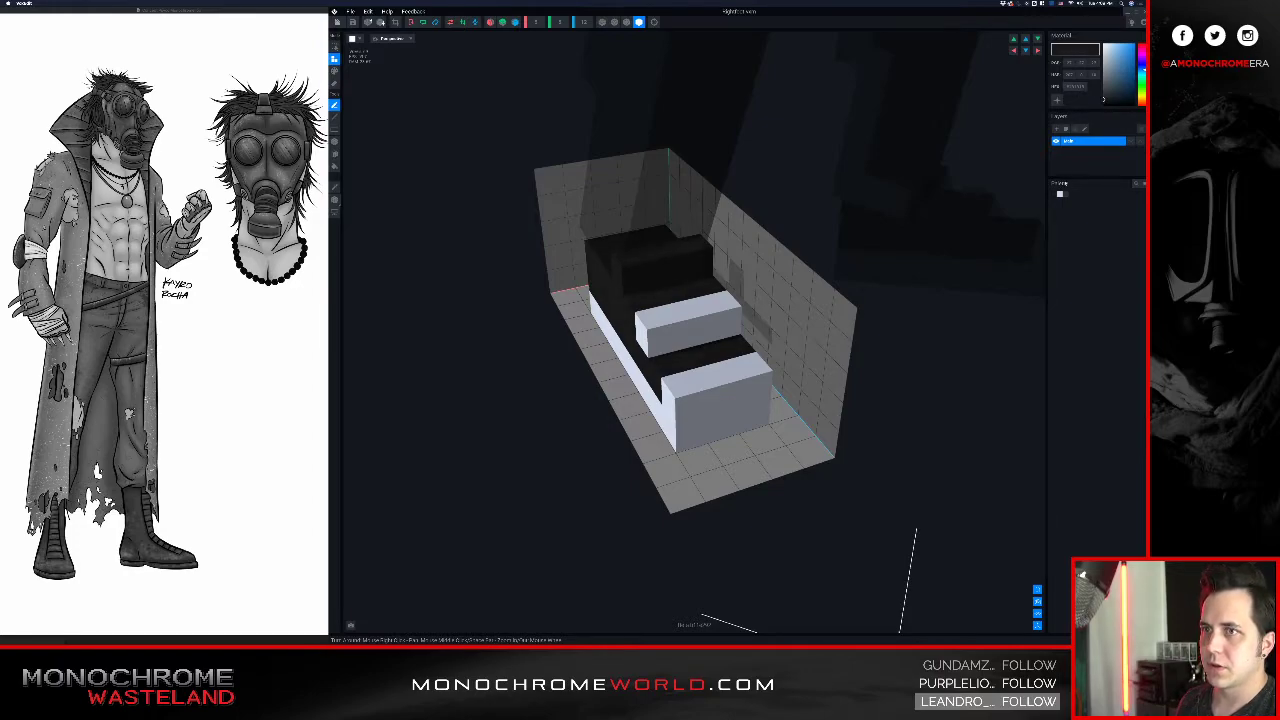
- Set the right shoe's white sole and trim colour to hex 161616 and save the model
left_click(1061, 194)
type("161616")
key("Return")
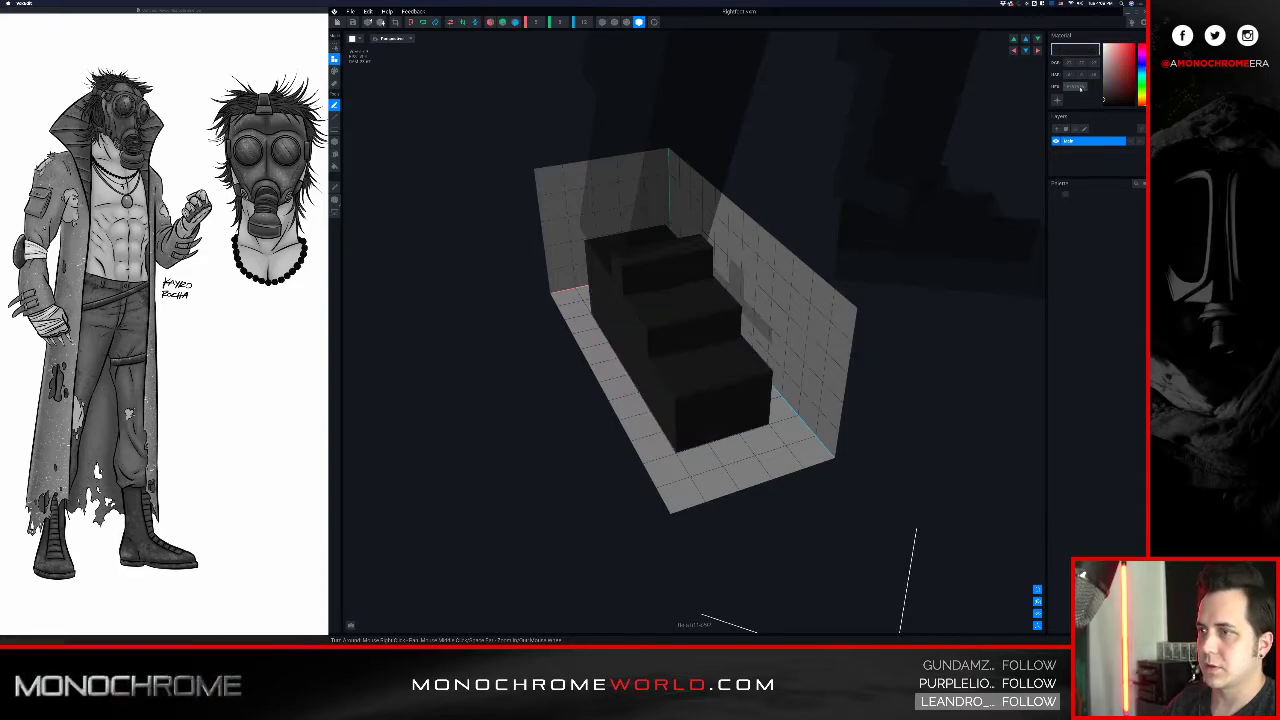
left_click(338, 22)
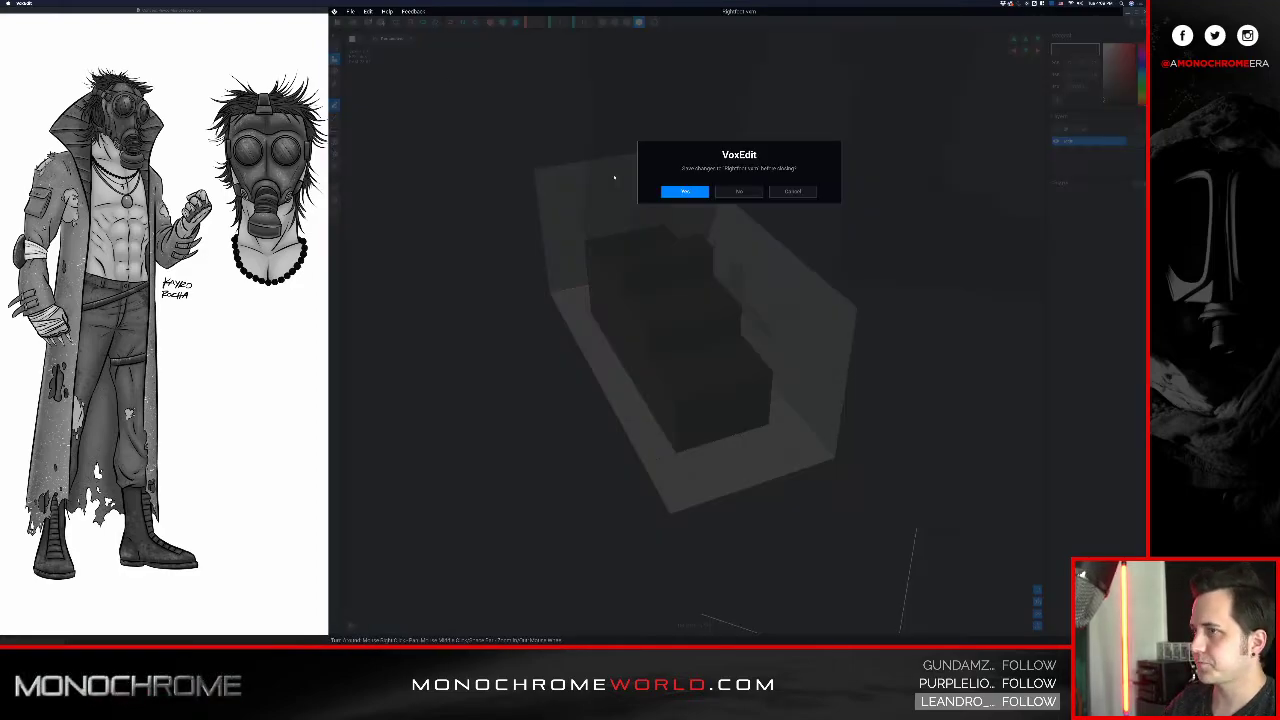
left_click(706, 193)
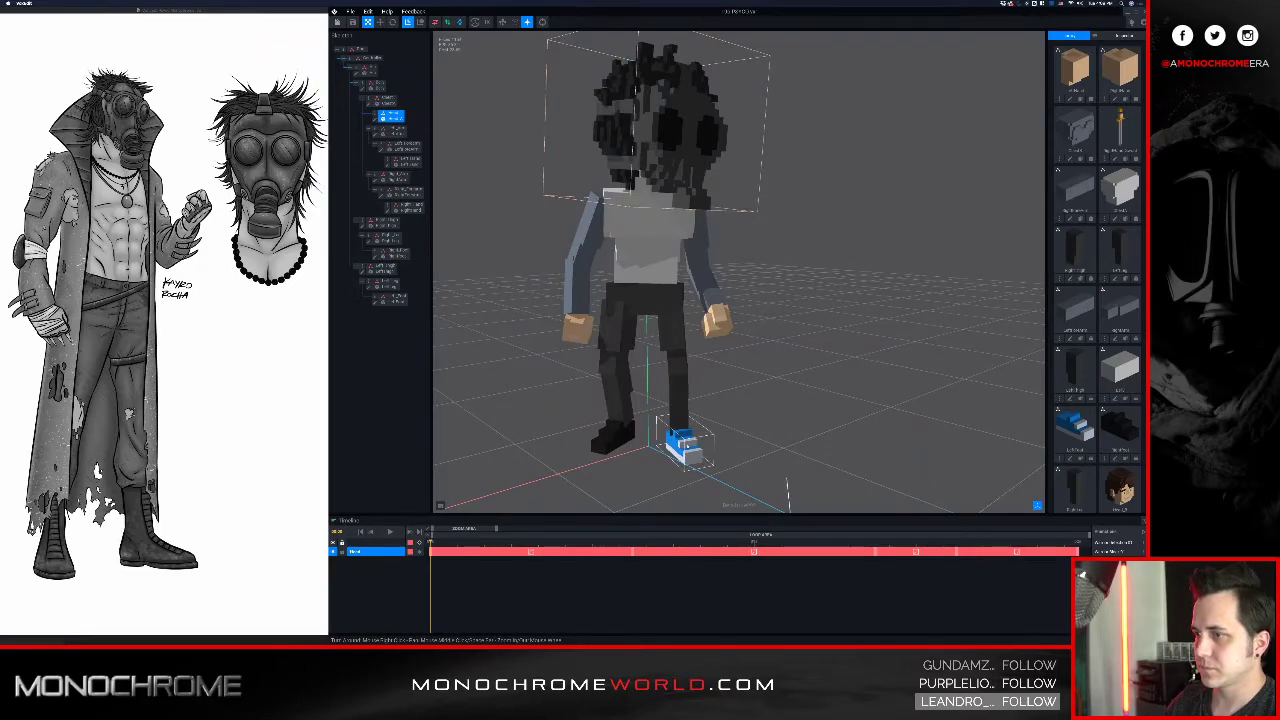
- Reduce the left foot model's palette to its used colours and change the blue to the right shoe's near-black
left_click(394, 299)
left_click(376, 302)
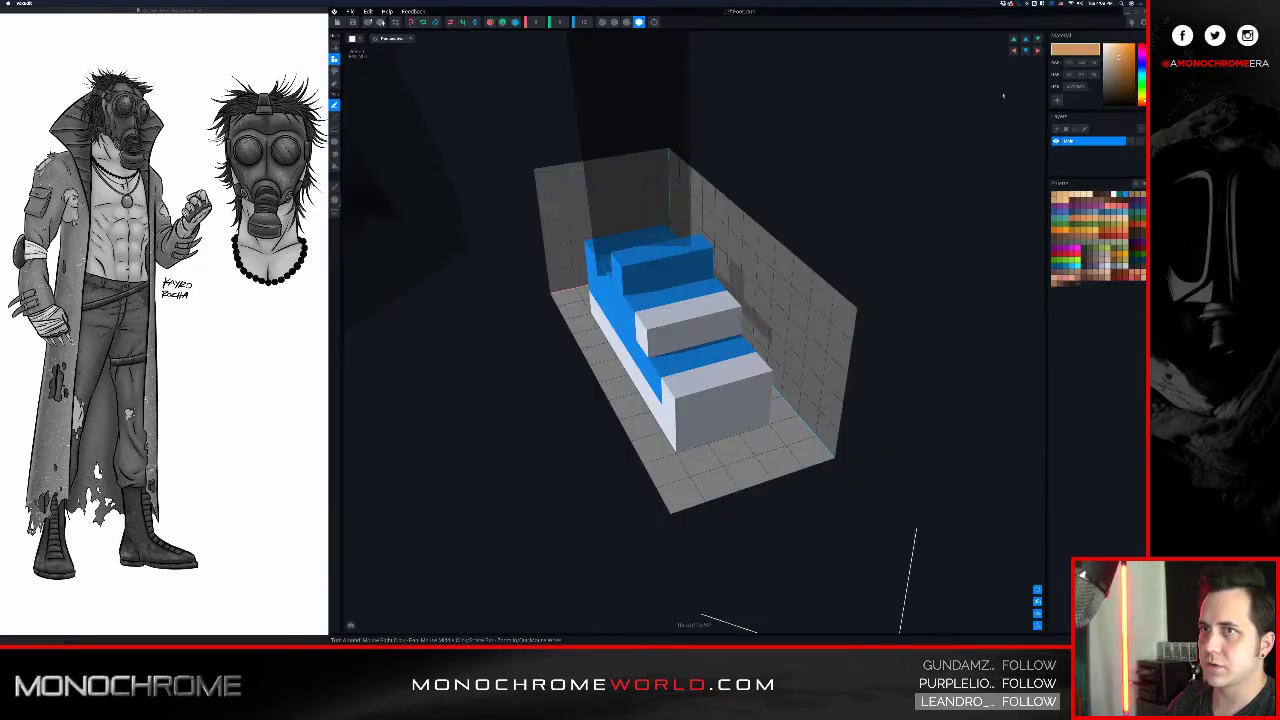
left_click(1144, 184)
left_click(1124, 200)
left_click(1081, 89)
type("#1a")
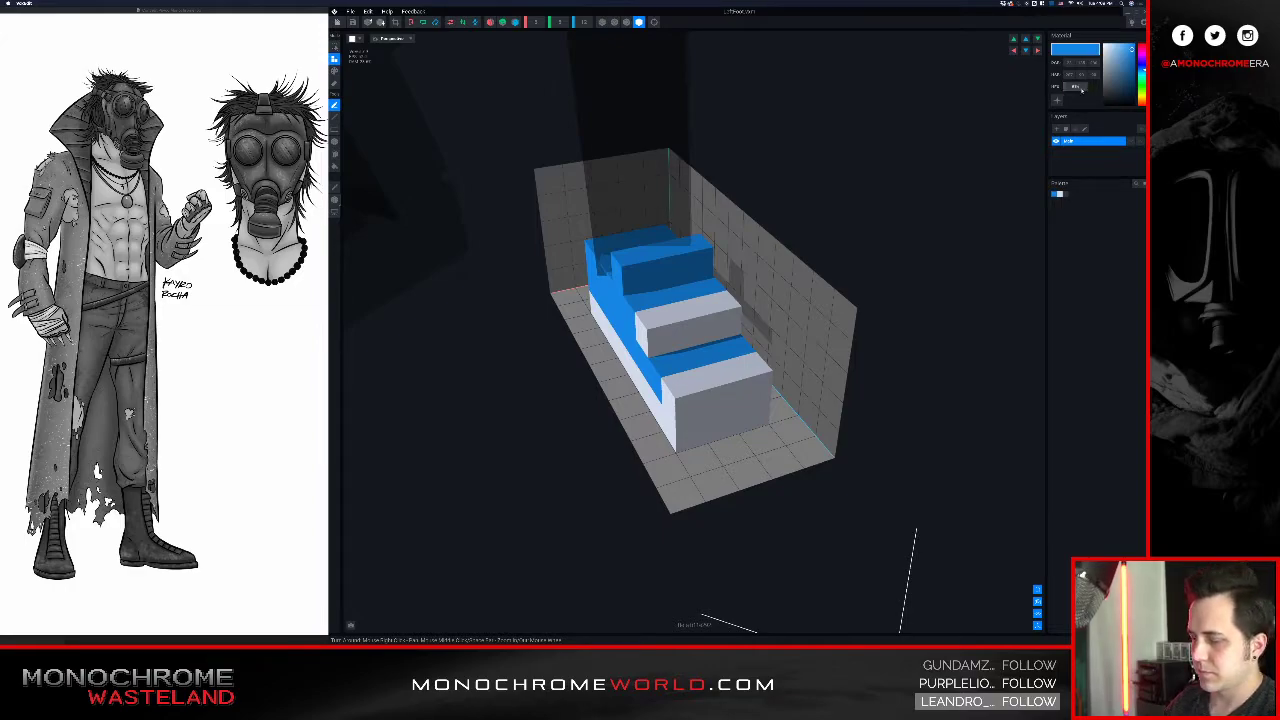
key("Return")
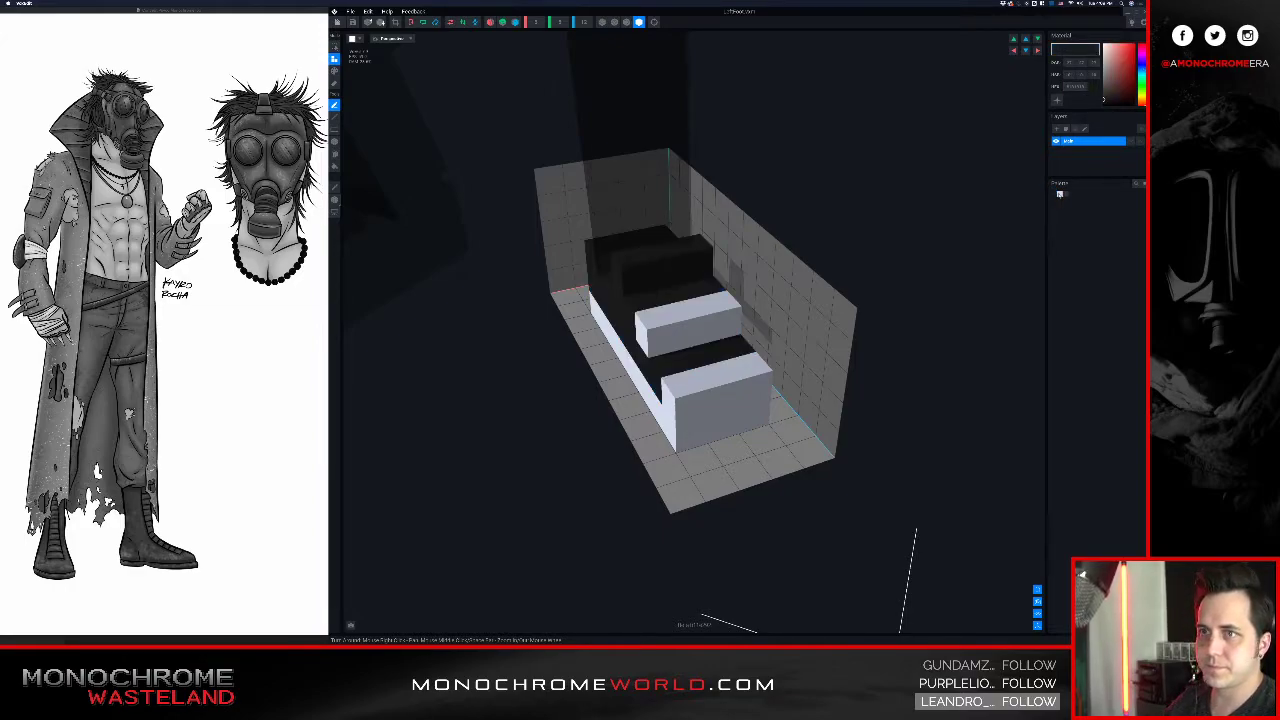
- Change the left shoe's white sole and trim to the right shoe's matching near-black and save the model
left_click(1061, 195)
left_click(1080, 87)
type("#16")
key("Return")
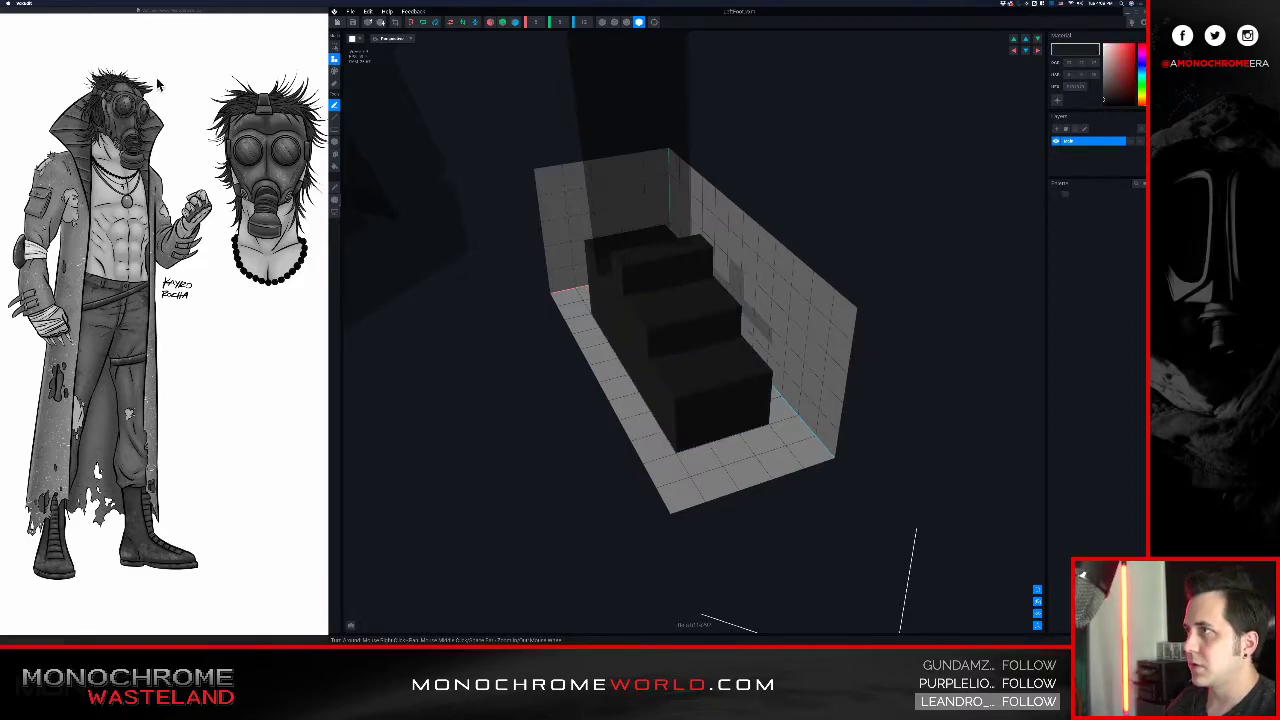
left_click(338, 22)
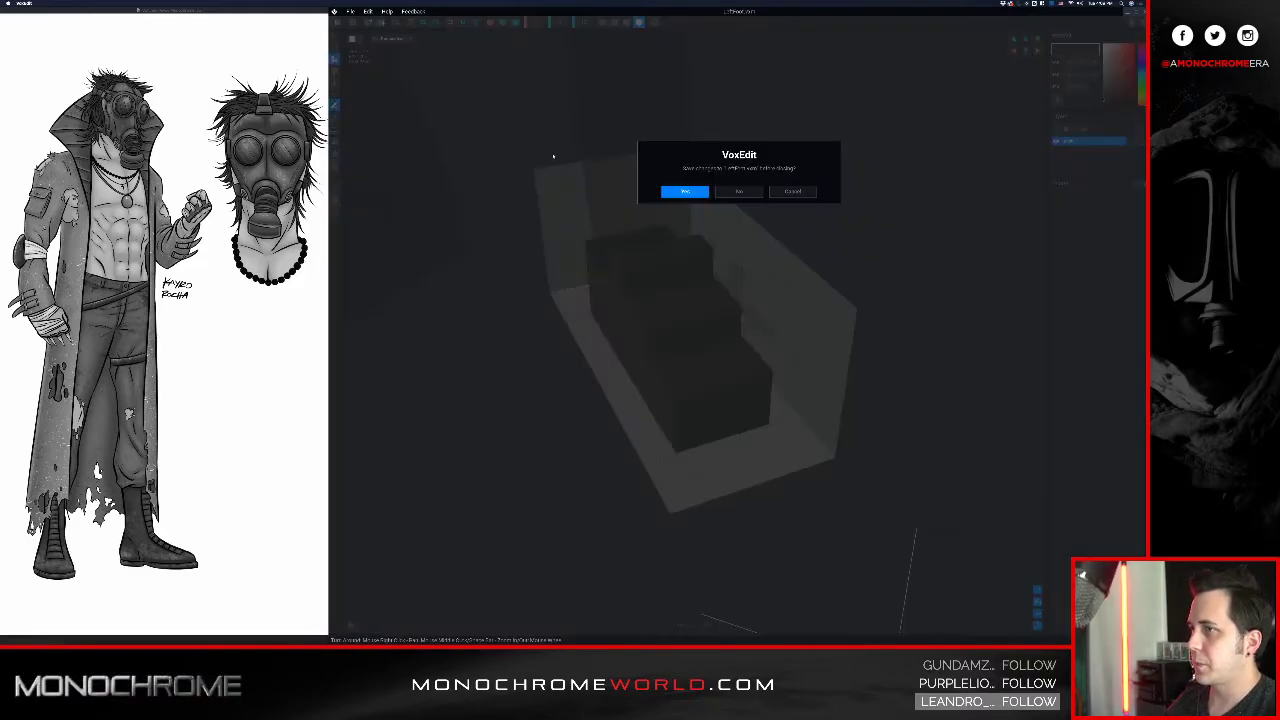
left_click(678, 190)
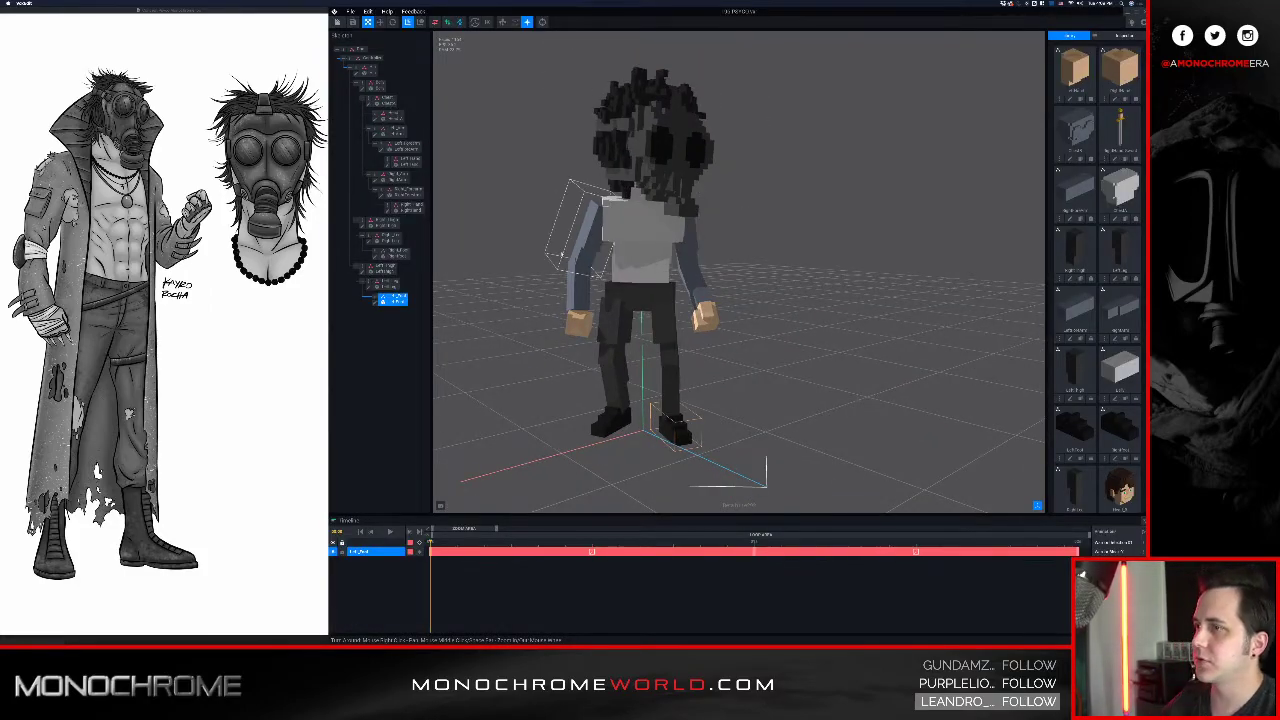
- Reduce the right upper arm model's palette to its used colour, change that blue-grey to a neutral mid grey, and save
right_click_drag(600, 272, 567, 252)
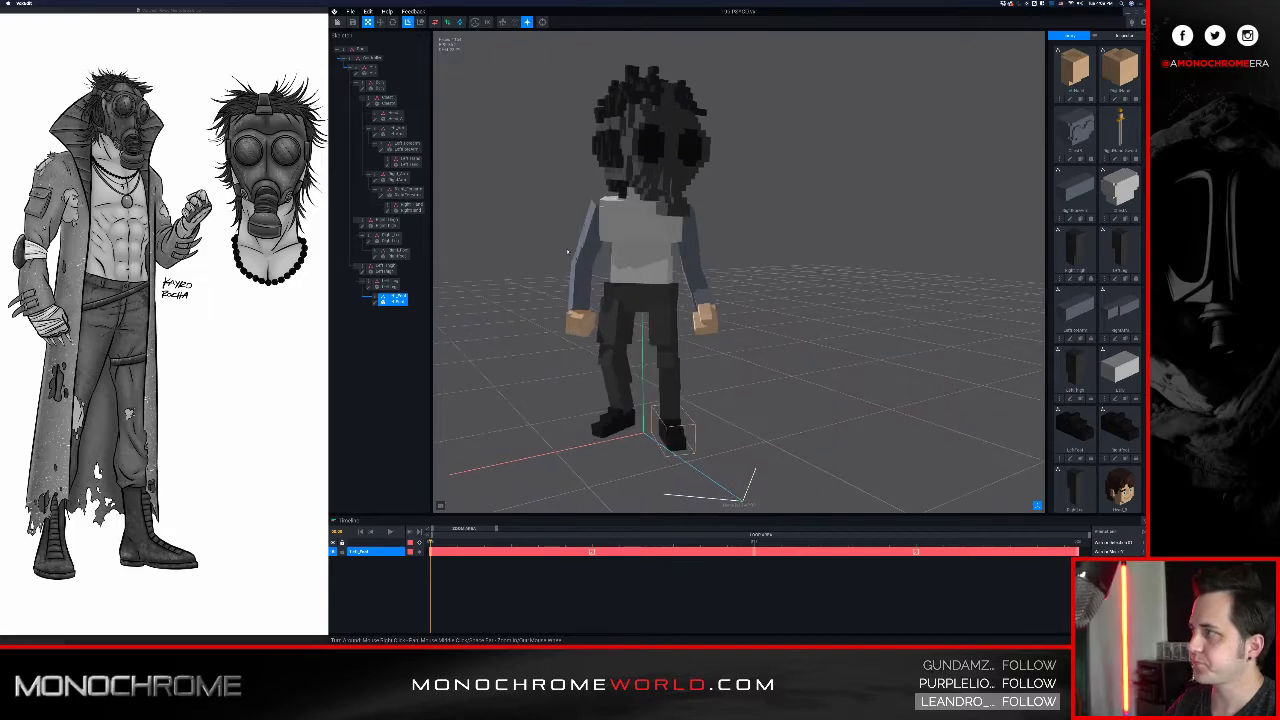
left_click(583, 234)
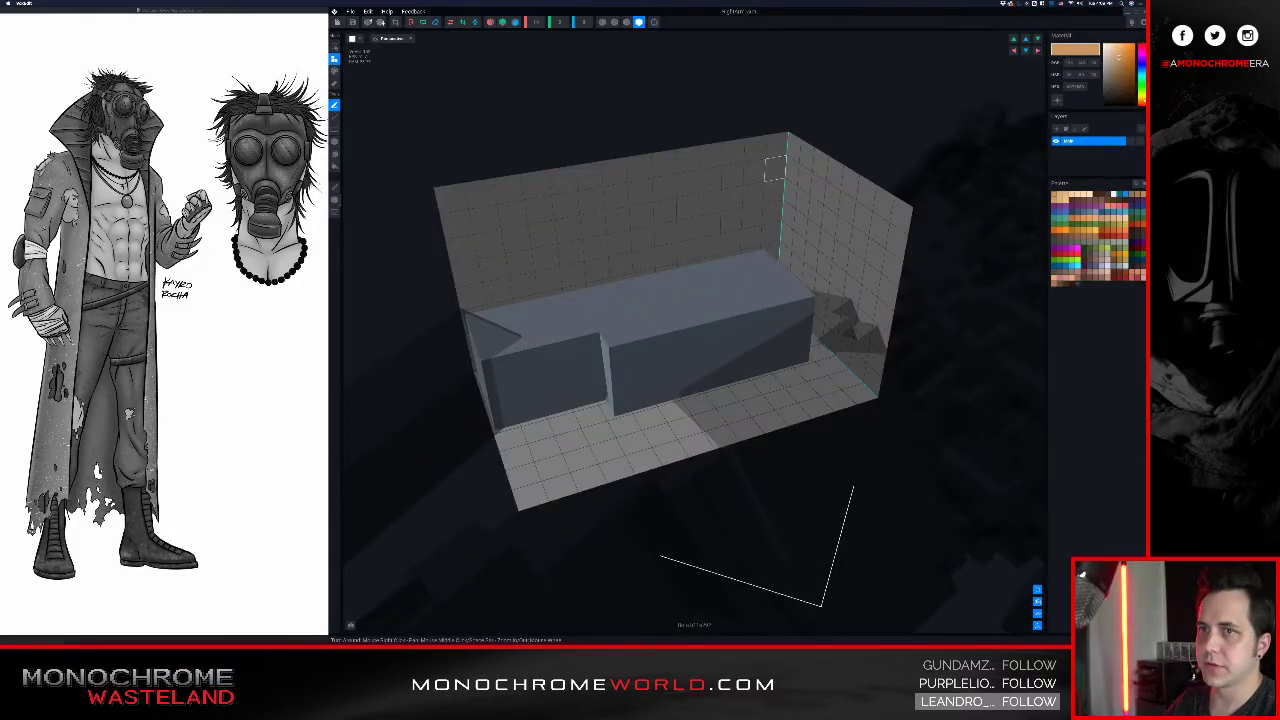
left_click(1145, 186)
left_click(1124, 208)
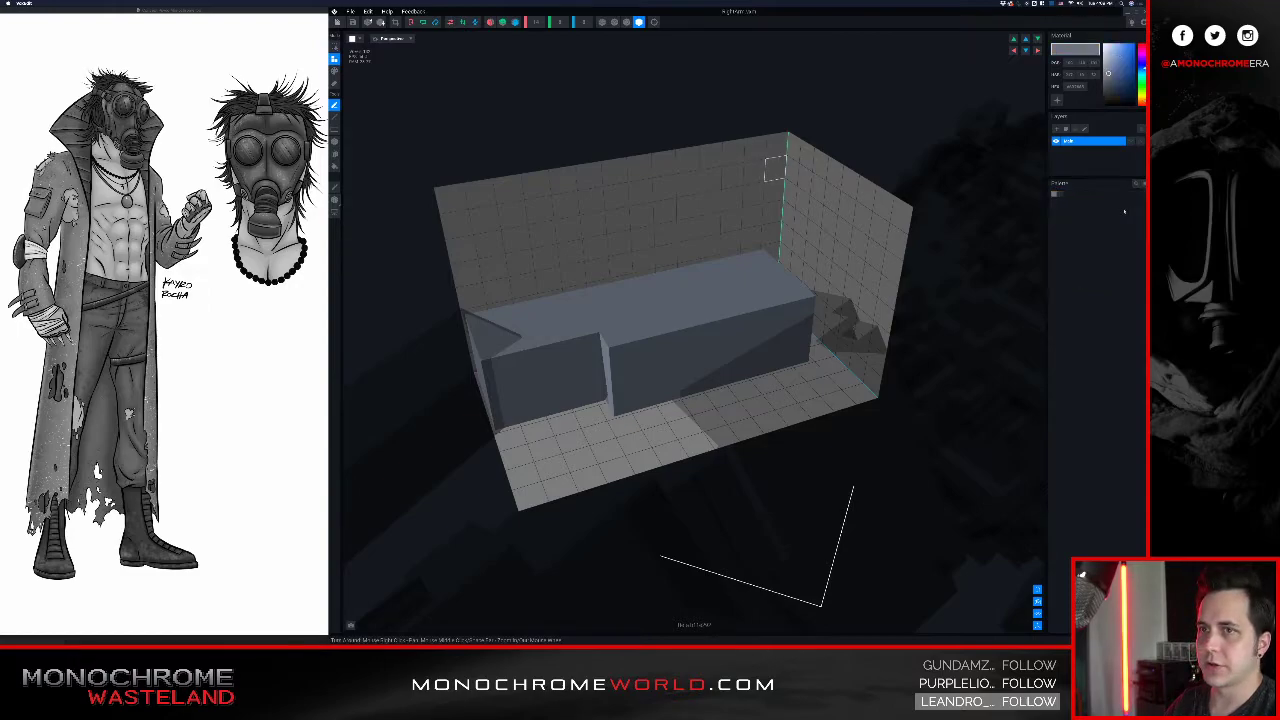
left_click_drag(1109, 72, 1089, 77)
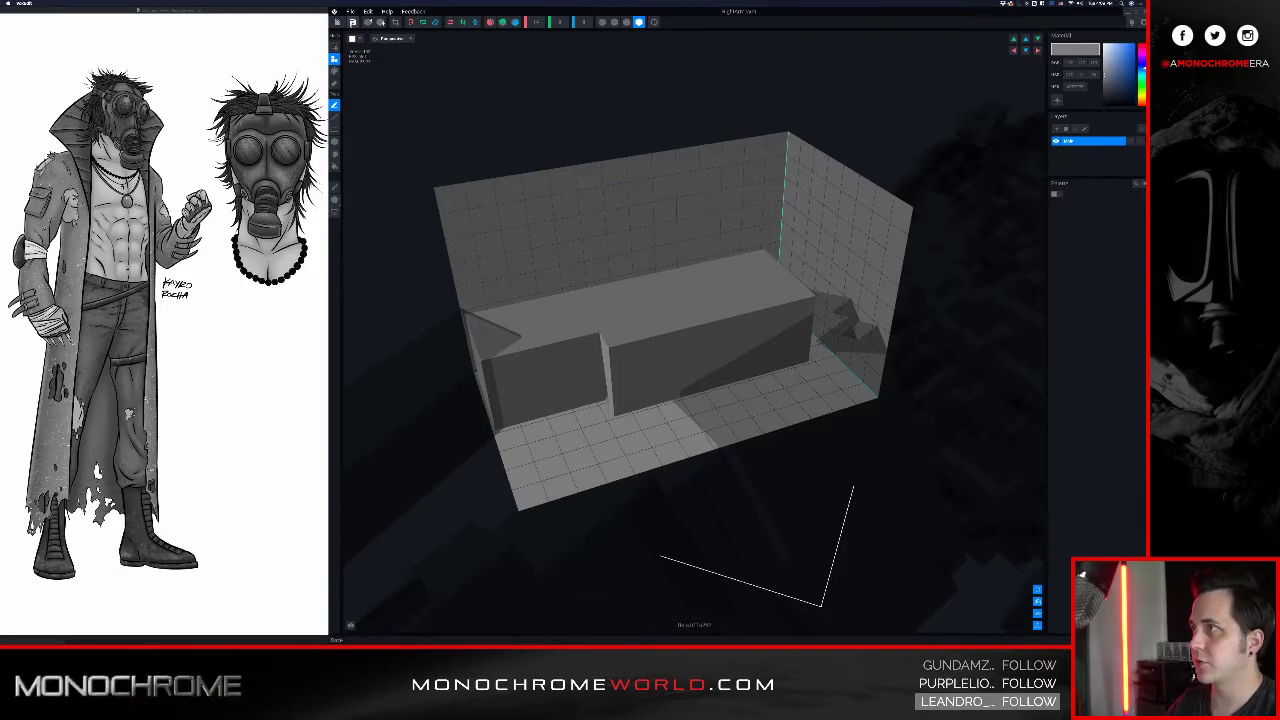
left_click(338, 22)
left_click(700, 196)
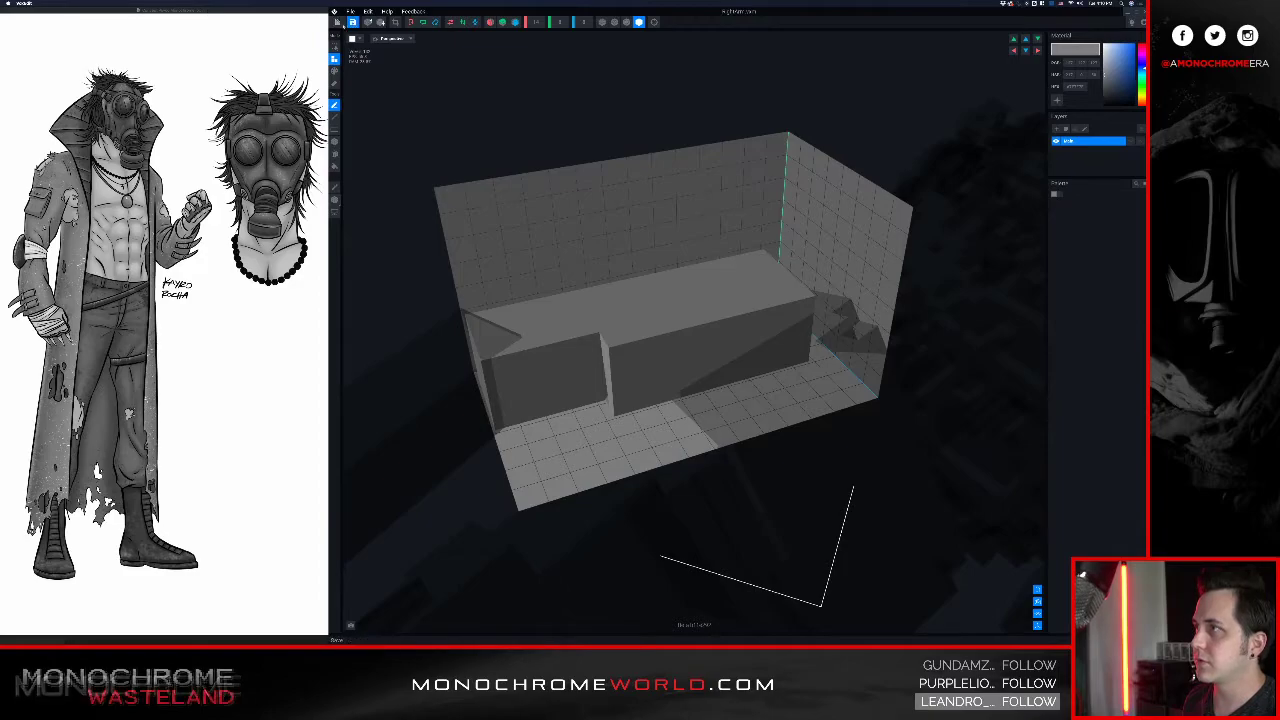
left_click(338, 22)
left_click(686, 192)
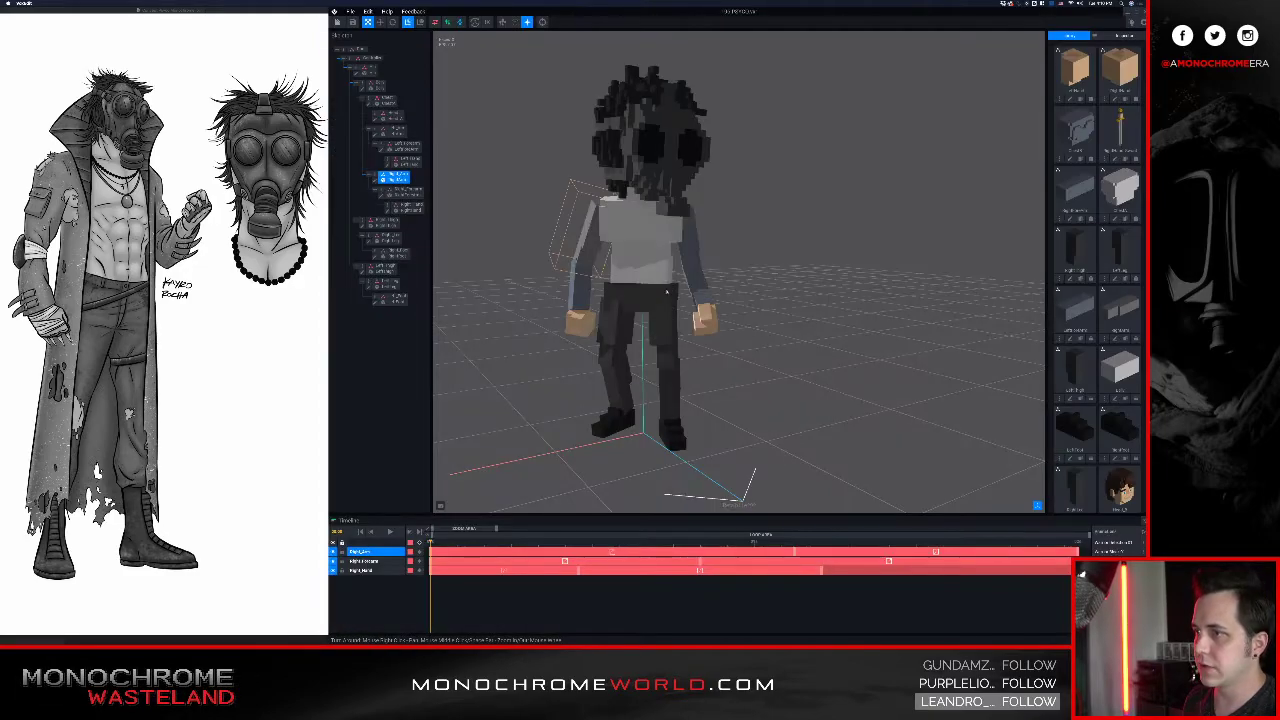
- Recolour the right forearm model with the upper arm's neutral grey after reducing its palette, and save the change
left_click(384, 195)
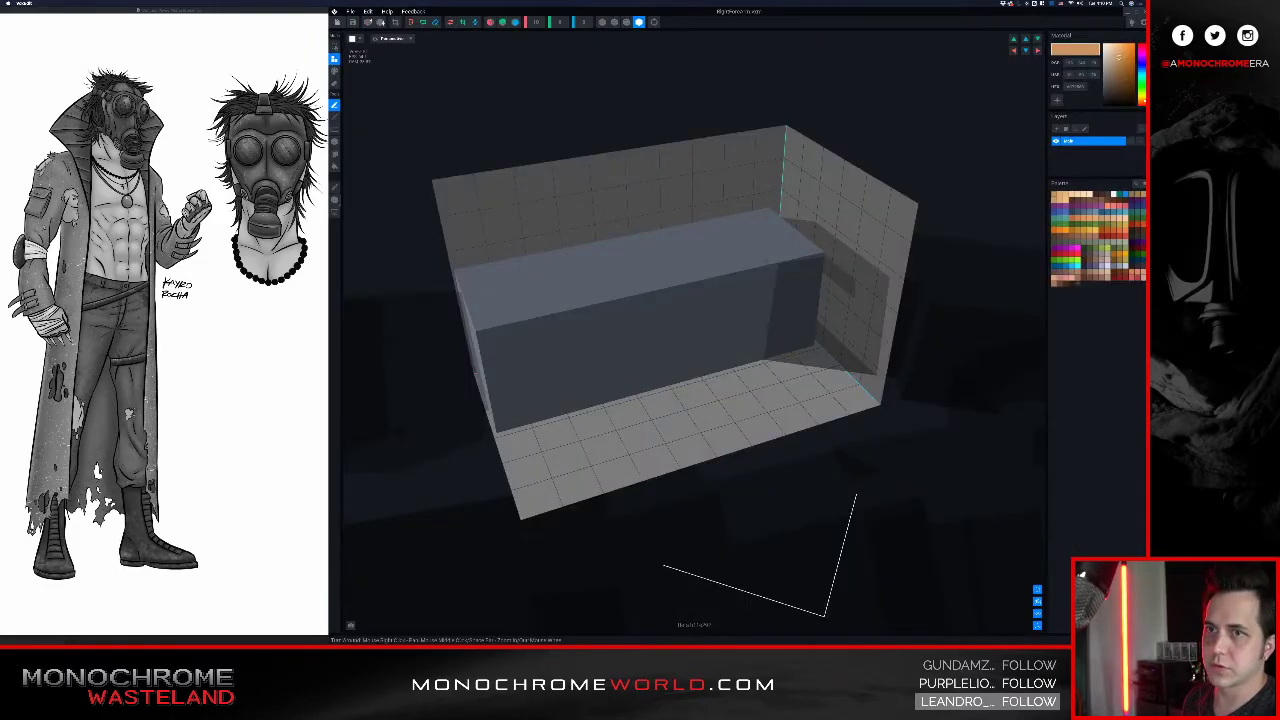
left_click(1136, 184)
left_click(1079, 89)
type("e7")
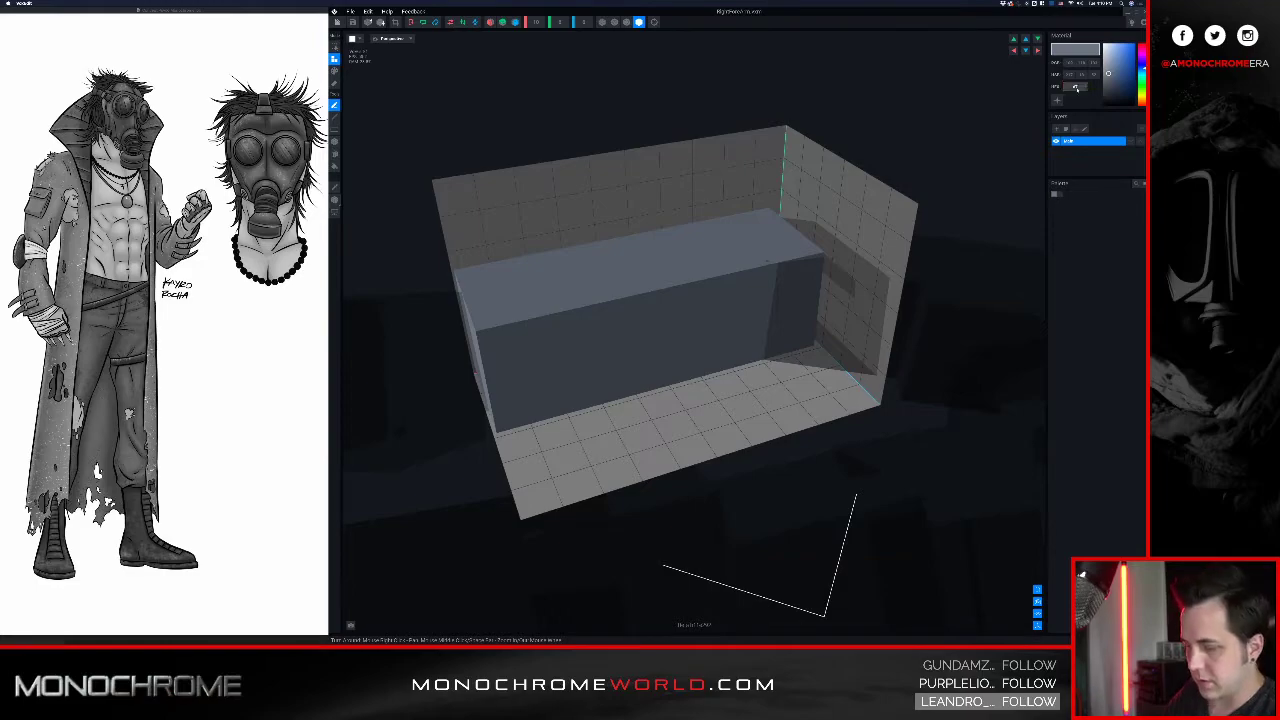
key("Return")
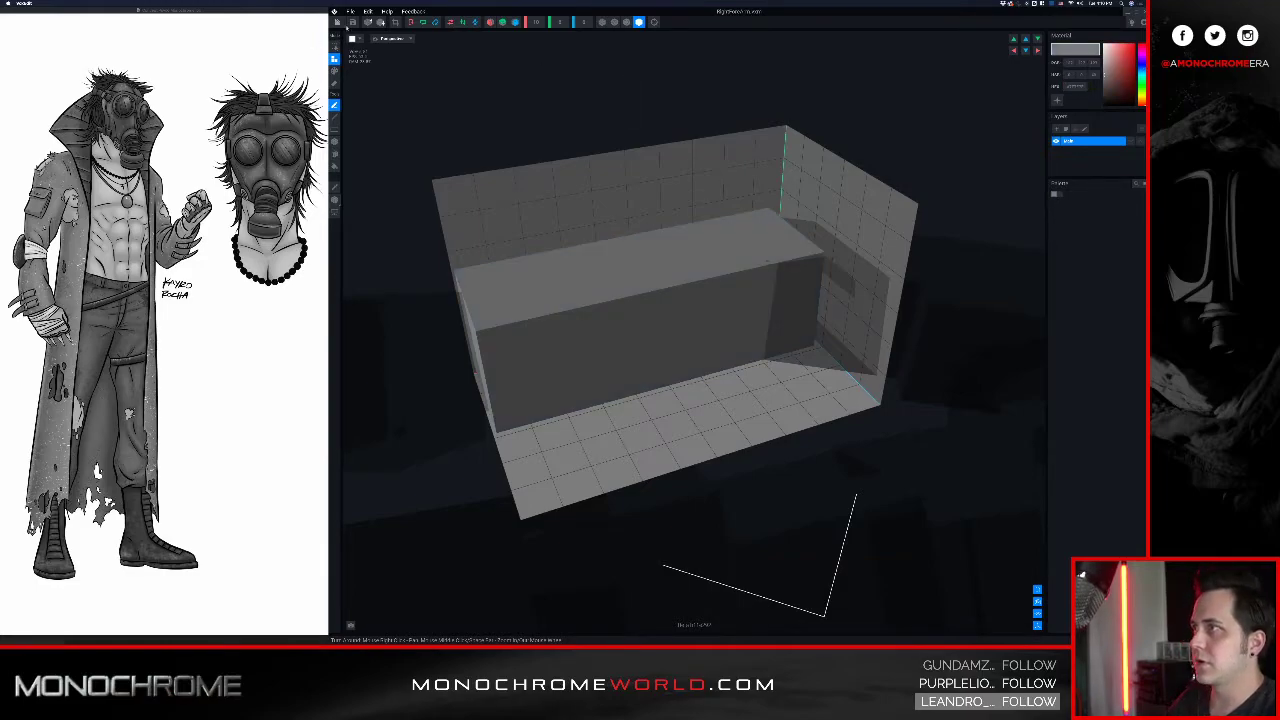
left_click(338, 23)
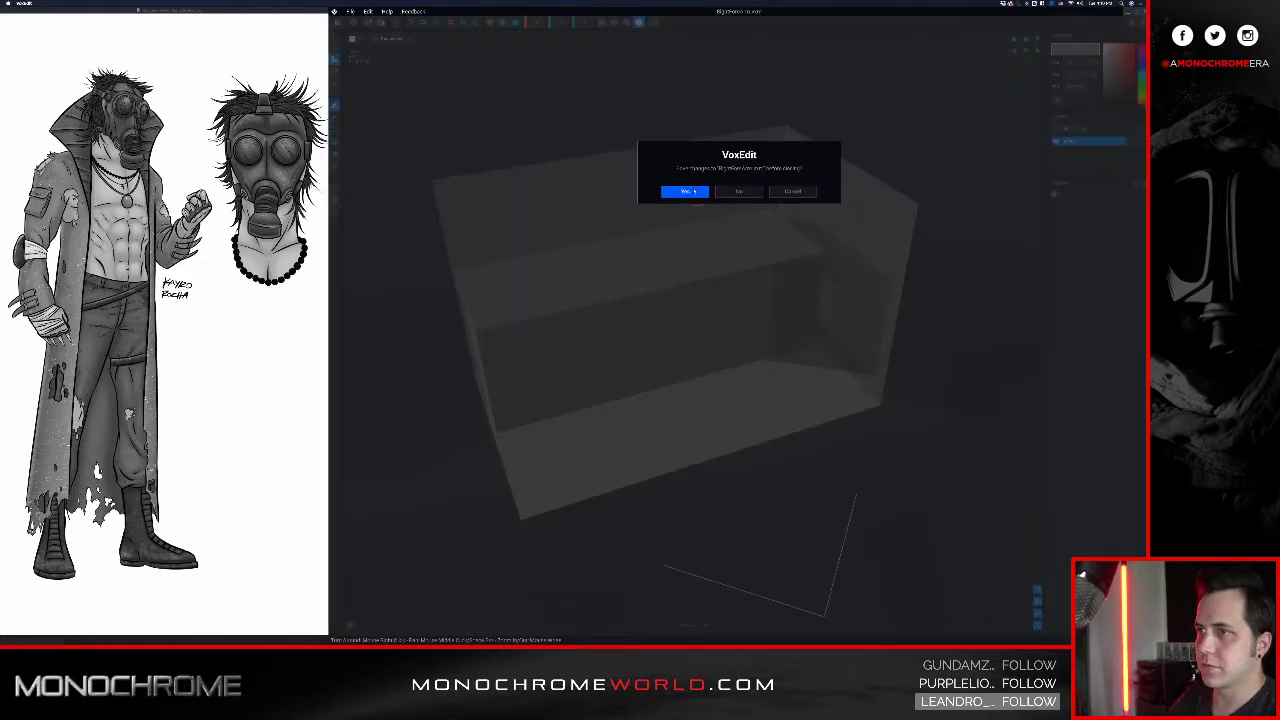
left_click(686, 191)
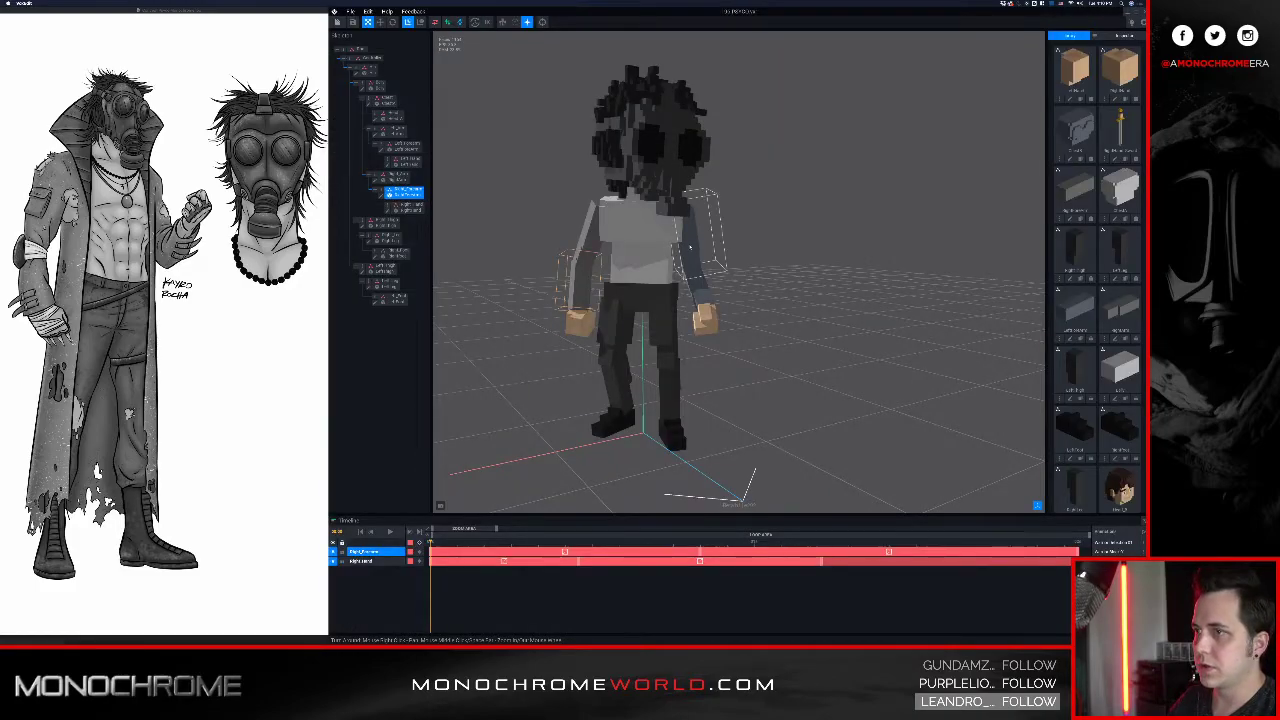
- Open the left upper arm model, reduce its palette to the used colour, change the blue-grey to neutral mid grey, and save
left_click(693, 250)
left_click(375, 135)
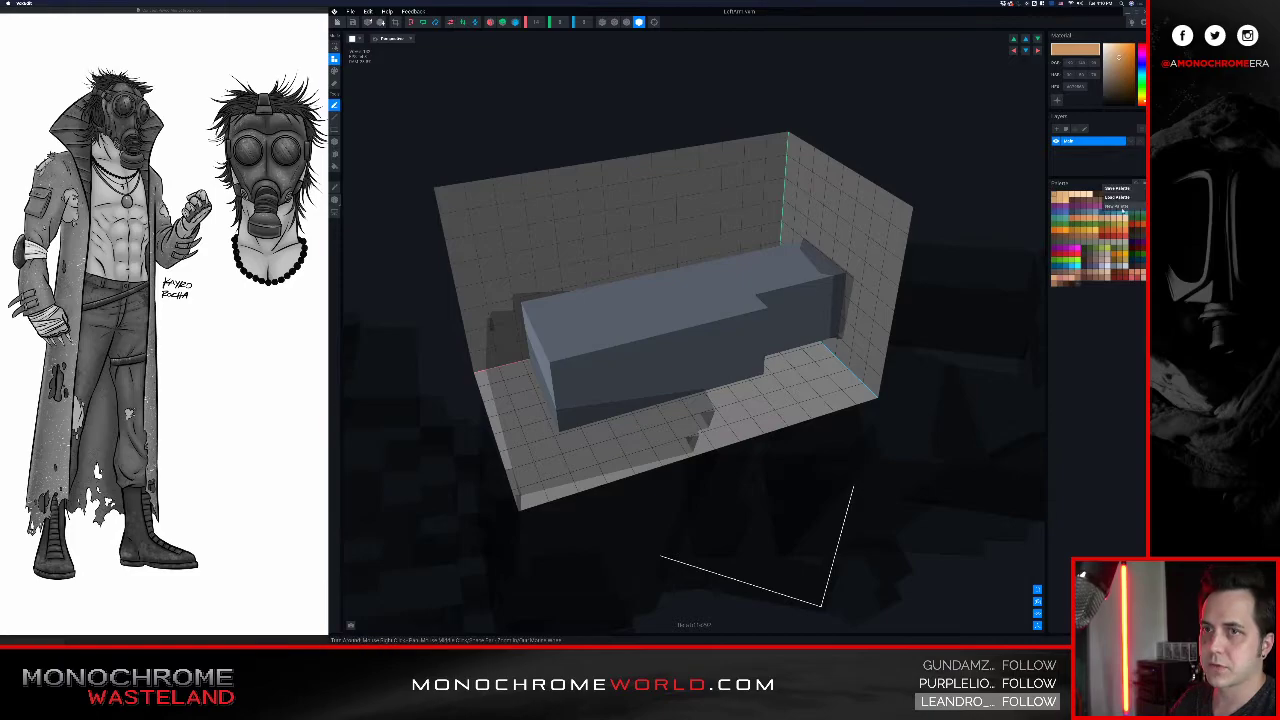
left_click(1143, 184)
left_click(1079, 88)
type("47")
key("Return")
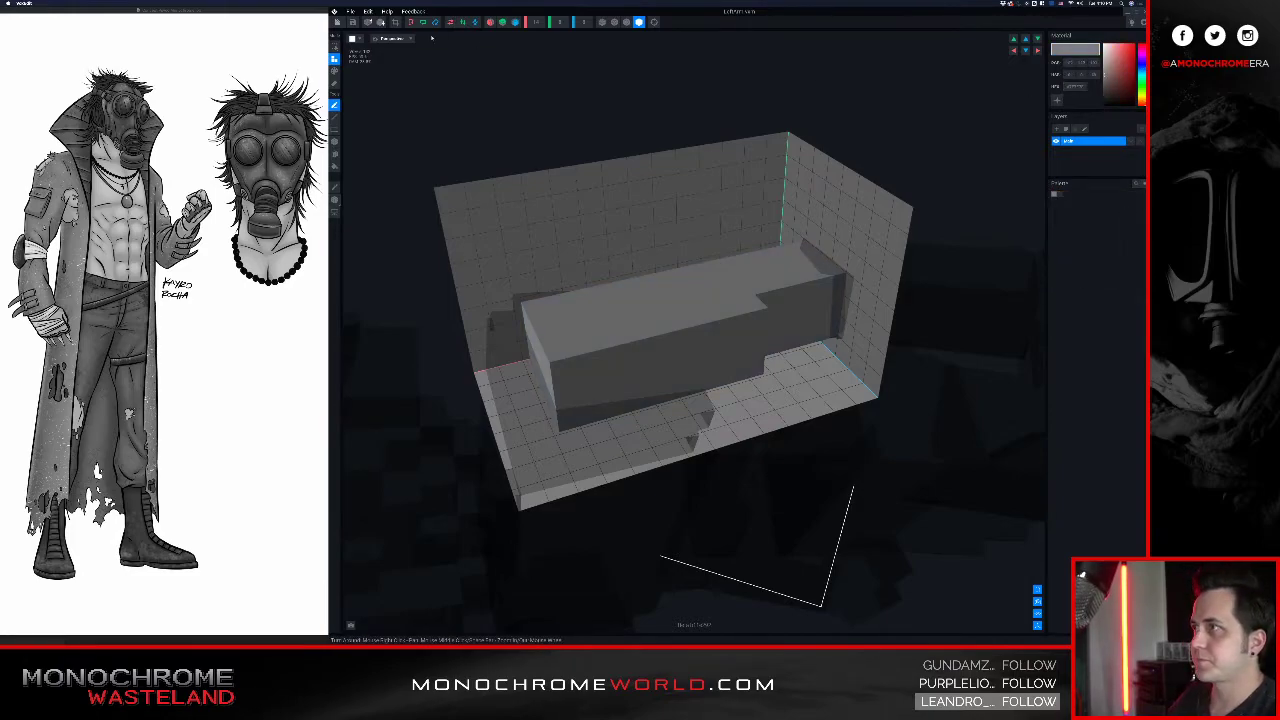
left_click(338, 22)
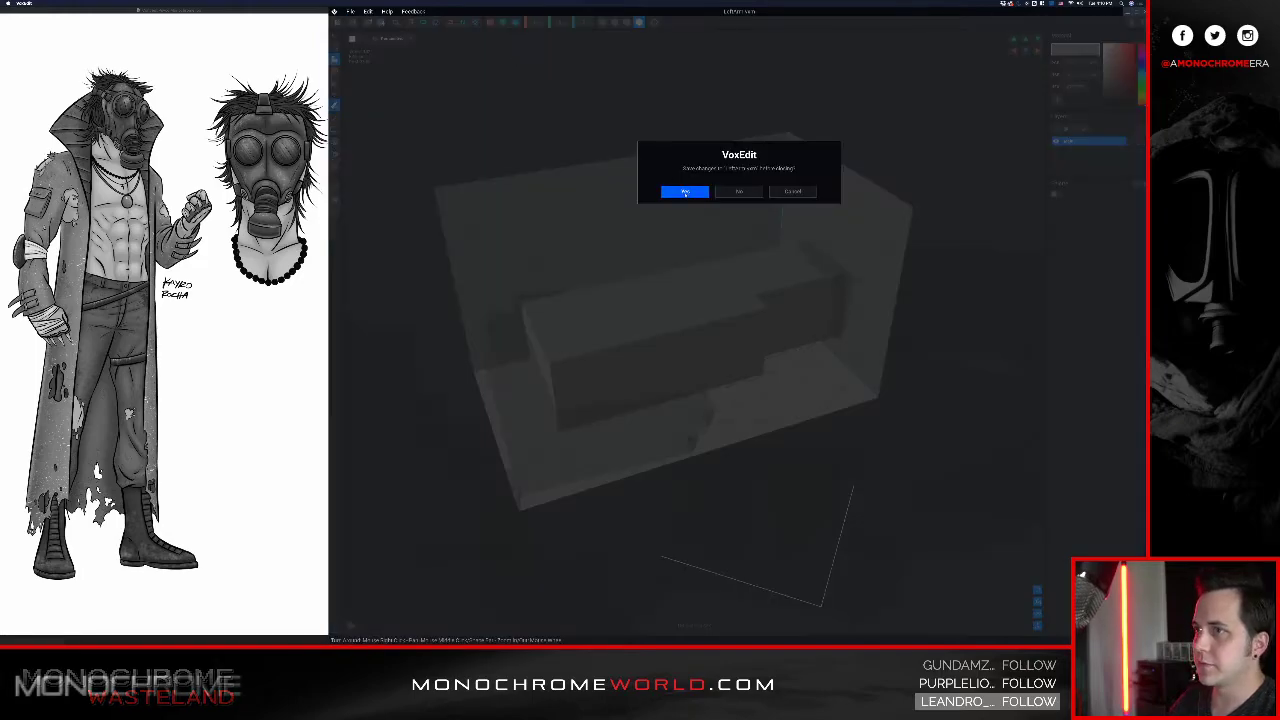
left_click(685, 192)
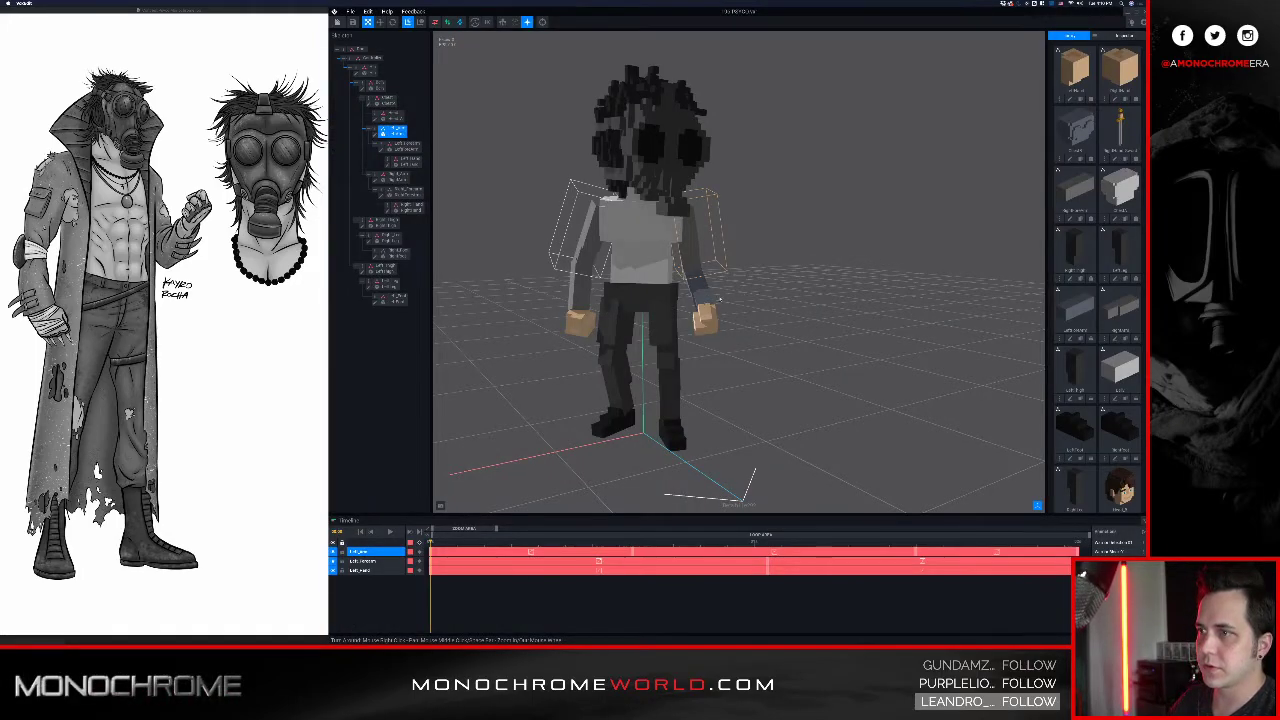
- Reduce the left forearm model's palette to its used colour, set that colour to 777777, and save the model
left_click(718, 300)
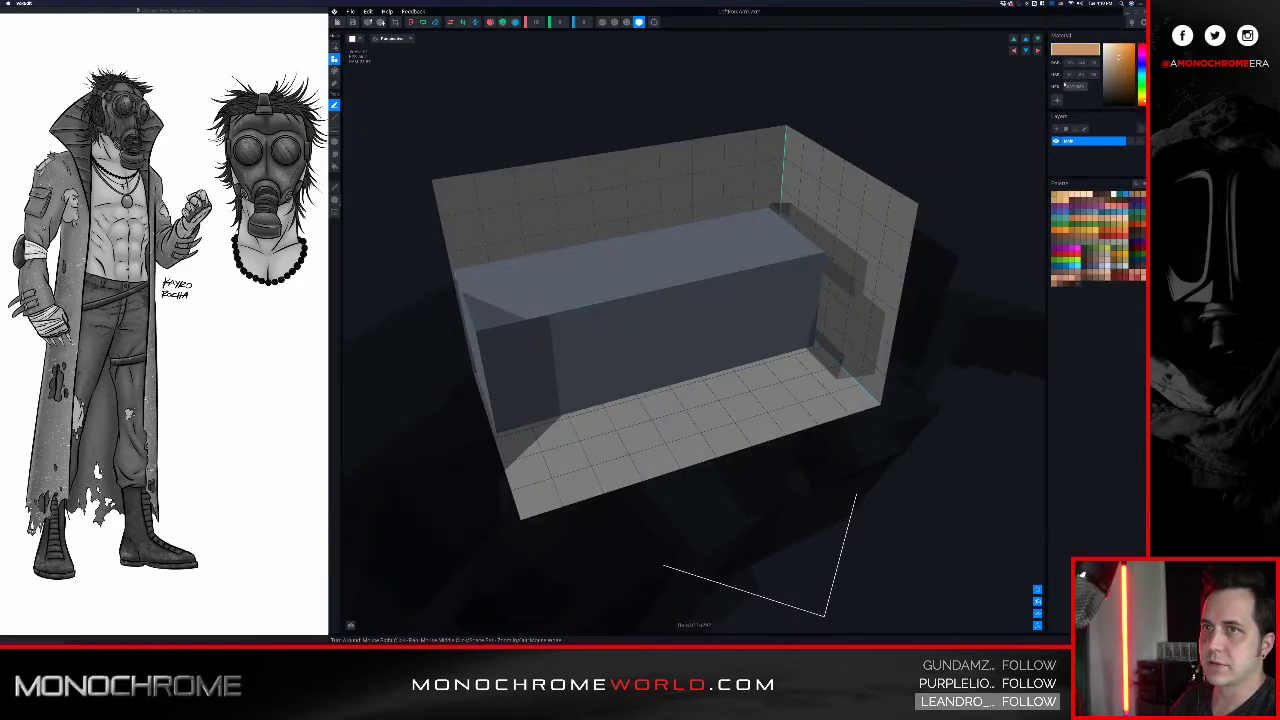
left_click(1138, 184)
left_click(1118, 200)
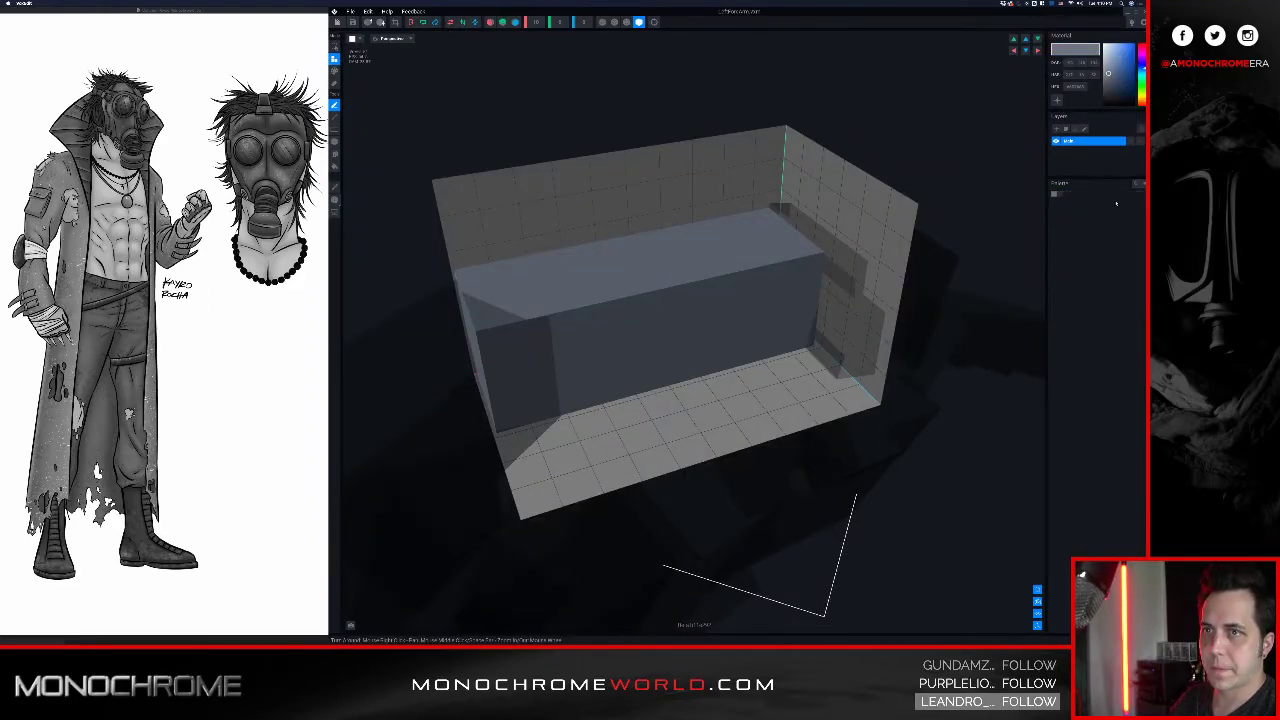
double_click(1076, 87)
type("777777")
key("Return")
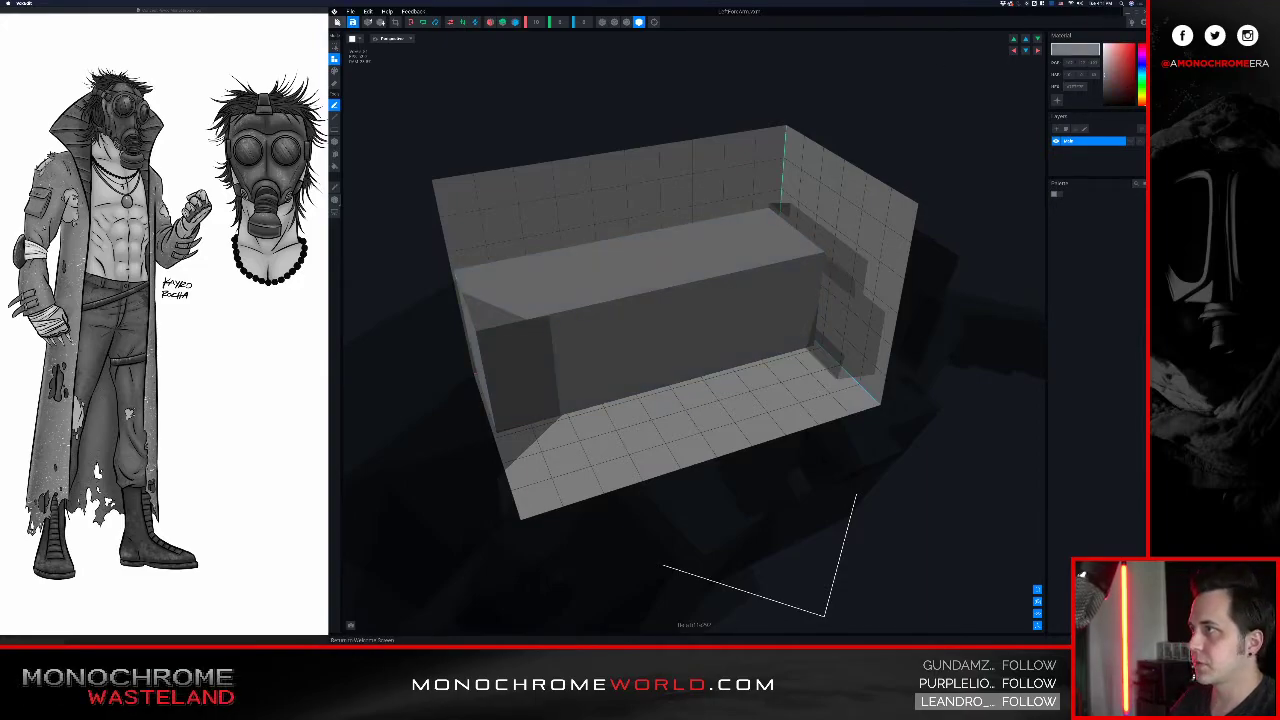
left_click(339, 22)
left_click(686, 192)
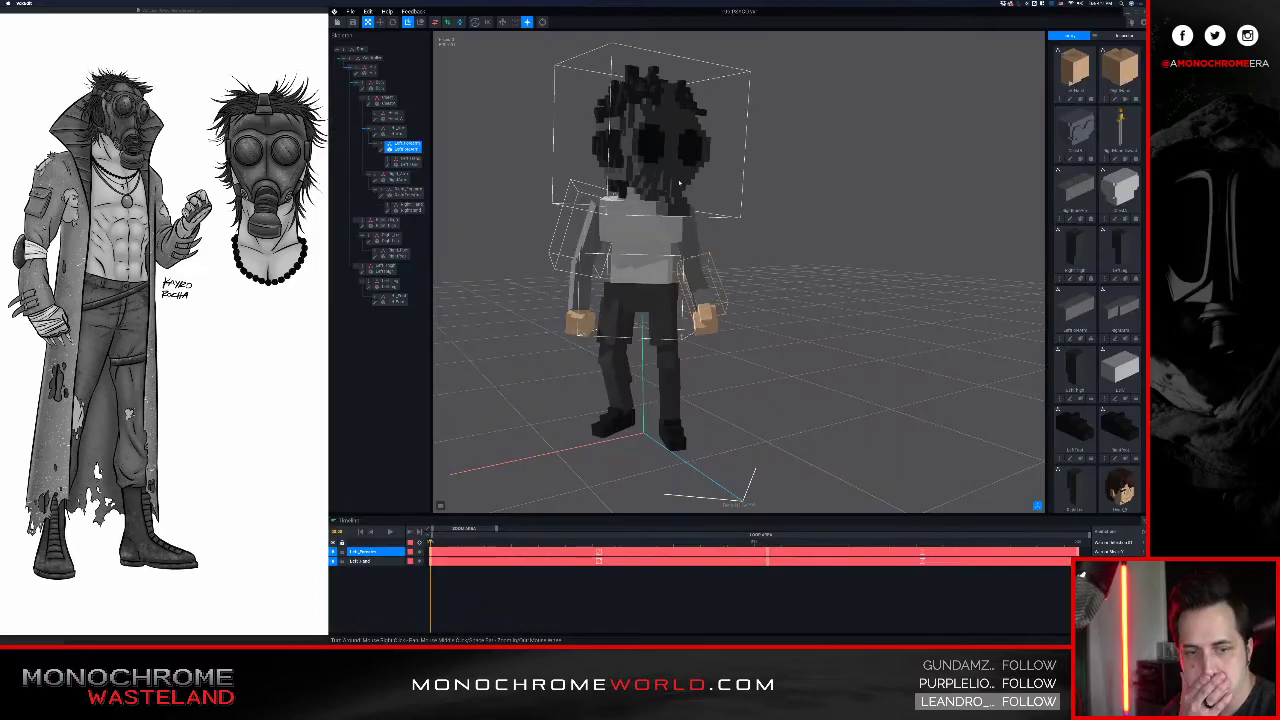
- Open the left hand model for editing and reduce its palette to the used skin colours
left_click(509, 281)
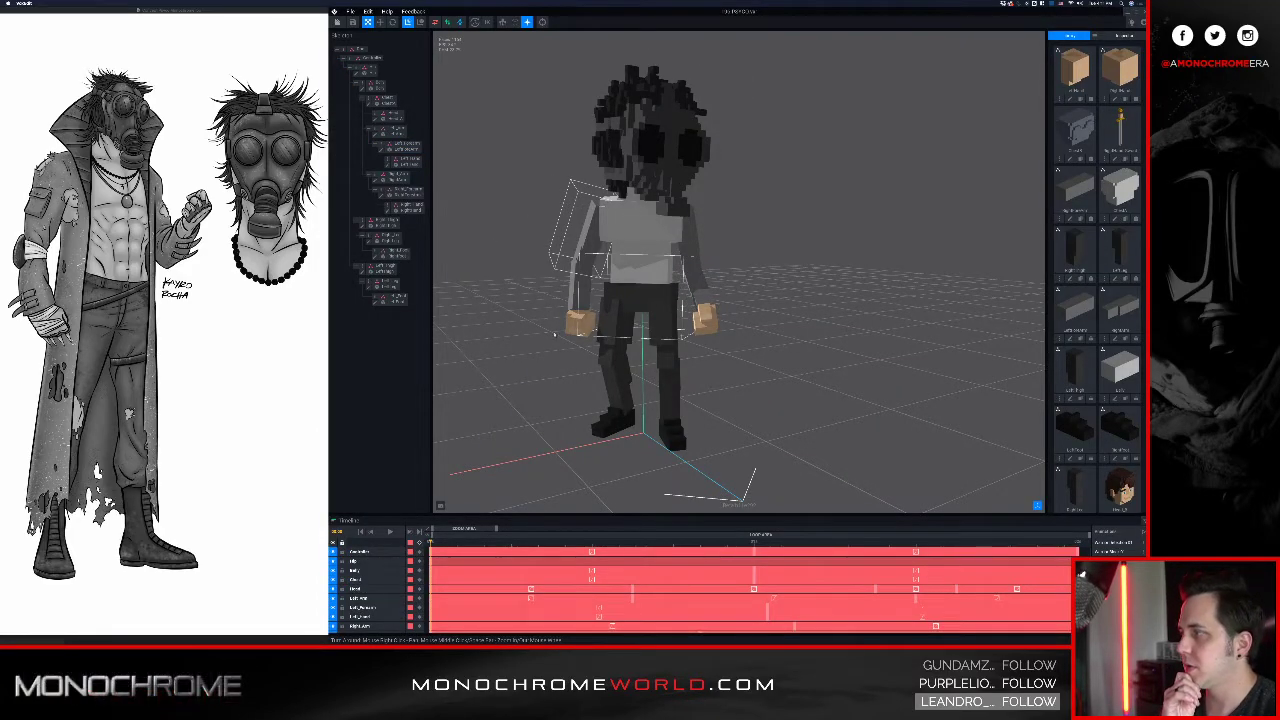
left_click(705, 320)
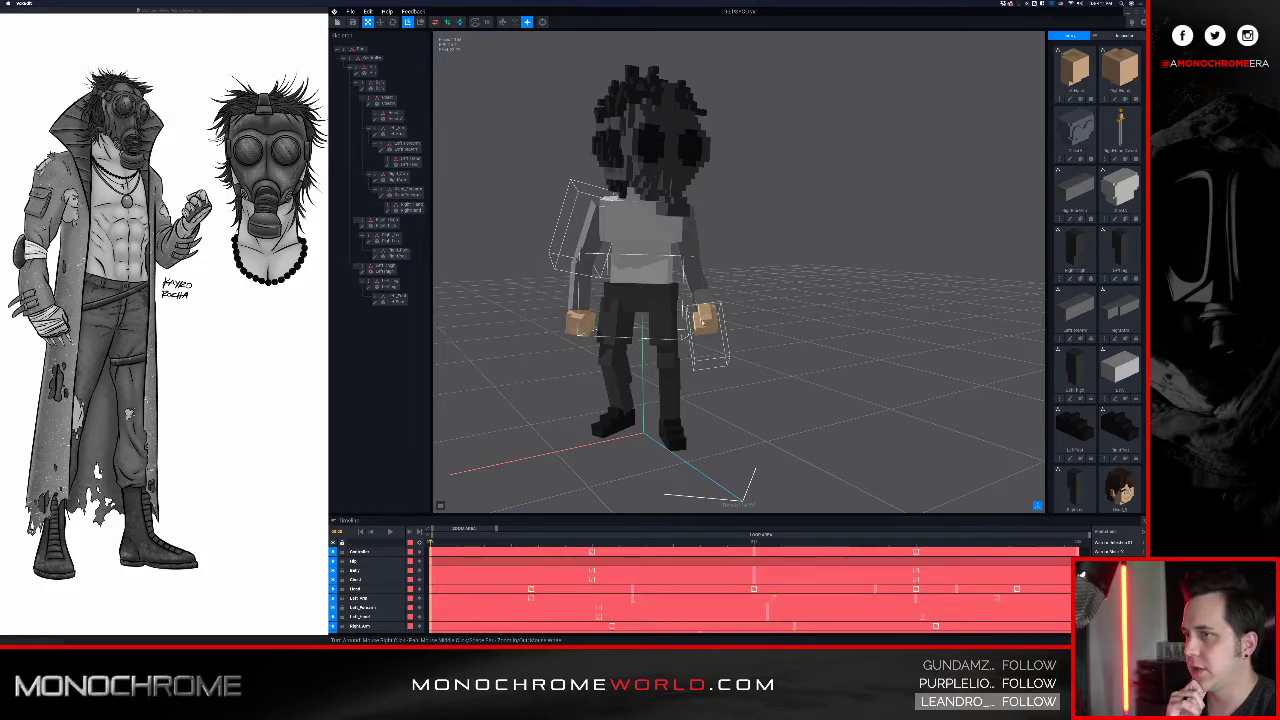
left_click(388, 165)
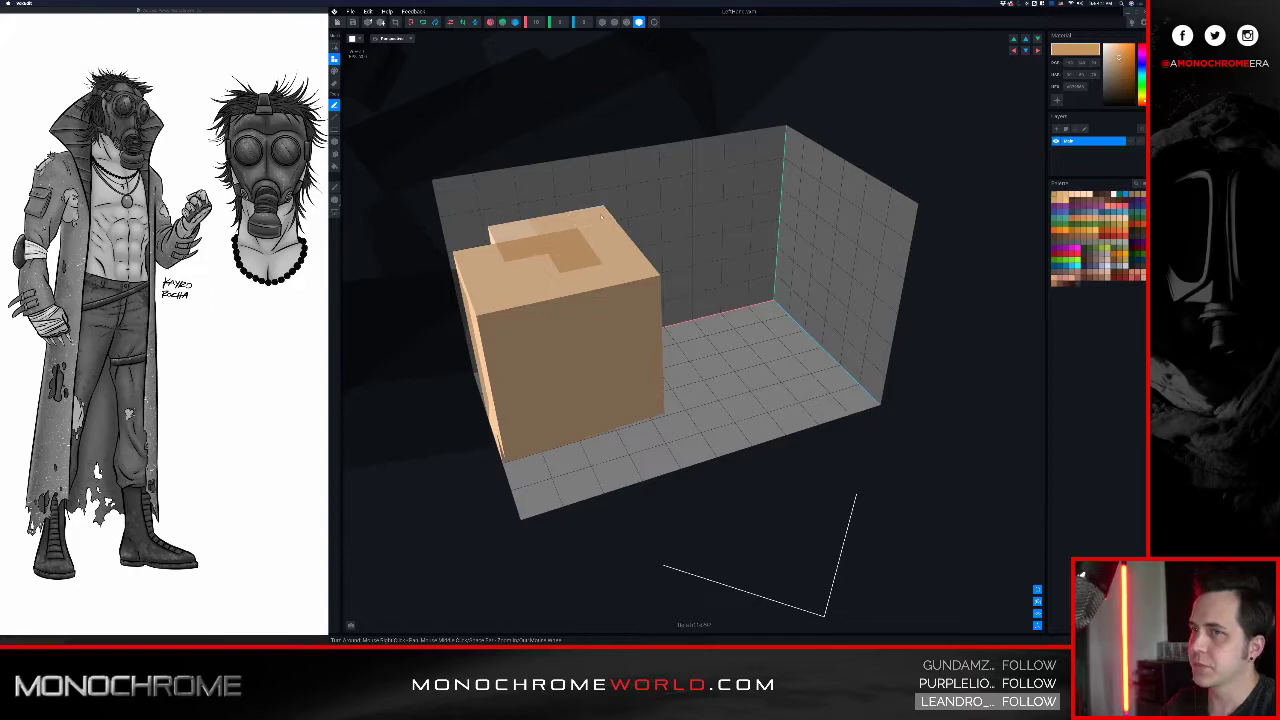
right_click_drag(767, 207, 734, 214)
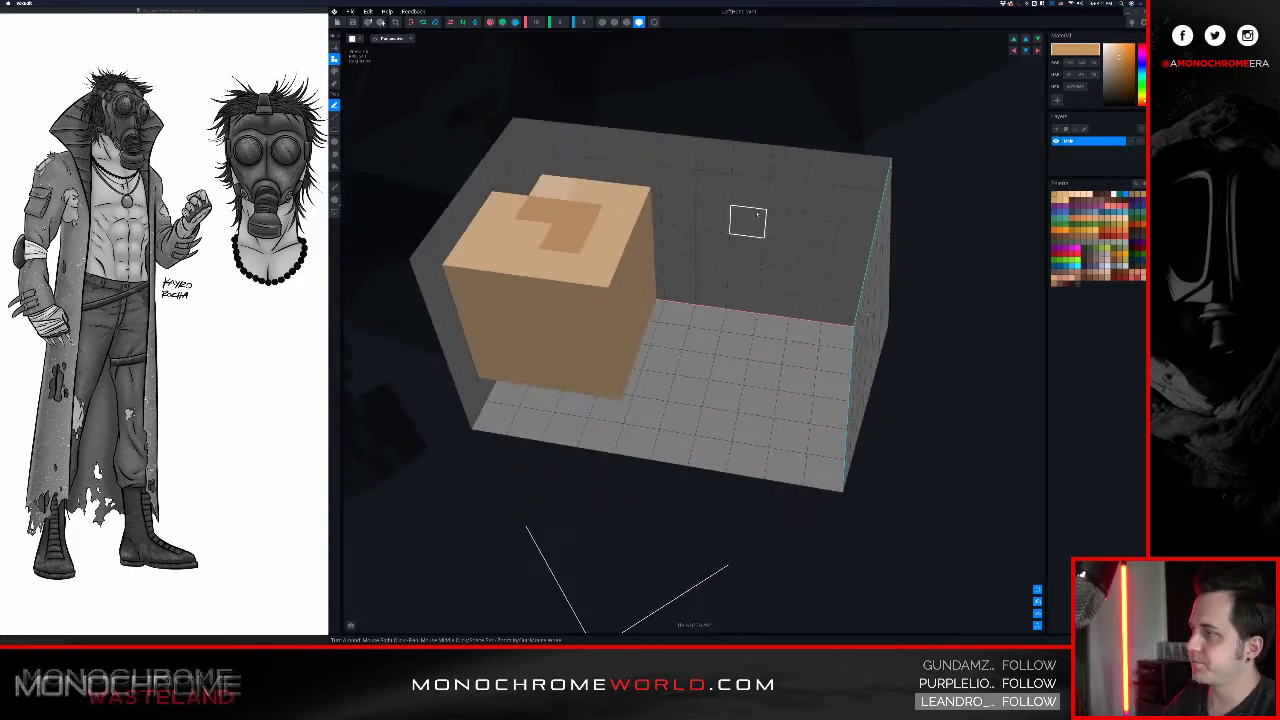
left_click(1144, 184)
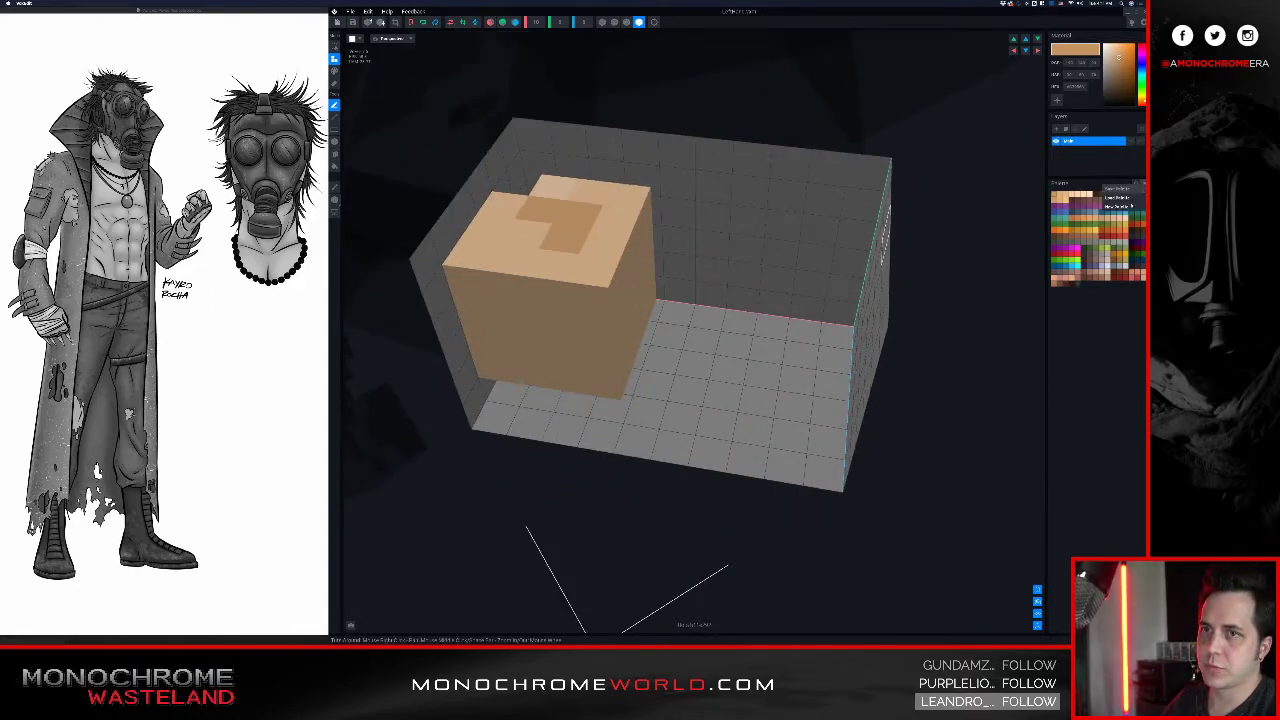
left_click(1126, 206)
mouse_move(880, 212)
right_mouse_down()
mouse_move(853, 206)
mouse_move(884, 214)
mouse_move(864, 215)
right_mouse_up()
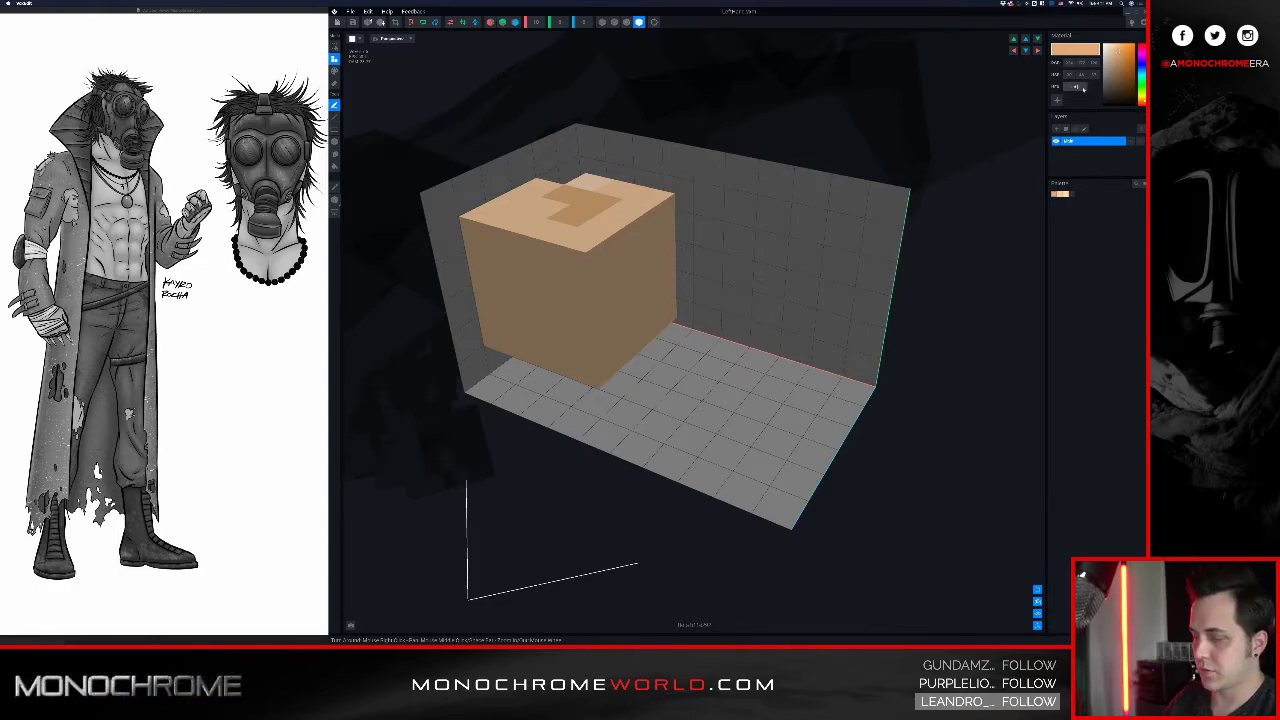
- Change the left hand's main skin tone and the tone of its L-shaped top marking to #e1e1e1
left_click(1083, 89)
type("#e1e1e1")
key("Return")
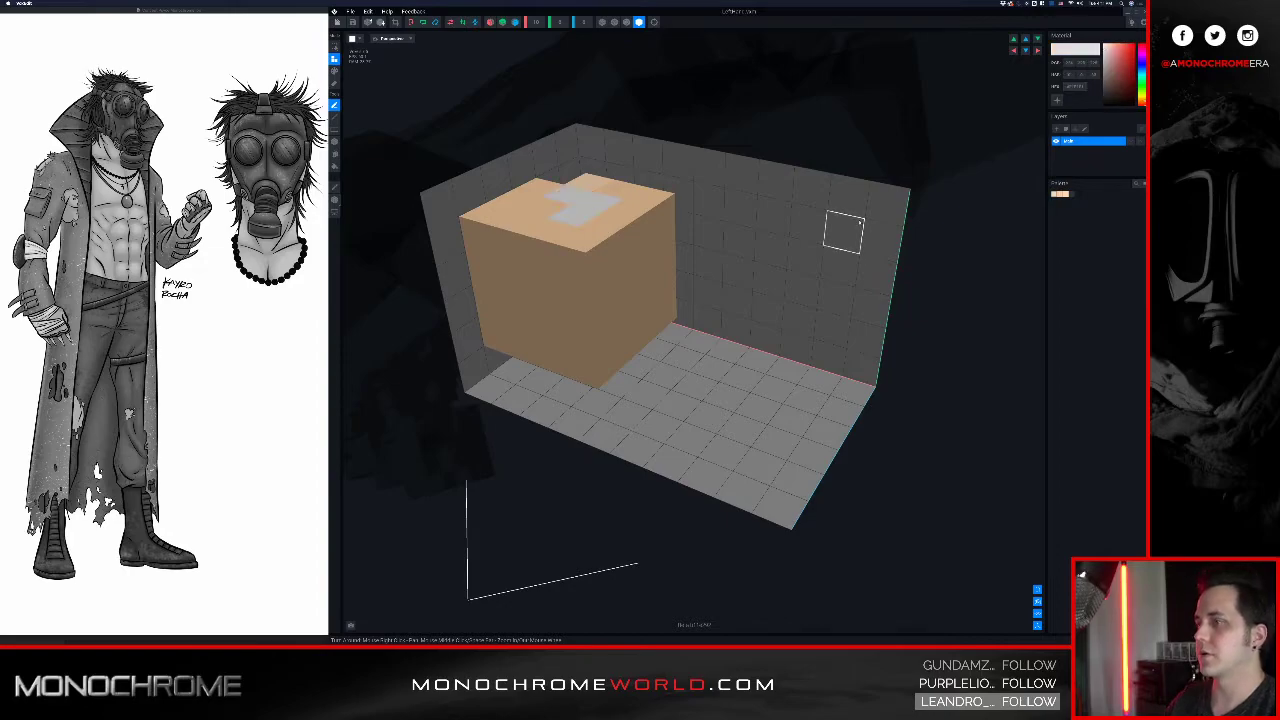
right_click_drag(784, 249, 775, 325)
left_click(1065, 195)
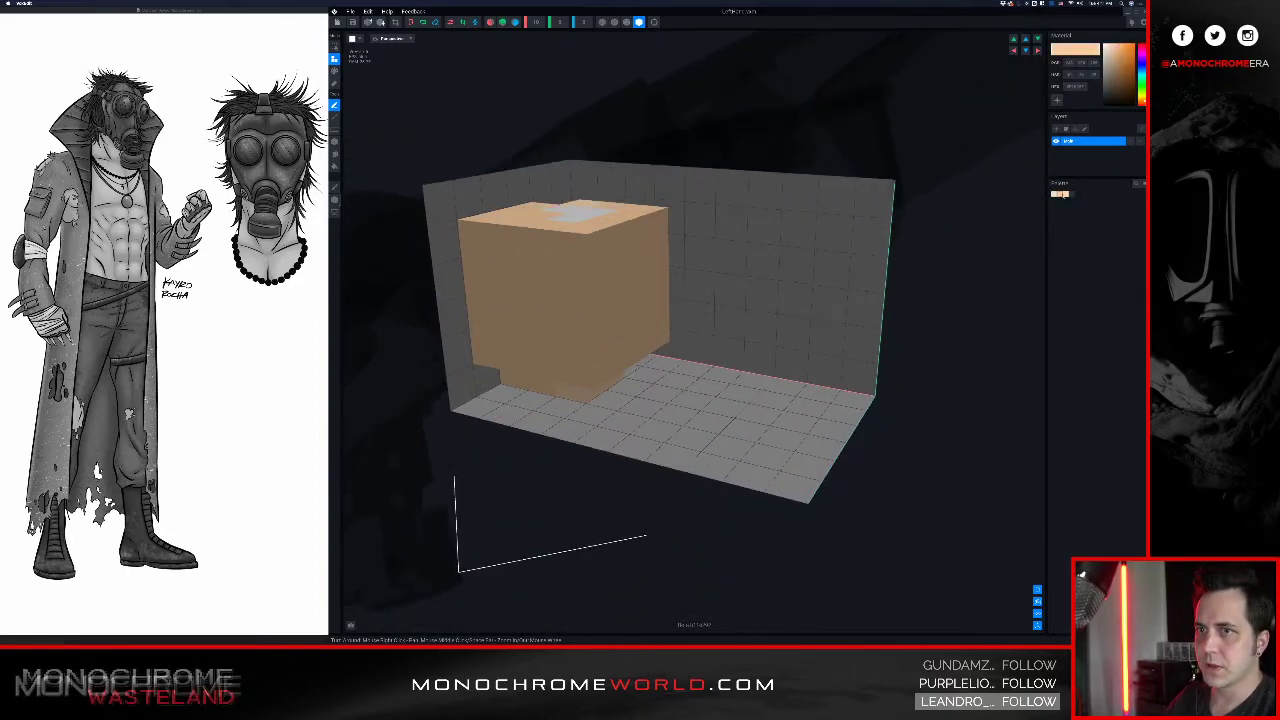
left_click(1075, 88)
type("#e1e1e1")
key("Return")
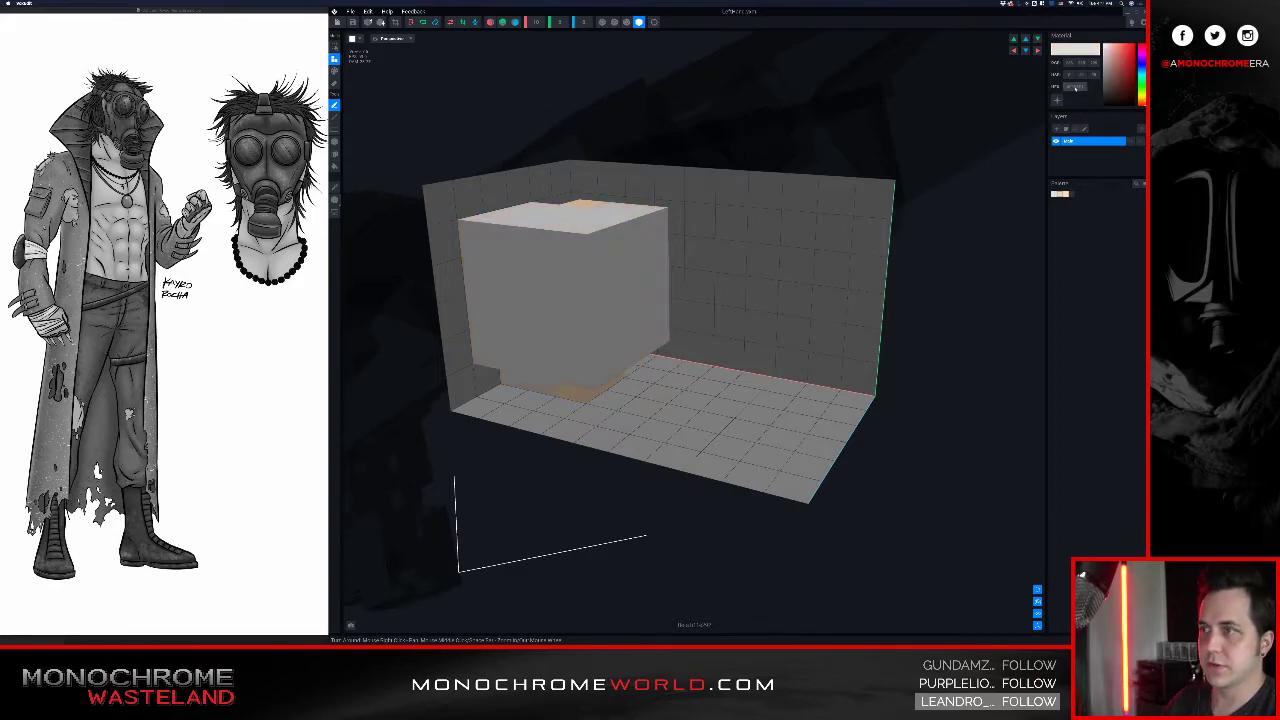
- Change the remaining skin tone on the underside of the left hand to a slightly darker light grey
right_click_drag(673, 271, 700, 245)
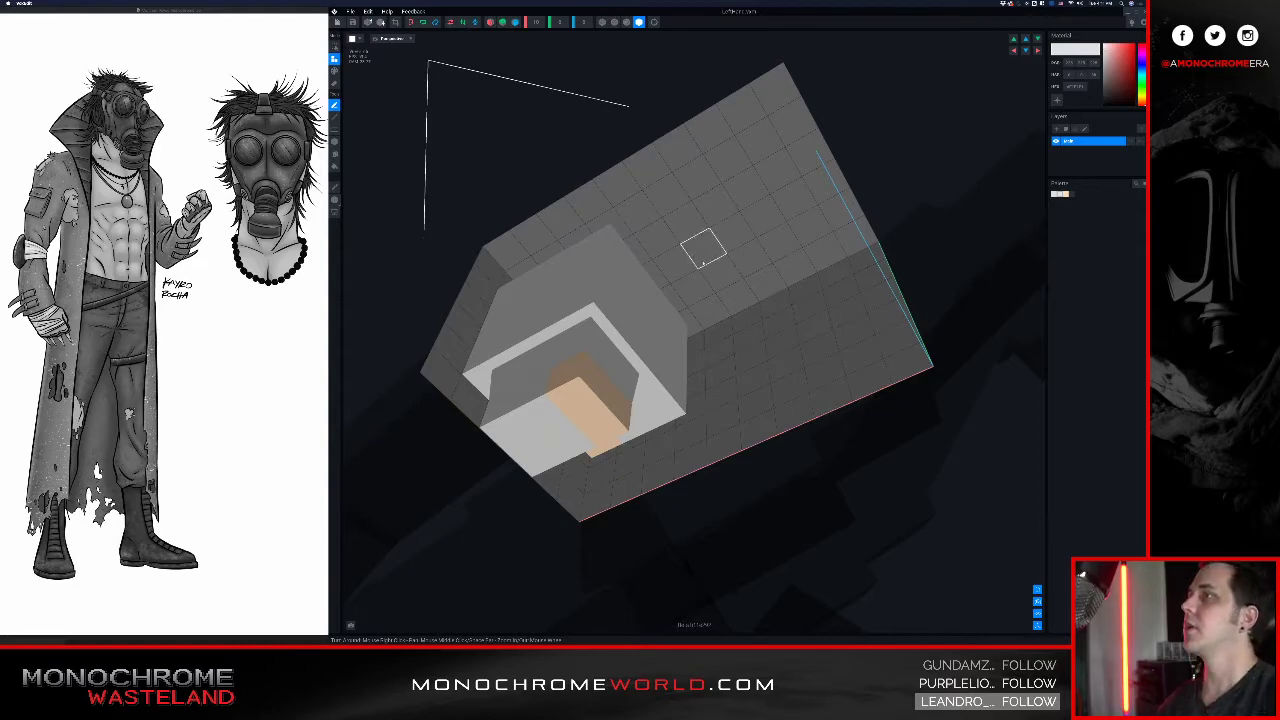
right_click_drag(719, 327, 732, 278)
right_click_drag(722, 273, 675, 340)
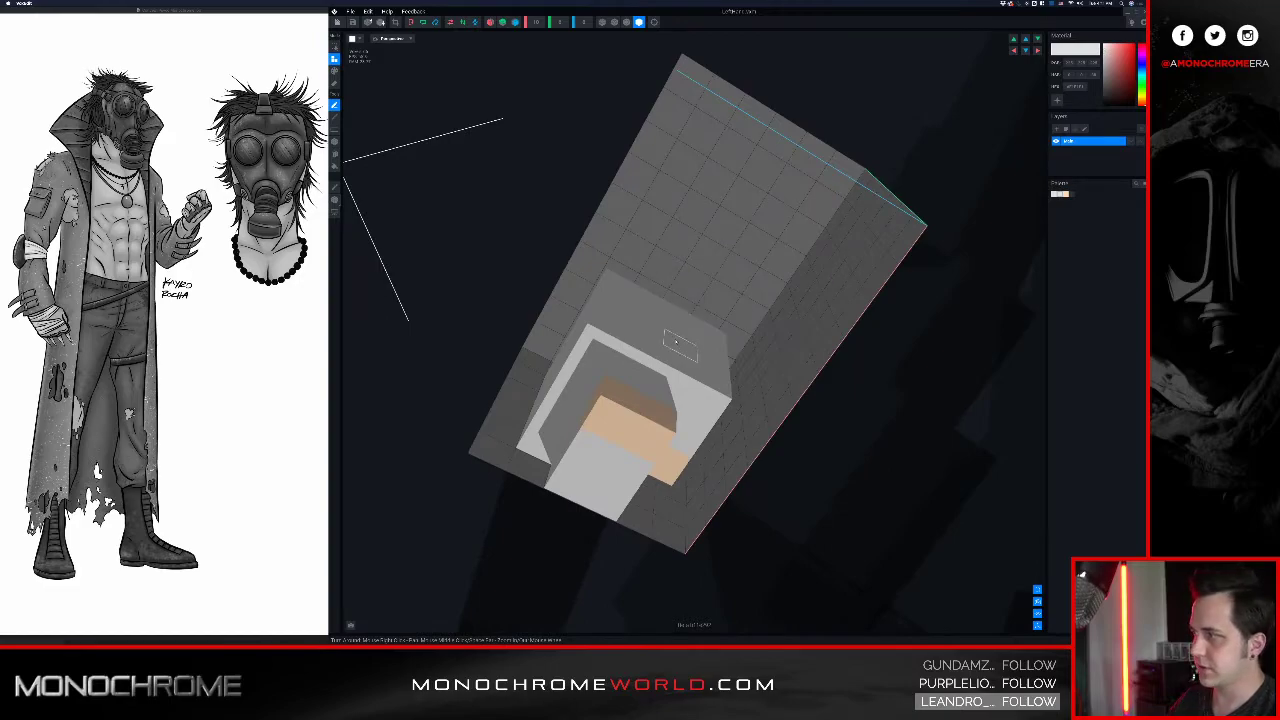
left_click(1066, 195)
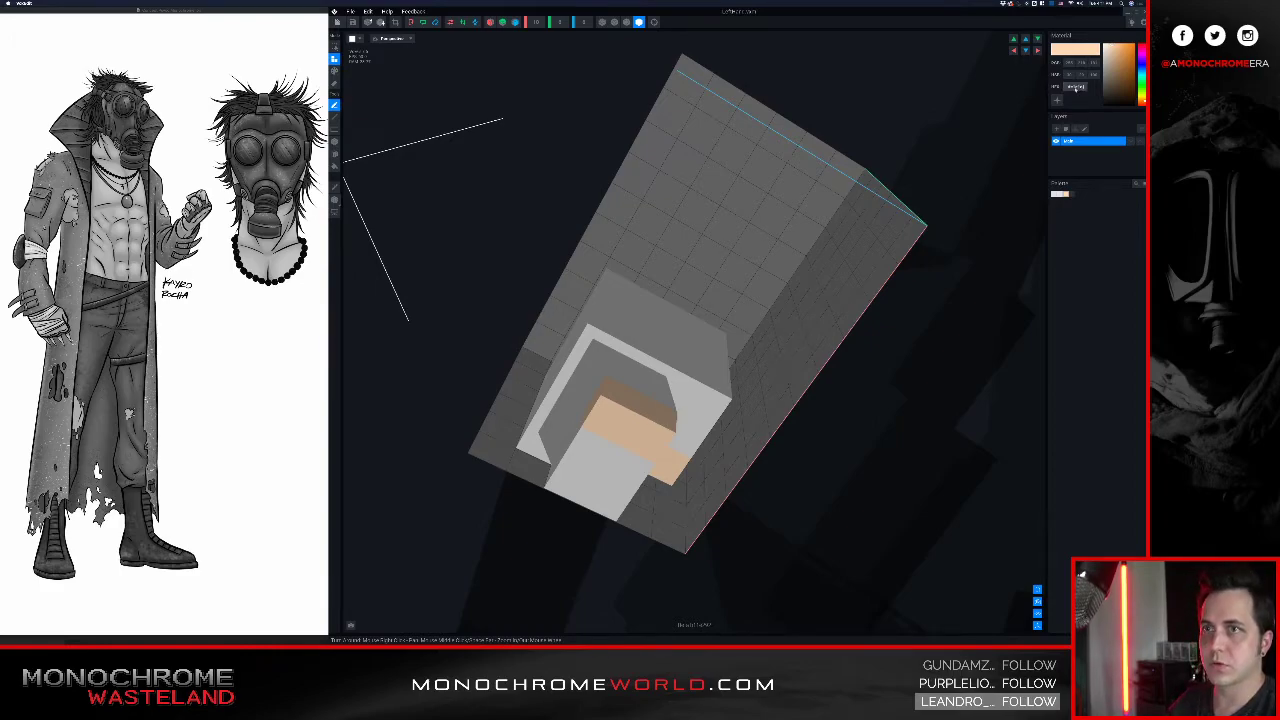
key("Return")
left_click_drag(1106, 56, 1096, 63)
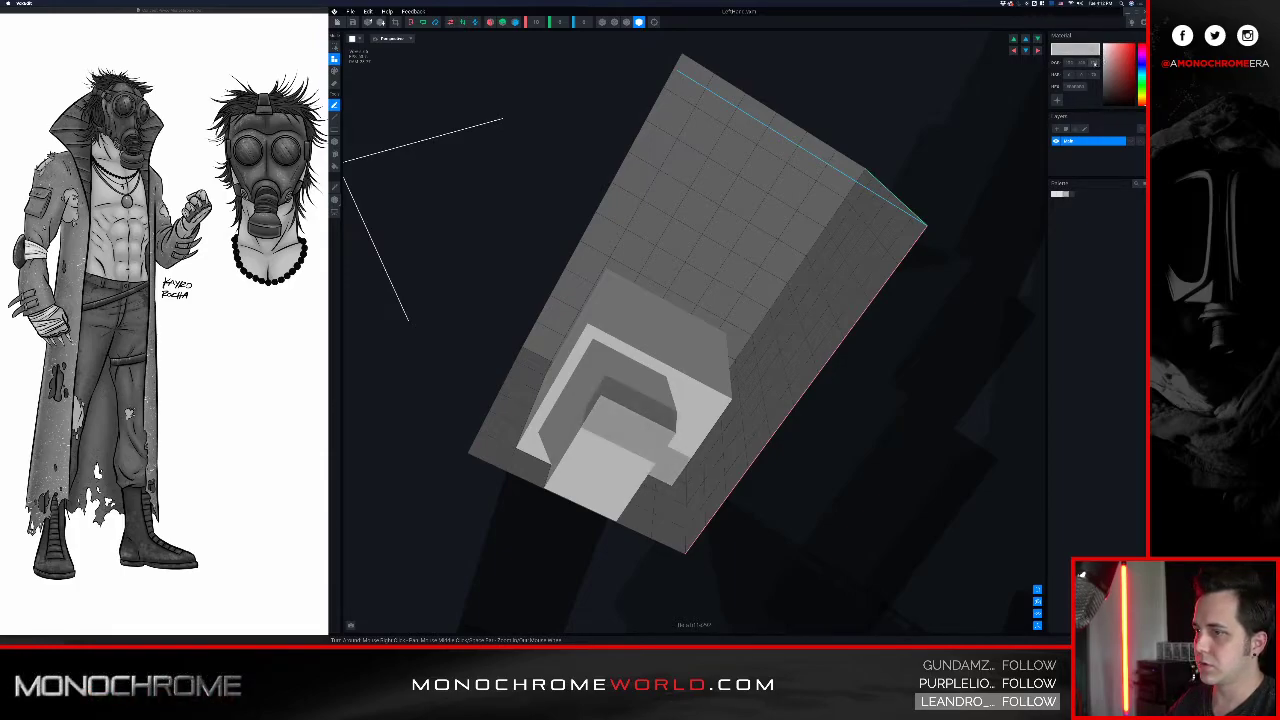
- Mix a darker grey and paint the L-shaped marking on top of the left hand with it
right_click_drag(722, 246, 660, 200)
right_click_drag(743, 272, 685, 204)
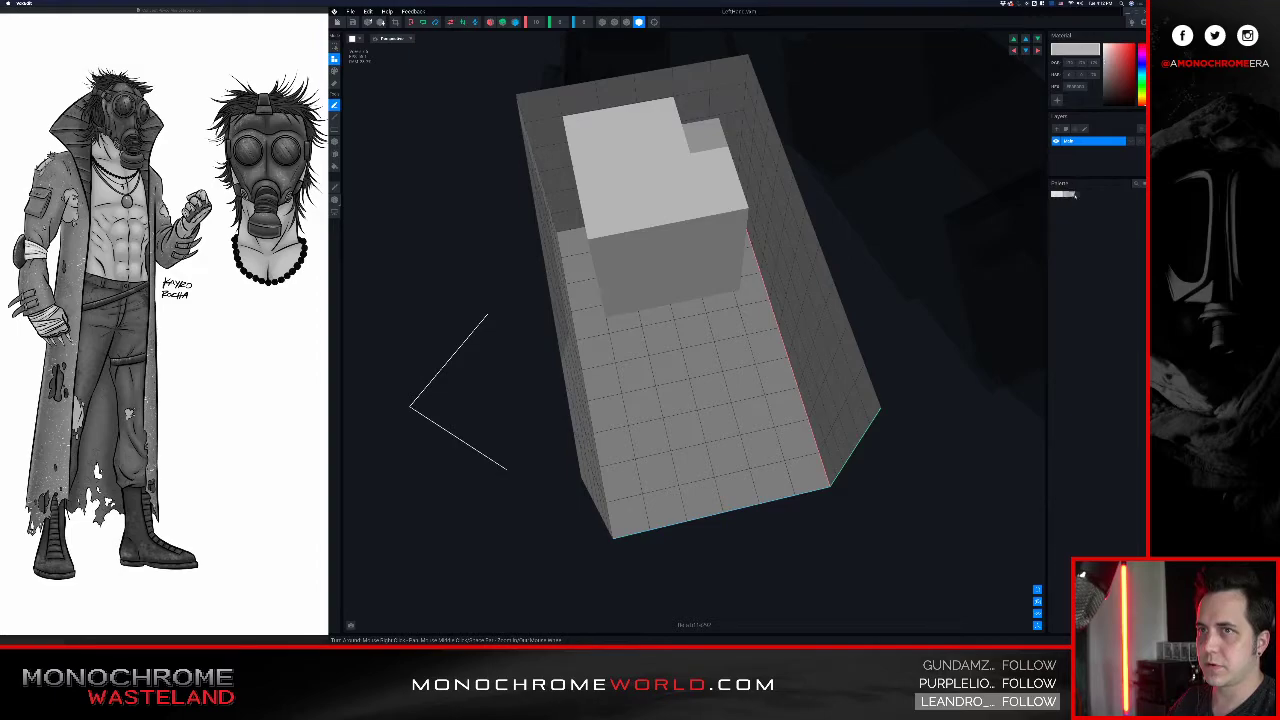
left_click_drag(1103, 63, 1100, 67)
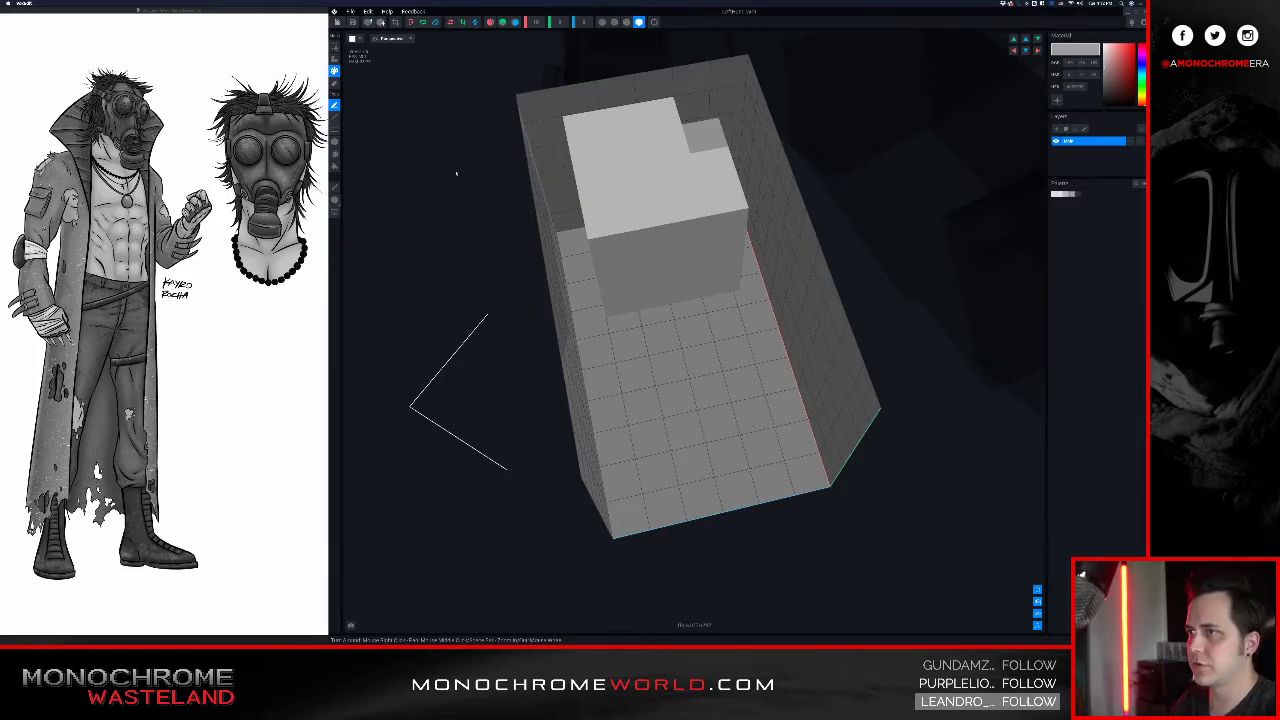
left_click_drag(628, 147, 673, 177)
- Examine the left hand model from underneath and from its outer end
right_click_drag(632, 150, 602, 122)
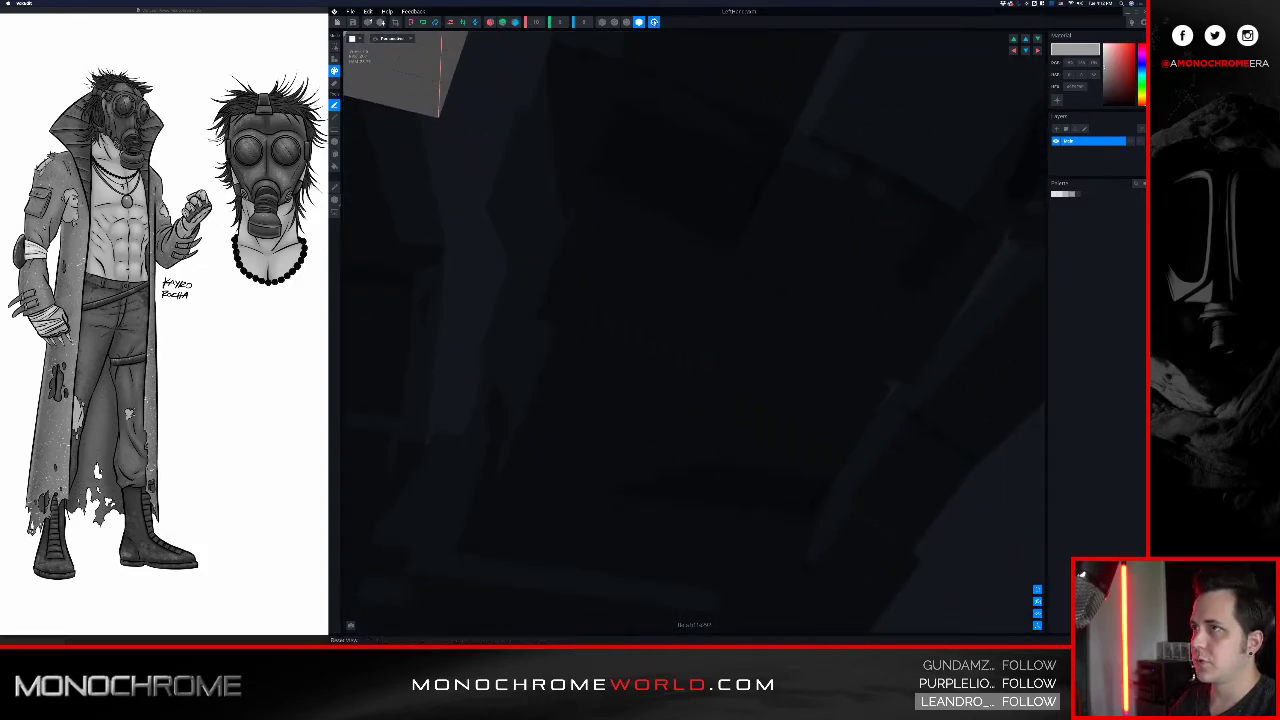
left_click(654, 22)
mouse_move(663, 184)
right_mouse_down()
mouse_move(651, 173)
mouse_move(663, 160)
mouse_move(646, 184)
mouse_move(640, 175)
right_mouse_up()
right_click_drag(549, 217, 545, 228)
middle_click_drag(692, 326, 653, 238)
mouse_move(652, 240)
right_mouse_down()
mouse_move(637, 217)
mouse_move(662, 218)
right_mouse_up()
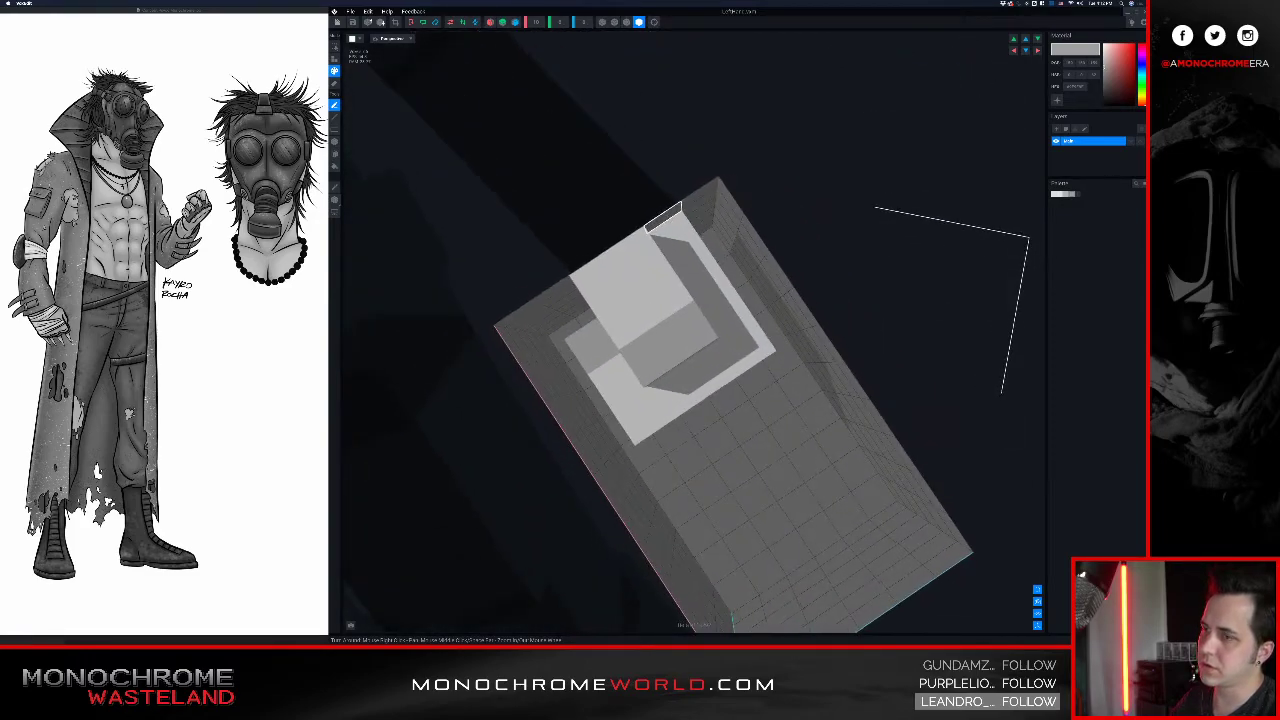
middle_click_drag(663, 218, 628, 210)
mouse_move(690, 350)
right_mouse_down()
mouse_move(686, 360)
mouse_move(683, 332)
right_mouse_up()
middle_click_drag(720, 390, 767, 545)
mouse_move(728, 271)
right_mouse_down()
mouse_move(714, 258)
mouse_move(733, 260)
right_mouse_up()
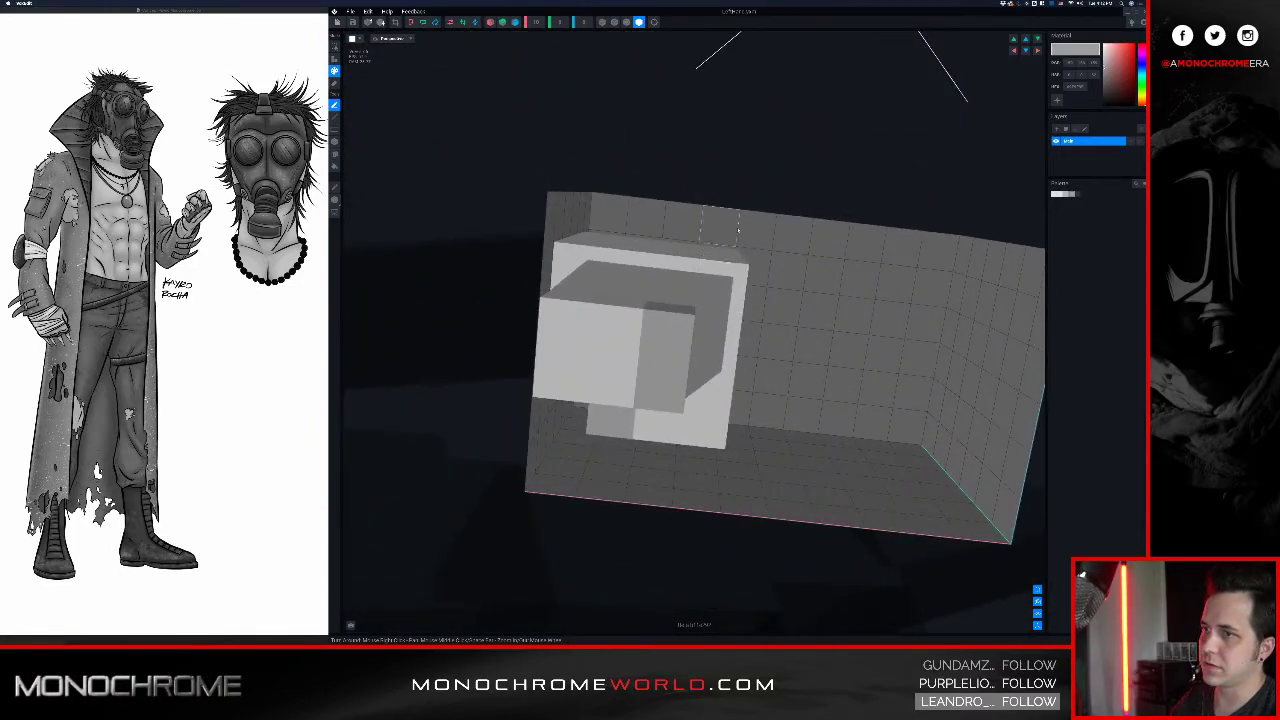
middle_click_drag(739, 271, 724, 271)
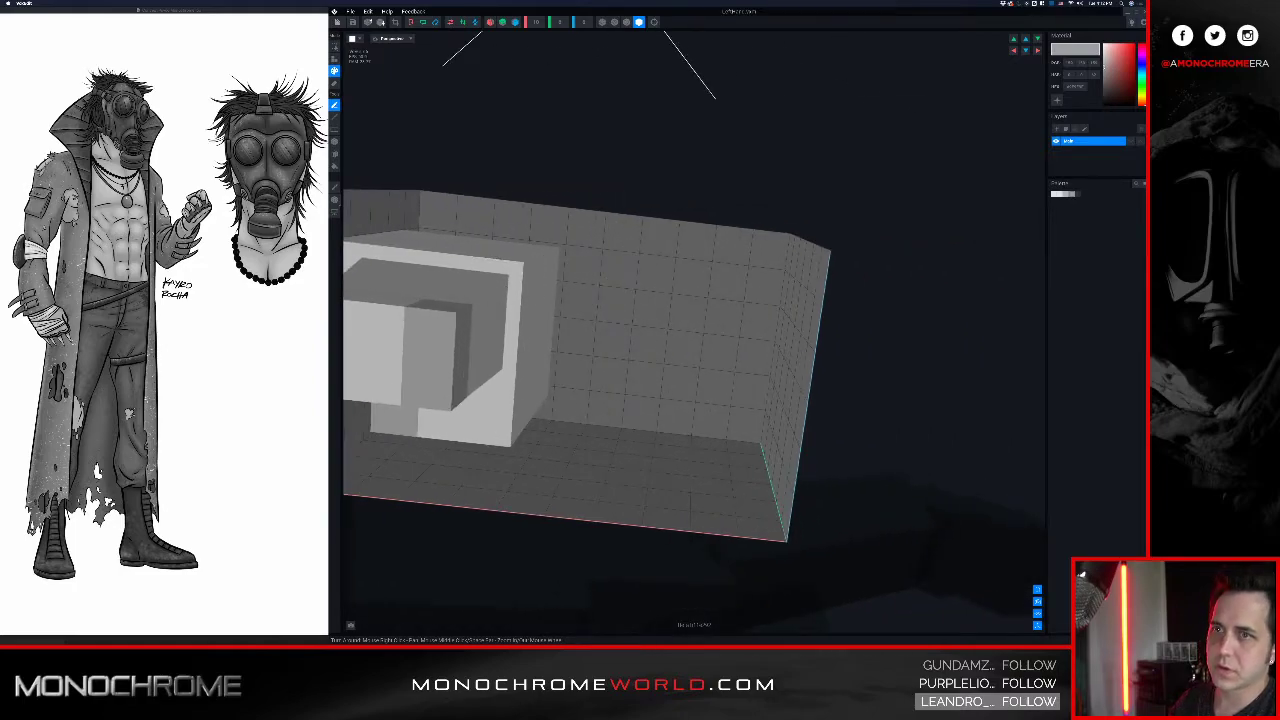
- Mix a dark grey and attach a small block of voxels in it at one edge of the hand's outer end
left_click(1082, 195)
left_click_drag(1104, 69, 1102, 86)
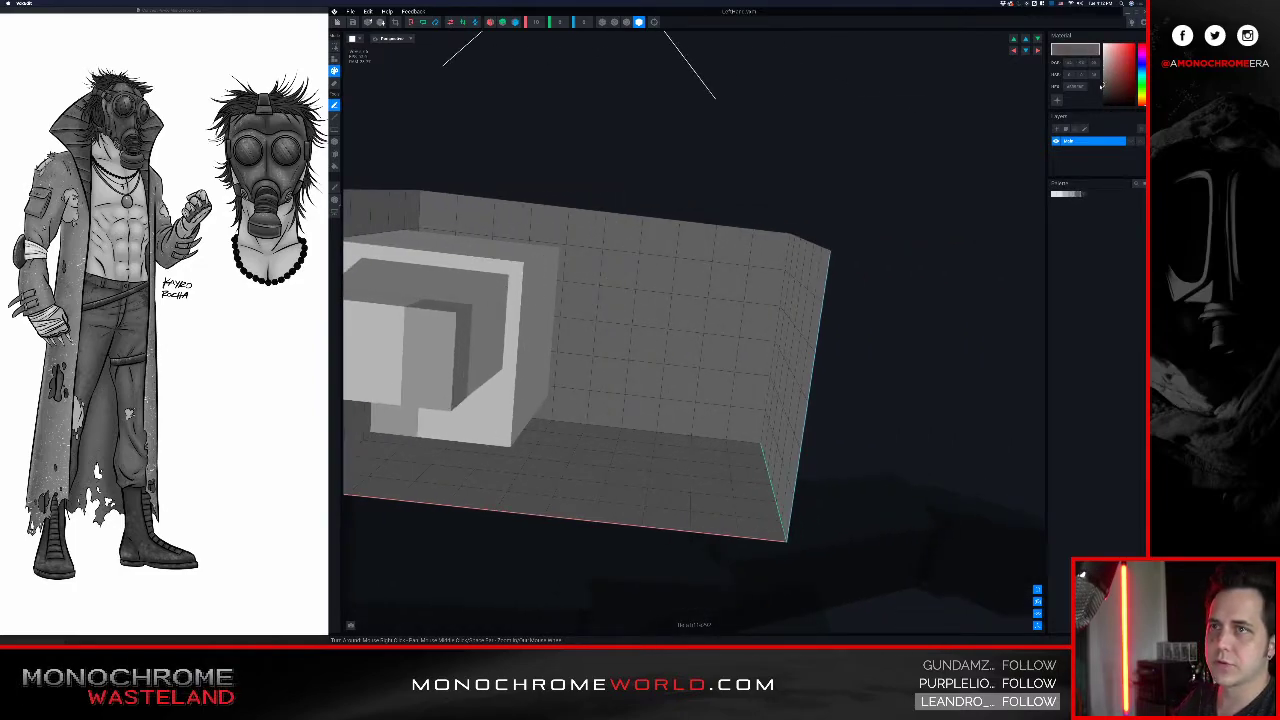
key("a")
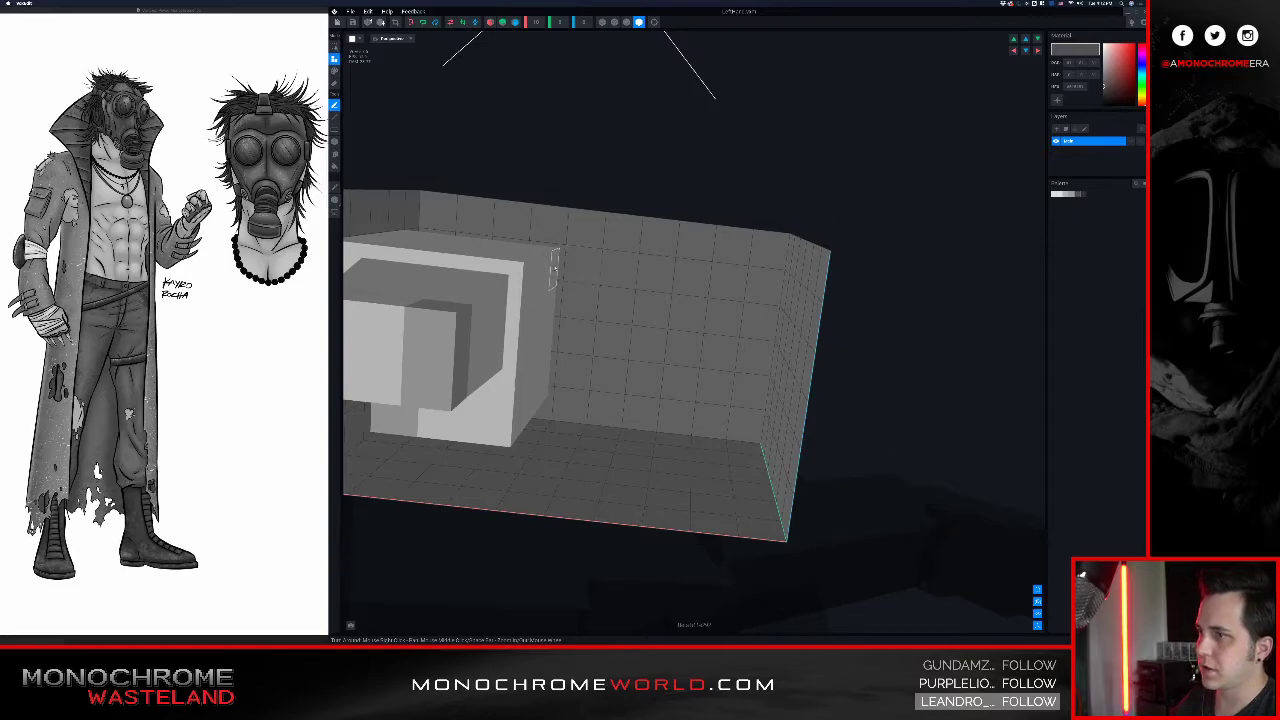
left_click(555, 270)
left_click(560, 276)
left_click(552, 278)
left_click(546, 279)
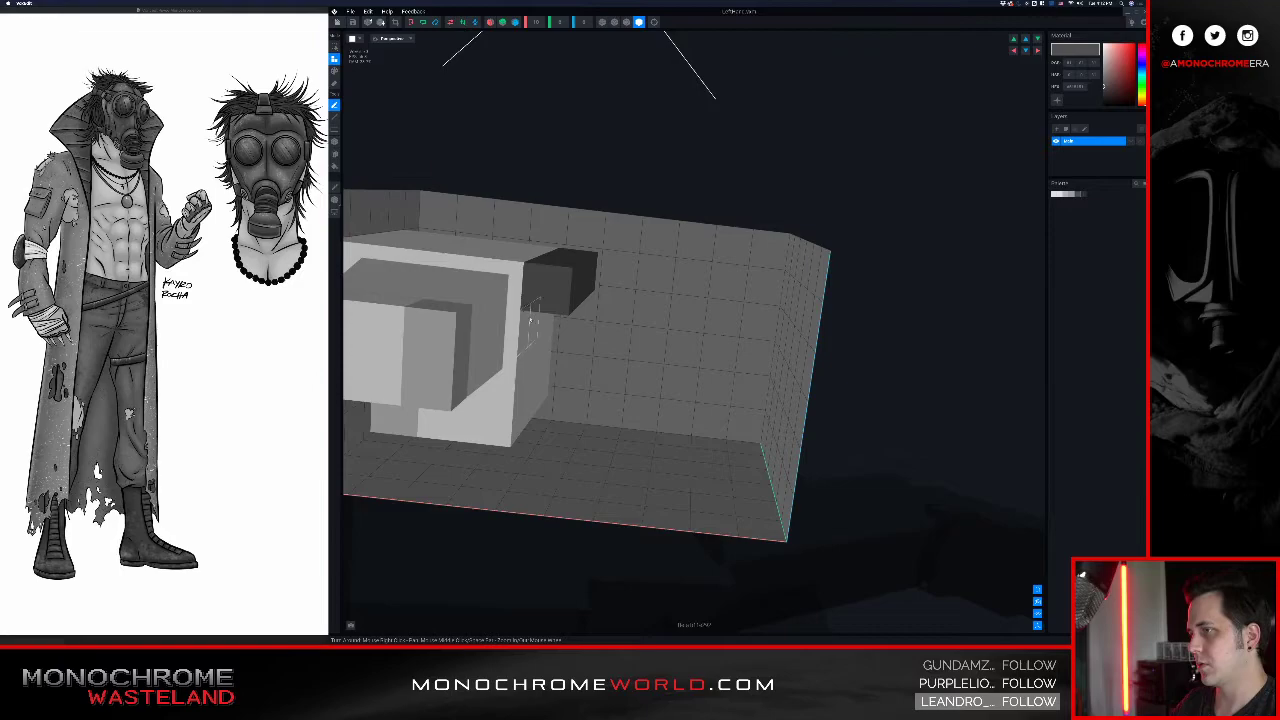
- Widen and lengthen the dark grey voxel block across the outer end face of the left hand
right_click_drag(530, 318, 525, 307)
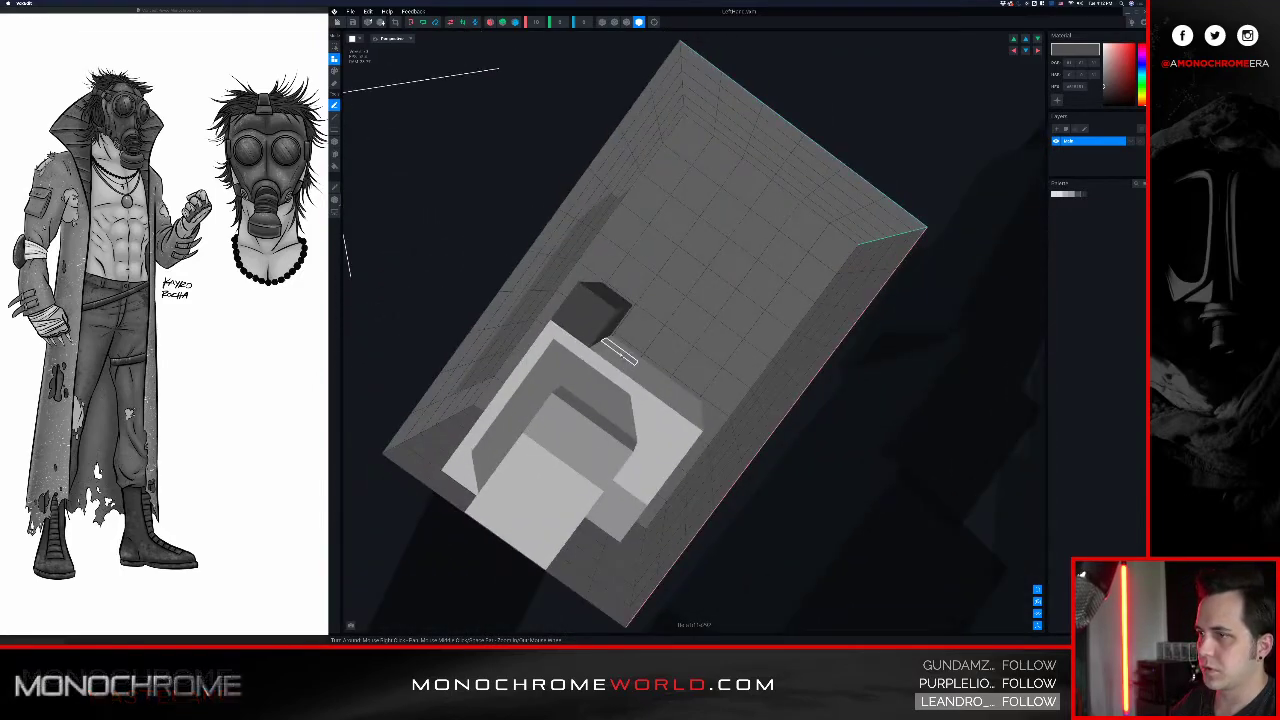
left_click(624, 350)
left_click(623, 345)
right_click_drag(622, 345, 686, 355)
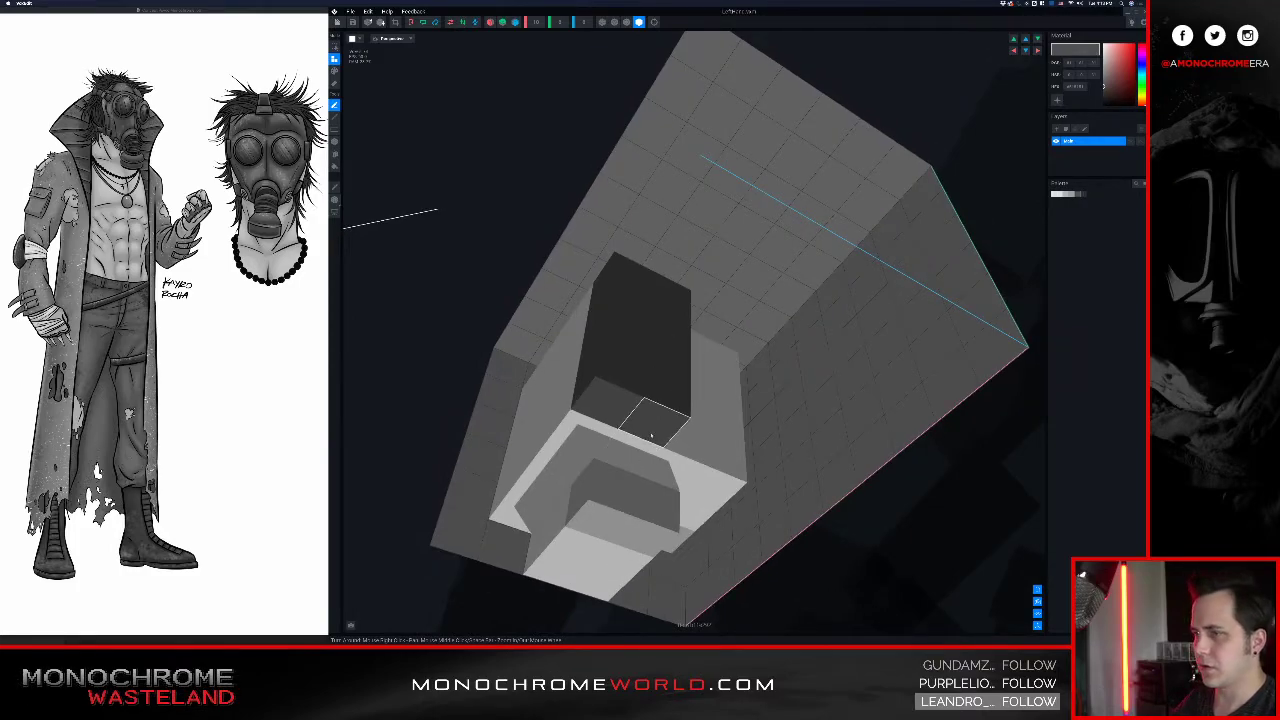
right_click_drag(660, 433, 647, 430)
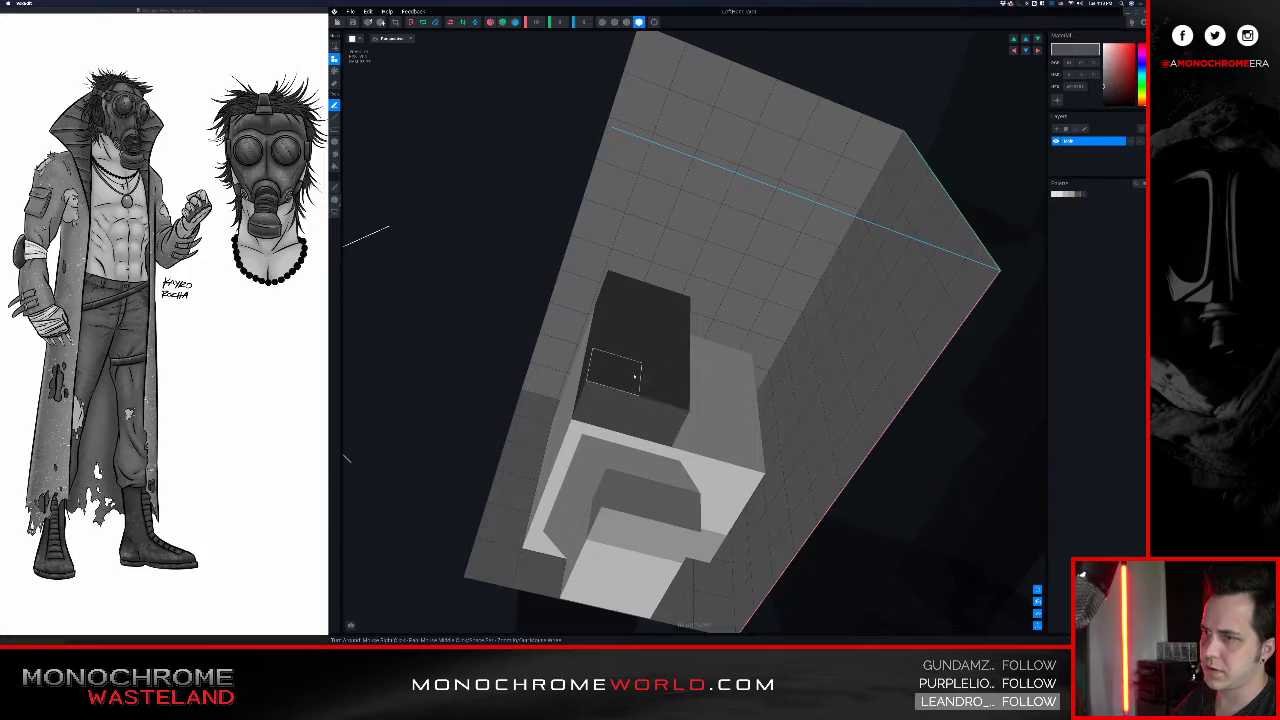
right_click_drag(655, 380, 679, 307)
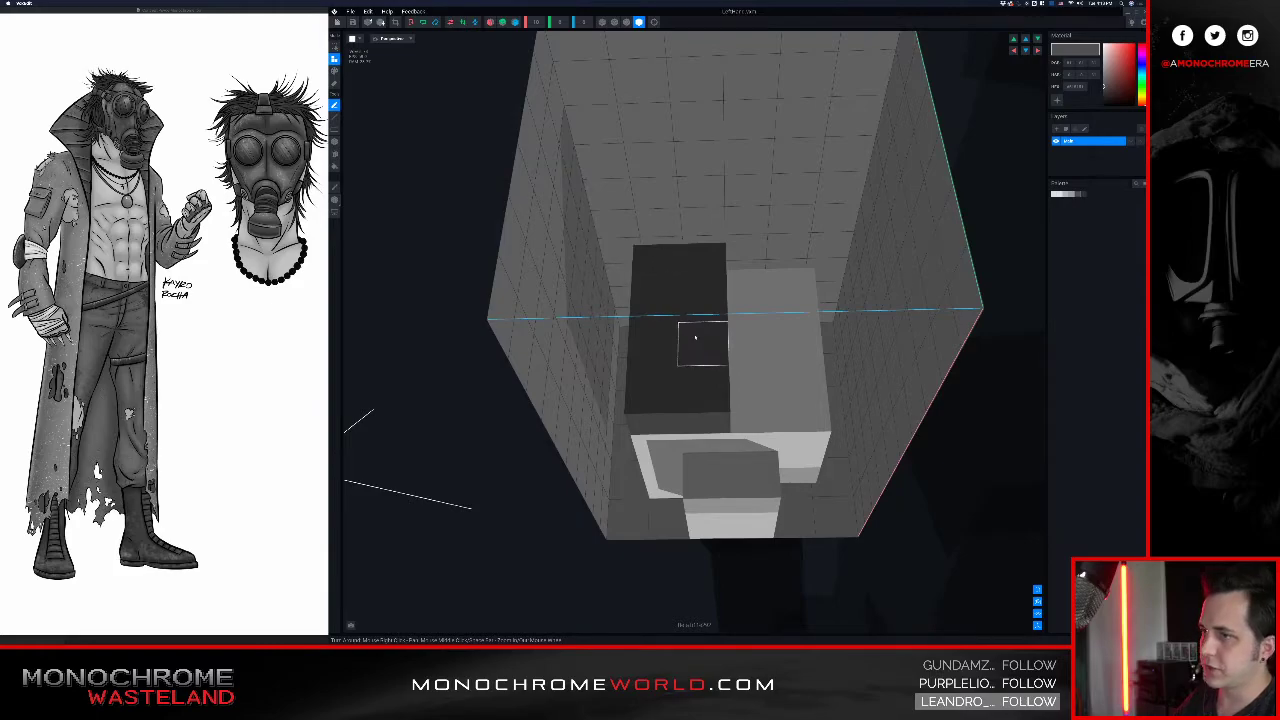
right_click_drag(657, 423, 666, 389)
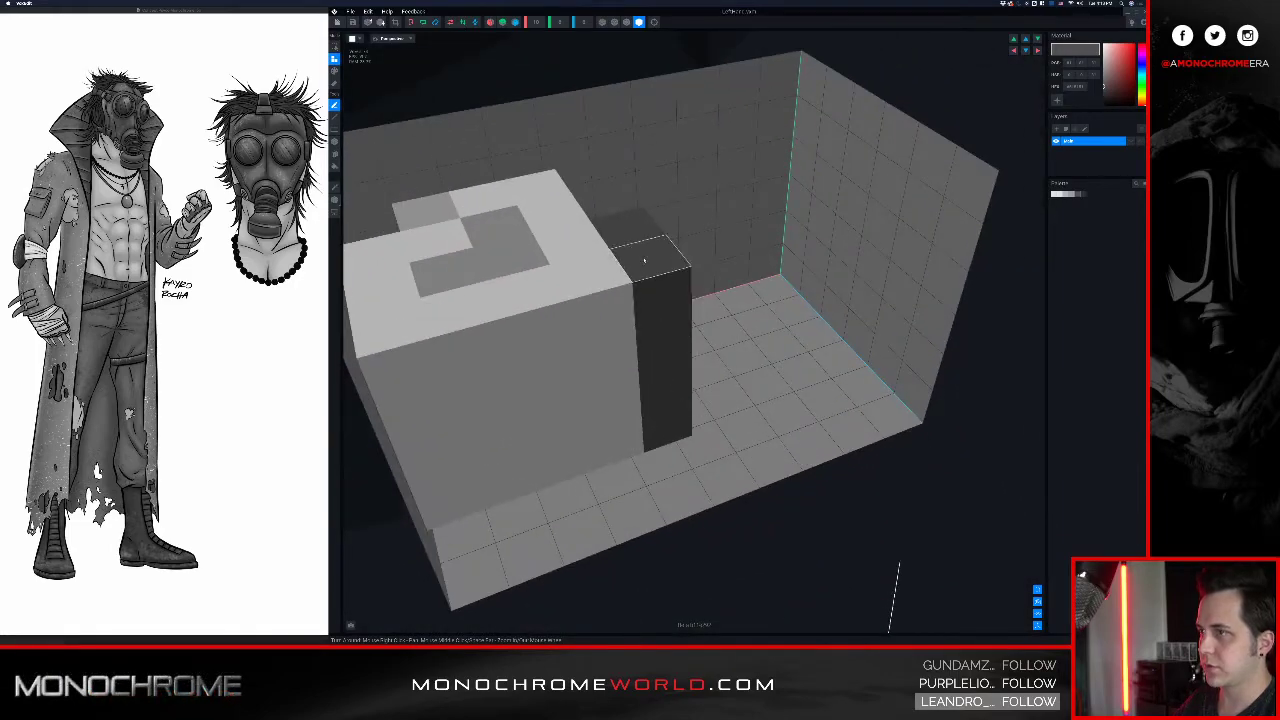
- Extend the dark grey block at the hand's outer end over the hand's top edge and inspect it from all around
right_click_drag(612, 223, 662, 231)
left_click(622, 219)
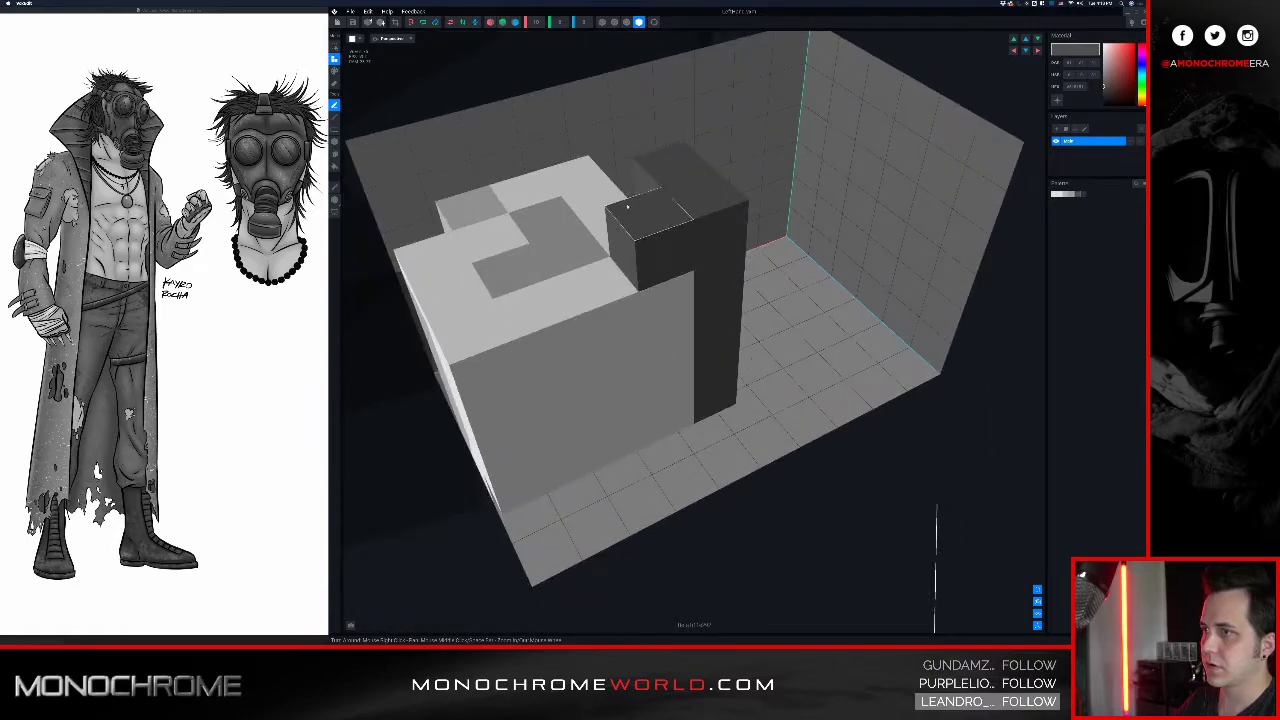
mouse_move(635, 188)
right_mouse_down()
mouse_move(617, 180)
mouse_move(651, 217)
mouse_move(694, 214)
mouse_move(378, 425)
right_mouse_up()
right_click_drag(620, 250, 557, 277)
middle_click_drag(557, 277, 613, 249)
right_click_drag(613, 249, 592, 215)
left_click(654, 22)
right_click_drag(668, 300, 460, 297)
right_click_drag(510, 446, 686, 118)
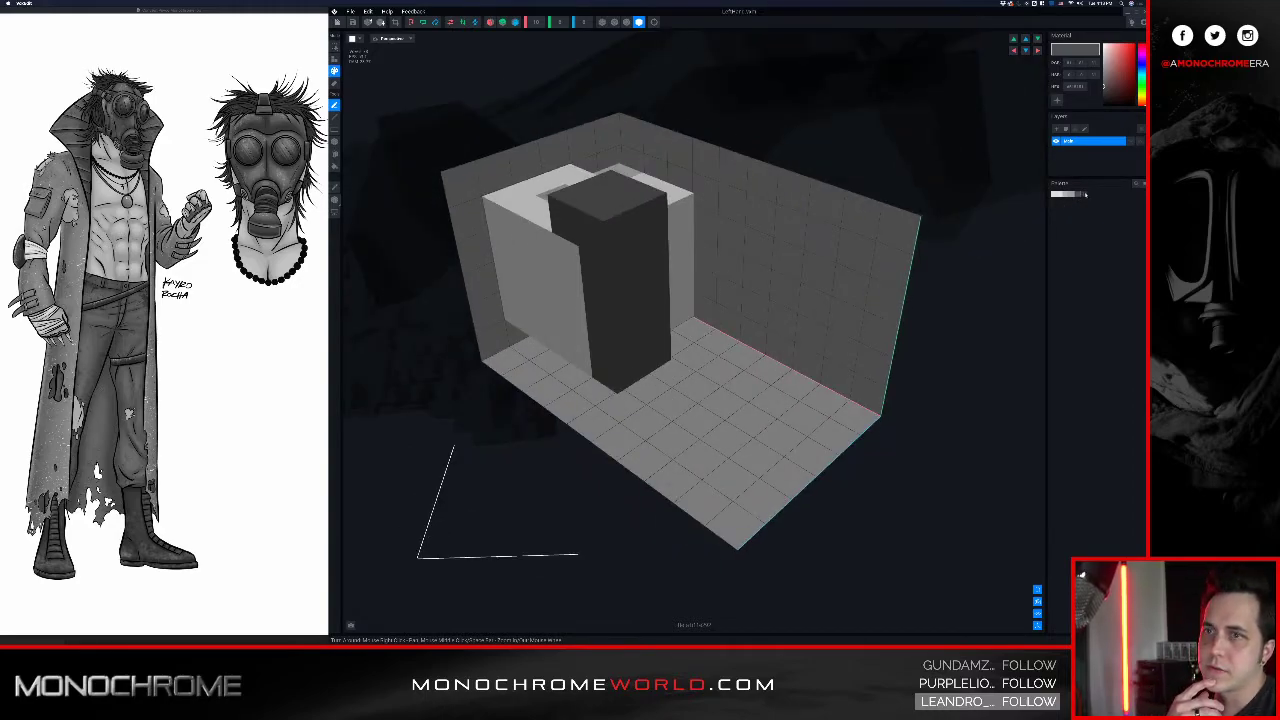
- Mix a lighter grey and attach separate single voxels in it down the outer face of the dark end block
left_click_drag(1112, 69, 1100, 71)
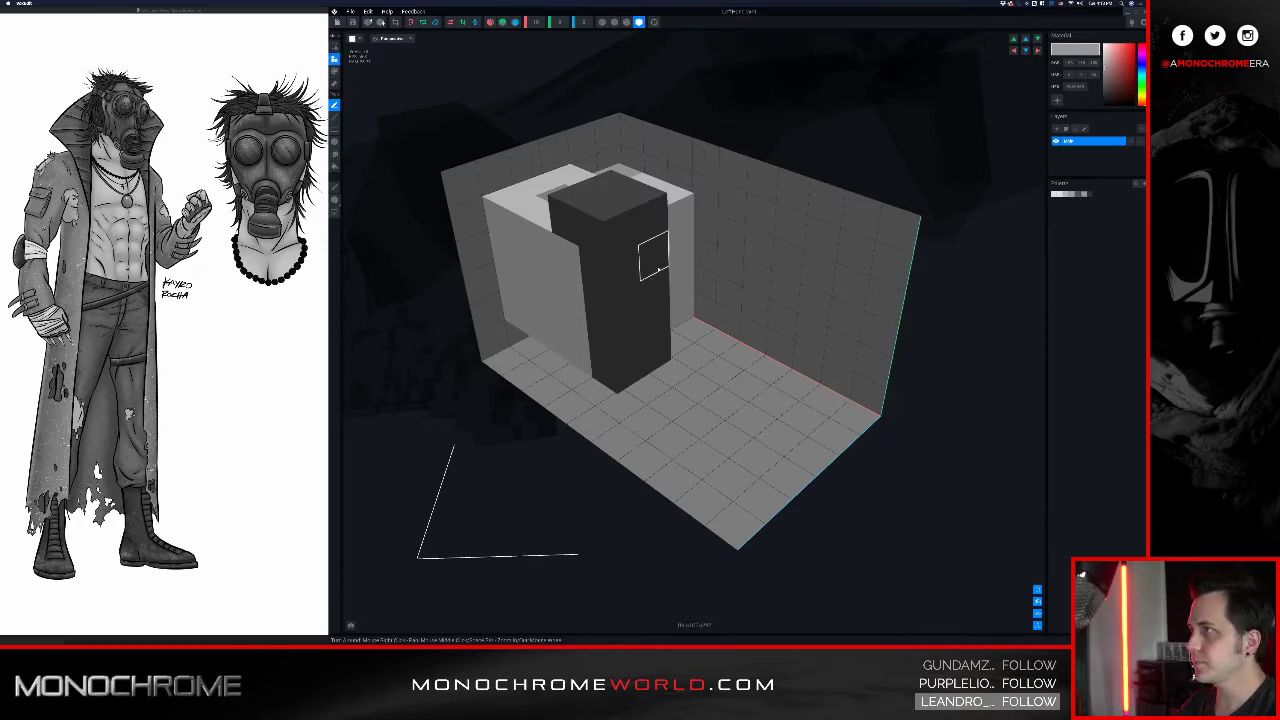
left_click(629, 244)
left_click(637, 311)
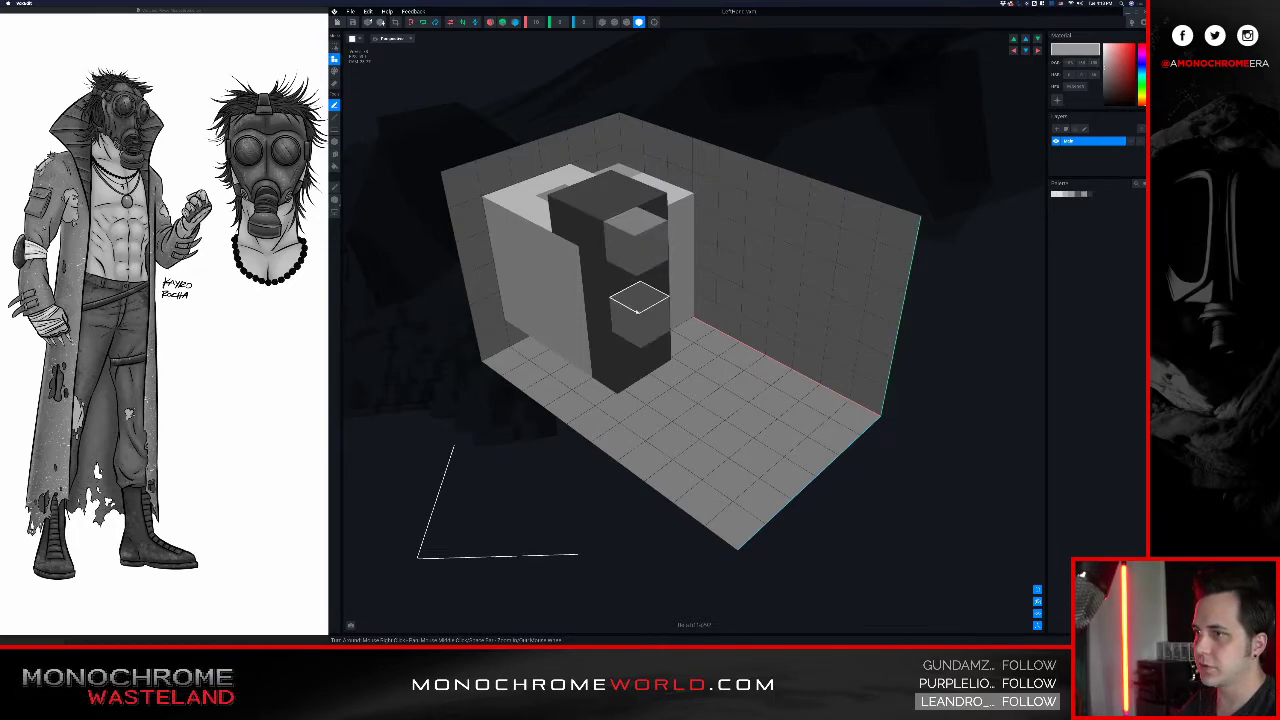
right_click_drag(661, 358, 731, 318)
left_click(627, 354)
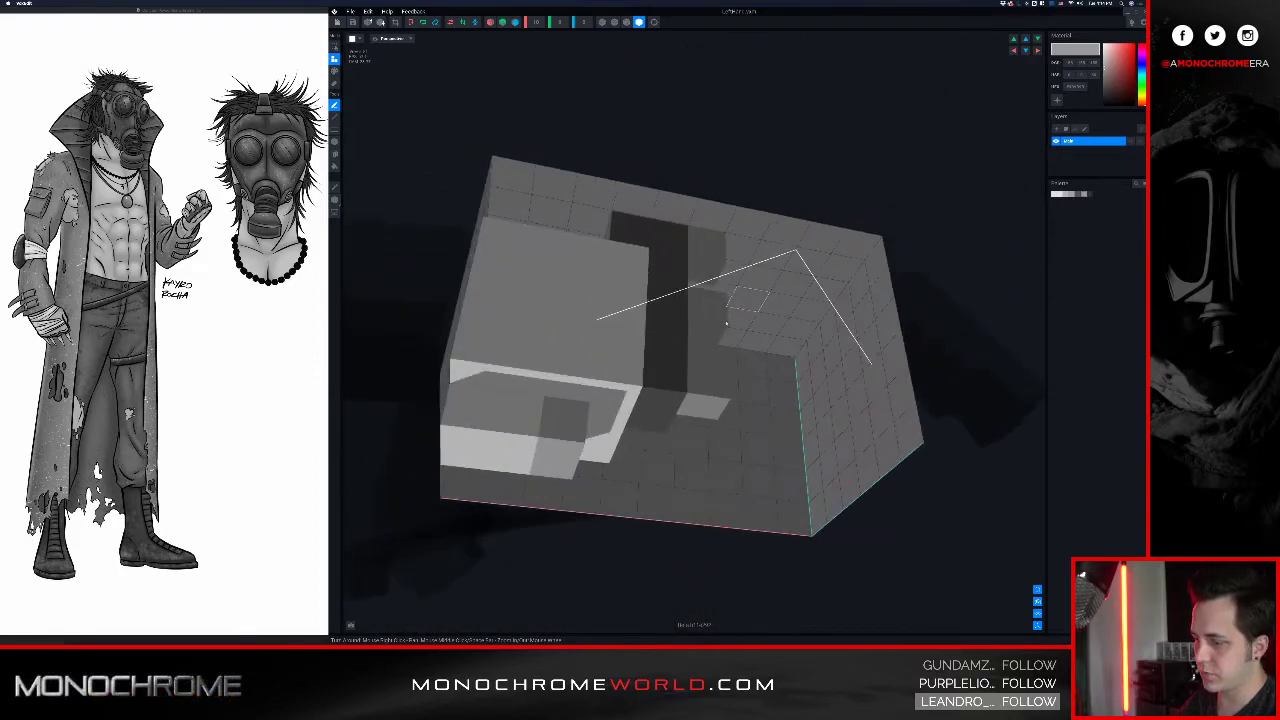
- Sample the dark grey from the end block and extend the block with it at its lower end
left_click(669, 368, "alt")
key("p")
key("a")
left_click(665, 404)
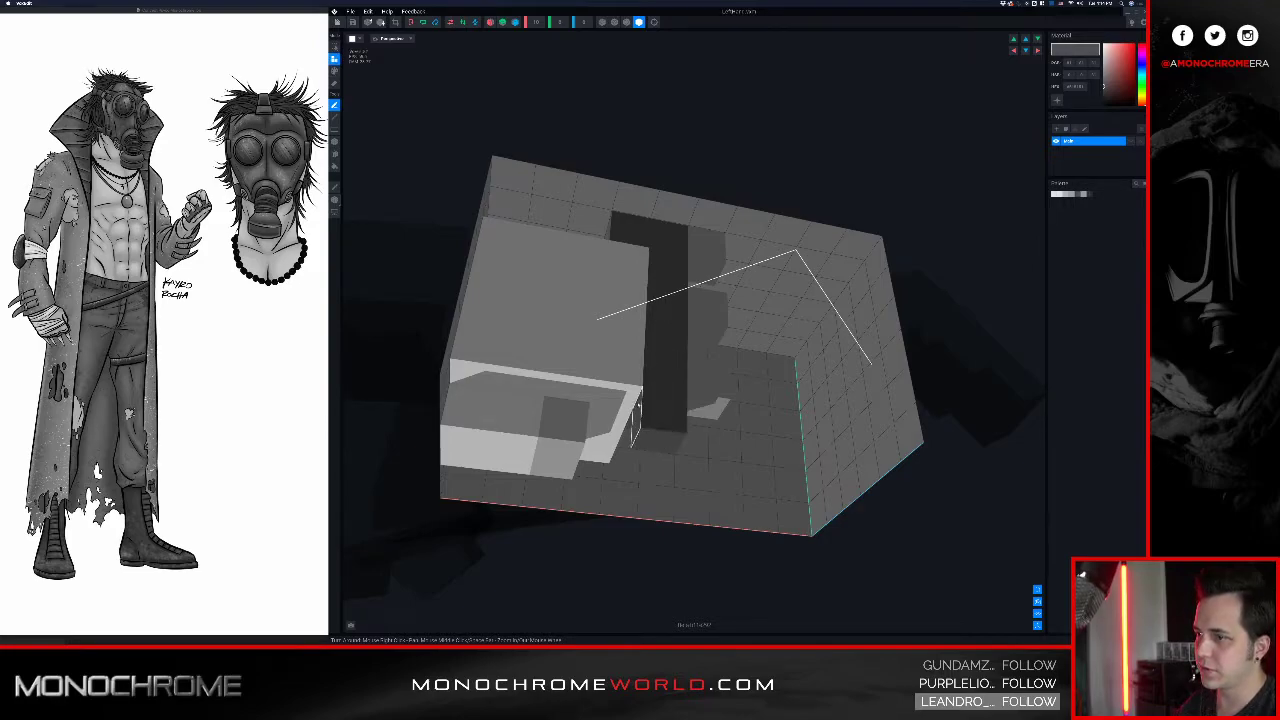
left_click(638, 404)
right_click_drag(680, 383, 714, 382)
mouse_move(729, 332)
right_mouse_down()
mouse_move(717, 326)
mouse_move(727, 330)
right_mouse_up()
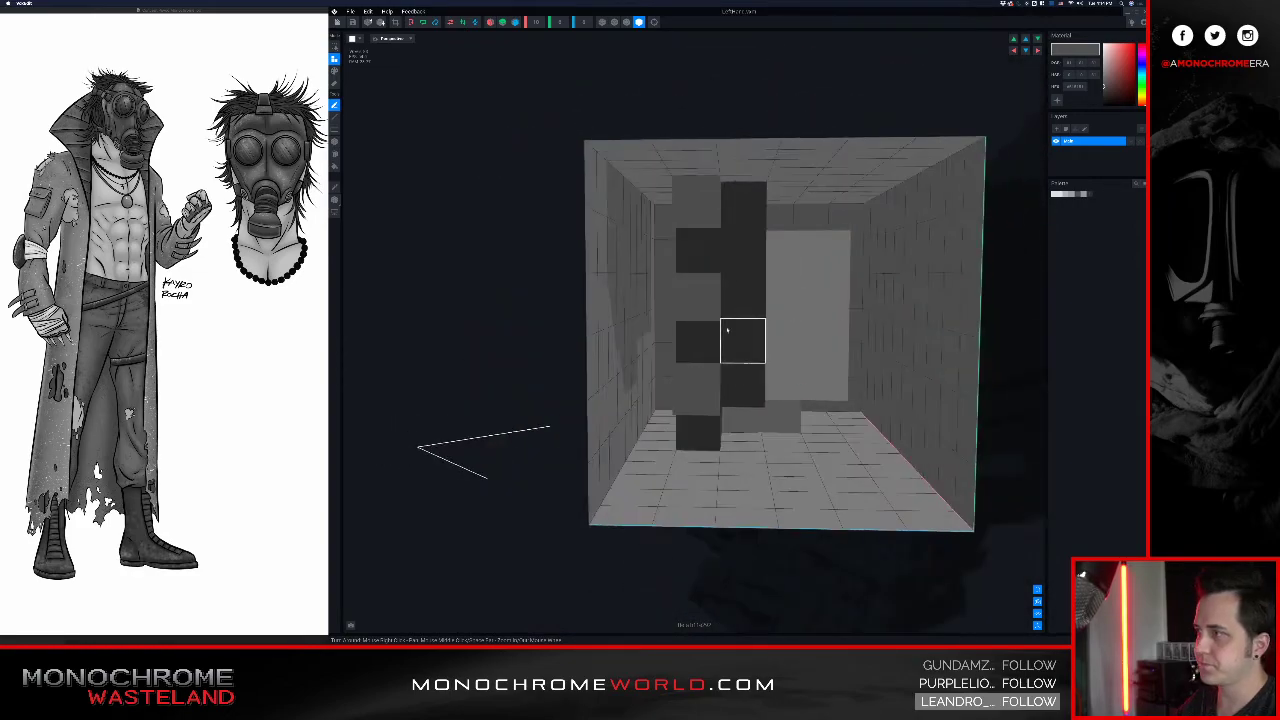
- Erase the middle and lower lighter voxels from the outer face of the dark end block, keeping the uppermost one
key("3")
key("4")
left_click(714, 305)
right_click_drag(732, 293, 698, 358)
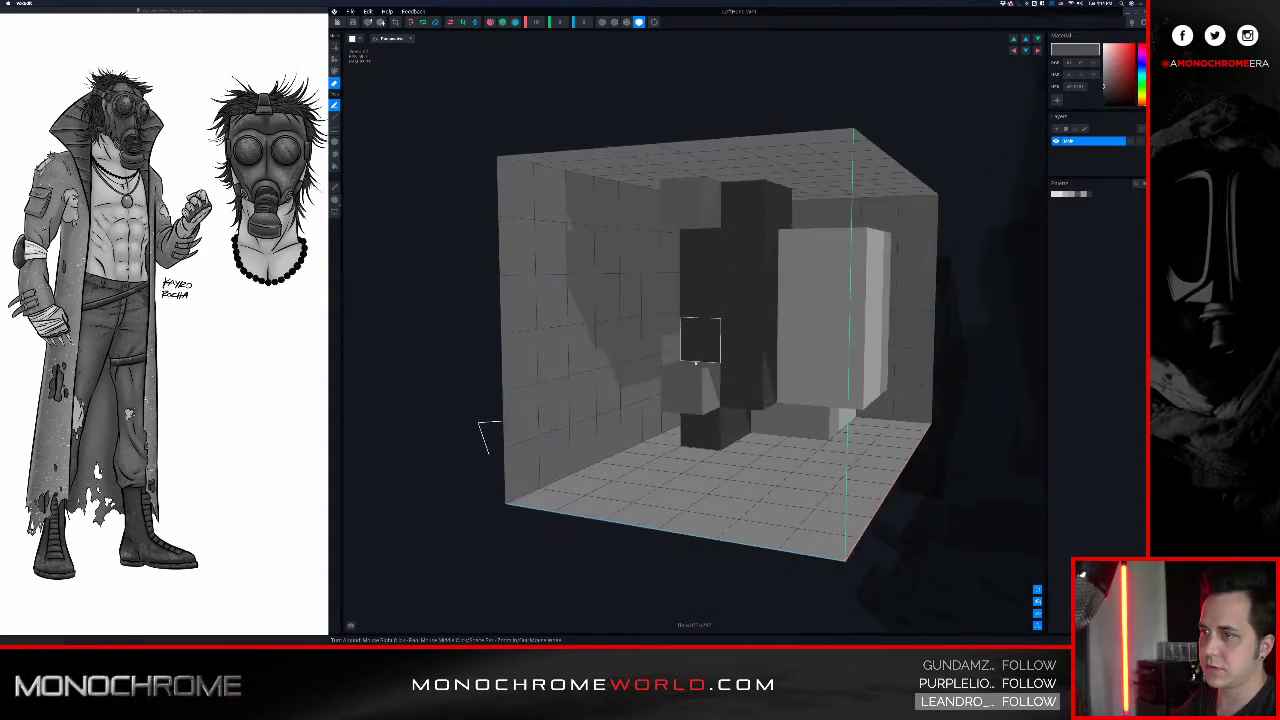
left_click(694, 380)
- Mix a lighter grey for the remaining protruding voxel at the top of the dark block's outer face
left_click(711, 200, "alt")
right_click_drag(713, 201, 731, 206)
left_click_drag(1106, 69, 1101, 63)
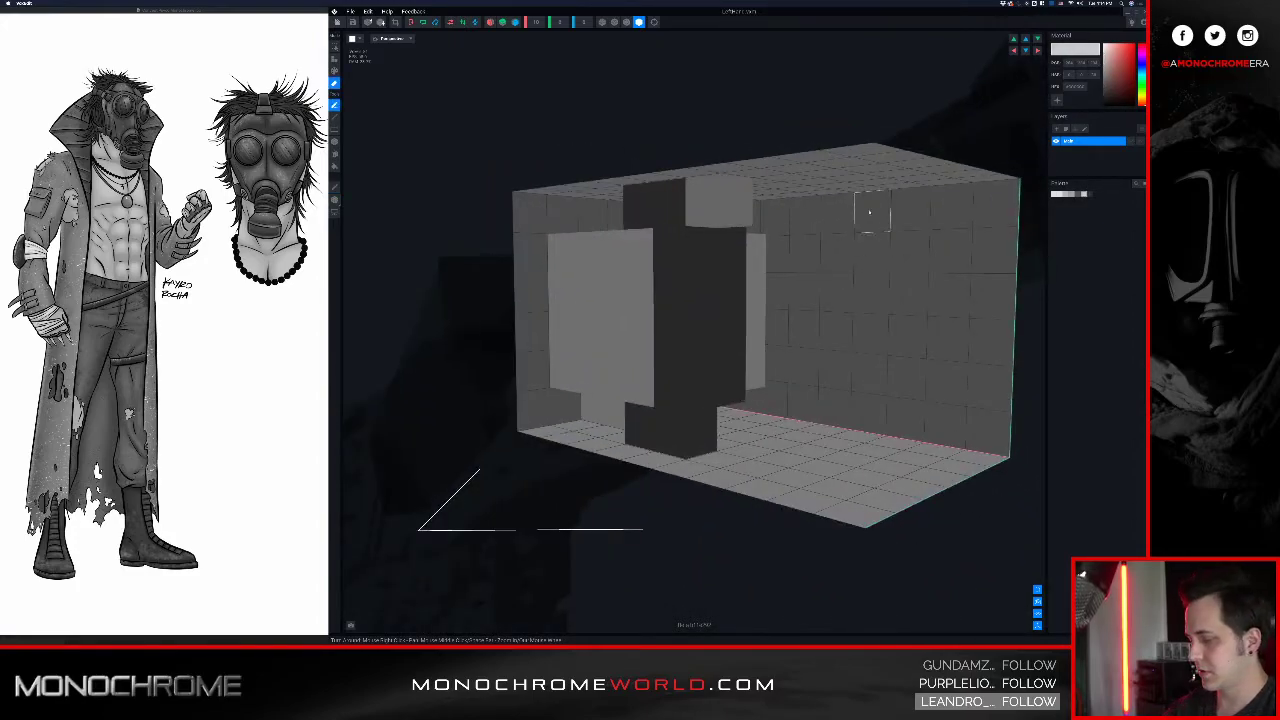
- Sample the dark grey again and attach a voxel in it to the upper part of the end block
key("i")
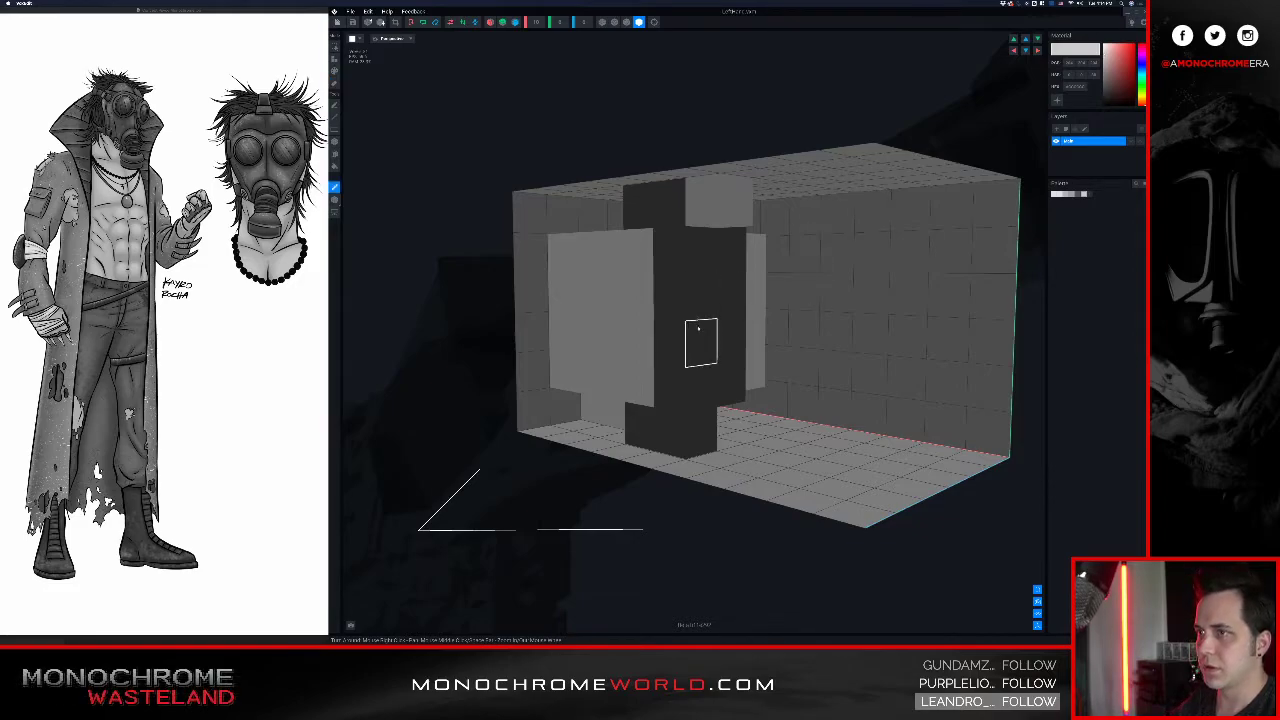
left_click(733, 279)
key("p")
key("a")
left_click(735, 262)
mouse_move(764, 276)
right_mouse_down()
mouse_move(718, 276)
mouse_move(748, 280)
right_mouse_up()
- Sample the light grey and attach a second protruding voxel below the uppermost one, leaving a one-voxel gap
key("i")
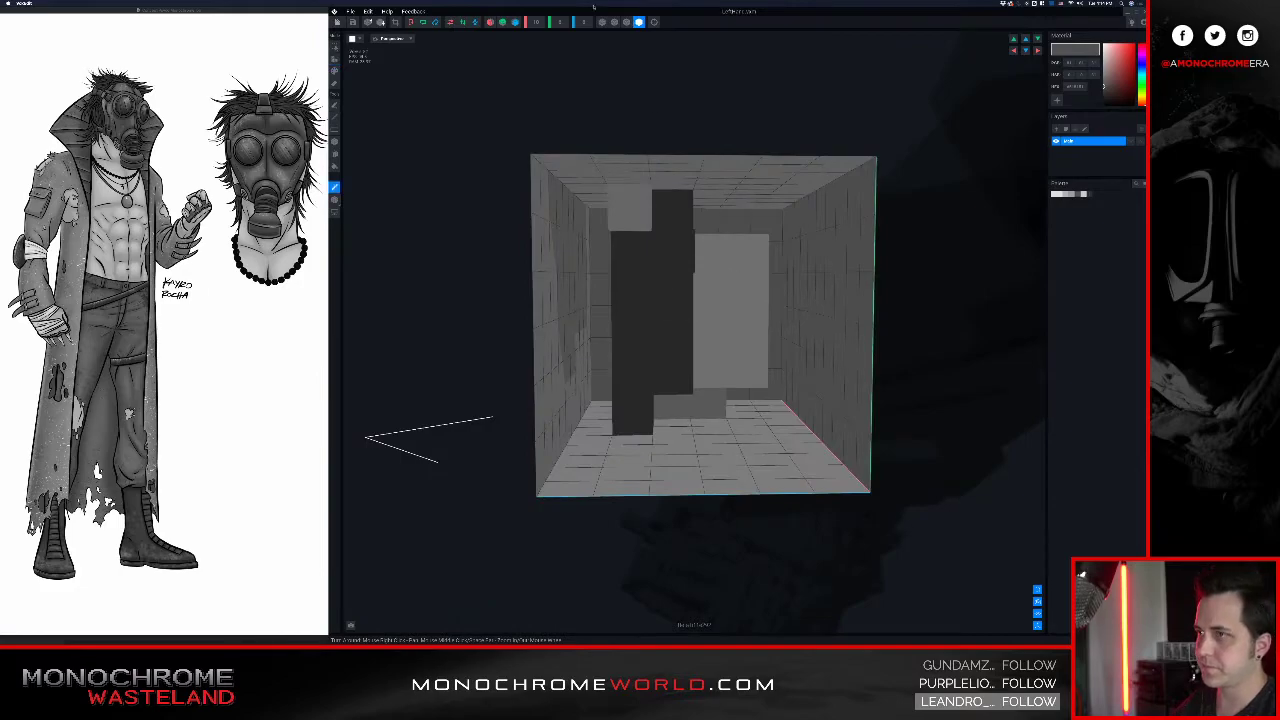
left_click(627, 189)
key("p")
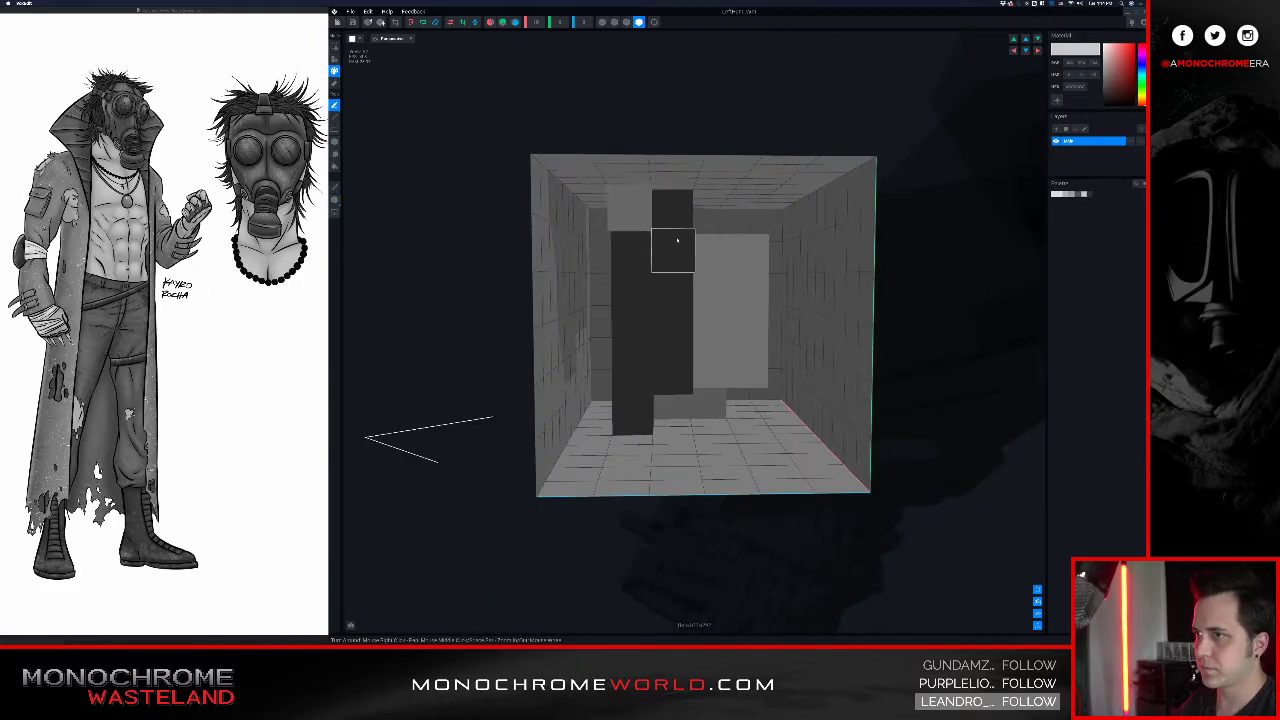
left_click(677, 241)
key("e")
left_click(676, 244)
mouse_move(692, 219)
right_mouse_down()
mouse_move(675, 227)
mouse_move(700, 230)
mouse_move(686, 248)
right_mouse_up()
left_click(656, 274)
key("a")
left_click(657, 274)
right_click_drag(713, 282, 714, 268)
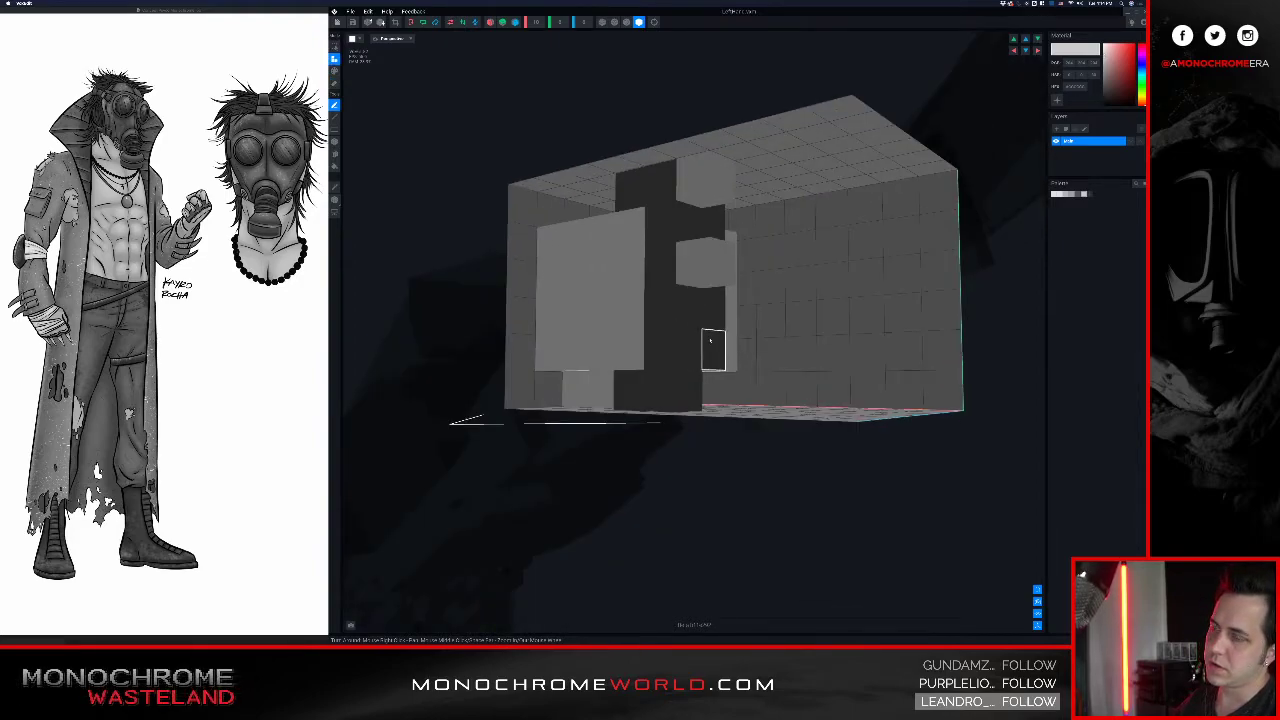
- Attach a light grey voxel at the block's lower end and shift the middle one to the neighbouring column
mouse_move(710, 340)
right_mouse_down()
mouse_move(731, 318)
mouse_move(737, 331)
mouse_move(728, 338)
mouse_move(723, 310)
mouse_move(716, 323)
mouse_move(728, 297)
mouse_move(709, 279)
mouse_move(711, 302)
right_mouse_up()
left_click(678, 388)
left_click(713, 356, "shift")
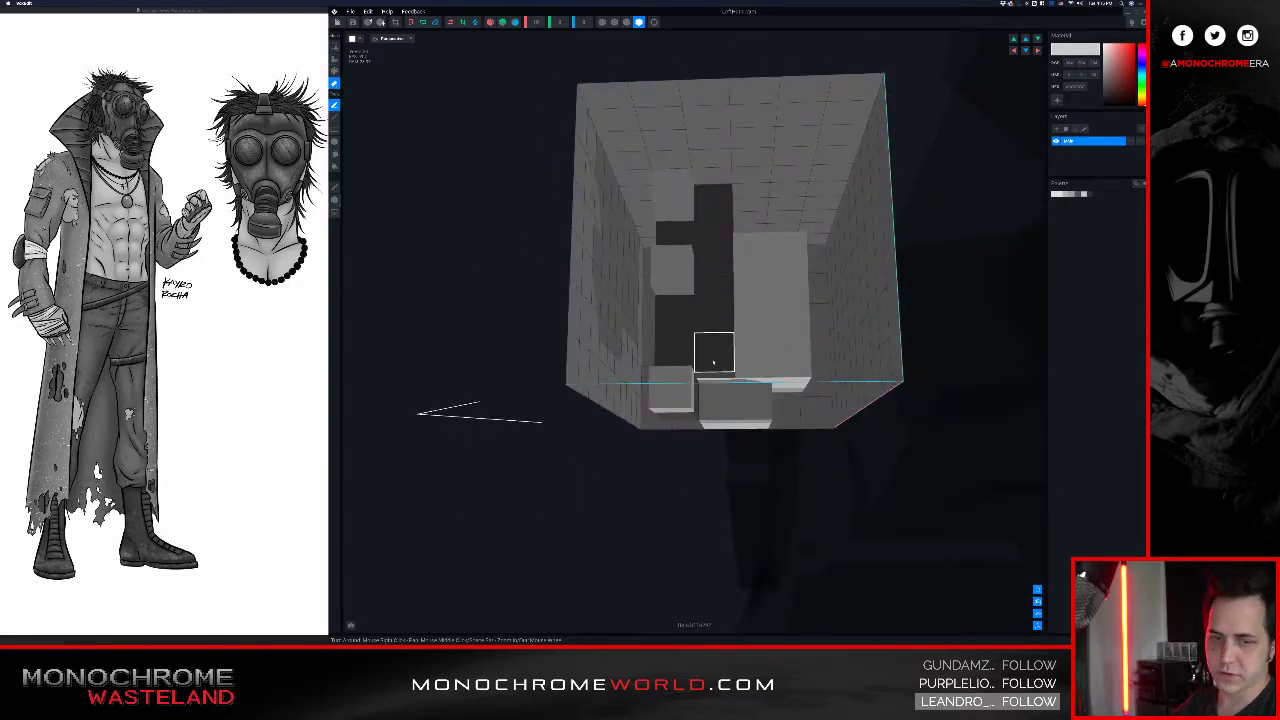
left_click(722, 330)
right_click_drag(685, 276, 688, 281)
right_click_drag(695, 281, 708, 283)
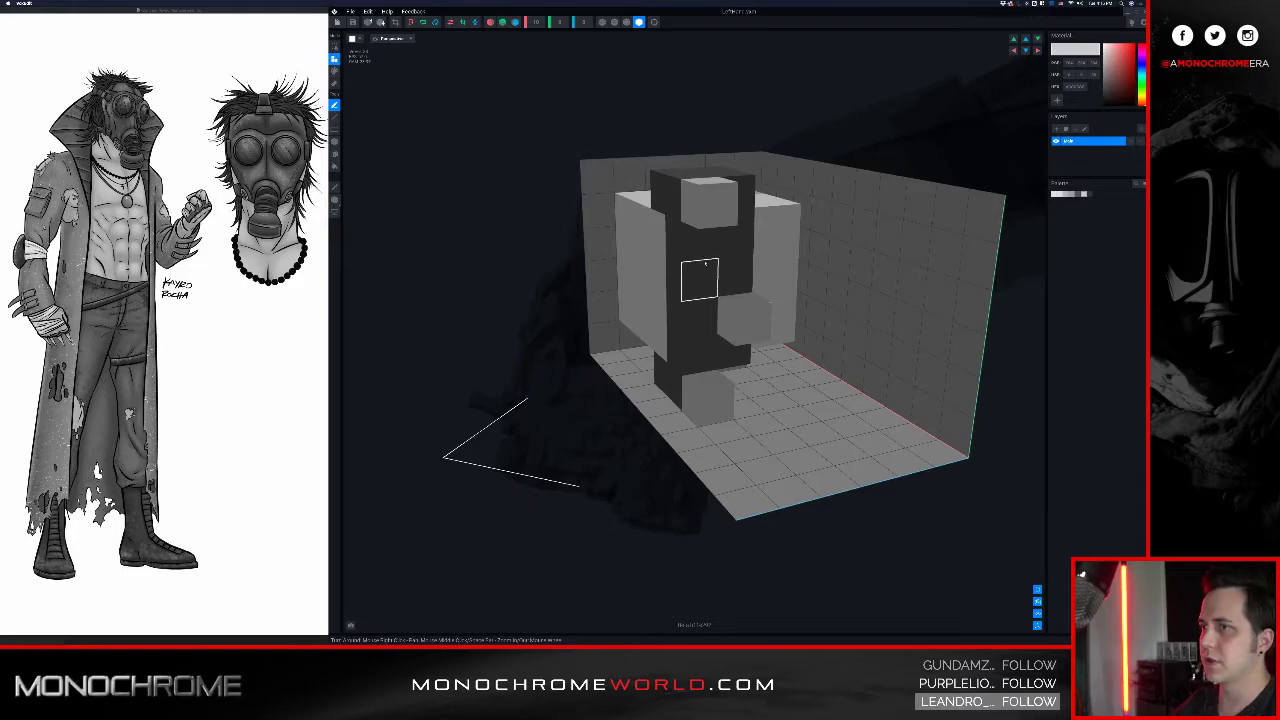
- Attach more light grey voxels in the middle of the block's outer face and erase the lowest one
left_click(703, 276)
right_click_drag(694, 327, 729, 380)
left_click(712, 348)
left_click(696, 401)
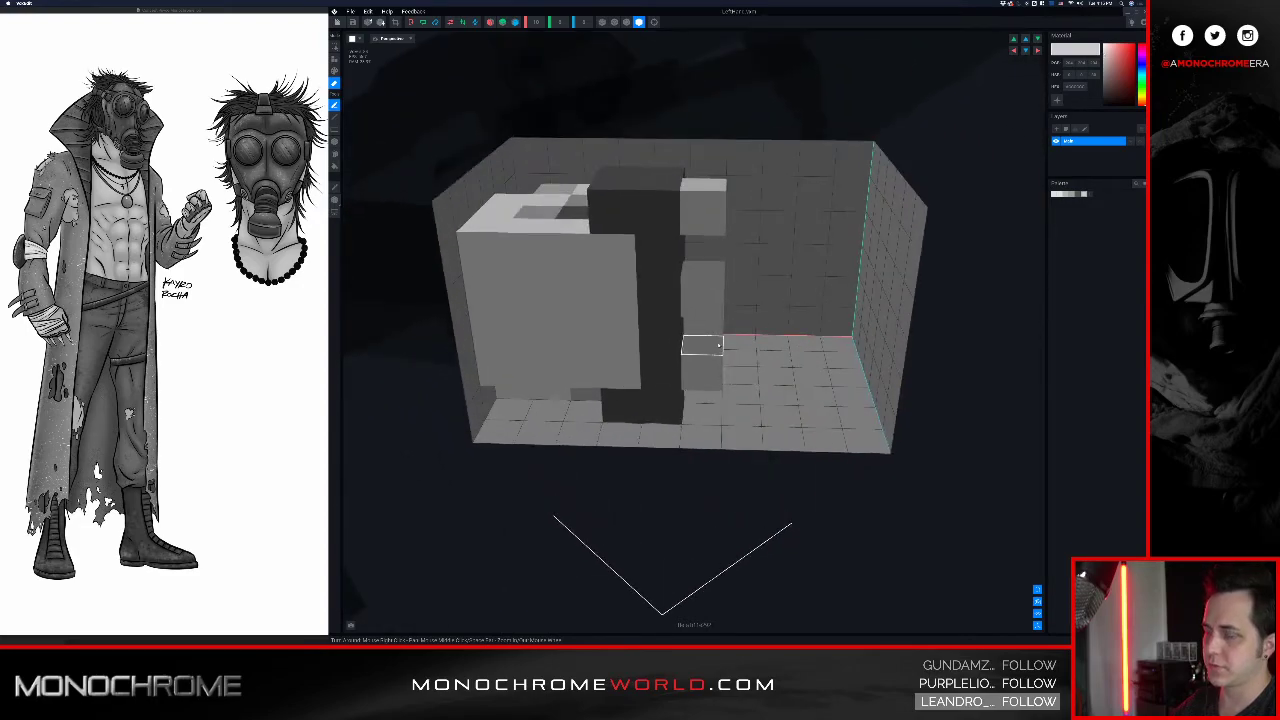
- Sample the dark grey and attach a column of dark voxels along the side of the hand beside the end block
left_click(653, 252)
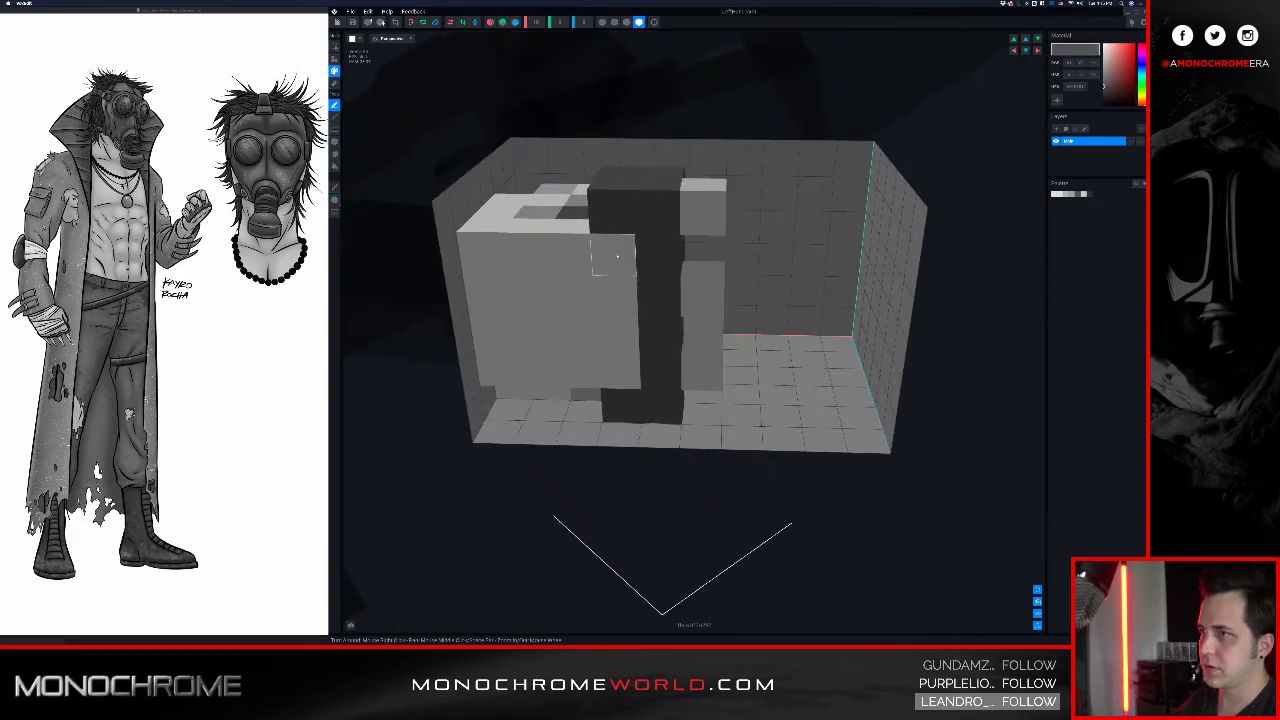
left_click(618, 256)
left_click(651, 270)
right_click_drag(636, 300, 618, 291)
left_click(618, 292)
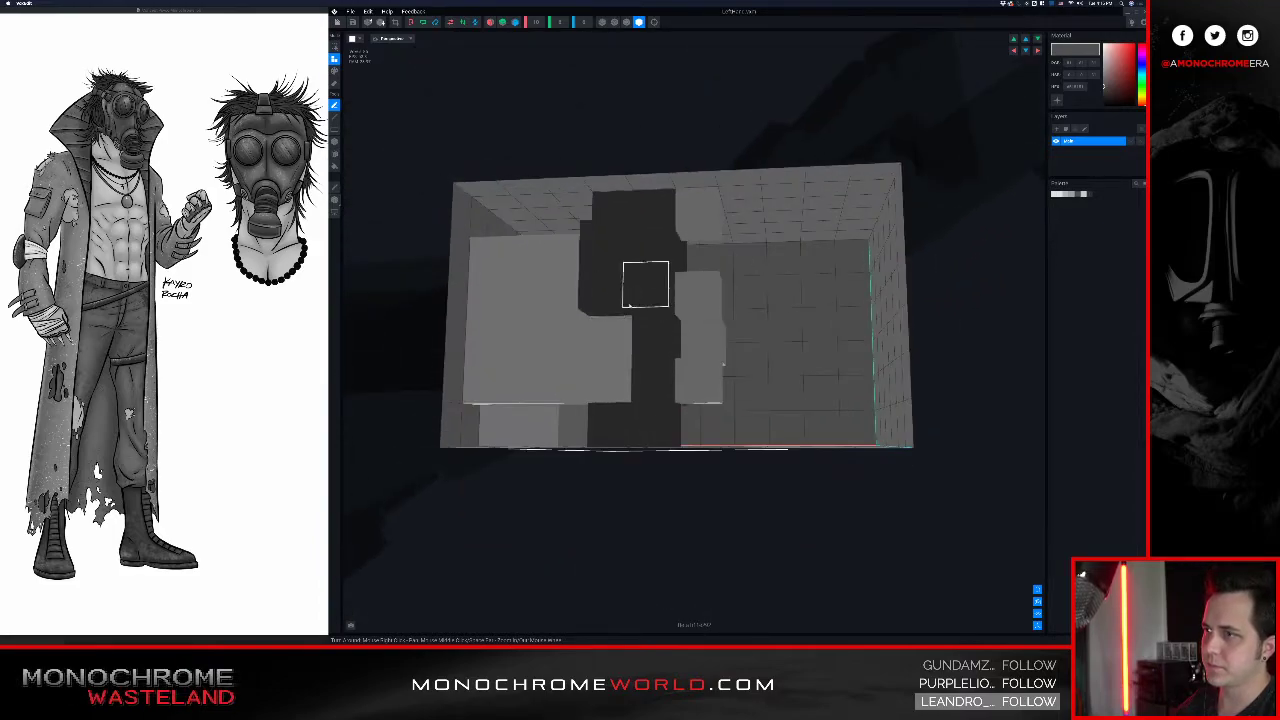
left_click(614, 338)
left_click(611, 366)
right_click_drag(657, 342, 653, 342)
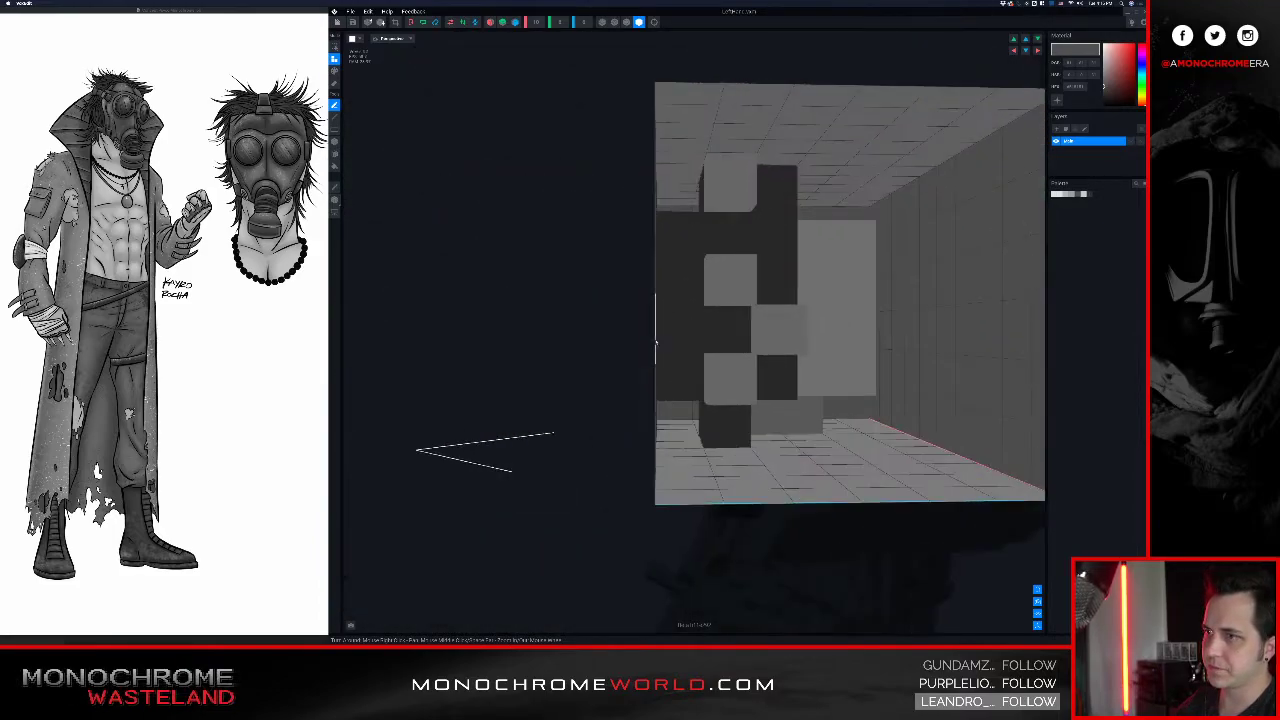
- Erase all light grey voxels from the dark block's outer face except the uppermost one
left_click(785, 341)
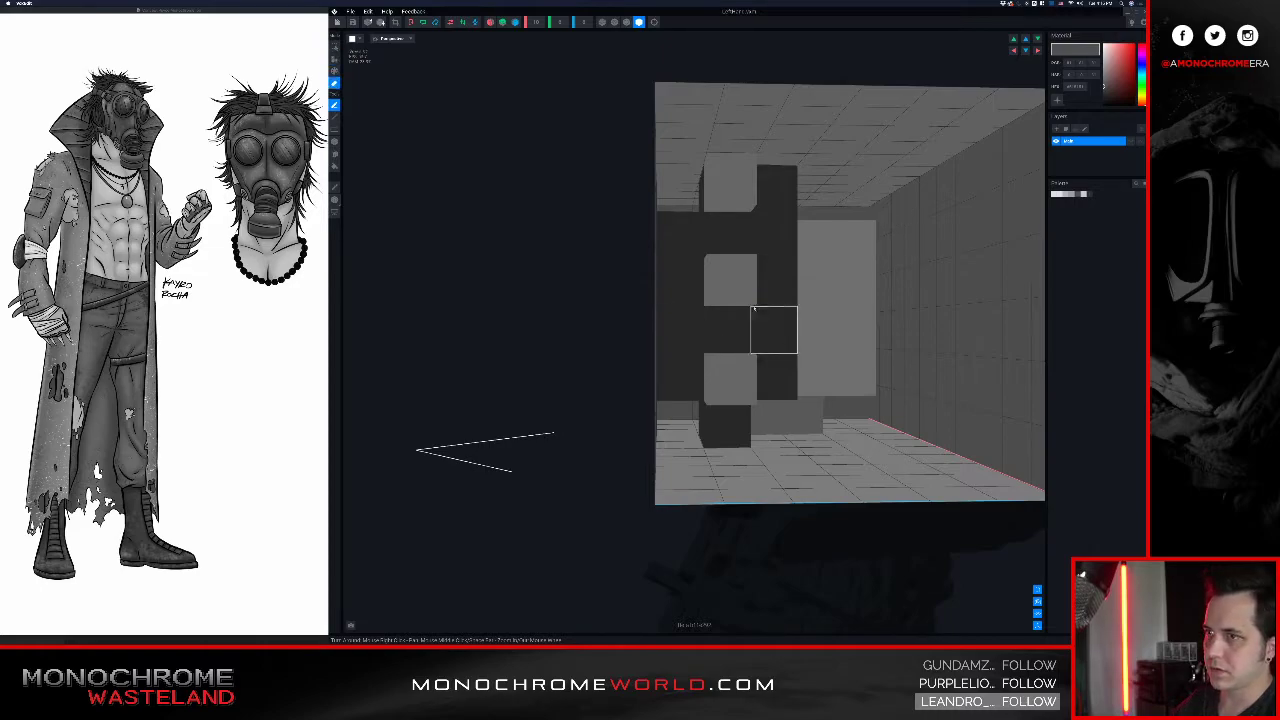
left_click(753, 300)
left_click(749, 376)
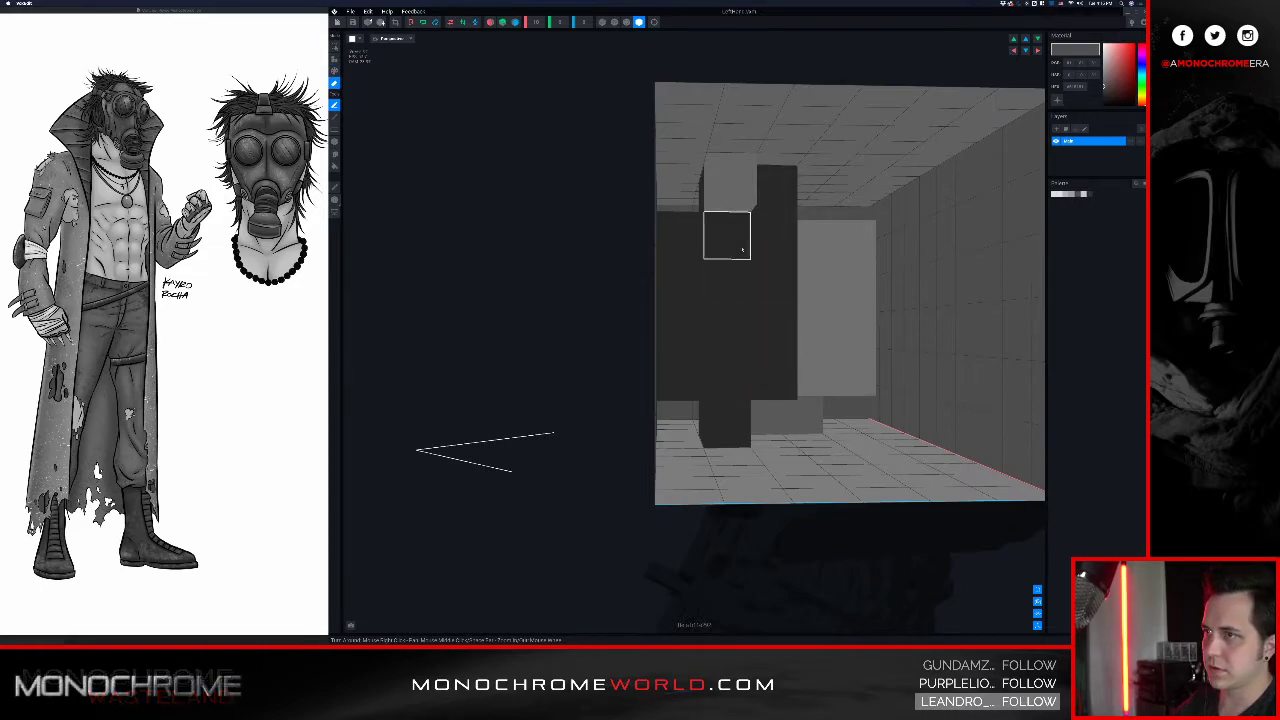
- Cover the top edge of the hand next to the end block with dark grey voxels
right_click_drag(749, 209, 726, 219)
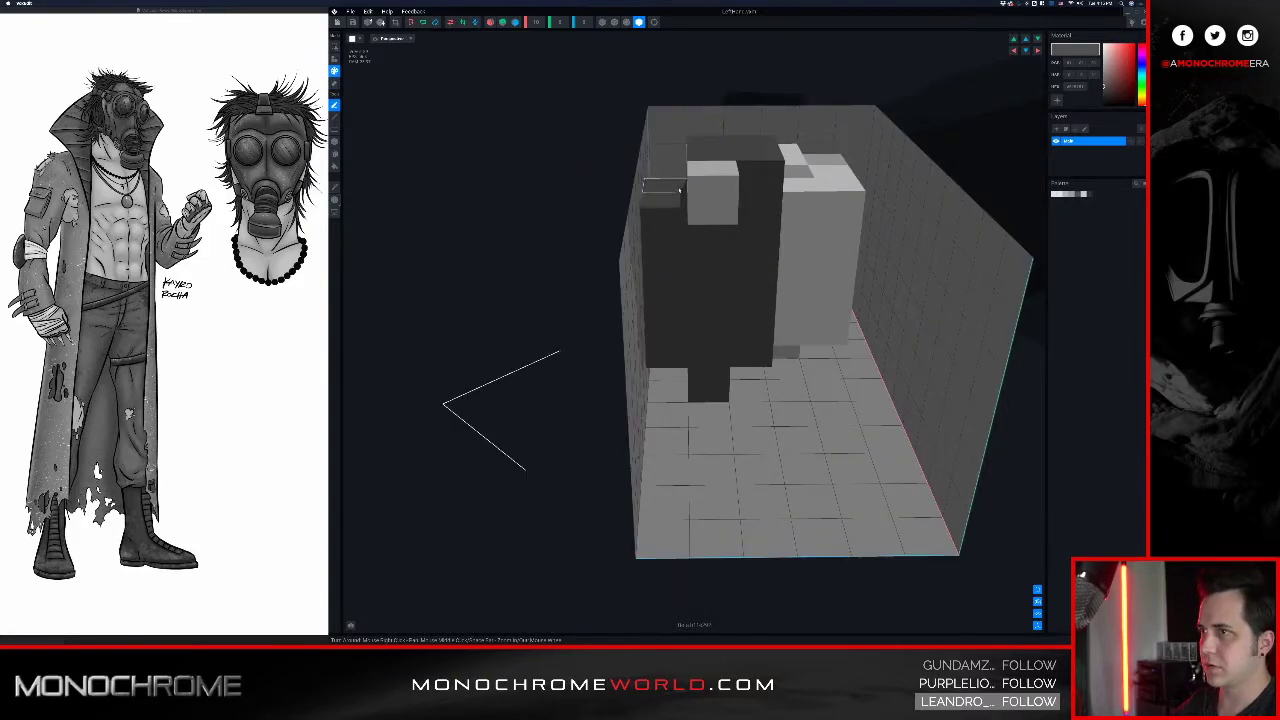
mouse_move(661, 181)
right_mouse_down()
mouse_move(765, 205)
mouse_move(733, 226)
mouse_move(748, 225)
mouse_move(730, 213)
right_mouse_up()
left_click(808, 219)
mouse_move(697, 268)
right_mouse_down()
mouse_move(713, 275)
mouse_move(700, 268)
mouse_move(708, 253)
right_mouse_up()
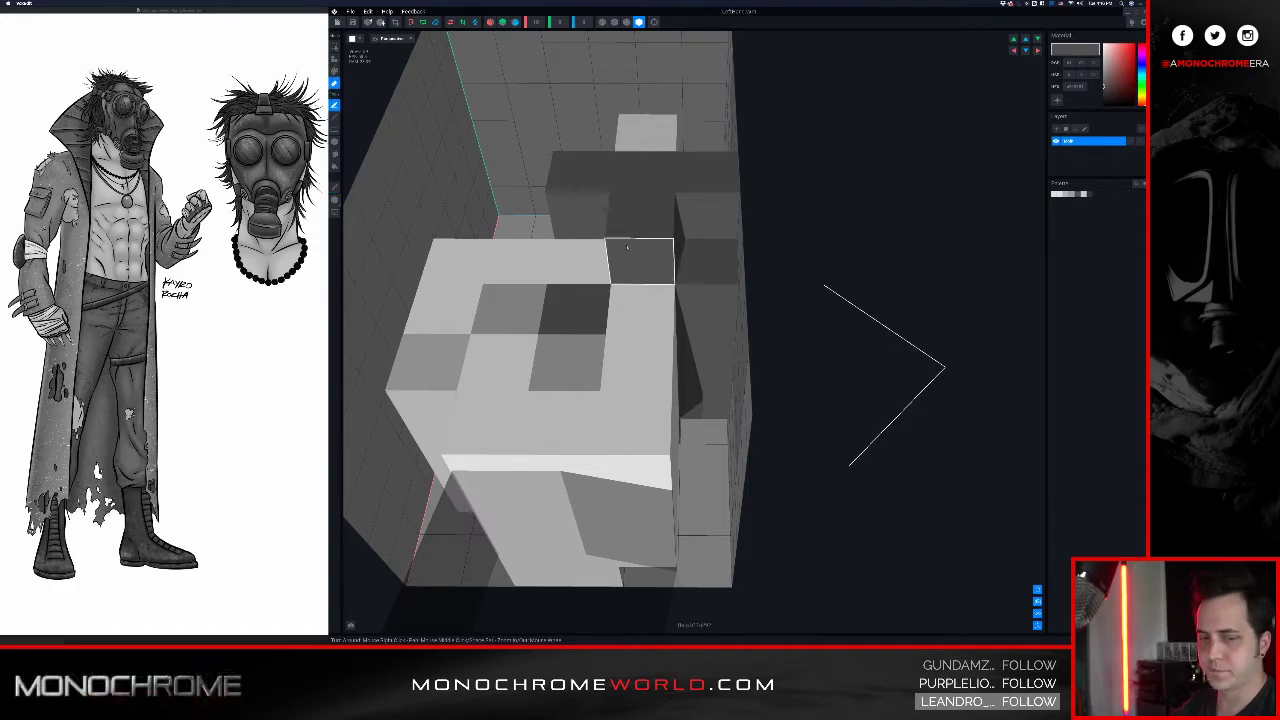
left_click(586, 254)
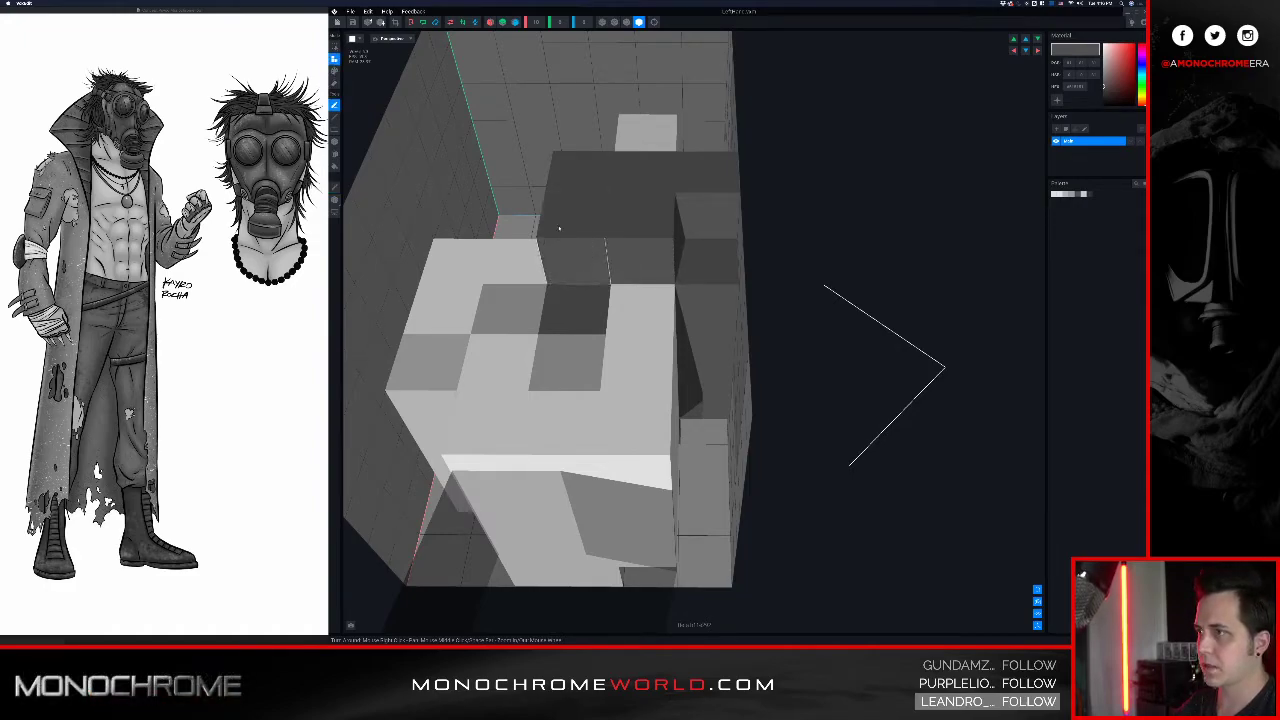
- Attach a column of dark grey voxels down the opposite side of the end block
mouse_move(563, 201)
right_mouse_down()
mouse_move(578, 194)
mouse_move(530, 195)
mouse_move(575, 190)
right_mouse_up()
mouse_move(493, 272)
right_mouse_down()
mouse_move(475, 280)
mouse_move(482, 272)
right_mouse_up()
left_click_drag(531, 240, 557, 449)
mouse_move(526, 426)
right_mouse_down()
mouse_move(526, 400)
mouse_move(522, 466)
right_mouse_up()
left_click(543, 557)
right_click_drag(543, 557, 436, 516)
left_click(426, 497)
mouse_move(497, 446)
right_mouse_down()
mouse_move(497, 505)
mouse_move(517, 474)
mouse_move(543, 483)
mouse_move(550, 466)
right_mouse_up()
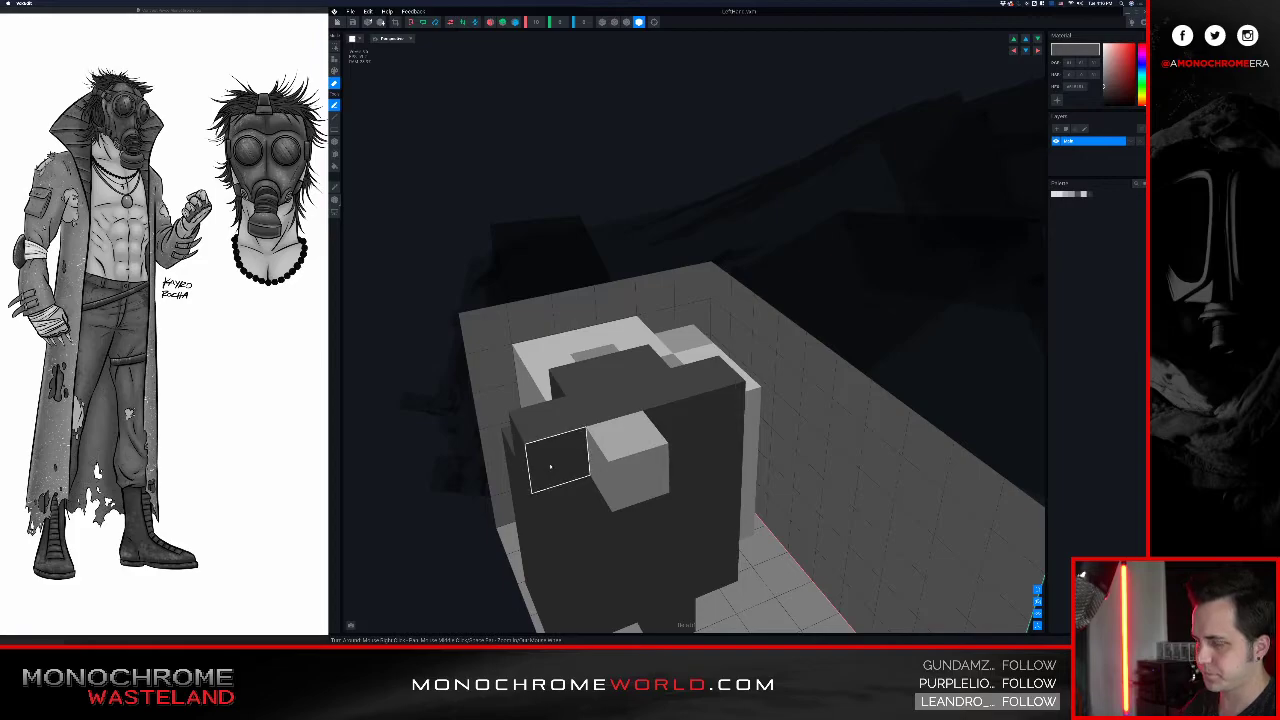
- Erase the dark voxel column protruding past the hand on the side next to the light grey voxel
left_click_drag(562, 628, 562, 629)
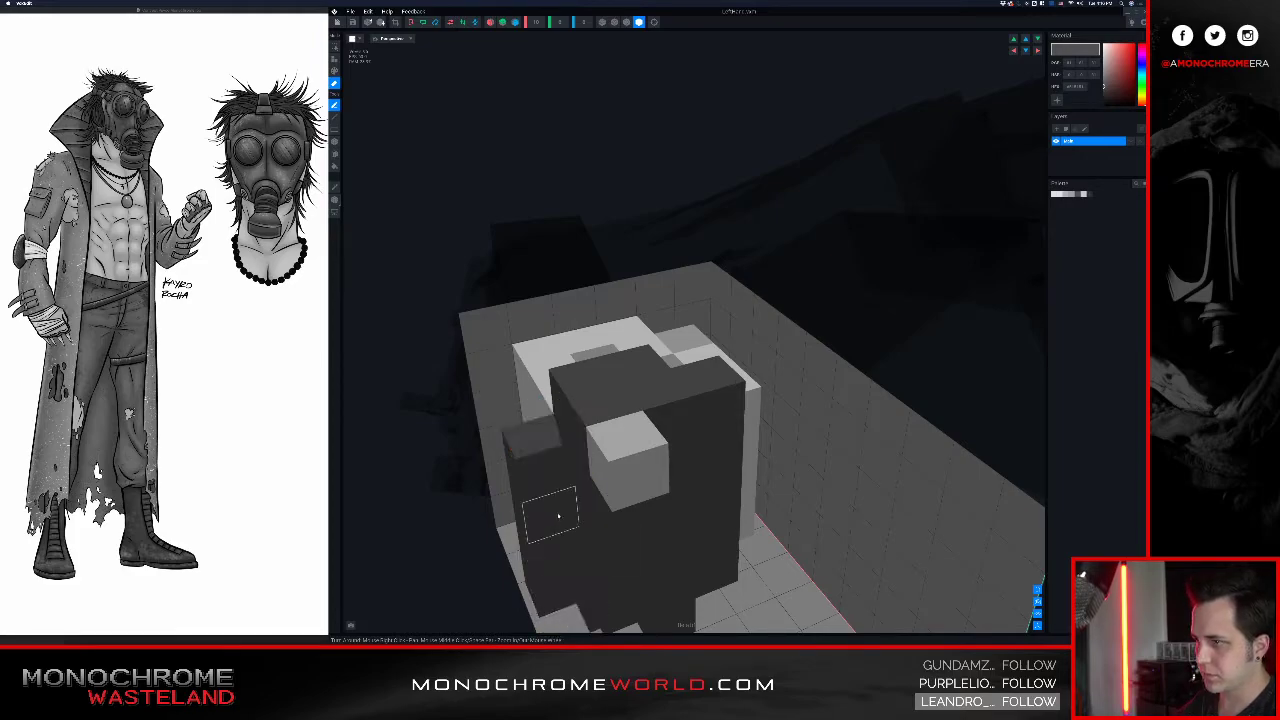
left_click_drag(551, 474, 561, 592)
right_click_drag(555, 525, 595, 539)
- Erase the leftover dark voxels on the underside of the end block
mouse_move(713, 406)
right_mouse_down()
mouse_move(728, 402)
mouse_move(720, 392)
mouse_move(733, 414)
right_mouse_up()
middle_click_drag(733, 414, 748, 386)
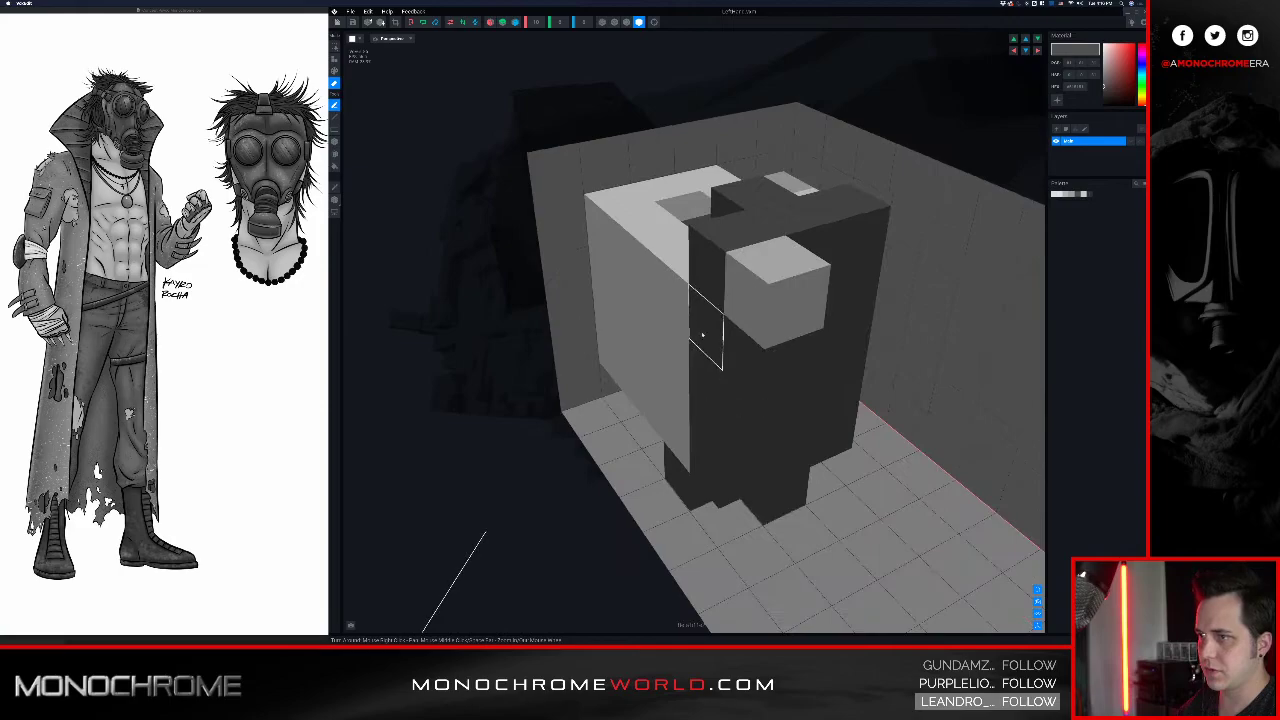
mouse_move(746, 394)
right_mouse_down()
mouse_move(760, 387)
mouse_move(750, 391)
right_mouse_up()
middle_click_drag(770, 394, 747, 371)
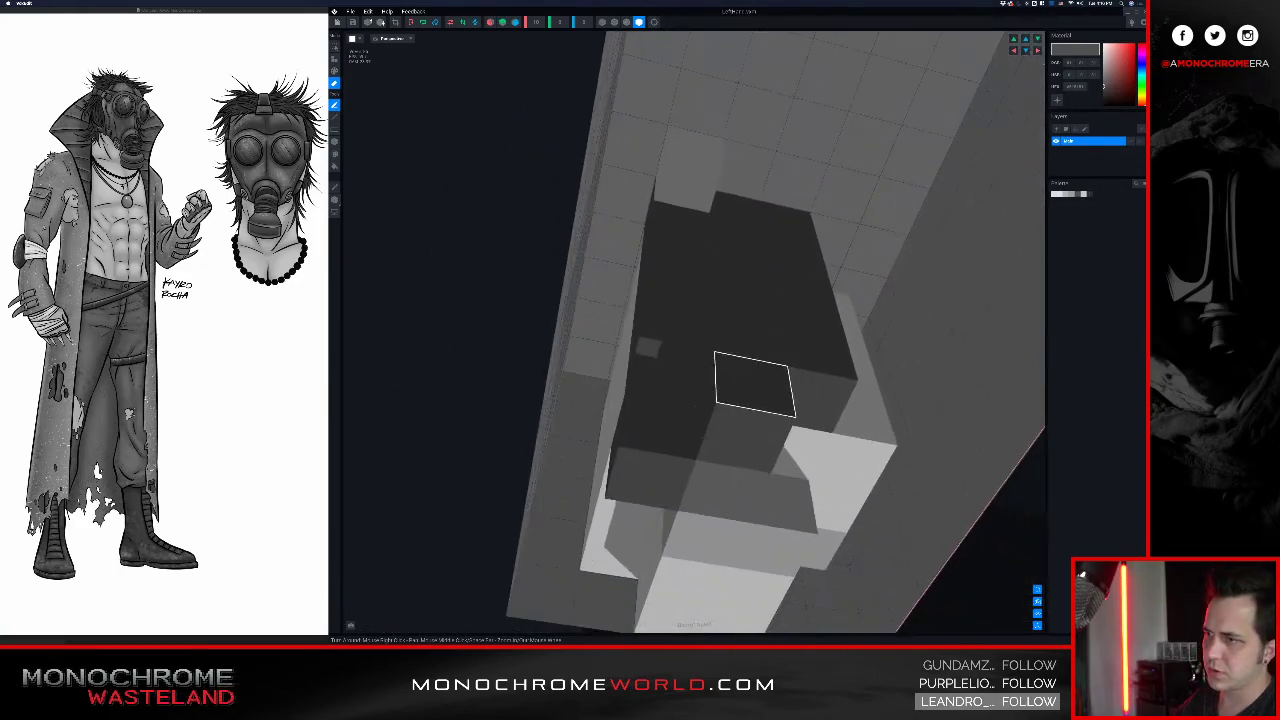
right_click_drag(747, 371, 743, 367)
left_click(657, 491)
mouse_move(717, 431)
right_mouse_down()
mouse_move(817, 426)
mouse_move(694, 423)
mouse_move(857, 254)
mouse_move(736, 392)
right_mouse_up()
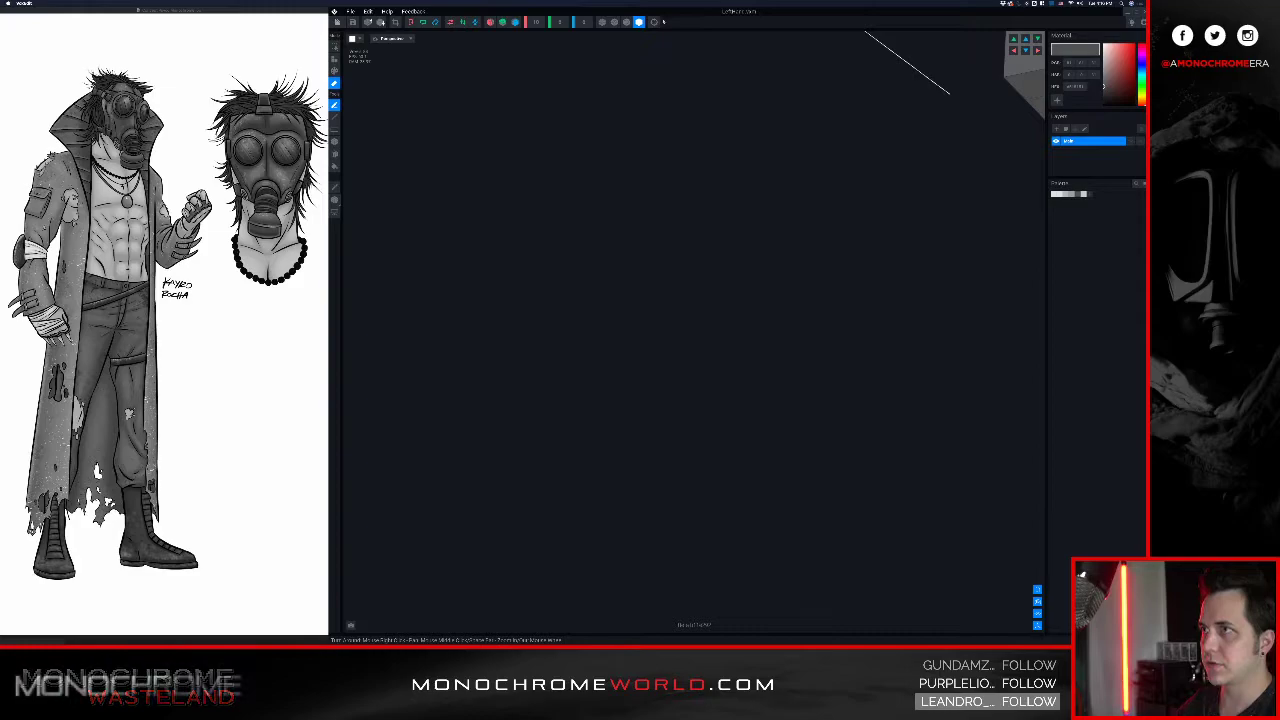
- Attach four light grey voxels to the dark block's outer face, two below the existing one and two in the farthest column
left_click(655, 22)
right_click_drag(677, 174, 652, 176)
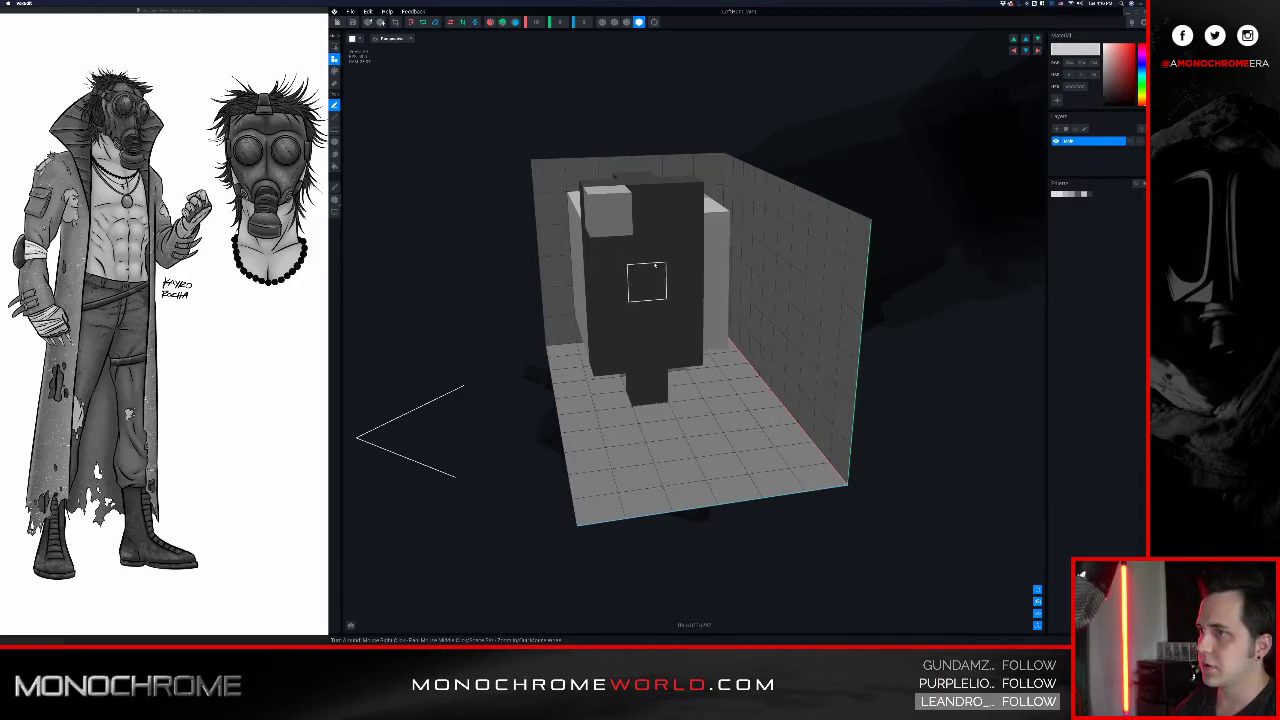
left_click(684, 229)
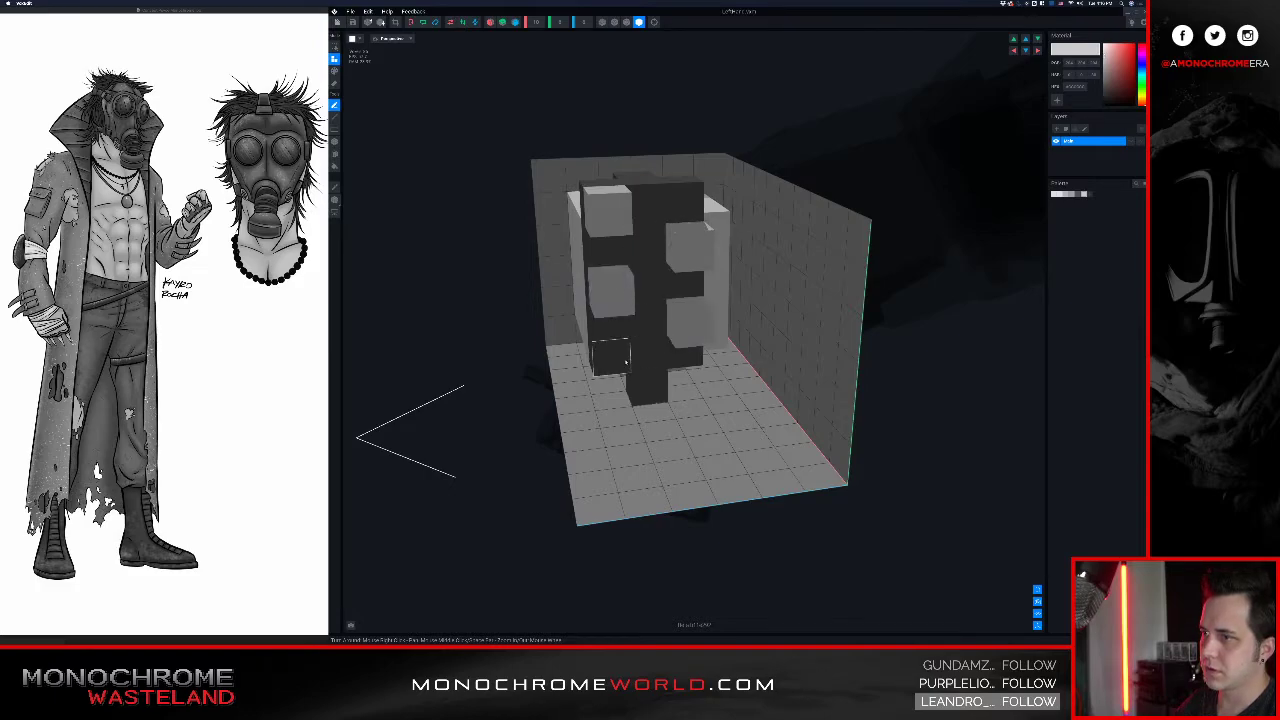
left_click(612, 362)
mouse_move(718, 322)
right_mouse_down()
mouse_move(603, 349)
mouse_move(535, 345)
mouse_move(722, 310)
mouse_move(648, 314)
mouse_move(691, 314)
mouse_move(686, 334)
mouse_move(701, 305)
right_mouse_up()
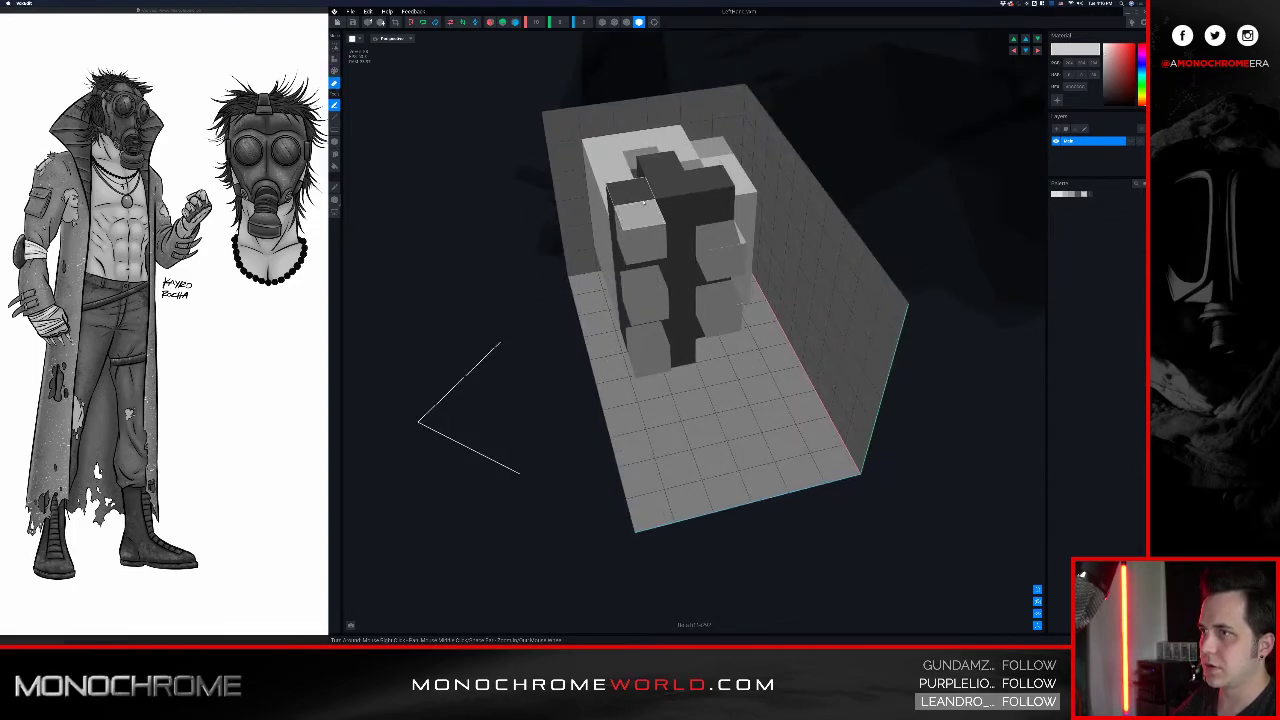
mouse_move(718, 168)
right_mouse_down()
mouse_move(714, 138)
mouse_move(668, 142)
mouse_move(718, 166)
right_mouse_up()
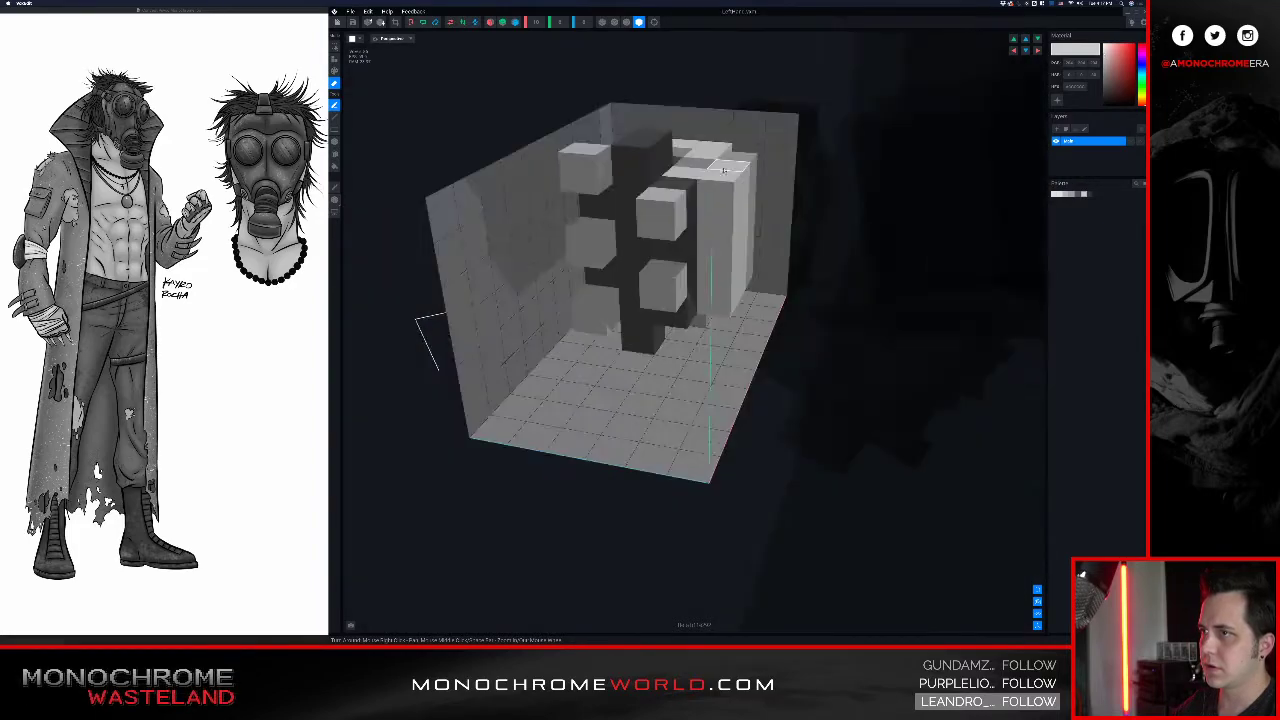
- Sample the dark grey and attach dark voxels to widen the band across the left hand's knuckles, including its underside
left_click(620, 215)
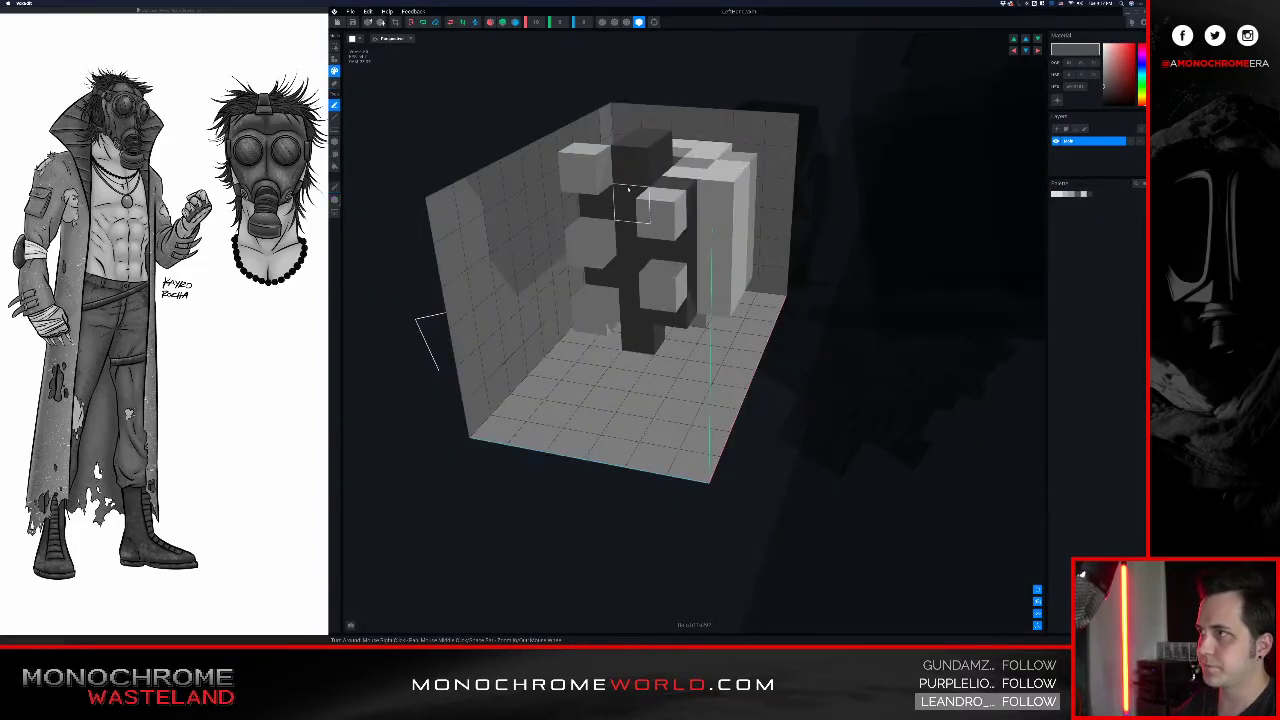
right_click_drag(630, 188, 637, 201)
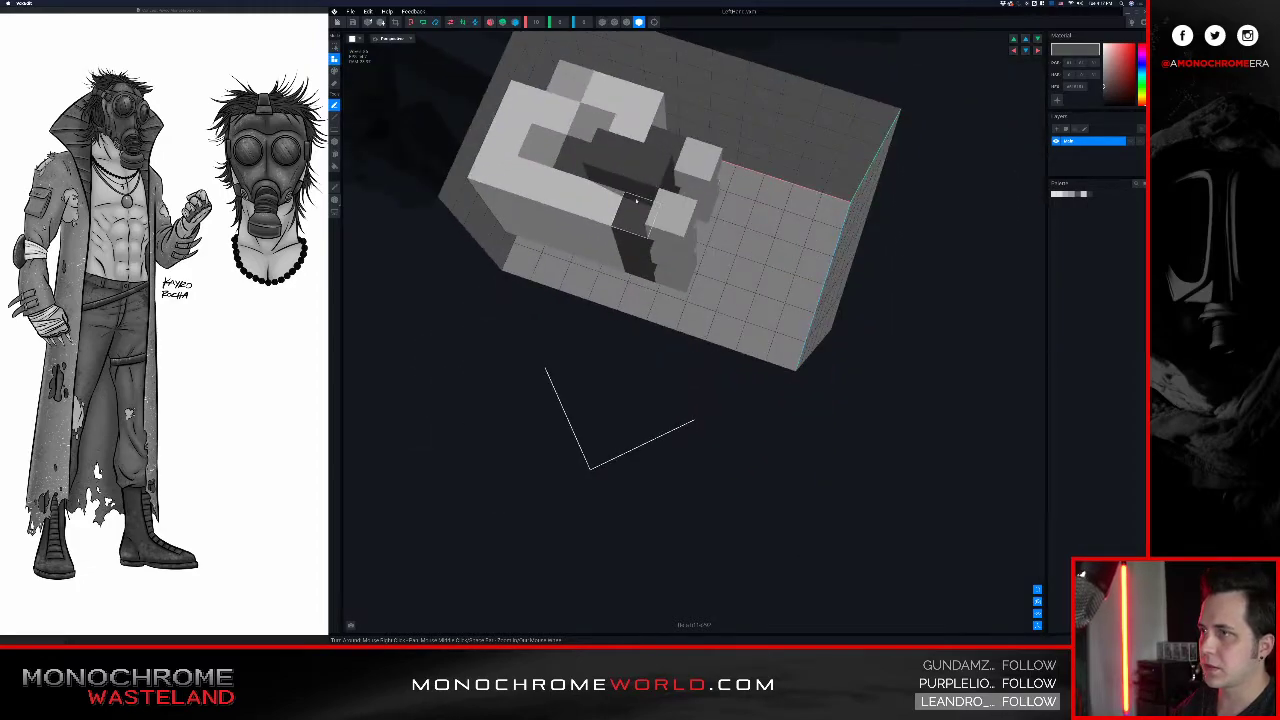
scroll(660, 152, "down", 1)
left_click(665, 139)
right_click_drag(667, 137, 718, 215)
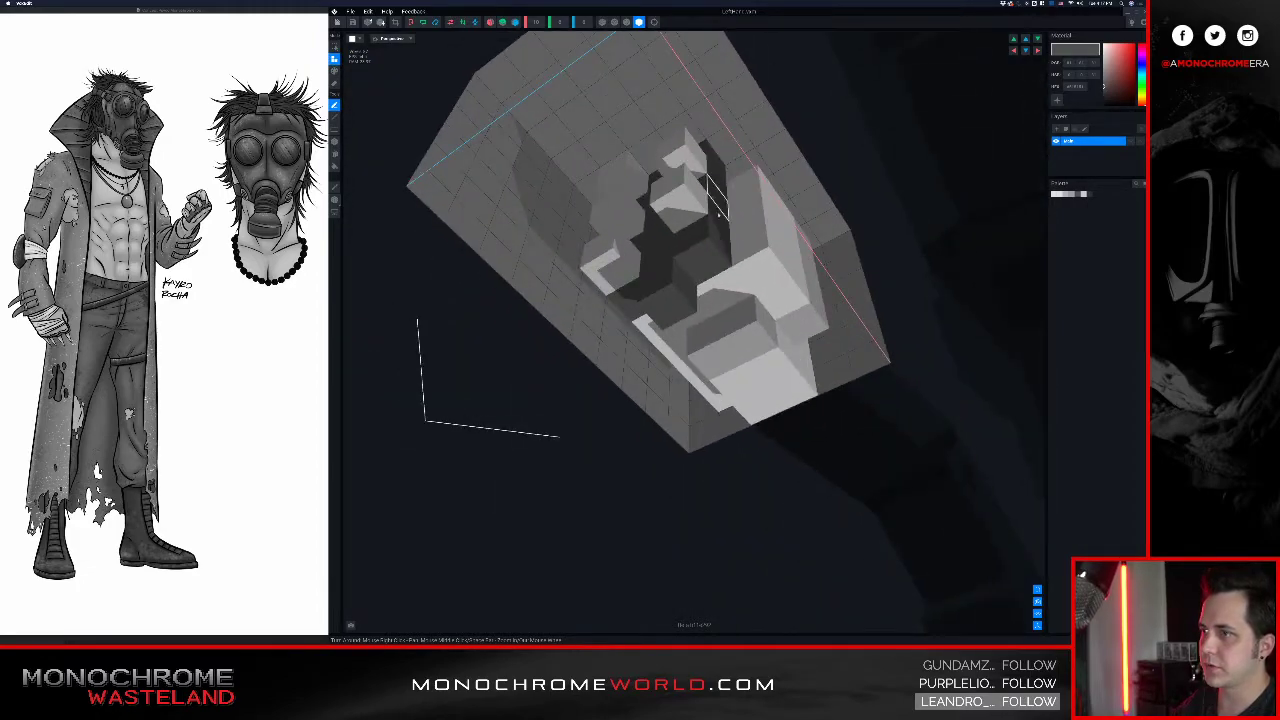
left_click(692, 262)
left_click(637, 298)
right_click_drag(635, 298, 636, 301)
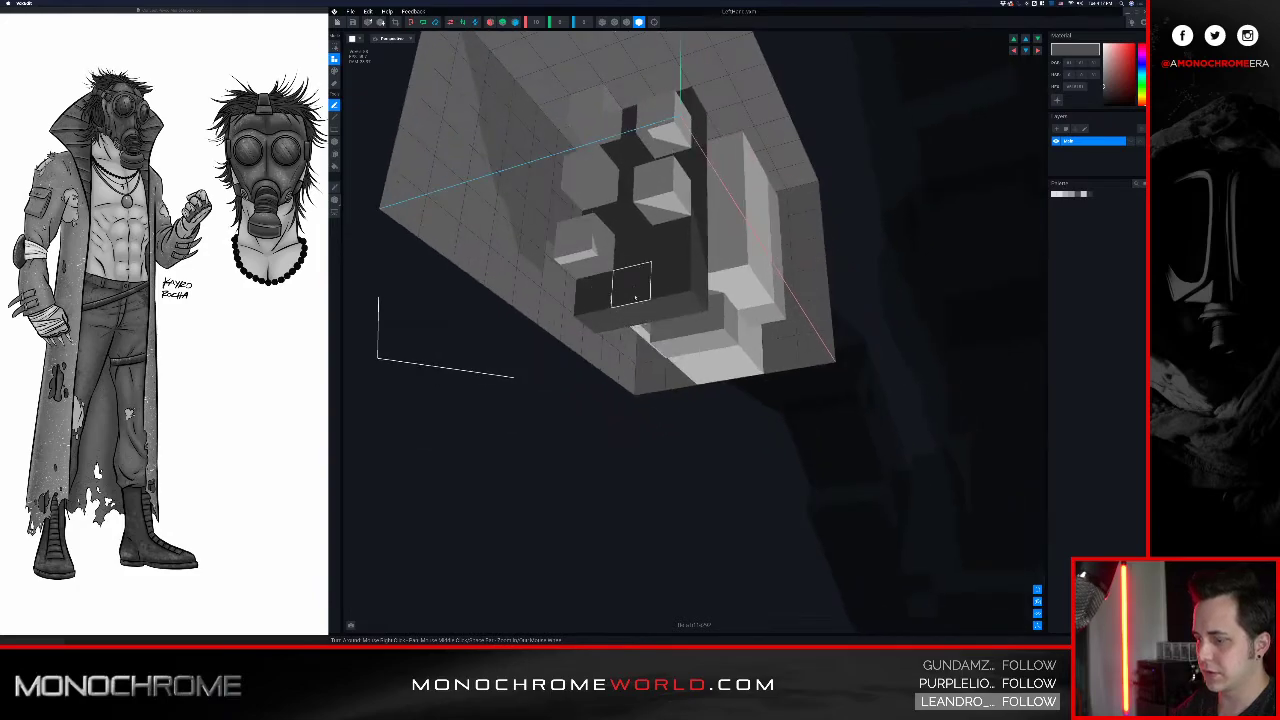
- Attach the missing light grey finger voxel at the lower end of the dark band's outer face
key("a")
left_click(672, 291)
mouse_move(672, 291)
right_mouse_down()
mouse_move(634, 234)
mouse_move(674, 233)
mouse_move(645, 208)
mouse_move(678, 240)
mouse_move(696, 212)
right_mouse_up()
left_click(676, 230)
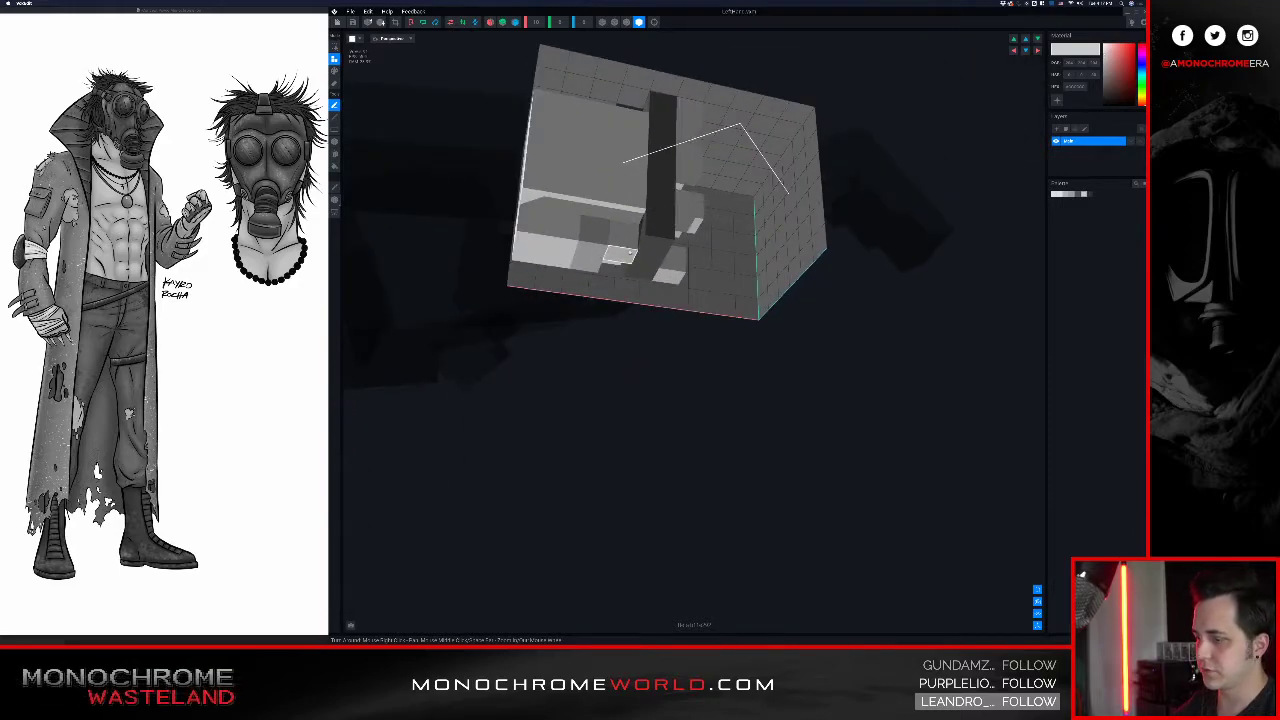
- Paint the voxel beside the band's underside dark grey, save the left hand and return to the character
left_click(665, 252)
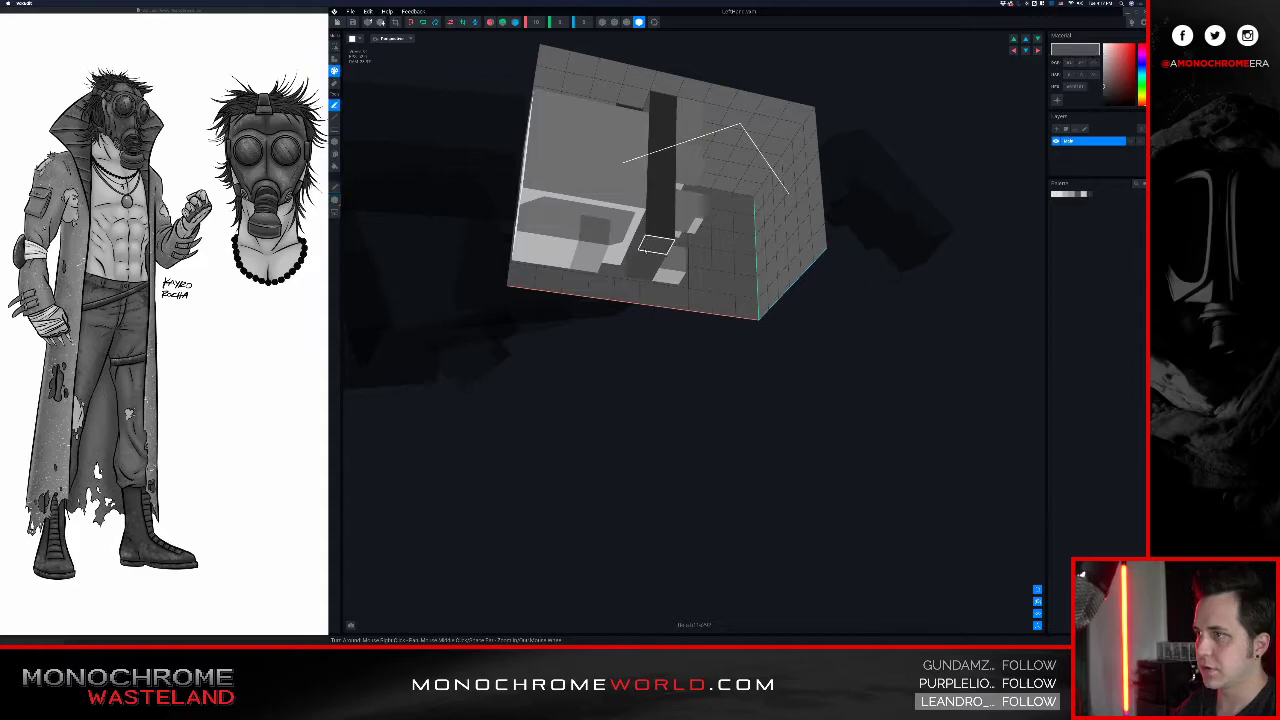
right_click_drag(659, 200, 630, 186)
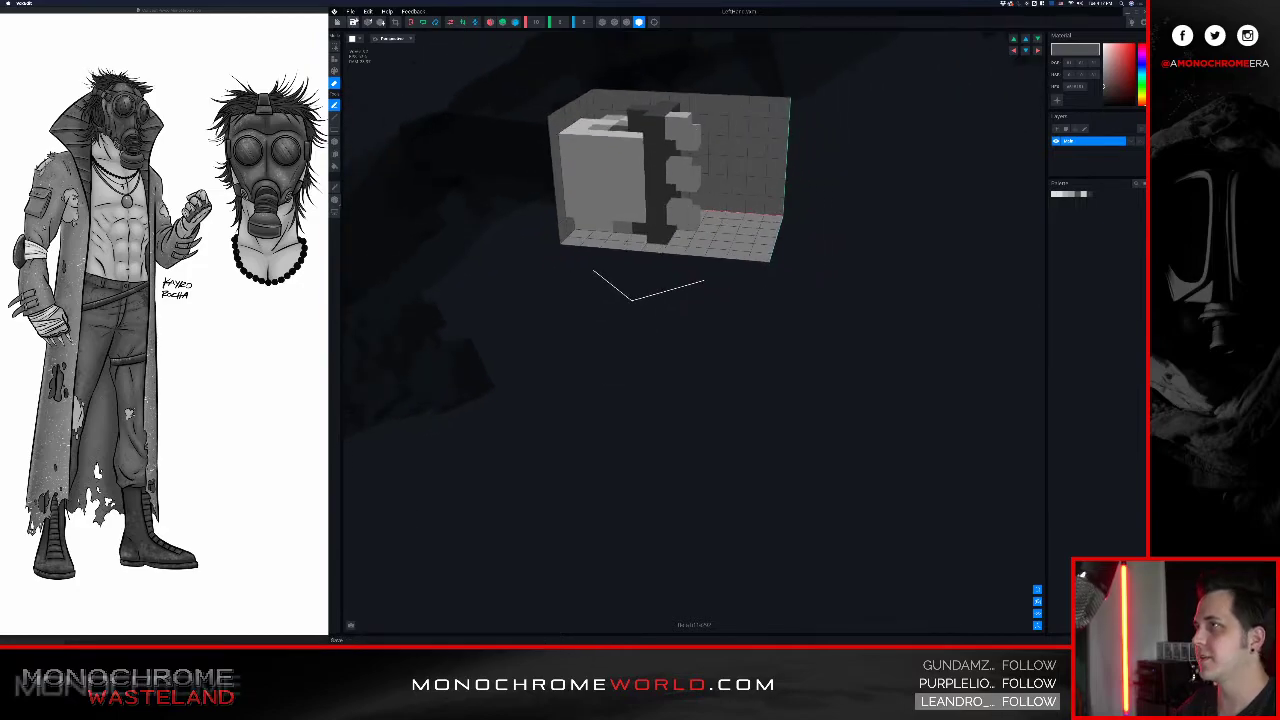
left_click(338, 22)
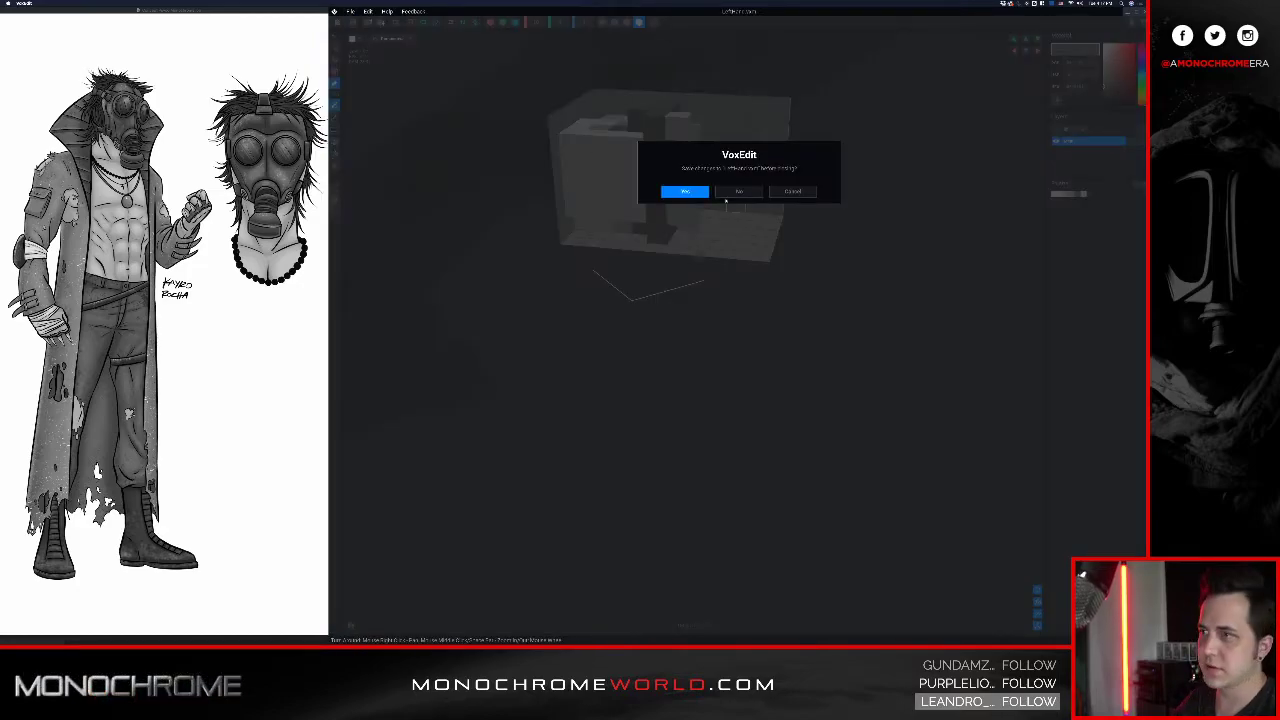
left_click(685, 192)
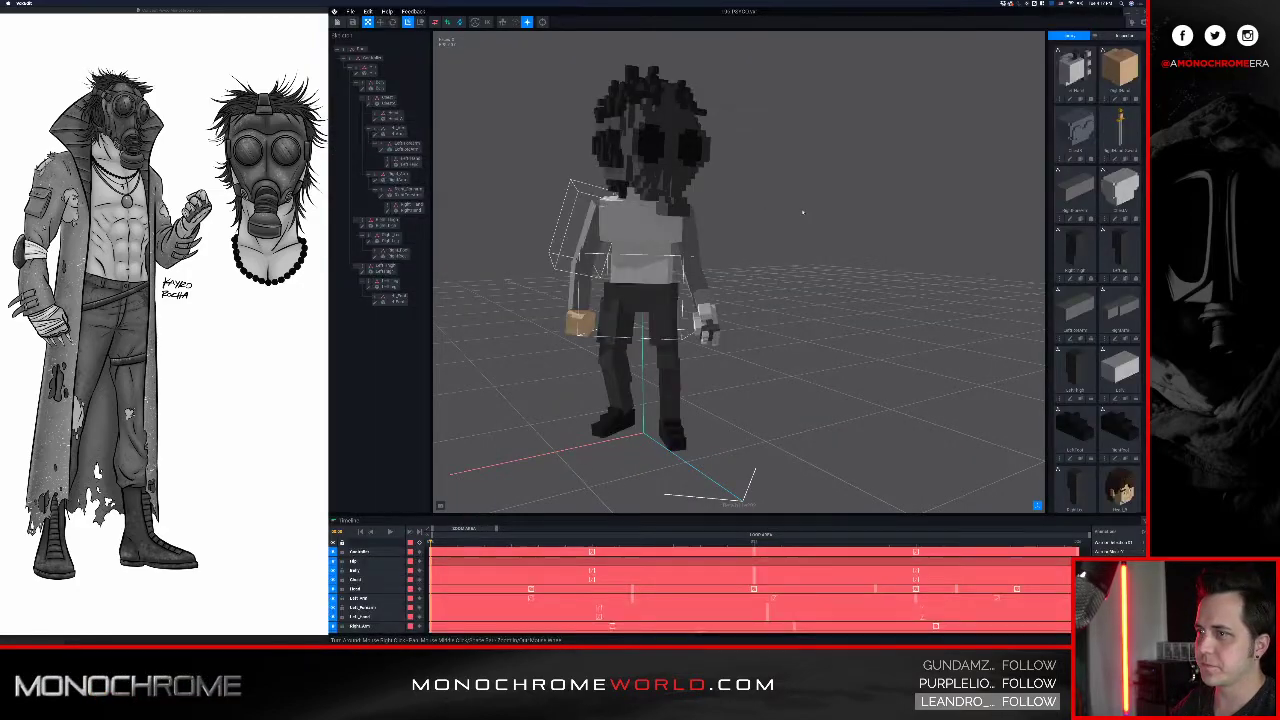
- Examine the gloved left hand on the character up close from several angles
right_click_drag(803, 212, 790, 322)
right_click_drag(577, 281, 720, 284)
scroll(722, 284, "up", 5)
scroll(722, 284, "up", 2)
middle_click_drag(722, 284, 582, 200)
right_click_drag(568, 316, 577, 263)
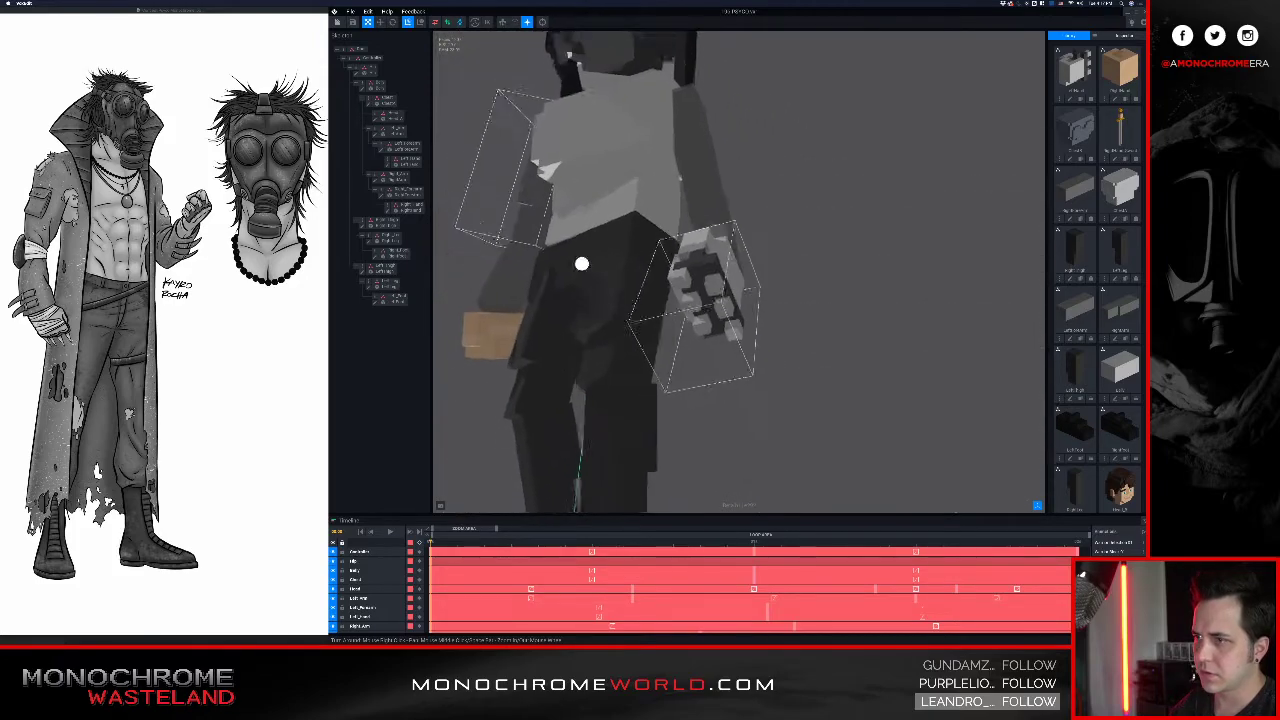
scroll(620, 268, "up", 5)
right_click_drag(717, 275, 717, 267)
middle_click_drag(798, 340, 708, 265)
scroll(708, 265, "up", 2)
scroll(708, 265, "up", 1)
right_click_drag(708, 265, 736, 208)
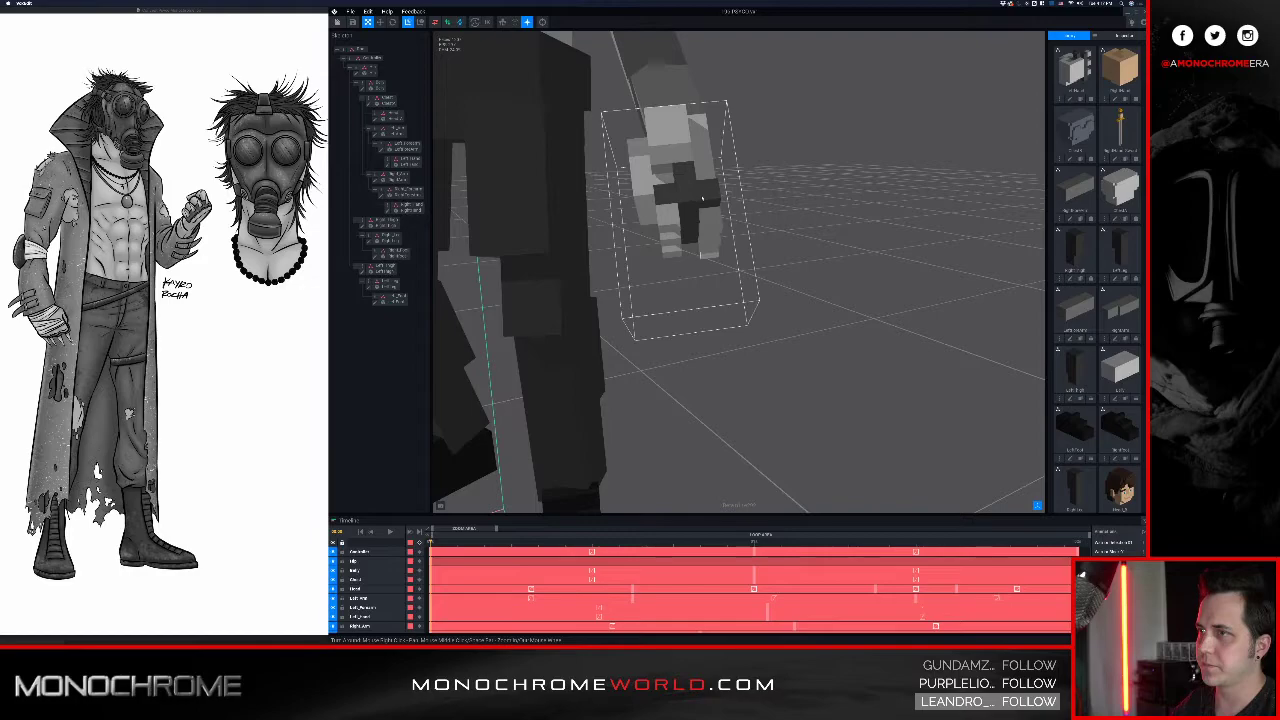
- Reopen the left hand model, lengthen its light grey fingers outward with extra voxels, and save it
left_click(702, 198)
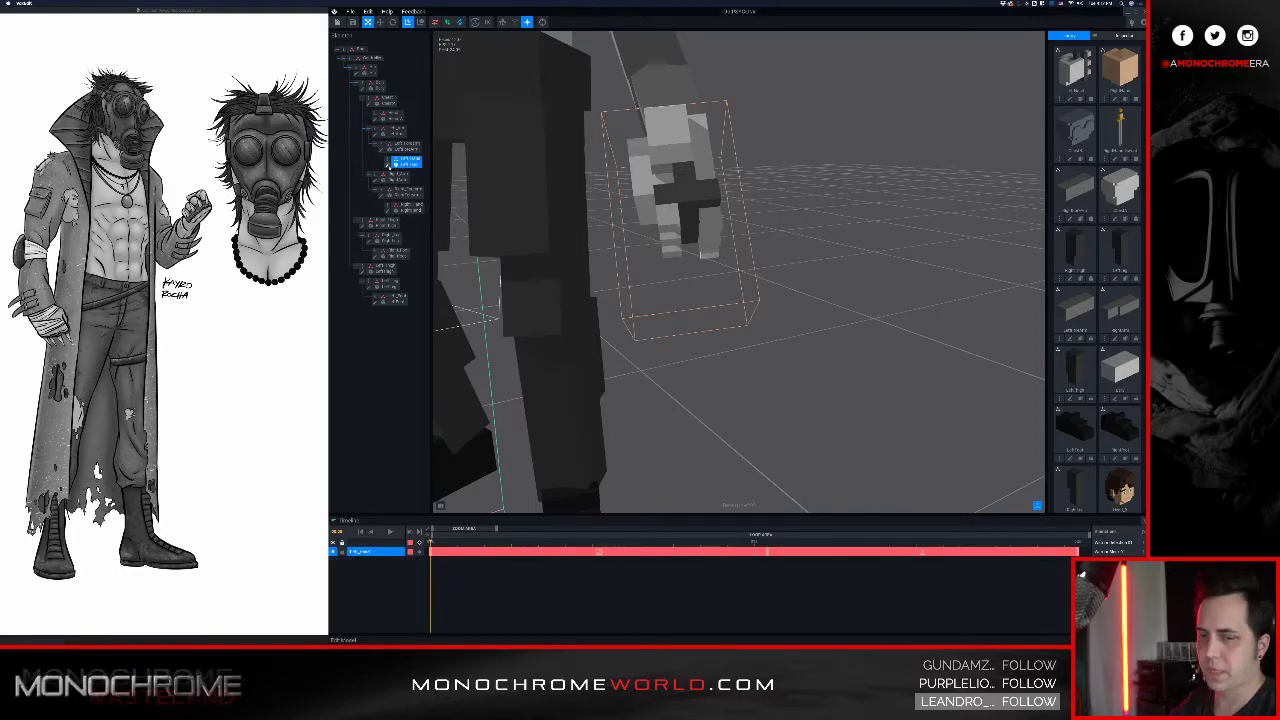
left_click(389, 165)
right_click_drag(671, 220, 658, 213)
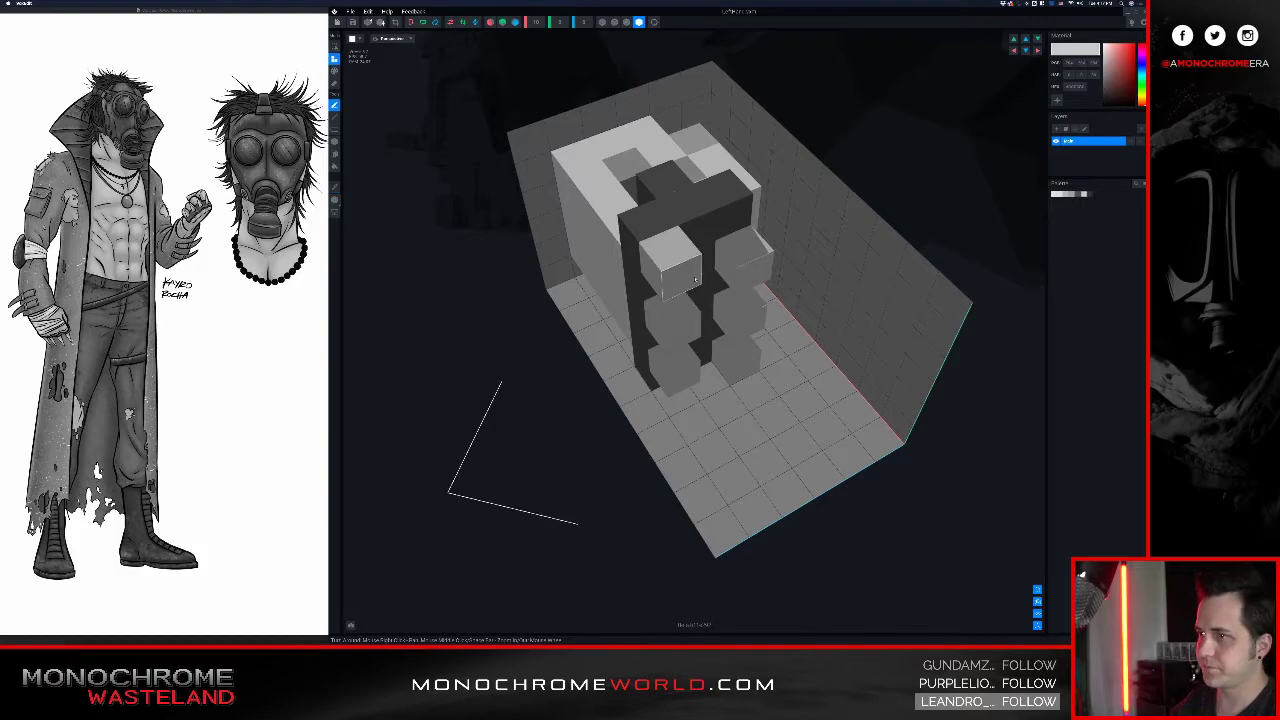
right_click_drag(793, 278, 783, 267)
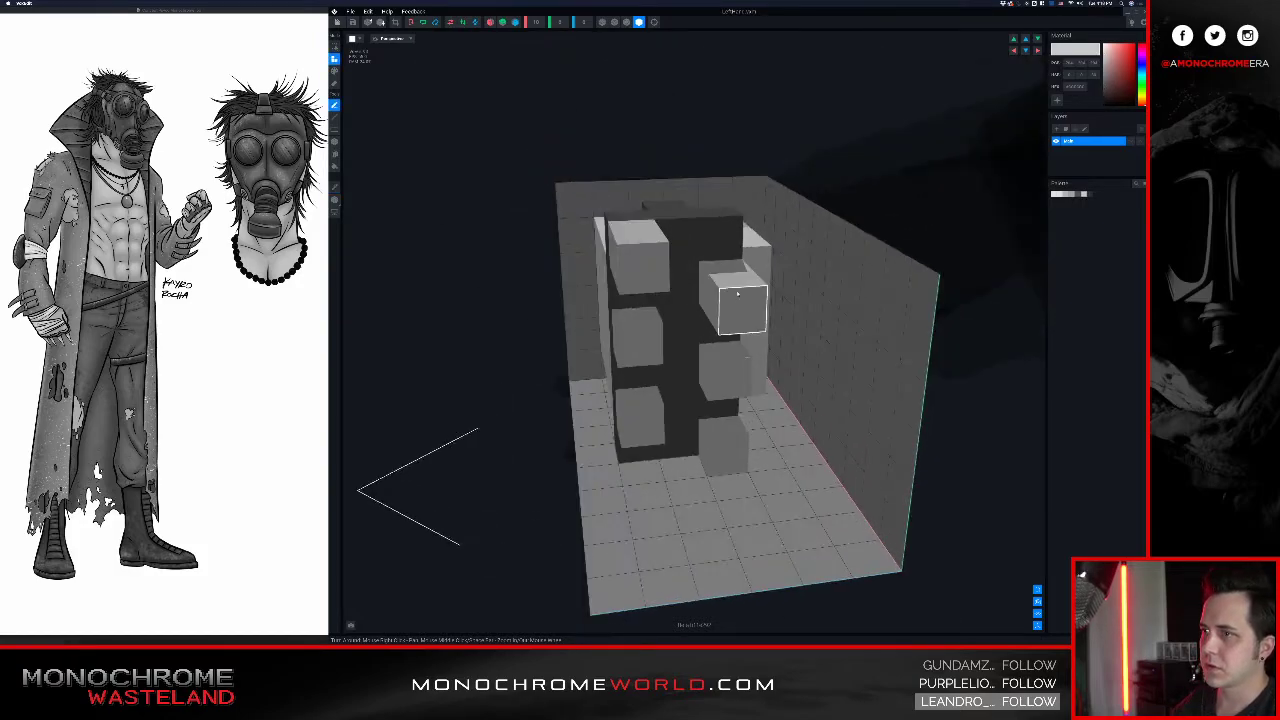
right_click_drag(731, 363, 682, 400)
left_click(631, 430)
left_click(727, 462)
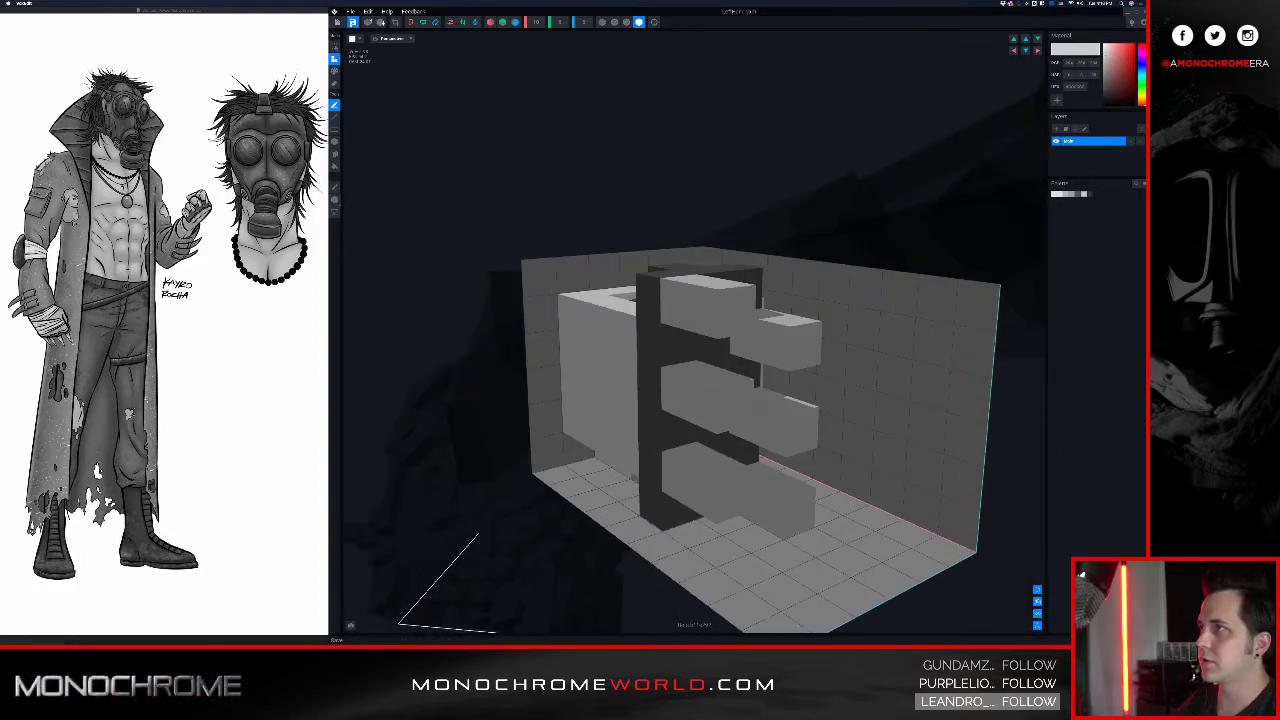
left_click(339, 23)
left_click(686, 191)
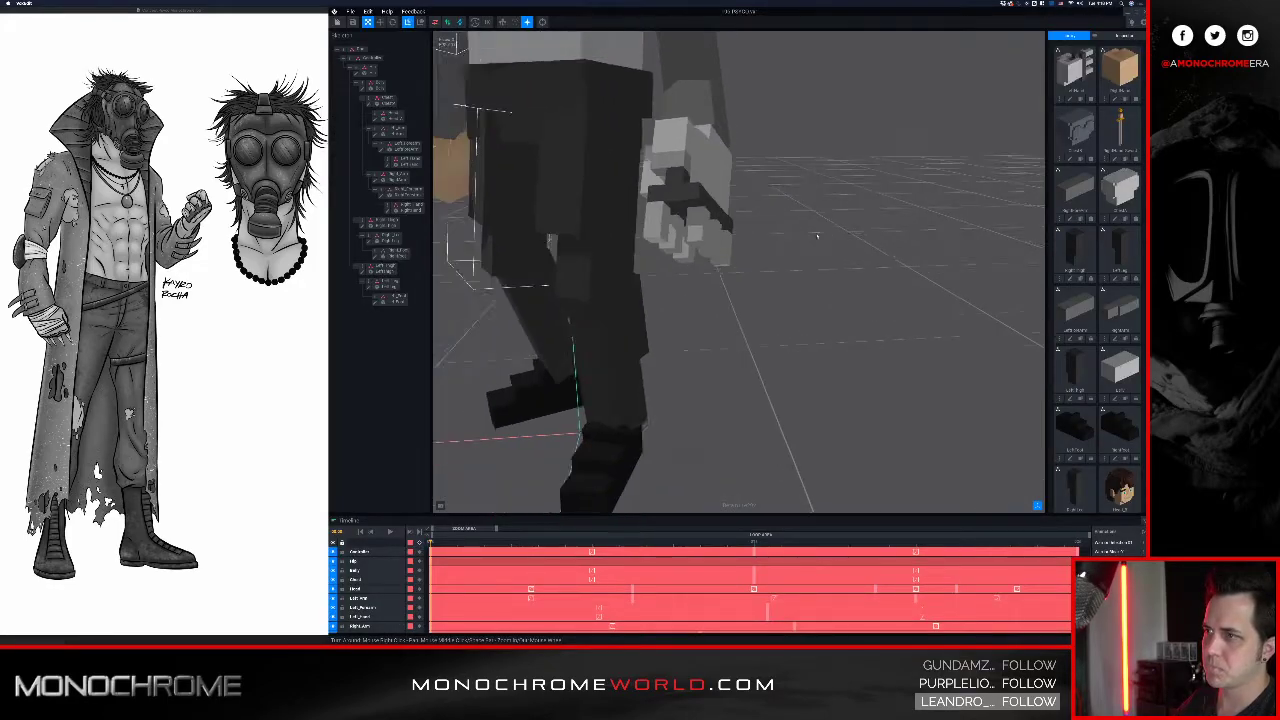
- Examine the lengthened fingers and the whole character from different distances and angles
scroll(820, 236, "down", 5)
right_click_drag(709, 201, 652, 241)
mouse_move(580, 231)
right_mouse_down()
mouse_move(596, 235)
mouse_move(564, 213)
mouse_move(576, 216)
right_mouse_up()
scroll(594, 236, "down", 5)
scroll(595, 233, "up", 5)
middle_click_drag(576, 216, 596, 218)
scroll(597, 217, "down", 5)
right_click_drag(598, 217, 604, 217)
middle_click_drag(604, 217, 600, 226)
scroll(601, 225, "up", 4)
right_click_drag(602, 223, 608, 214)
scroll(609, 216, "down", 4)
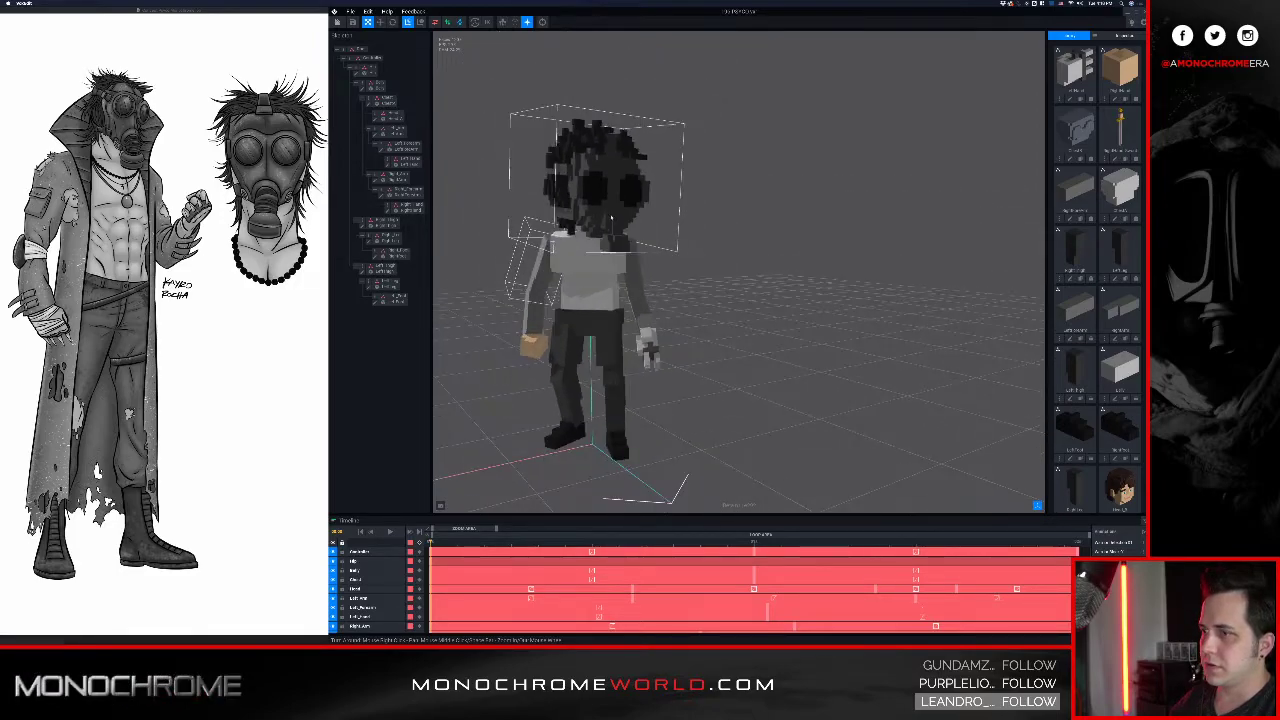
right_click_drag(588, 352, 590, 344)
- Reopen the left hand and sample the grey shades of its palm and wrist voxels, then save and close it
left_click(650, 352)
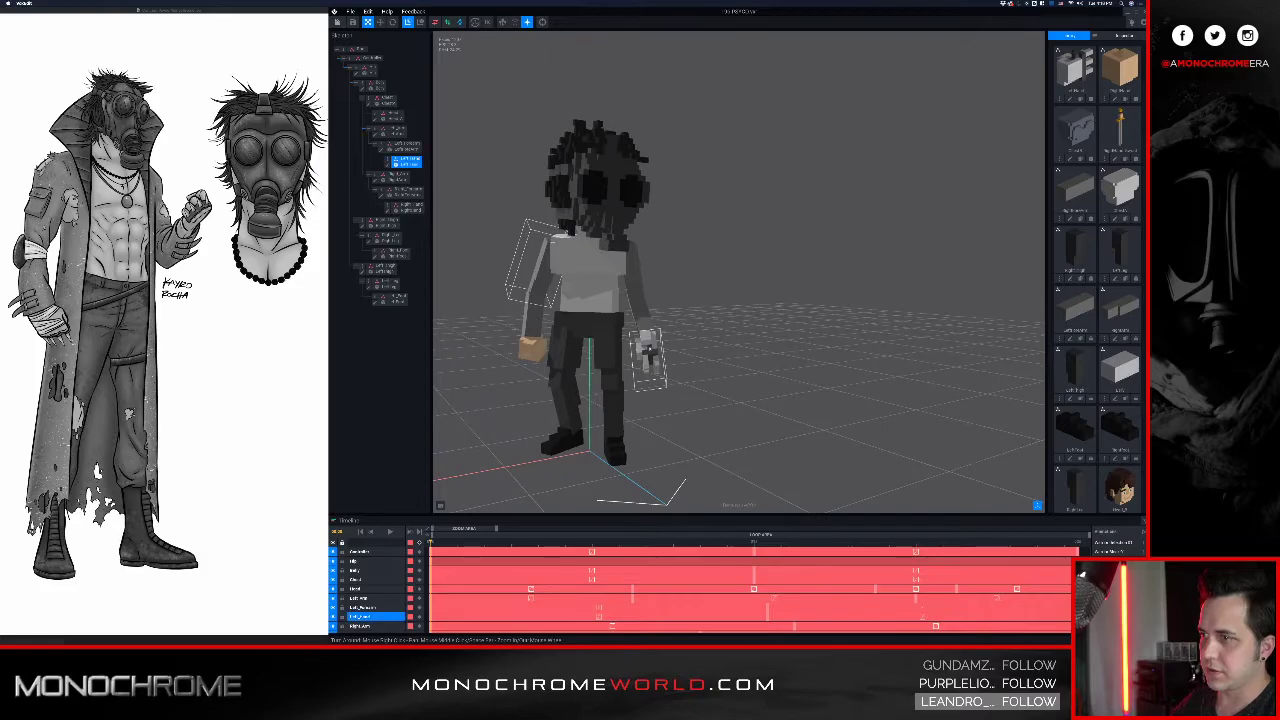
left_click(388, 166)
mouse_move(622, 243)
right_mouse_down()
mouse_move(605, 257)
mouse_move(626, 254)
mouse_move(600, 251)
mouse_move(620, 245)
right_mouse_up()
key("i")
left_click(560, 272)
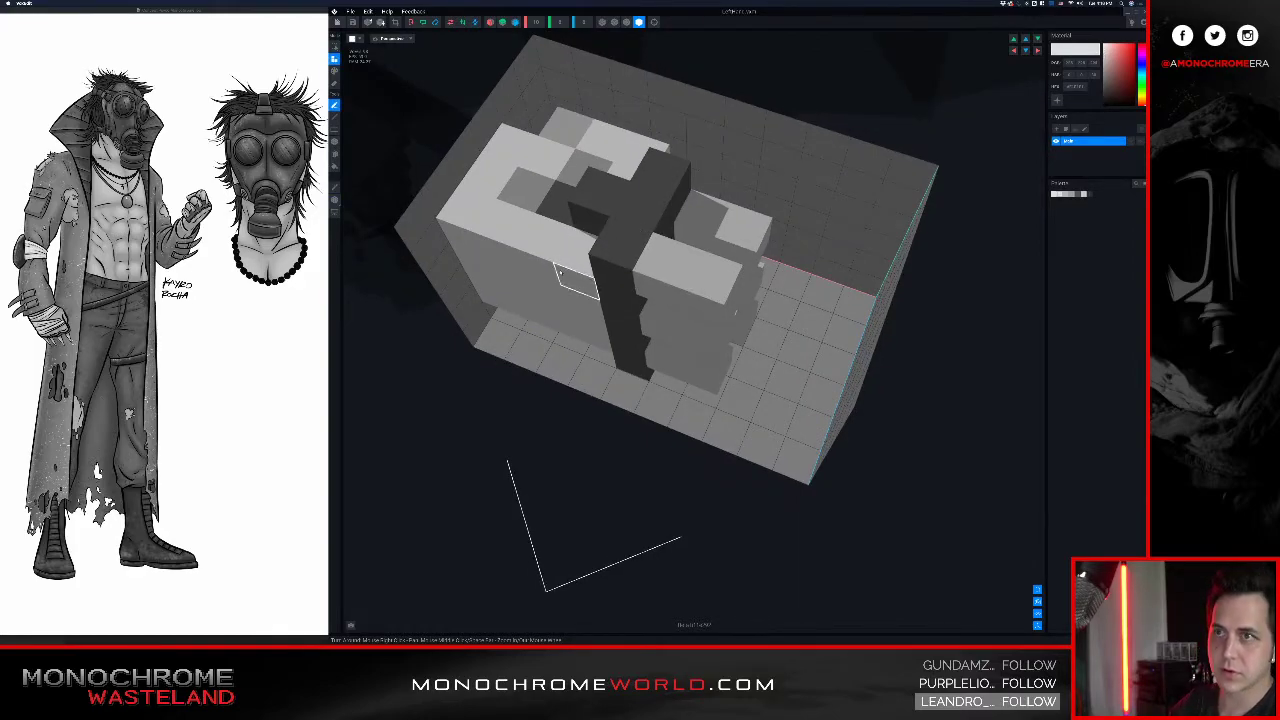
key("i")
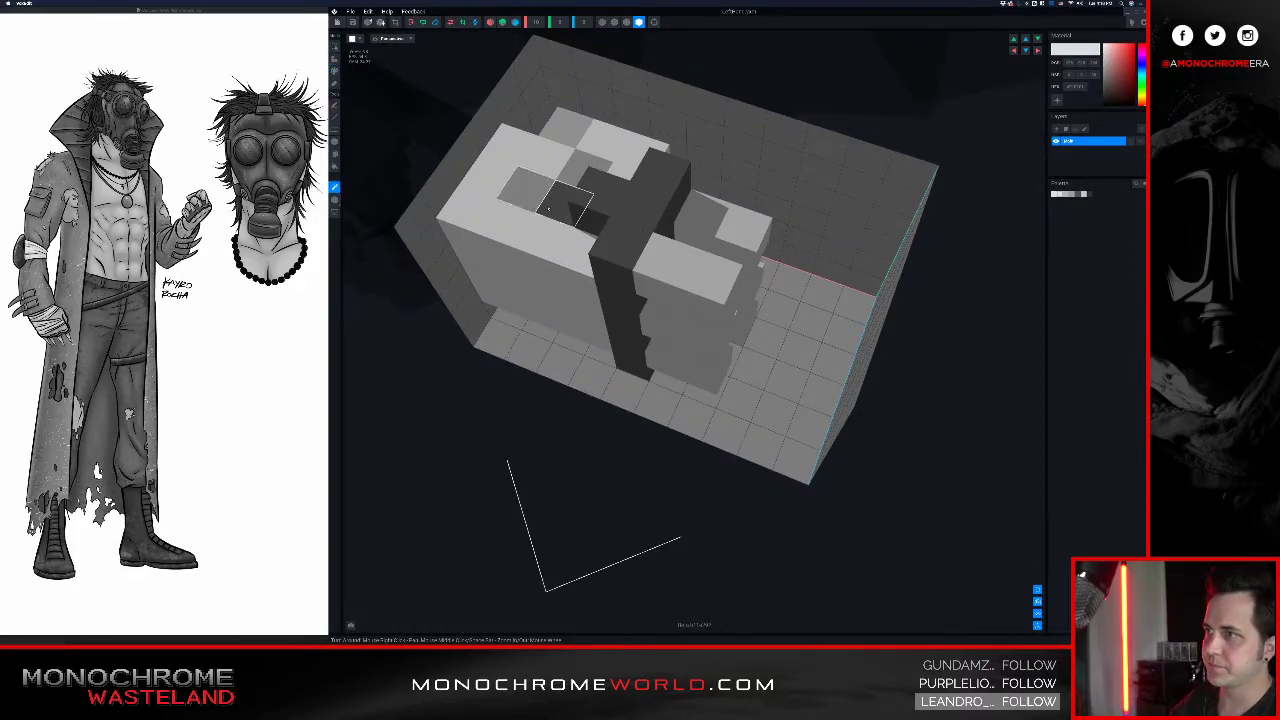
key("v")
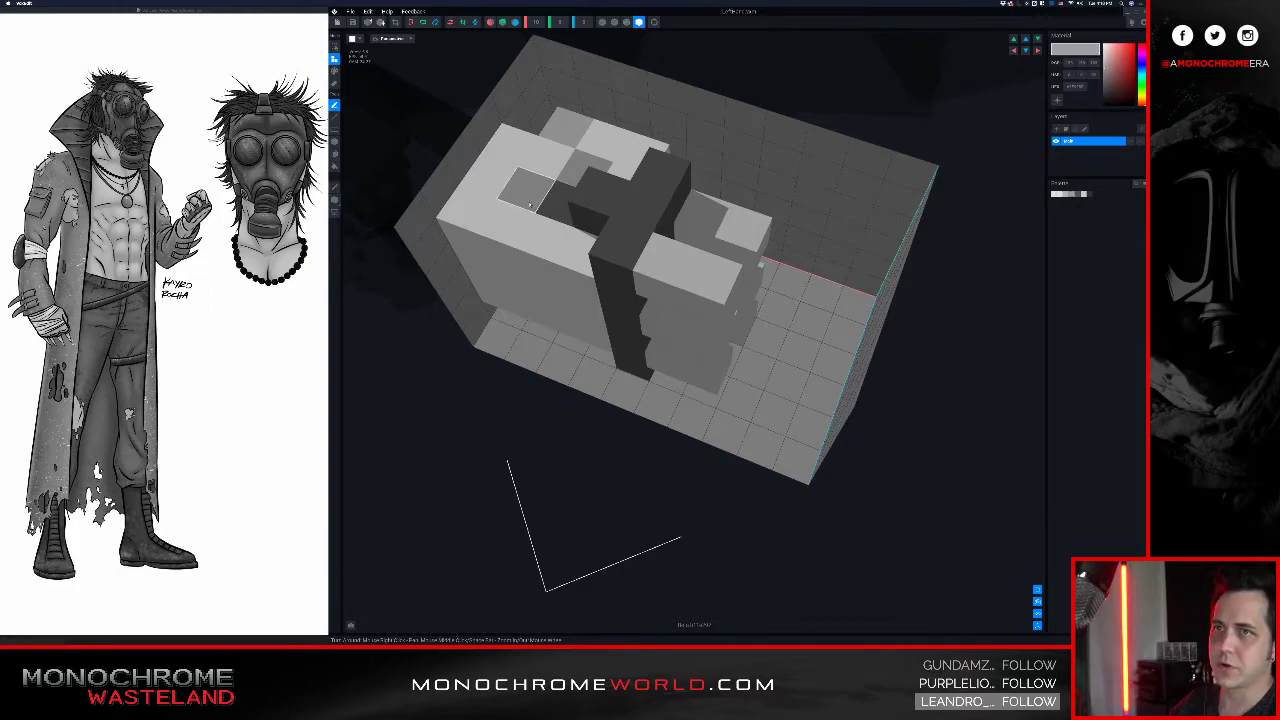
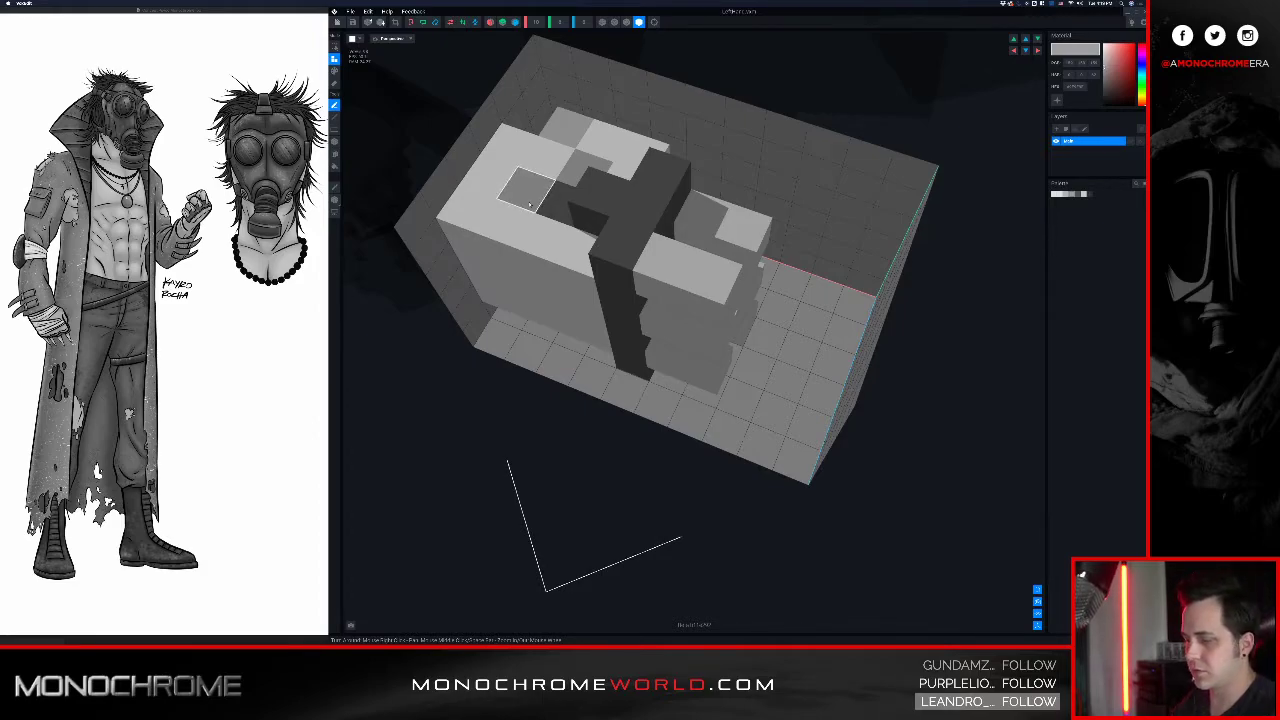
left_click(576, 138, "alt")
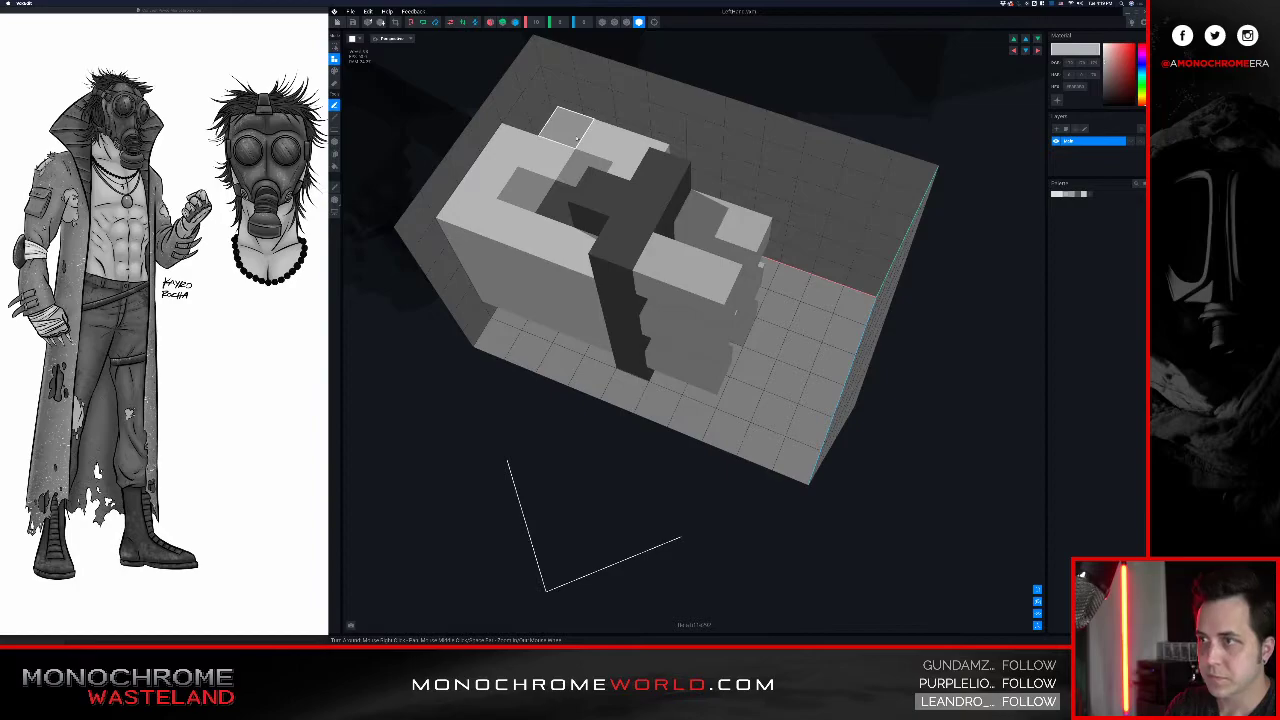
left_click(338, 23)
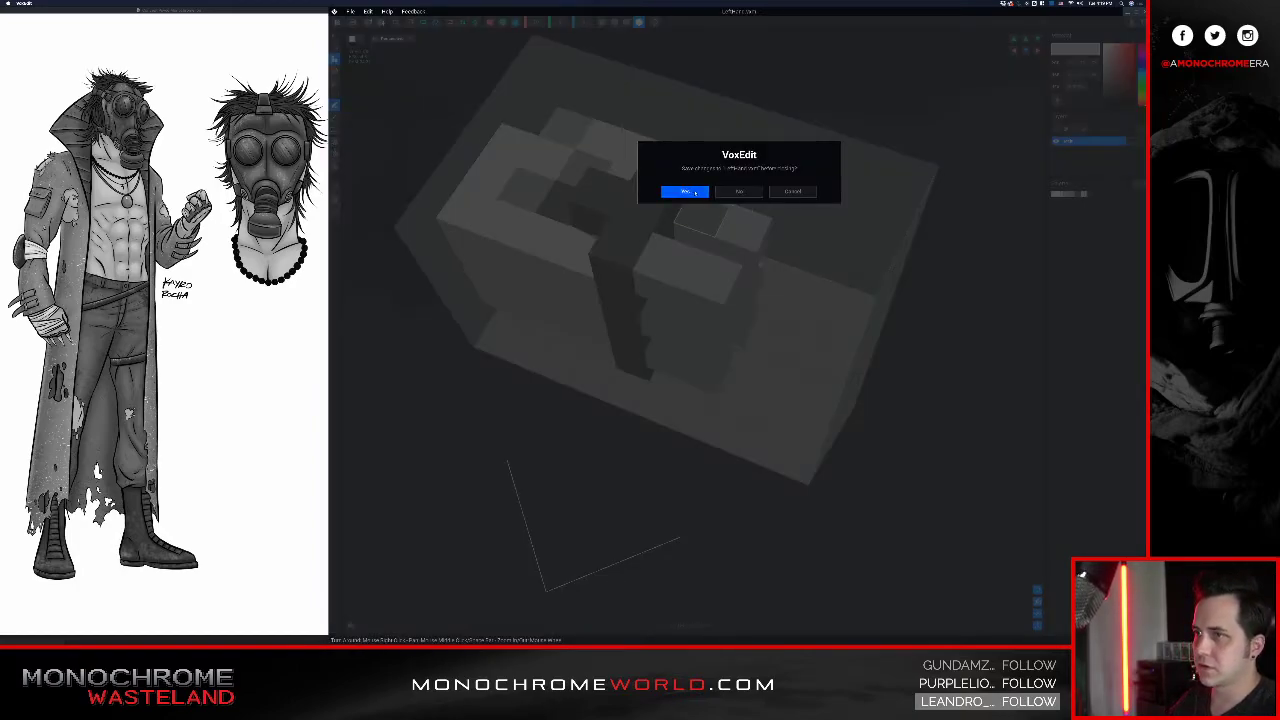
left_click(686, 192)
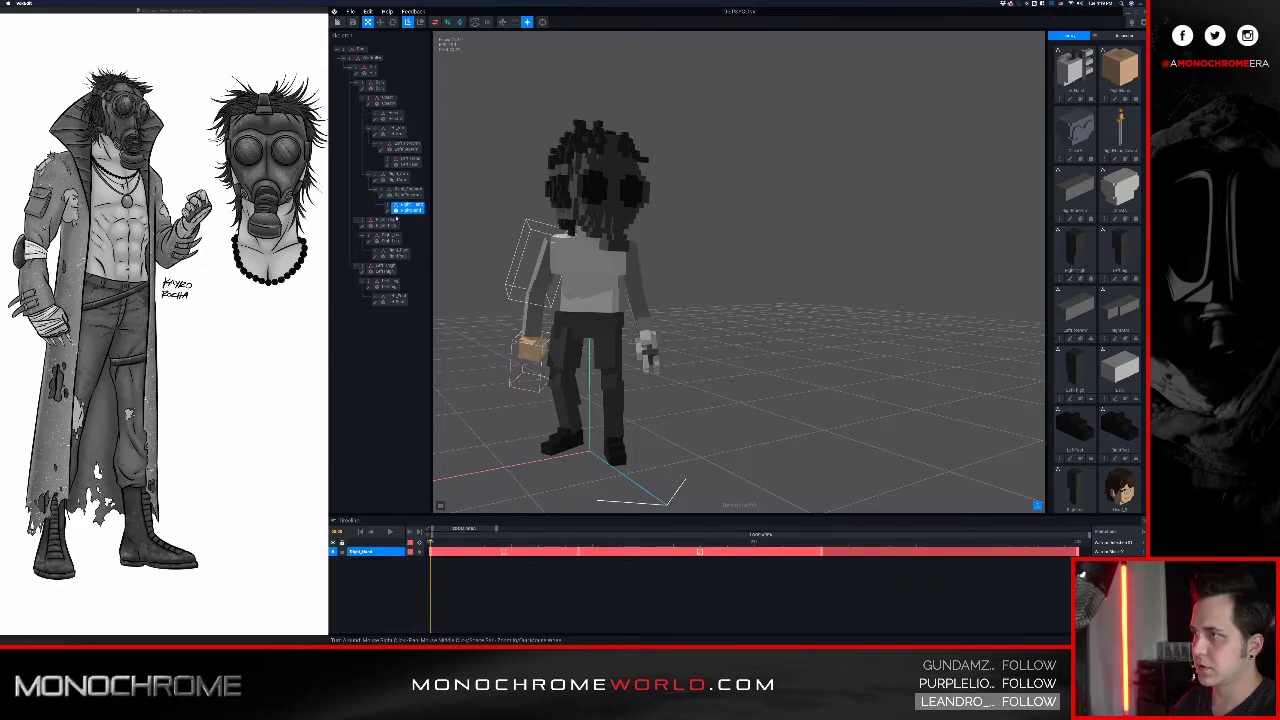
- Open the right hand model and reduce its palette to the colours used in the model
left_click(388, 212)
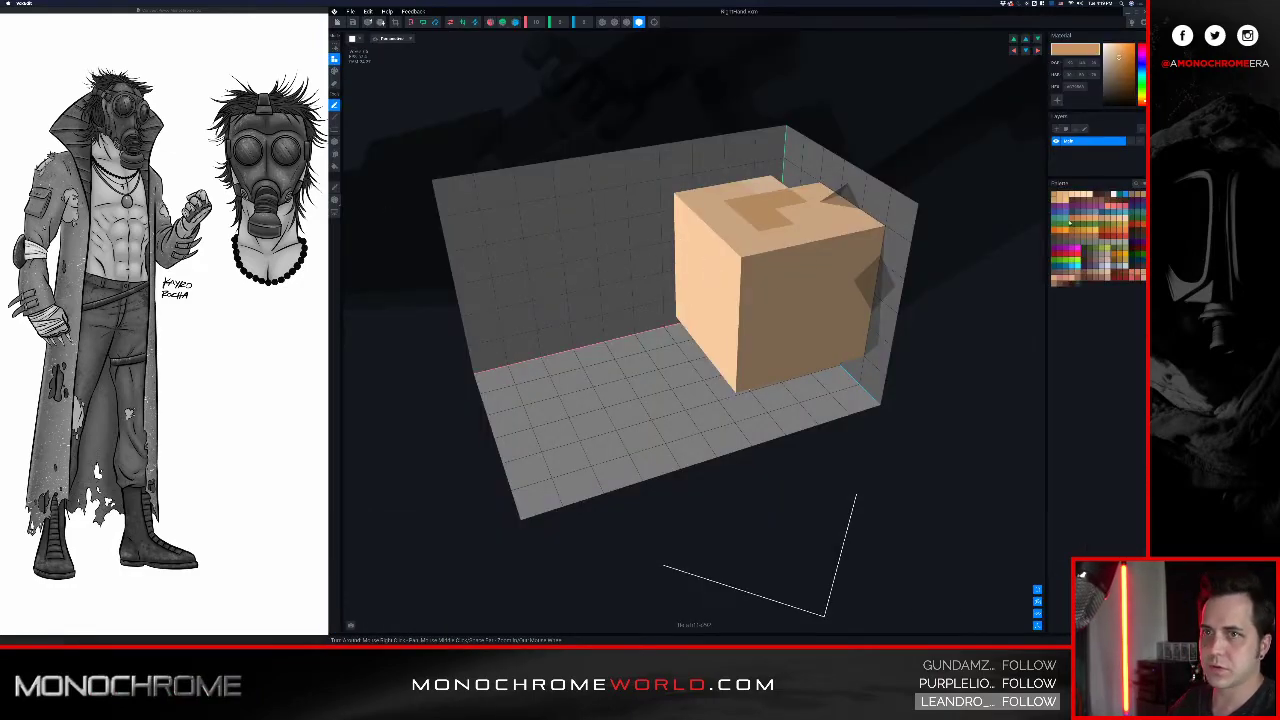
left_click(1143, 184)
left_click(1125, 208)
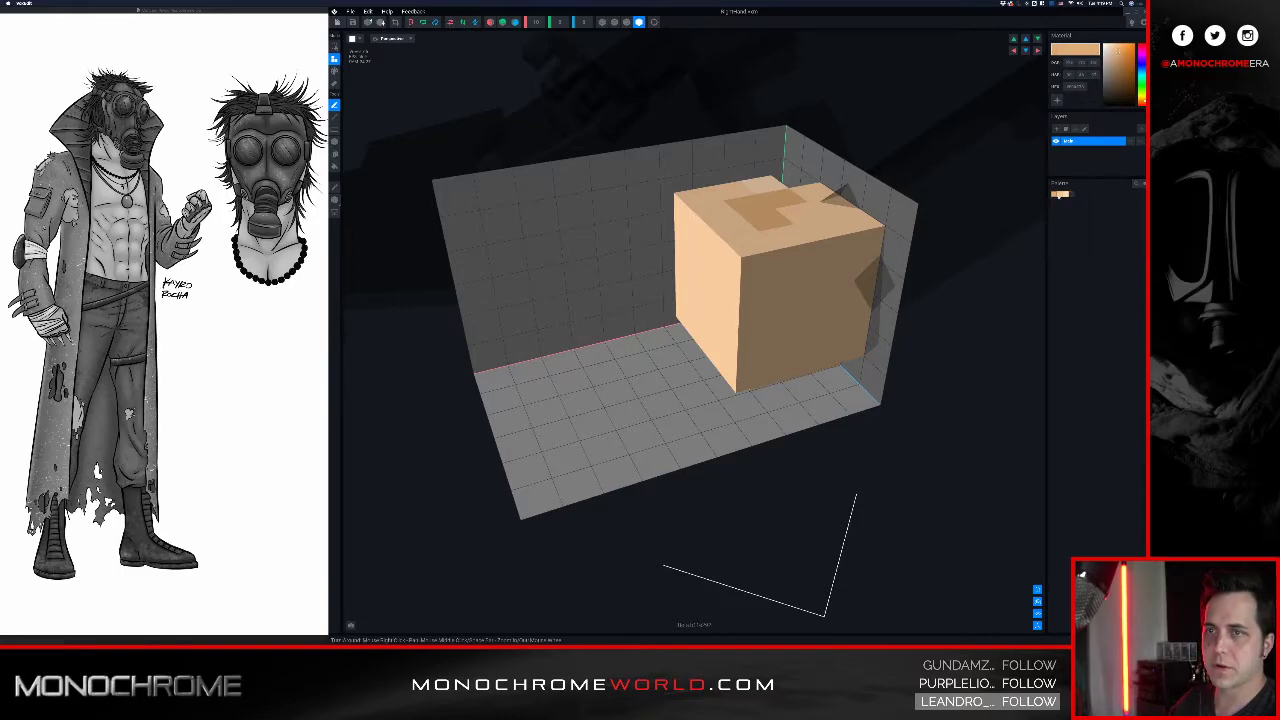
- Recolour the right hand's main skin tone with the copied light grey and its second light skin tone with grey
key("i")
left_click(832, 296)
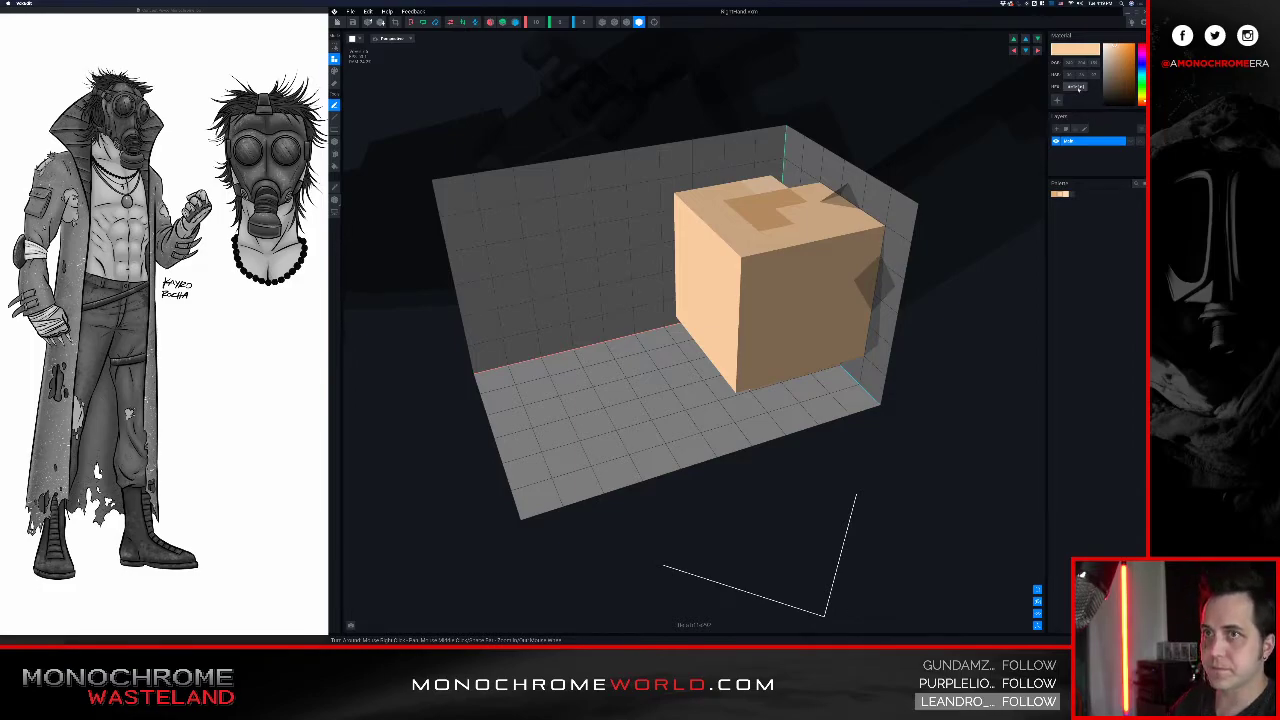
key("super+v")
key("Return")
key("i")
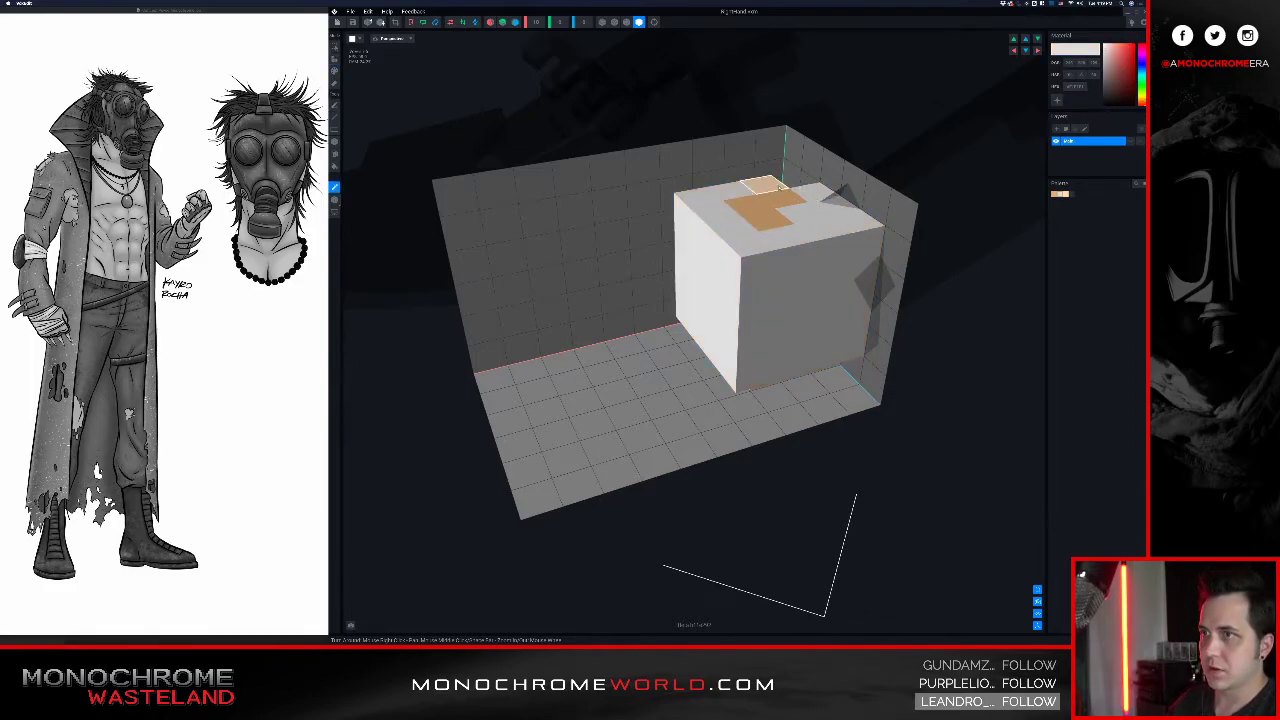
left_click(780, 188)
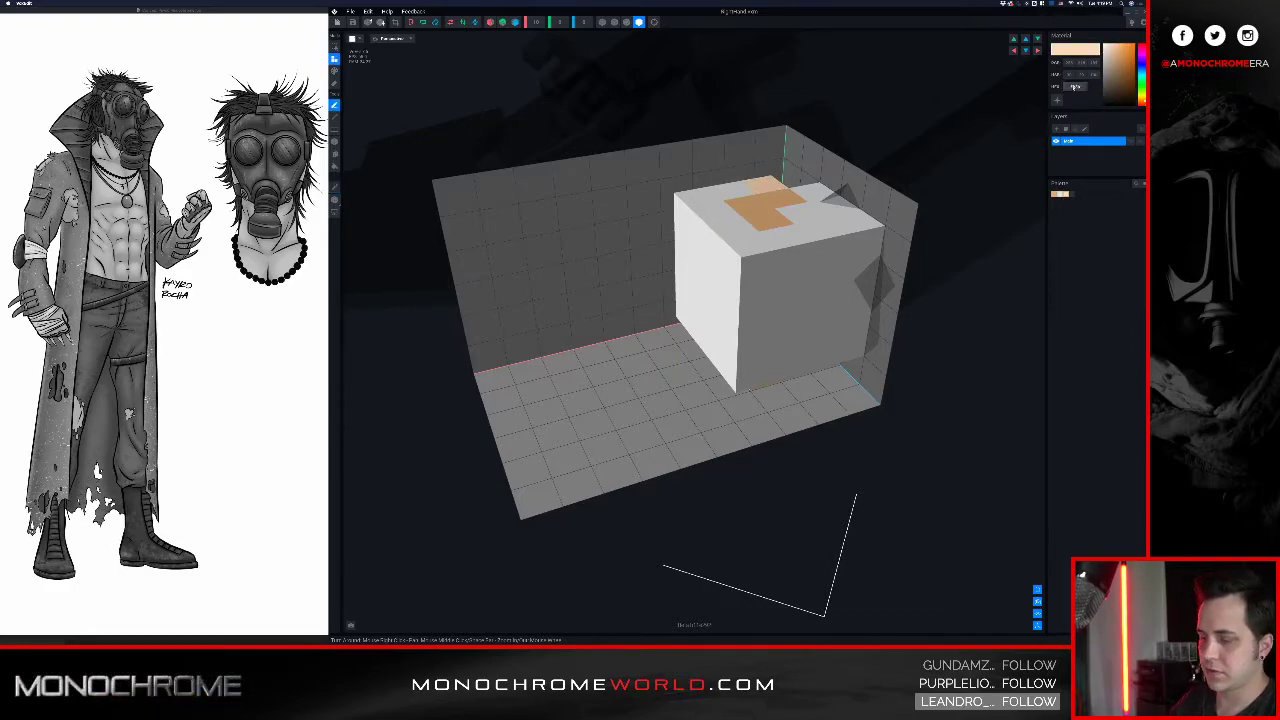
key("Return")
- Change the right hand's remaining tan colour to hex 9f9f9f, then save the model and return to the character
key("i")
left_click(745, 218, "alt")
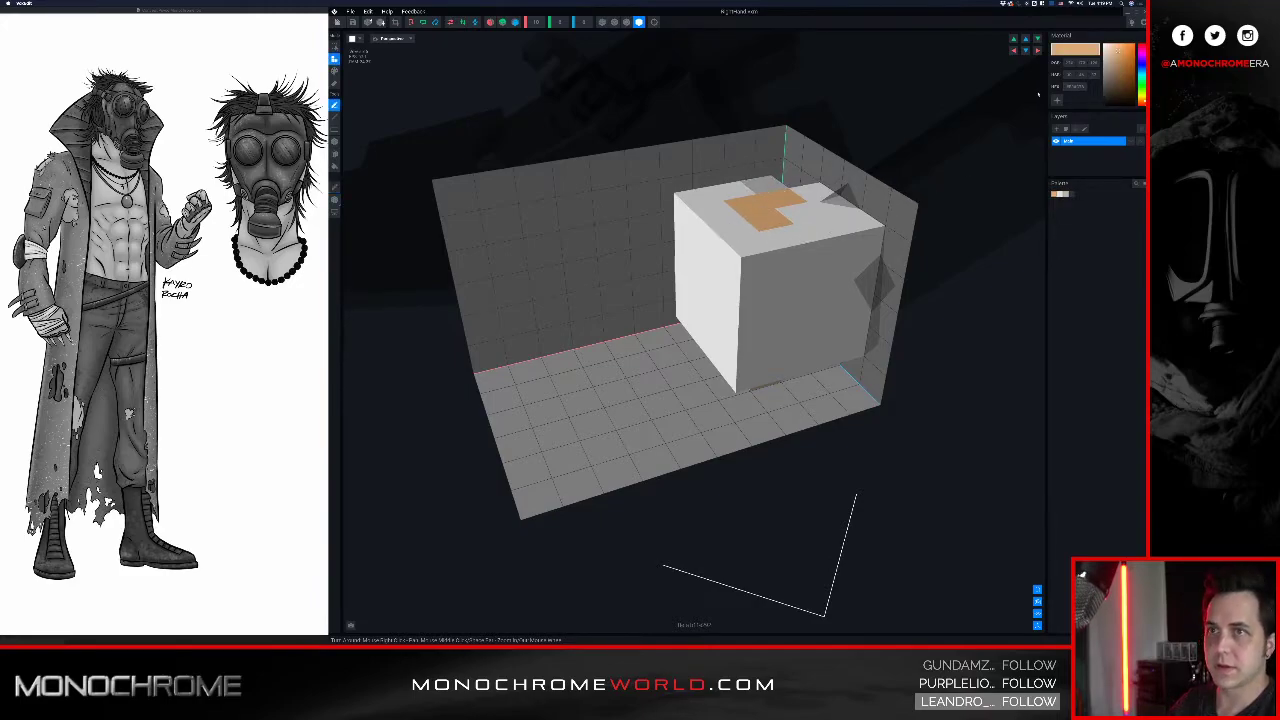
left_click(1074, 88)
type("9f9f")
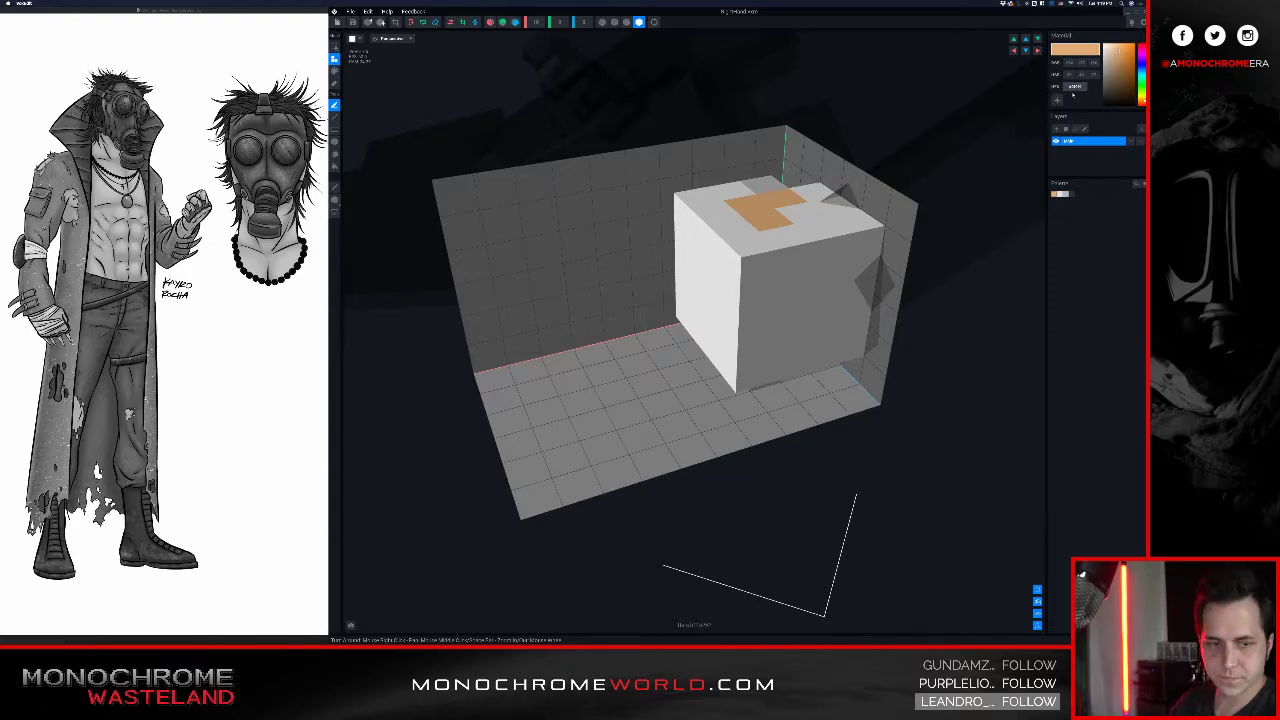
type("9f")
key("Return")
right_click_drag(712, 362, 652, 314)
left_click(339, 22)
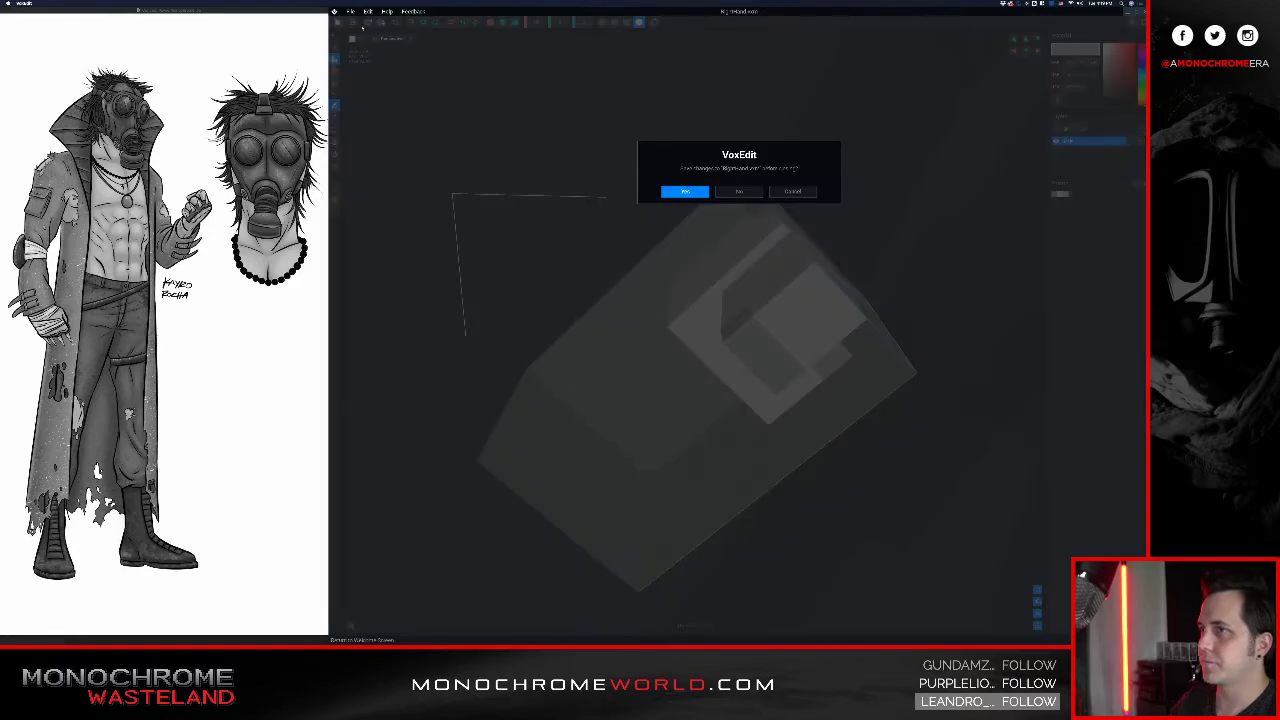
left_click(684, 191)
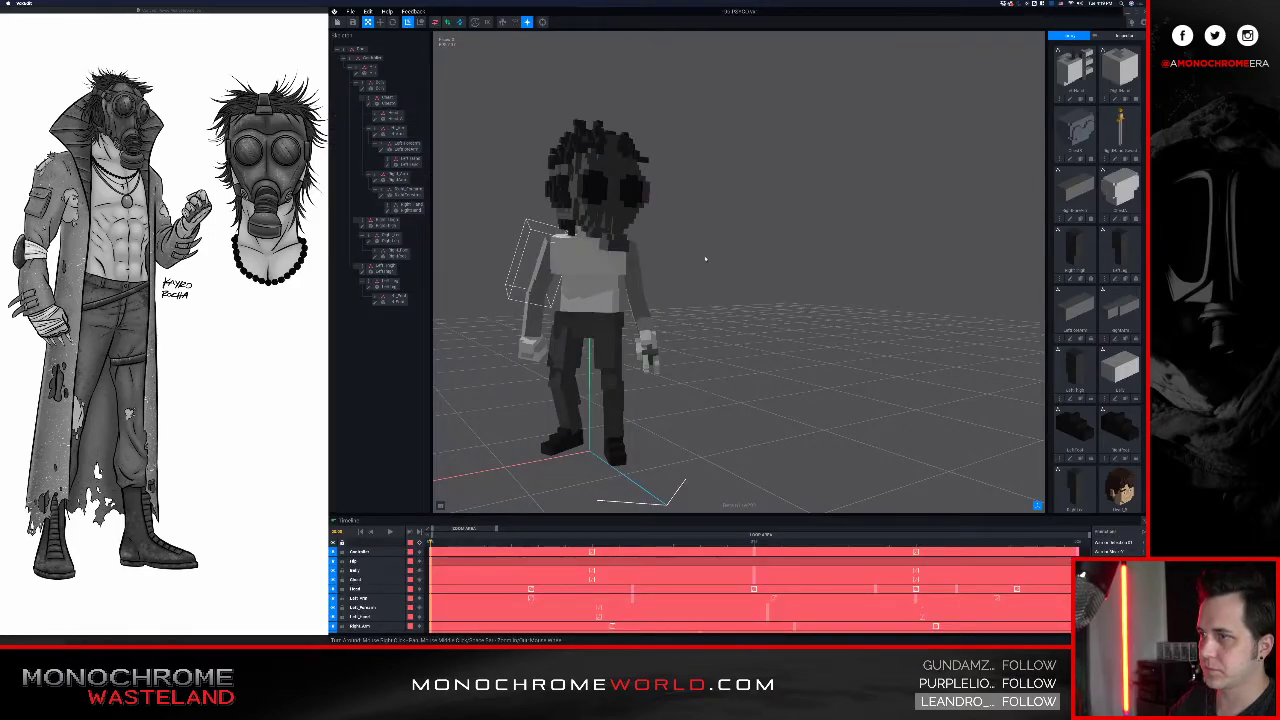
- Open the left hand model, sample its dark glove grey and light grey voxels, then save and close it
mouse_move(708, 262)
right_mouse_down()
mouse_move(610, 264)
mouse_move(714, 263)
right_mouse_up()
scroll(650, 340, "up", 5)
middle_click_drag(638, 425, 653, 297)
left_click(710, 304)
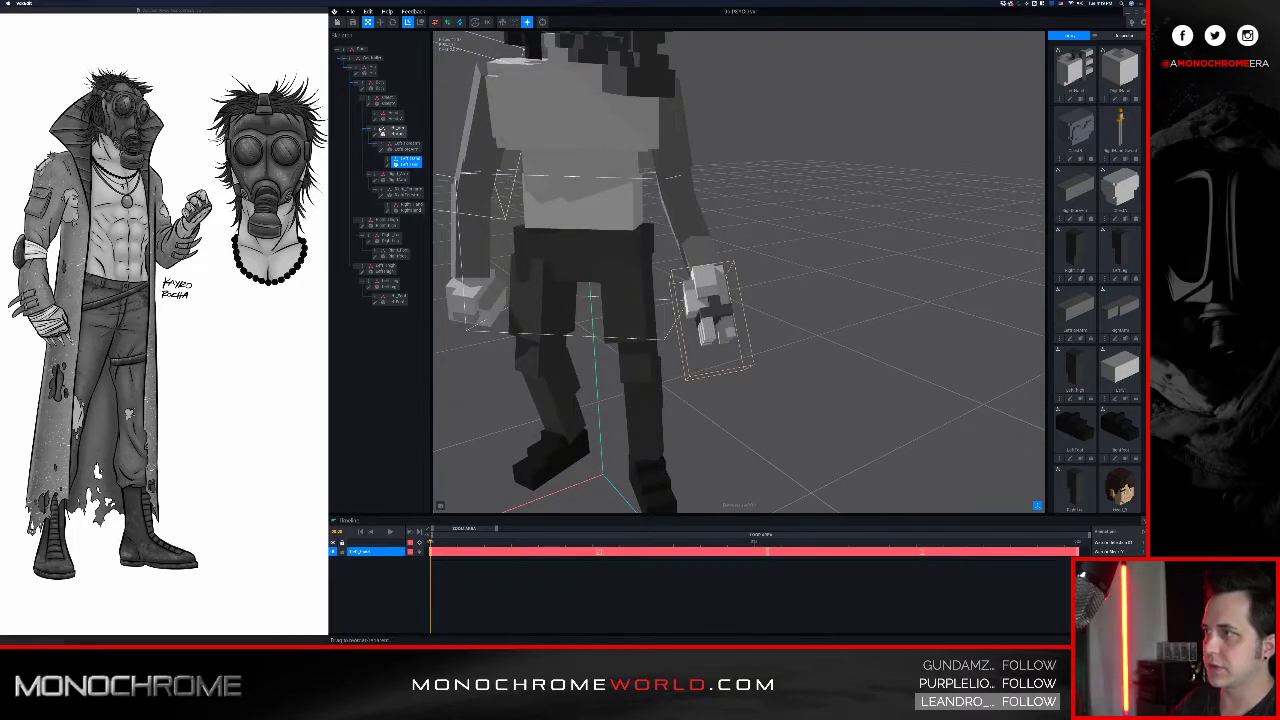
left_click(389, 165)
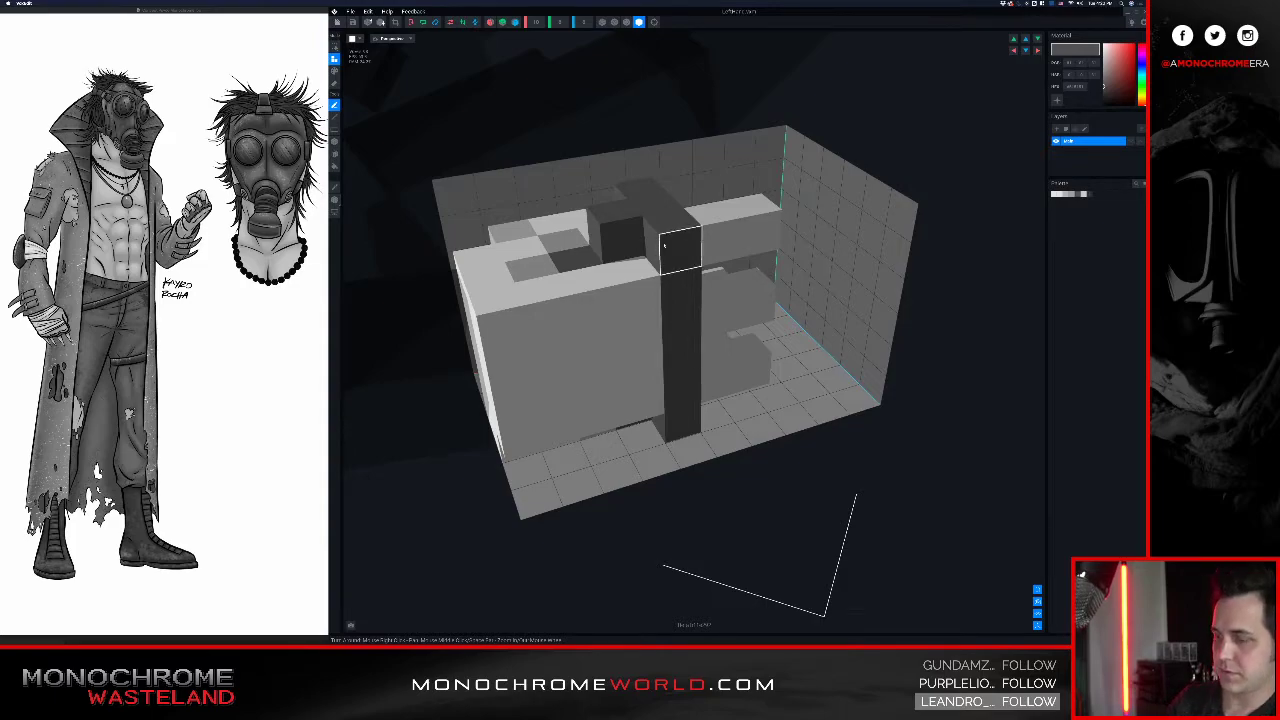
key("i")
left_click(714, 231)
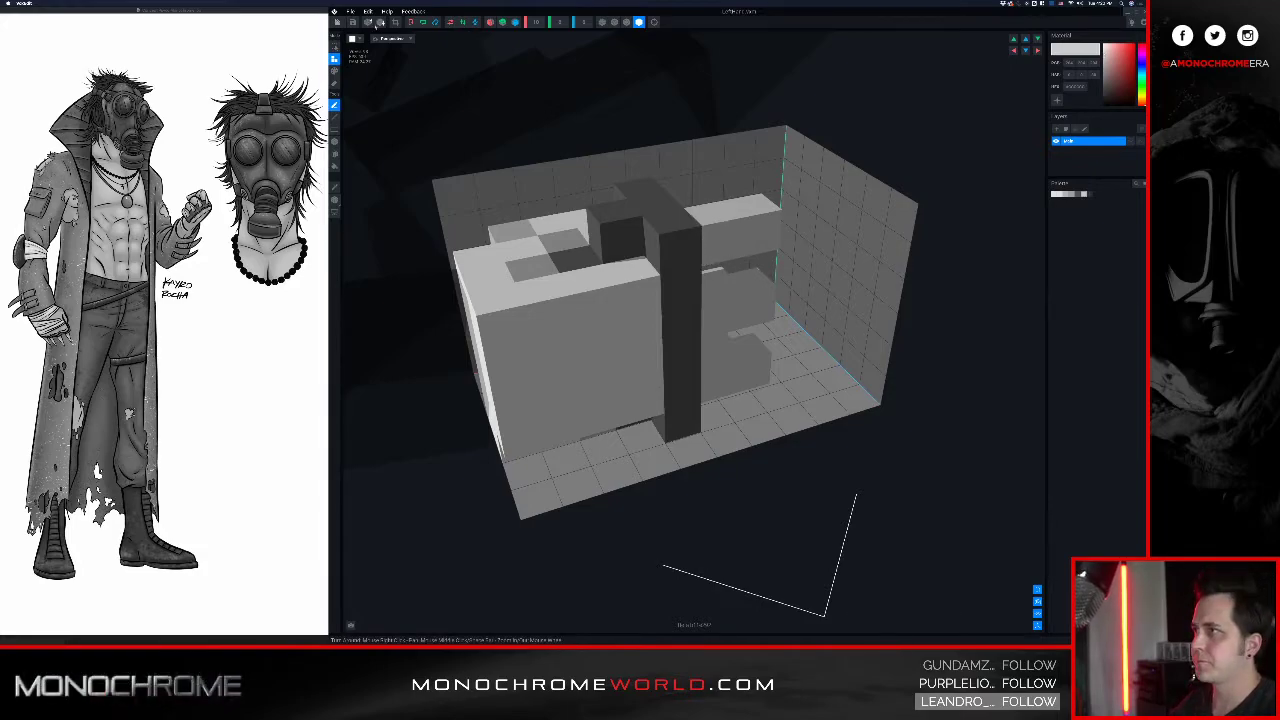
left_click(338, 22)
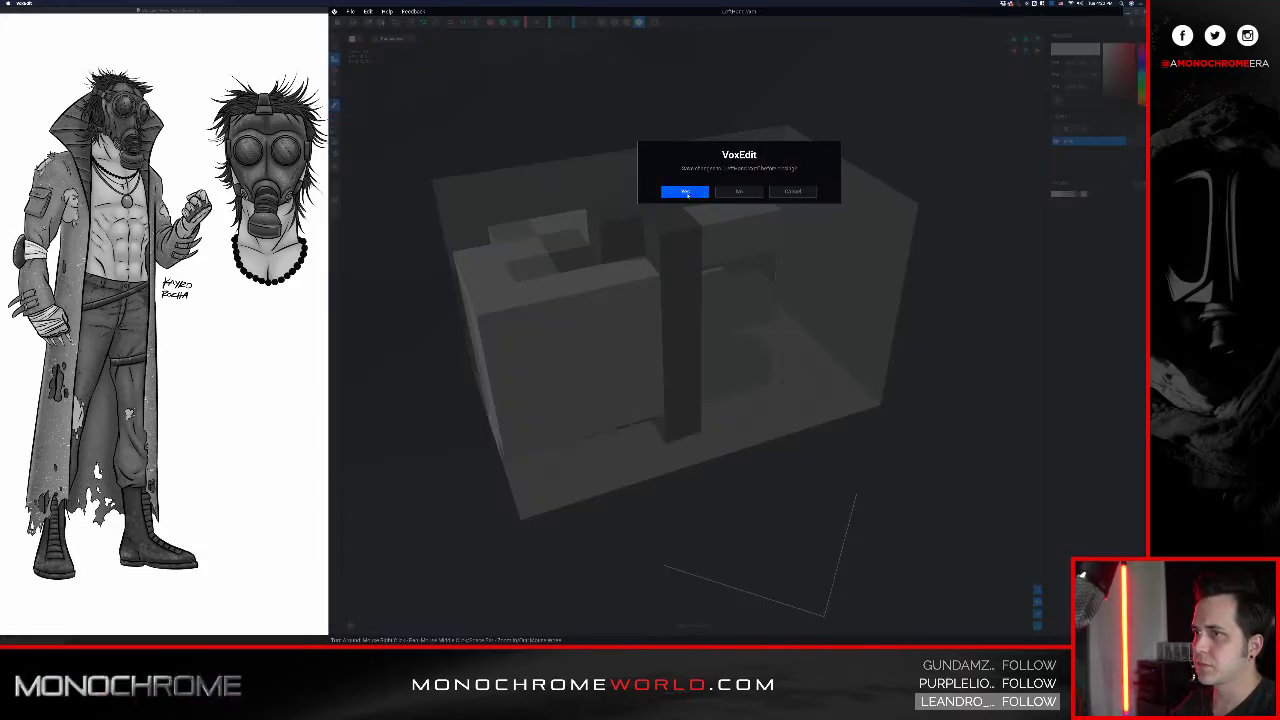
left_click(685, 192)
- Open the right hand model and set the drawing colour to the copied dark glove grey
right_click_drag(751, 245, 749, 240)
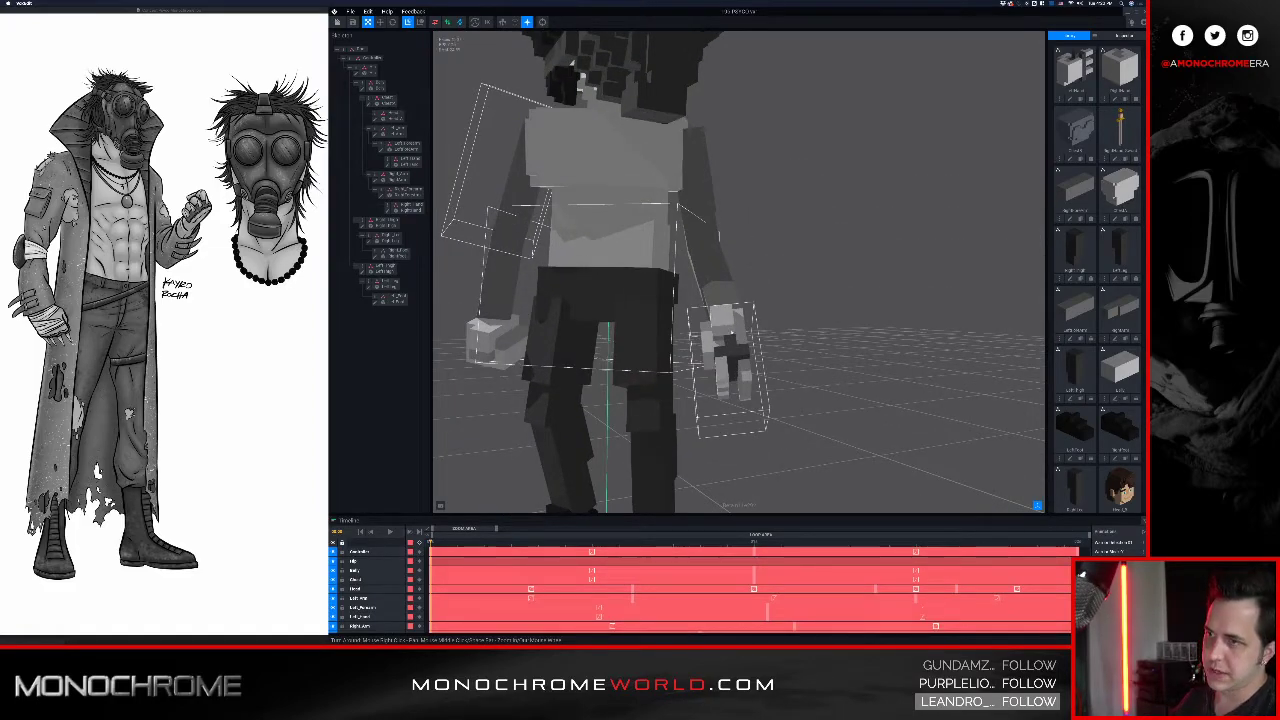
mouse_move(735, 342)
right_mouse_down()
mouse_move(680, 317)
mouse_move(741, 351)
right_mouse_up()
right_click_drag(508, 374, 532, 357)
left_click(533, 356)
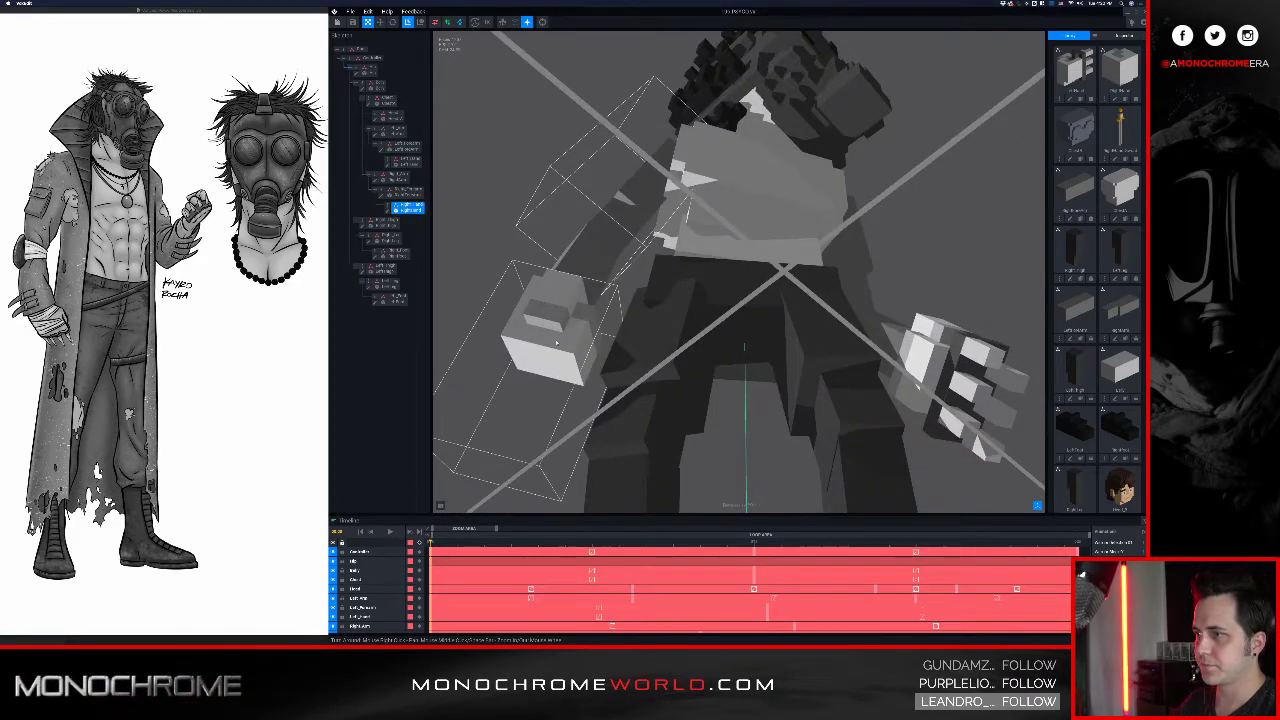
left_click(390, 211)
right_click_drag(674, 259, 697, 247)
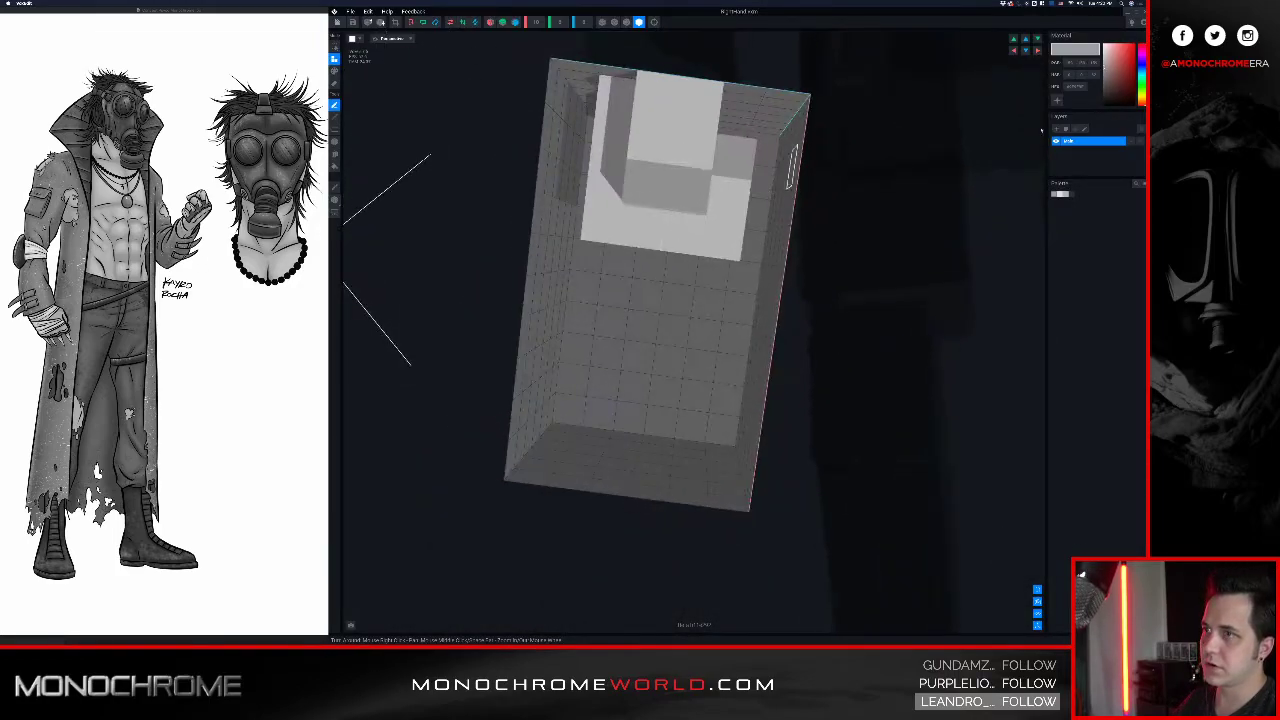
left_click(1075, 90)
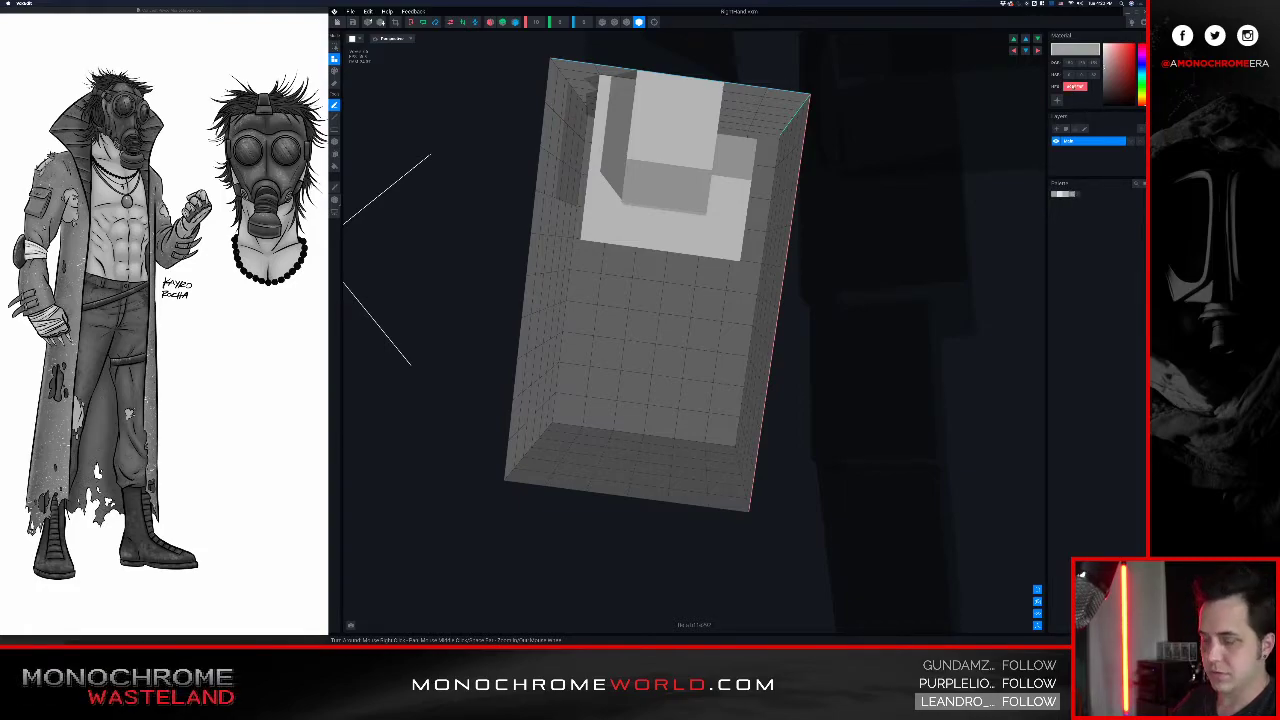
key("Return")
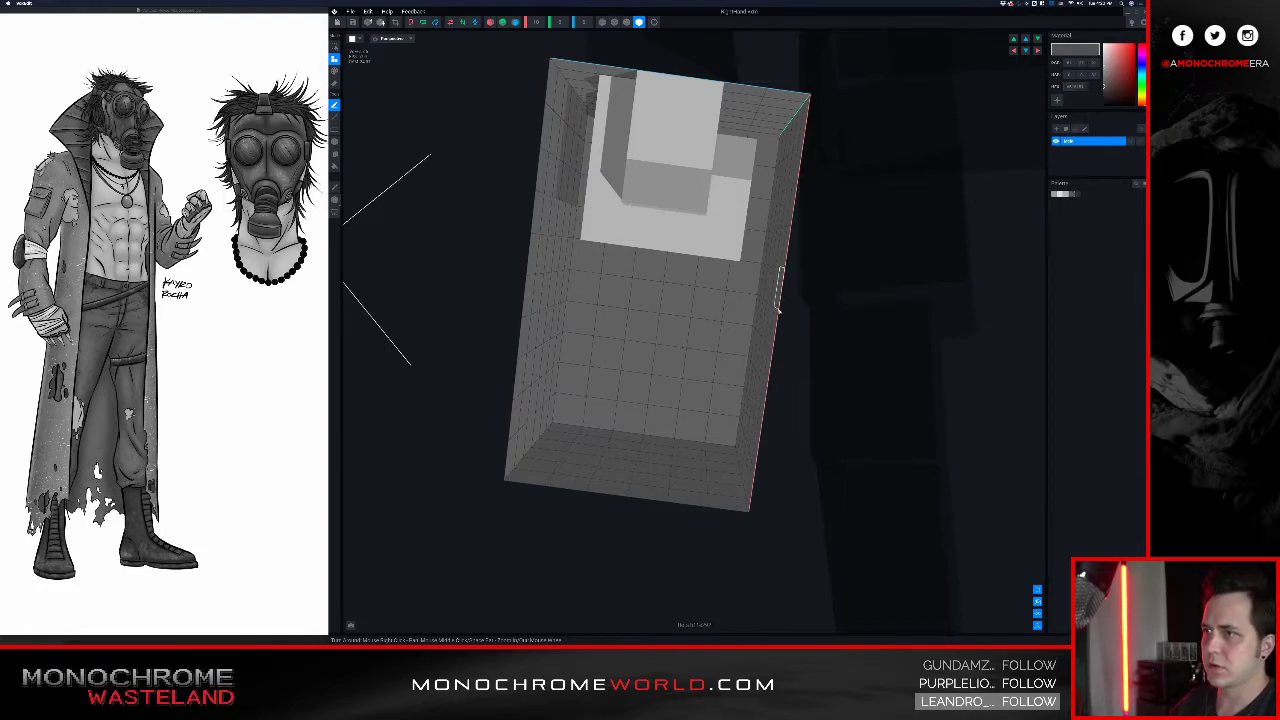
- Reset the camera and place dark grey glove voxels along the edge of the right hand
left_click(638, 222)
right_click_drag(642, 224, 681, 277)
middle_click_drag(622, 102, 685, 286)
right_click_drag(685, 286, 687, 291)
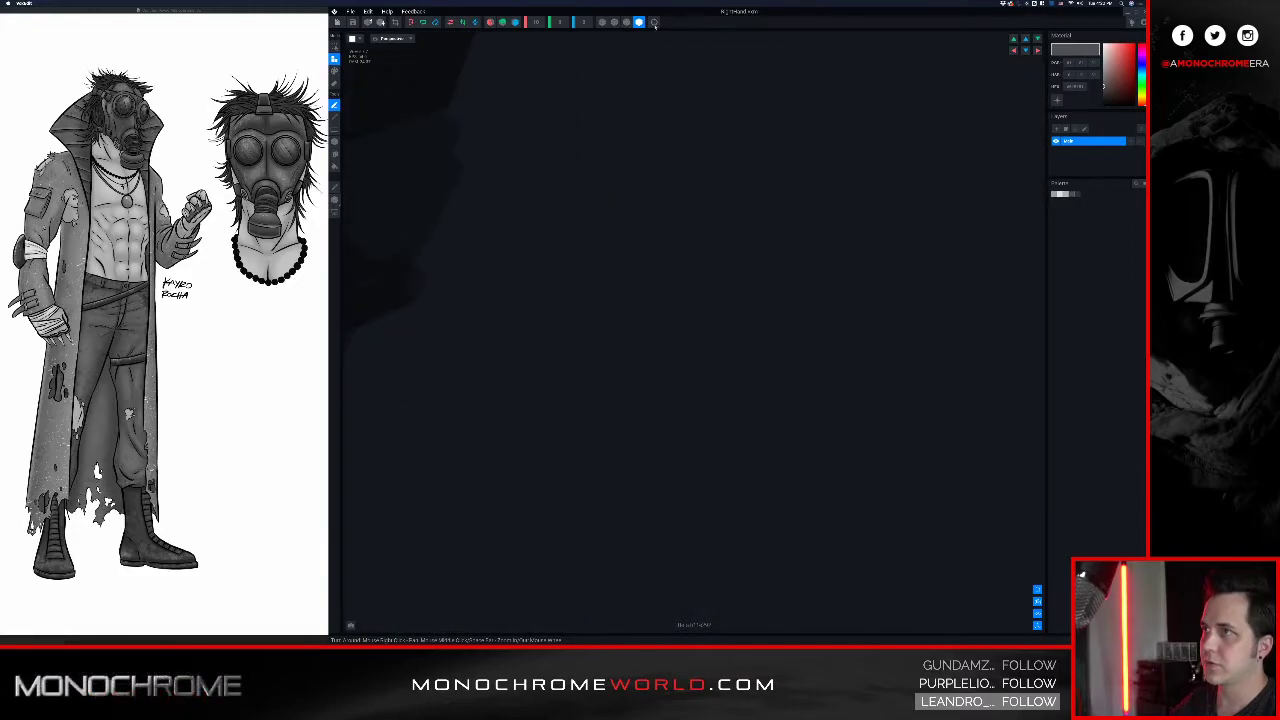
left_click(655, 23)
mouse_move(622, 202)
right_mouse_down()
mouse_move(680, 184)
mouse_move(627, 197)
right_mouse_up()
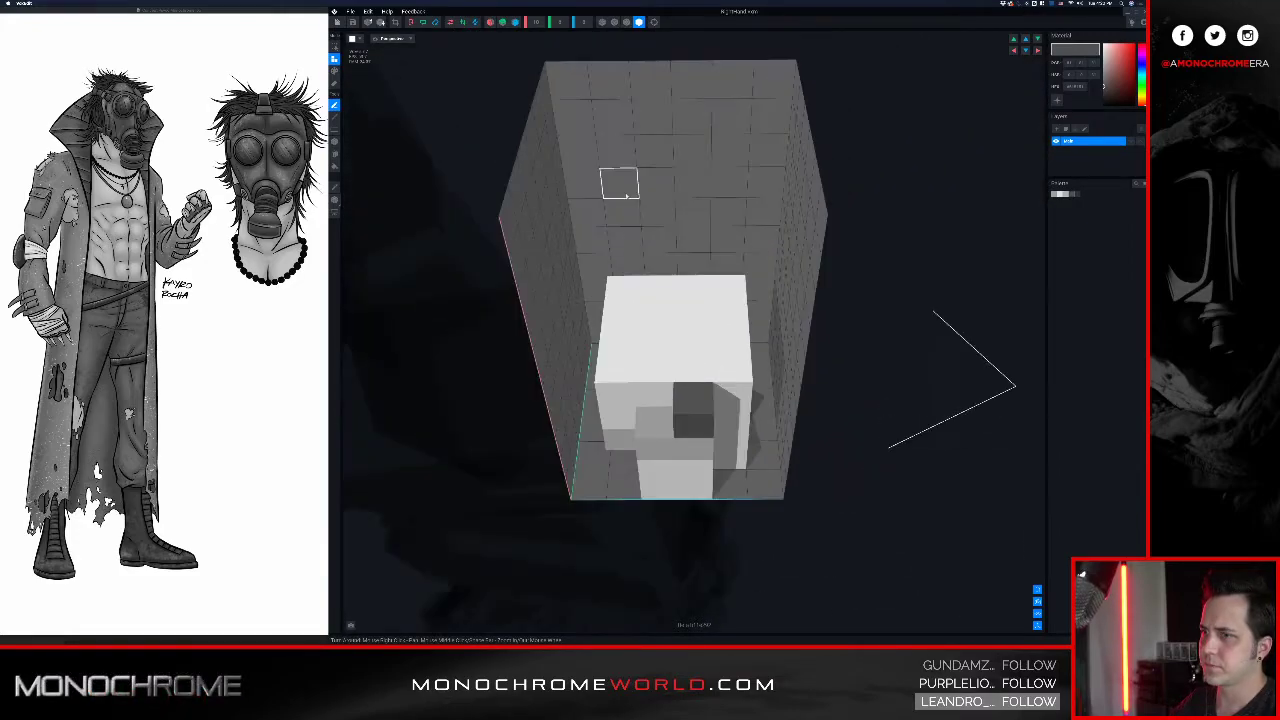
left_click(697, 387)
mouse_move(671, 381)
right_mouse_down()
mouse_move(702, 376)
mouse_move(650, 383)
right_mouse_up()
left_click(677, 384)
left_click(728, 388)
- Cover the right hand's end face with a dark grey voxel layer and extend it around the edges, then save and close
right_click_drag(730, 344, 699, 427)
mouse_move(698, 428)
left_mouse_down()
mouse_move(752, 420)
mouse_move(746, 397)
mouse_move(768, 394)
left_mouse_up()
mouse_move(701, 370)
left_mouse_down()
mouse_move(766, 363)
mouse_move(766, 331)
left_mouse_up()
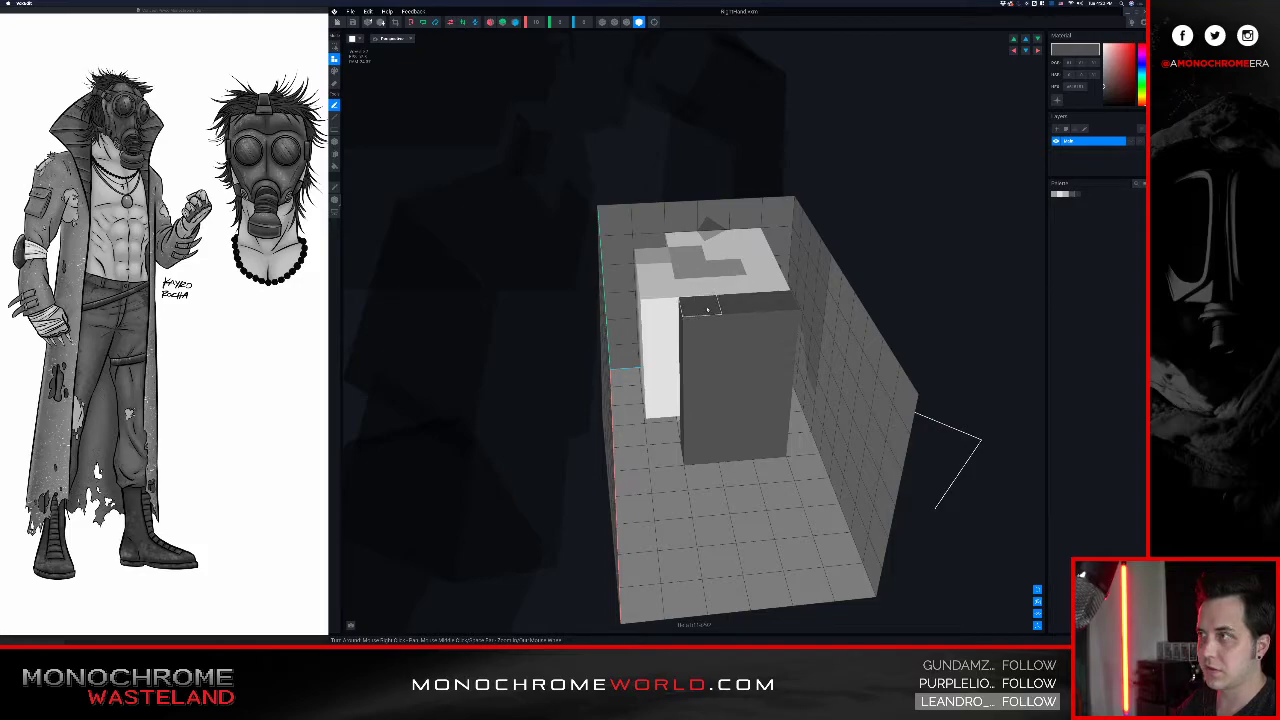
left_click_drag(707, 310, 770, 308)
right_click_drag(700, 269, 747, 260)
left_click(680, 253)
right_click_drag(708, 373, 712, 380)
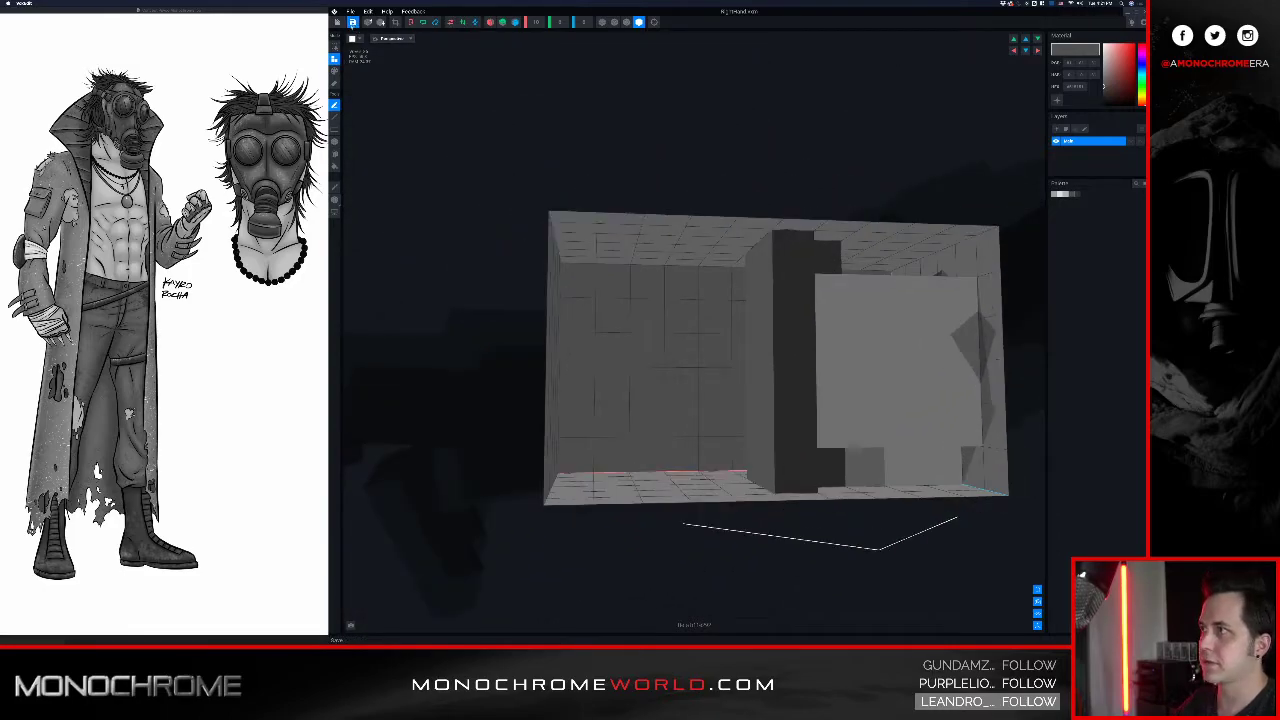
left_click(338, 23)
left_click(686, 192)
- Reset the view, inspect the hands on the character, and reopen the right hand model
right_click_drag(678, 203, 726, 266)
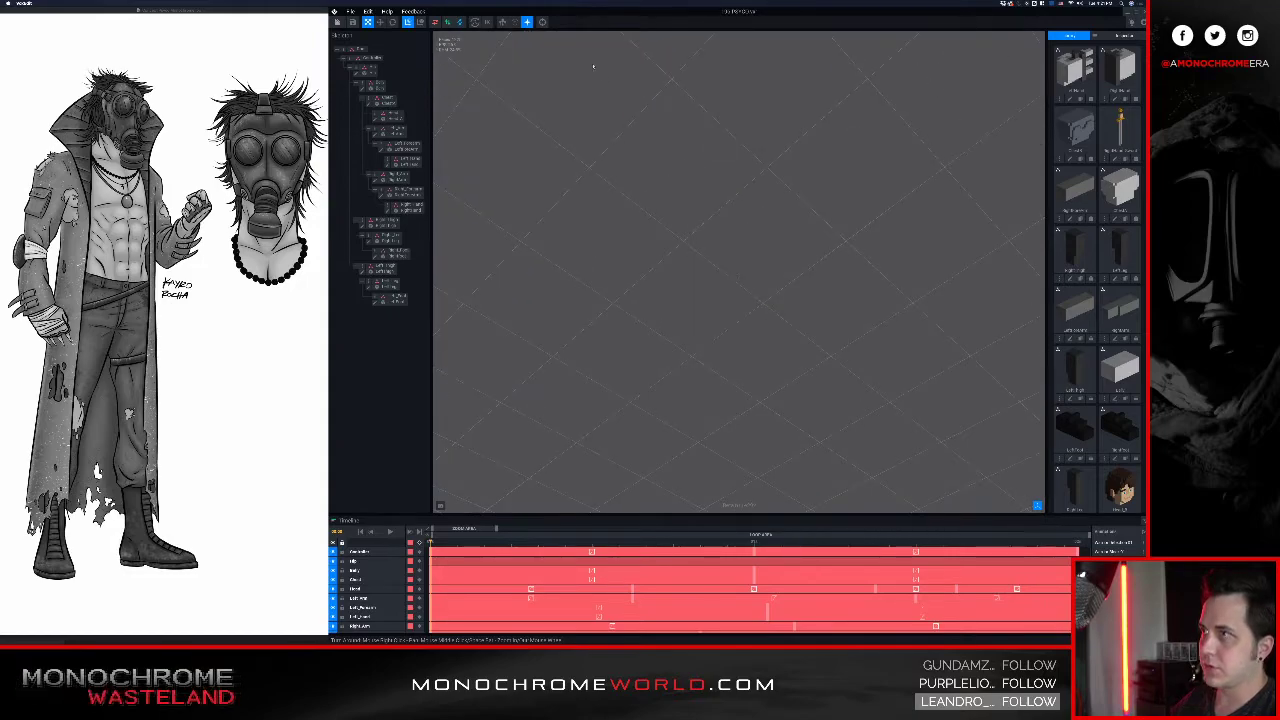
left_click(542, 22)
scroll(716, 163, "up", 8)
right_click_drag(716, 163, 722, 92)
middle_click_drag(722, 92, 714, 183)
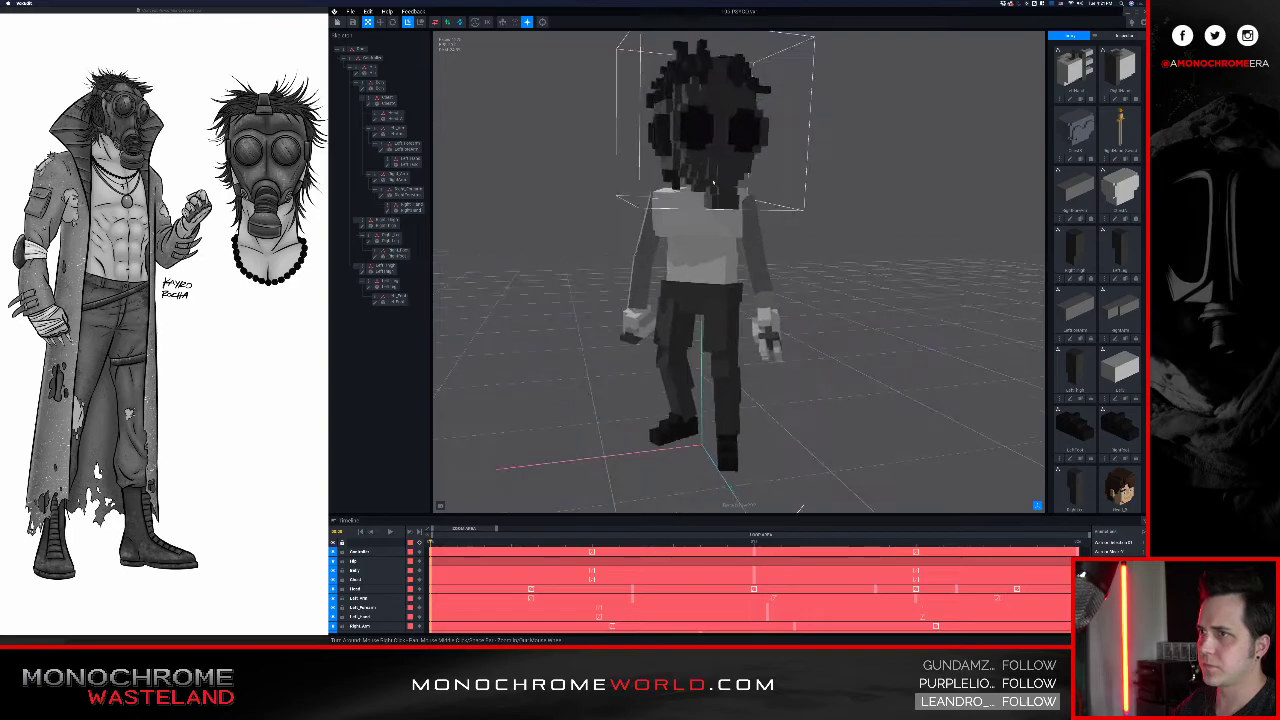
mouse_move(760, 248)
right_mouse_down()
mouse_move(750, 241)
mouse_move(759, 268)
right_mouse_up()
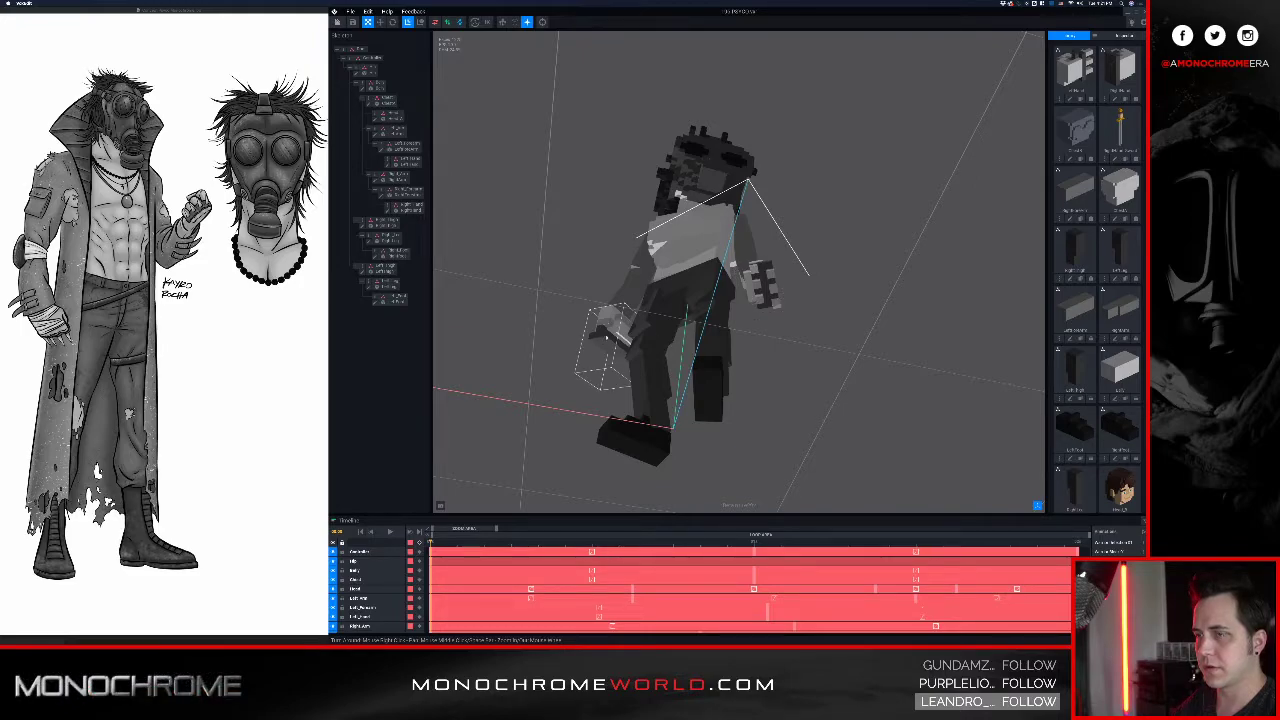
left_click(608, 331)
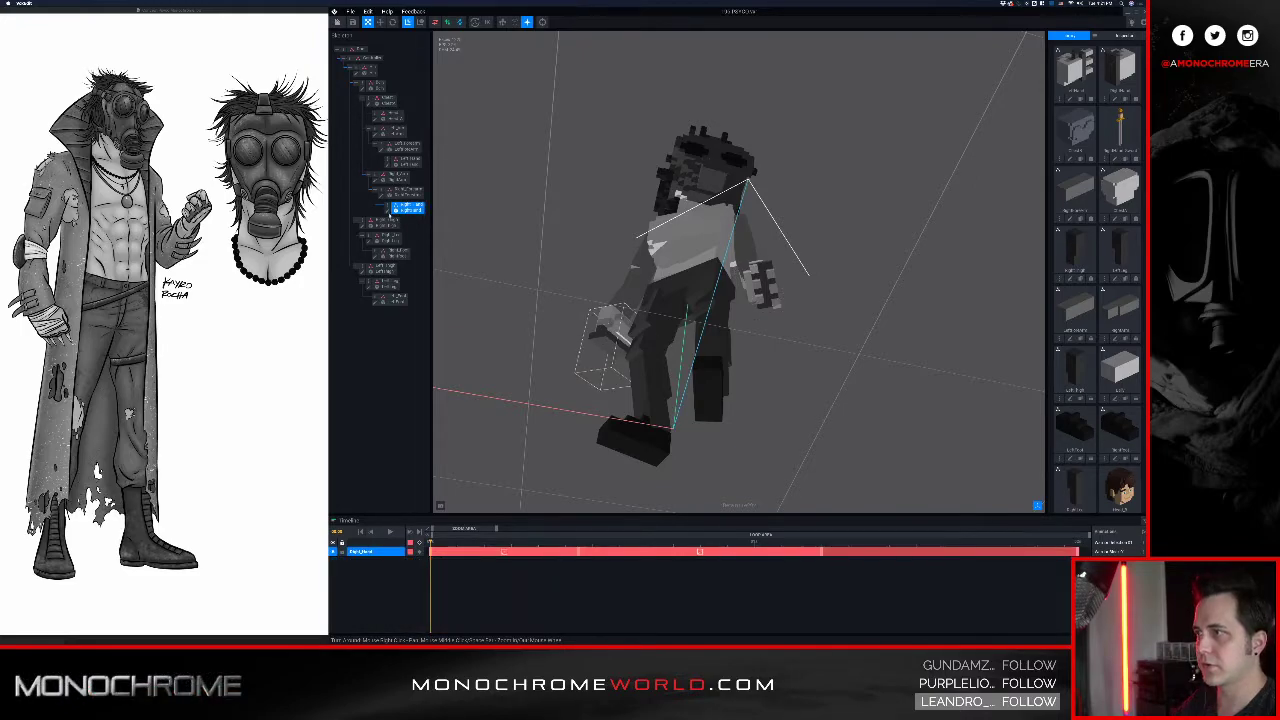
left_click(388, 211)
mouse_move(575, 238)
right_mouse_down()
mouse_move(690, 300)
mouse_move(580, 238)
mouse_move(634, 256)
mouse_move(643, 235)
mouse_move(663, 240)
mouse_move(716, 214)
mouse_move(748, 232)
mouse_move(802, 222)
mouse_move(826, 236)
right_mouse_up()
scroll(582, 240, "down", 10)
right_click_drag(640, 345, 792, 353)
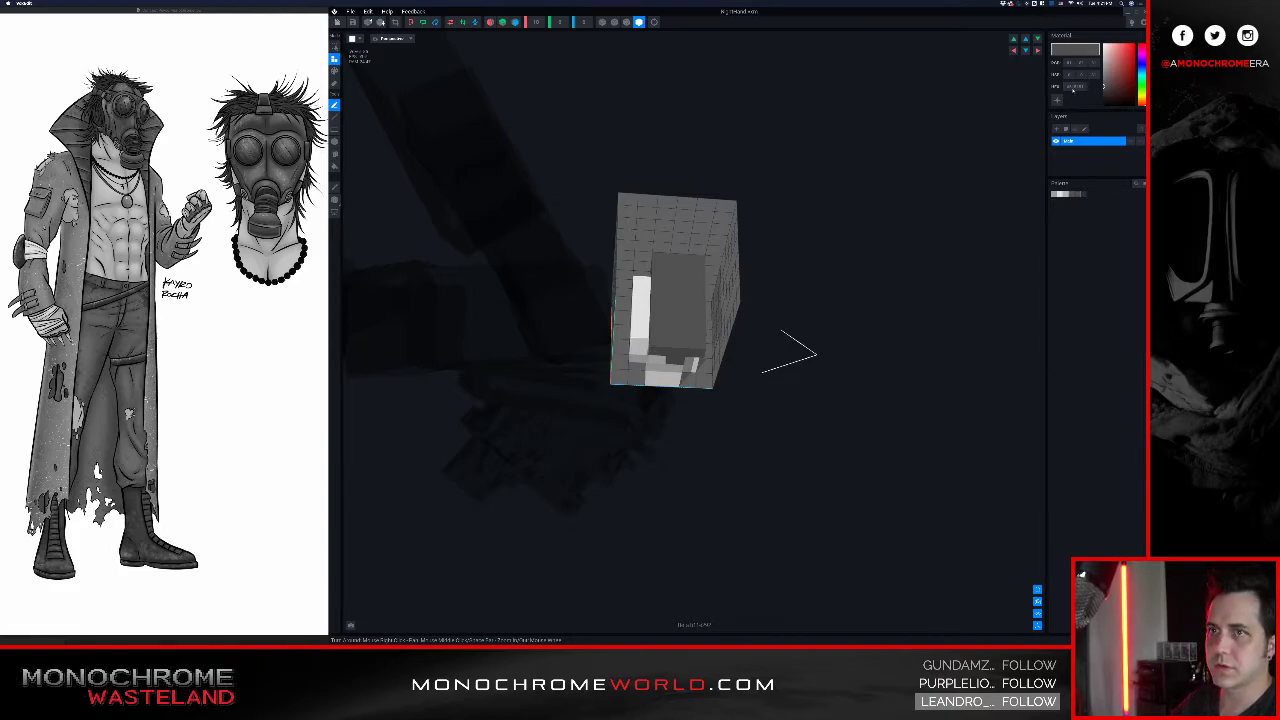
- Set the colour to the copied light grey and add finger blocks in two staggered columns on the right hand's dark glove
key("super+v")
key("Return")
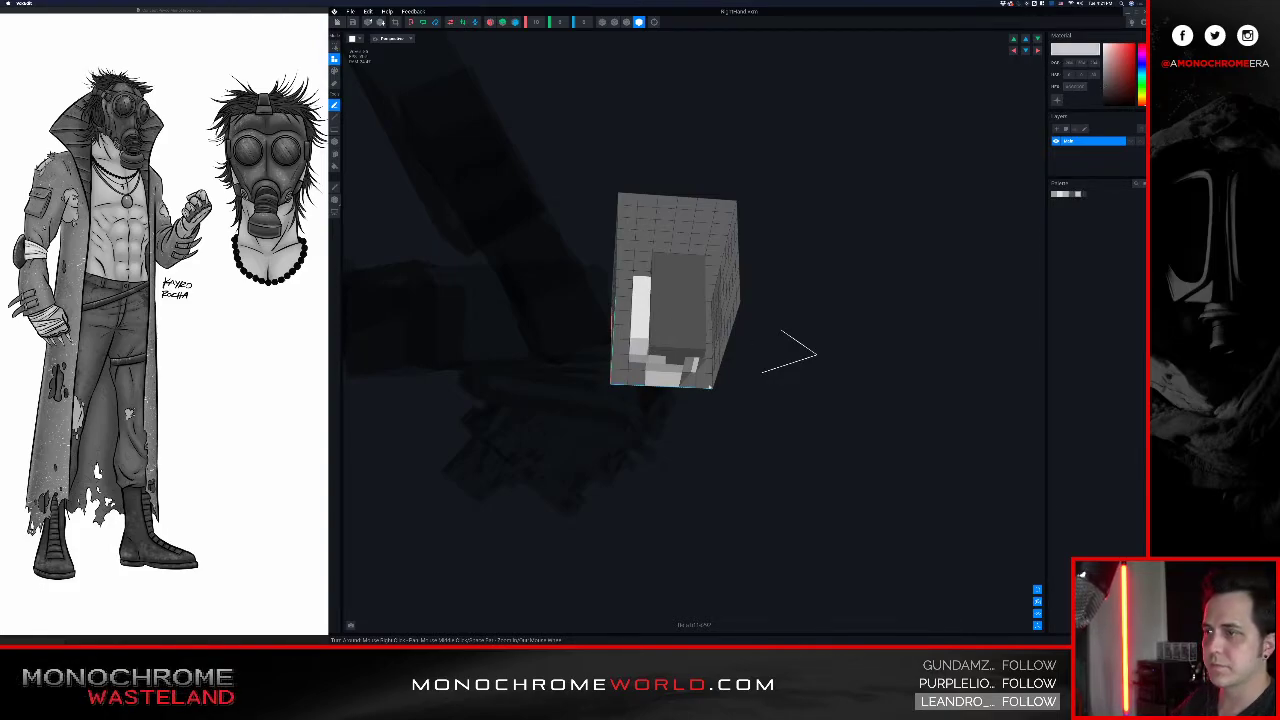
left_click(698, 324)
left_click(662, 304)
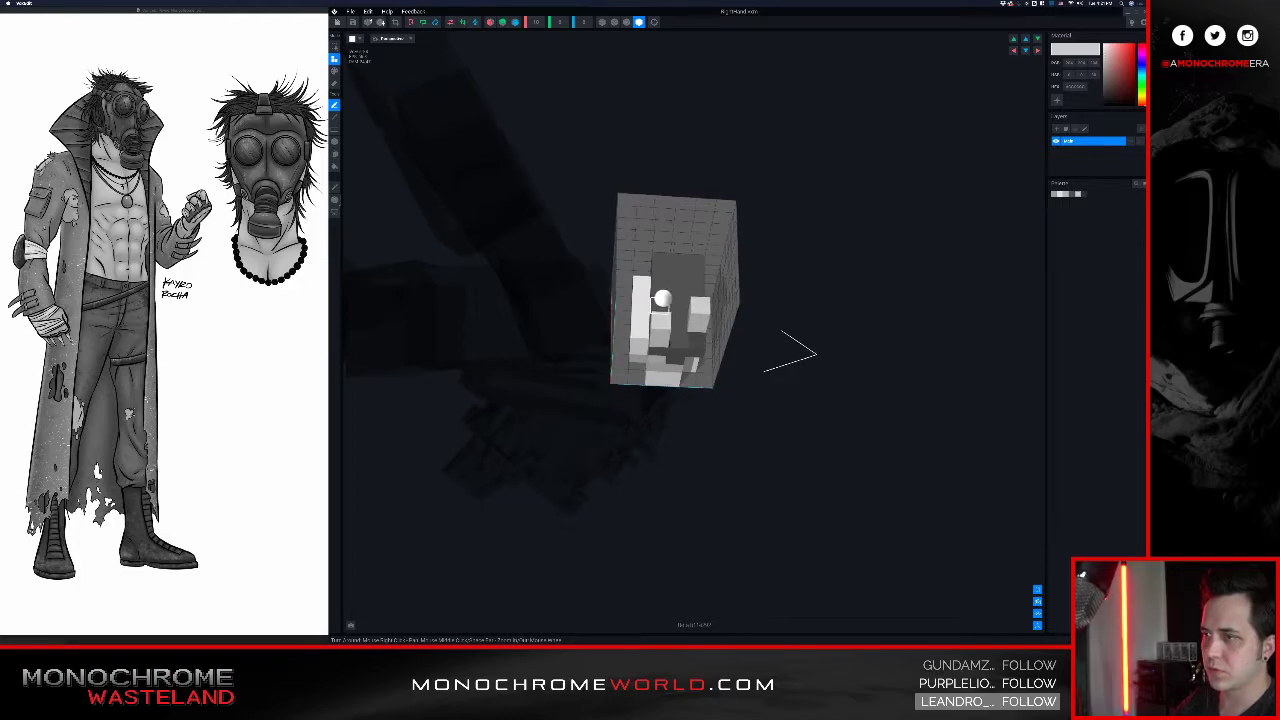
right_click_drag(662, 301, 657, 309)
key("super+z")
left_click(657, 308)
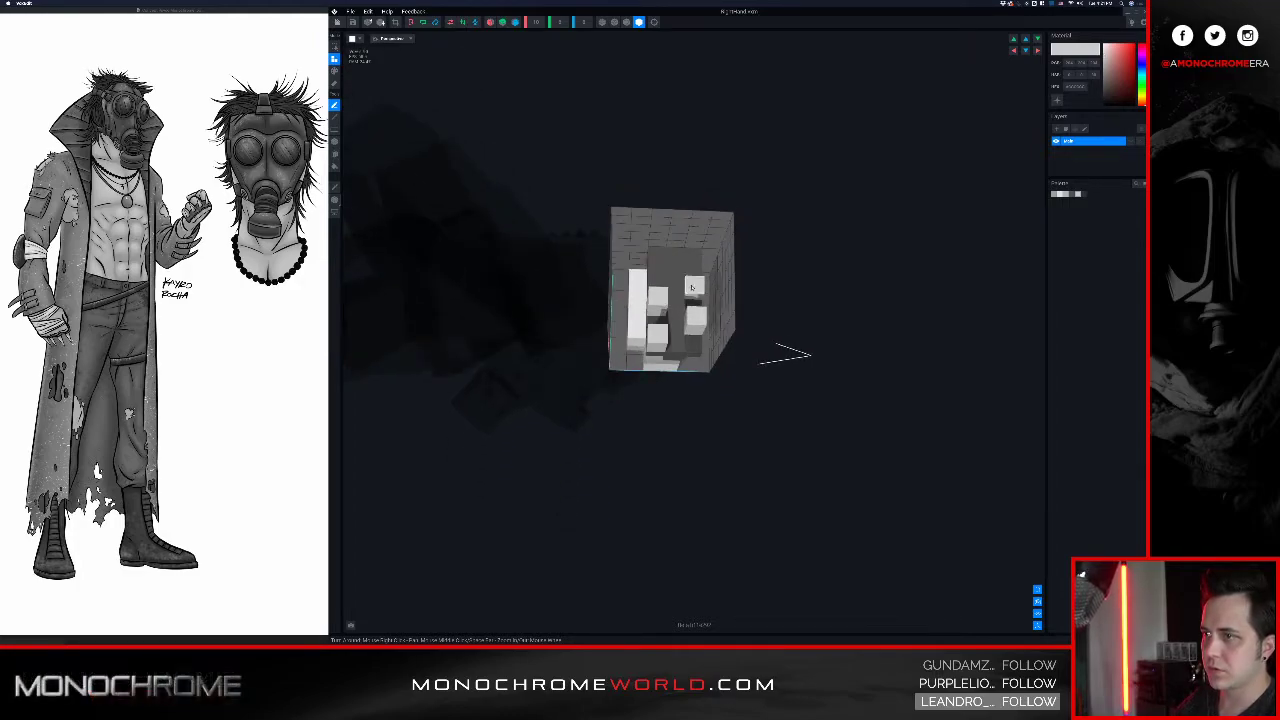
right_click_drag(667, 251, 667, 254)
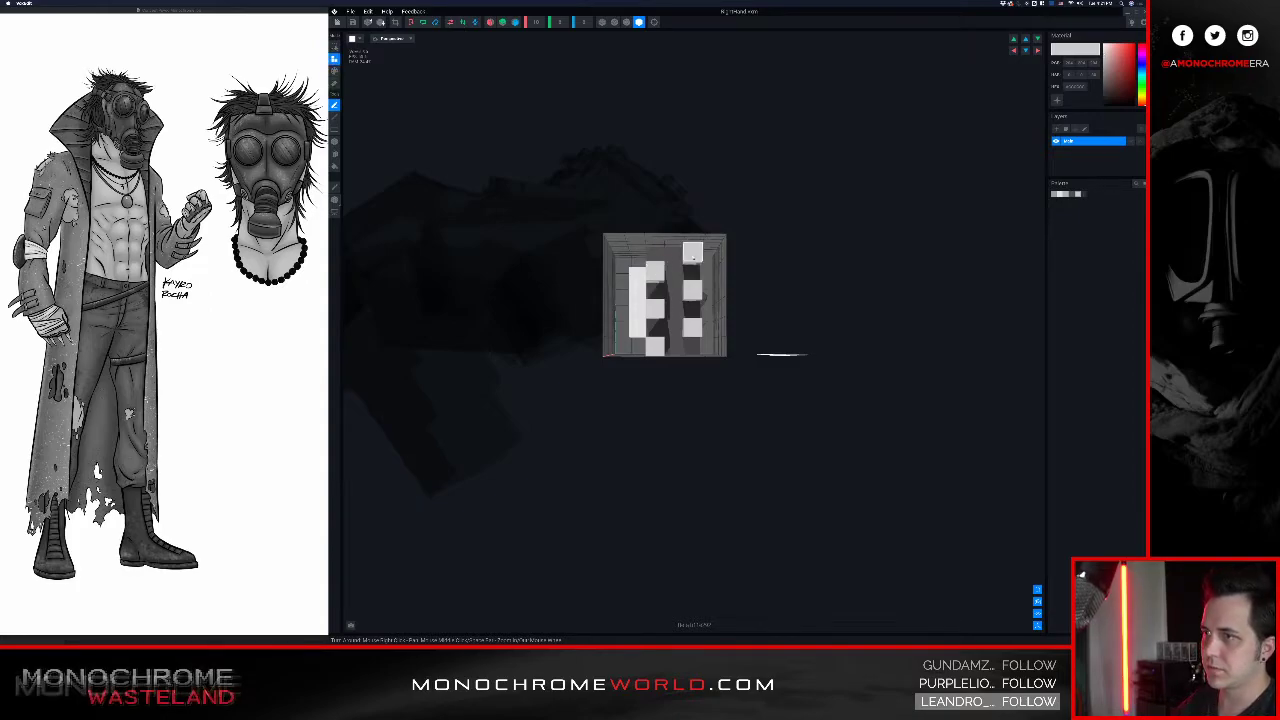
right_click_drag(692, 257, 709, 214)
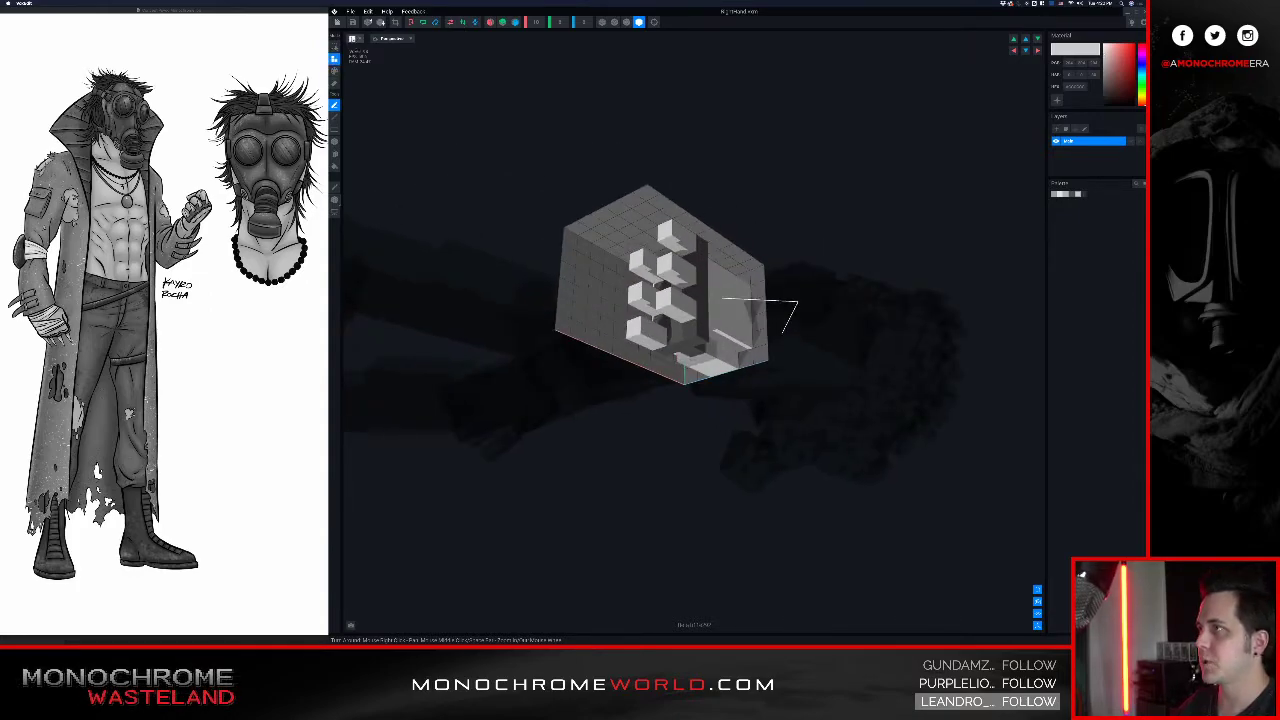
- Save and close the right hand, compare both hands on the character, and open the left hand model
left_click(338, 22)
left_click(697, 191)
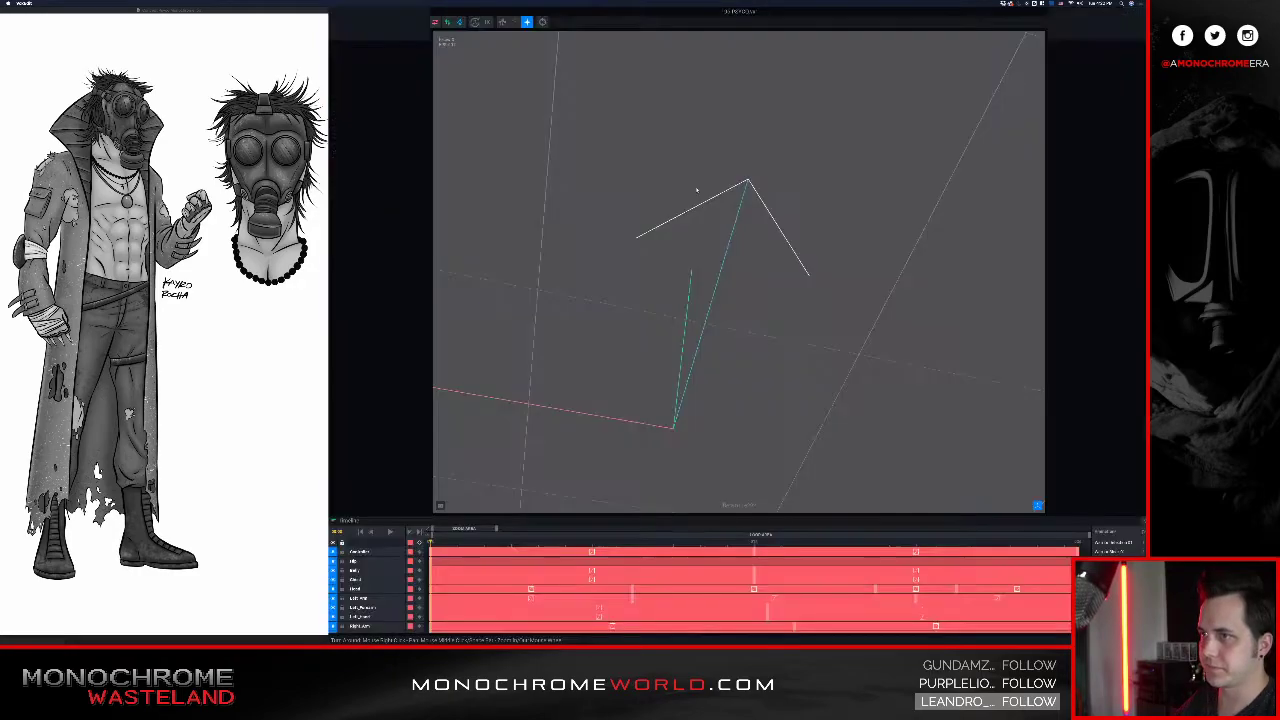
scroll(697, 191, "down", 3)
right_click_drag(697, 191, 736, 248)
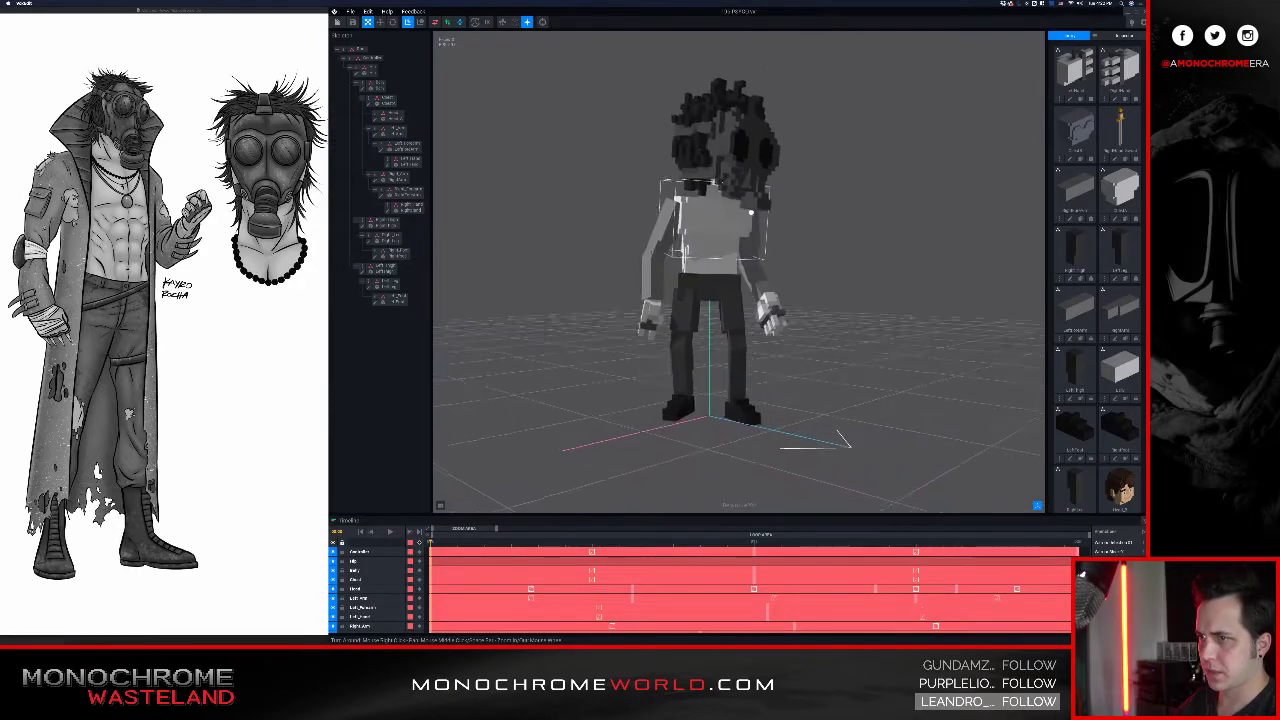
right_click_drag(817, 223, 718, 211)
right_click_drag(872, 205, 803, 227)
scroll(807, 218, "up", 4)
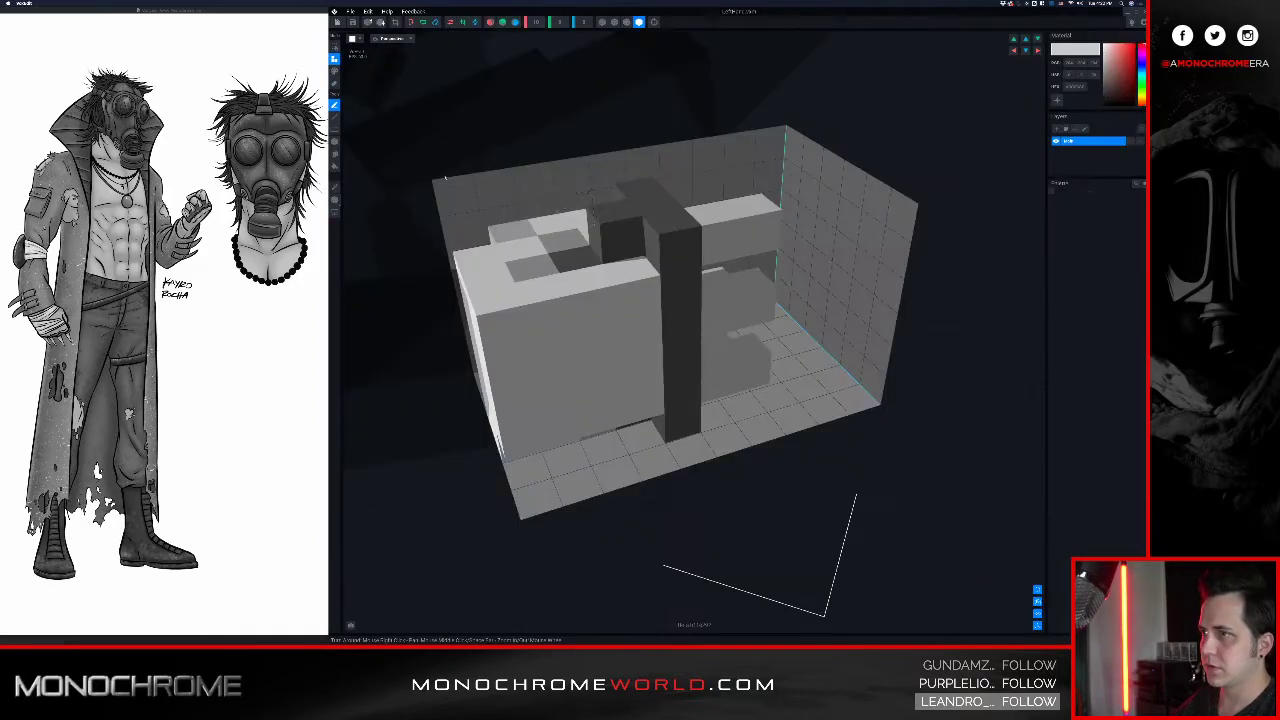
- Erase end voxels from the left hand's light grey finger blocks
right_click_drag(624, 230, 668, 233)
key("e")
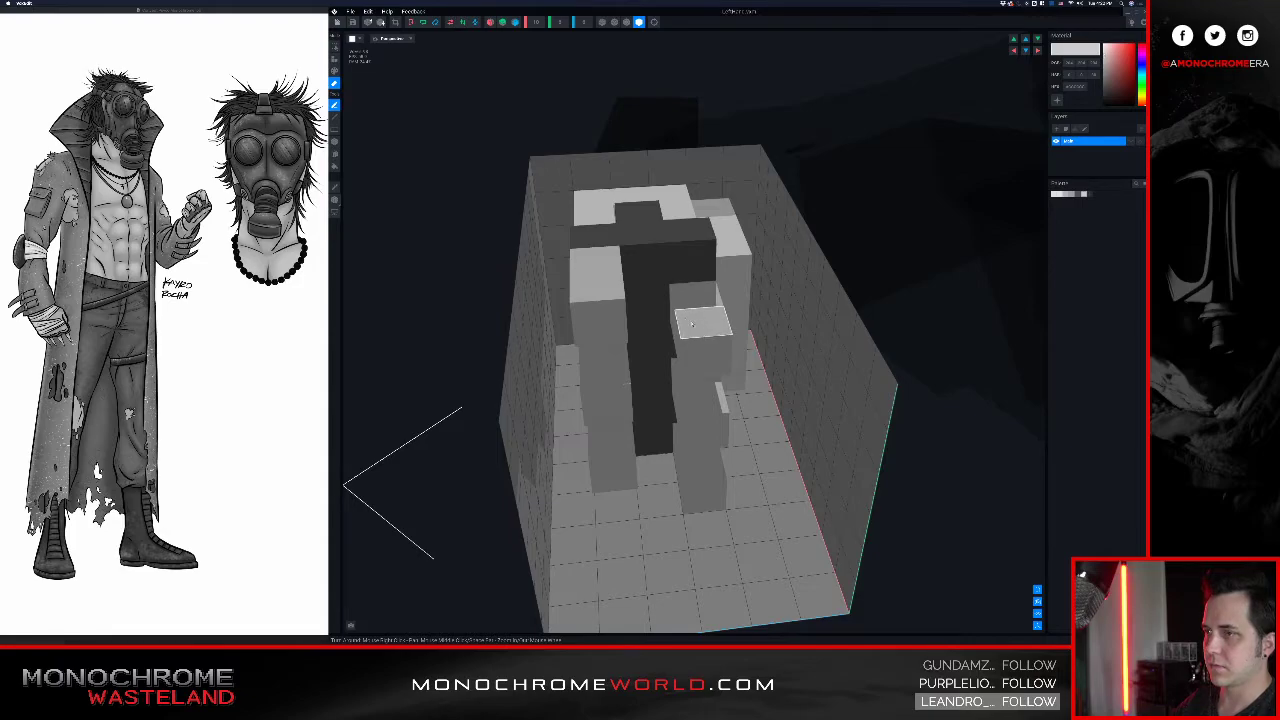
left_click(615, 323)
right_click_drag(680, 291, 664, 262)
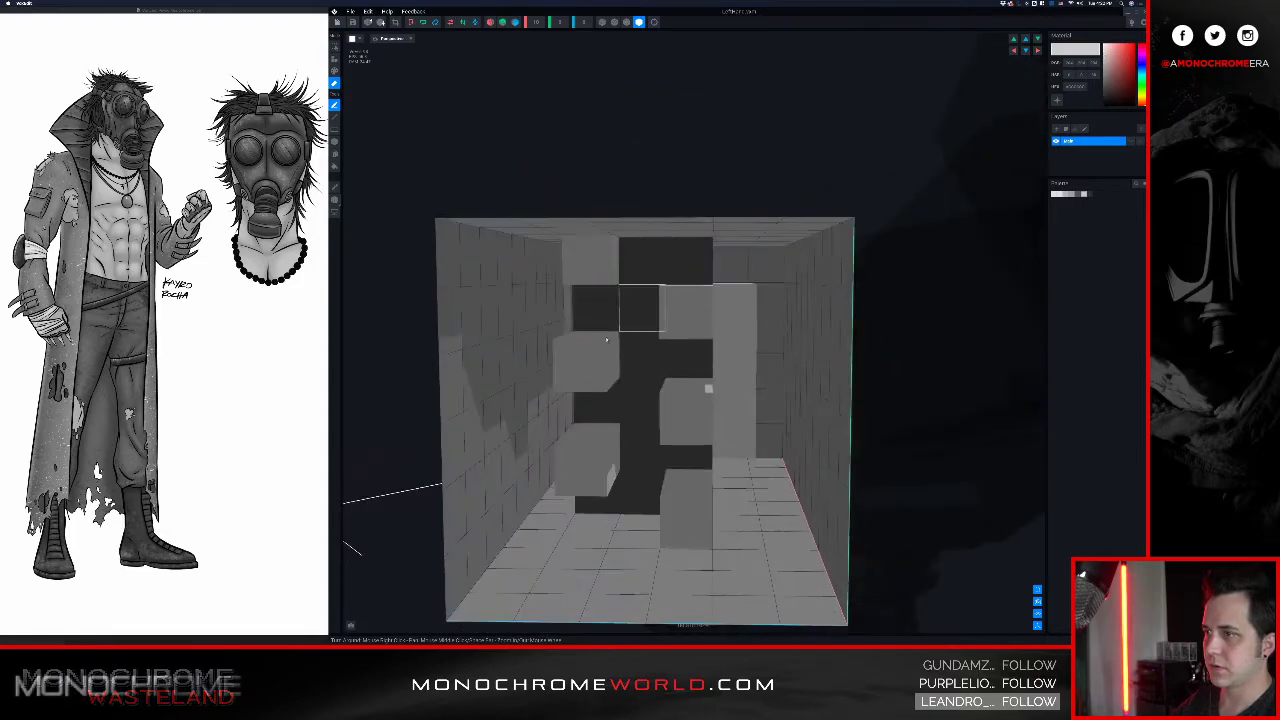
right_click_drag(590, 303, 629, 356)
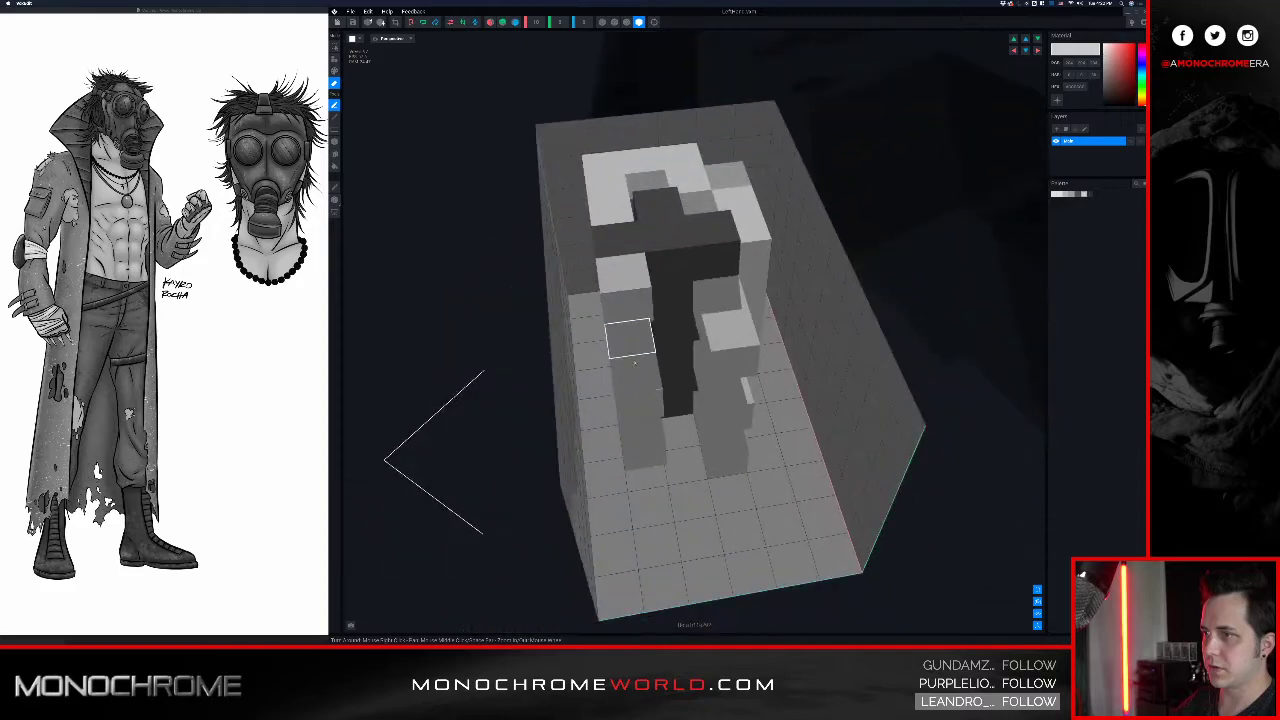
right_click_drag(713, 397, 693, 402)
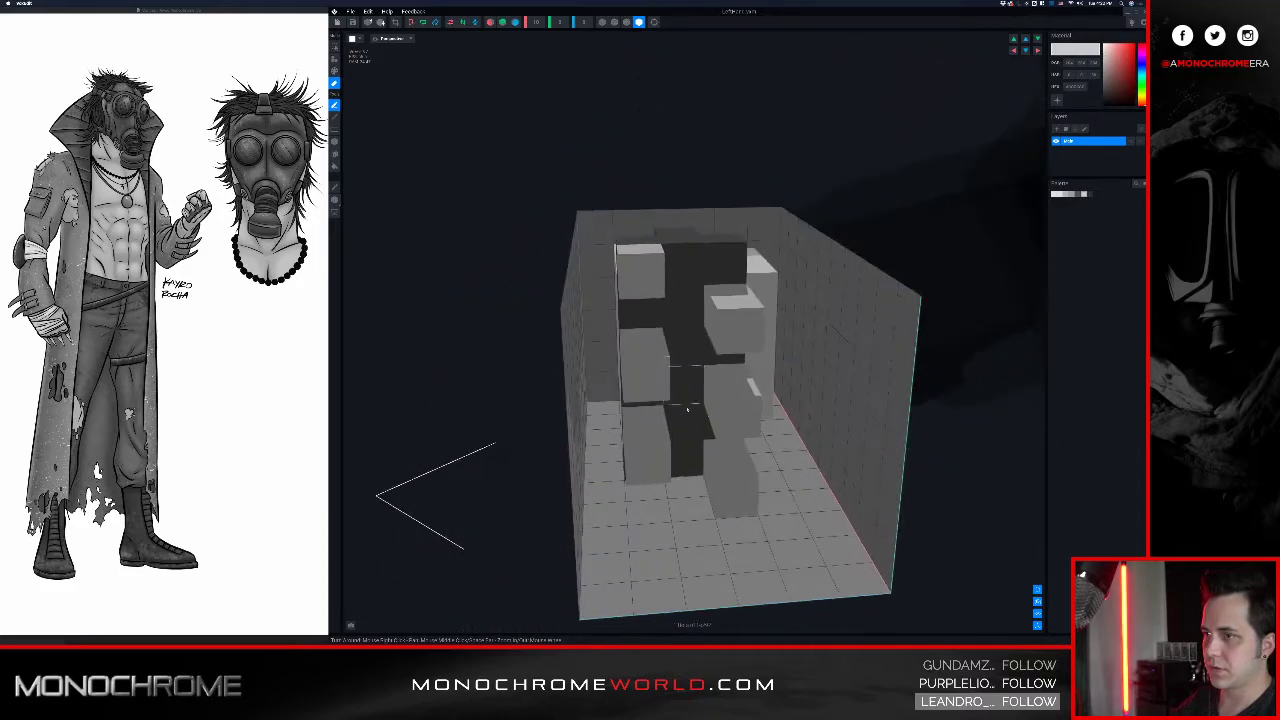
mouse_move(683, 346)
right_mouse_down()
mouse_move(680, 326)
mouse_move(691, 342)
right_mouse_up()
left_click(664, 384)
left_click(678, 437)
right_click_drag(678, 437, 688, 398)
- Trim the left hand's upper and middle finger blocks further to give the fingers uneven lengths
left_click(688, 397)
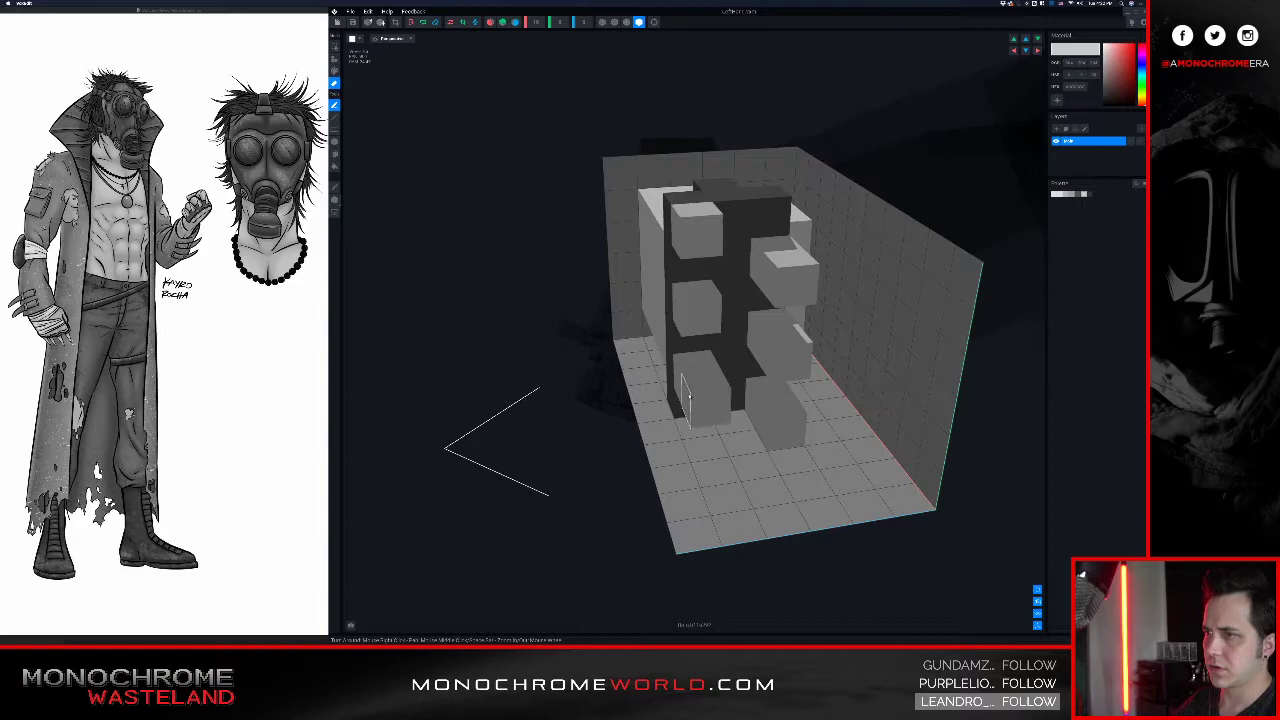
left_click(697, 310)
left_click(700, 236)
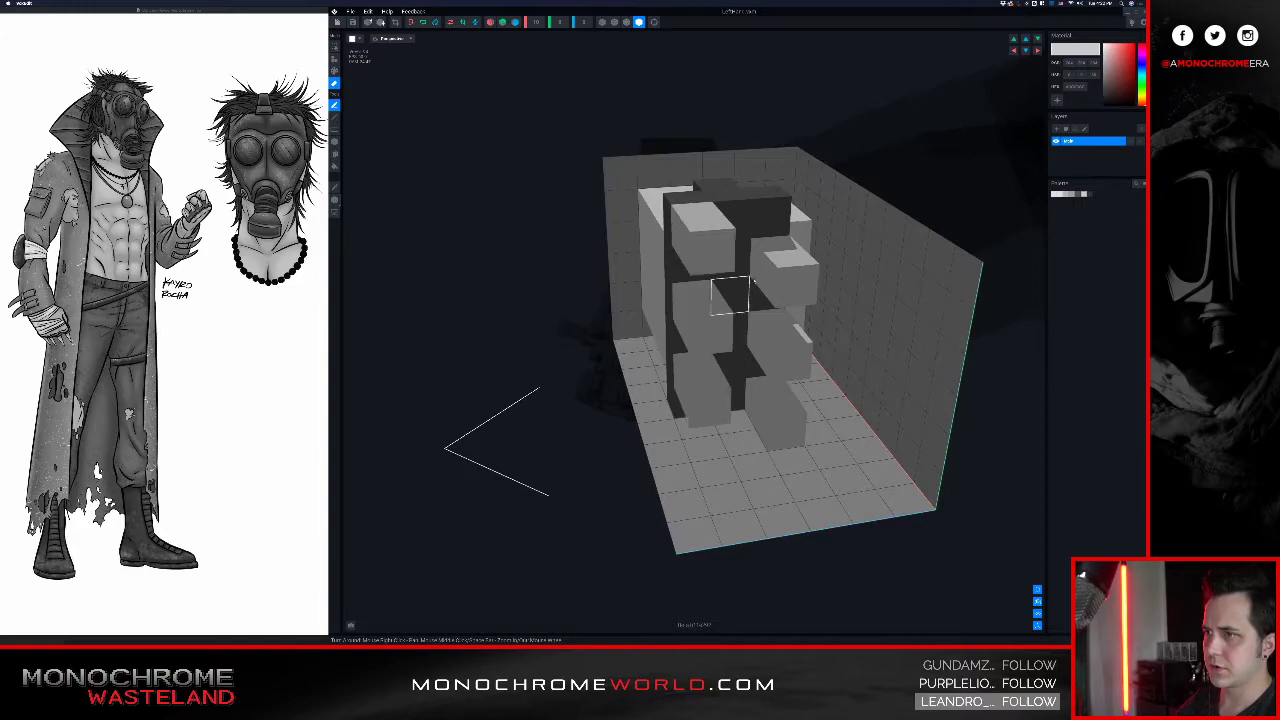
left_click(805, 283)
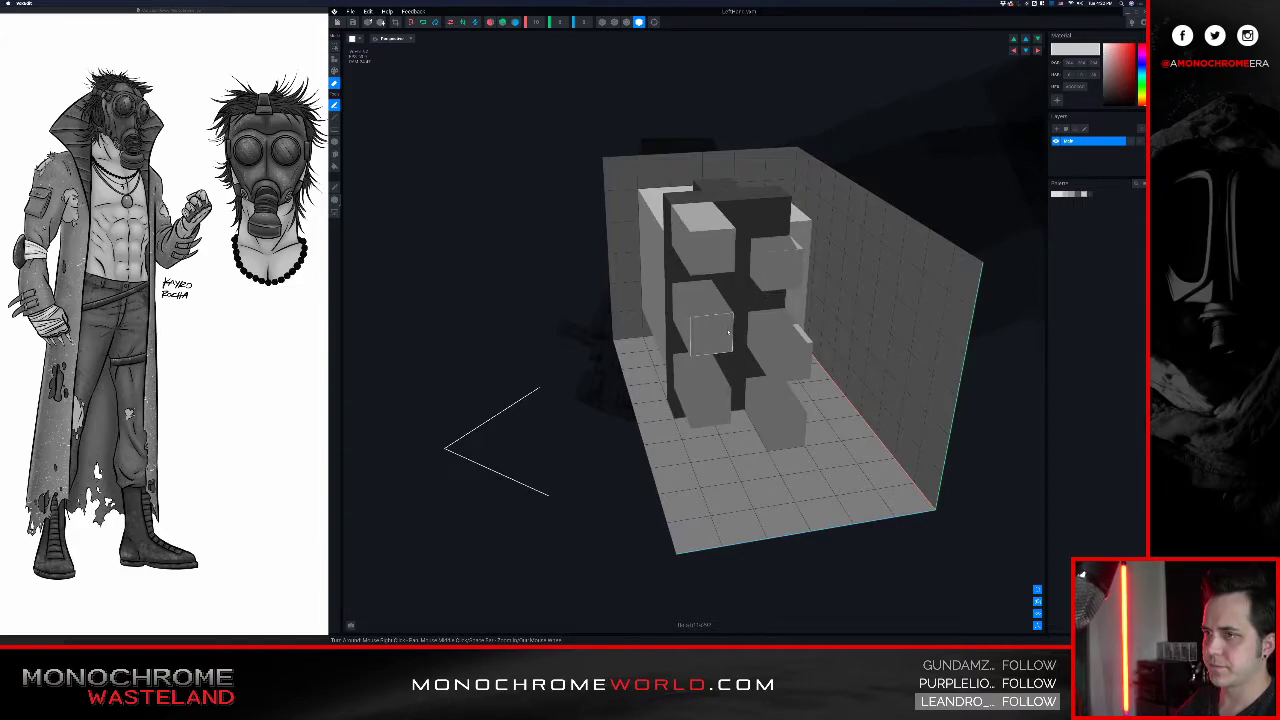
left_click(728, 333)
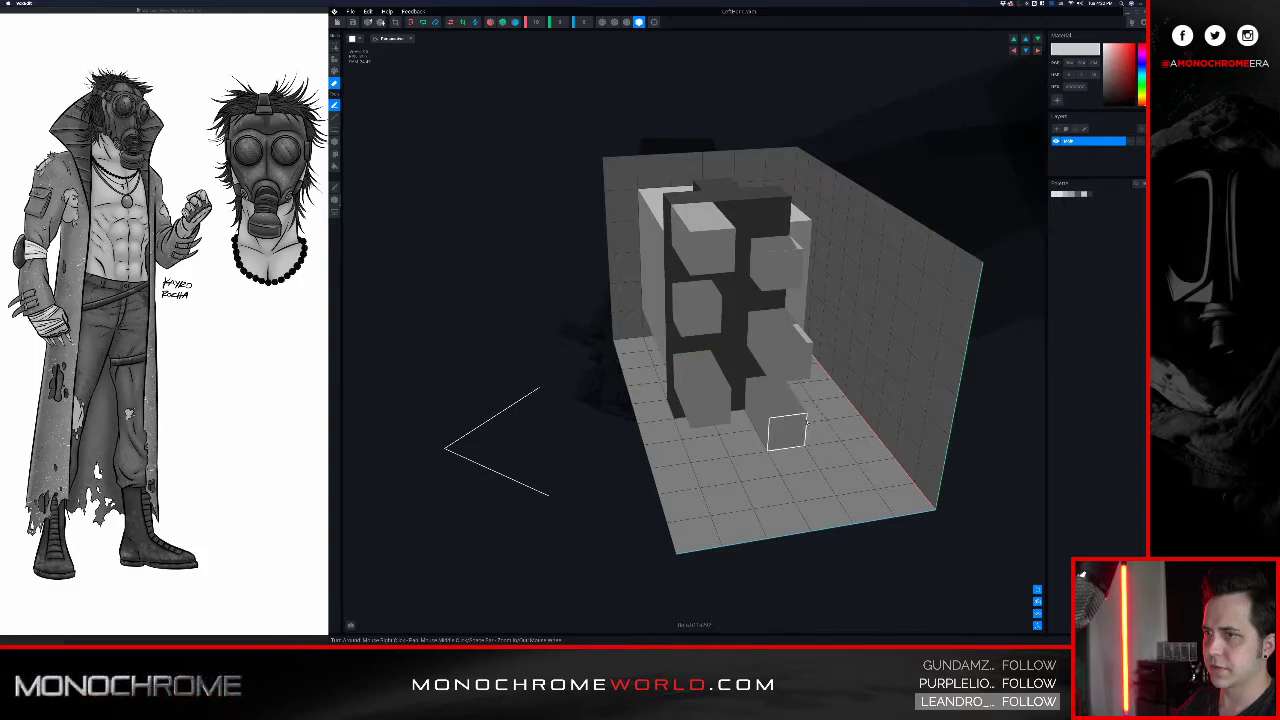
right_click_drag(776, 257, 746, 230)
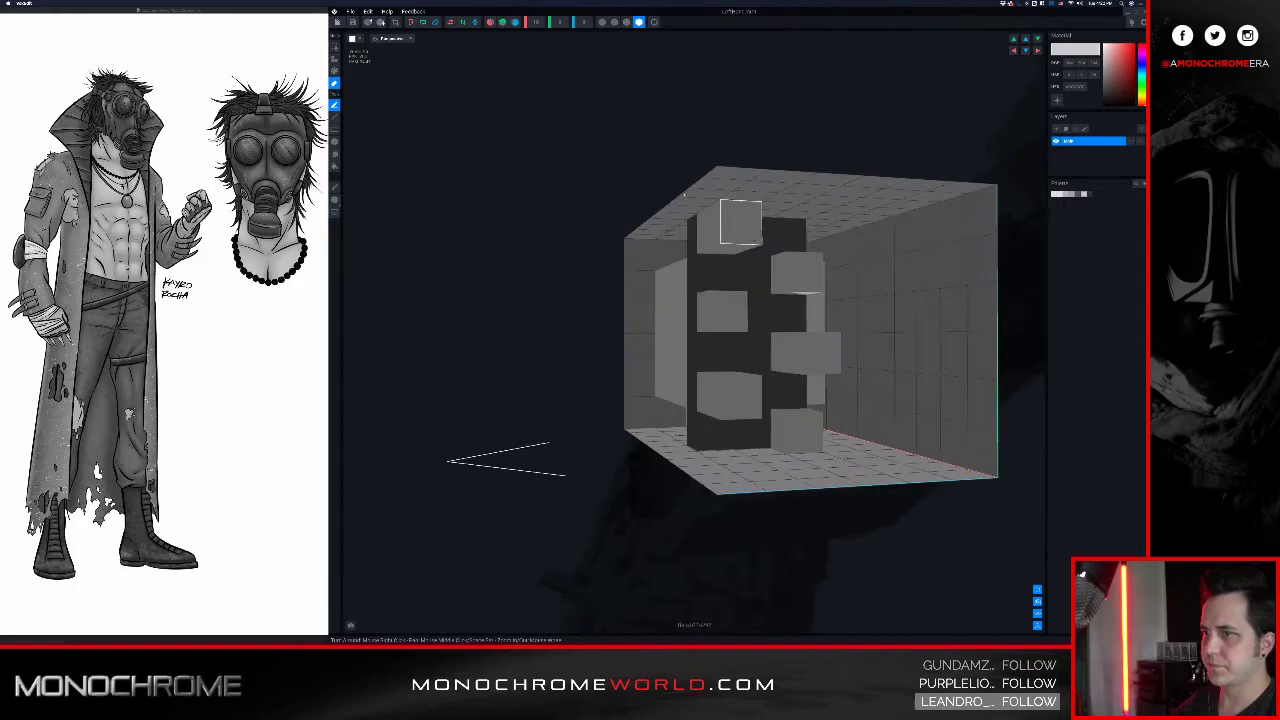
- Save and close the left hand model, and check the whole character and both hands from several angles
left_click(338, 22)
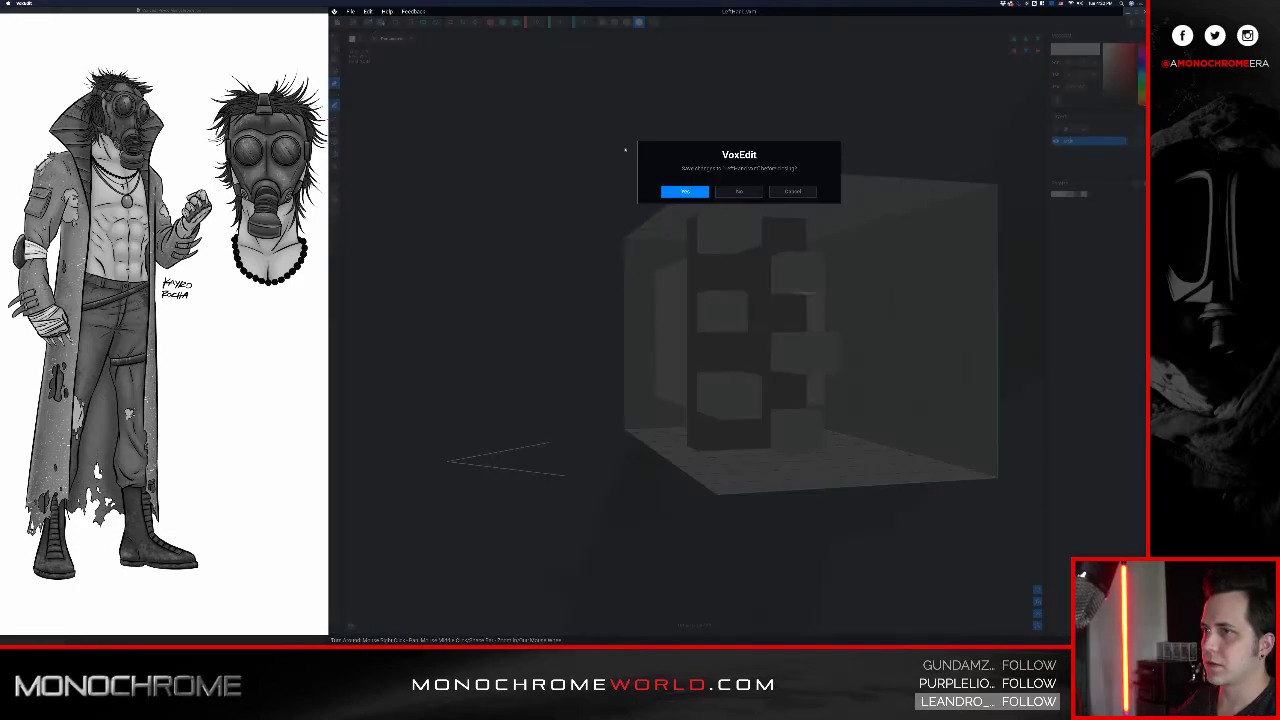
left_click(687, 193)
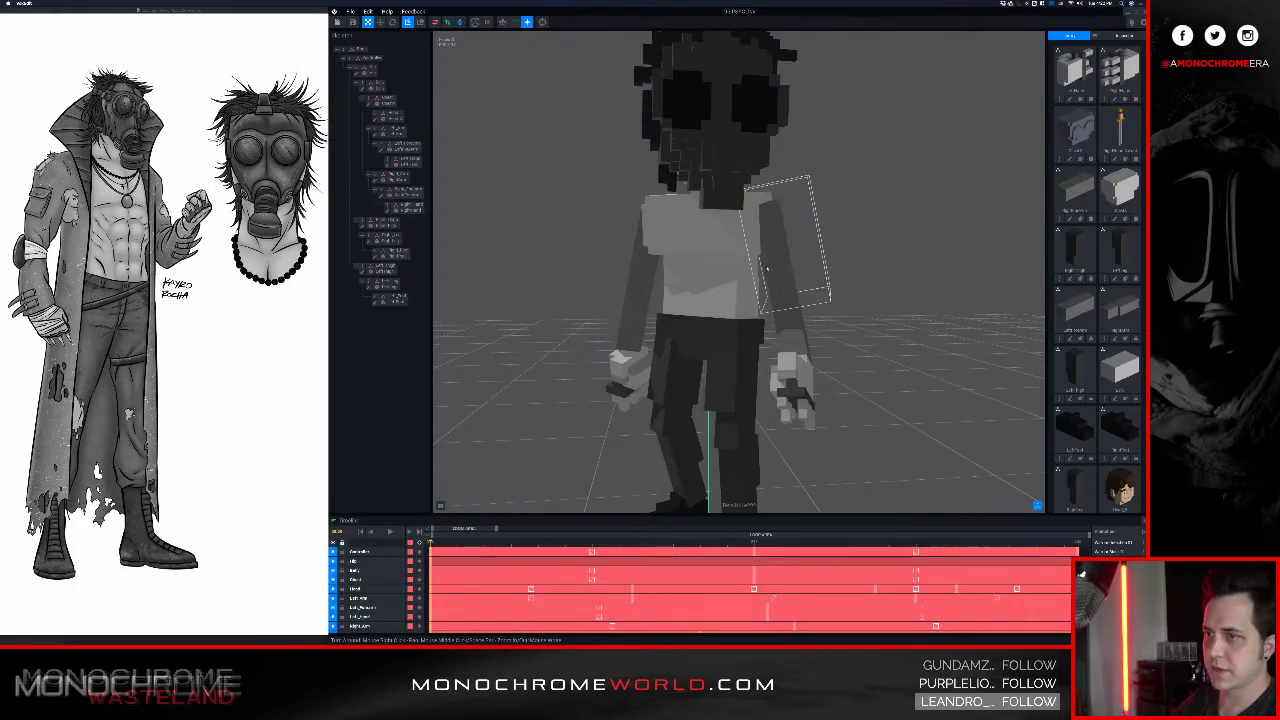
mouse_move(769, 265)
right_mouse_down()
mouse_move(814, 256)
mouse_move(751, 265)
mouse_move(774, 280)
right_mouse_up()
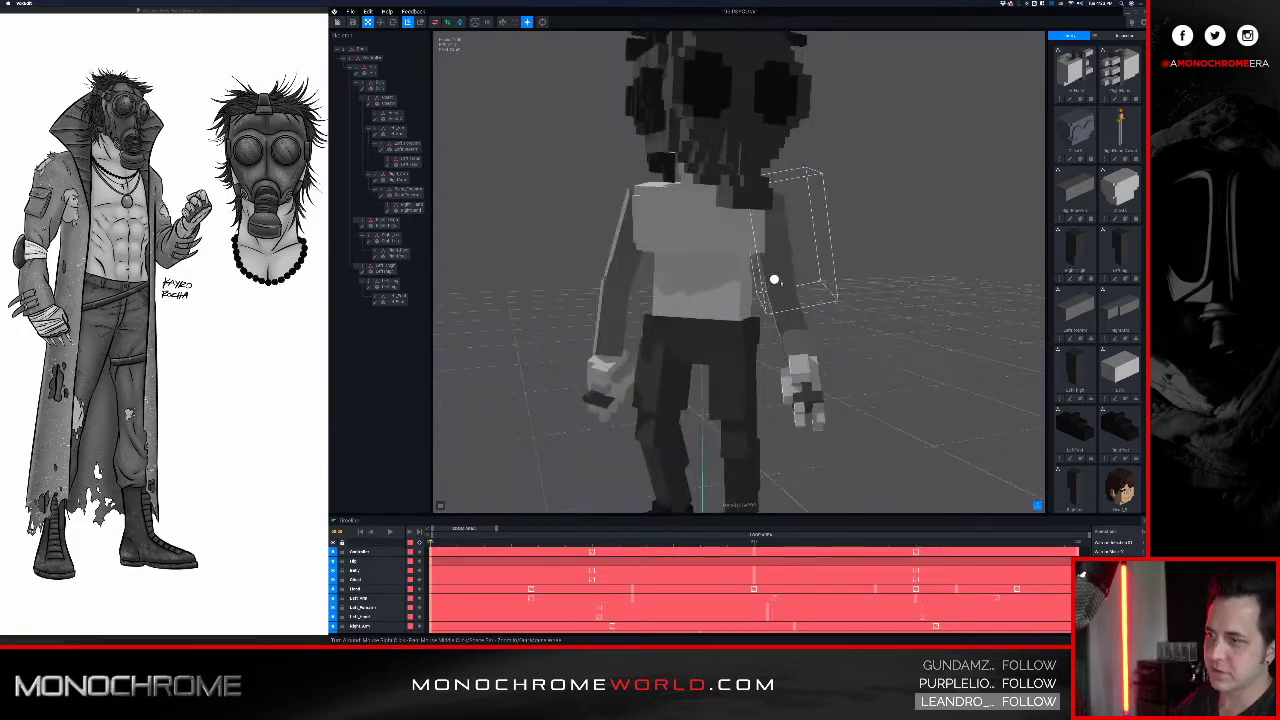
scroll(781, 283, "down", 2)
middle_click_drag(785, 287, 756, 317)
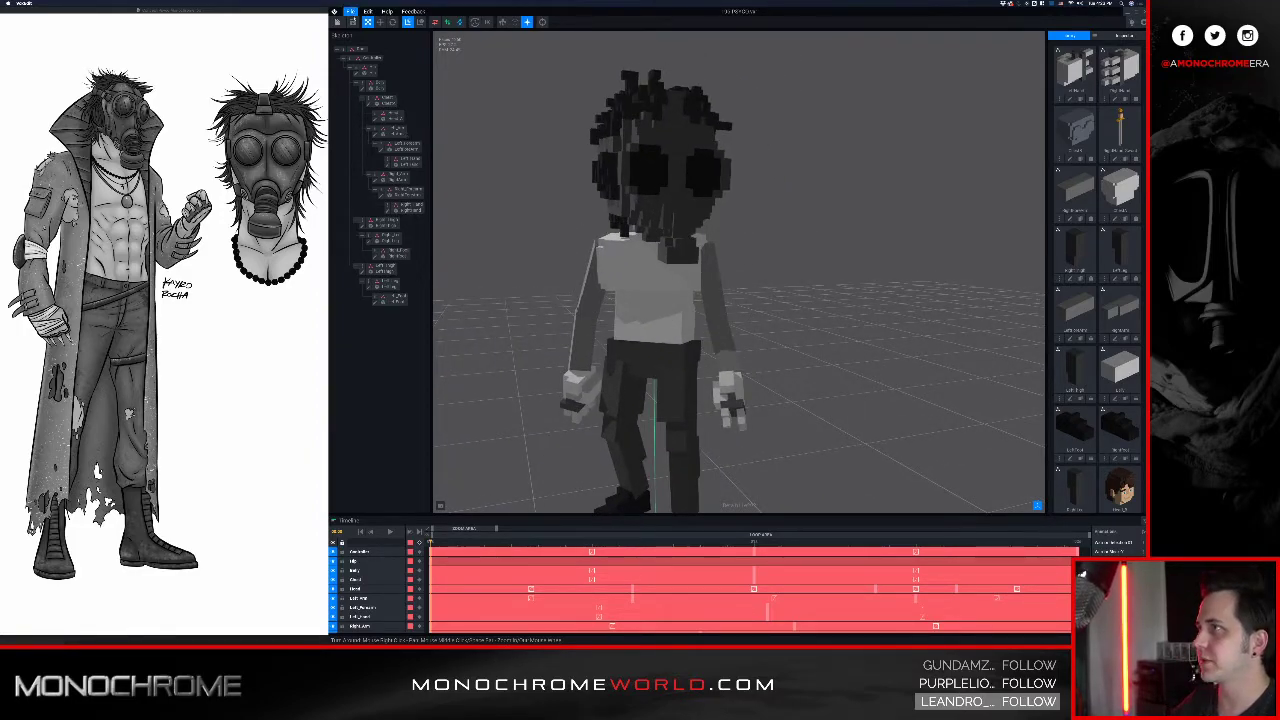
scroll(616, 195, "down", 3)
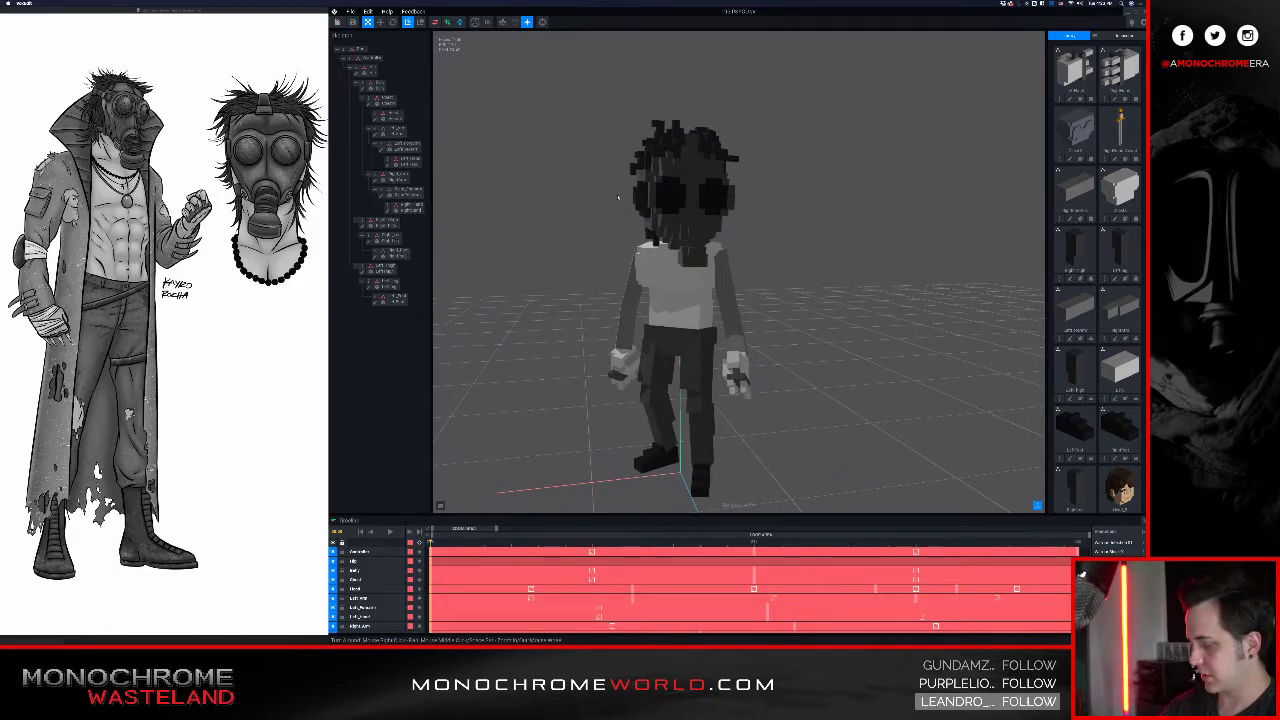
right_click_drag(638, 290, 632, 285)
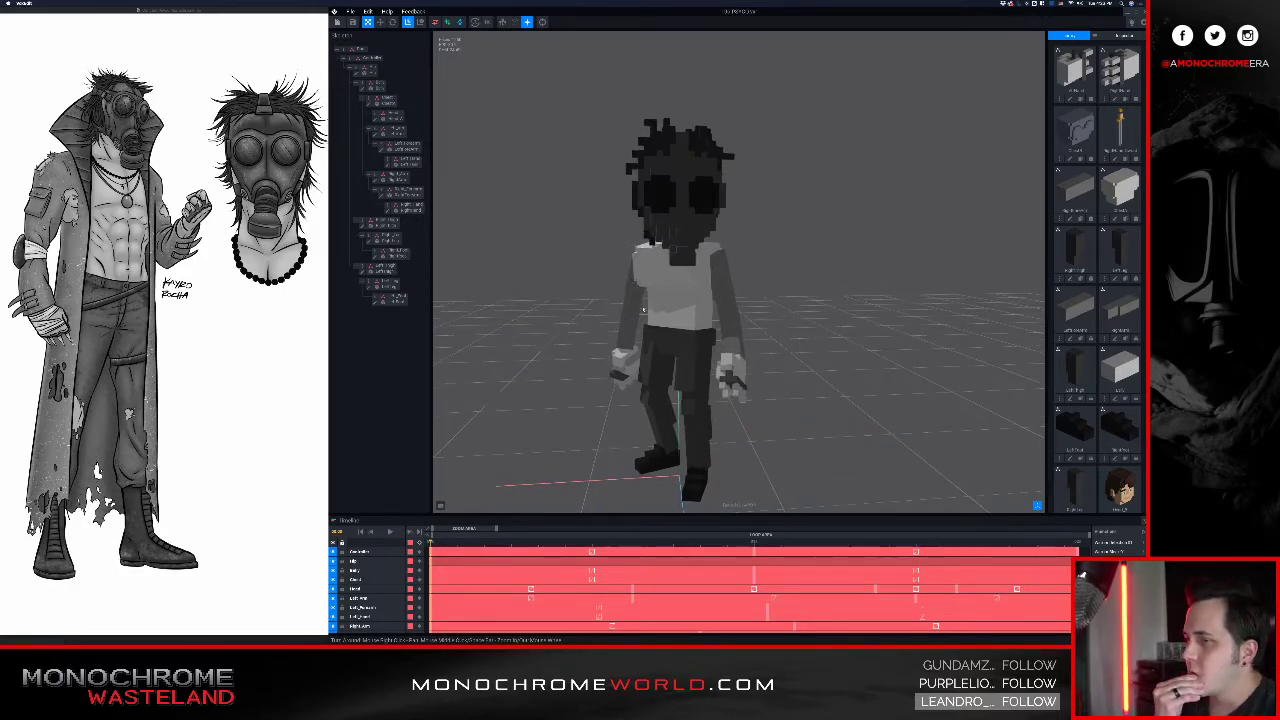
right_click_drag(671, 386, 634, 283)
middle_click_drag(706, 440, 706, 386)
scroll(706, 428, "up", 4)
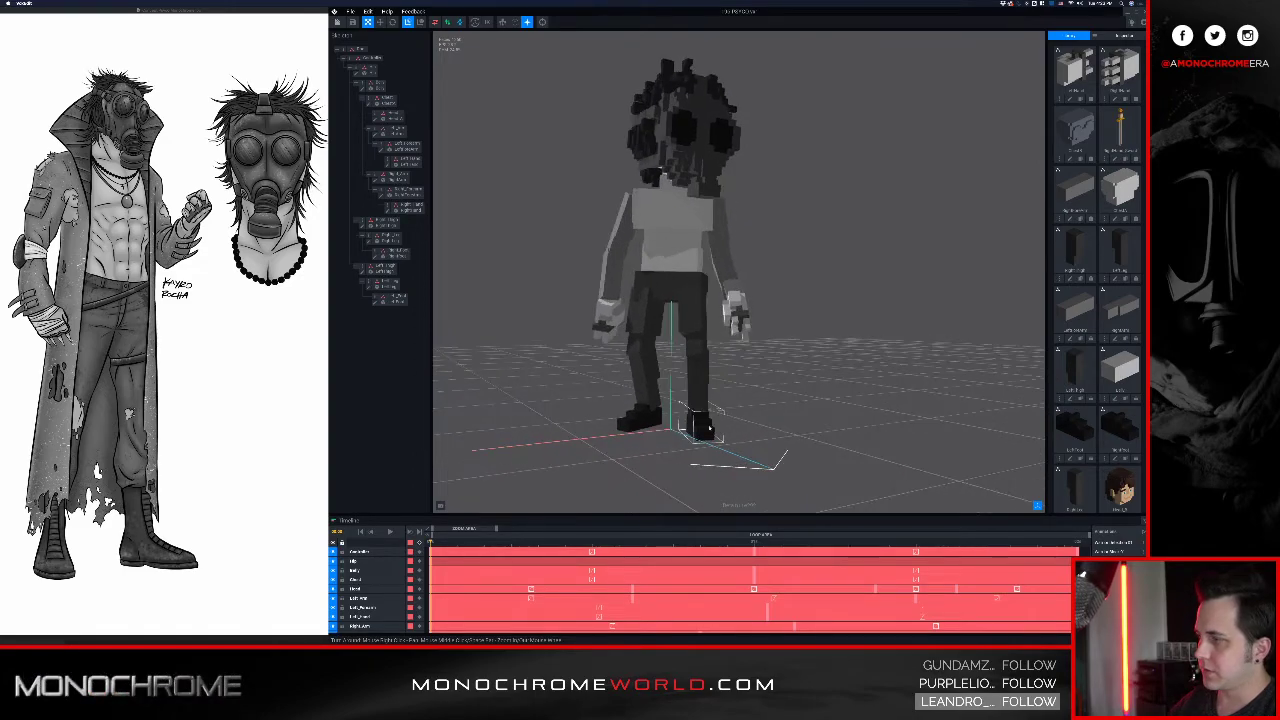
- Open the left foot model to take its dark boot colour, and save and close it
mouse_move(710, 428)
right_mouse_down()
mouse_move(697, 409)
mouse_move(719, 412)
right_mouse_up()
left_click(716, 416)
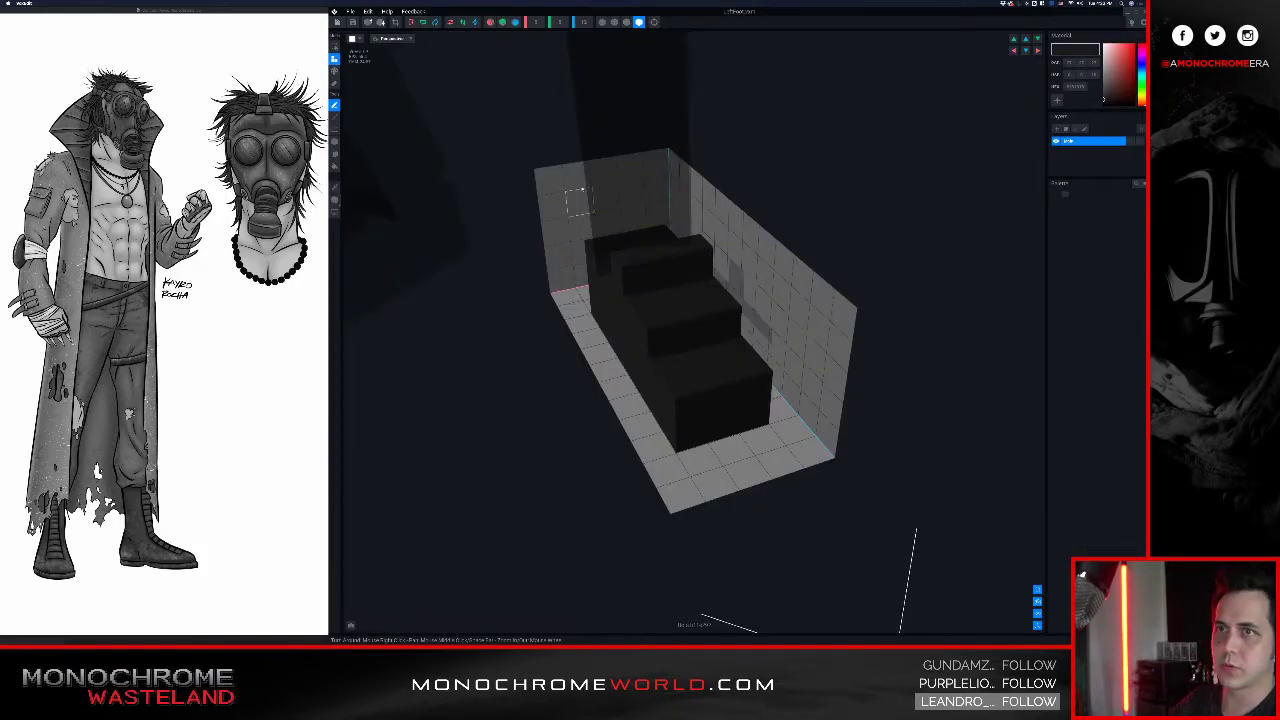
left_click(338, 23)
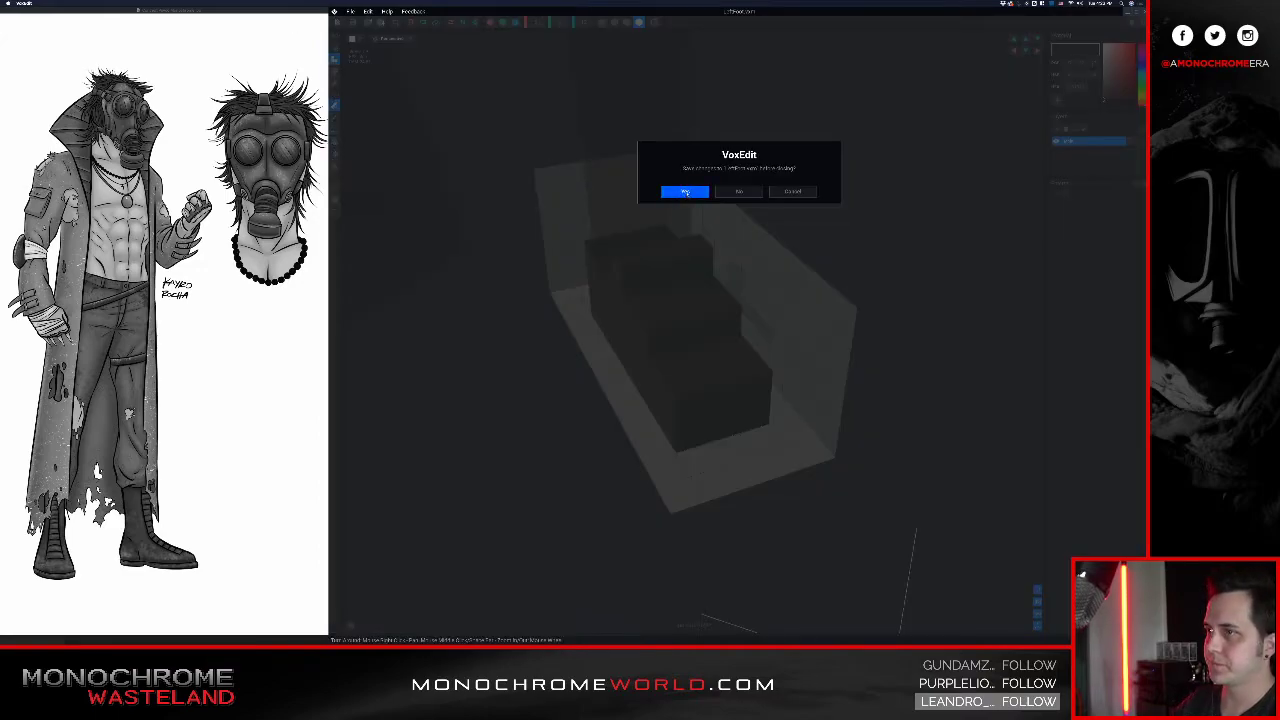
left_click(685, 192)
- Open the left leg model and set the colour to #1b1b1b
left_click(388, 284)
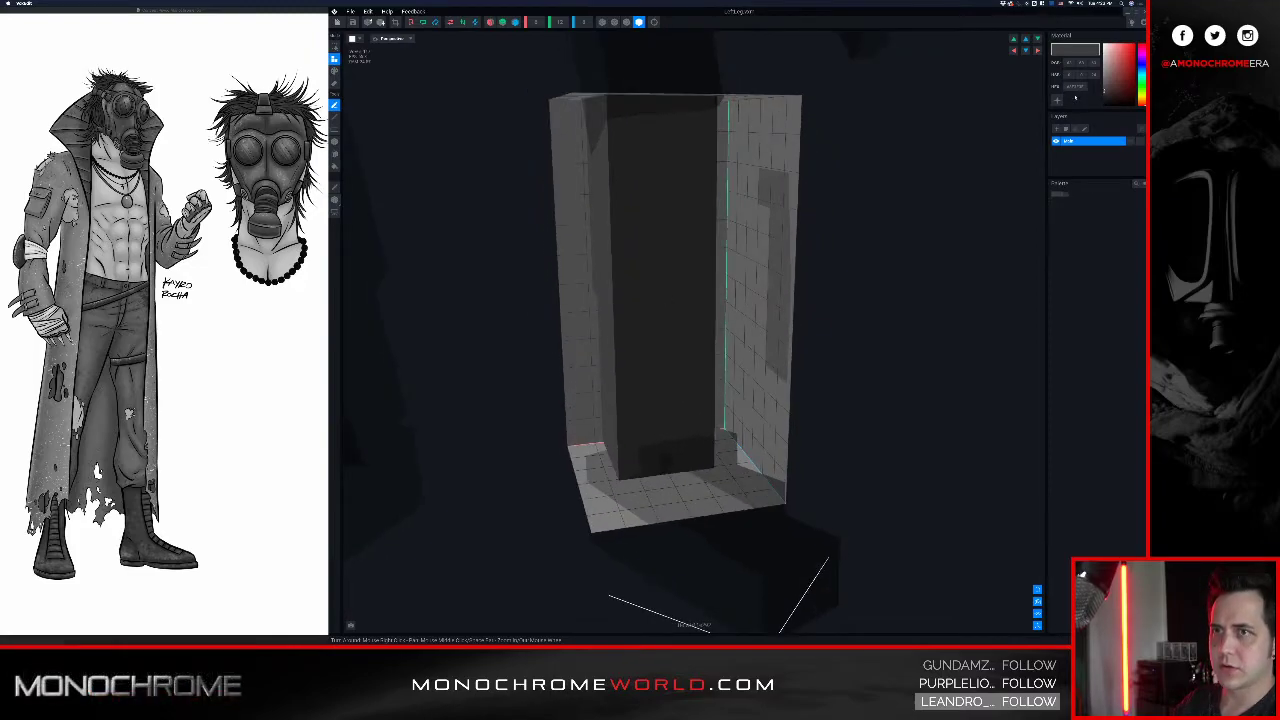
type("#1b1b1b")
key("Return")
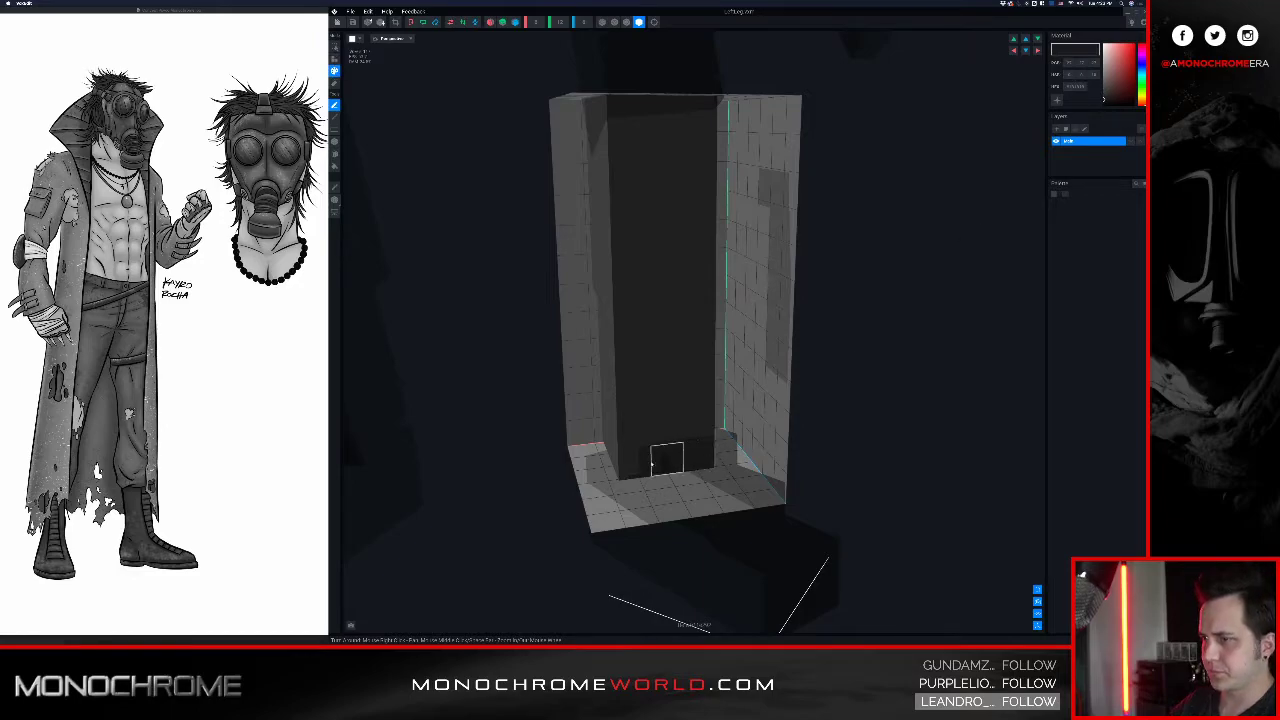
- Paint the lower front of the left leg near-black as a boot shaft and start on the adjoining side
right_click_drag(628, 294, 630, 292)
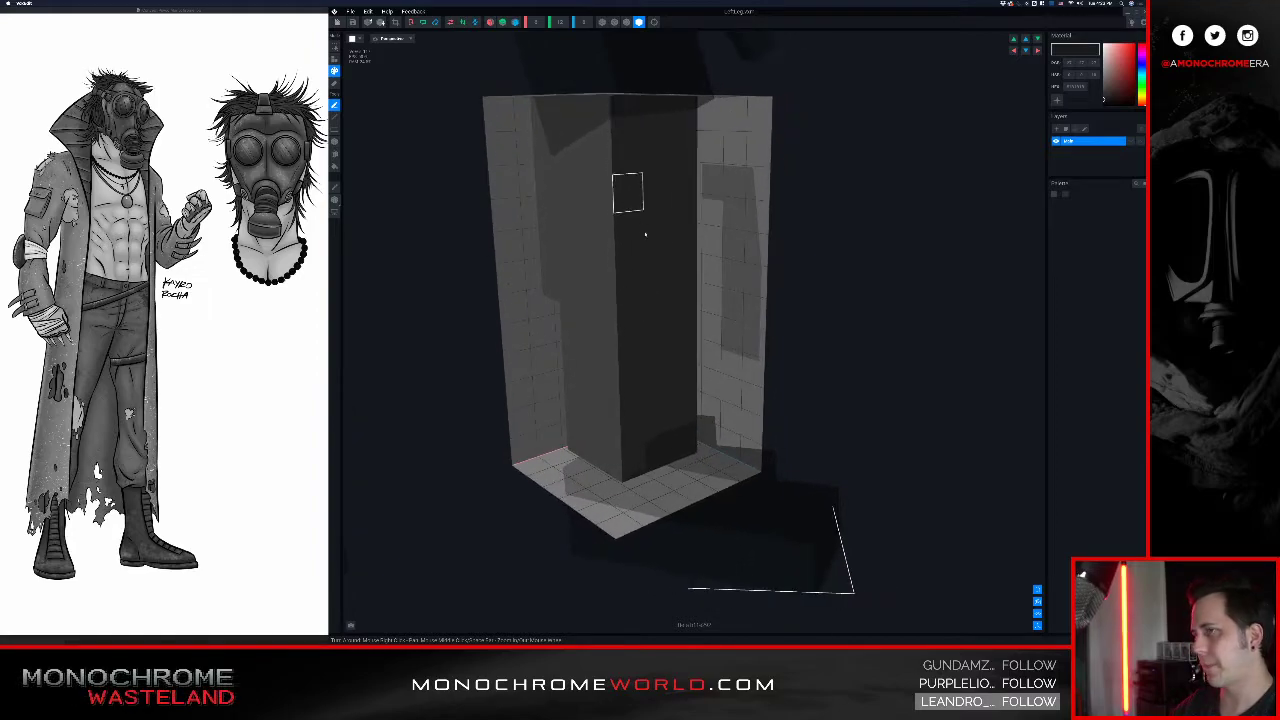
mouse_move(633, 308)
left_mouse_down()
mouse_move(651, 463)
mouse_move(632, 420)
mouse_move(682, 302)
mouse_move(703, 443)
mouse_move(686, 323)
left_mouse_up()
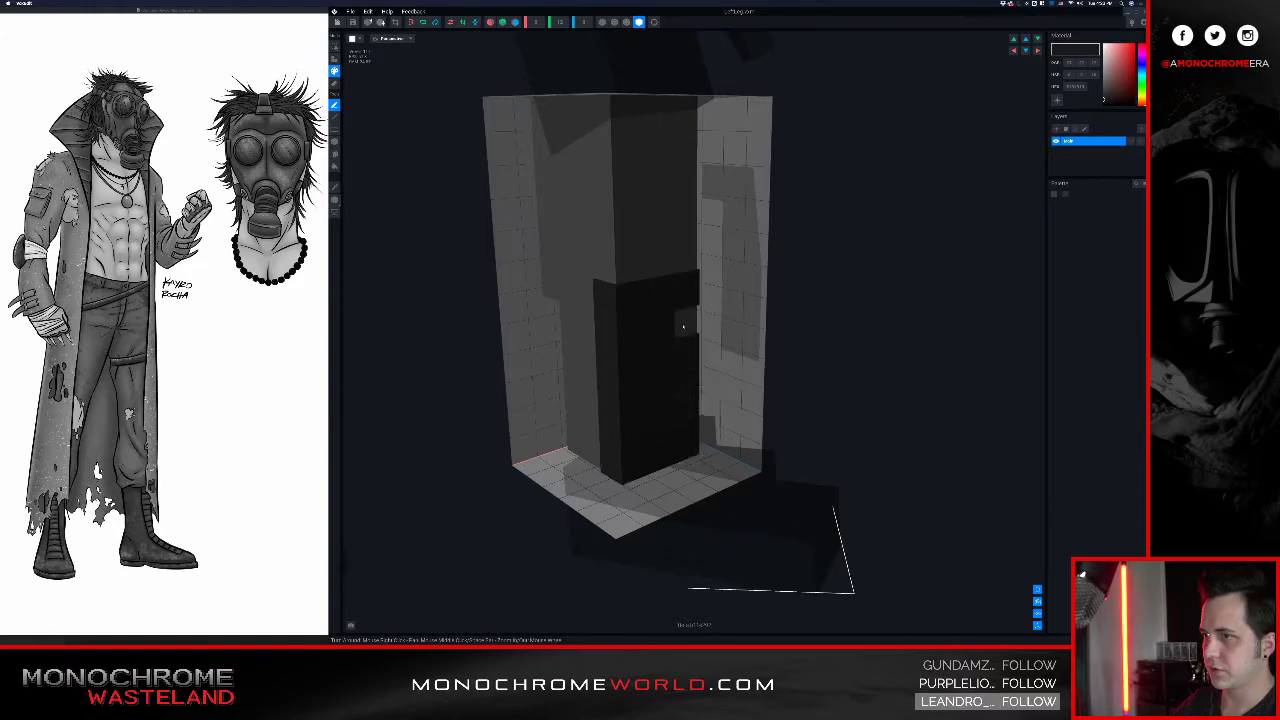
right_click_drag(606, 334, 587, 338)
mouse_move(571, 309)
left_mouse_down()
mouse_move(569, 325)
mouse_move(601, 290)
left_mouse_up()
- Sample the trouser grey from the left leg and repaint the uppermost boot row with it to lower the boot edge
key("i")
left_click(517, 286)
right_click_drag(603, 297, 586, 286)
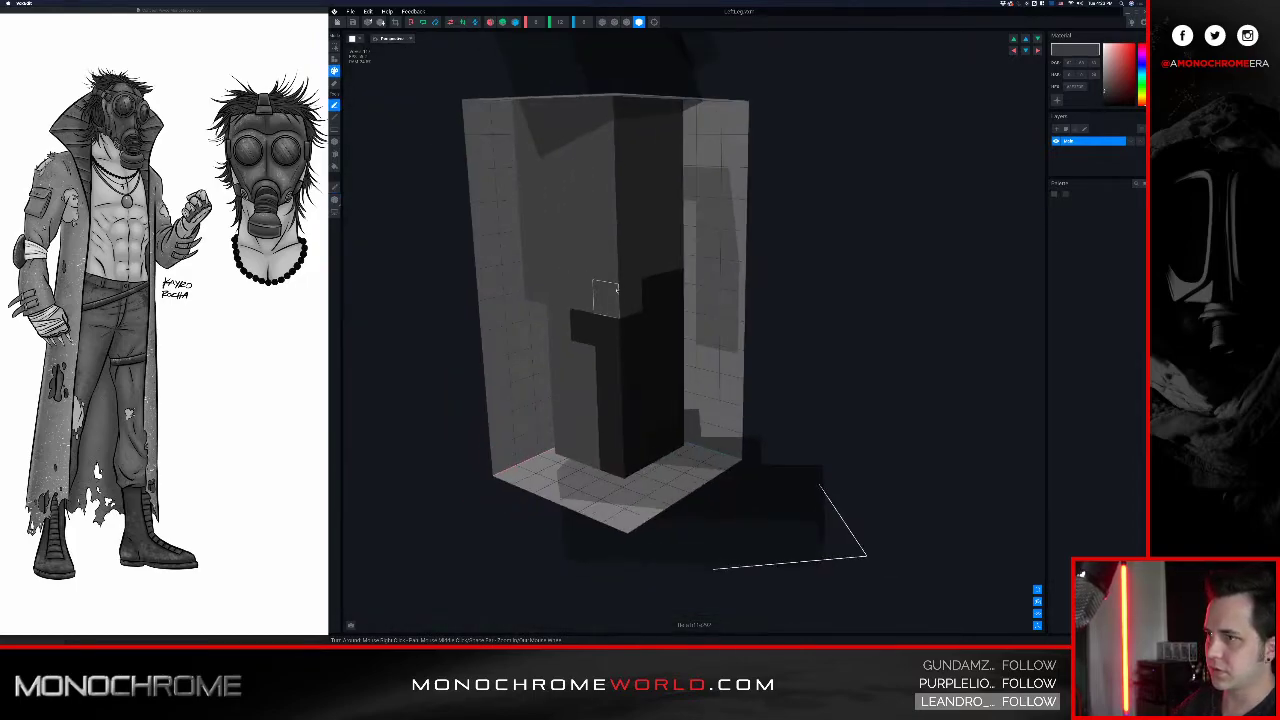
- Sample the near-black boot colour, paint the remaining lower sides of the left leg, and save and close the model
left_click(630, 342, "alt")
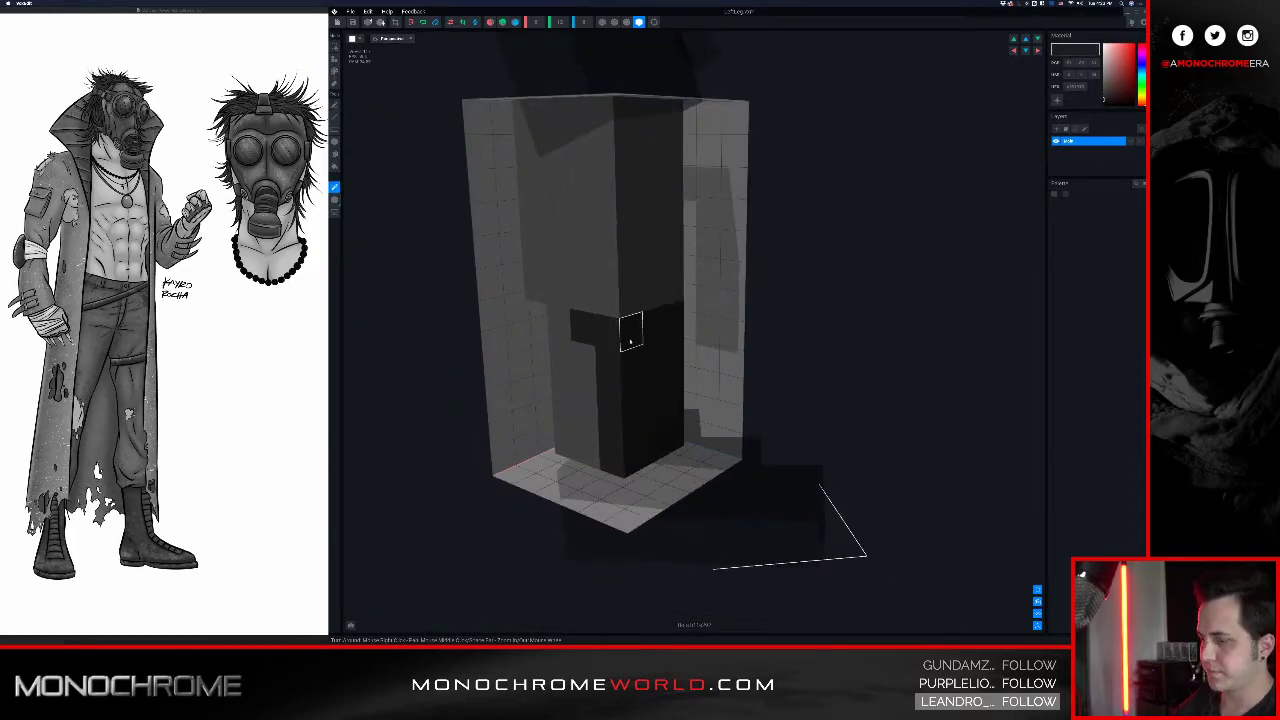
mouse_move(582, 371)
left_mouse_down()
mouse_move(585, 394)
mouse_move(563, 403)
mouse_move(563, 334)
mouse_move(585, 452)
left_mouse_up()
right_click_drag(652, 392, 662, 388)
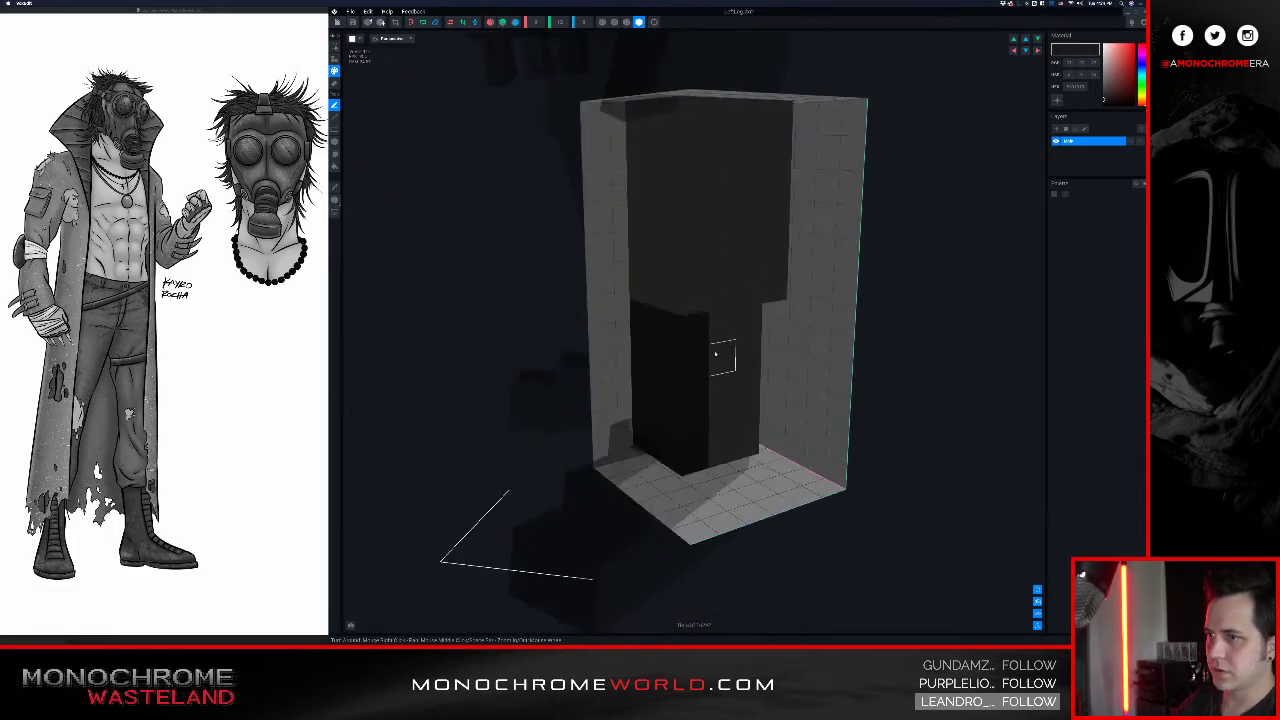
mouse_move(720, 341)
left_mouse_down()
mouse_move(743, 346)
mouse_move(720, 437)
mouse_move(731, 417)
mouse_move(718, 358)
left_mouse_up()
mouse_move(702, 354)
right_mouse_down()
mouse_move(714, 352)
mouse_move(690, 342)
mouse_move(680, 366)
right_mouse_up()
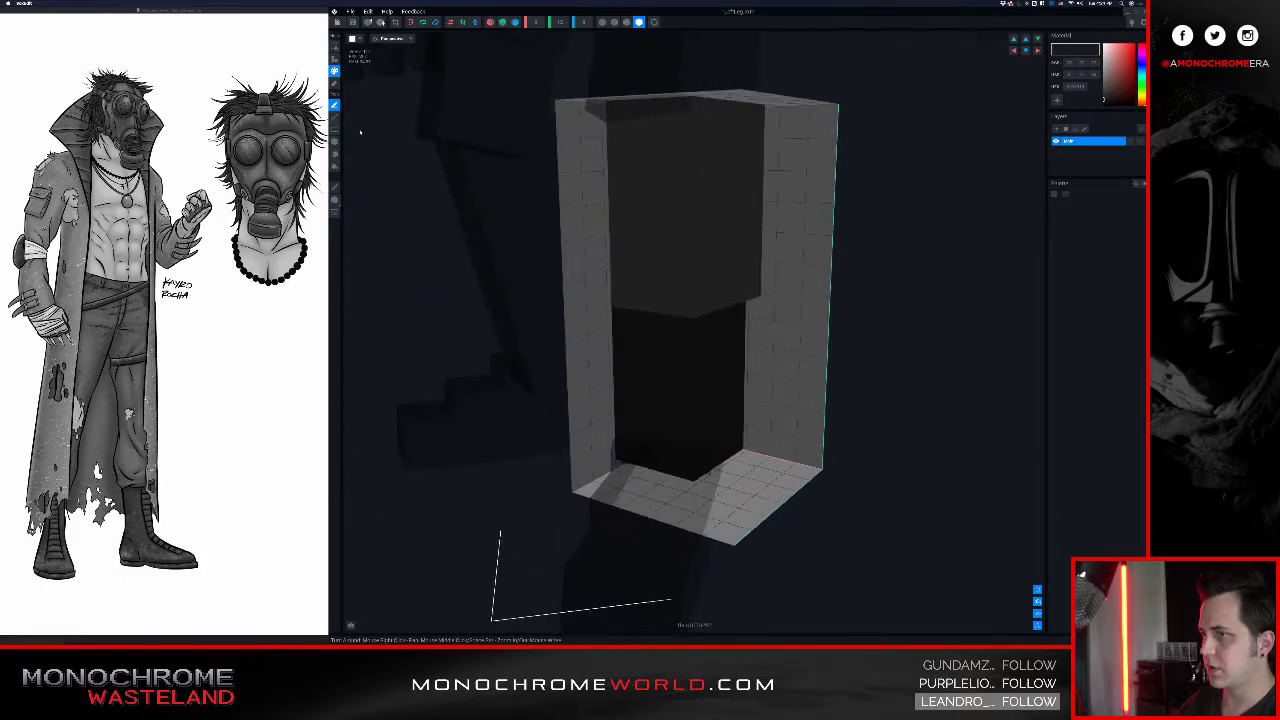
left_click(337, 22)
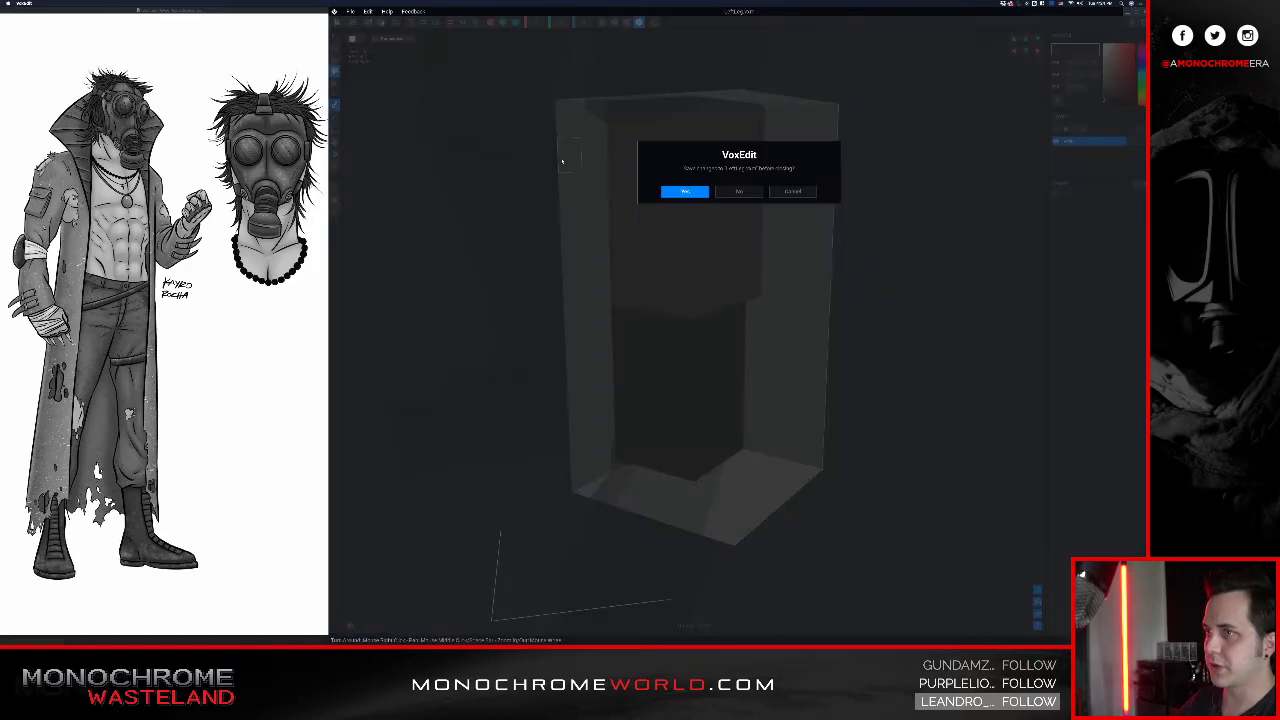
left_click(685, 193)
- Open the right leg model and set the colour to the copied near-black
mouse_move(819, 298)
right_mouse_down()
mouse_move(718, 294)
mouse_move(812, 289)
mouse_move(797, 294)
right_mouse_up()
left_click(677, 376)
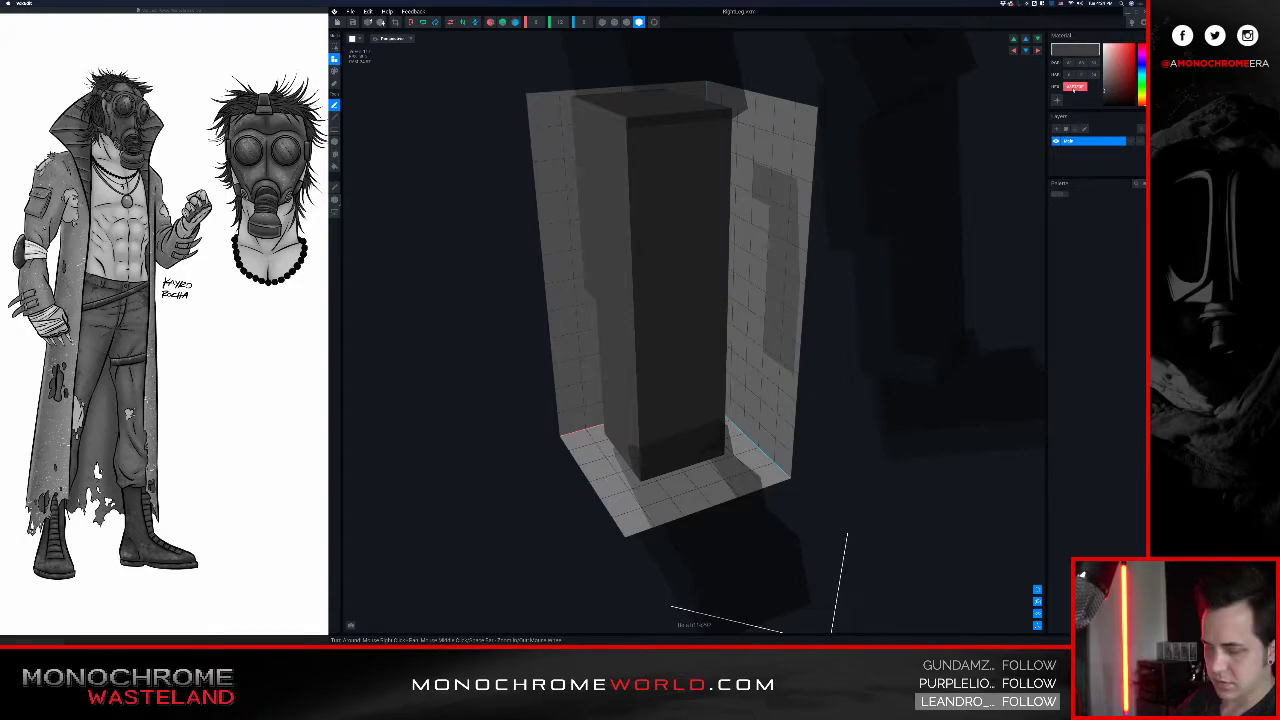
key("Return")
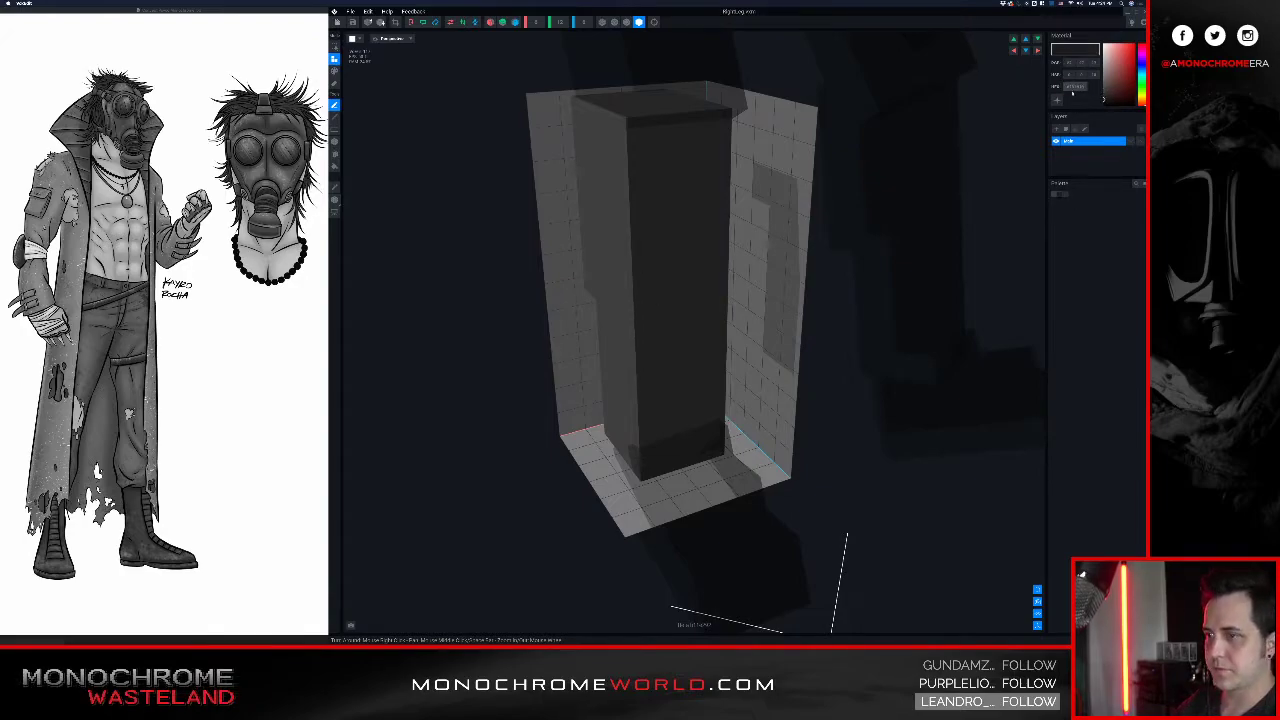
- Paint the lower part of the right leg near-black on all sides as a boot shaft, and save and close the model
key("g")
right_click_drag(655, 370, 698, 358)
mouse_move(579, 357)
left_mouse_down()
mouse_move(660, 360)
mouse_move(654, 470)
mouse_move(591, 449)
mouse_move(587, 394)
left_mouse_up()
right_click_drag(616, 391, 572, 398)
mouse_move(514, 388)
left_mouse_down()
mouse_move(566, 407)
mouse_move(507, 492)
mouse_move(566, 526)
mouse_move(562, 377)
left_mouse_up()
right_click_drag(508, 407, 554, 402)
mouse_move(440, 376)
left_mouse_down()
mouse_move(400, 474)
mouse_move(445, 545)
mouse_move(438, 421)
left_mouse_up()
mouse_move(438, 421)
right_mouse_down()
mouse_move(450, 398)
mouse_move(463, 420)
right_mouse_up()
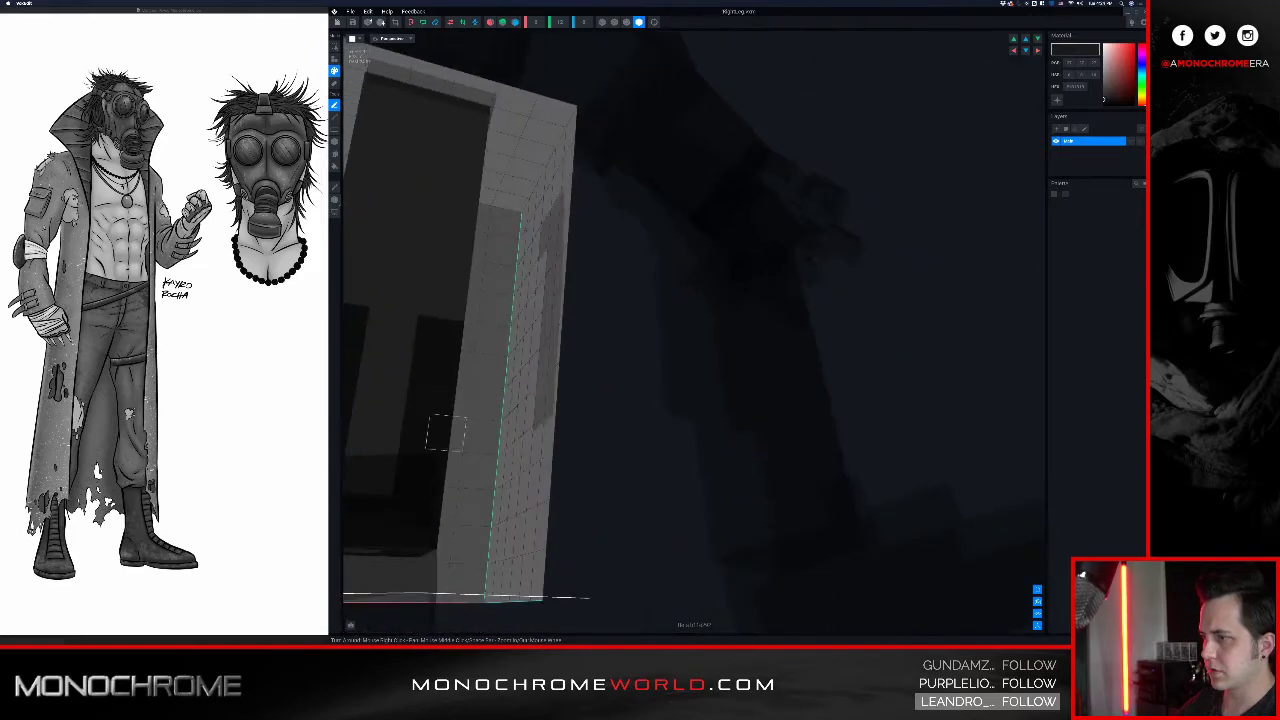
middle_click_drag(463, 420, 518, 440)
mouse_move(520, 445)
left_mouse_down()
mouse_move(565, 508)
mouse_move(557, 413)
left_mouse_up()
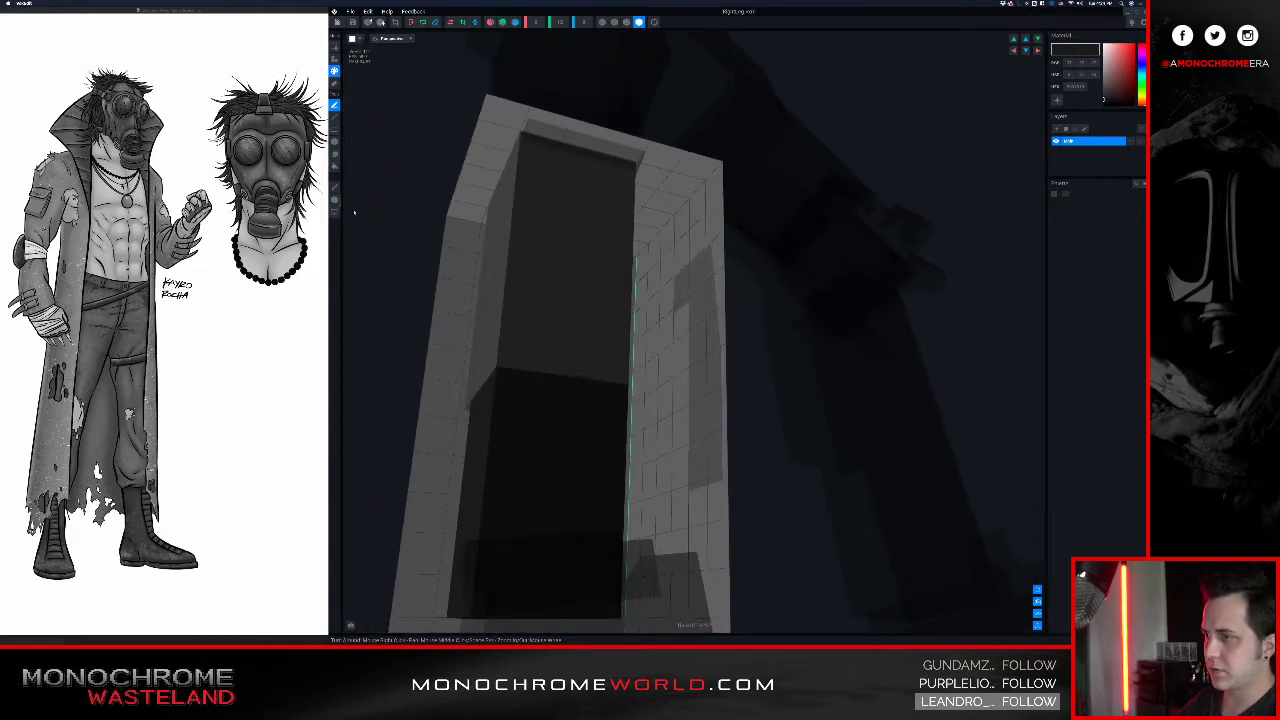
left_click(338, 22)
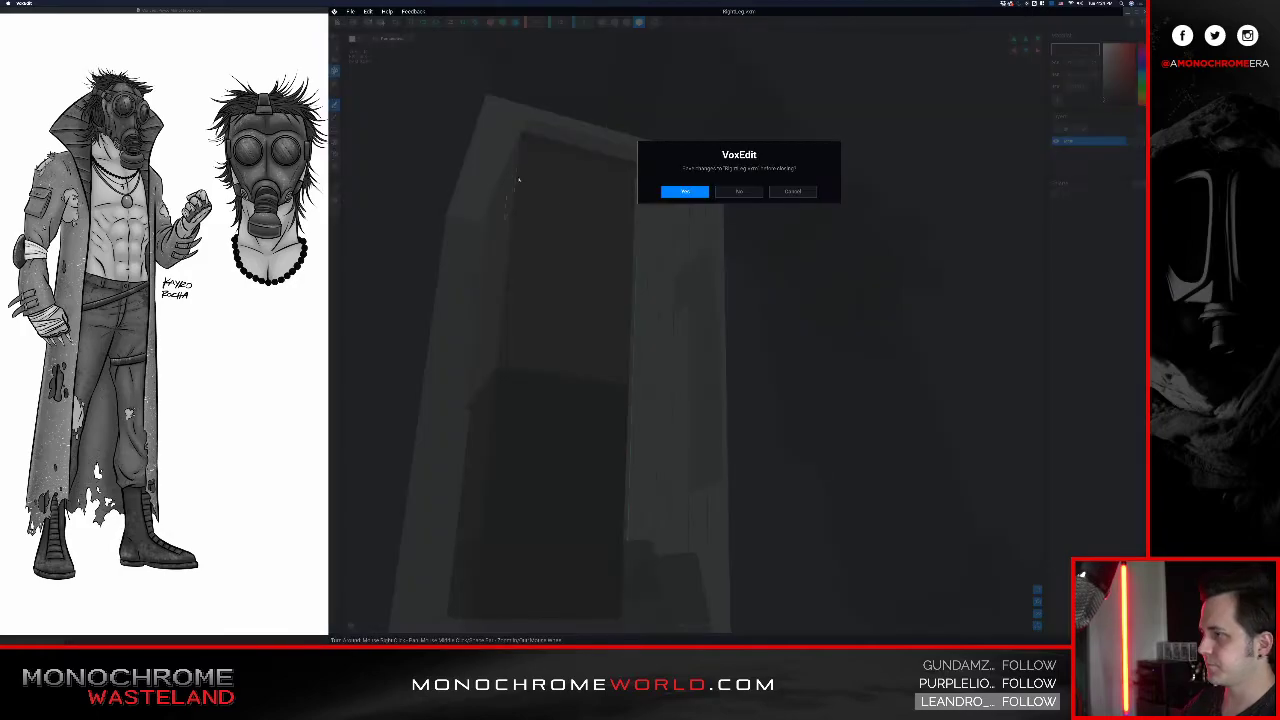
left_click(683, 192)
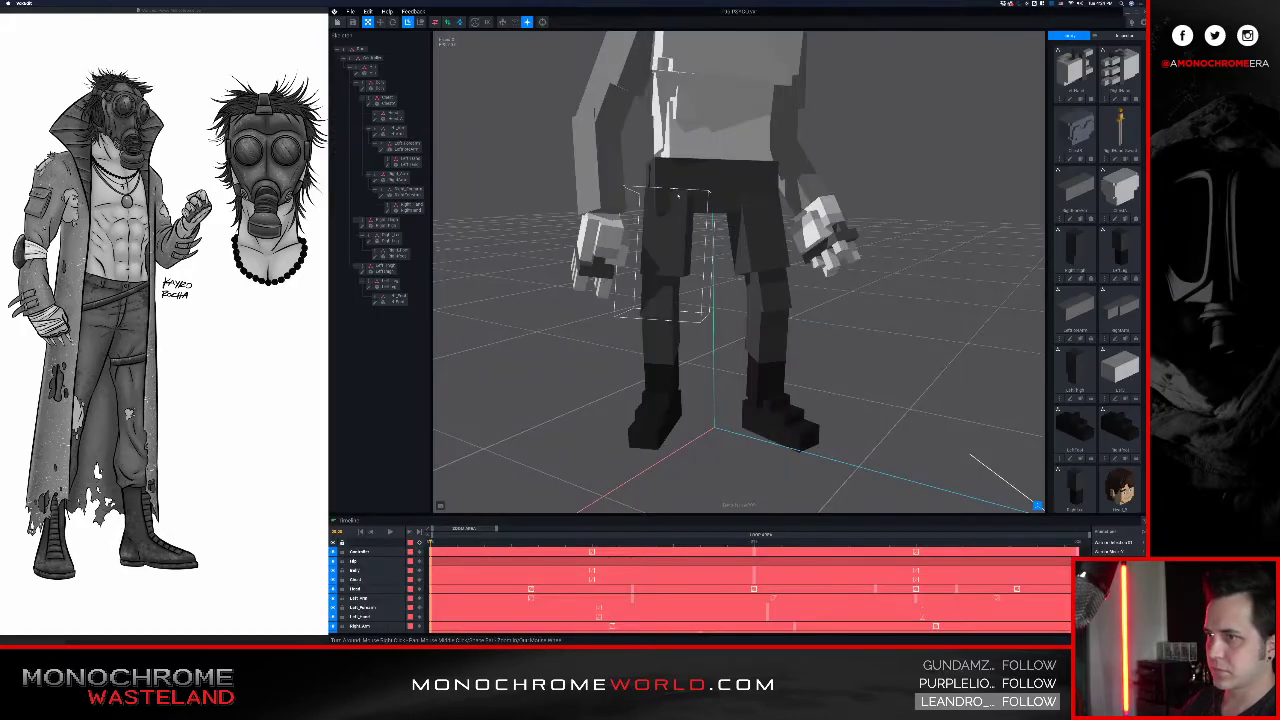
- Examine the recoloured legs, boots and hands on the whole character from several angles
right_click_drag(592, 240, 696, 190)
scroll(715, 240, "down", 3)
scroll(715, 242, "down", 5)
scroll(706, 212, "up", 3)
middle_click_drag(696, 190, 704, 248)
right_click_drag(640, 236, 680, 208)
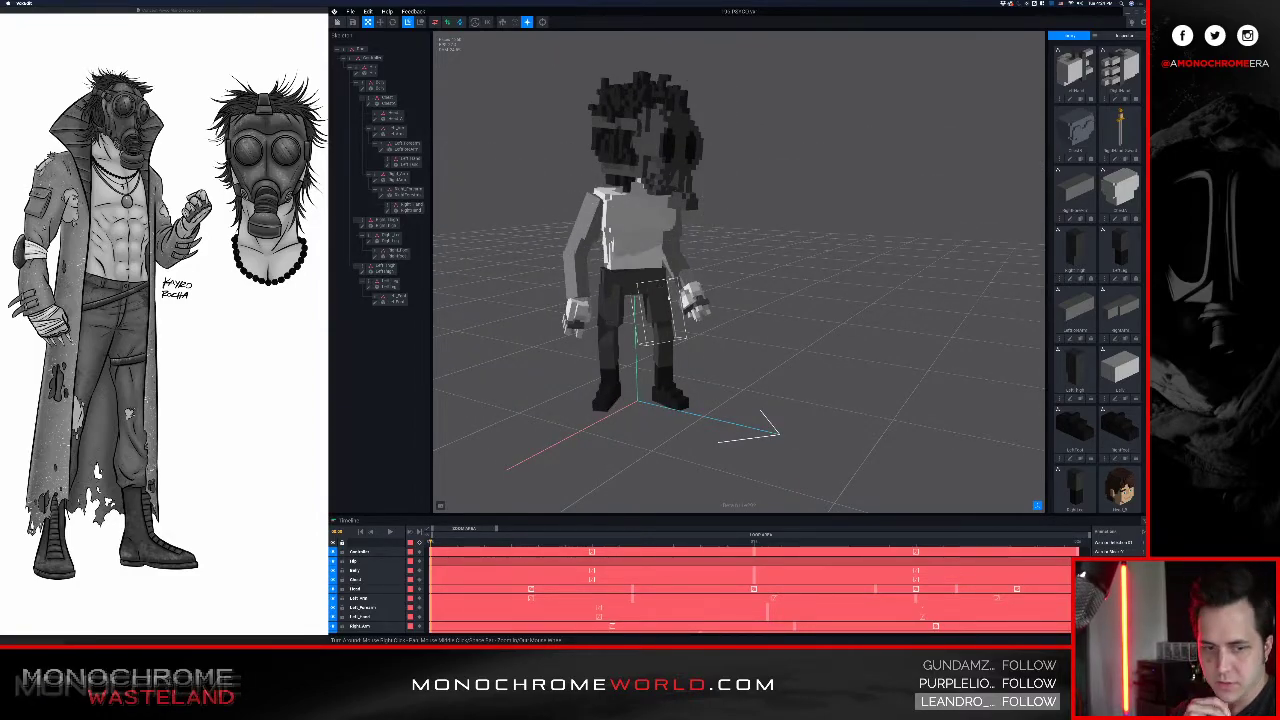
right_click_drag(631, 283, 613, 302)
middle_click_drag(613, 302, 641, 296)
right_click_drag(641, 296, 642, 294)
right_click_drag(617, 271, 604, 315)
- Open the right hand model and choose a light grey from its palette for painting
left_click(405, 208)
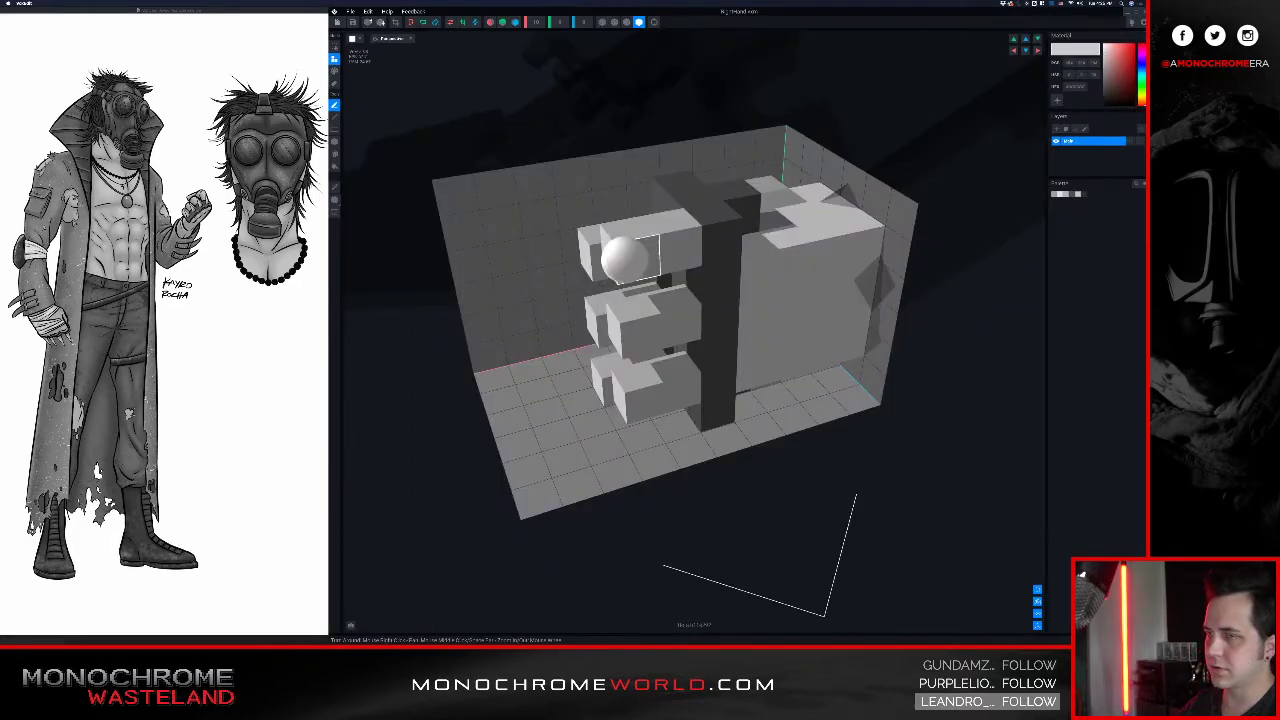
right_click_drag(630, 263, 668, 262)
middle_click_drag(806, 275, 674, 254)
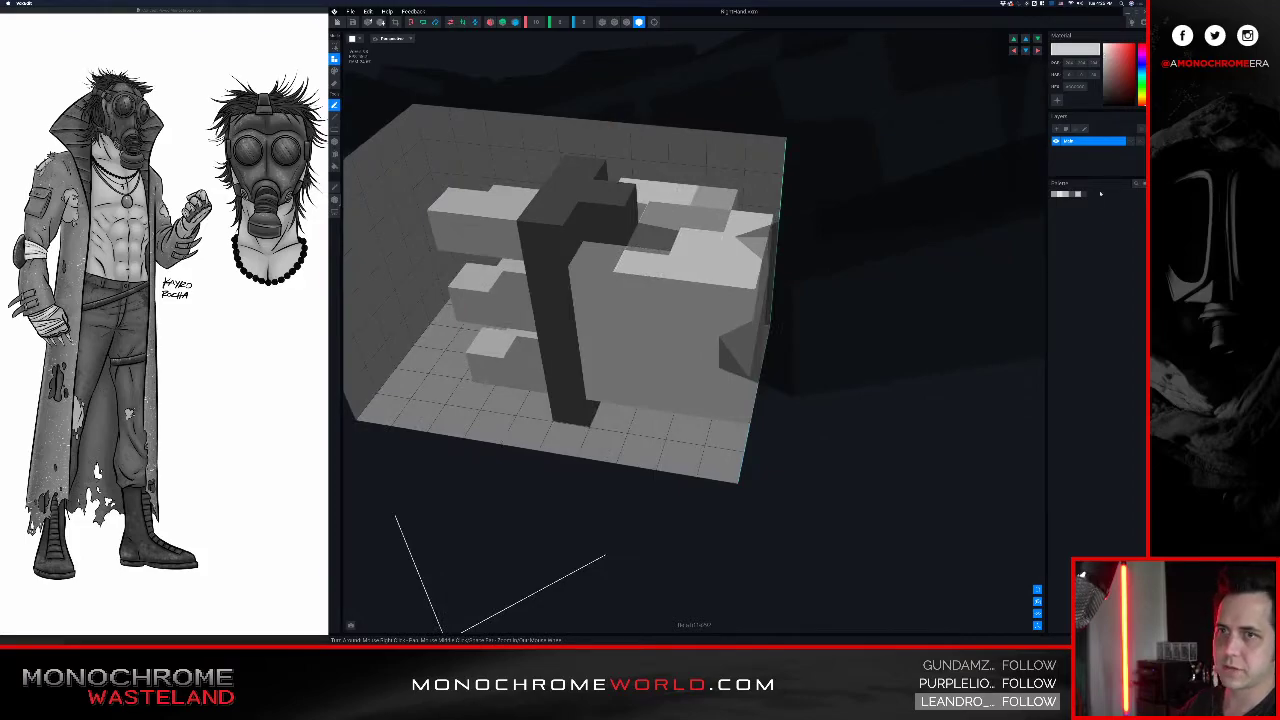
left_click(1060, 195)
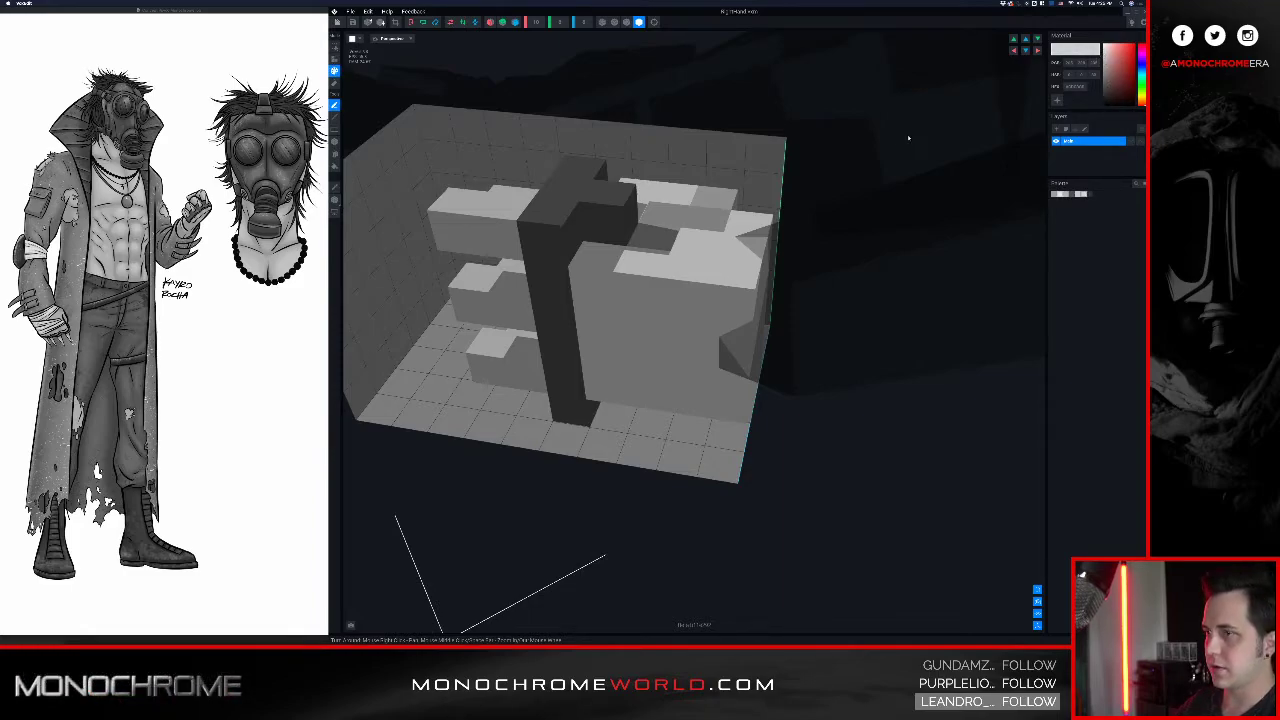
- Paint scattered patches of the chosen grey on the side and underside of the right hand's light block behind the glove band
mouse_move(865, 158)
right_mouse_down()
mouse_move(878, 157)
mouse_move(803, 200)
mouse_move(752, 197)
mouse_move(668, 244)
mouse_move(674, 293)
right_mouse_up()
scroll(878, 157, "down", 3)
scroll(878, 157, "down", 3)
scroll(837, 179, "down", 4)
scroll(746, 197, "up", 7)
scroll(744, 197, "up", 3)
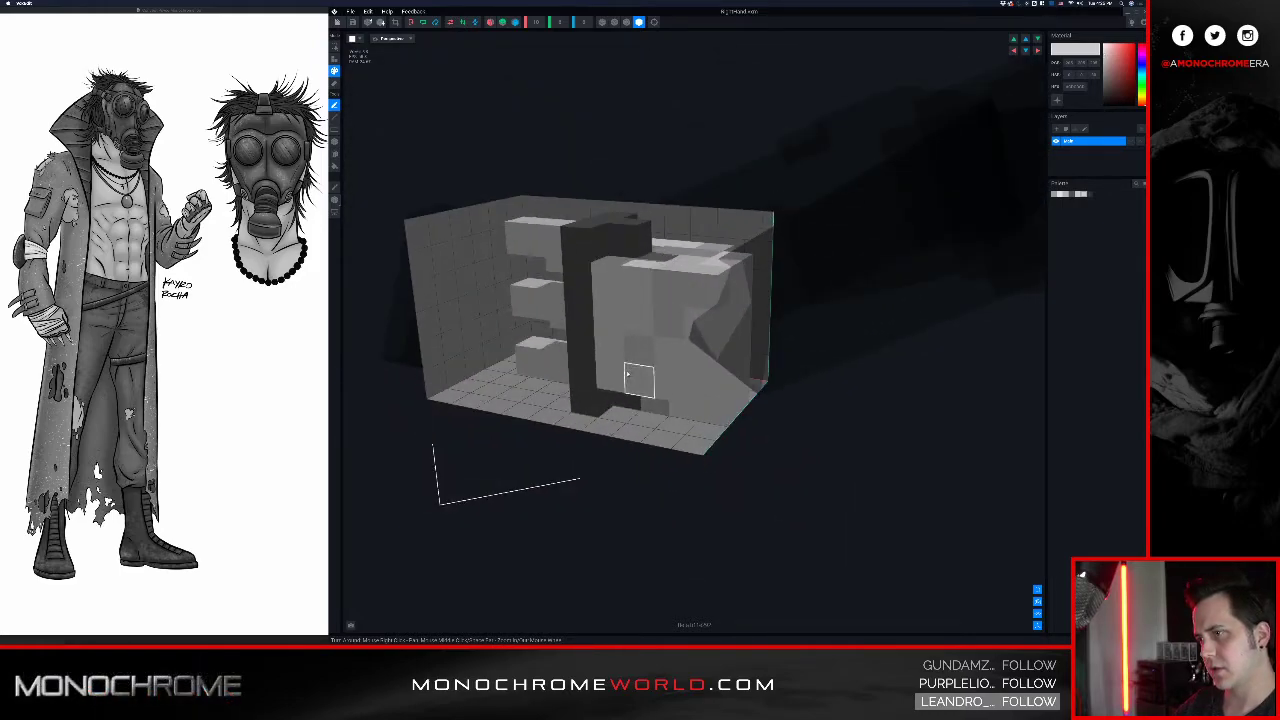
right_click_drag(640, 380, 651, 366)
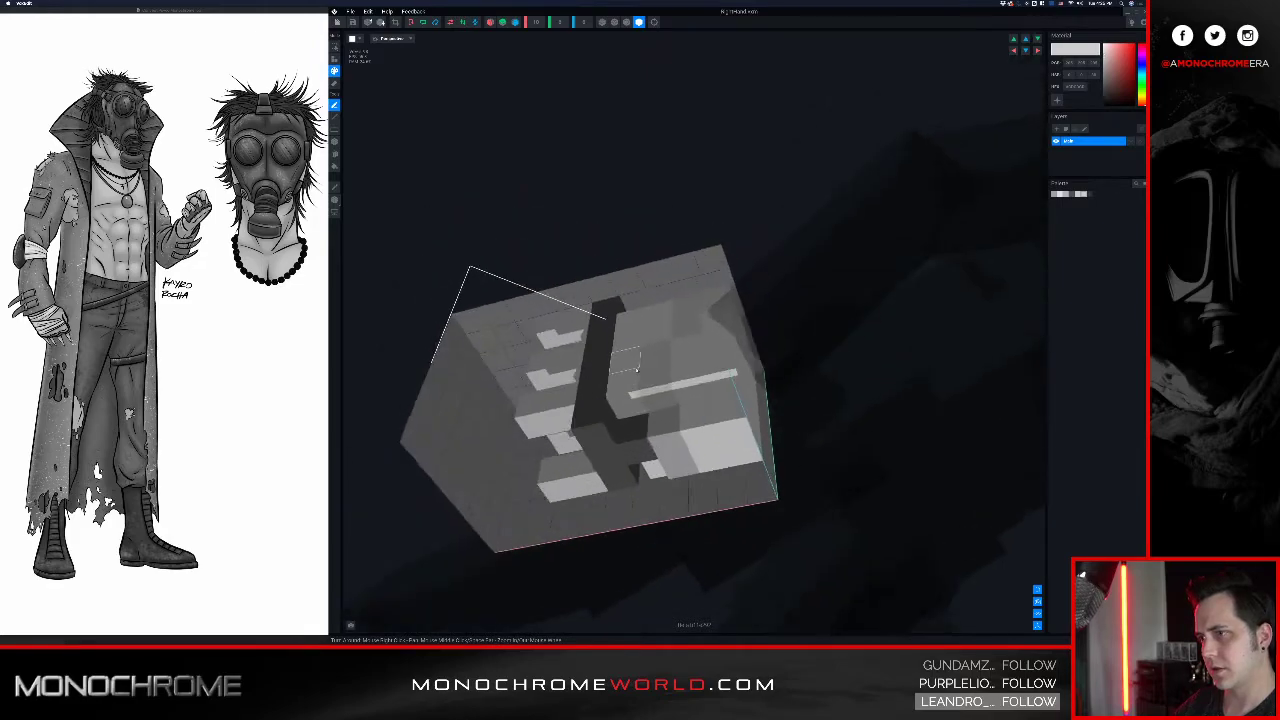
left_click(641, 400)
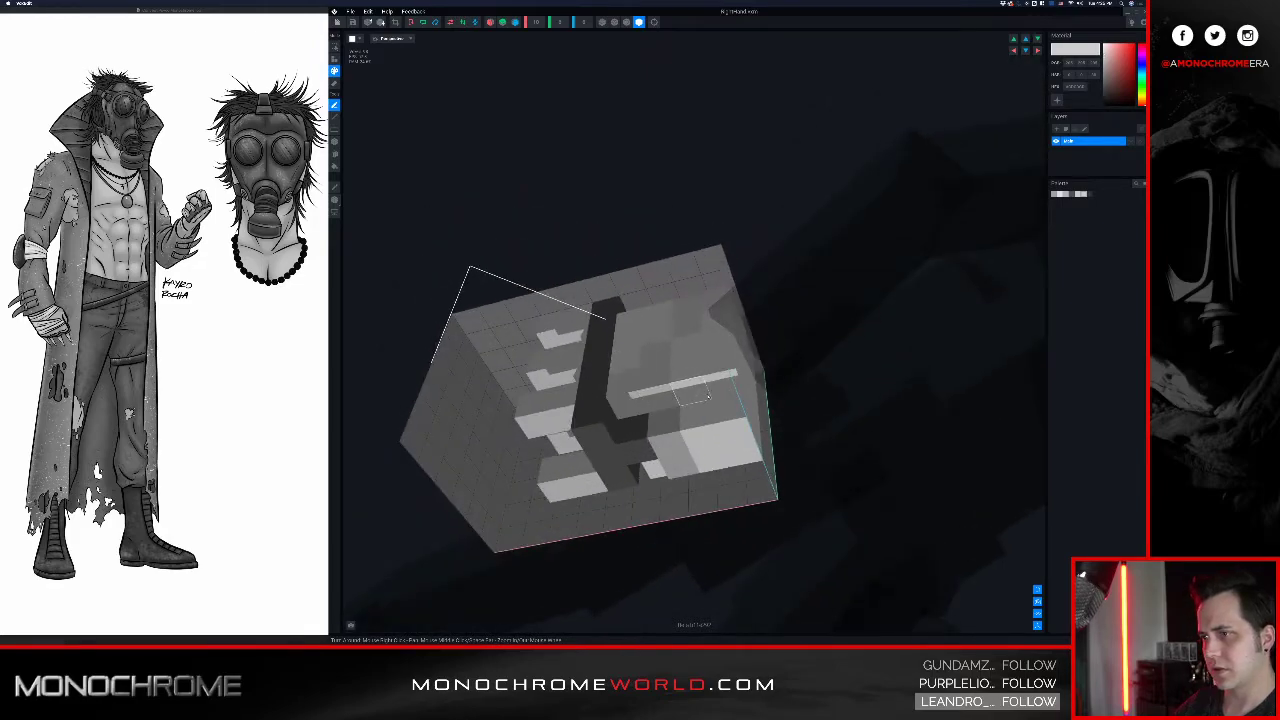
- Add more grey shading patches on the remaining faces of the right hand, and save and close the model
right_click_drag(750, 394, 785, 395)
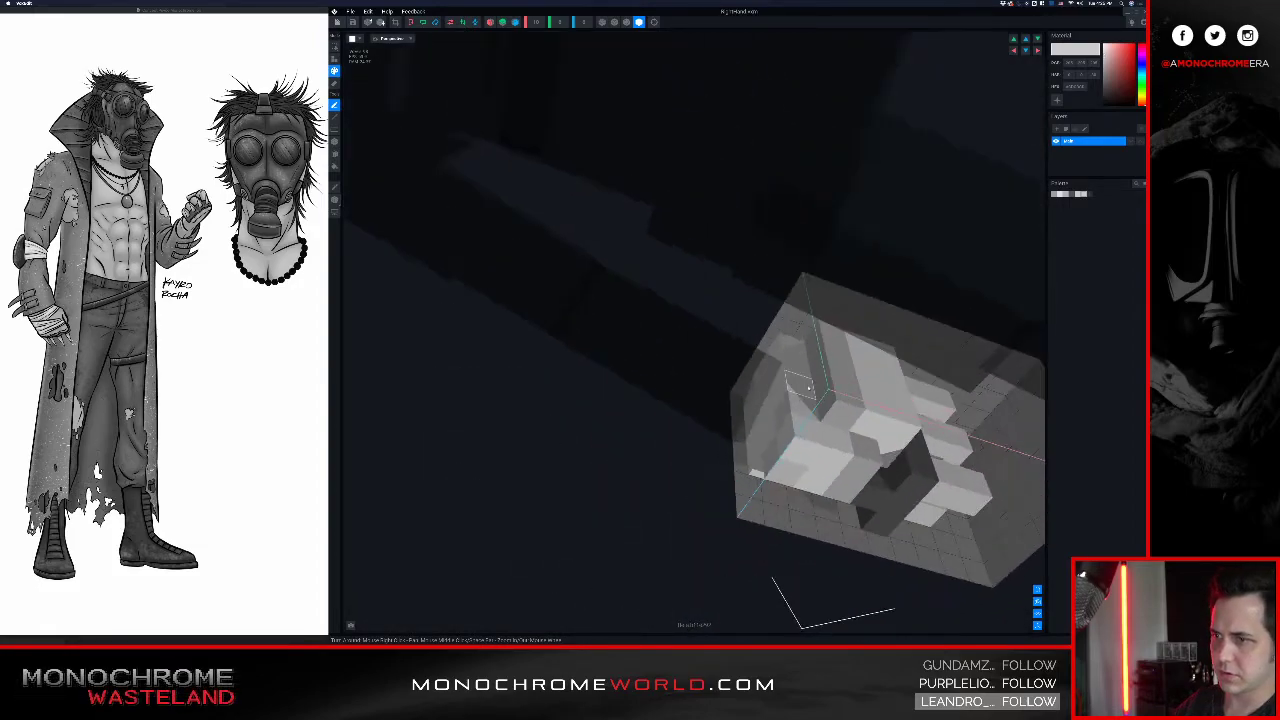
right_click_drag(827, 335, 855, 327)
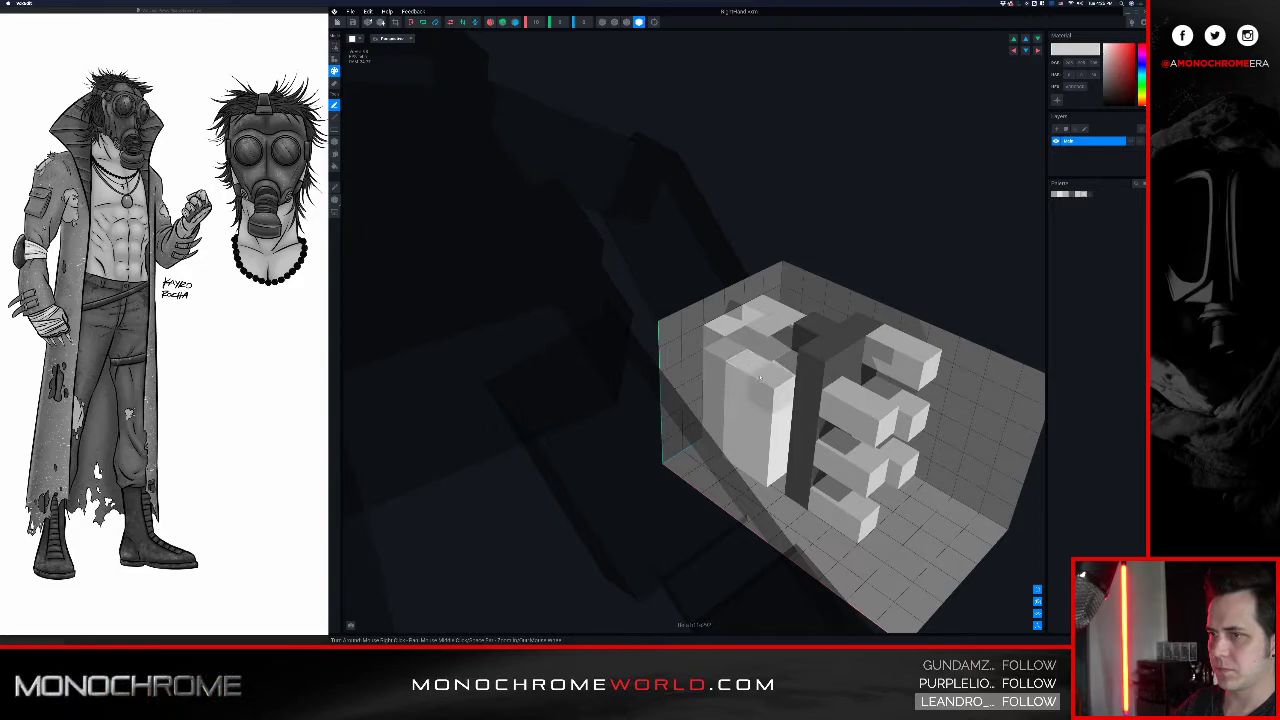
mouse_move(768, 318)
right_mouse_down()
mouse_move(752, 330)
mouse_move(757, 307)
right_mouse_up()
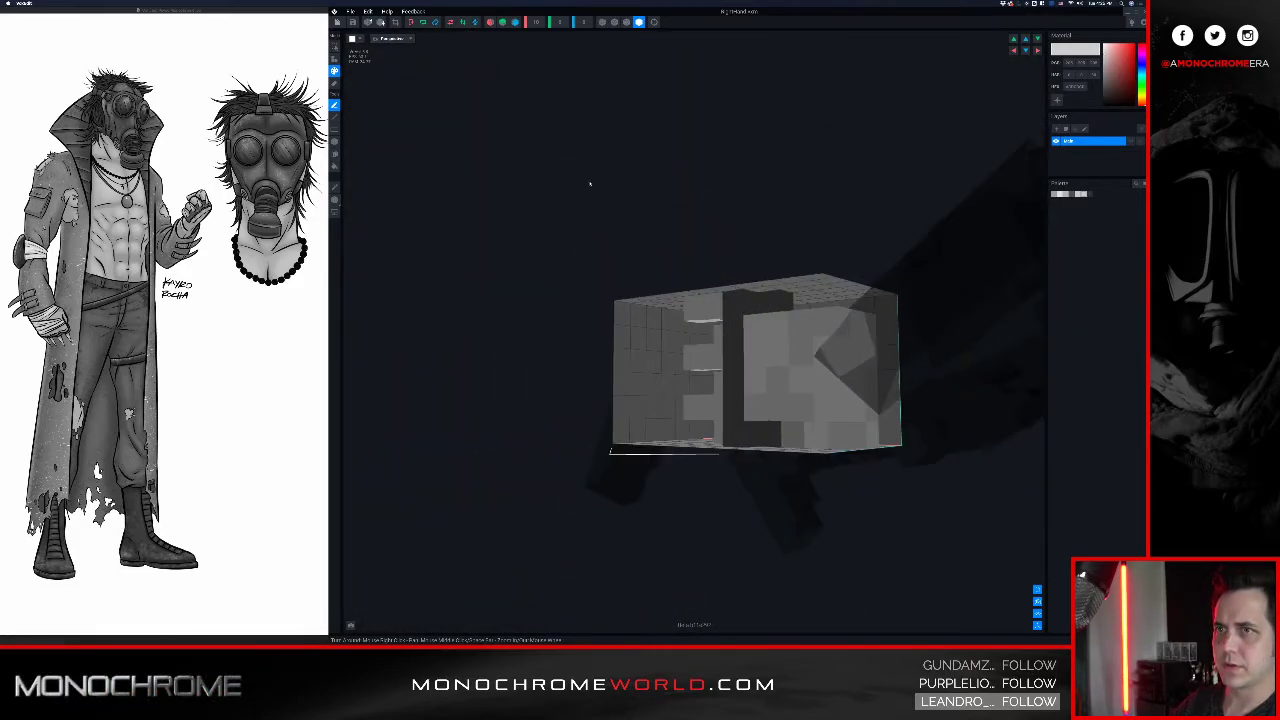
left_click(338, 22)
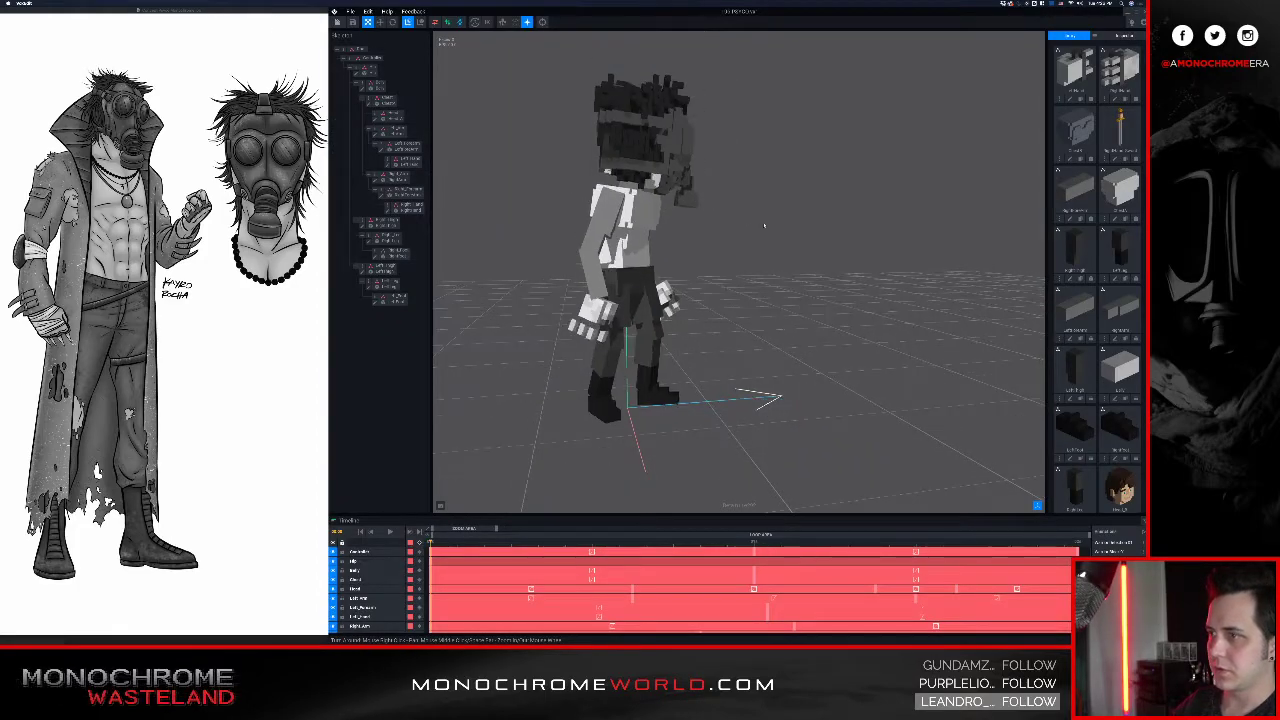
- Open the left hand model and paint scattered grey shading patches on the side and wrist end of the light block behind the glove band
right_click_drag(618, 281, 498, 284)
left_click(706, 320)
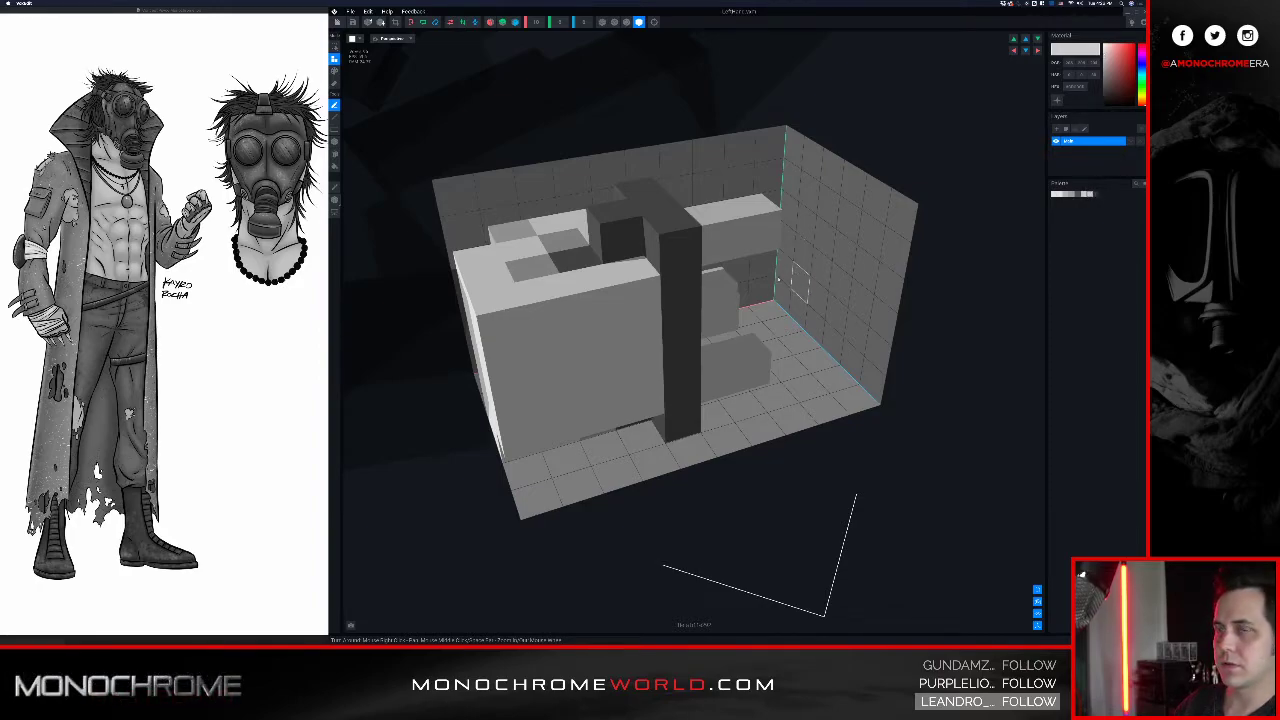
key("p")
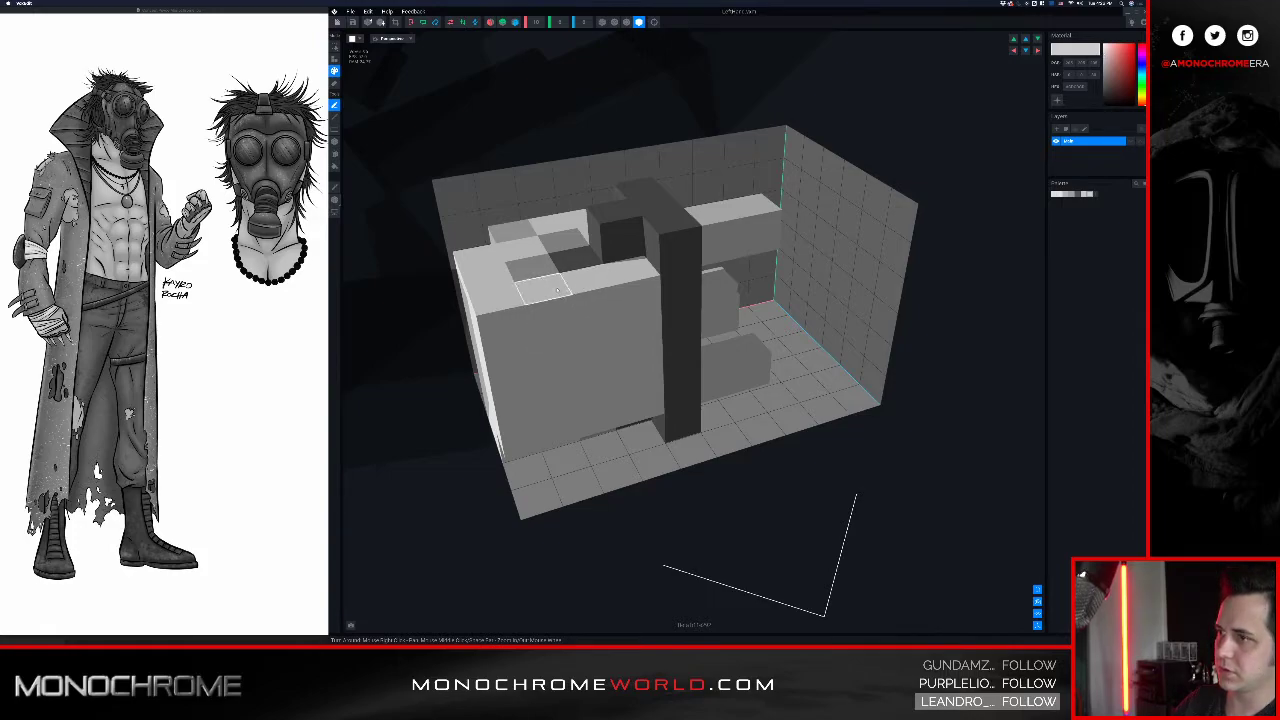
left_click(638, 363)
right_click_drag(609, 320, 612, 215)
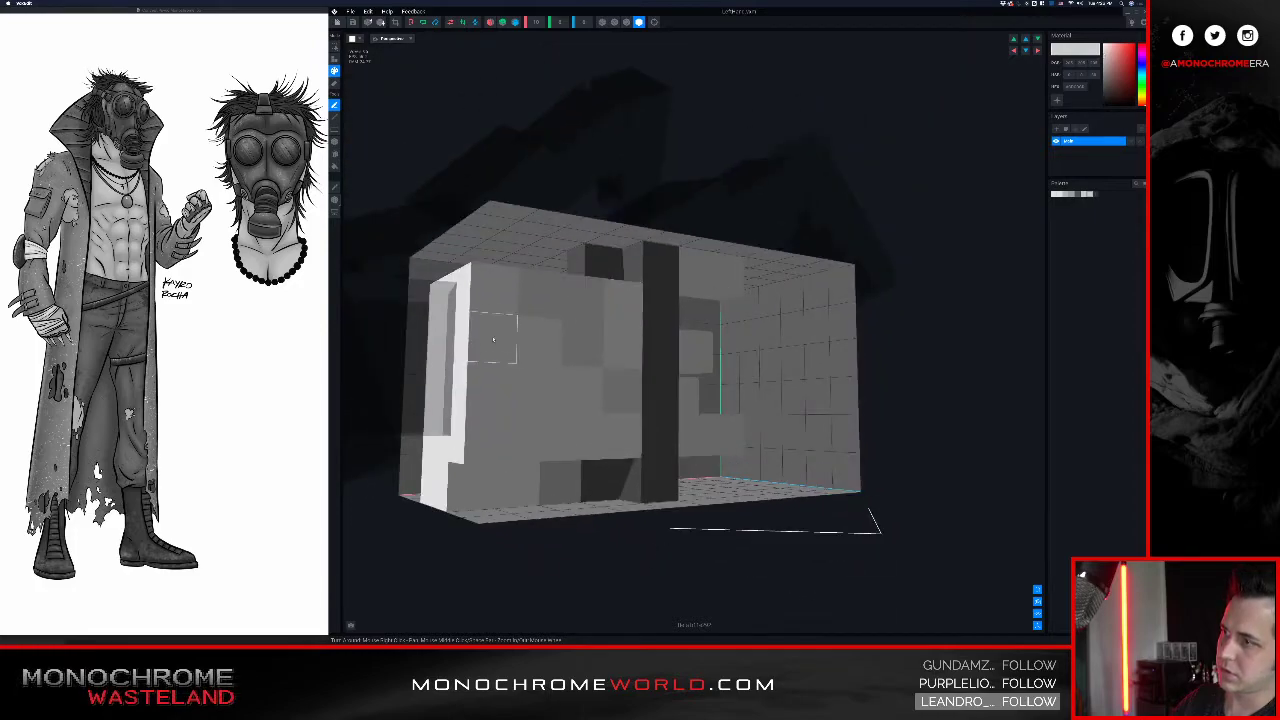
left_click(444, 473)
right_click_drag(459, 458, 418, 325)
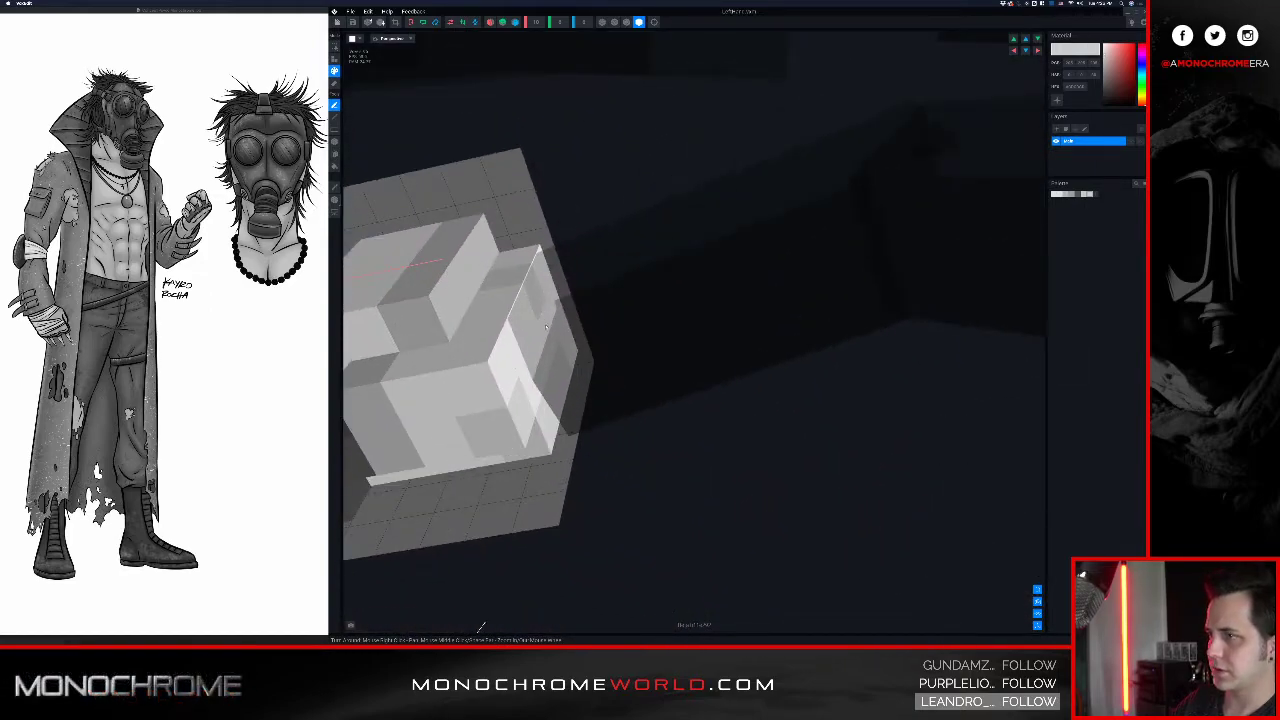
- Add more grey shading patches to the remaining faces of the left hand's light block, and save and close the model
mouse_move(500, 278)
right_mouse_down()
mouse_move(443, 266)
mouse_move(383, 321)
mouse_move(475, 275)
mouse_move(486, 286)
right_mouse_up()
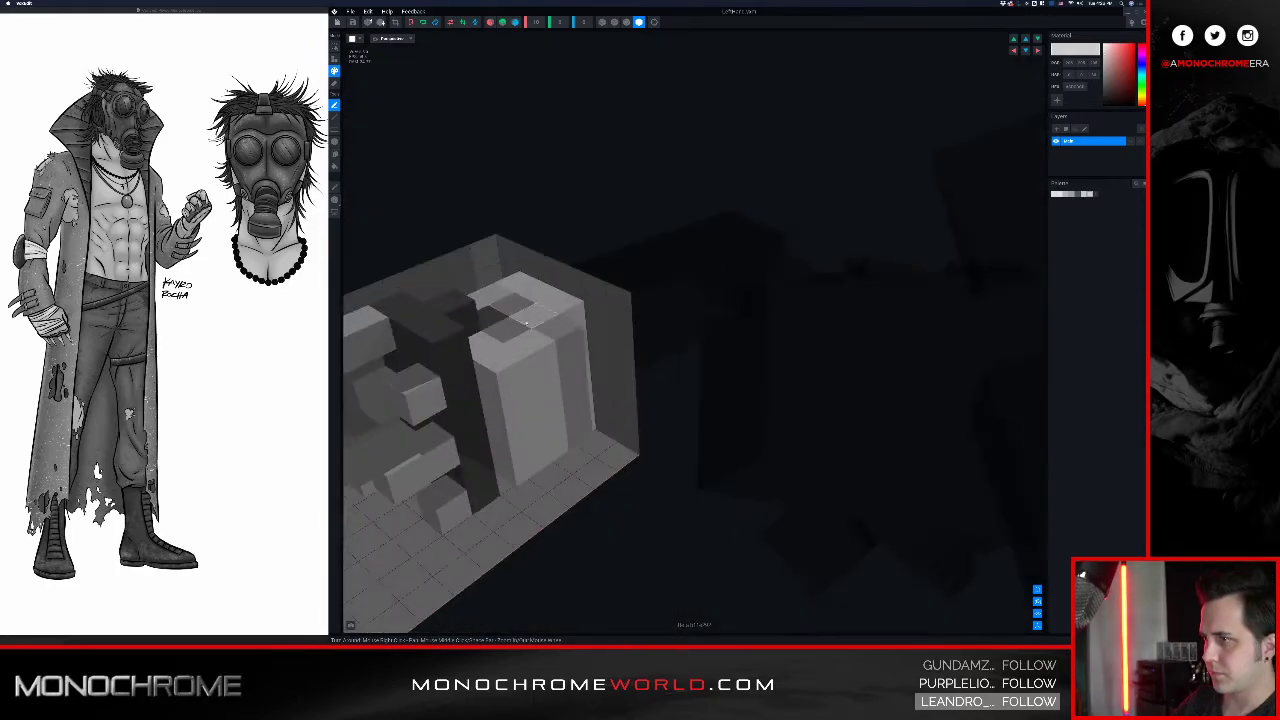
left_click(533, 350)
left_click(523, 400)
right_click_drag(568, 298, 528, 329)
left_click(601, 287)
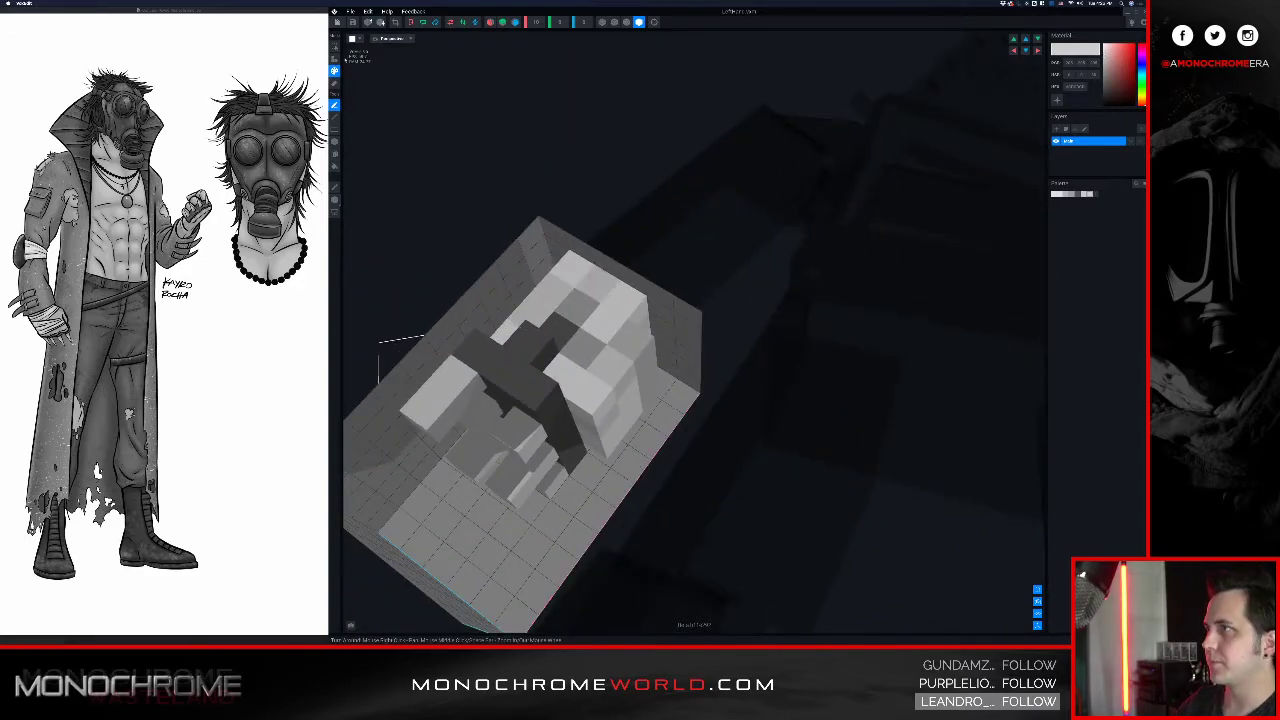
left_click(338, 22)
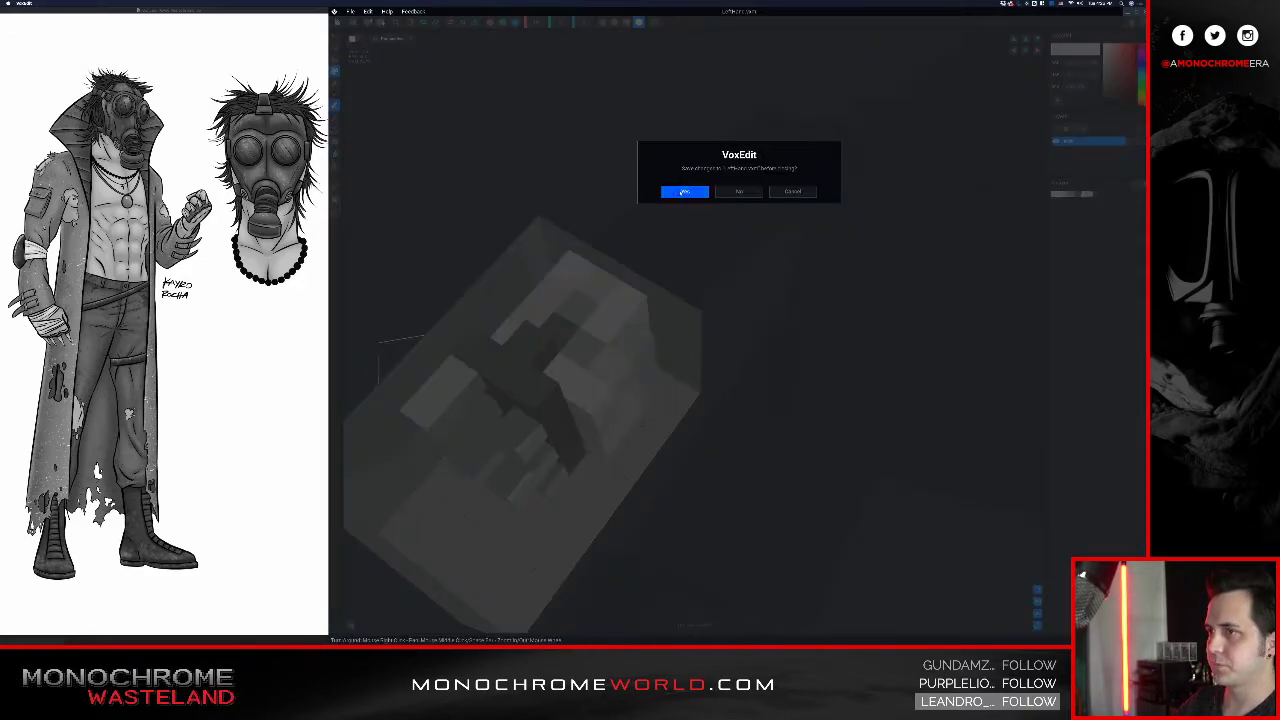
left_click(685, 191)
- Examine the whole character from several angles and distances, comparing the head, torso, arms and shaded hands with the reference drawing
right_click_drag(707, 287, 657, 203)
middle_click_drag(657, 203, 666, 238)
scroll(664, 210, "up", 5)
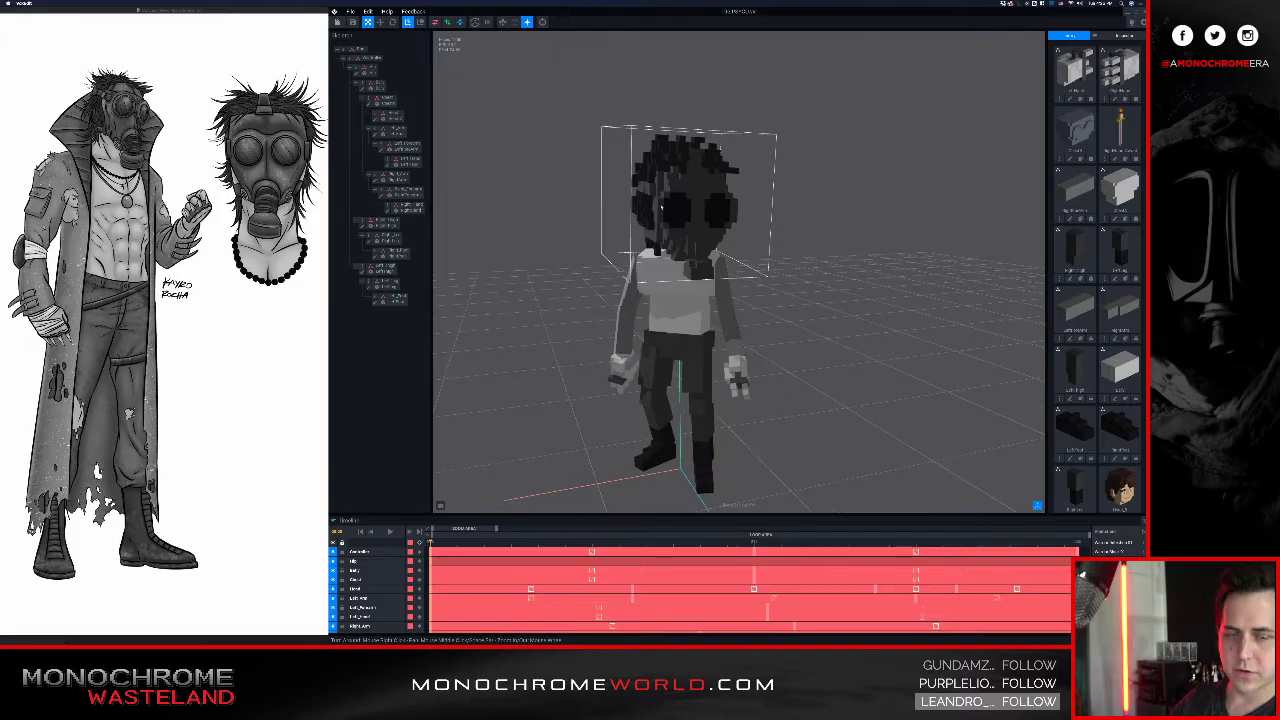
scroll(664, 208, "down", 3)
scroll(664, 208, "down", 1)
right_click_drag(664, 208, 662, 190)
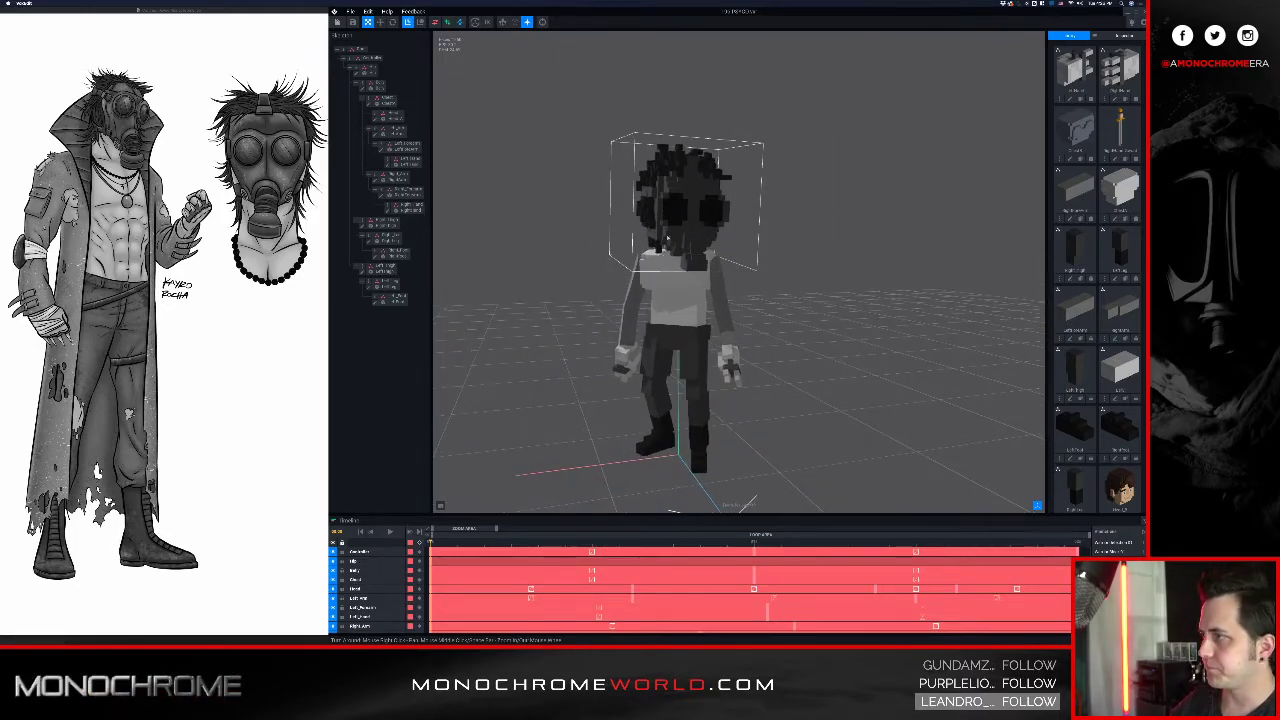
scroll(662, 200, "up", 1)
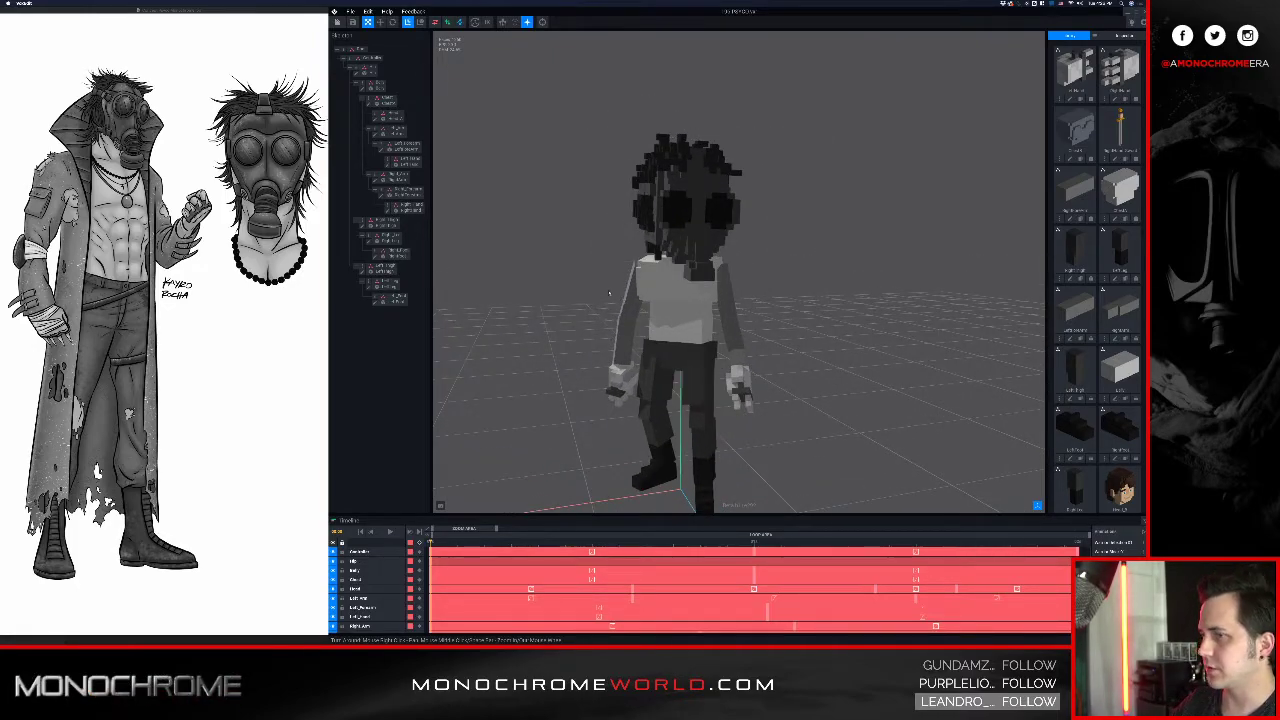
right_click_drag(627, 286, 613, 292)
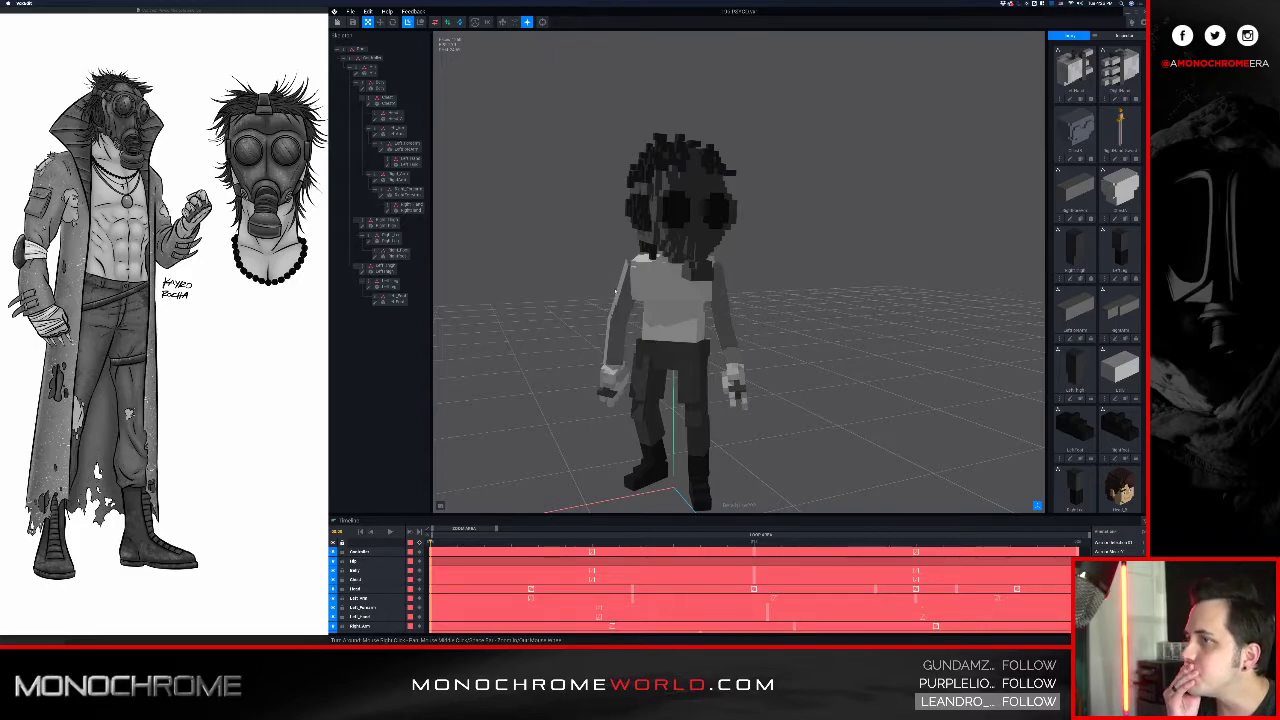
right_click_drag(618, 288, 623, 291)
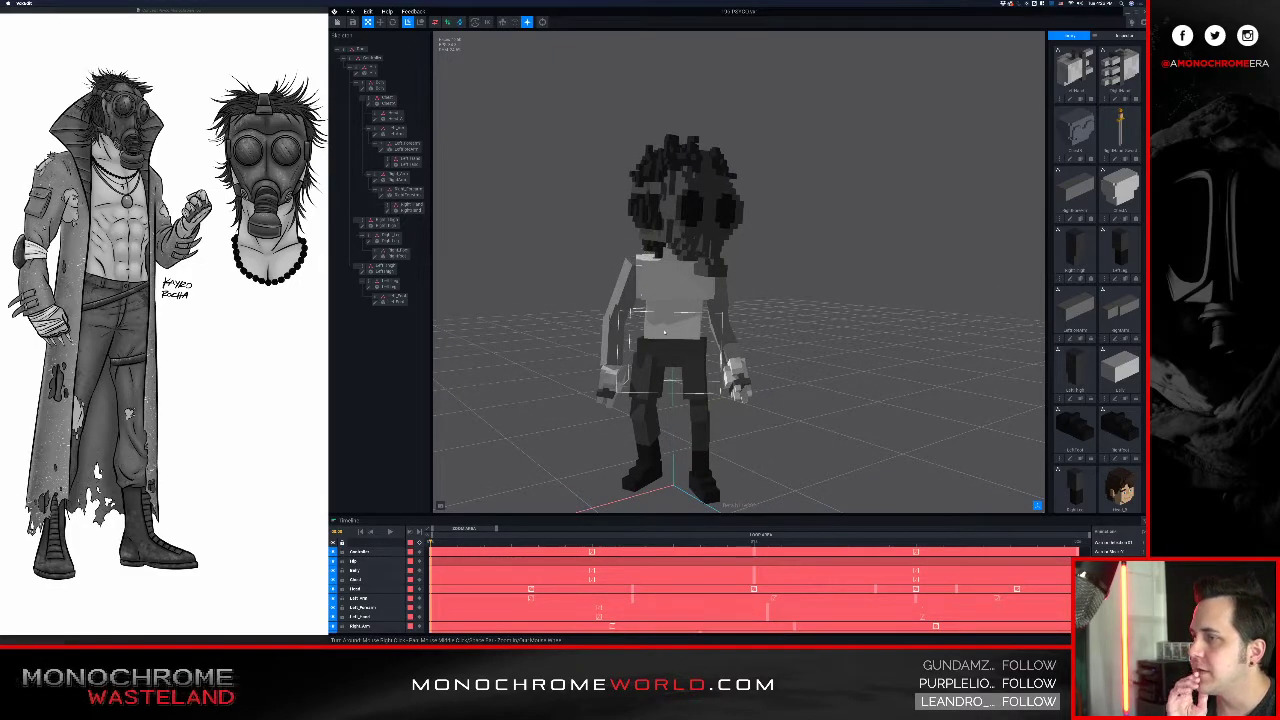
right_click_drag(645, 285, 647, 287)
scroll(646, 287, "up", 5)
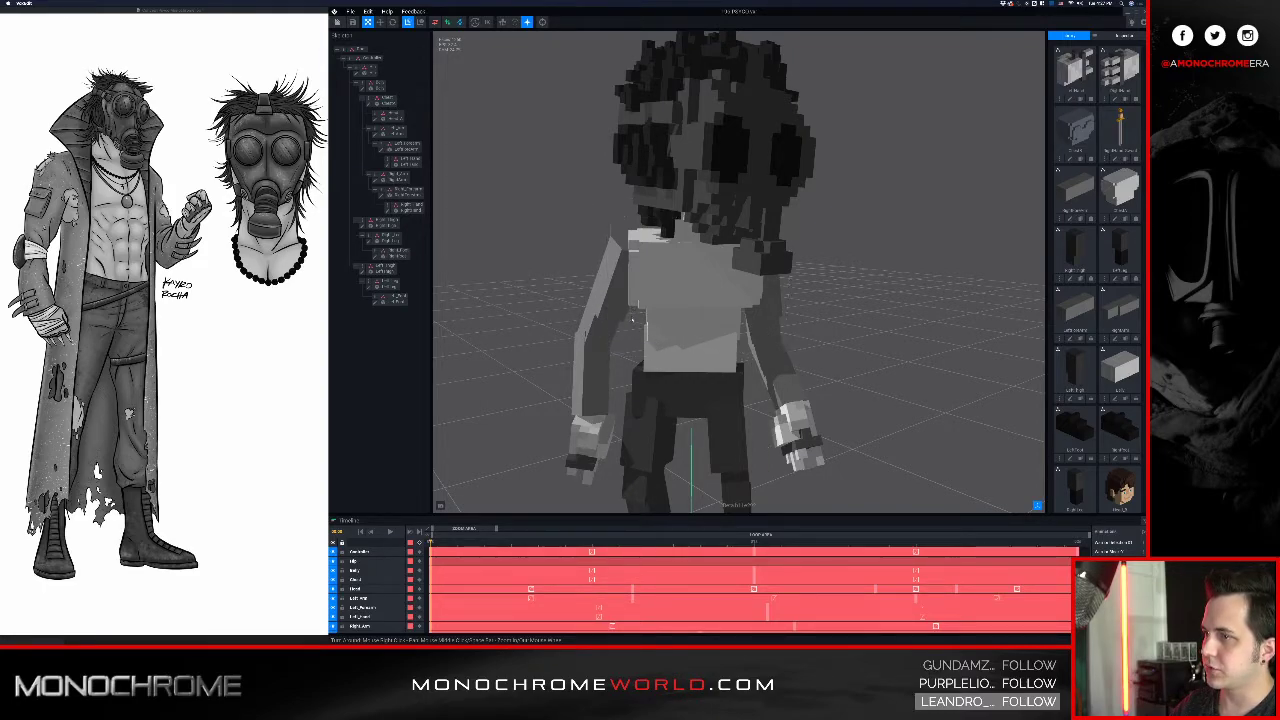
mouse_move(623, 374)
right_mouse_down()
mouse_move(645, 287)
mouse_move(626, 373)
right_mouse_up()
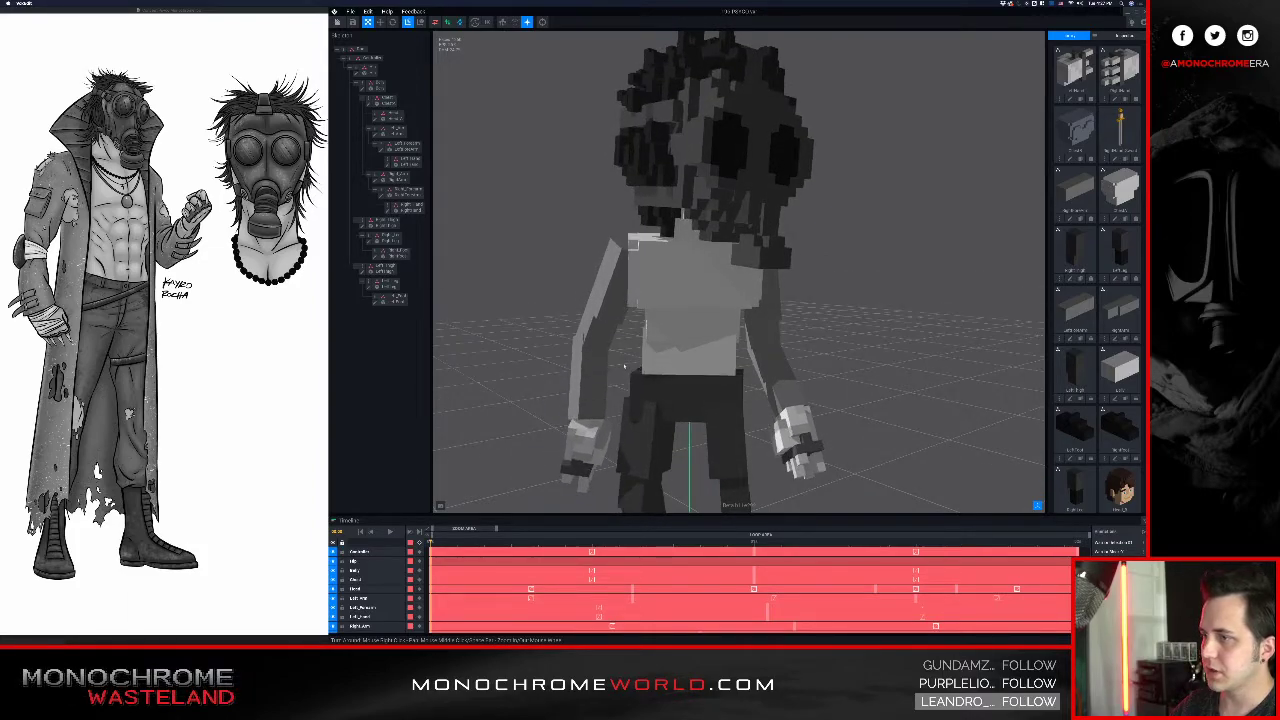
right_click_drag(624, 329, 648, 264)
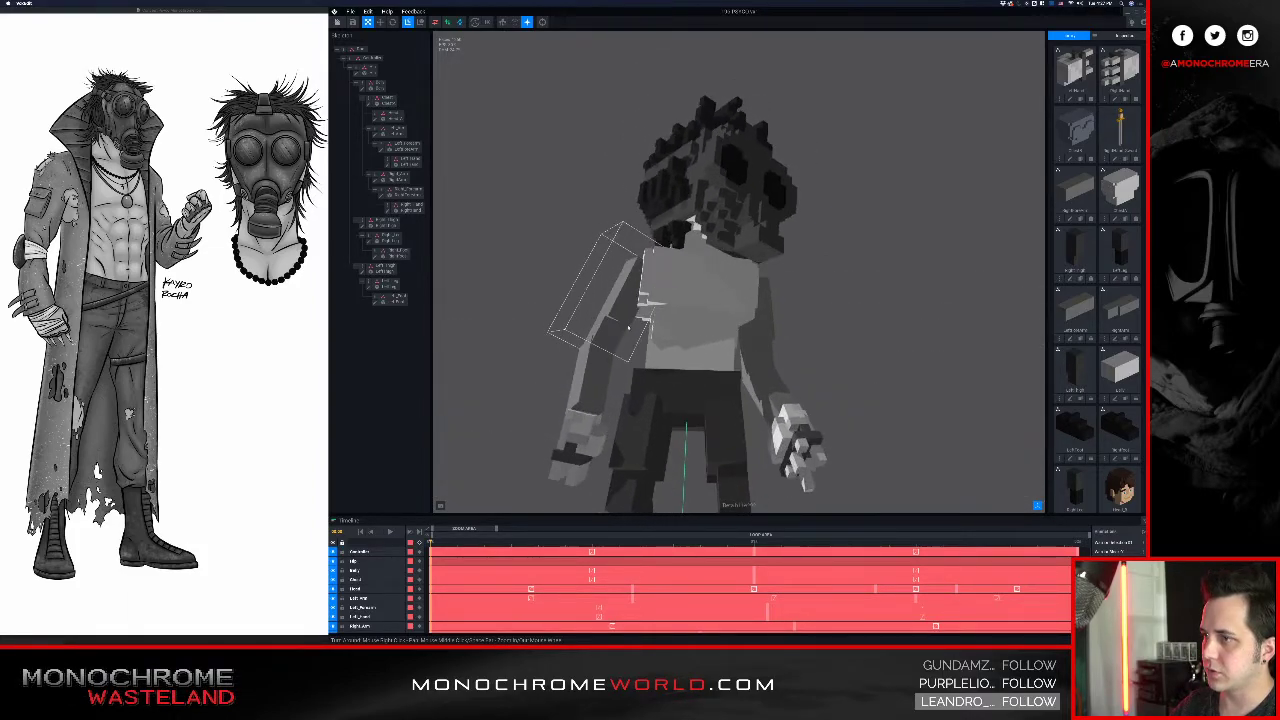
scroll(642, 307, "up", 3)
right_click_drag(642, 318, 642, 350)
scroll(641, 321, "up", 2)
middle_click_drag(610, 406, 608, 296)
scroll(608, 296, "down", 2)
right_click_drag(572, 286, 695, 281)
scroll(604, 294, "down", 3)
scroll(611, 292, "up", 3)
scroll(614, 291, "down", 2)
scroll(661, 302, "down", 2)
right_click_drag(748, 207, 758, 177)
scroll(758, 177, "up", 6)
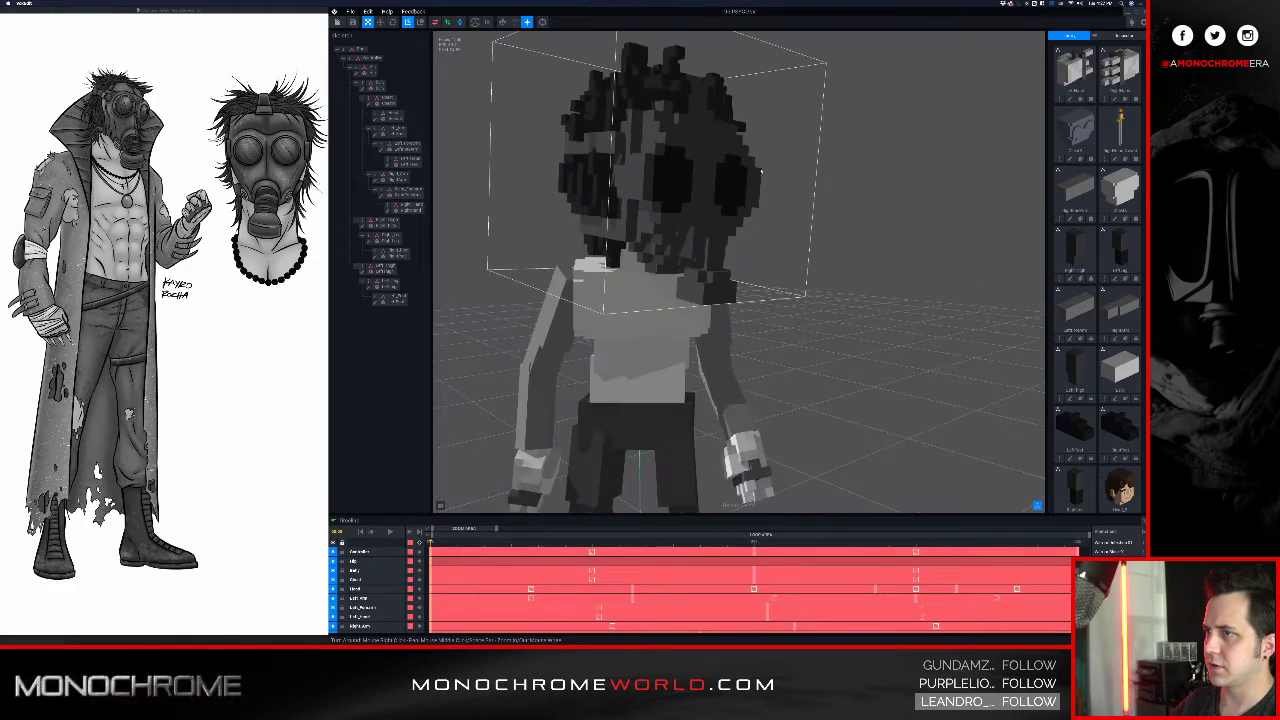
- Open the head model, pick an unused palette colour and set it to a dark grey for painting the mask's lenses
left_click(687, 173)
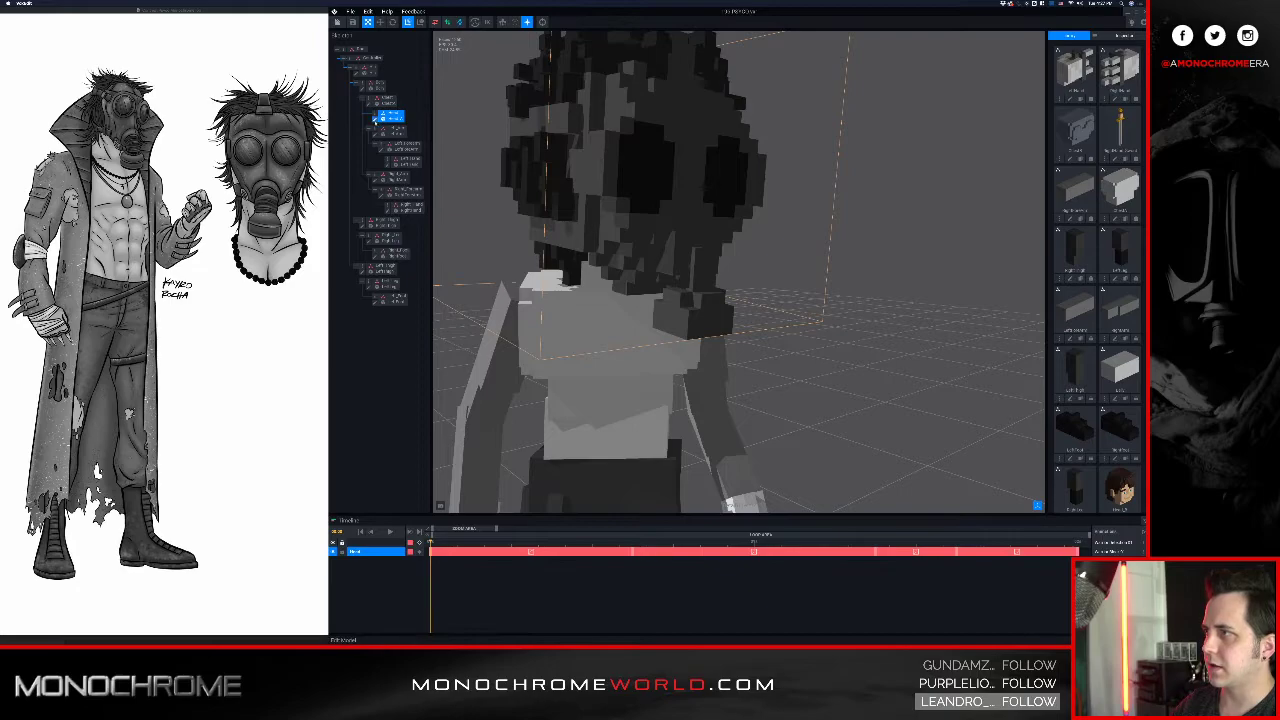
left_click(375, 121)
right_click_drag(622, 192, 640, 188)
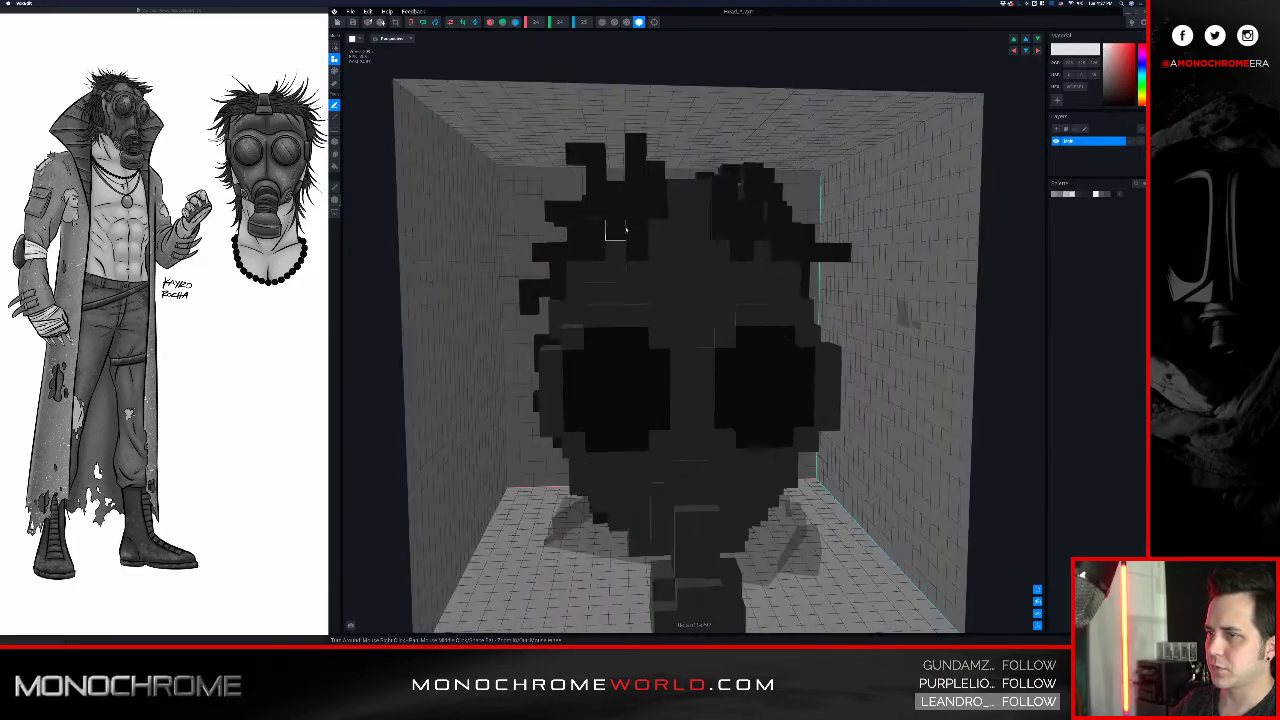
middle_click_drag(755, 274, 735, 208)
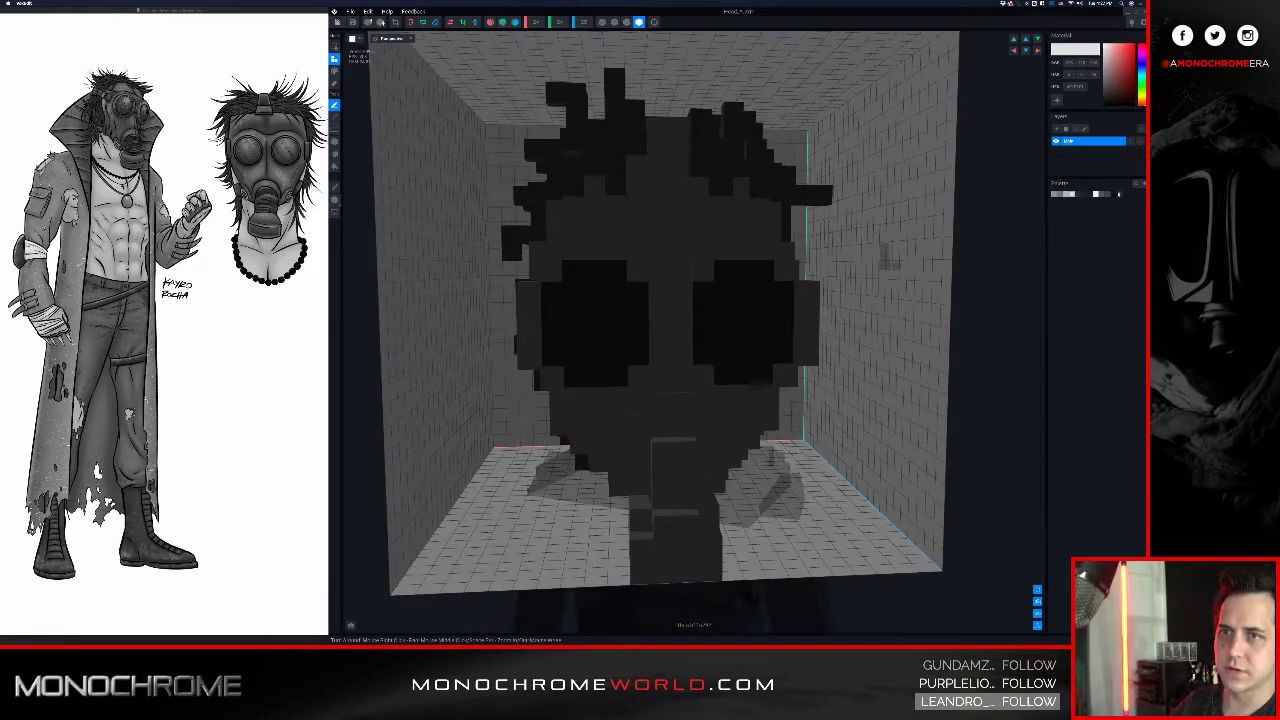
left_click(1119, 195)
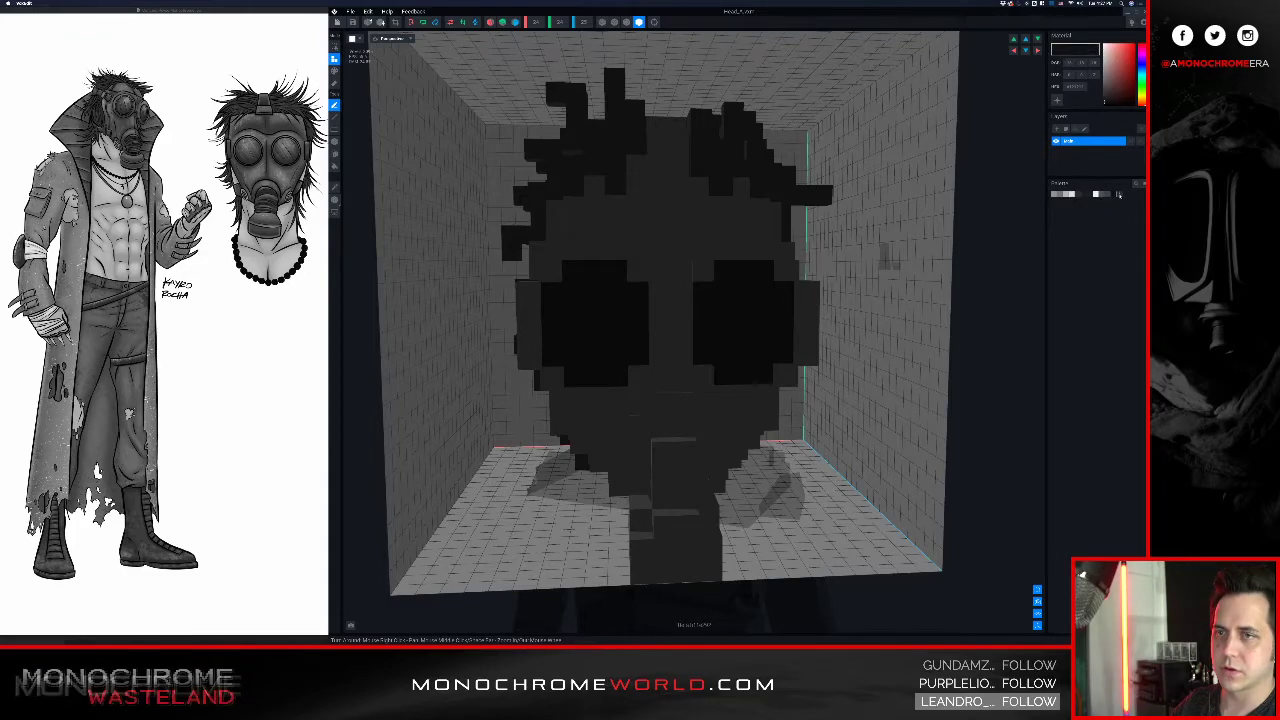
left_click_drag(1106, 100, 1102, 98)
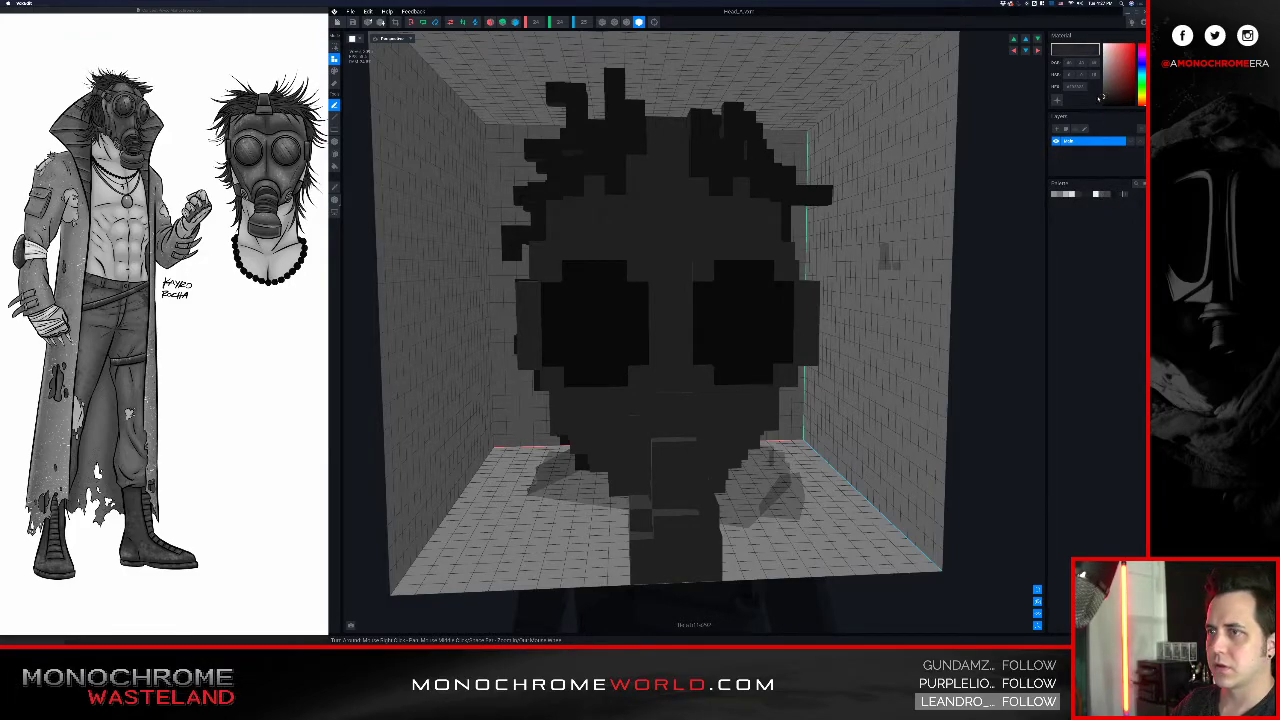
key("p")
- Paint a four-voxel diagonal glare streak across each mask lens and lighten its palette colour to light grey
left_click(572, 294)
left_click(597, 318)
left_click(612, 342)
left_click(636, 358)
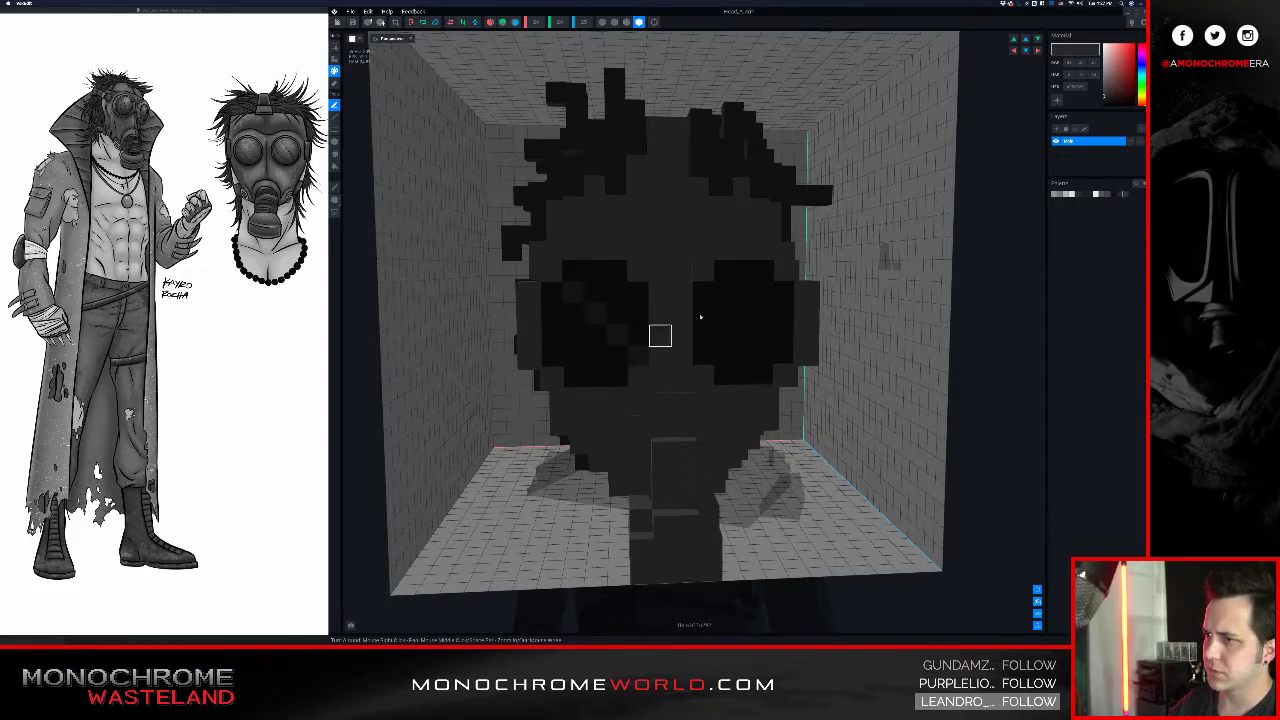
left_click(722, 294)
left_click(744, 315)
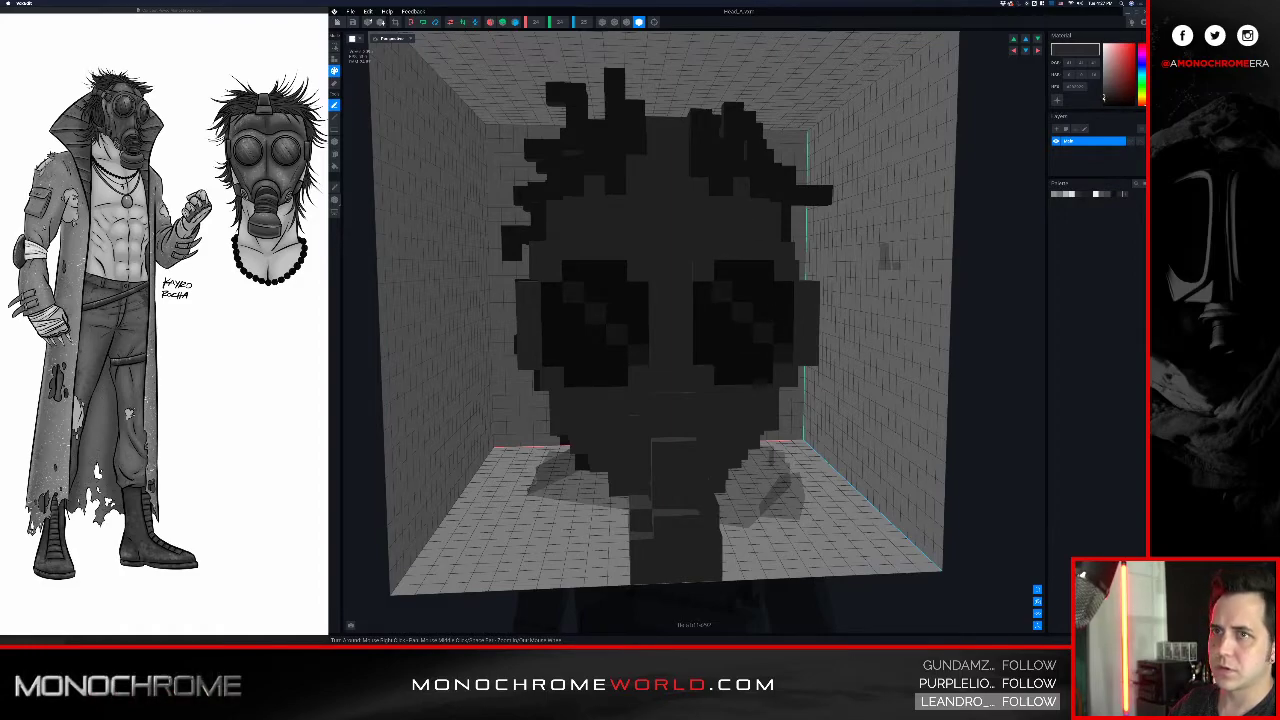
left_click_drag(1098, 93, 1080, 78)
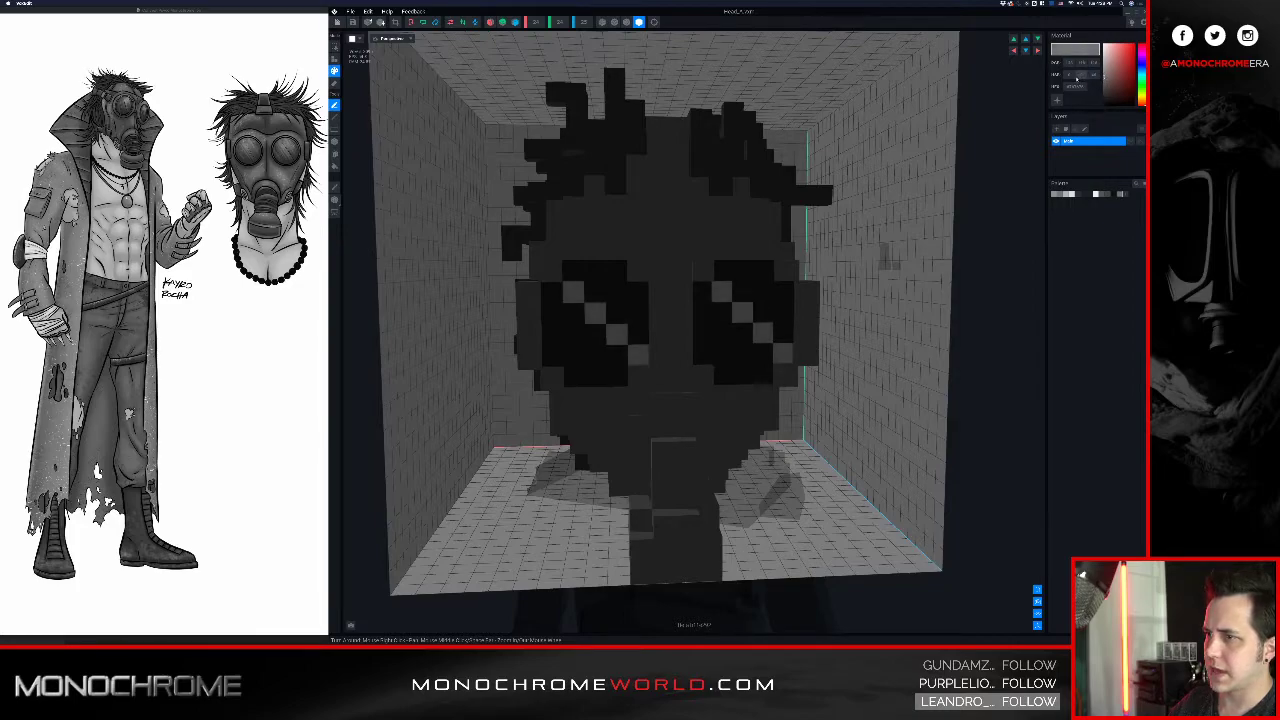
left_click_drag(1104, 72, 1038, 54)
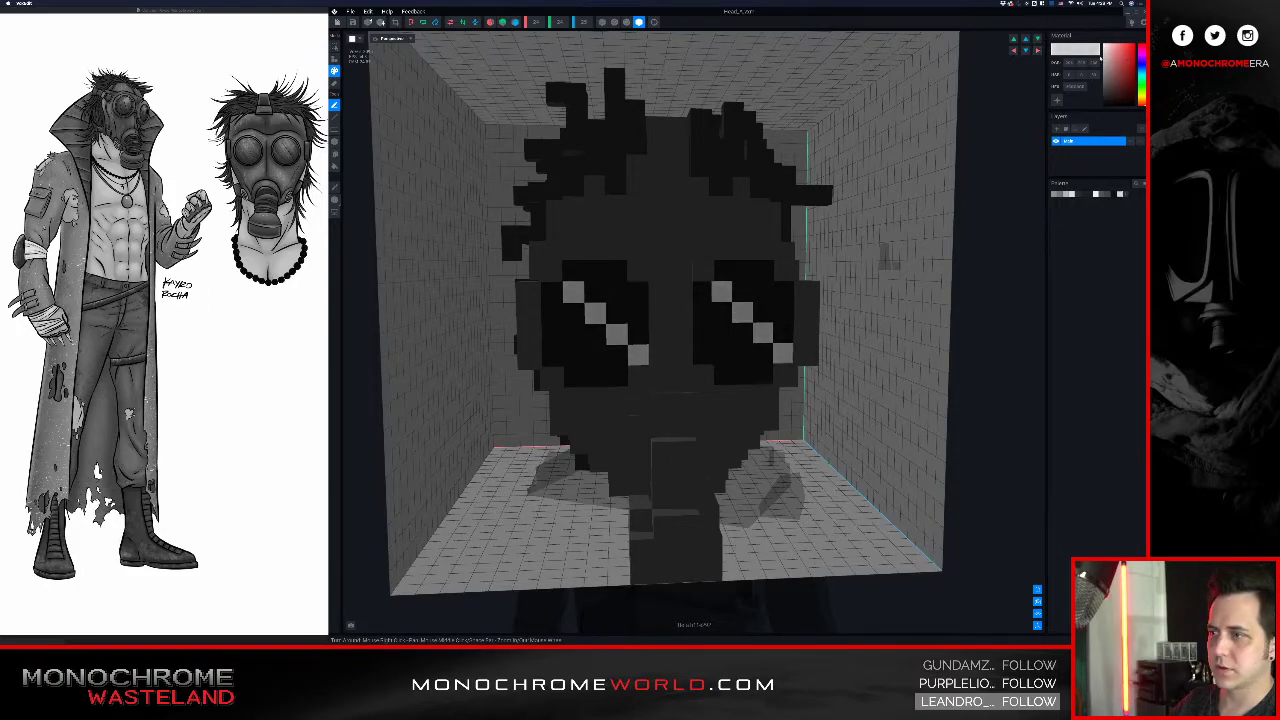
- Set a second palette colour to a slightly darker light grey and paint it along both sides of the streak on the character's right-eye lens
left_click_drag(1093, 60, 1030, 55)
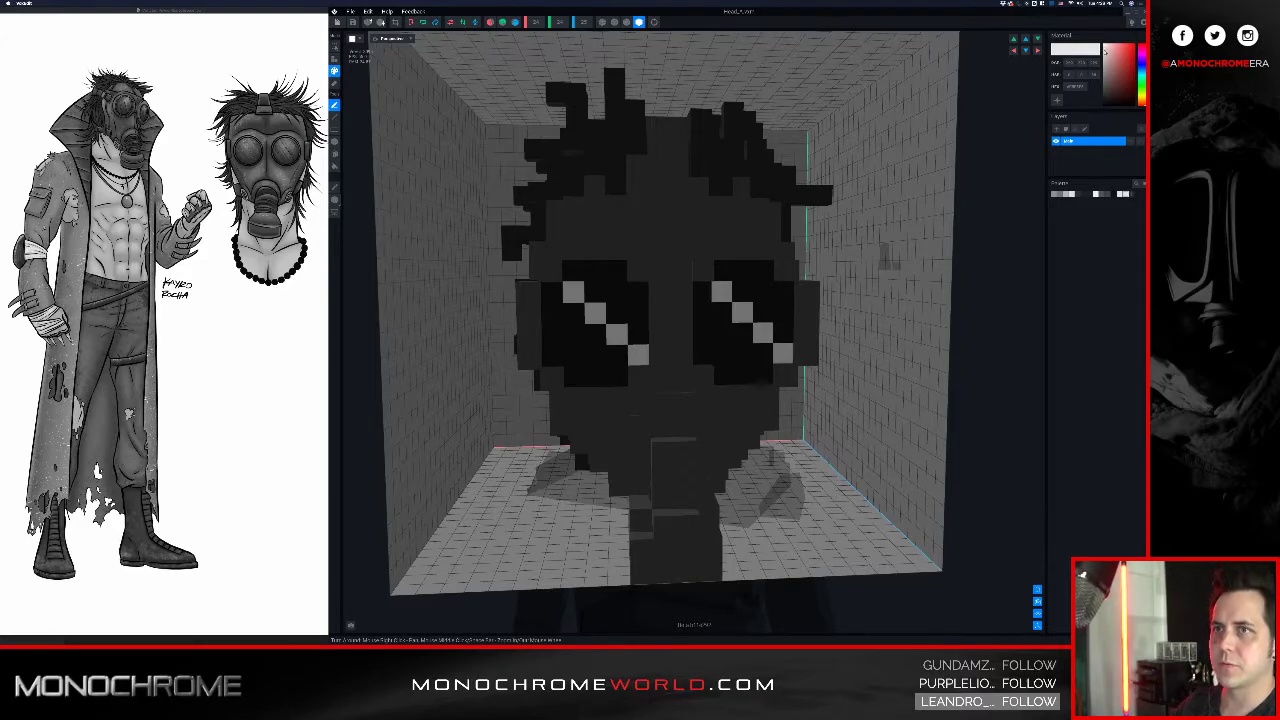
left_click_drag(1101, 57, 1100, 60)
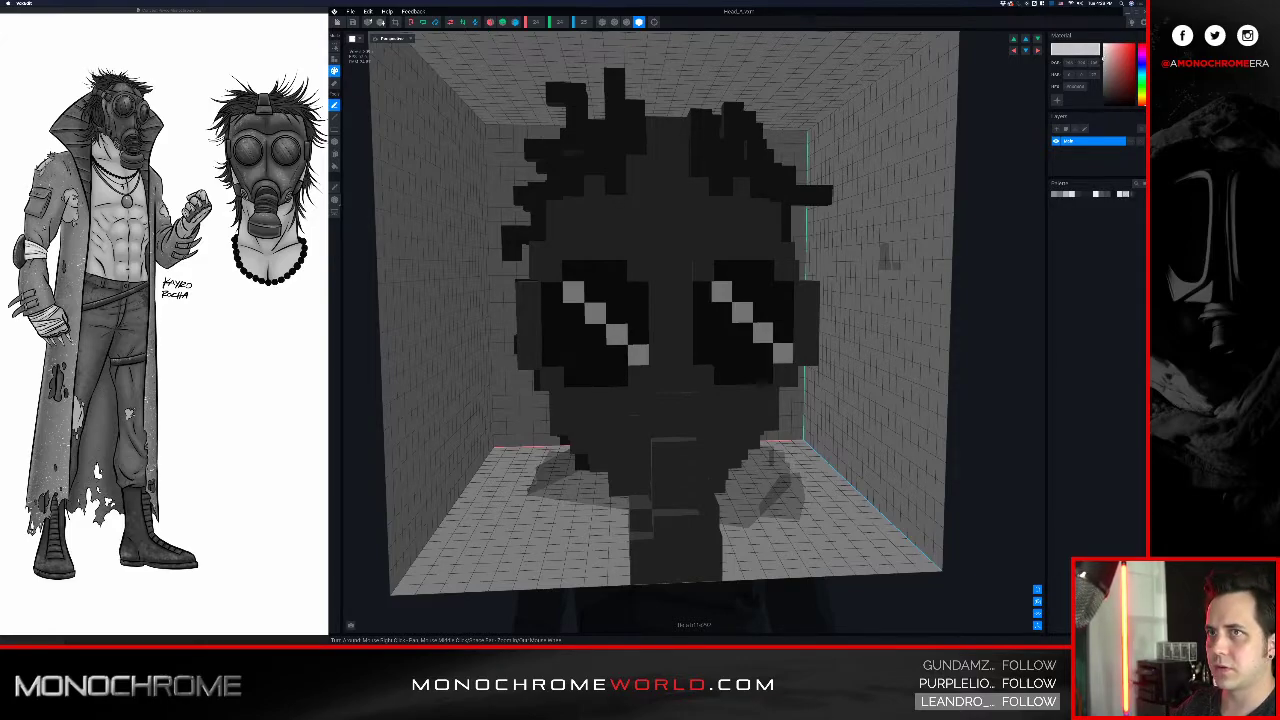
left_click(573, 273)
left_click(595, 294)
left_click(617, 311)
left_click(636, 332)
left_click(550, 293)
left_click(572, 318)
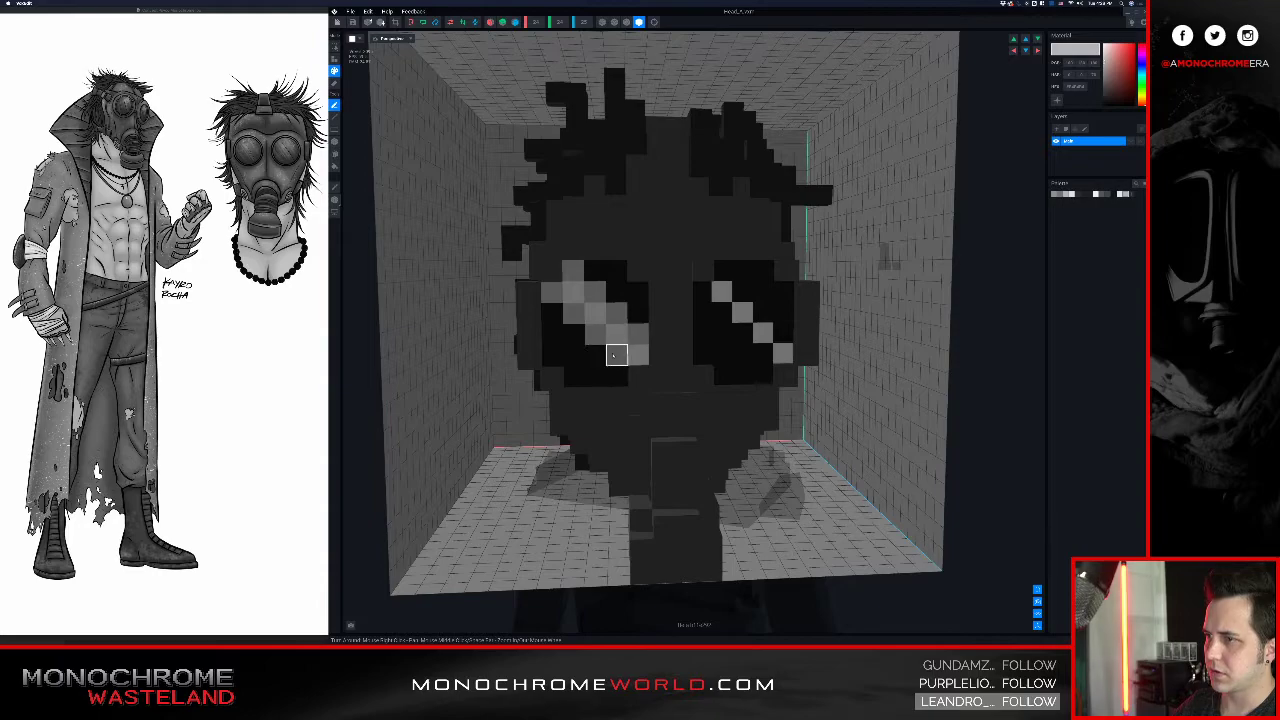
left_click(490, 22)
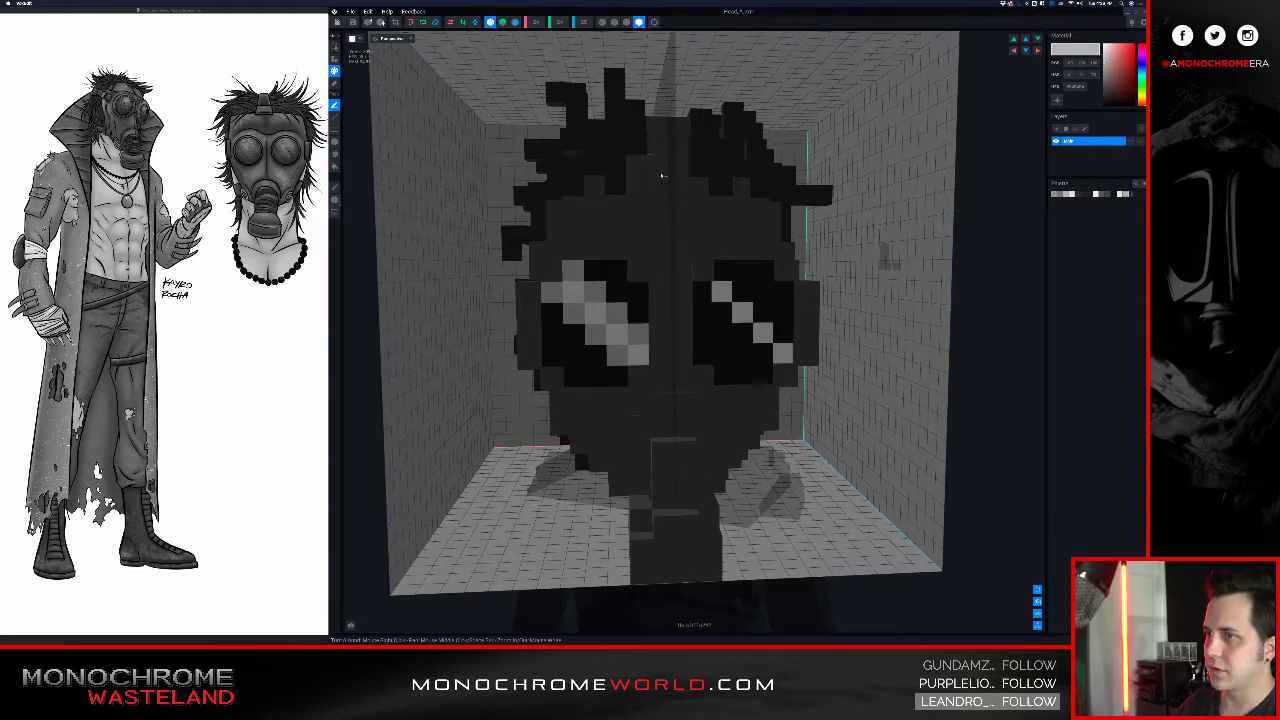
left_click(702, 289)
left_click(722, 312)
left_click(743, 334)
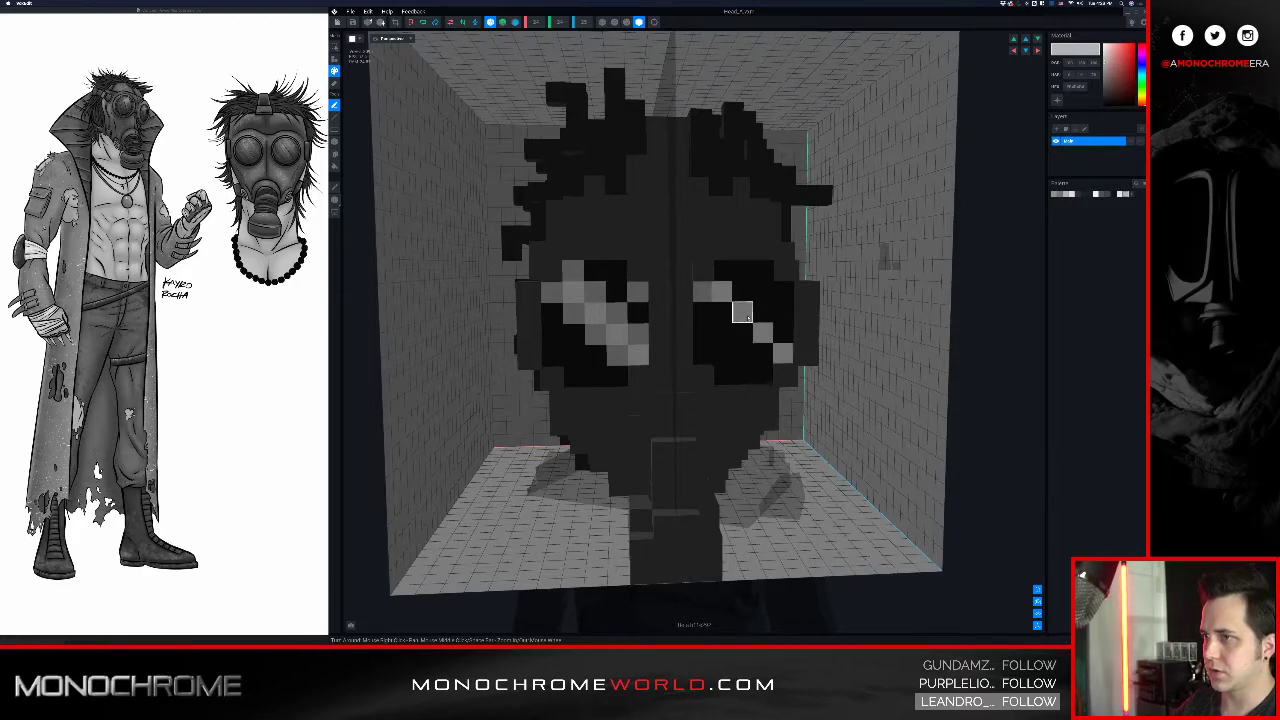
key("super+z")
mouse_move(742, 229)
right_mouse_down()
mouse_move(729, 228)
mouse_move(738, 234)
right_mouse_up()
left_click(700, 260)
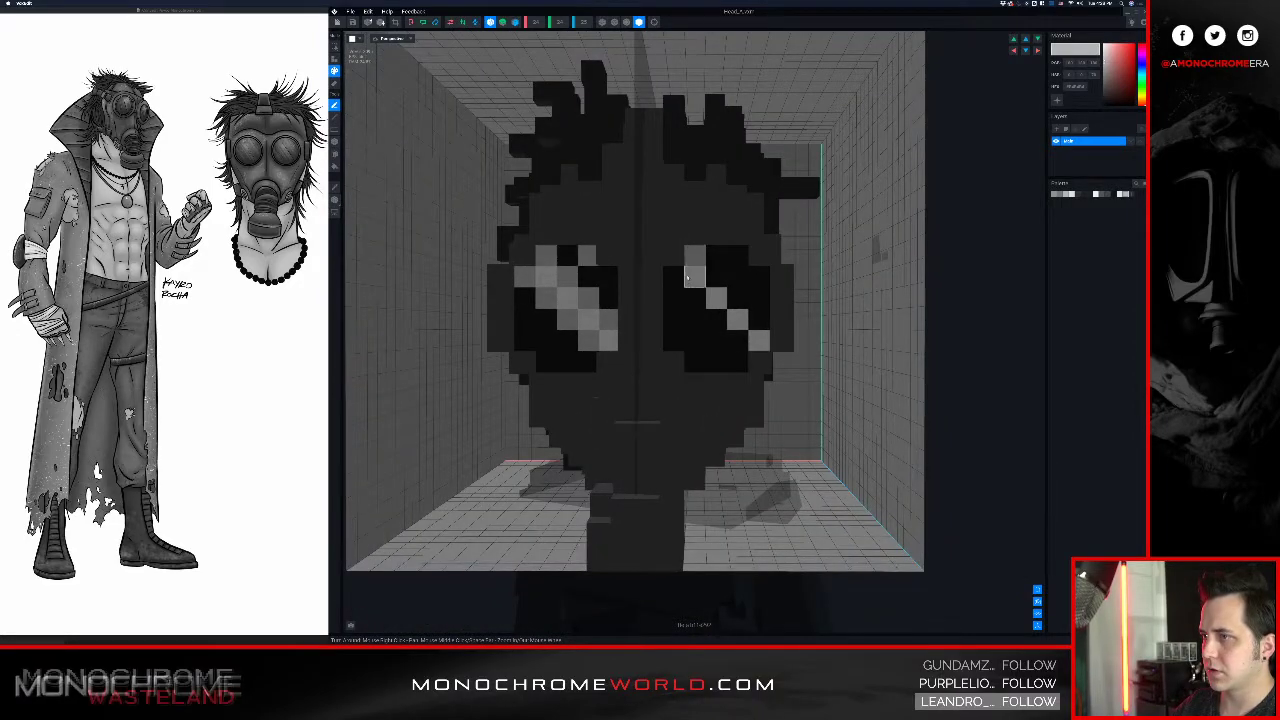
key("super+z")
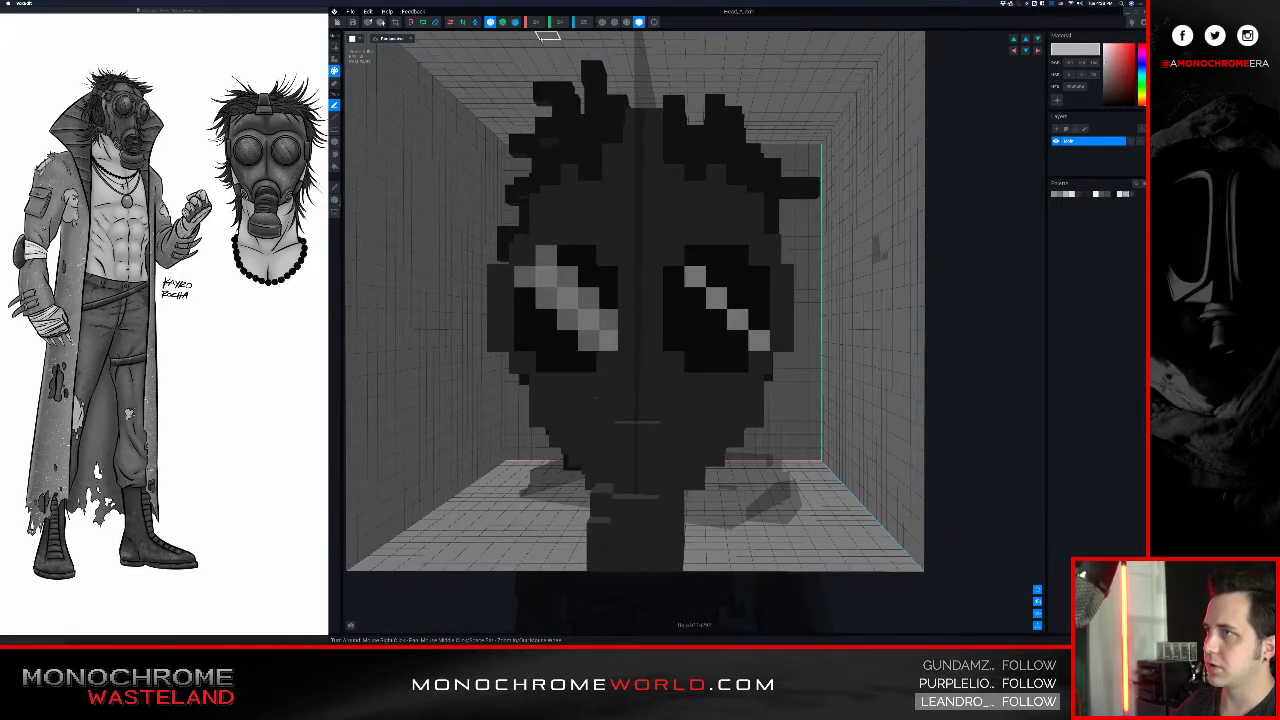
left_click(490, 22)
- Paint the second grey along both sides of the glare streak on the character's left-eye lens
left_click(676, 278)
left_click(697, 257)
left_click(698, 315)
key("super+z")
left_click(697, 302)
left_click(717, 278)
left_click(716, 320)
left_click(738, 300)
left_click(758, 321)
left_click(739, 341)
- Darken the second palette colour flanking both glare streaks to a dark grey and check the lenses from several distances
left_click_drag(1104, 66, 1077, 95)
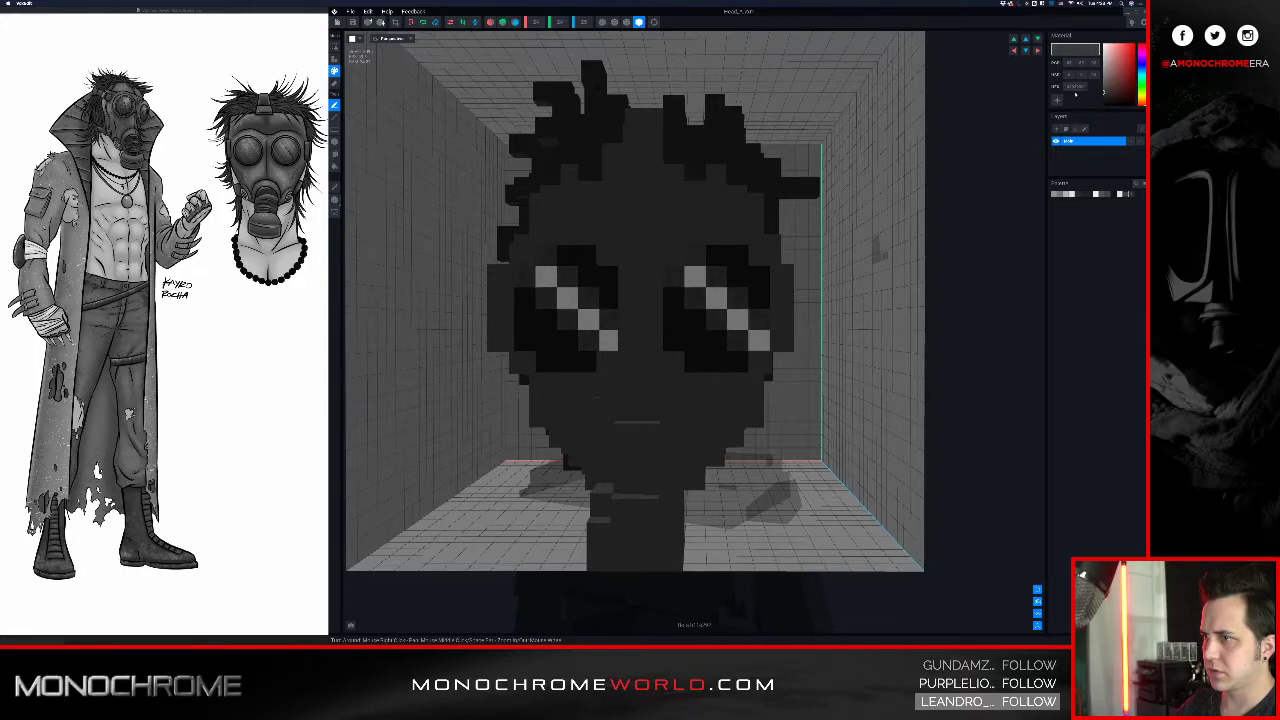
right_click_drag(734, 234, 565, 300)
mouse_move(933, 207)
right_mouse_down()
mouse_move(946, 196)
mouse_move(933, 206)
right_mouse_up()
scroll(933, 206, "down", 5)
middle_click_drag(937, 207, 929, 205)
mouse_move(928, 205)
right_mouse_down()
mouse_move(1023, 163)
mouse_move(919, 207)
right_mouse_up()
mouse_move(1105, 95)
left_mouse_down()
mouse_move(1092, 86)
mouse_move(1084, 98)
left_mouse_up()
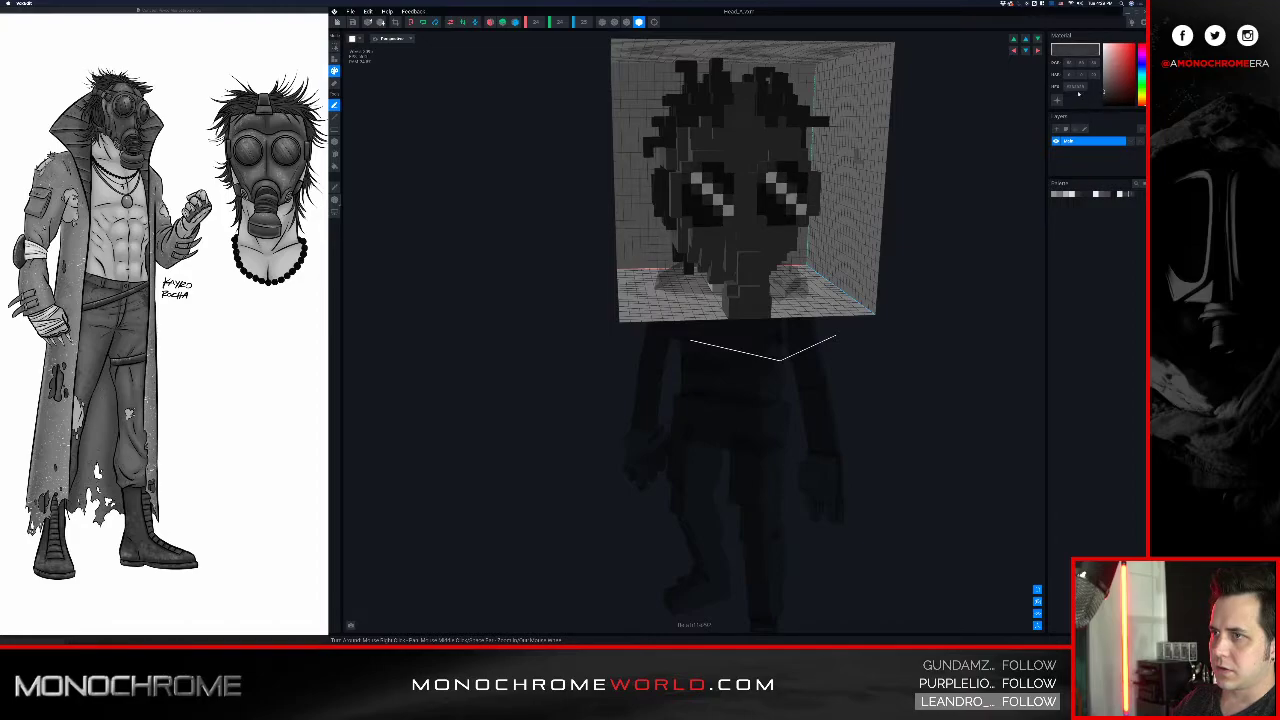
scroll(817, 157, "up", 2)
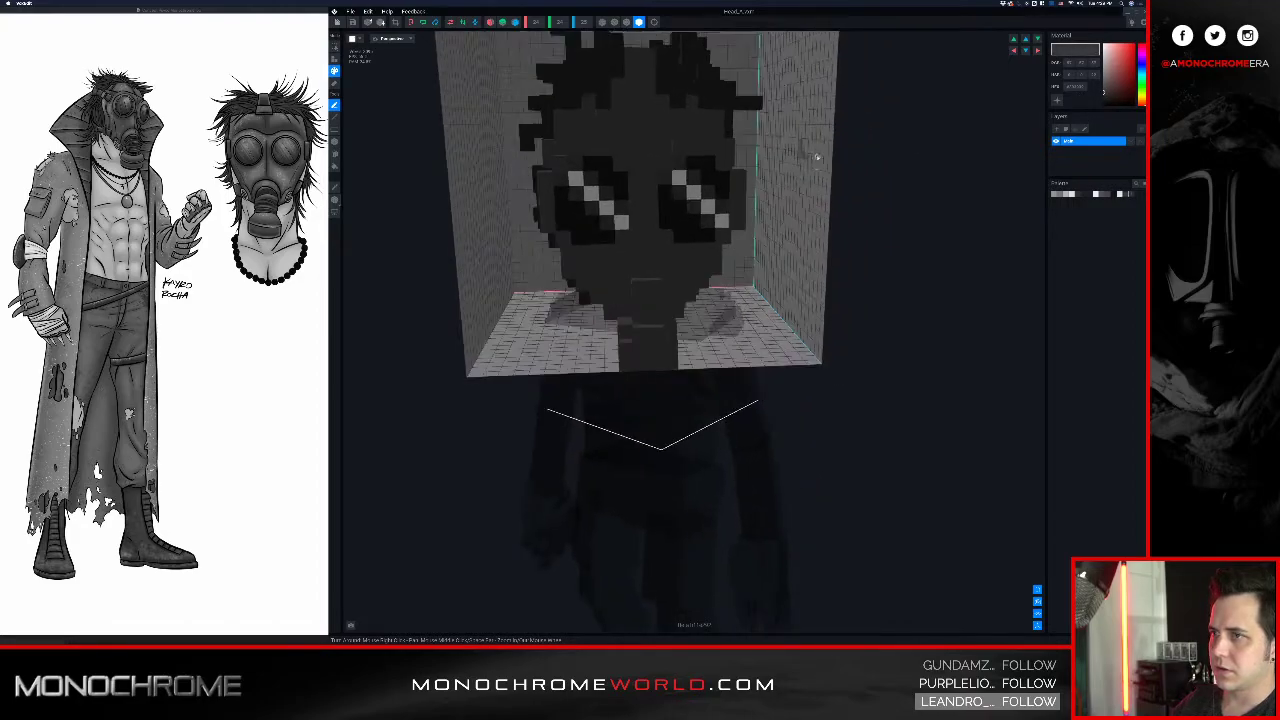
- Check the mask lenses close up from several angles, save the head model and return to the rigged character
scroll(674, 172, "up", 2)
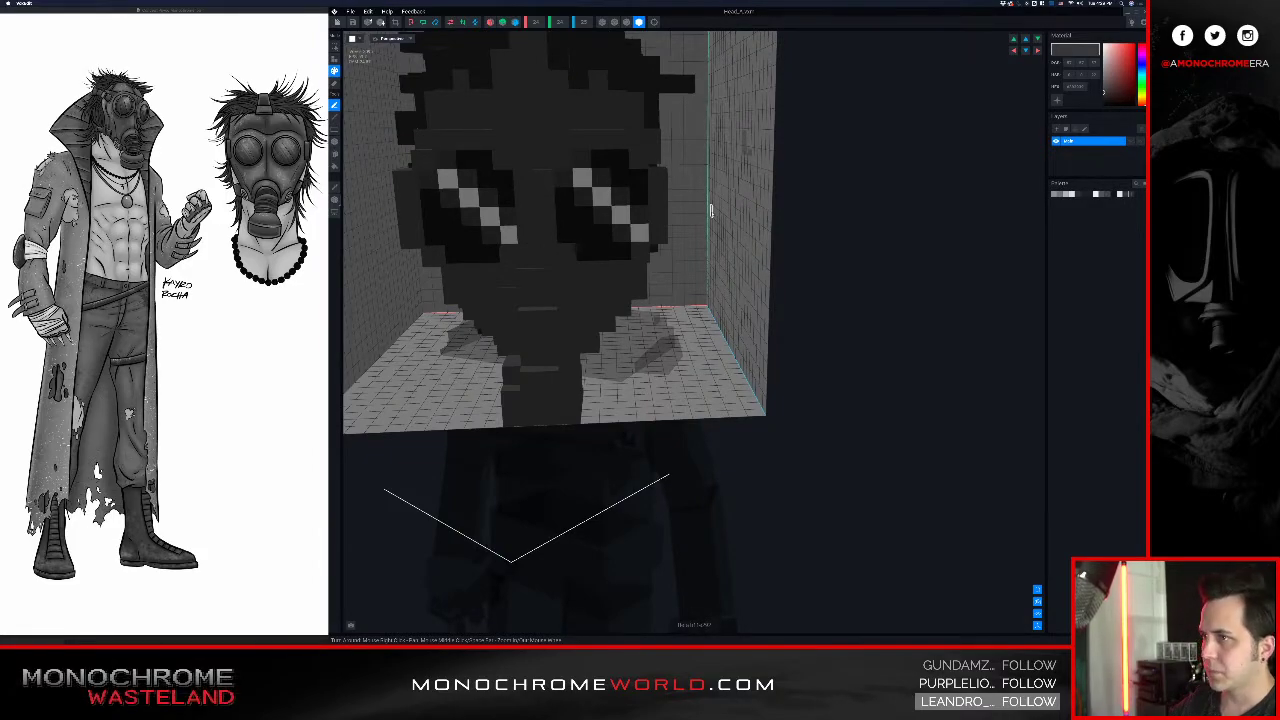
right_click_drag(711, 211, 723, 206)
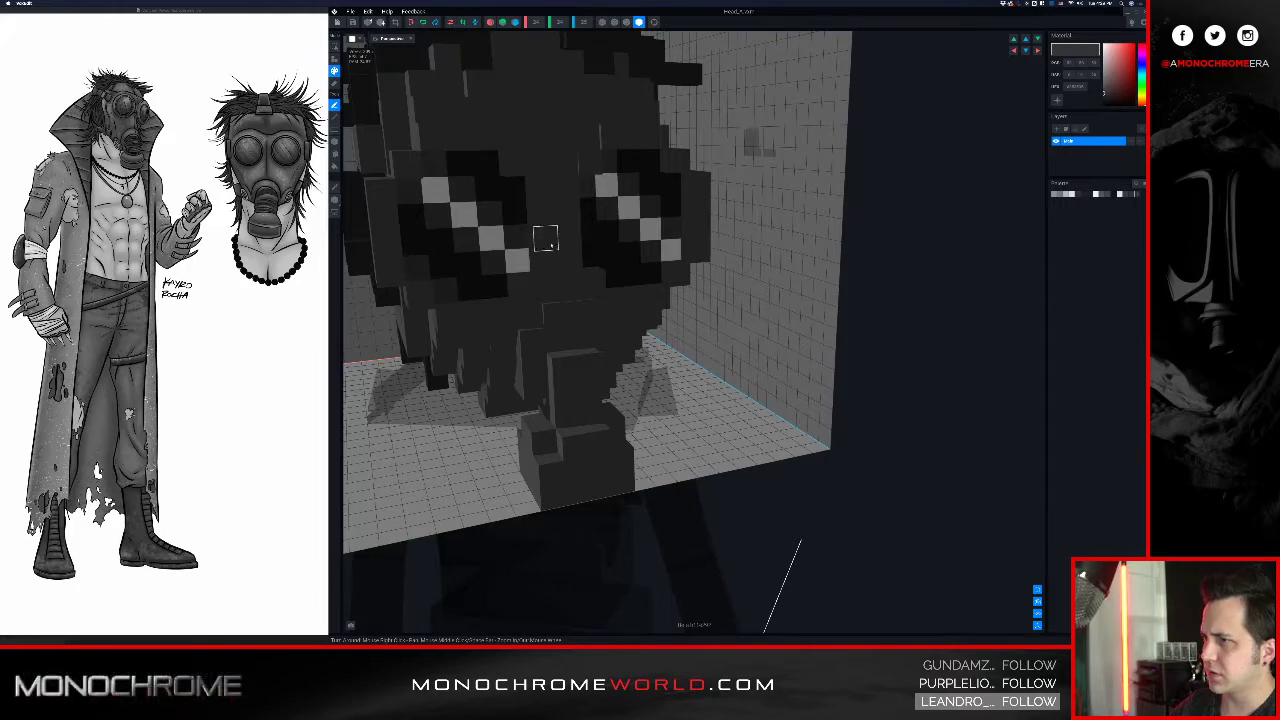
right_click_drag(627, 249, 631, 256)
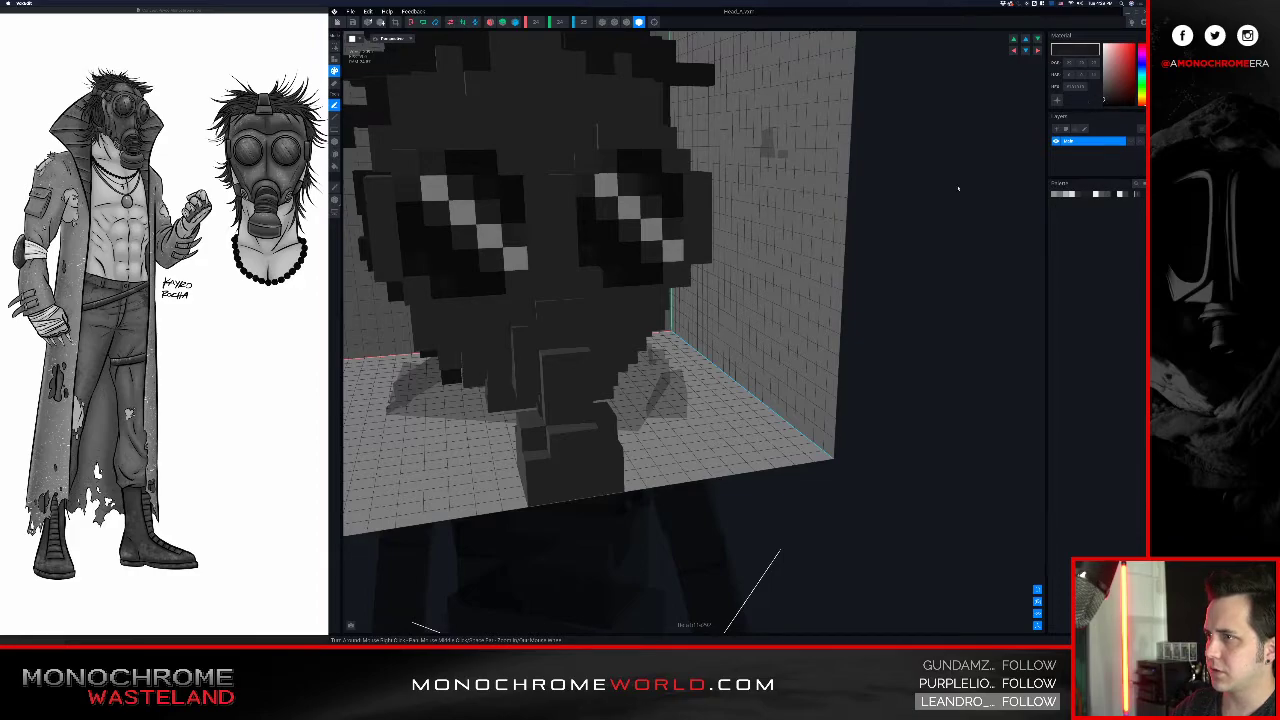
scroll(955, 188, "down", 3)
right_click_drag(954, 188, 850, 227)
scroll(923, 197, "down", 3)
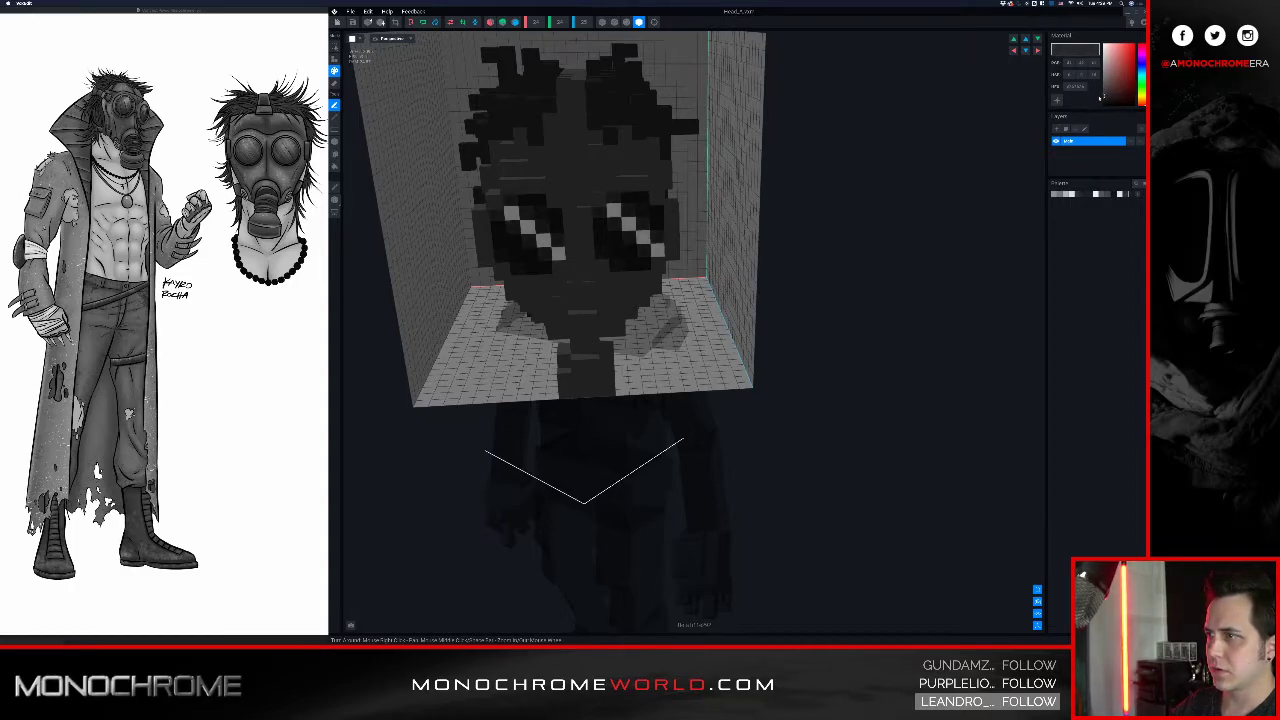
right_click_drag(766, 226, 783, 223)
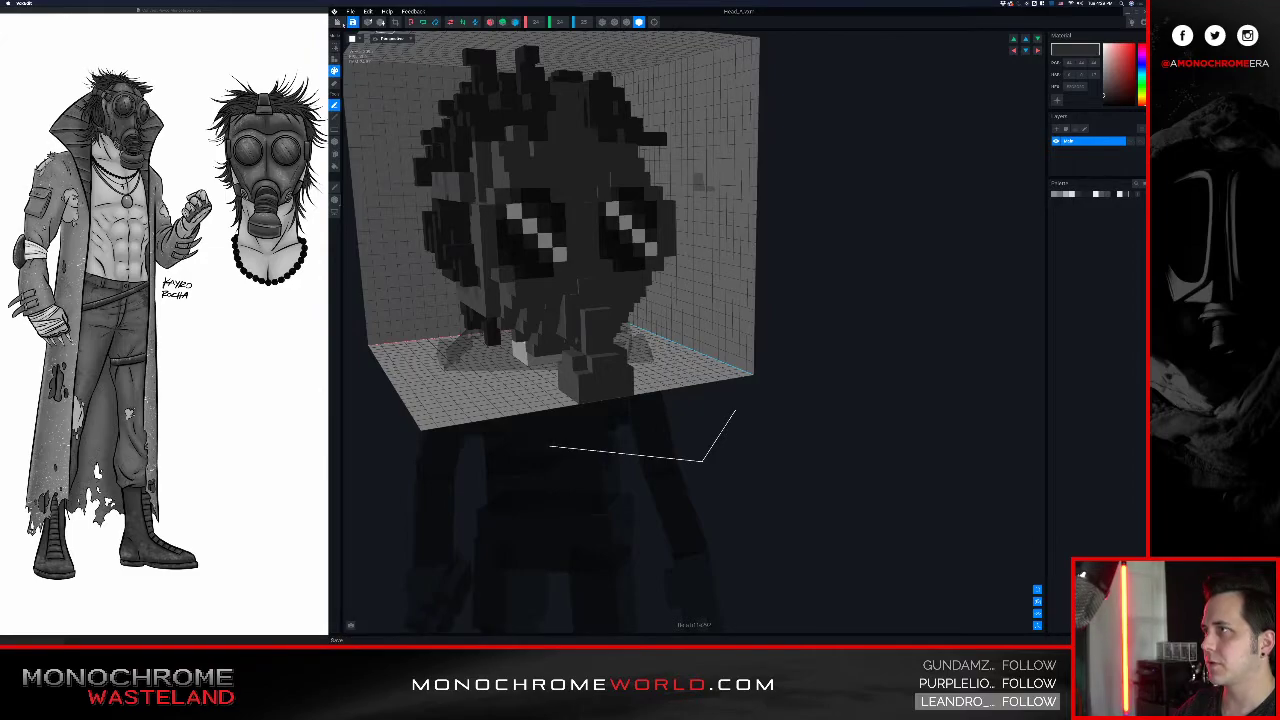
left_click(338, 22)
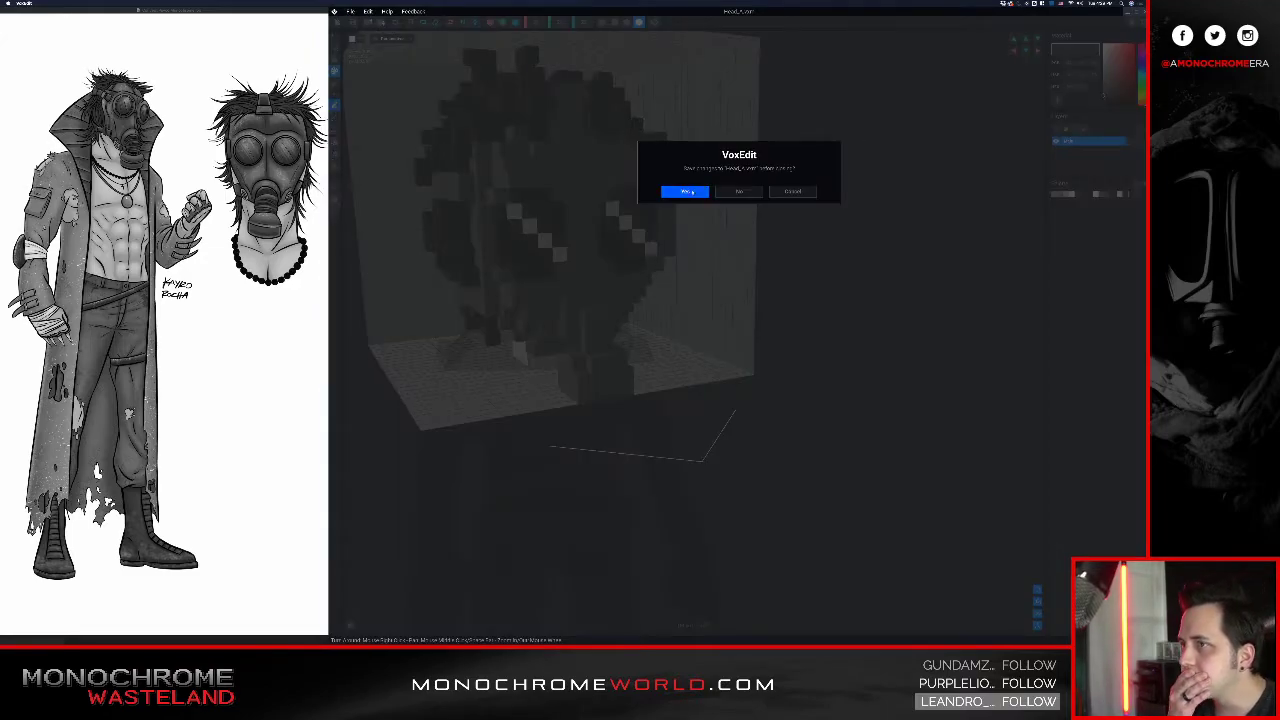
left_click(686, 191)
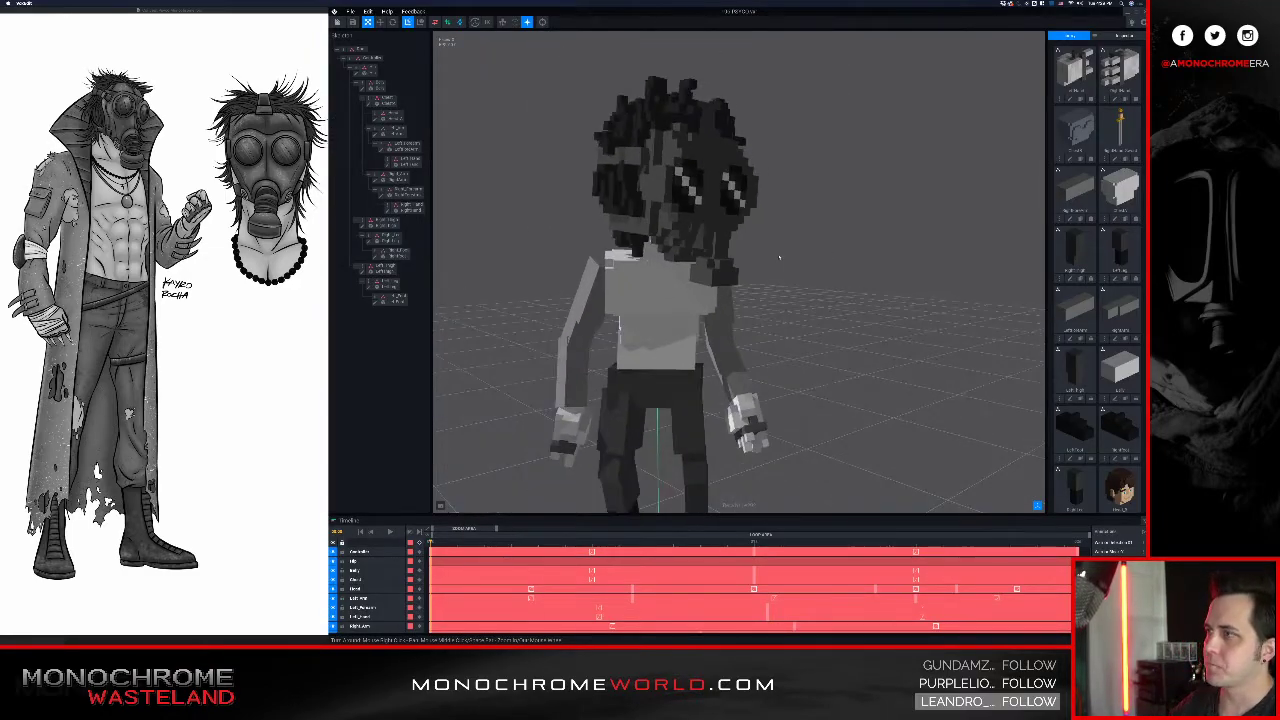
- Adjust both scene lights in the light controls so they shine on the front of the character
scroll(800, 259, "down", 5)
right_click_drag(820, 260, 804, 190)
scroll(837, 225, "up", 5)
scroll(836, 213, "down", 5)
left_click(1132, 22)
mouse_move(1076, 86)
left_mouse_down()
mouse_move(1083, 96)
mouse_move(1127, 84)
left_mouse_up()
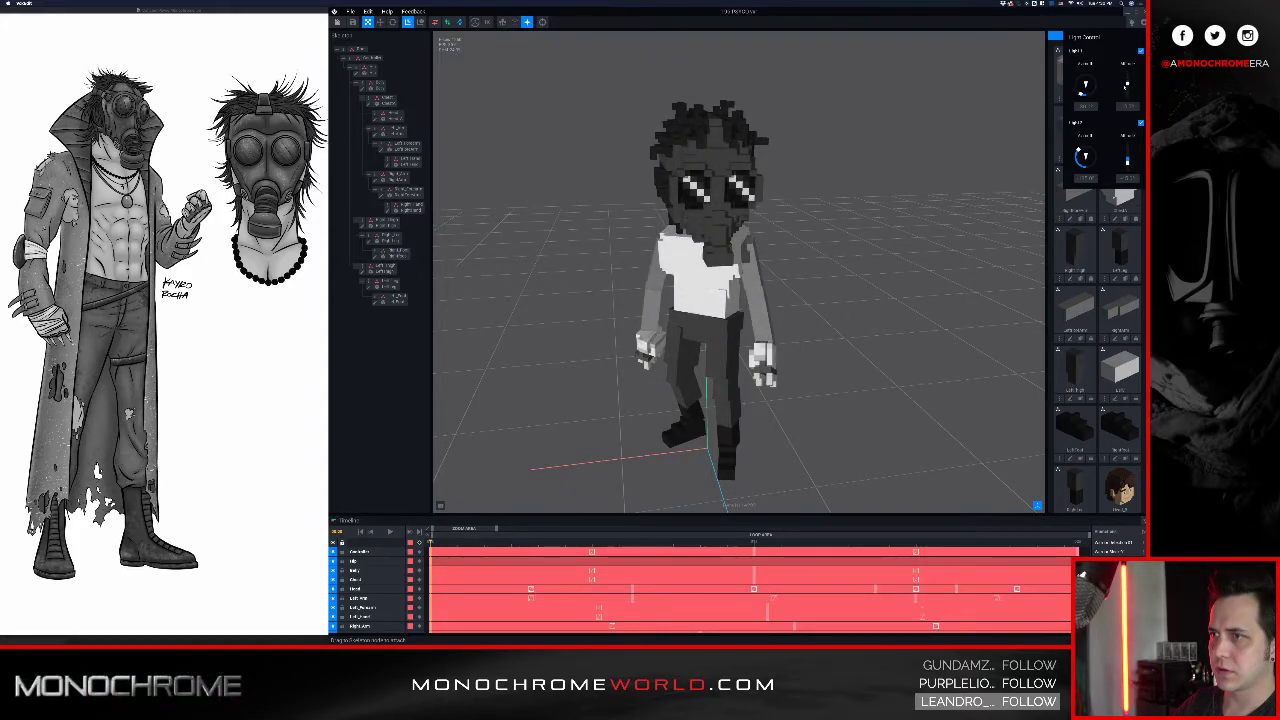
left_click_drag(1077, 152, 1082, 174)
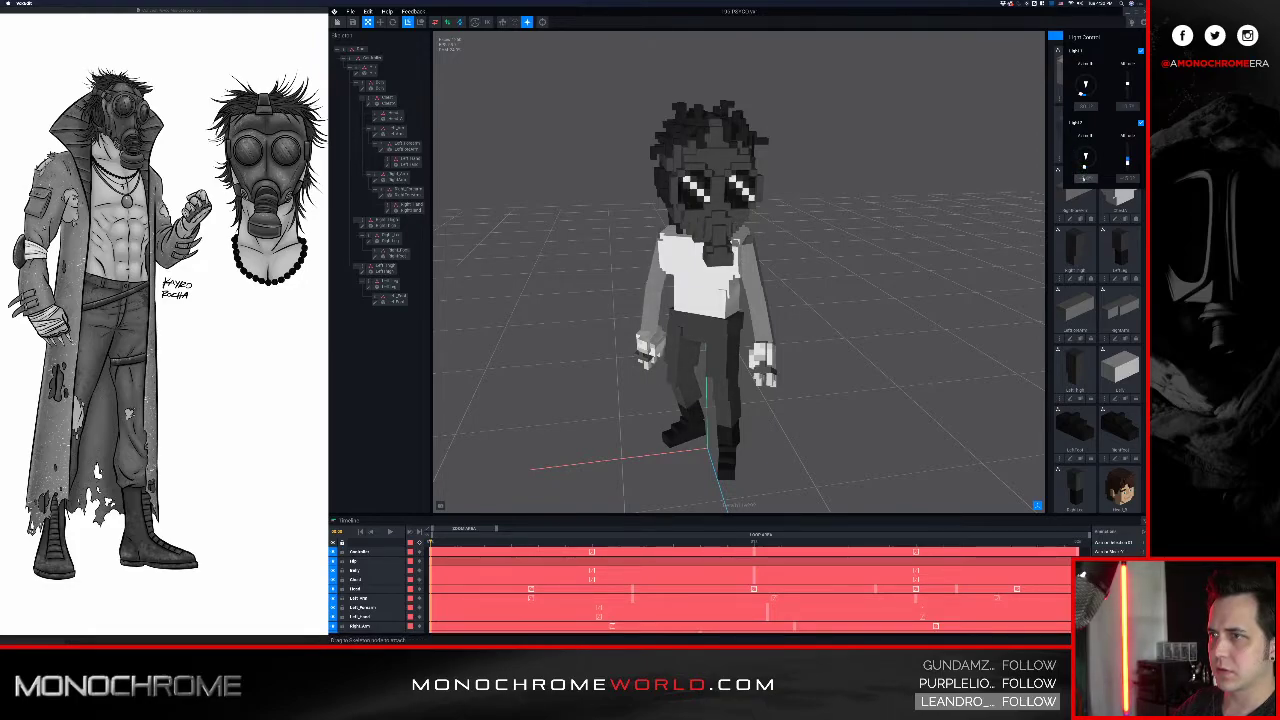
left_click(865, 198)
- Examine the recoloured character under the new lighting from the front, side and above, comparing it with the reference drawing
right_click_drag(735, 242, 920, 203)
scroll(897, 208, "down", 5)
scroll(895, 206, "up", 5)
scroll(894, 205, "up", 2)
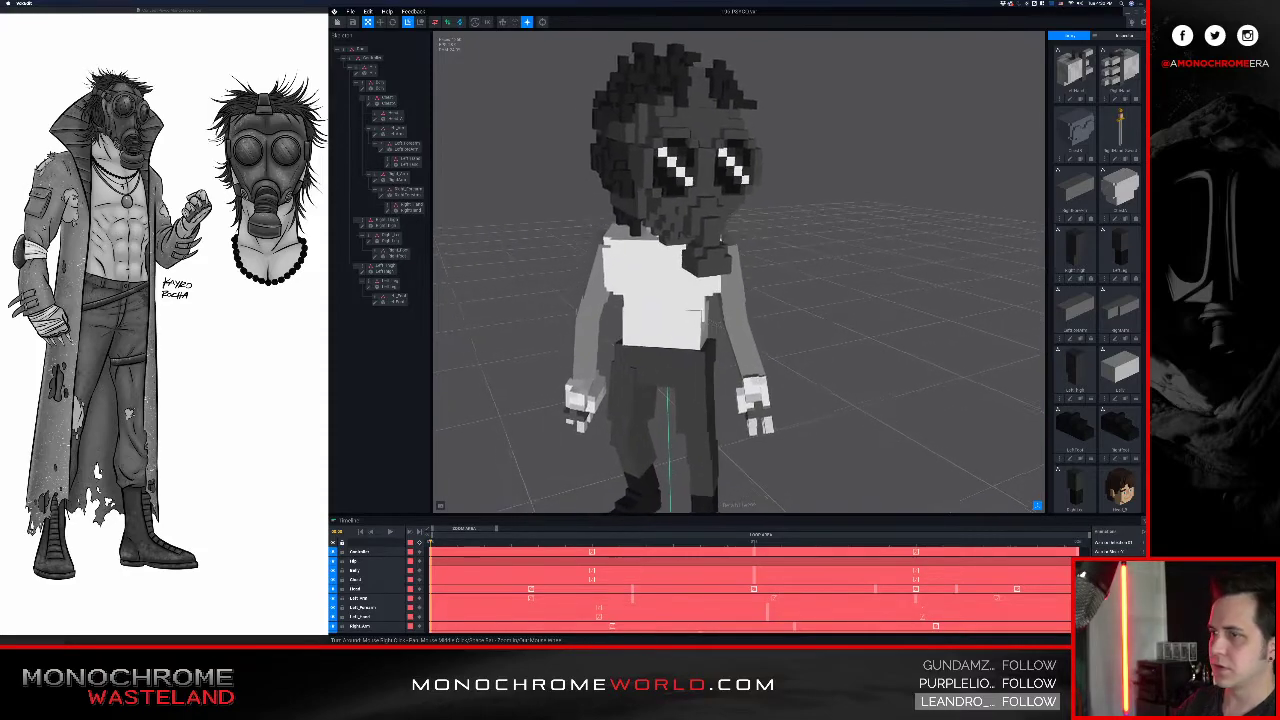
middle_click_drag(889, 207, 902, 197)
scroll(902, 197, "down", 3)
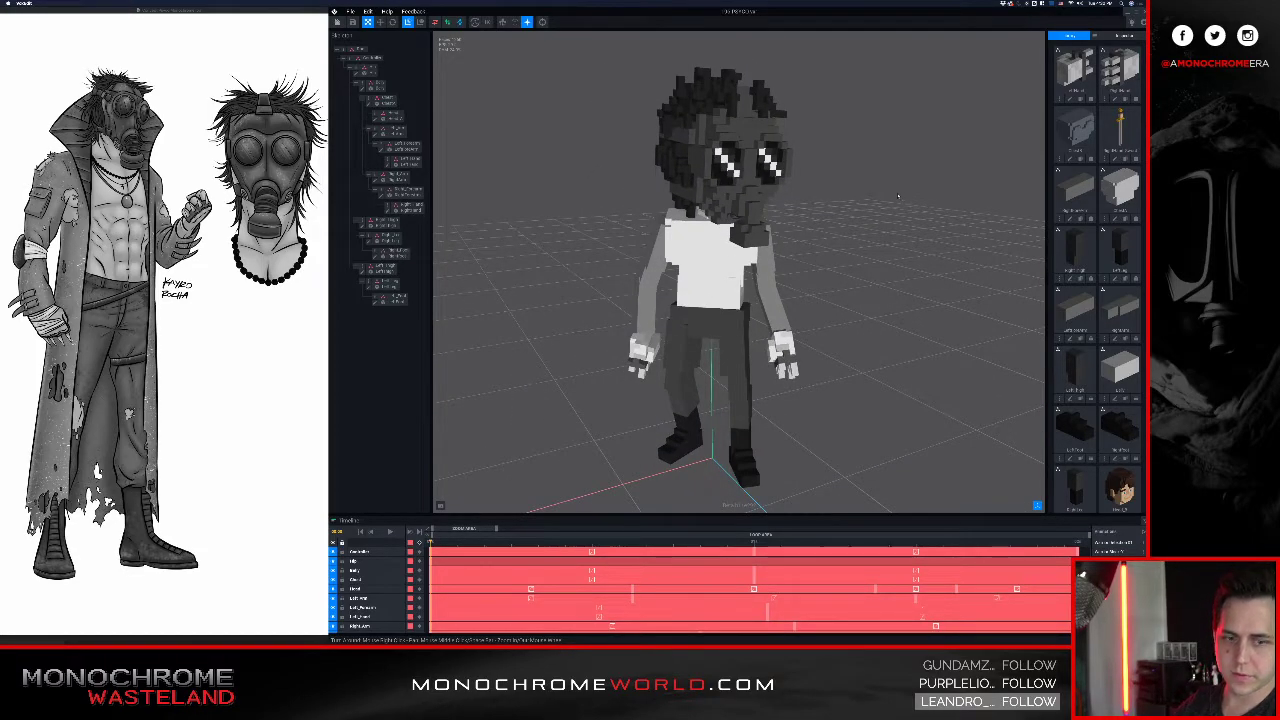
mouse_move(896, 196)
right_mouse_down()
mouse_move(840, 208)
mouse_move(896, 195)
right_mouse_up()
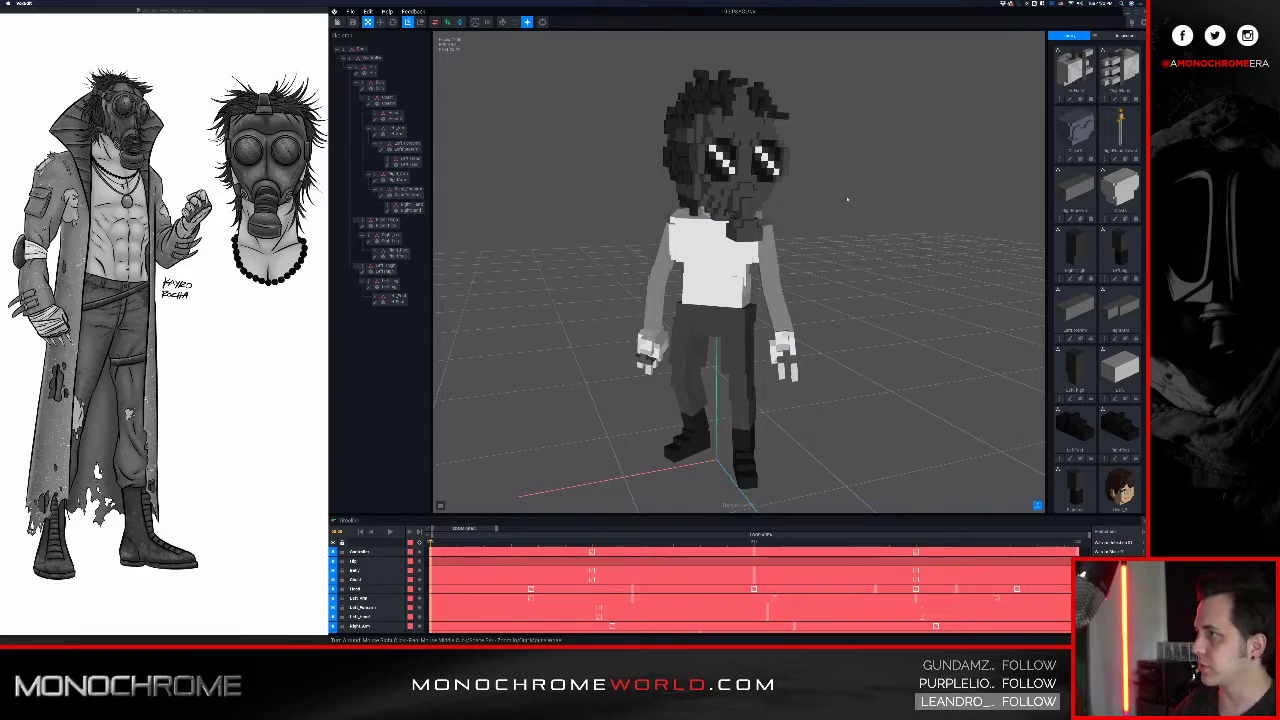
right_click_drag(840, 207, 830, 202)
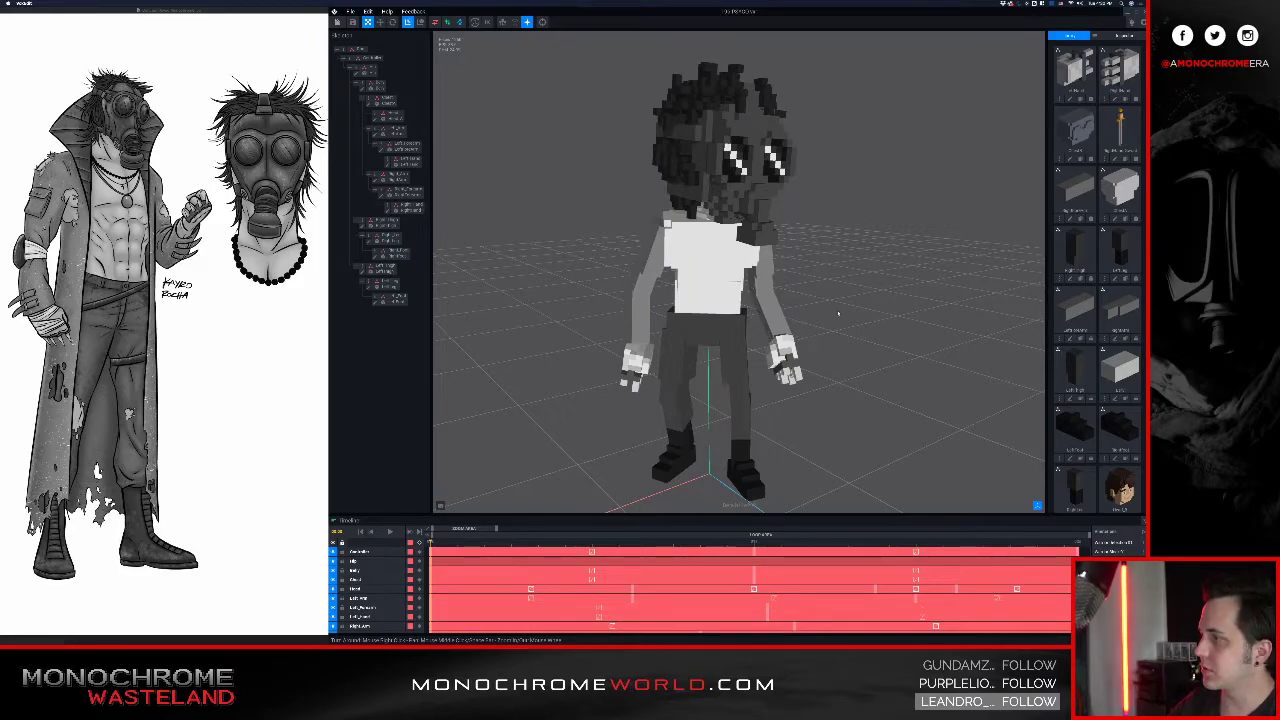
right_click_drag(841, 209, 838, 208)
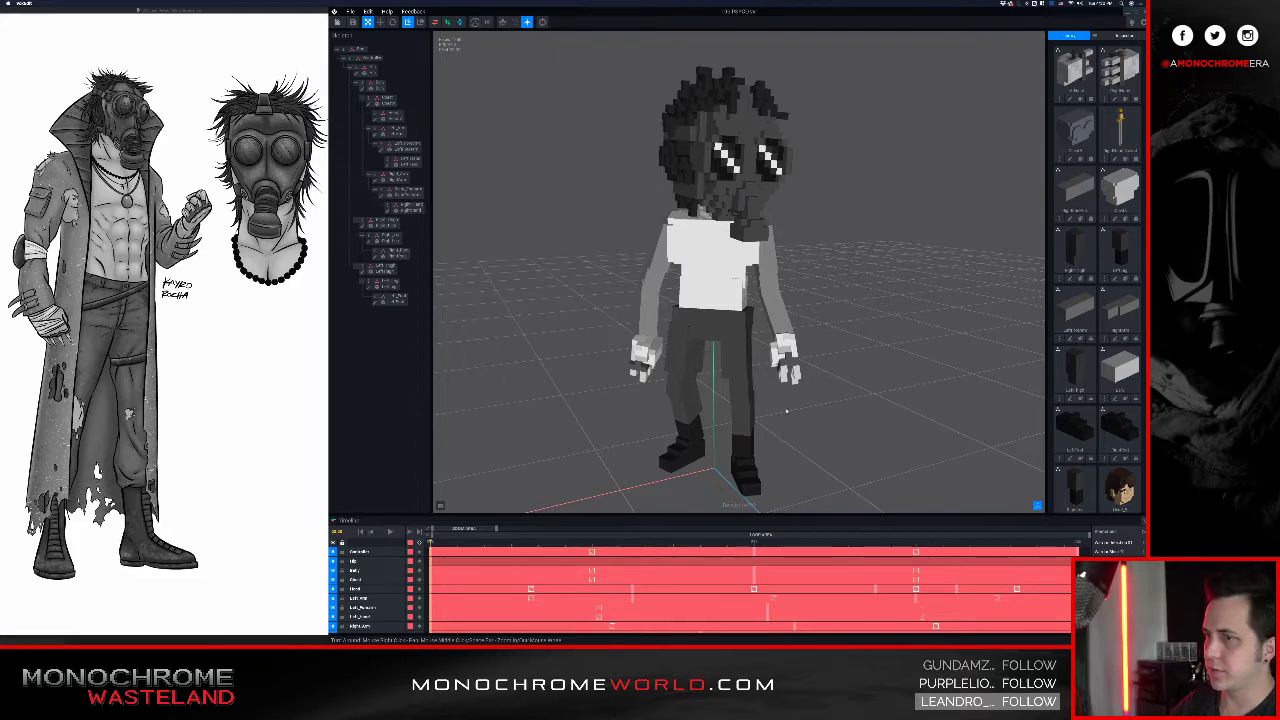
scroll(786, 410, "up", 5)
scroll(817, 401, "down", 3)
right_click_drag(817, 401, 785, 352)
right_click_drag(880, 390, 826, 456)
middle_click_drag(826, 456, 811, 394)
right_click_drag(812, 394, 844, 303)
scroll(820, 360, "down", 4)
scroll(838, 325, "down", 4)
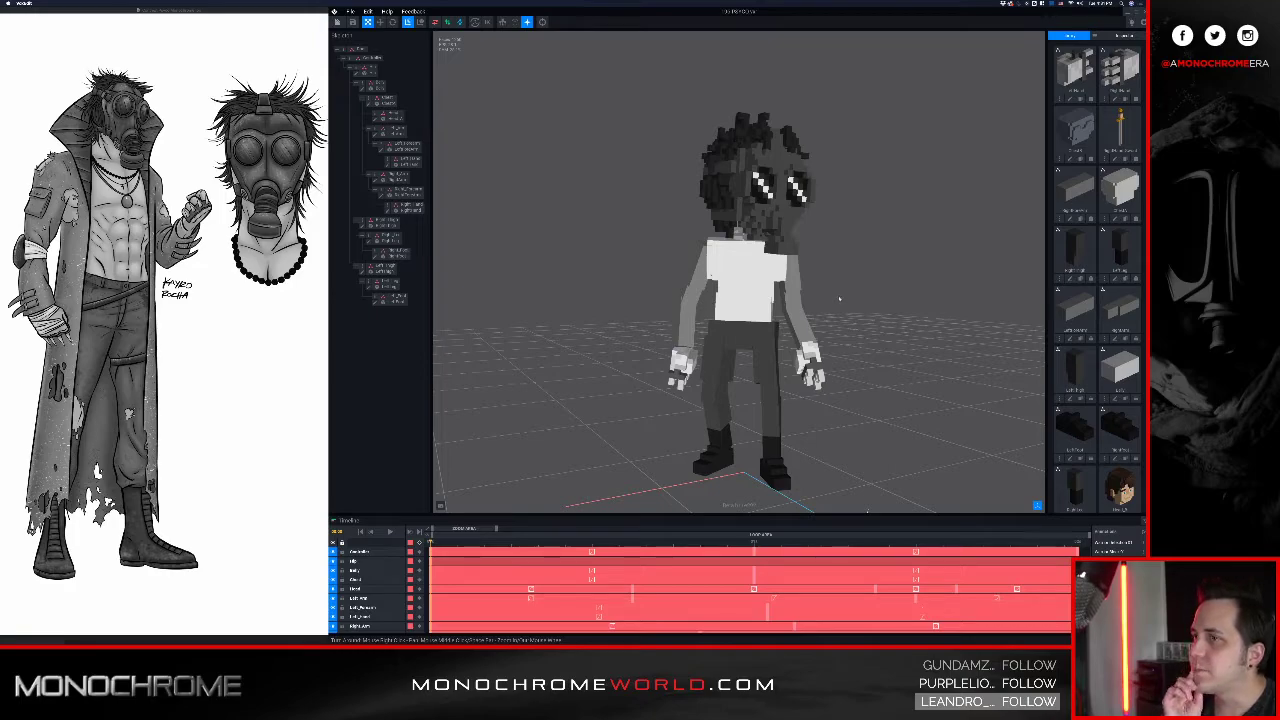
right_click_drag(840, 299, 727, 210)
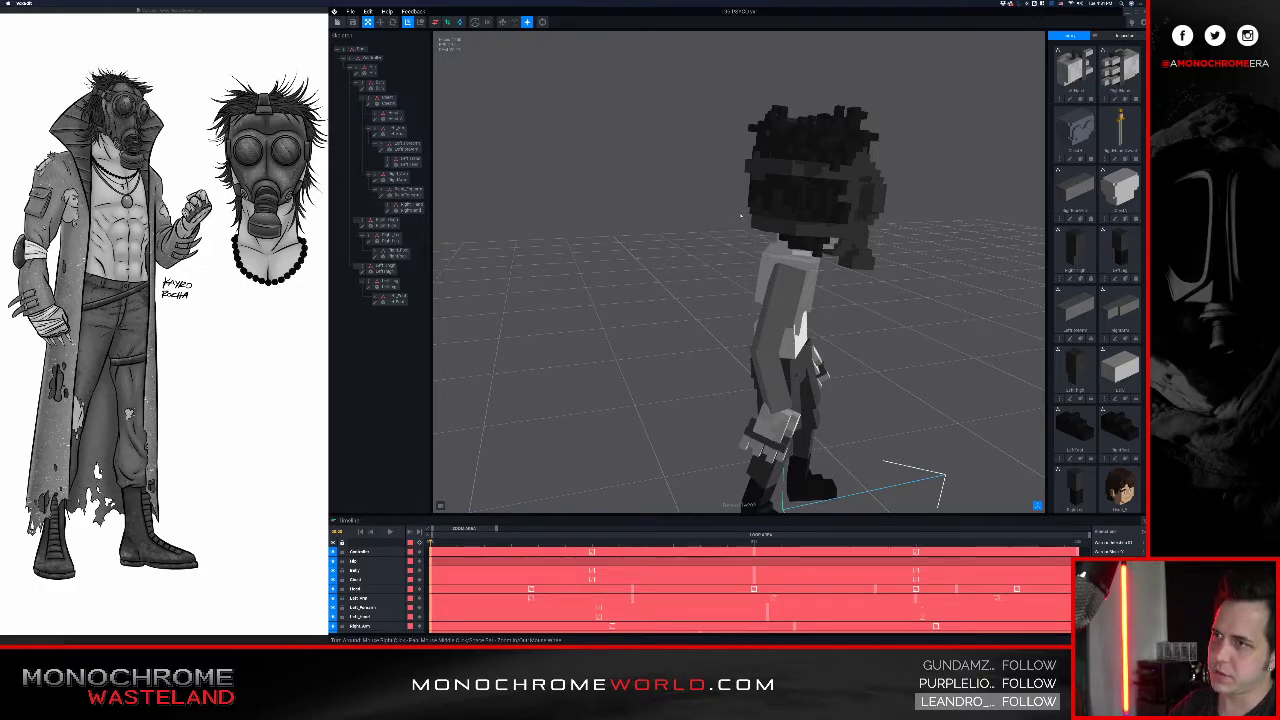
right_click_drag(736, 224, 748, 172)
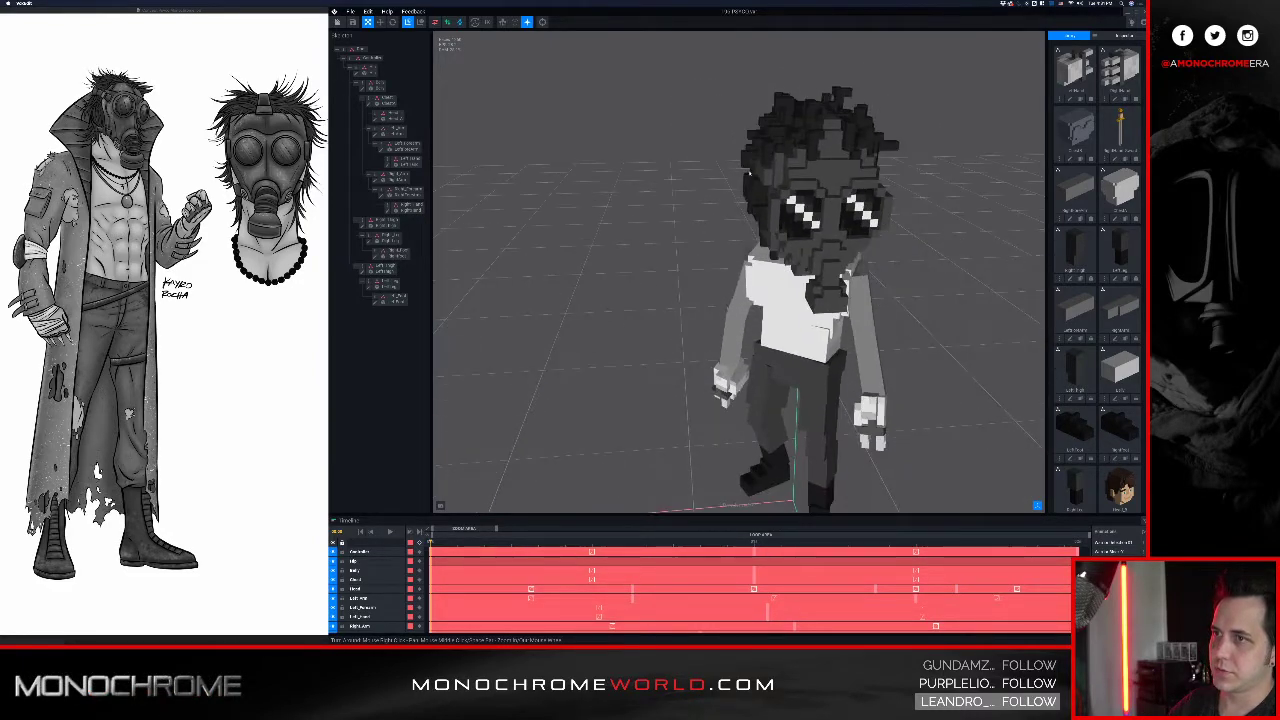
middle_click_drag(746, 175, 728, 171)
right_click_drag(728, 171, 749, 188)
- Open the character's chest model for voxel editing and switch to painting existing voxels
left_click(720, 295)
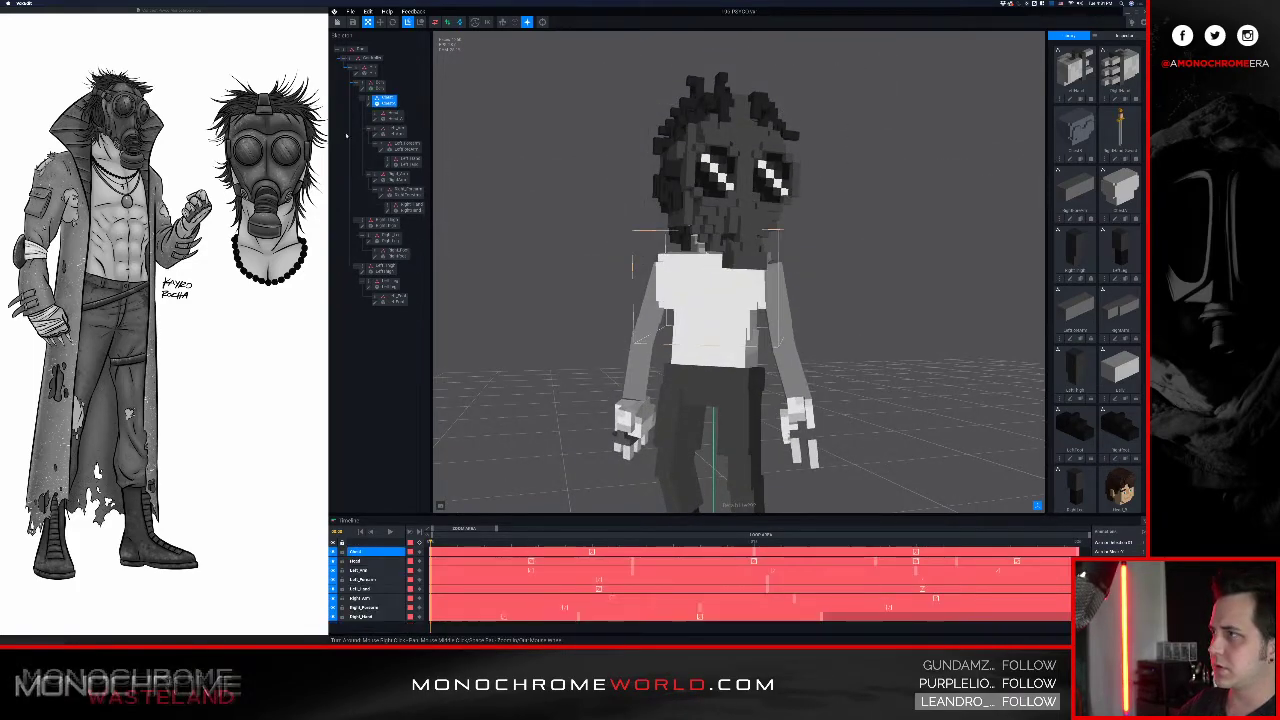
left_click(369, 104)
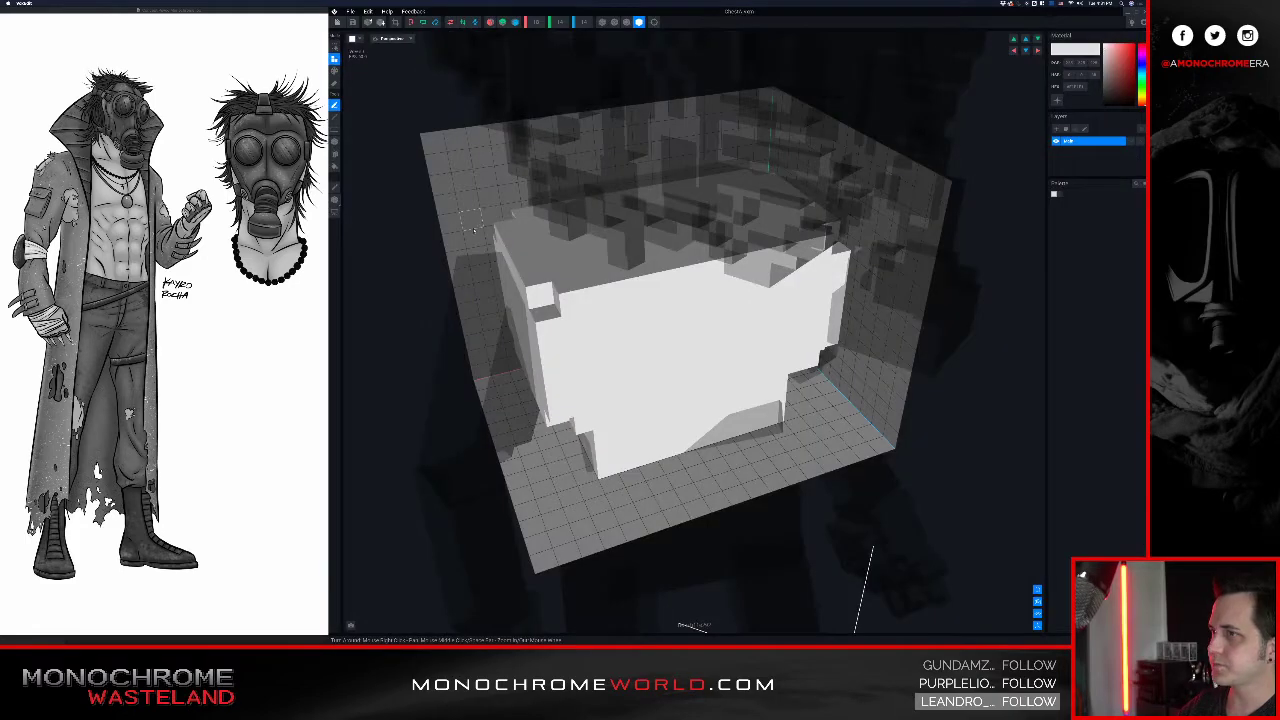
right_click_drag(522, 245, 507, 249)
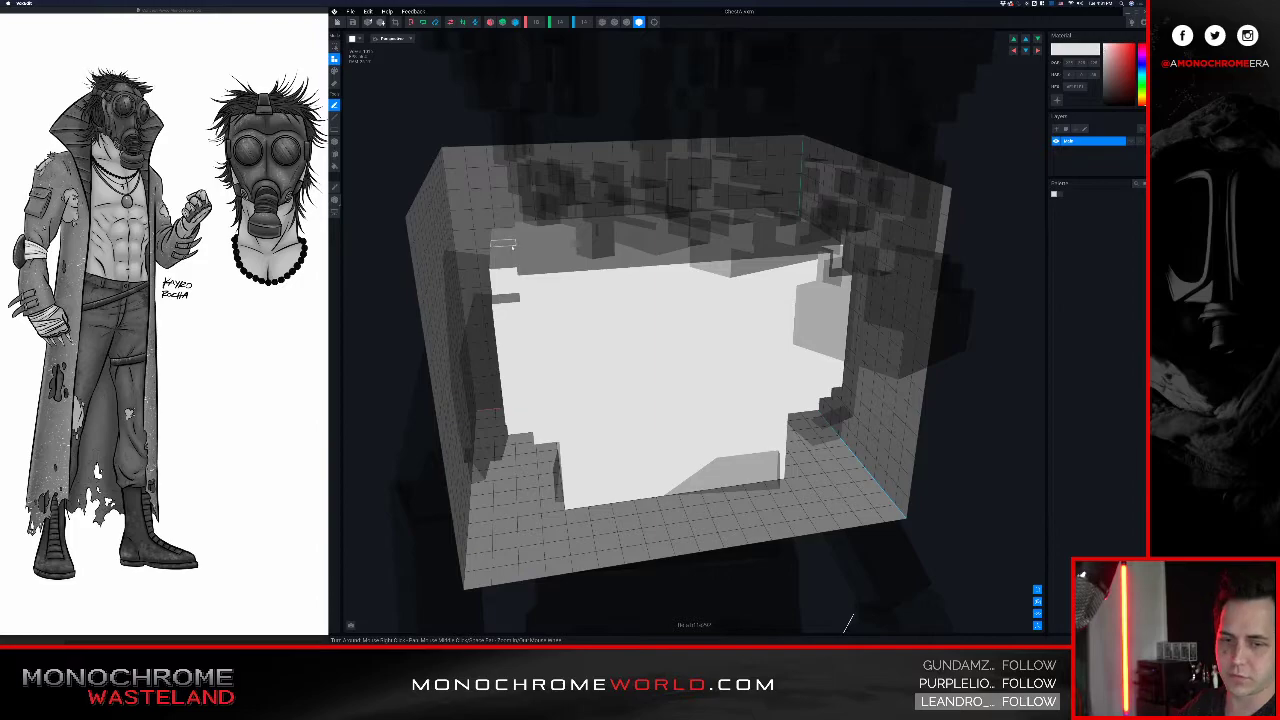
right_click_drag(557, 241, 560, 240)
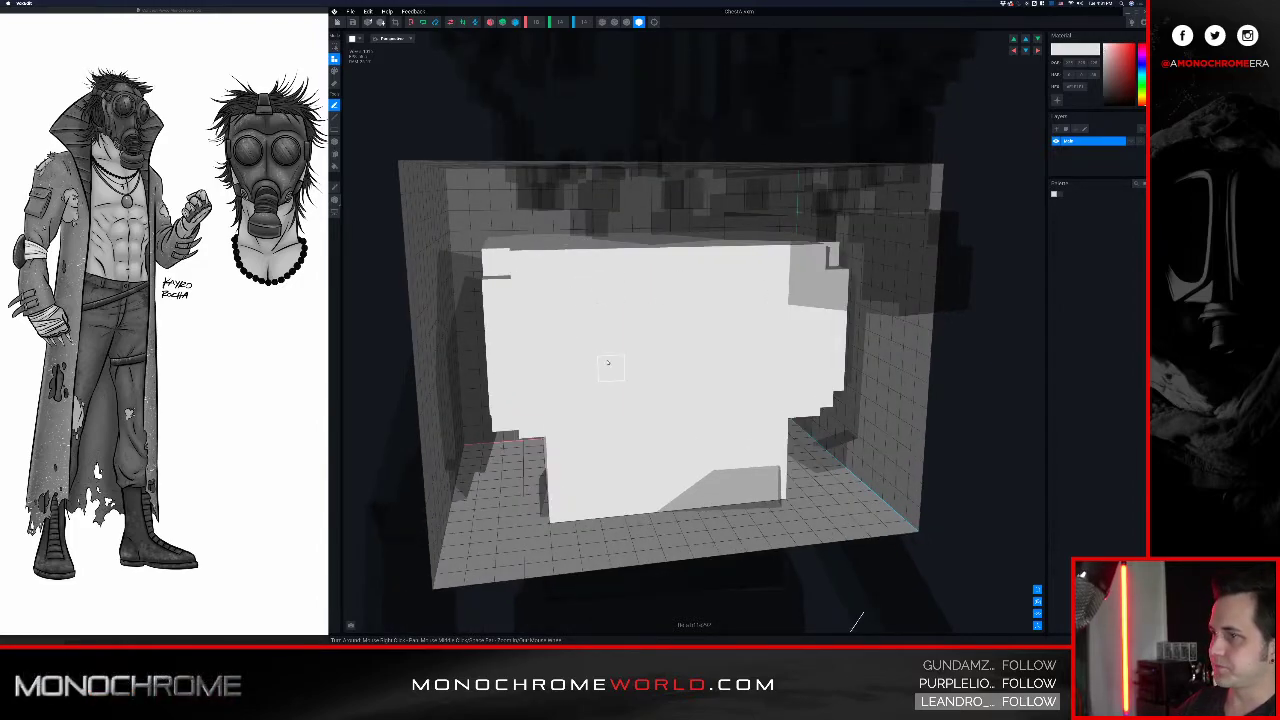
right_click_drag(621, 358, 607, 357)
right_click_drag(630, 361, 626, 356)
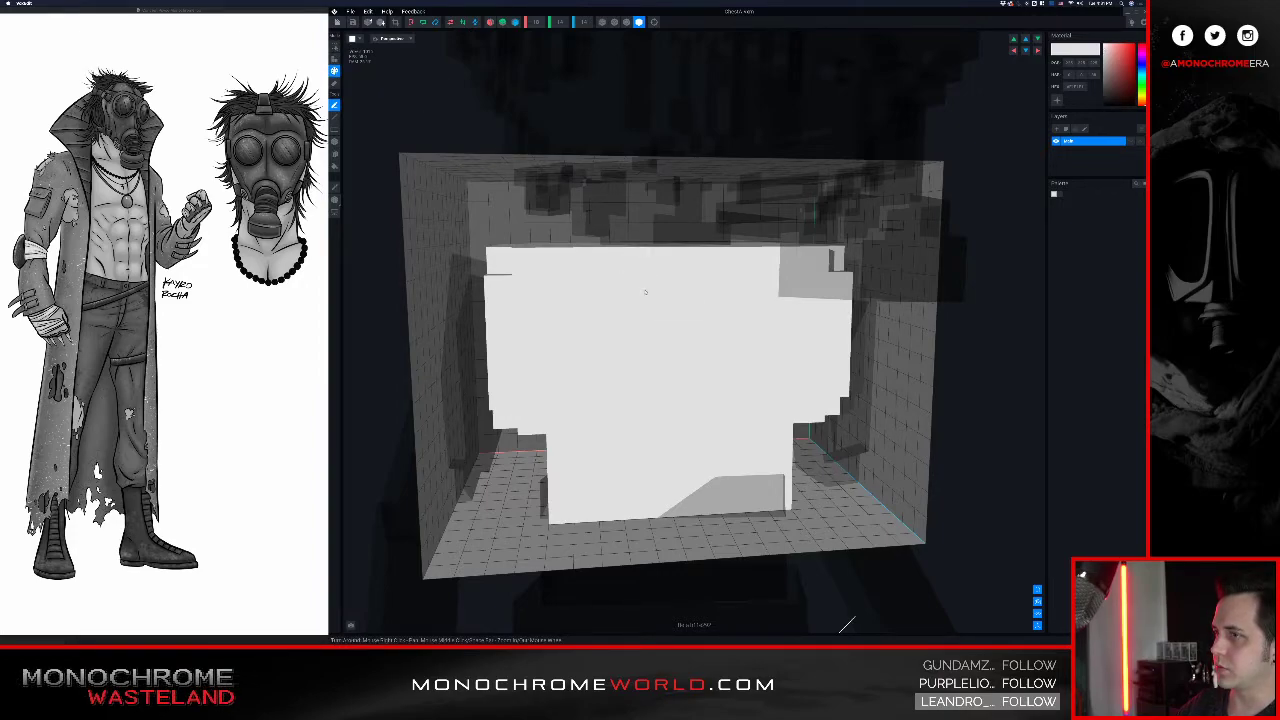
right_click_drag(597, 275, 605, 279)
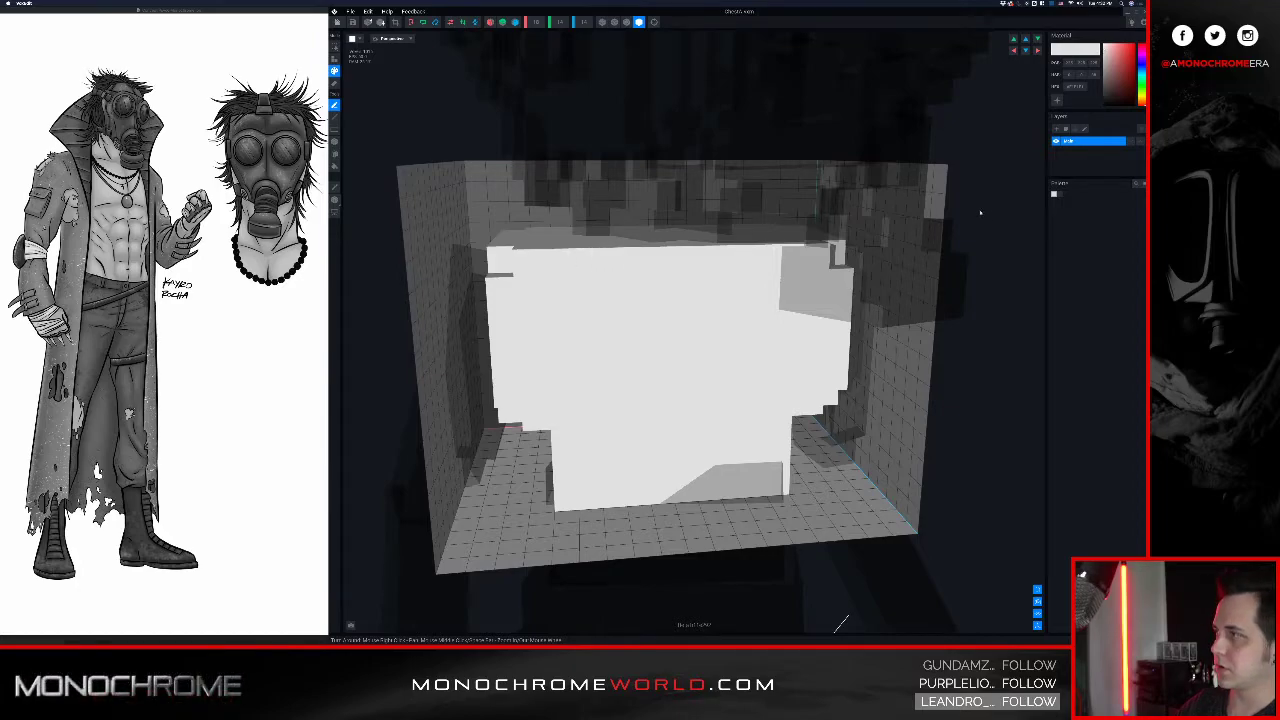
- Set the colour to very dark grey and paint a stepped U-shaped necklace line across the upper front of the chest
left_click(1106, 59)
left_click_drag(1104, 62, 1087, 99)
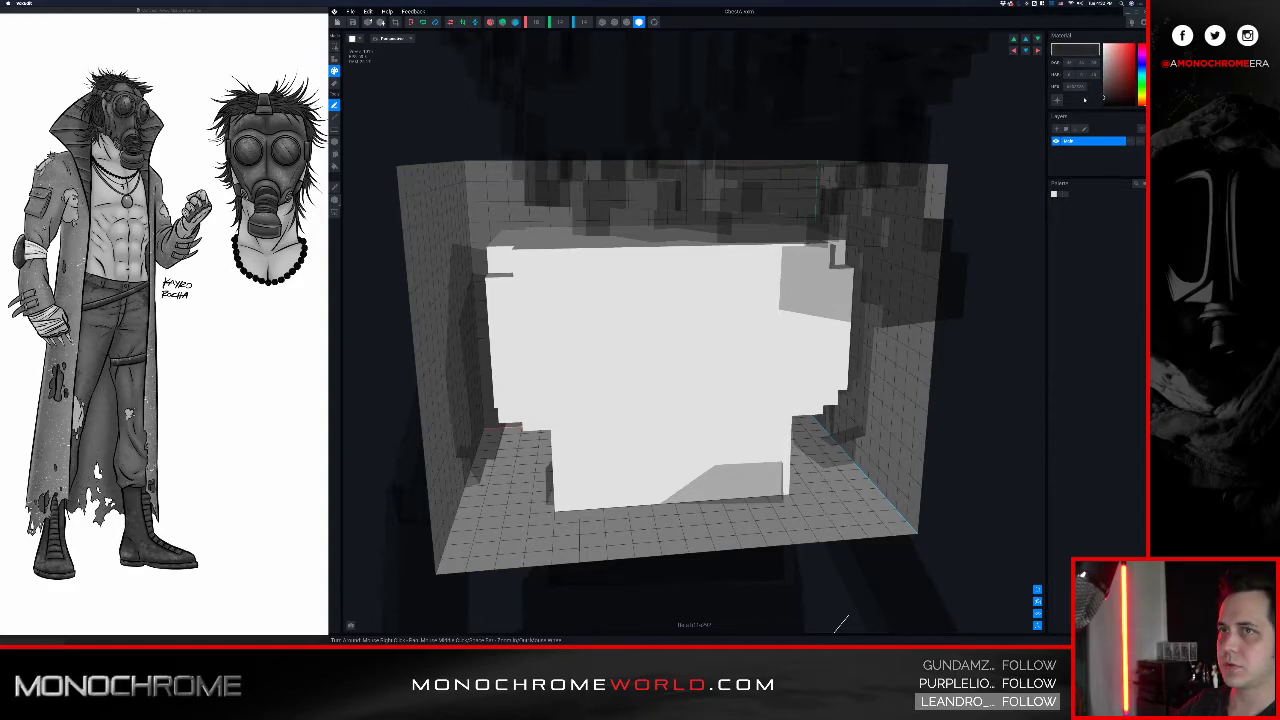
left_click(590, 267)
left_click(610, 287)
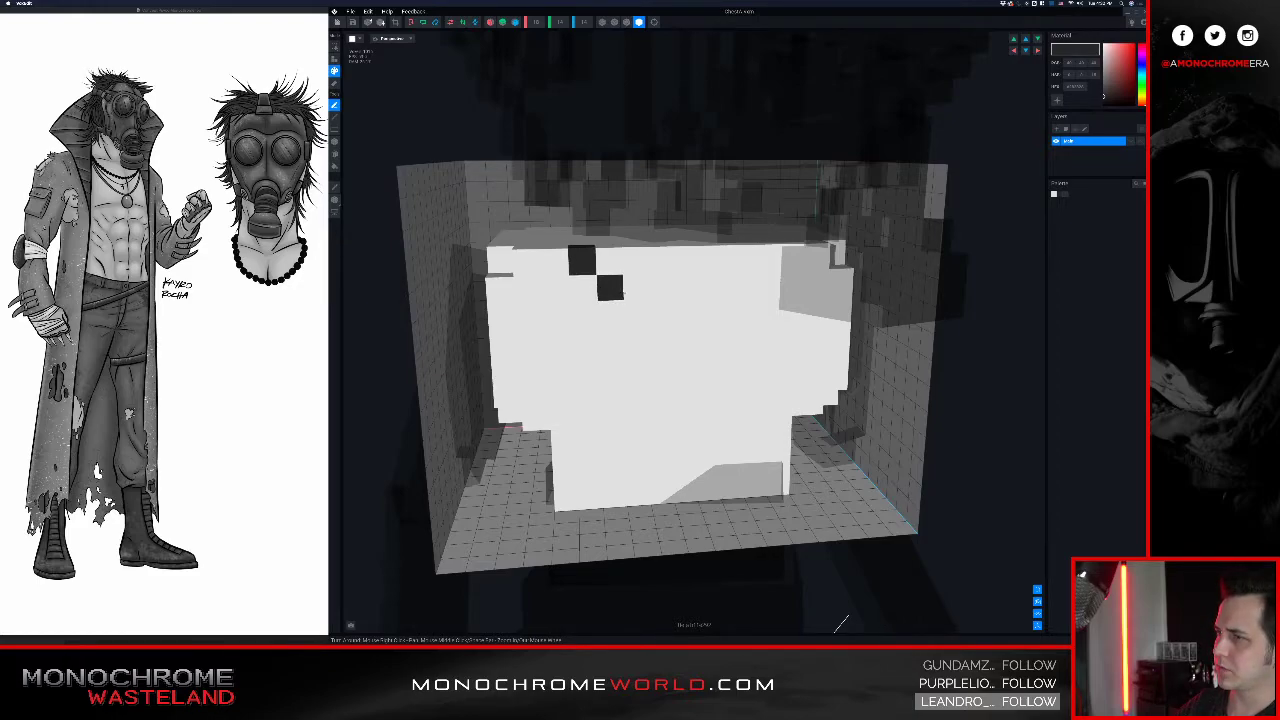
left_click(634, 311)
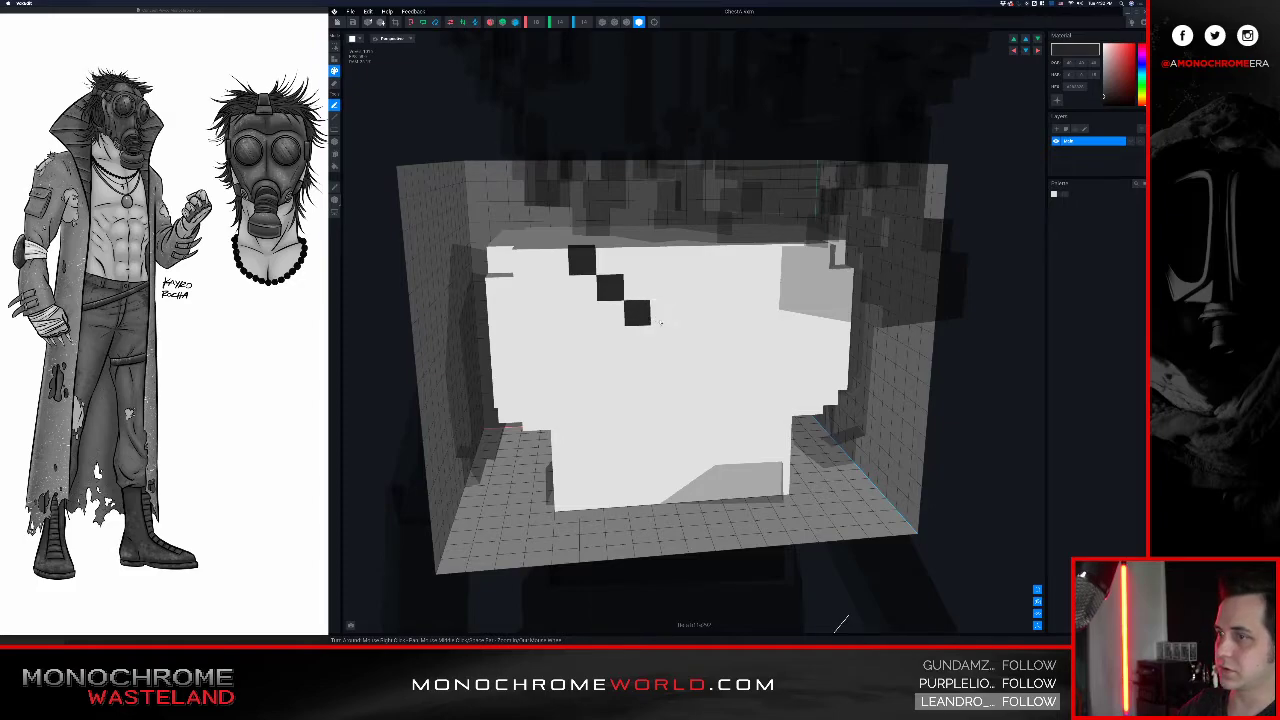
left_click(666, 317)
left_click(690, 312)
left_click(714, 291)
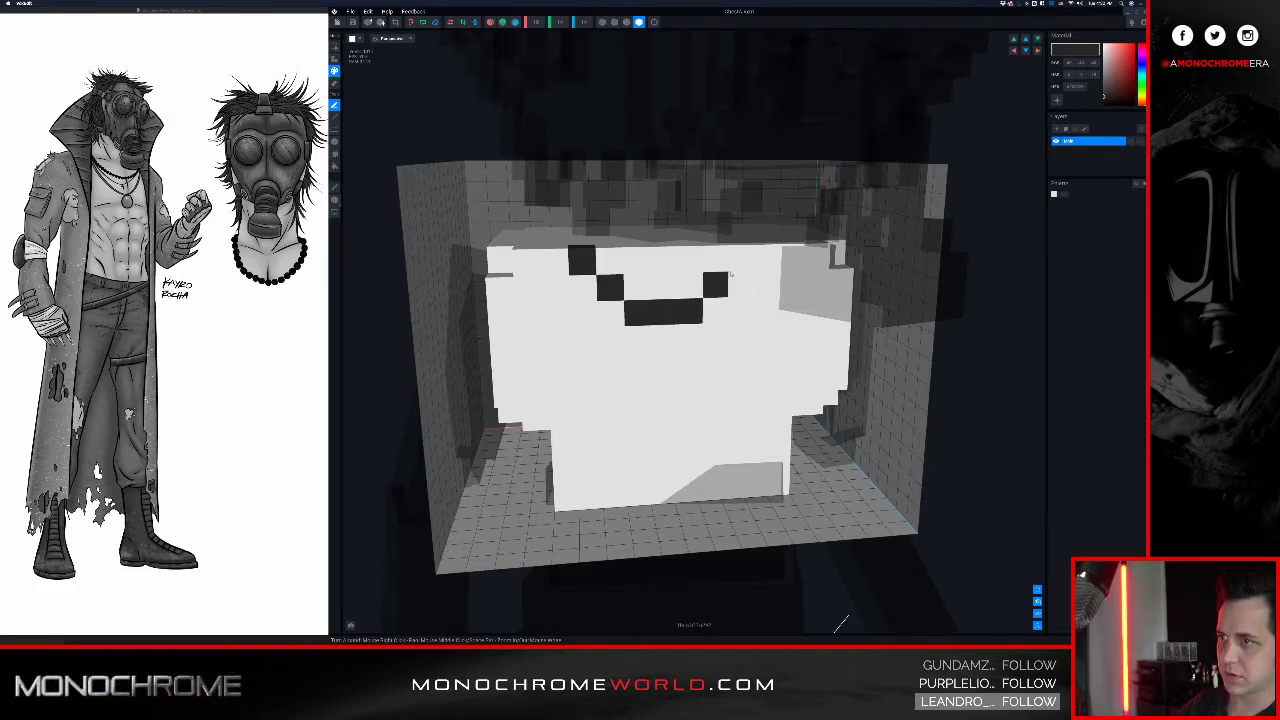
left_click(738, 258)
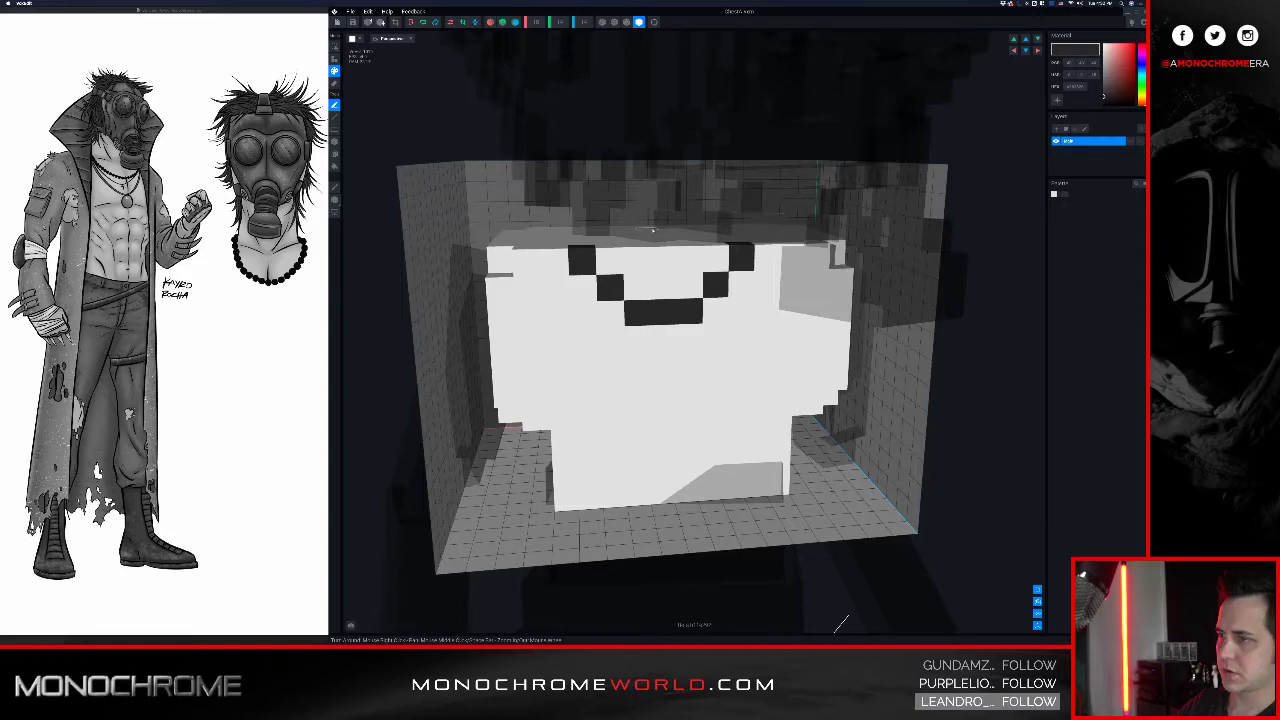
- Continue the dark necklace line over the top of the chest model and around behind the neck
mouse_move(651, 231)
right_mouse_down()
mouse_move(661, 235)
mouse_move(612, 246)
mouse_move(638, 243)
mouse_move(612, 258)
right_mouse_up()
left_click(665, 273)
left_click(649, 265)
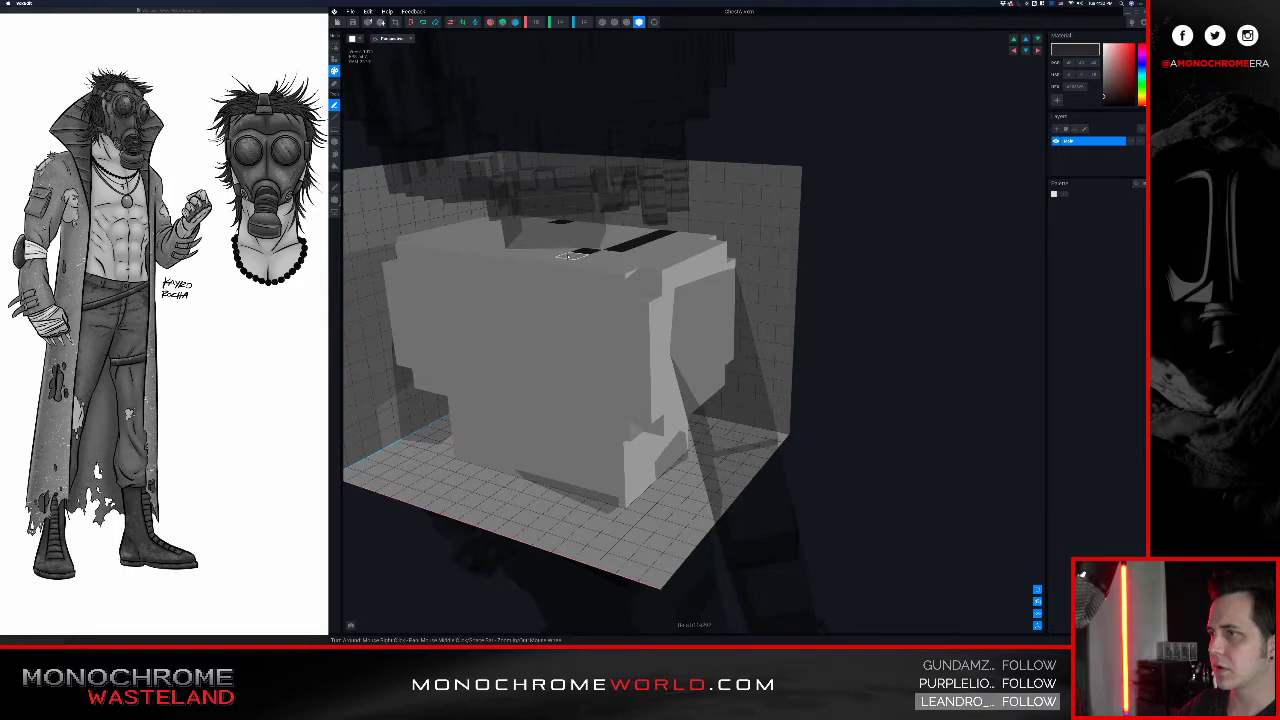
right_click_drag(552, 254, 566, 256)
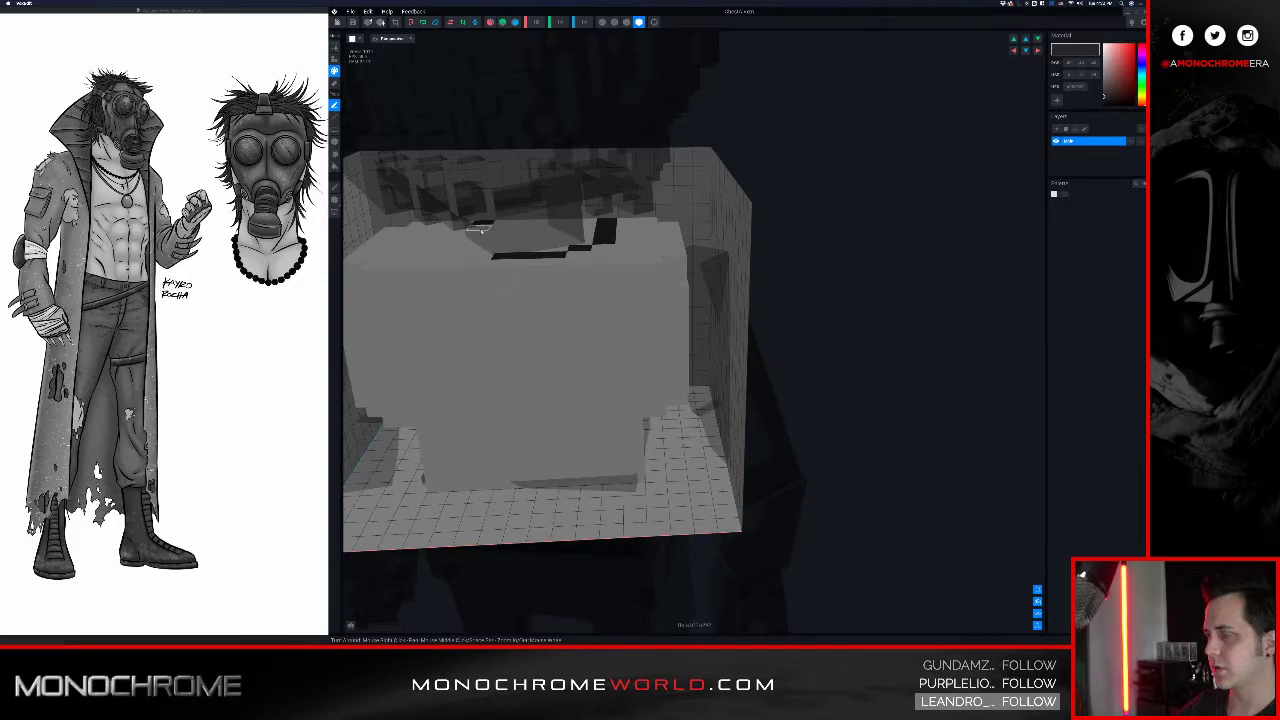
left_click_drag(478, 235, 478, 241)
left_click(482, 251)
mouse_move(504, 257)
right_mouse_down()
mouse_move(370, 270)
mouse_move(478, 236)
mouse_move(462, 226)
mouse_move(478, 242)
mouse_move(548, 243)
right_mouse_up()
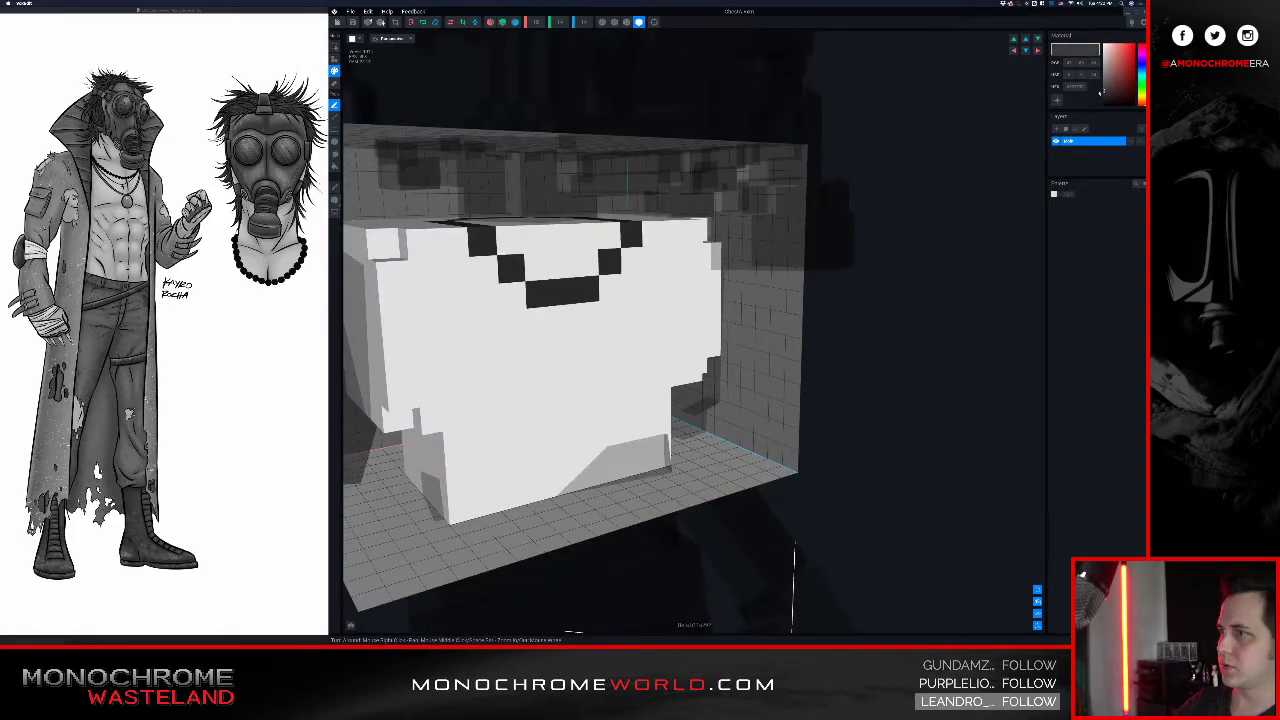
- Add raised voxels in a slightly lighter dark grey, stepping down from the character's right shoulder to the chest centre as a second necklace
right_click_drag(630, 303, 571, 270)
key("a")
mouse_move(508, 229)
right_mouse_down()
mouse_move(484, 217)
mouse_move(499, 223)
right_mouse_up()
left_click_drag(499, 207, 501, 224)
left_click(521, 257)
right_click_drag(525, 262, 519, 249)
left_click(549, 278)
left_click(577, 302)
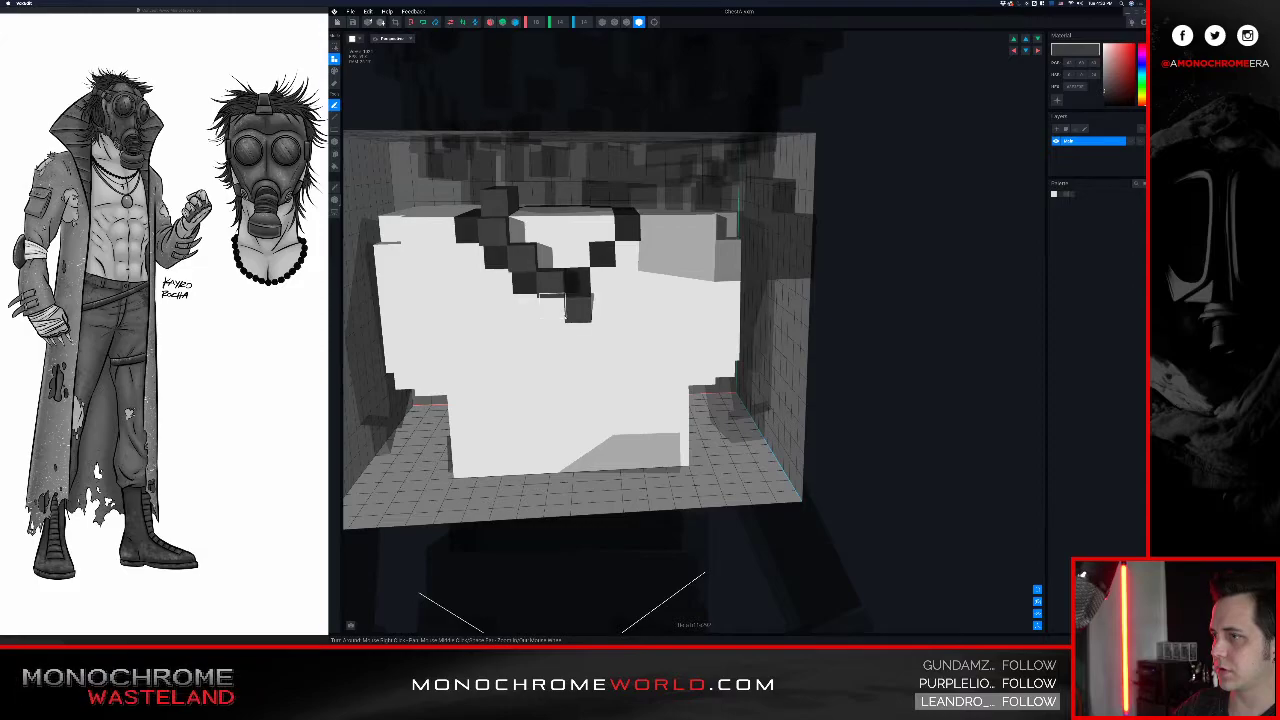
- Build a raised dark grey cross pendant below the chest-centre end of the necklace, removing the stray voxel beside its lower arm
right_click_drag(572, 326, 575, 324)
left_click(577, 329)
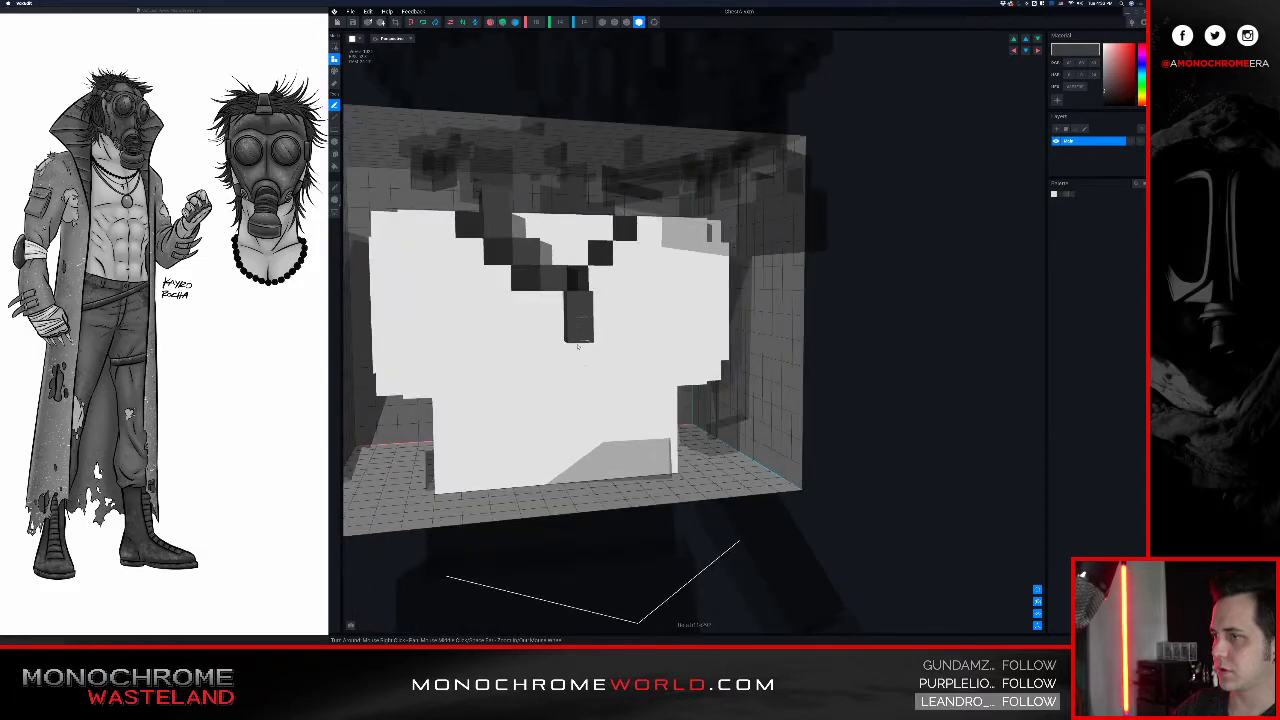
left_click(577, 353)
left_click(559, 327)
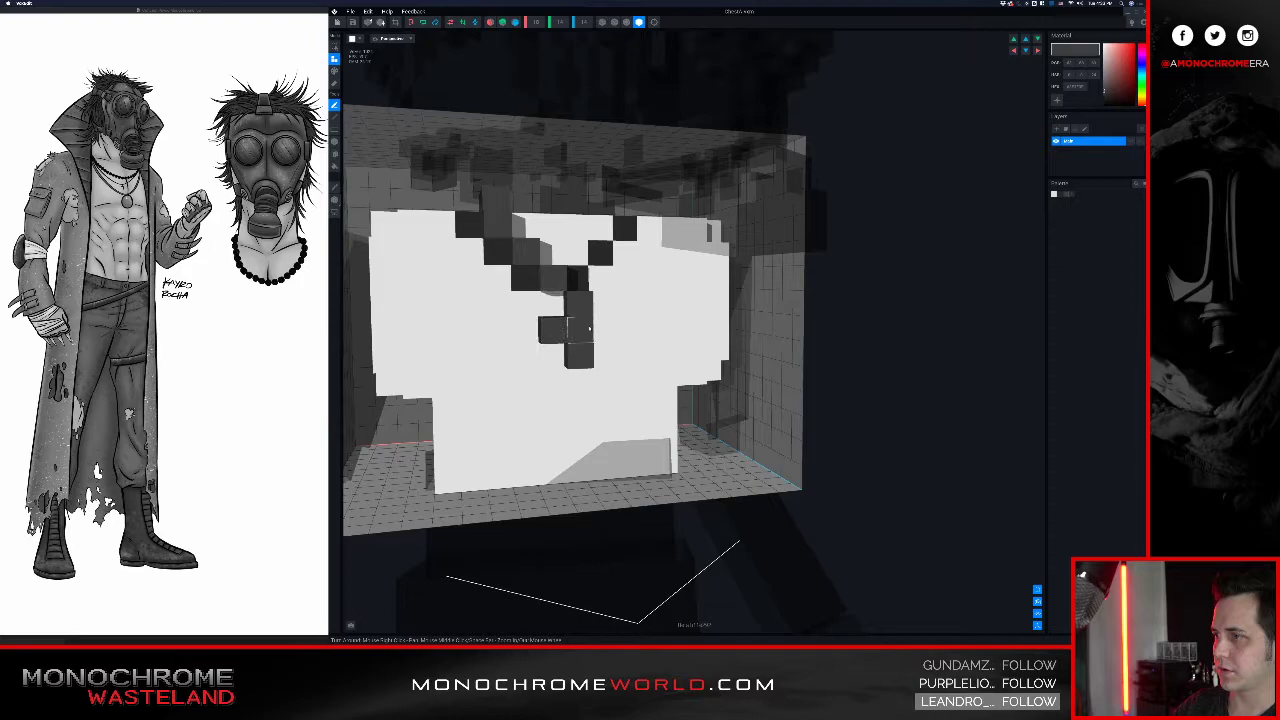
left_click(602, 328)
left_click(592, 377)
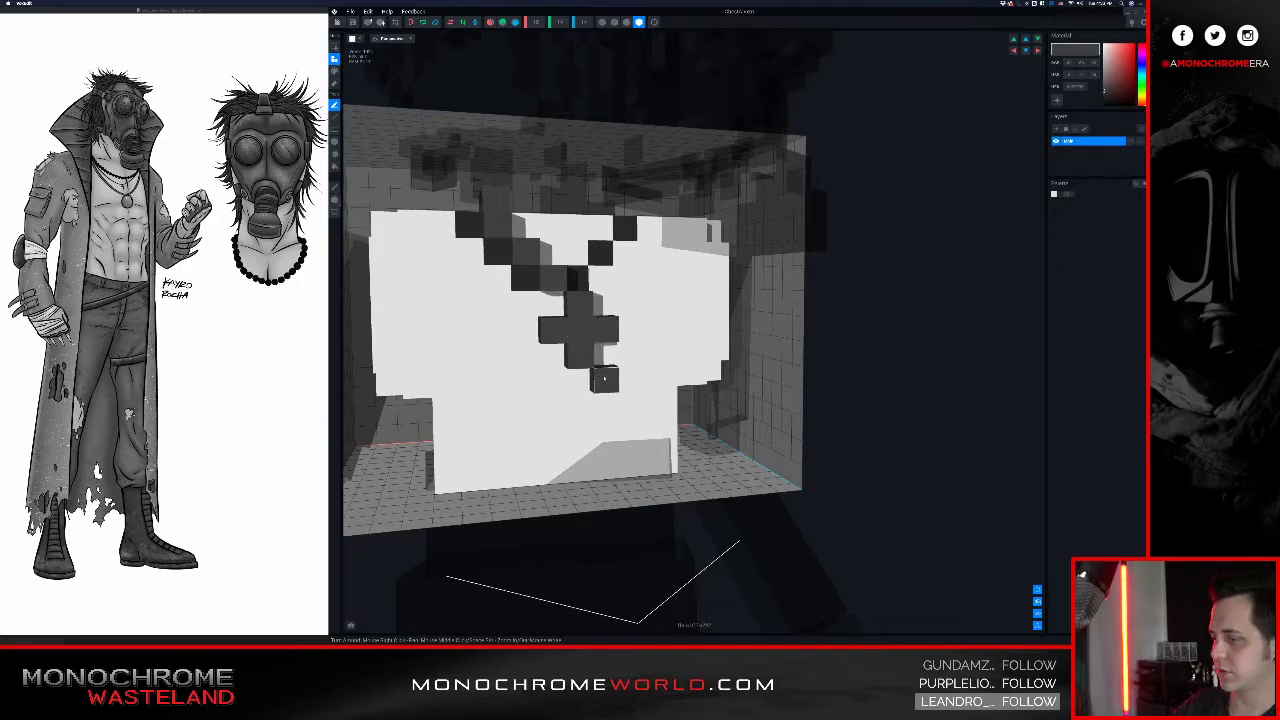
left_click(603, 377, "shift")
left_click(579, 380)
- Continue the raised dark grey necklace from the chest centre up to the character's left shoulder and around behind the neck
mouse_move(643, 334)
right_mouse_down()
mouse_move(617, 299)
mouse_move(618, 269)
mouse_move(653, 219)
right_mouse_up()
left_click(605, 288)
left_click(618, 267)
left_click(643, 238)
left_click_drag(653, 219, 644, 180)
right_click_drag(645, 180, 490, 160)
left_click_drag(645, 204, 664, 213)
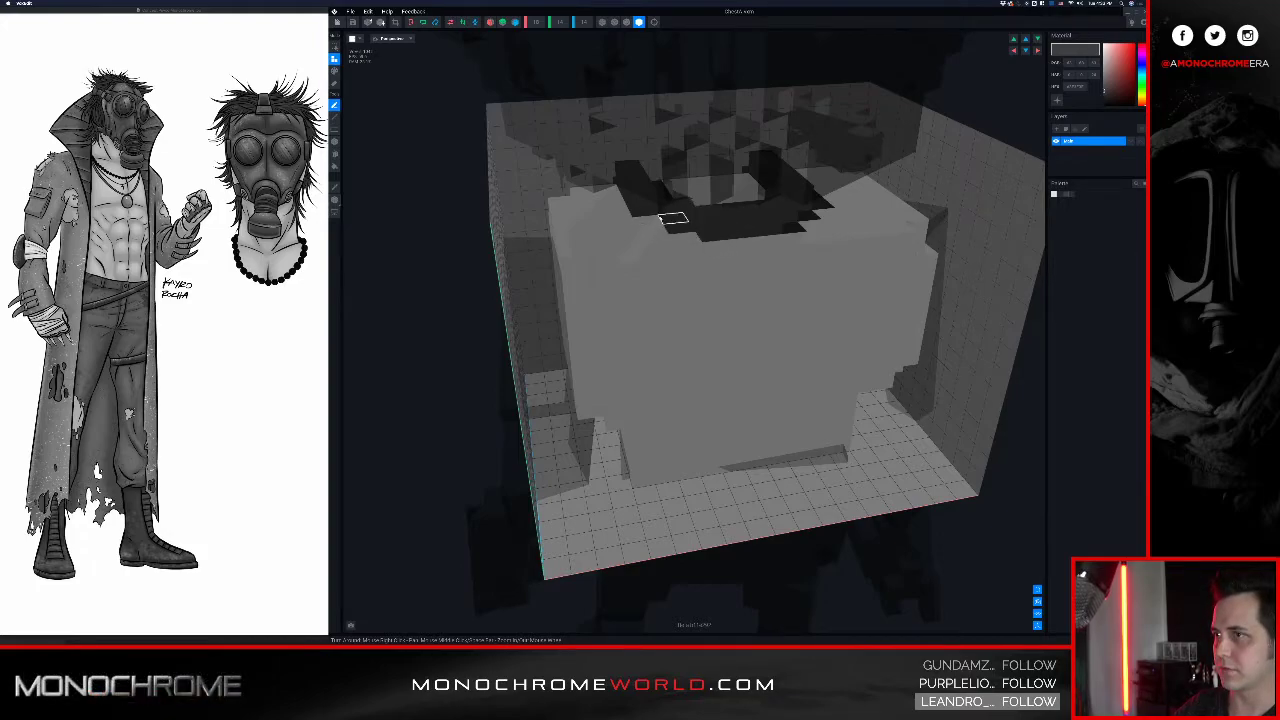
- Check the finished necklaces from the front, then close the chest model and save its changes
right_click_drag(621, 188, 560, 172)
scroll(622, 193, "down", 3)
scroll(614, 198, "down", 3)
right_click_drag(632, 254, 658, 250)
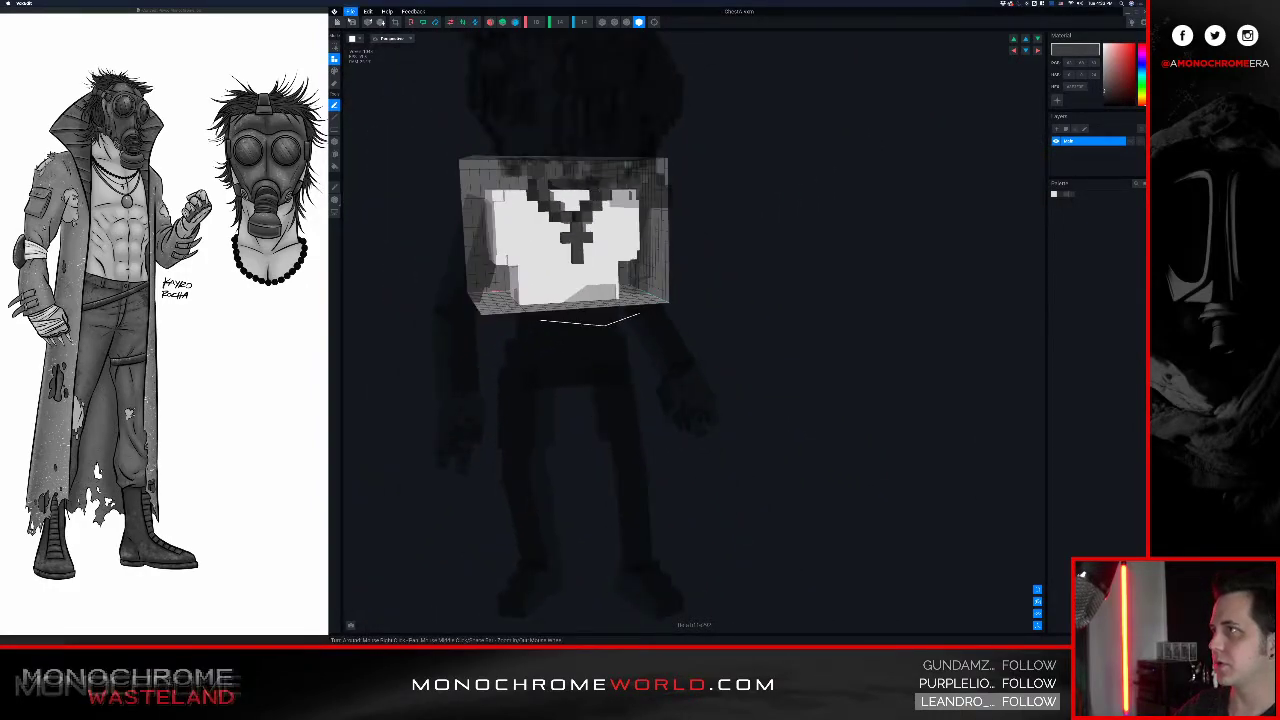
left_click(338, 22)
left_click(683, 190)
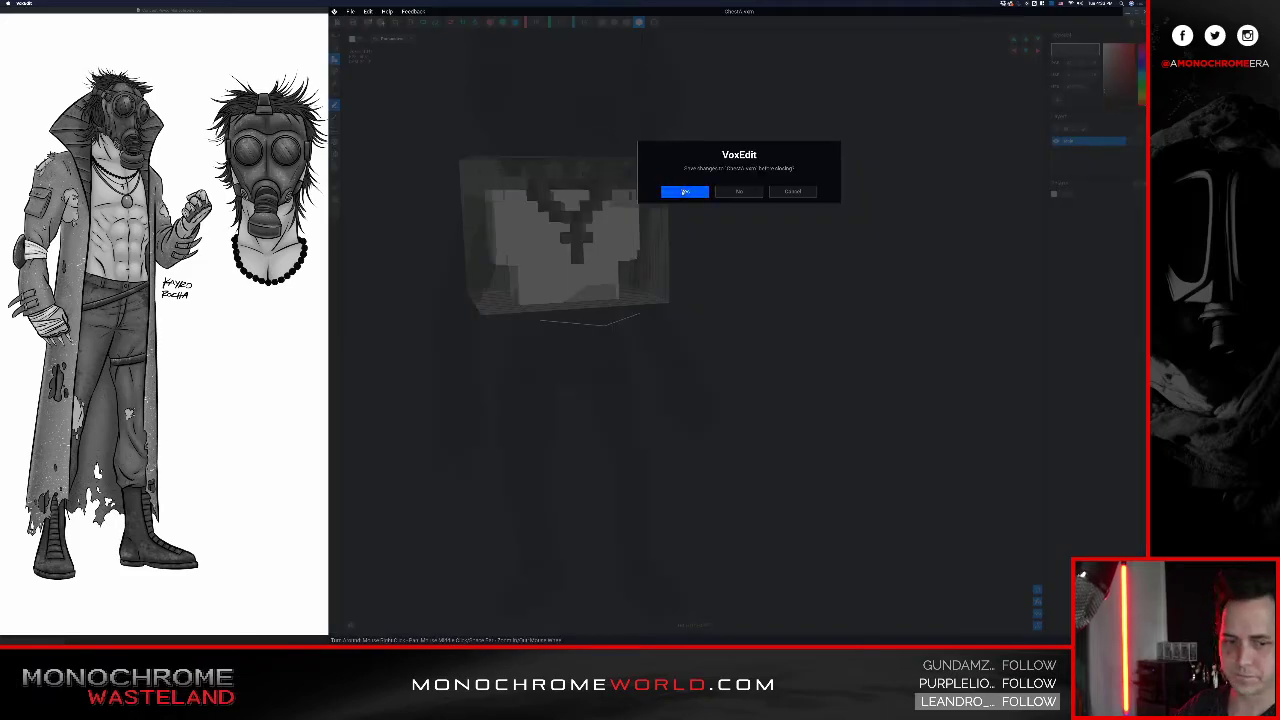
- Examine the whole character with the new necklaces and cross pendant from several angles and distances against the reference drawing
right_click_drag(609, 305, 597, 278)
scroll(597, 291, "down", 3)
scroll(608, 286, "down", 3)
scroll(593, 278, "up", 5)
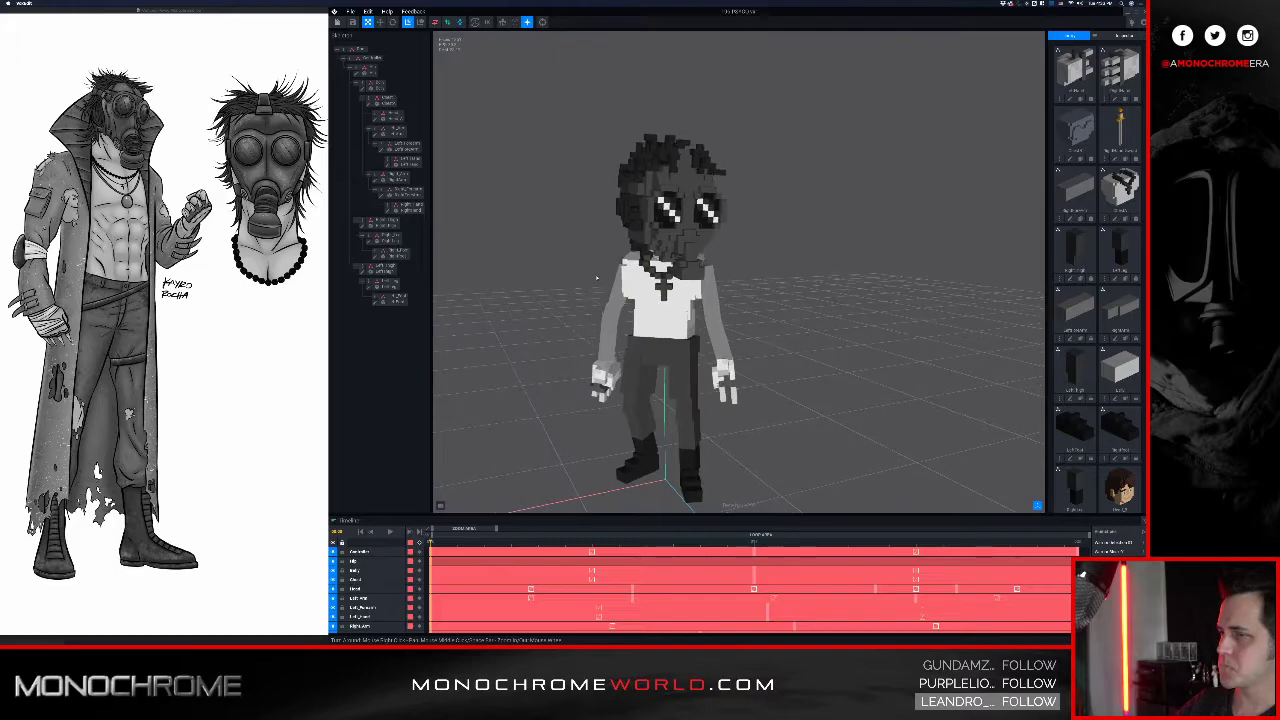
middle_click_drag(600, 276, 610, 264)
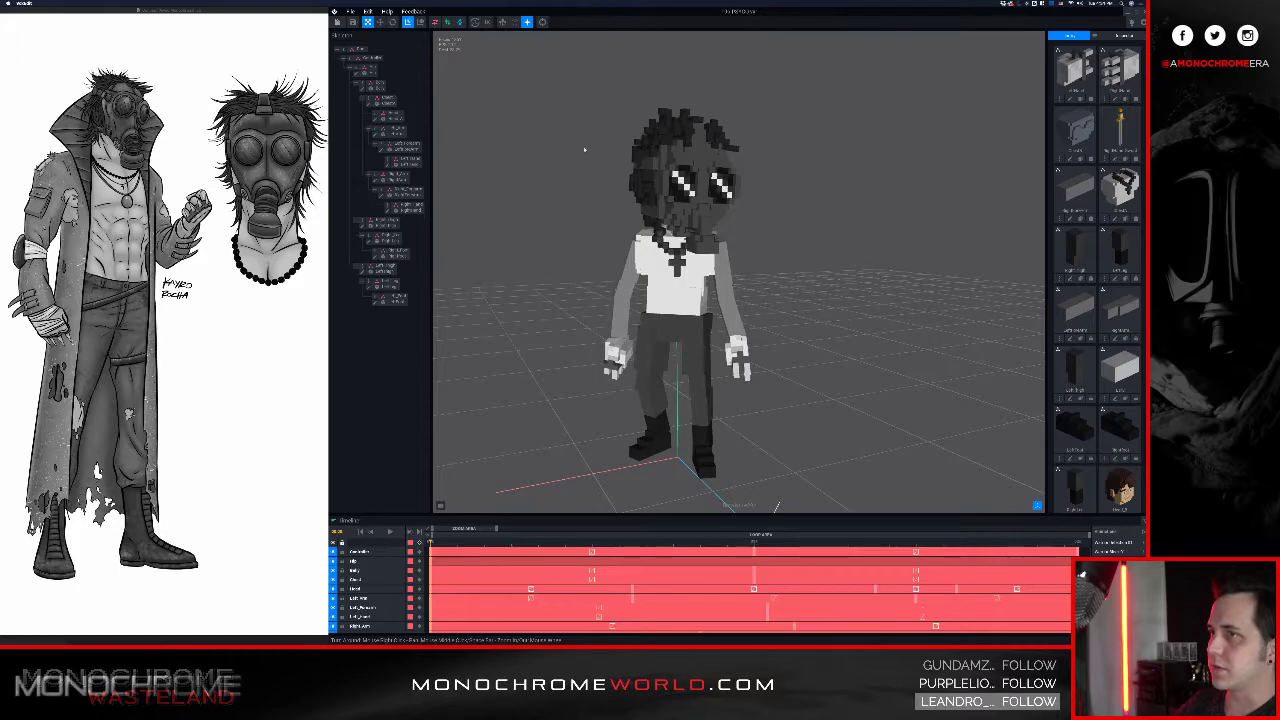
right_click_drag(607, 281, 606, 170)
middle_click_drag(530, 160, 620, 151)
scroll(620, 151, "down", 2)
mouse_move(588, 148)
right_mouse_down()
mouse_move(575, 146)
mouse_move(590, 134)
mouse_move(608, 152)
right_mouse_up()
scroll(590, 138, "down", 4)
middle_click_drag(608, 152, 636, 178)
scroll(636, 178, "up", 2)
scroll(636, 178, "up", 2)
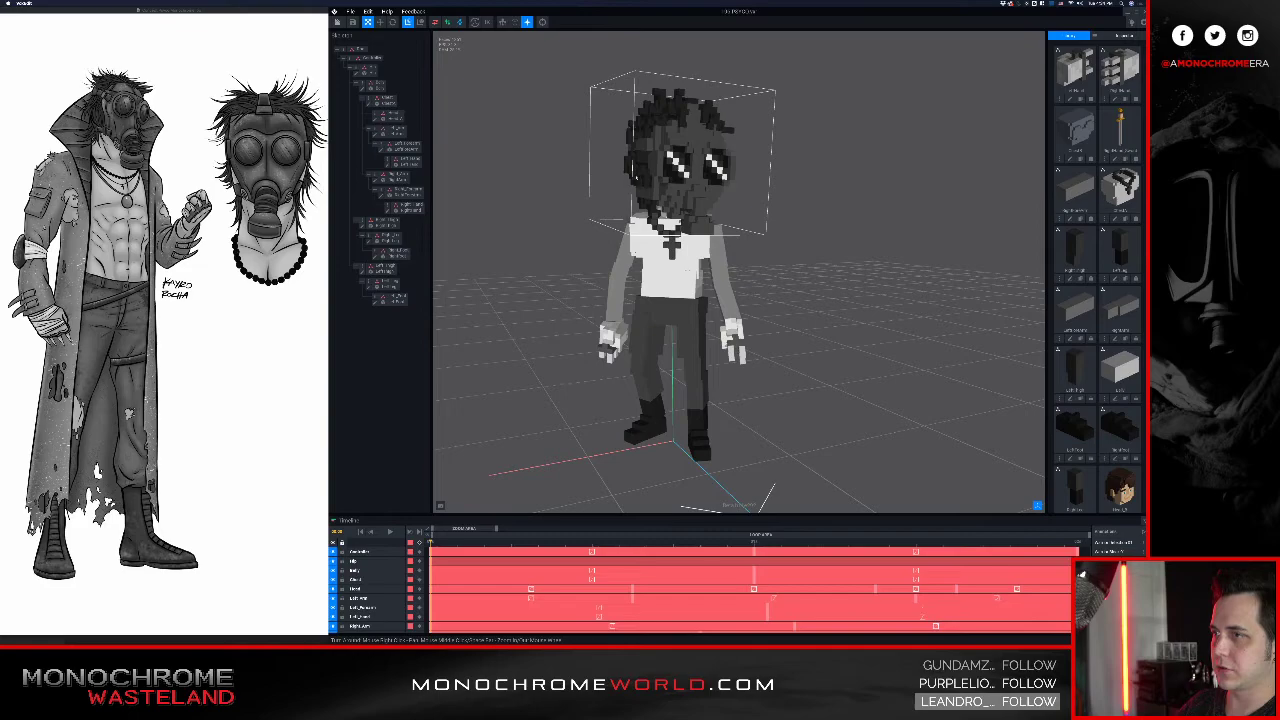